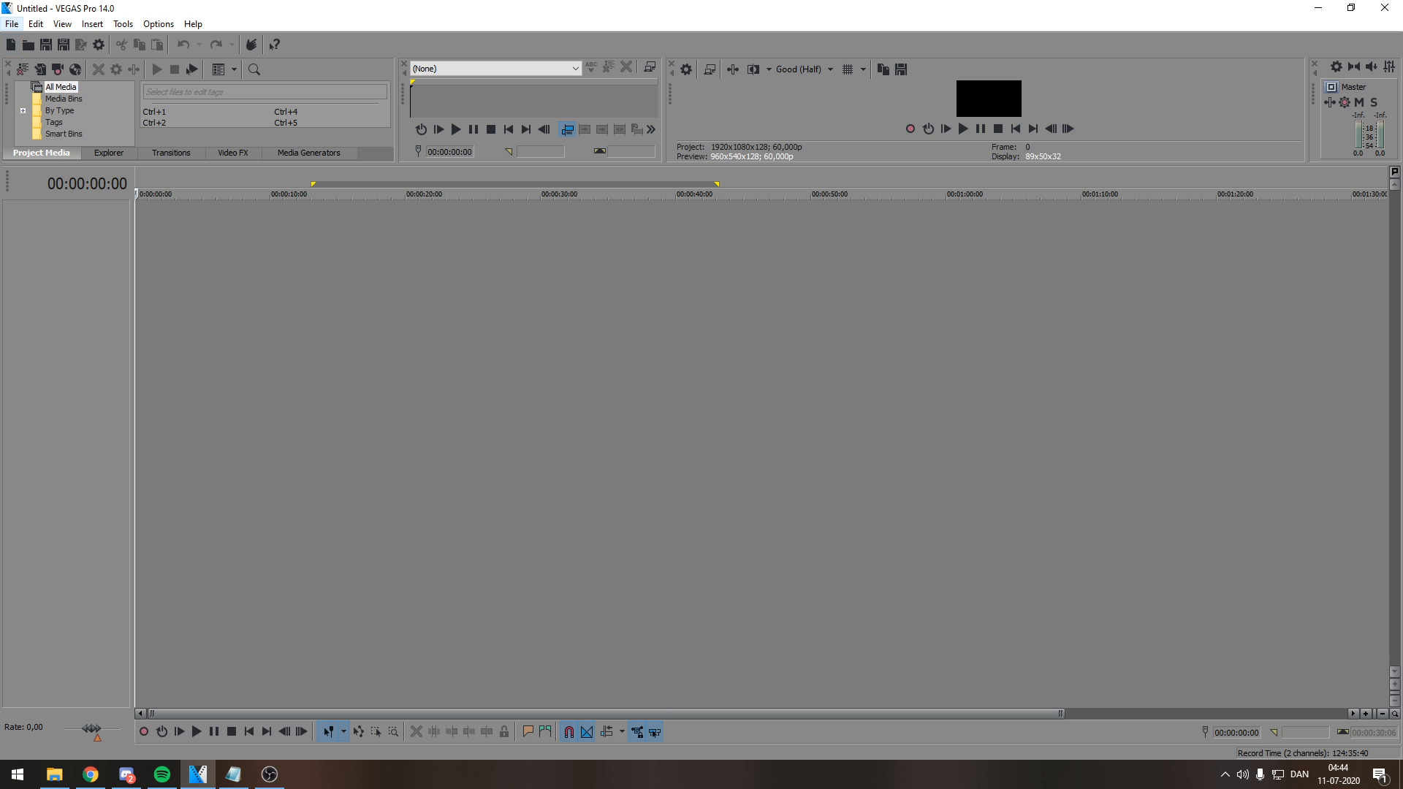
- In the project properties, set the resample mode to Disable resample and have all new projects start with these settings
click(12, 24)
click(44, 309)
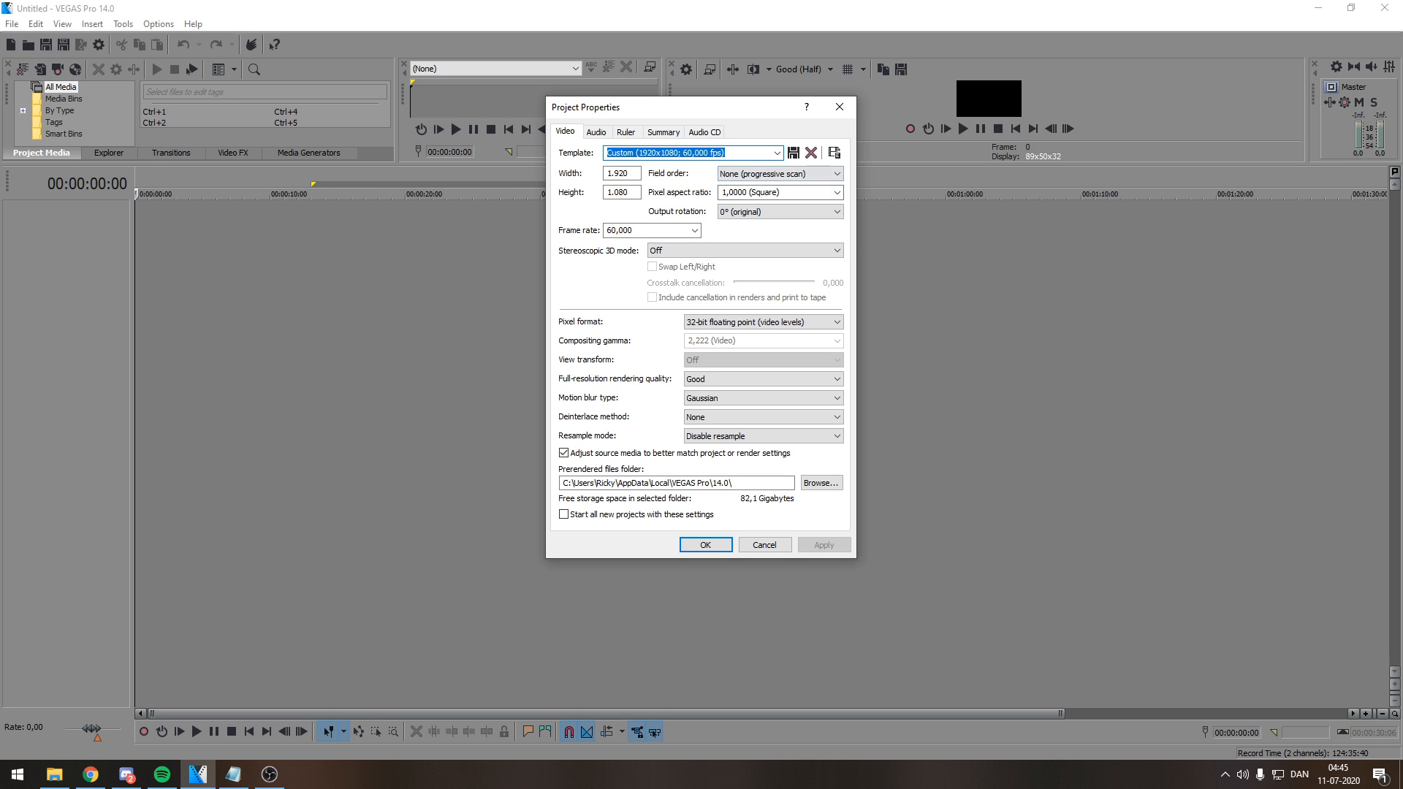
click(744, 153)
drag(643, 152, 674, 153)
click(673, 153)
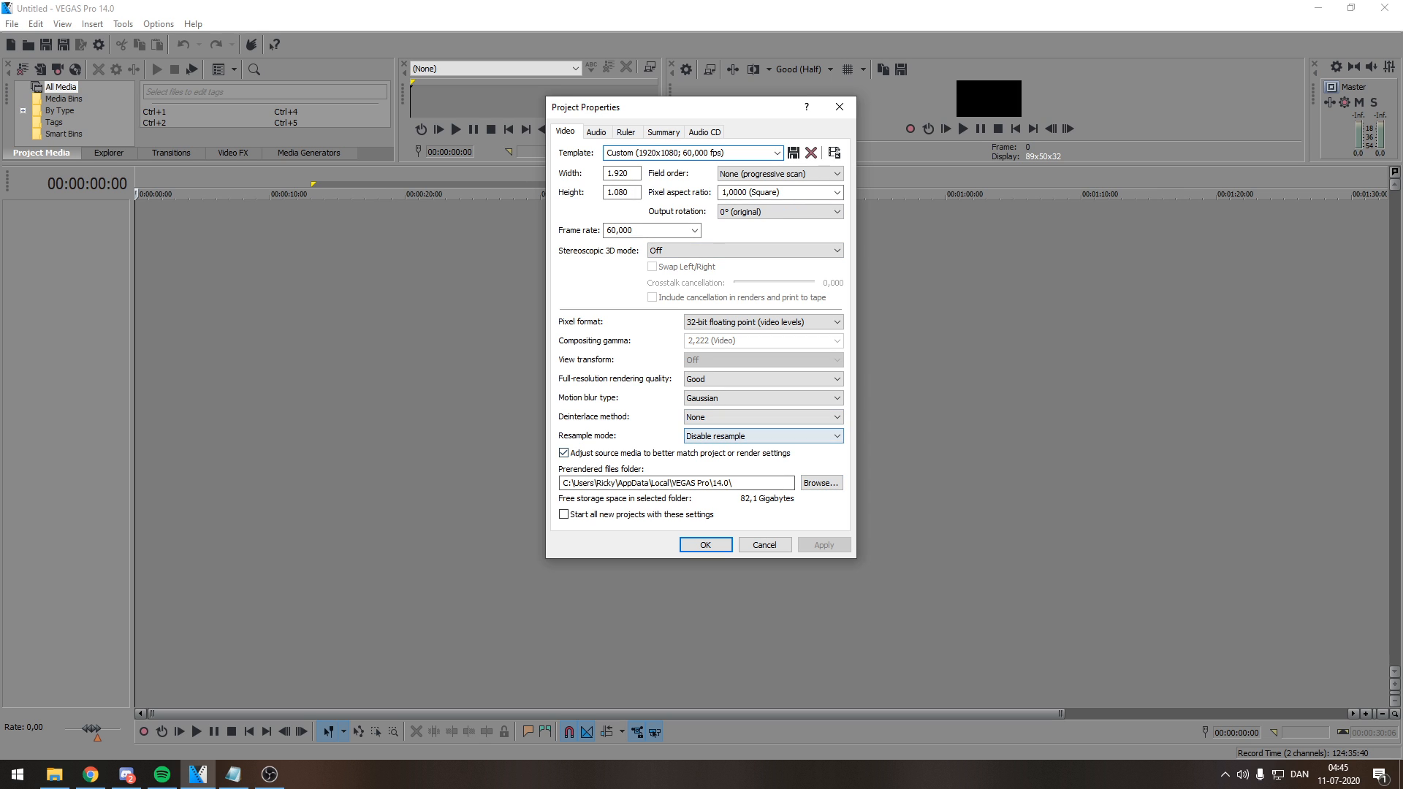
click(763, 437)
click(746, 469)
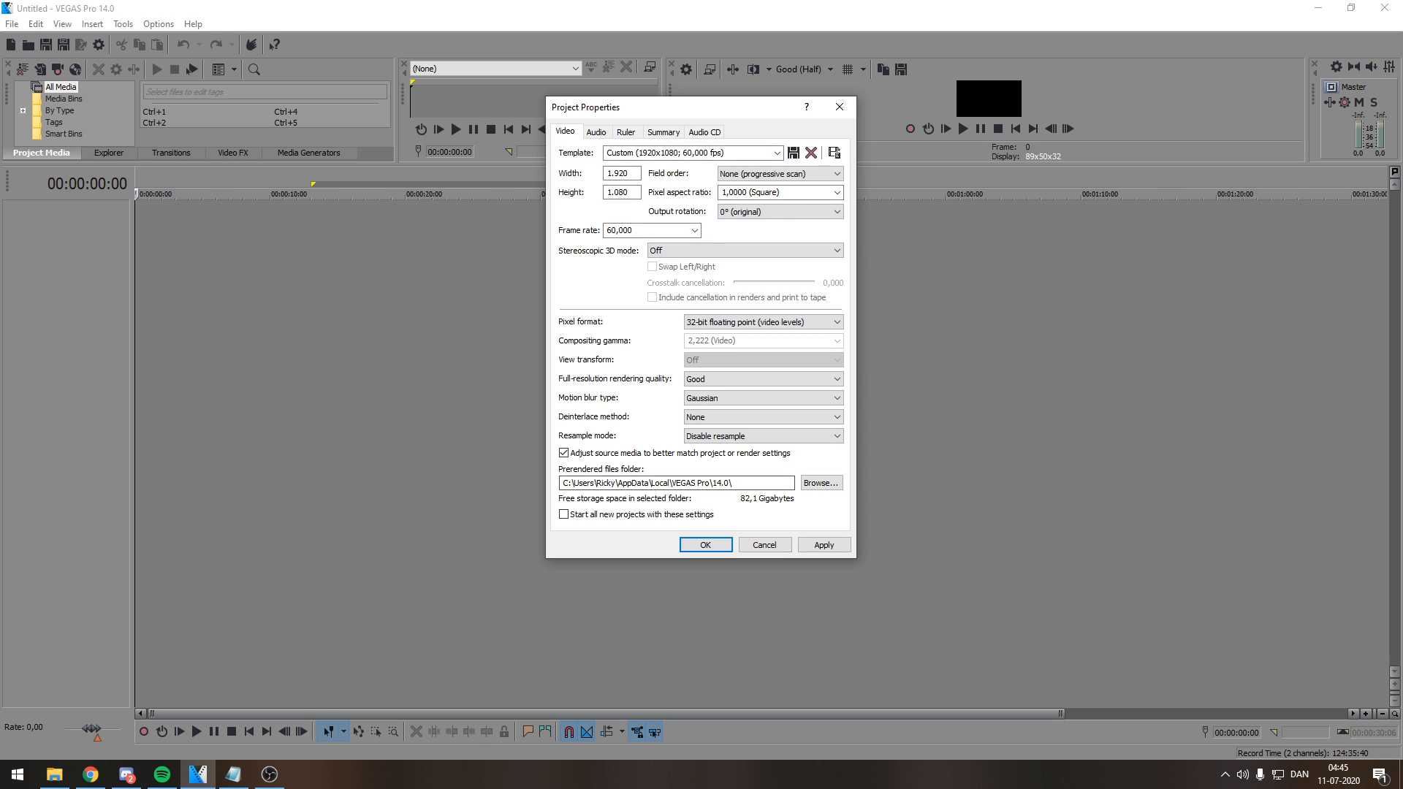
click(563, 514)
click(823, 545)
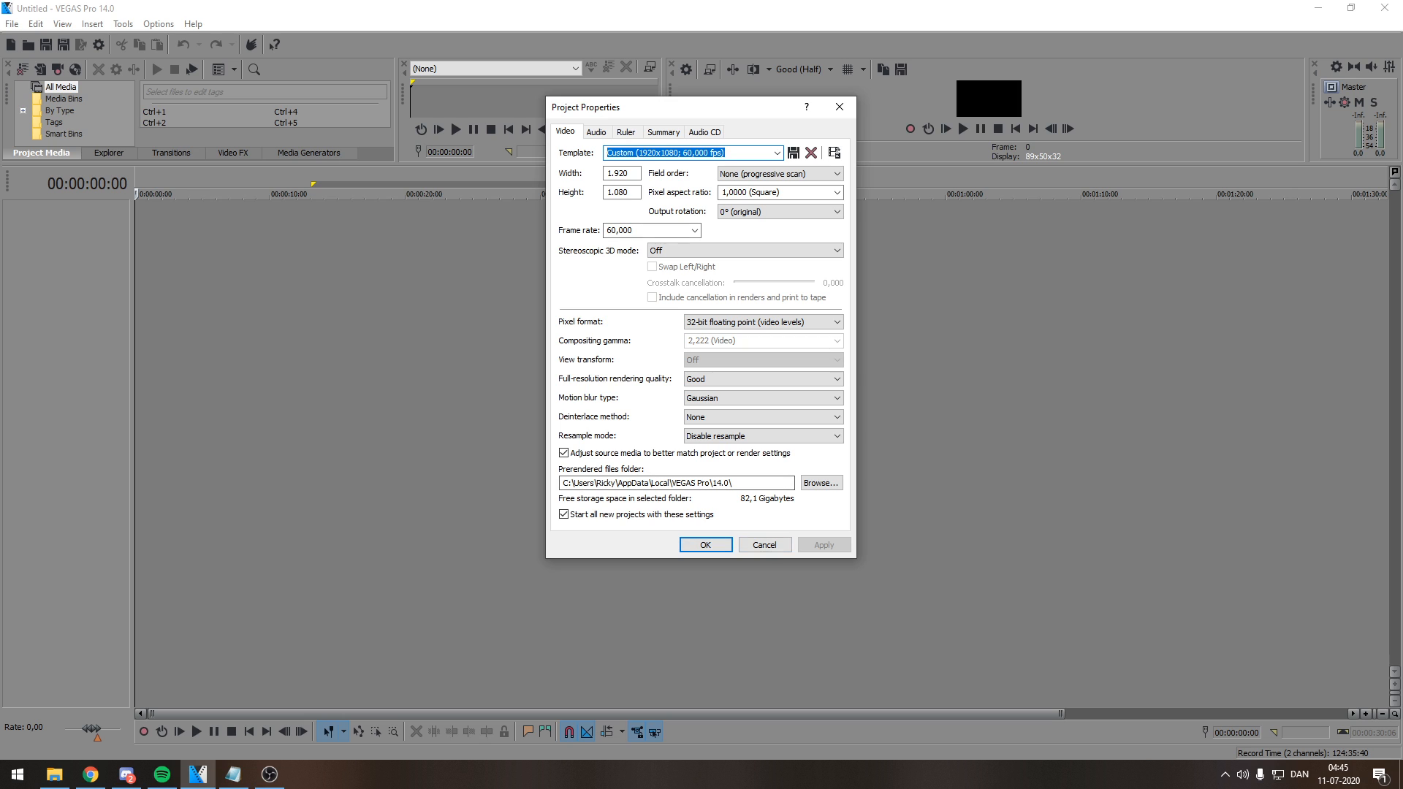
- Look through the audio, ruler and audio CD project settings, return to the video settings and accept the project properties
click(596, 132)
click(626, 132)
click(704, 132)
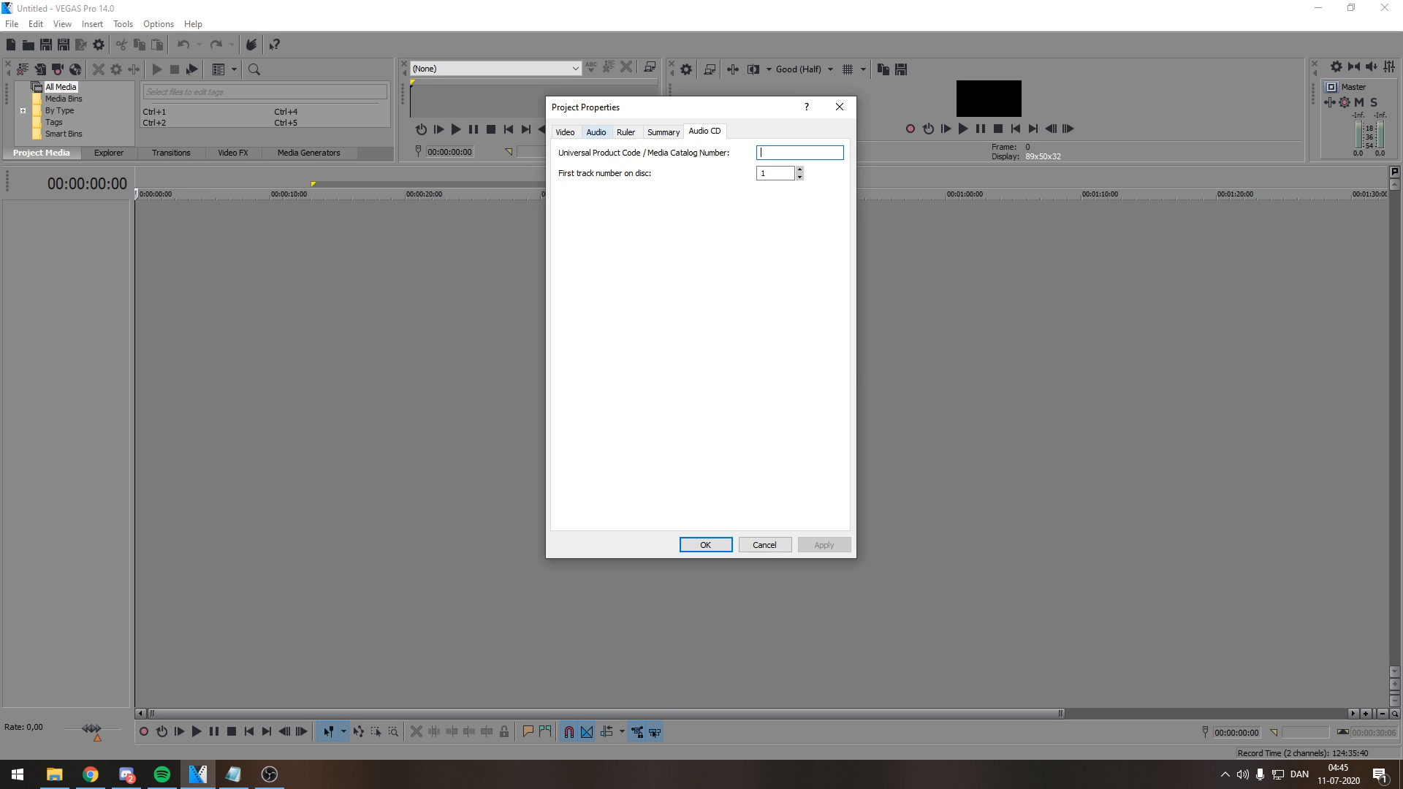
click(565, 132)
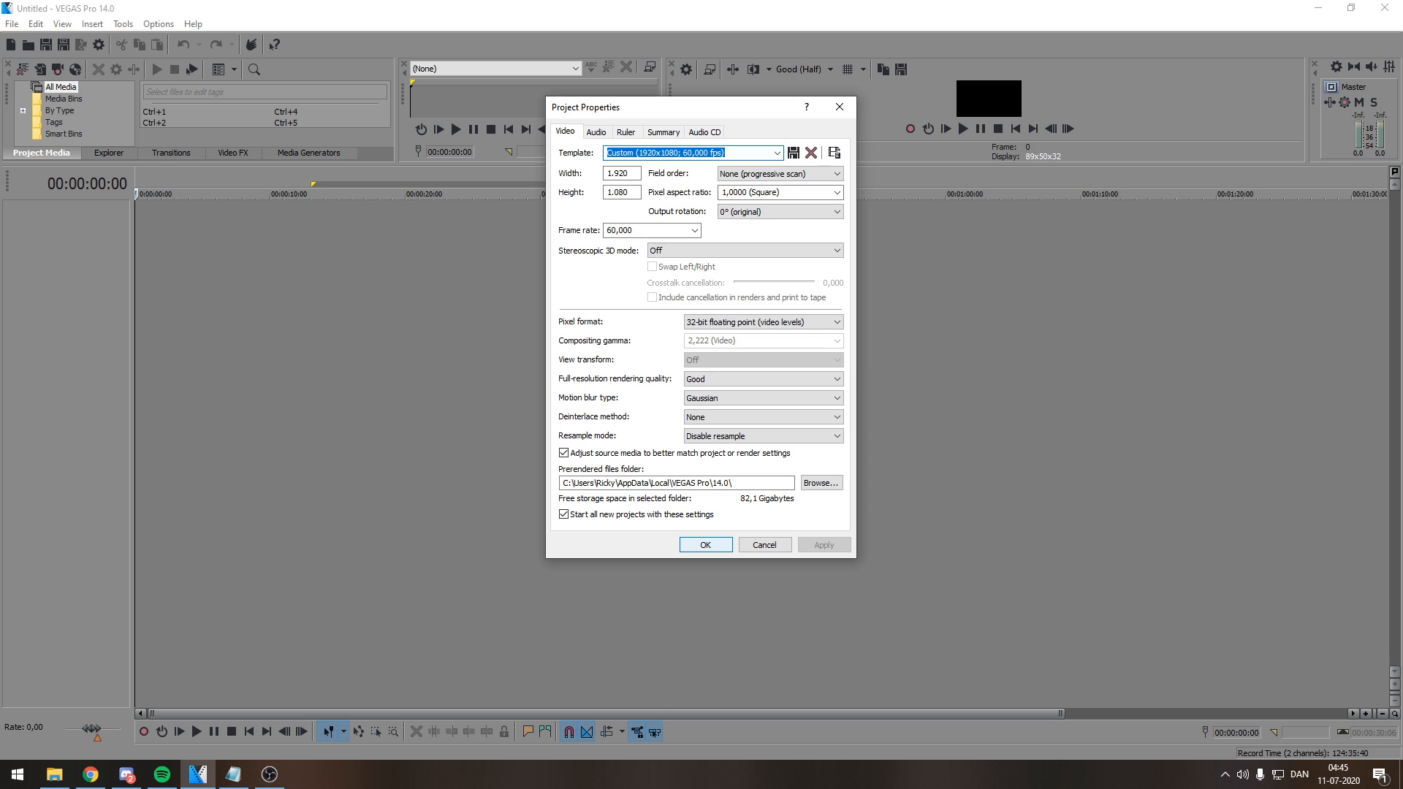
click(705, 545)
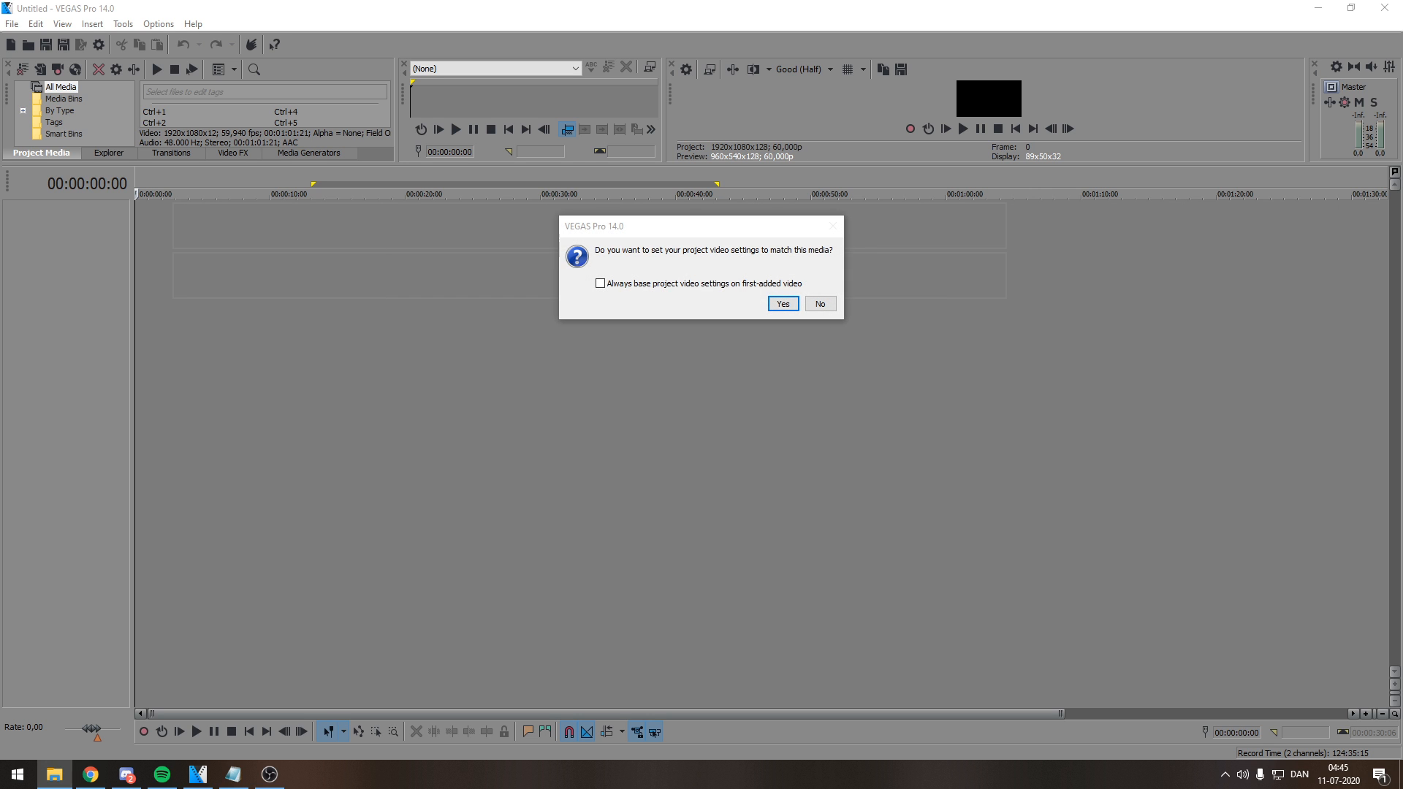
- Finish adding Chicago 14.mp4 at the start of the timeline and preview its footage around the 17-second mark
key(Return)
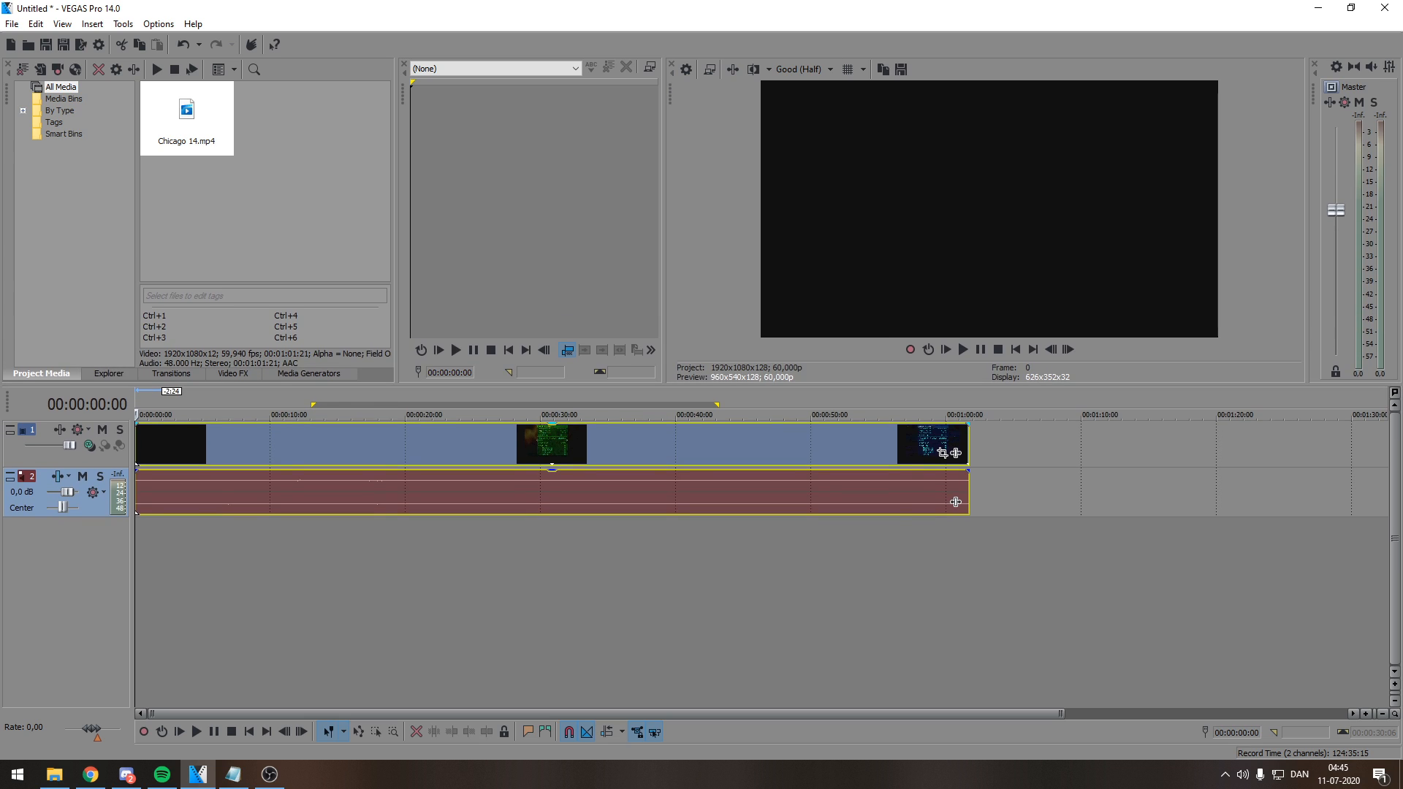
click(256, 585)
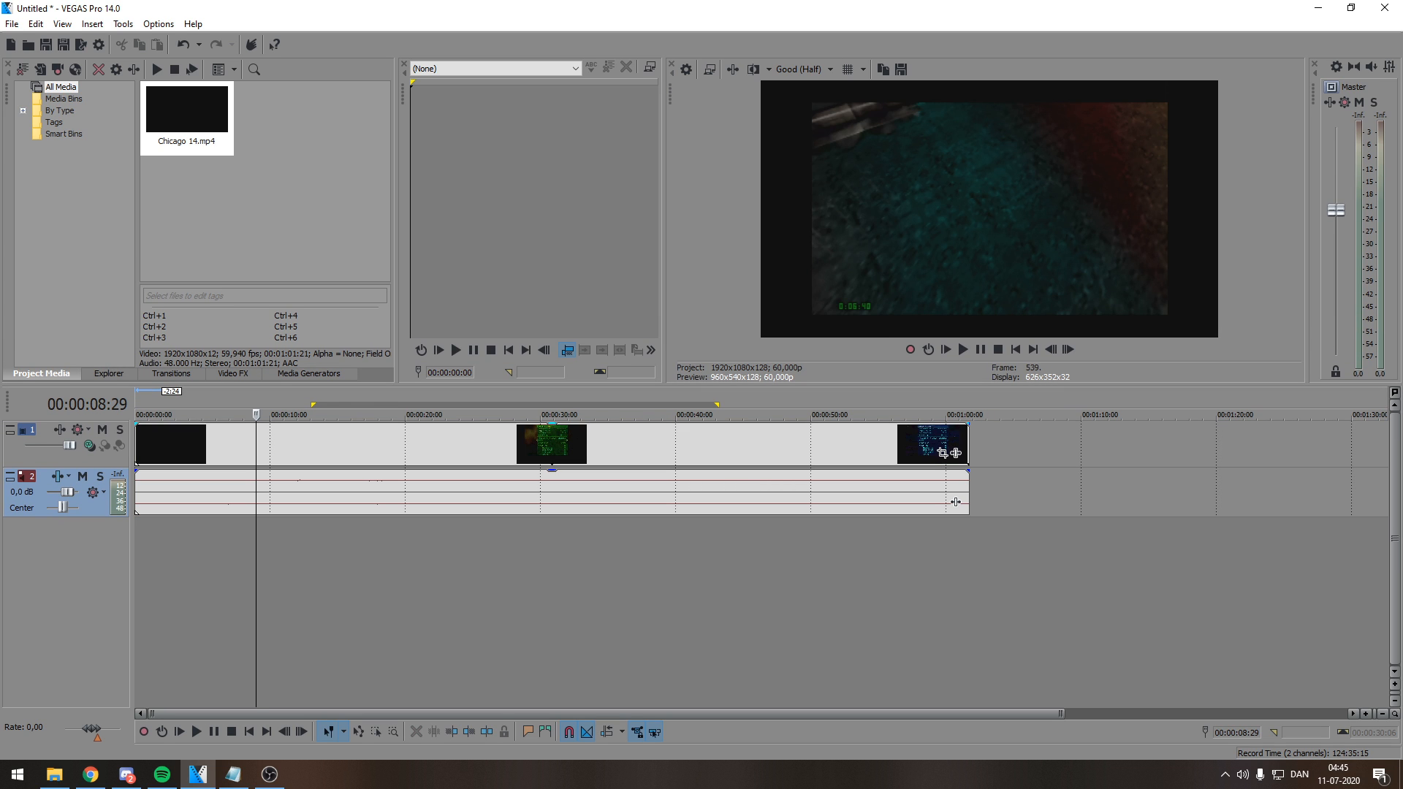
click(65, 458)
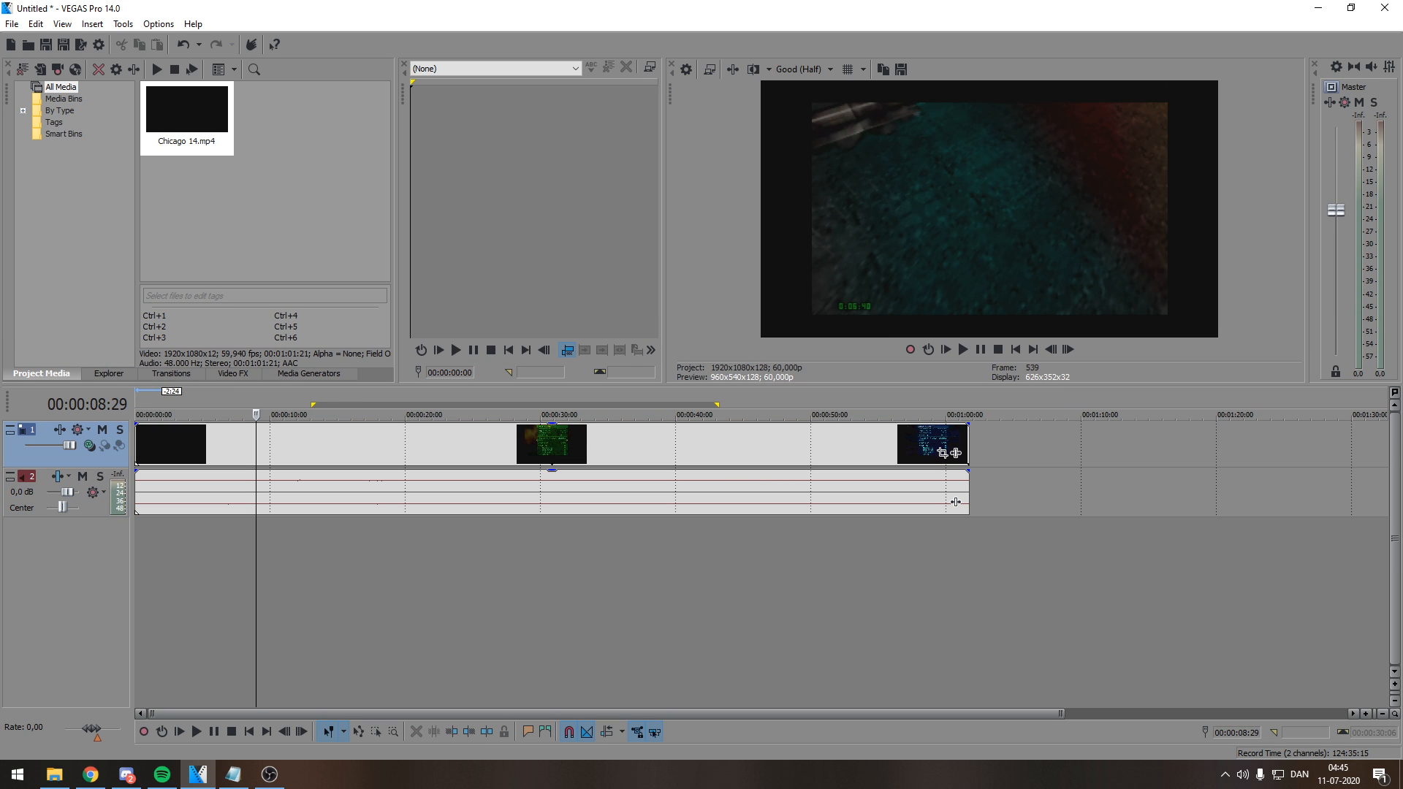
click(91, 507)
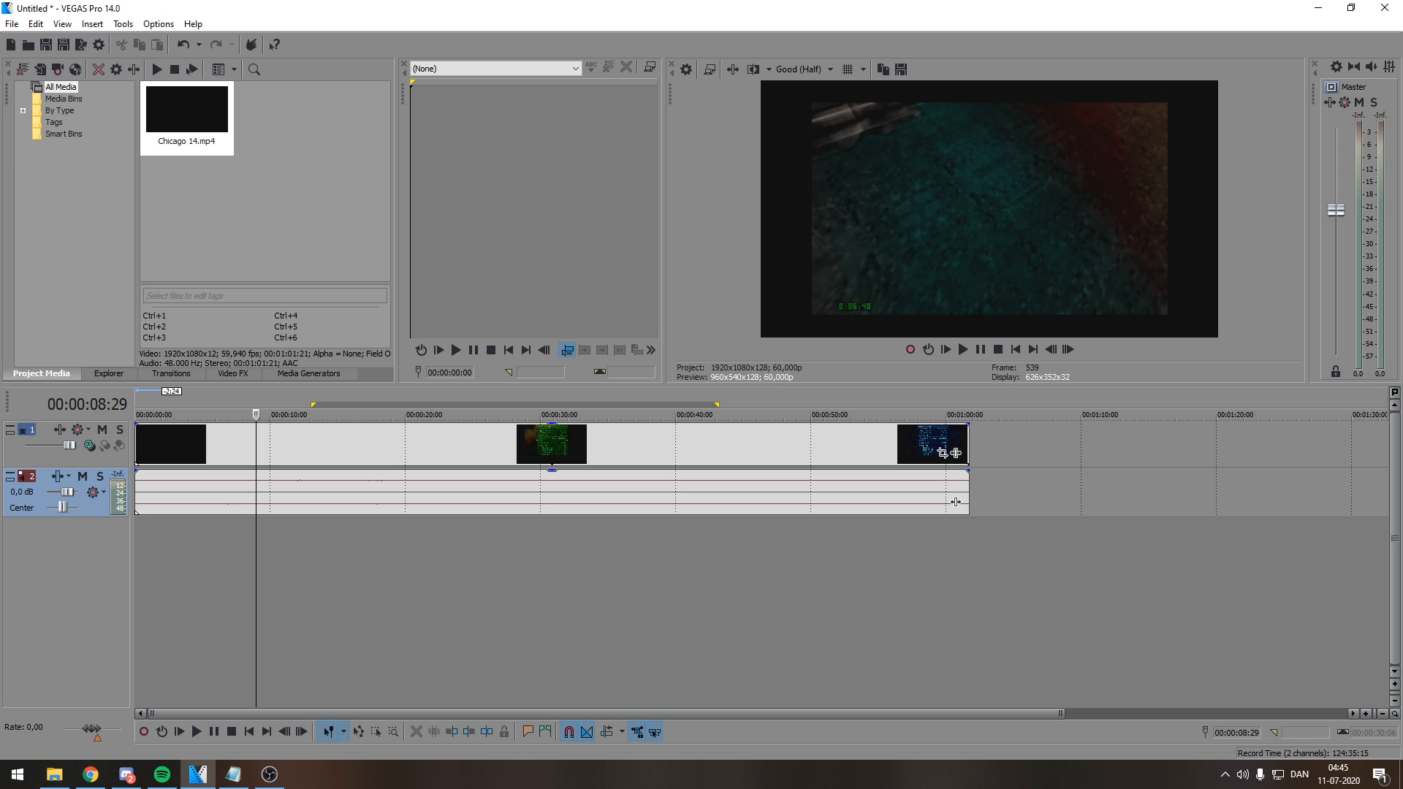
key(Up)
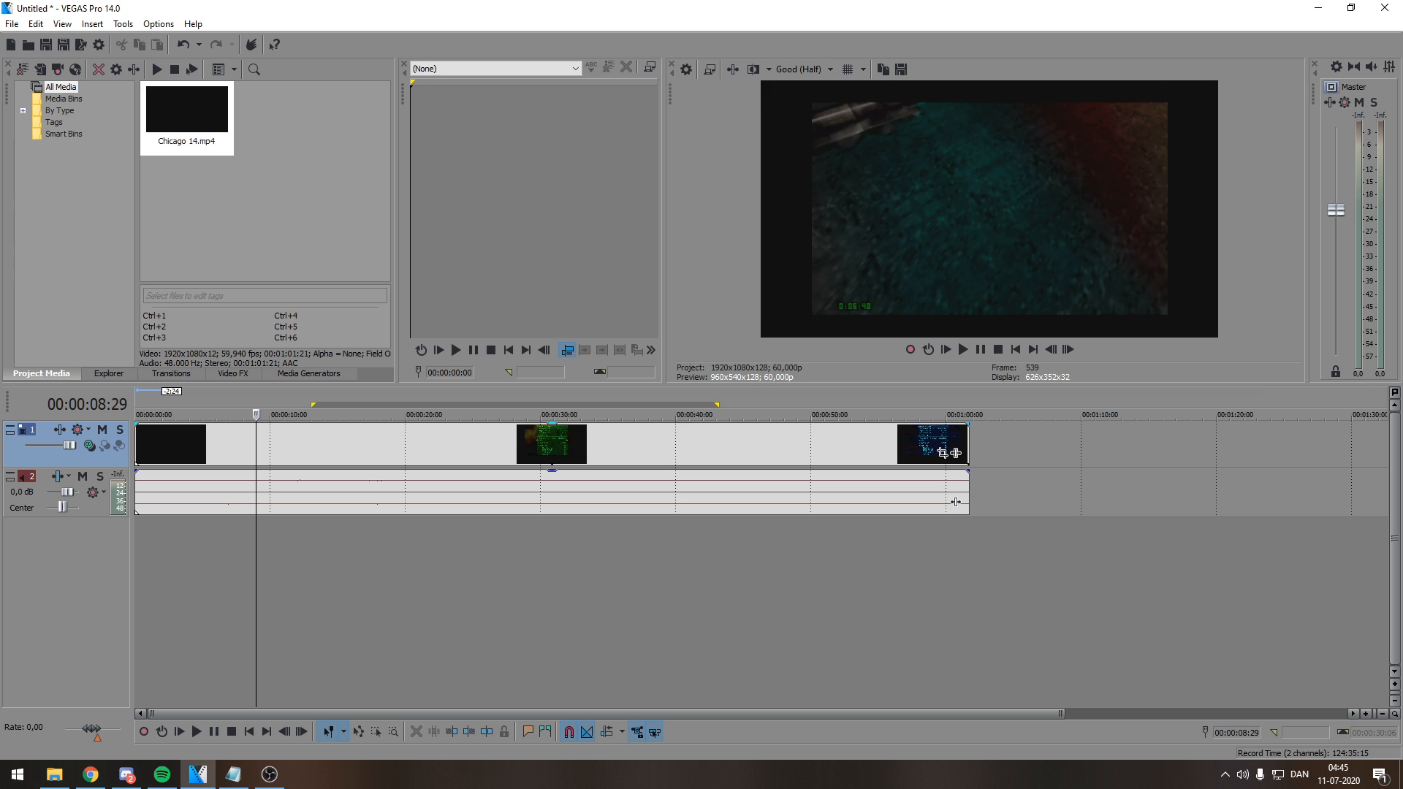
click(364, 491)
scroll(364, 492, up, 2)
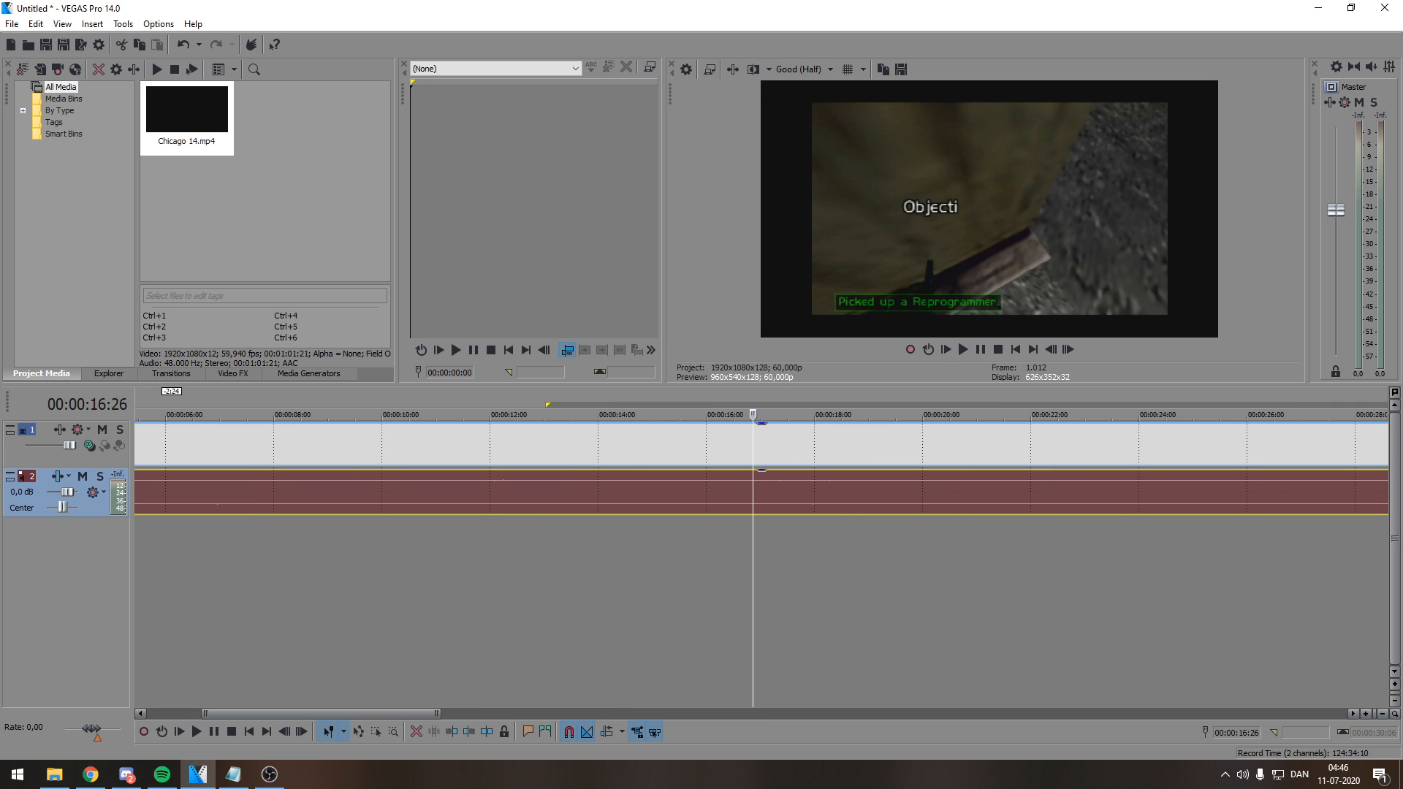
click(810, 570)
scroll(757, 502, down, 5)
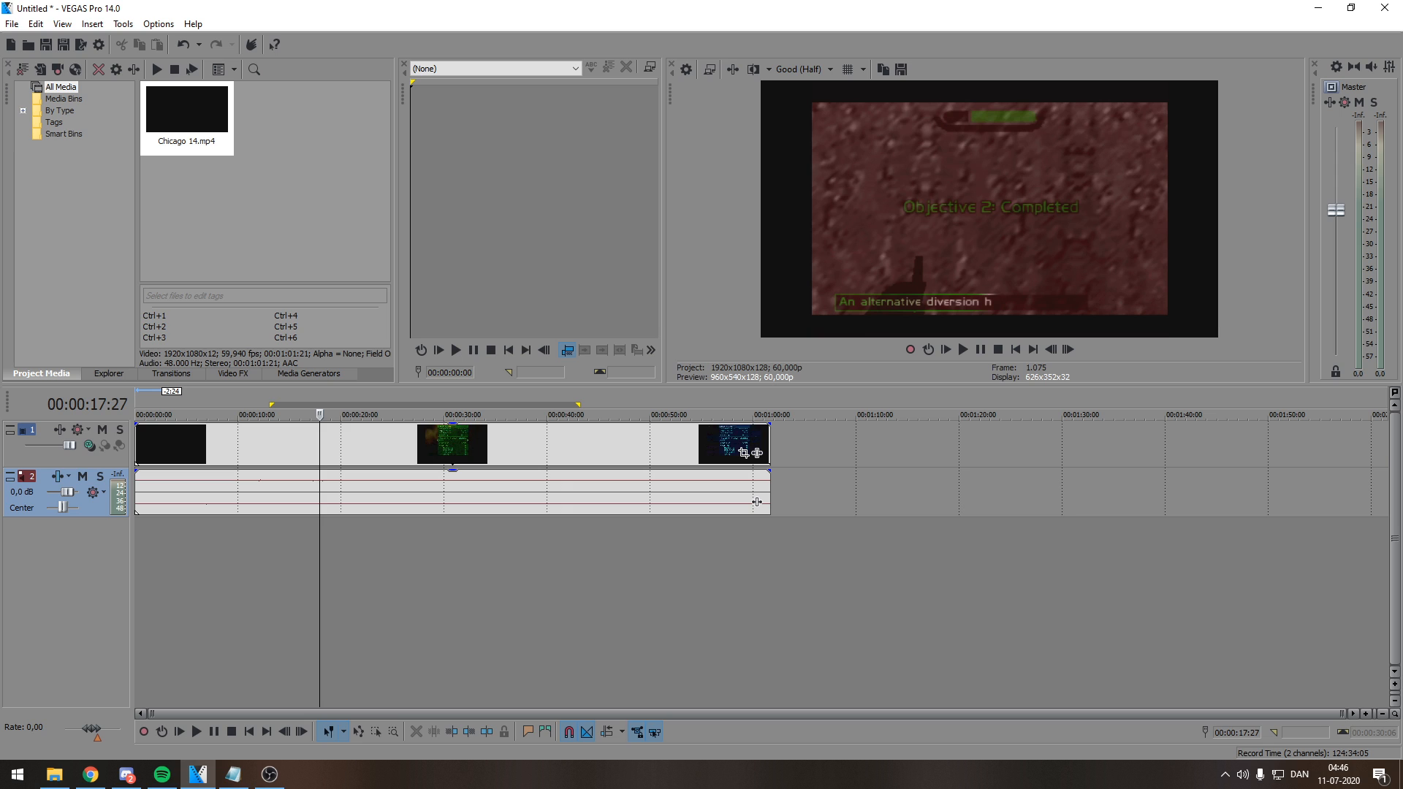
- Add p2 42.mp4 to the timeline after the Chicago 14 clip and examine its audio waveform around 2:25
key(alt+Tab)
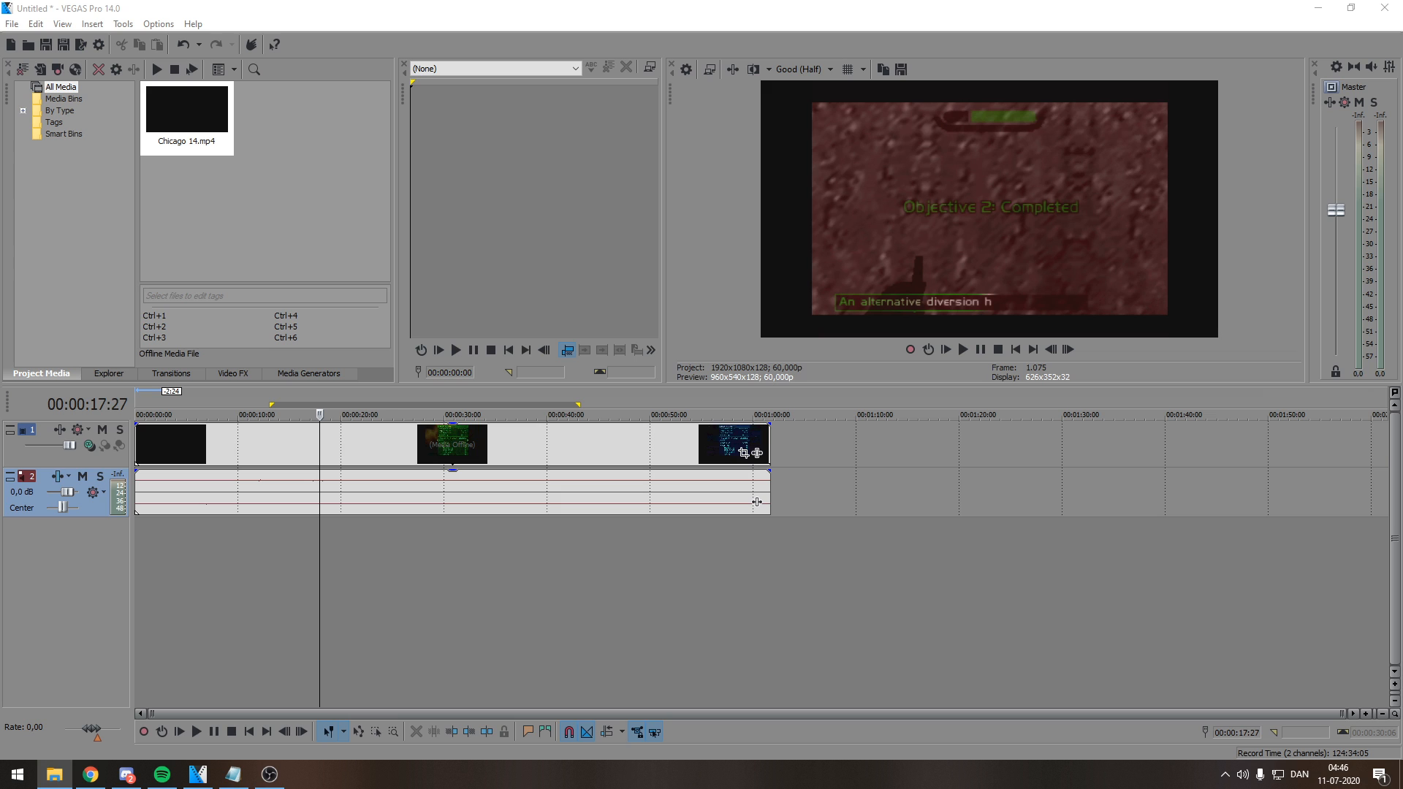
drag(840, 445, 830, 444)
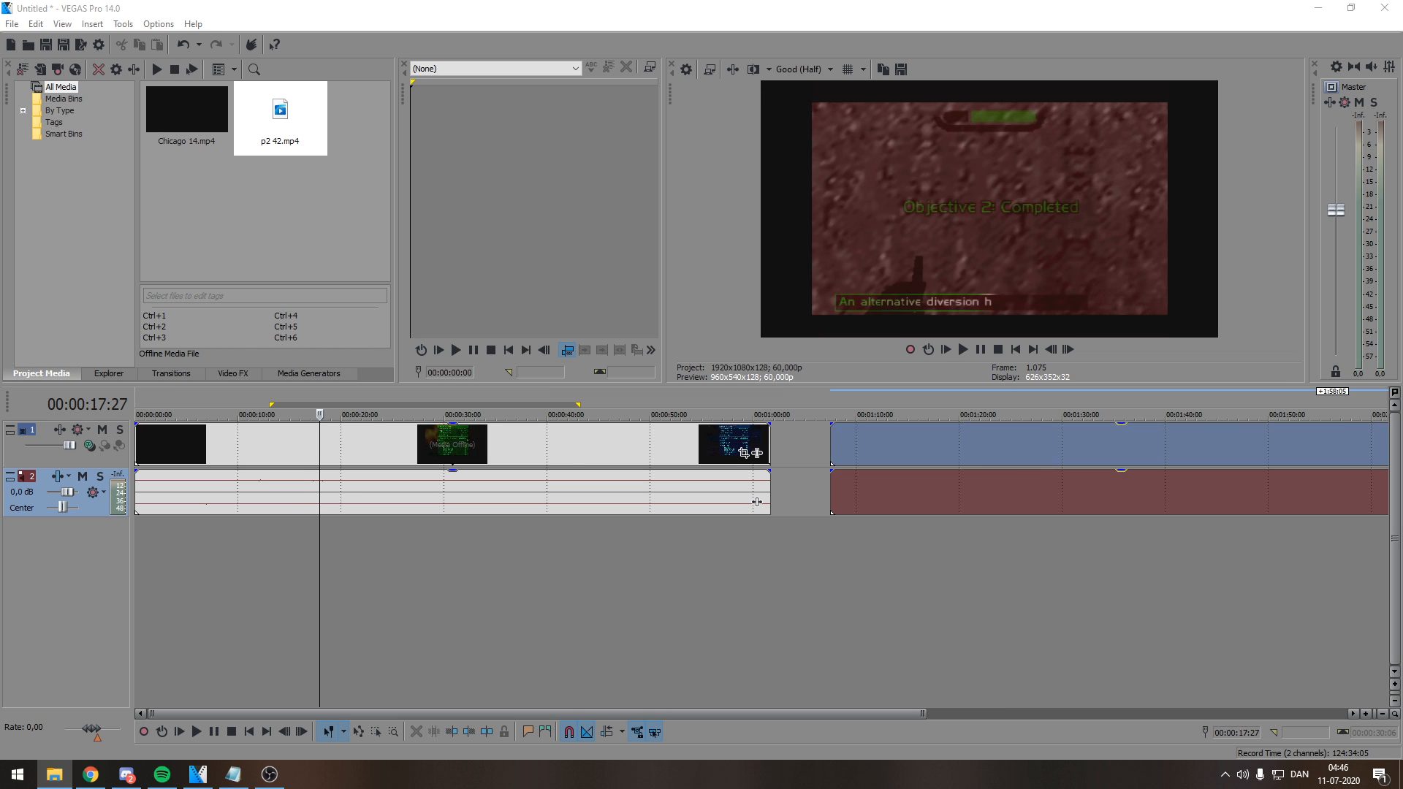
scroll(830, 444, down, 3)
click(854, 445)
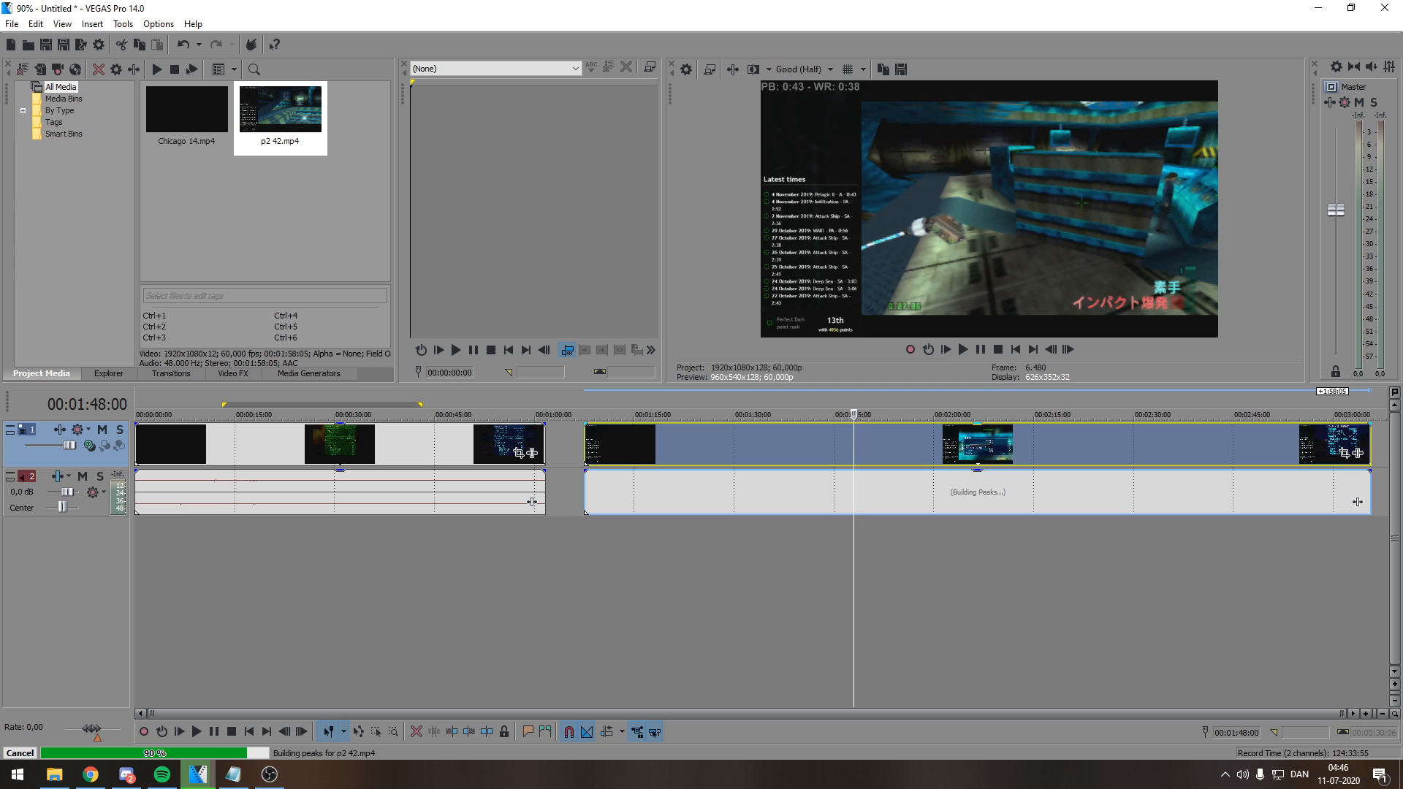
click(1096, 577)
scroll(1097, 577, up, 6)
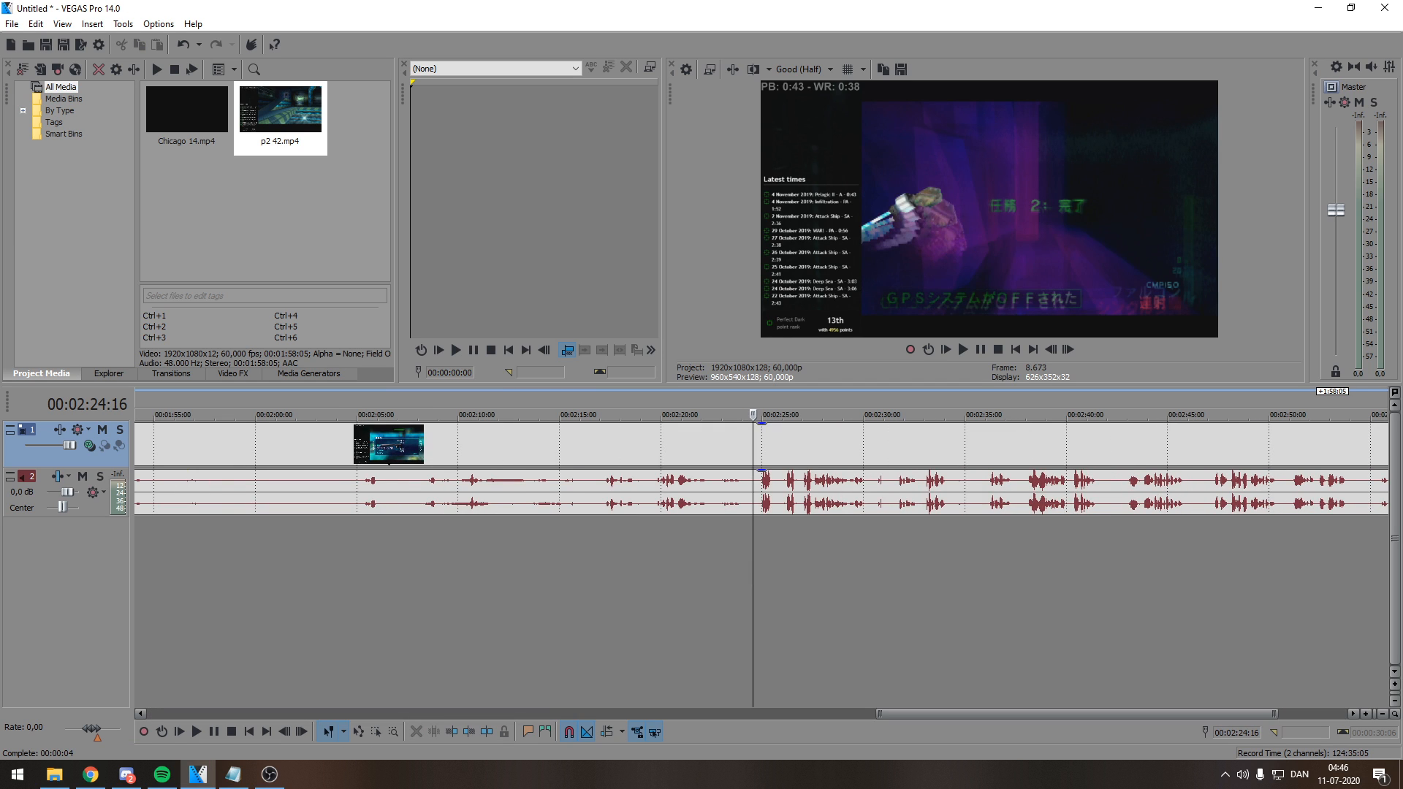
click(790, 577)
click(794, 496)
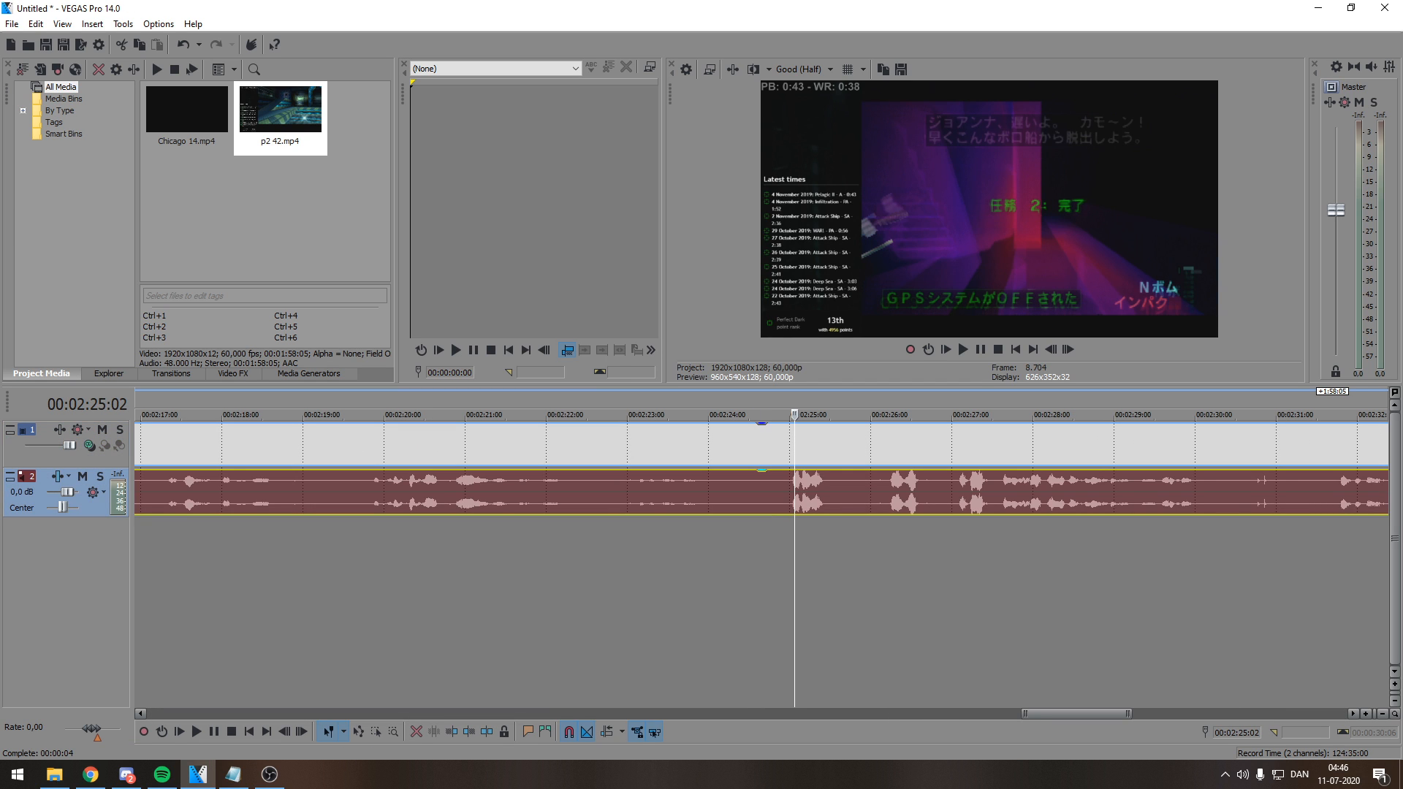
click(970, 577)
scroll(970, 578, down, 6)
- Delete the audio and video events of p2 42.mp4 from the timeline
click(953, 496)
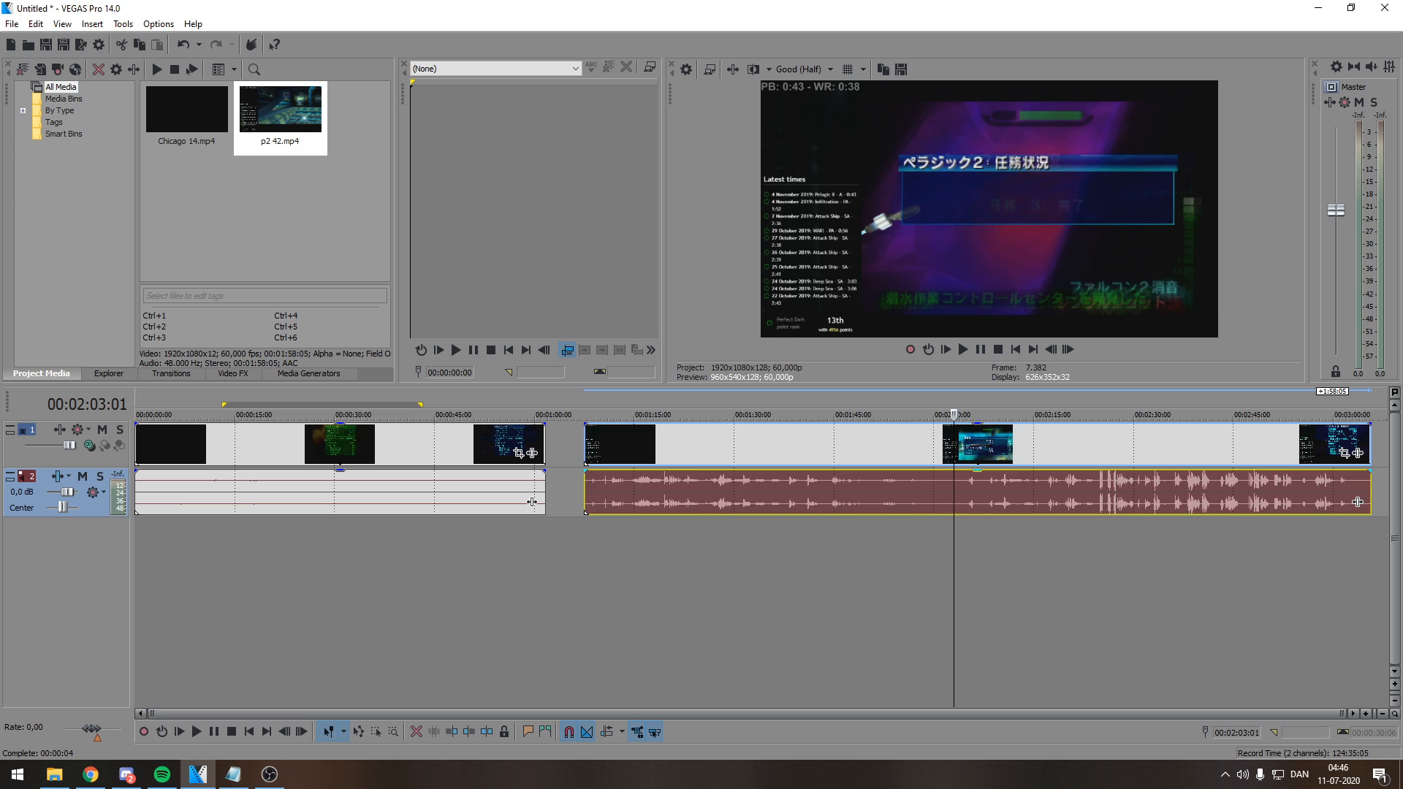
key(Delete)
click(932, 447)
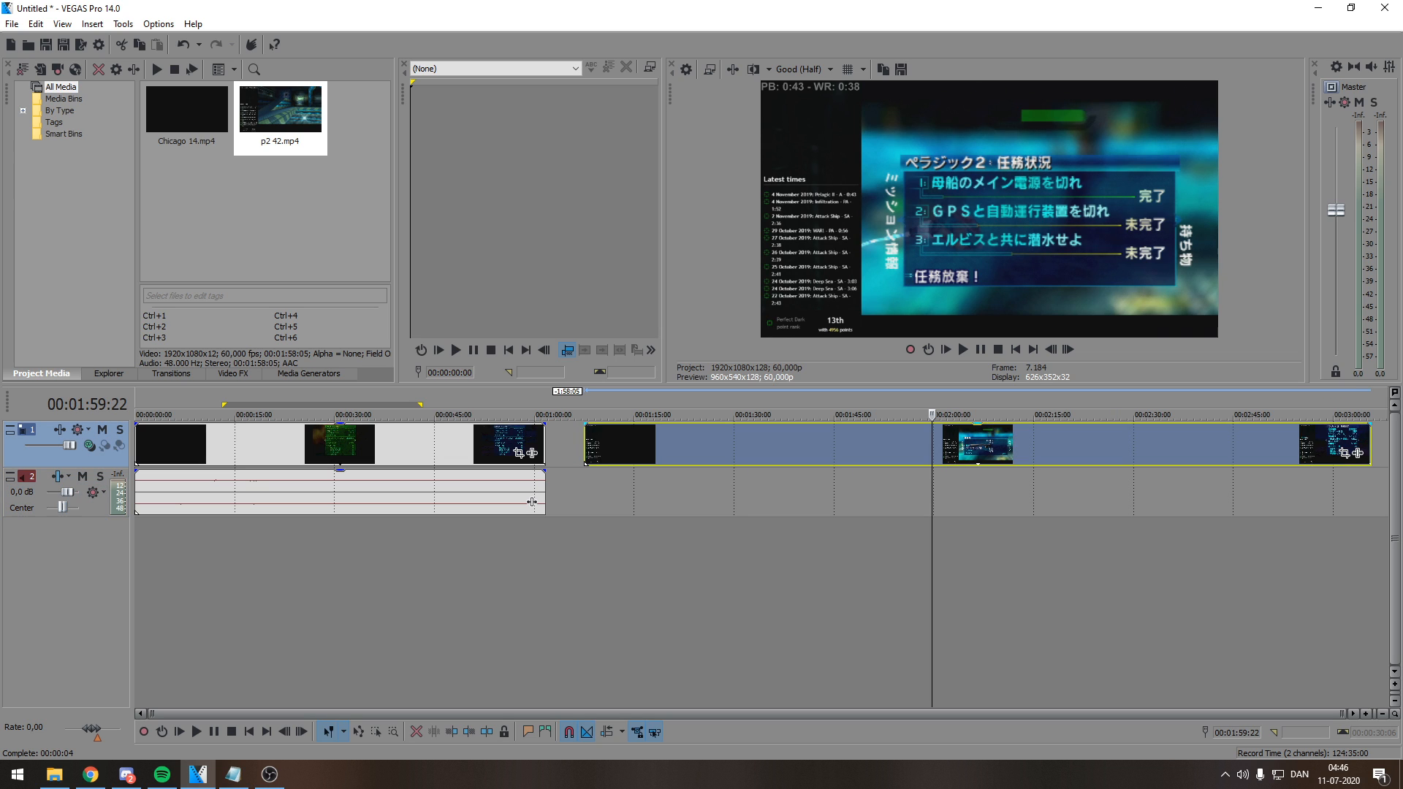
key(Delete)
- Scrub through the Chicago 14 clip and play it around the 18-second mark to examine its picture and audio
click(451, 577)
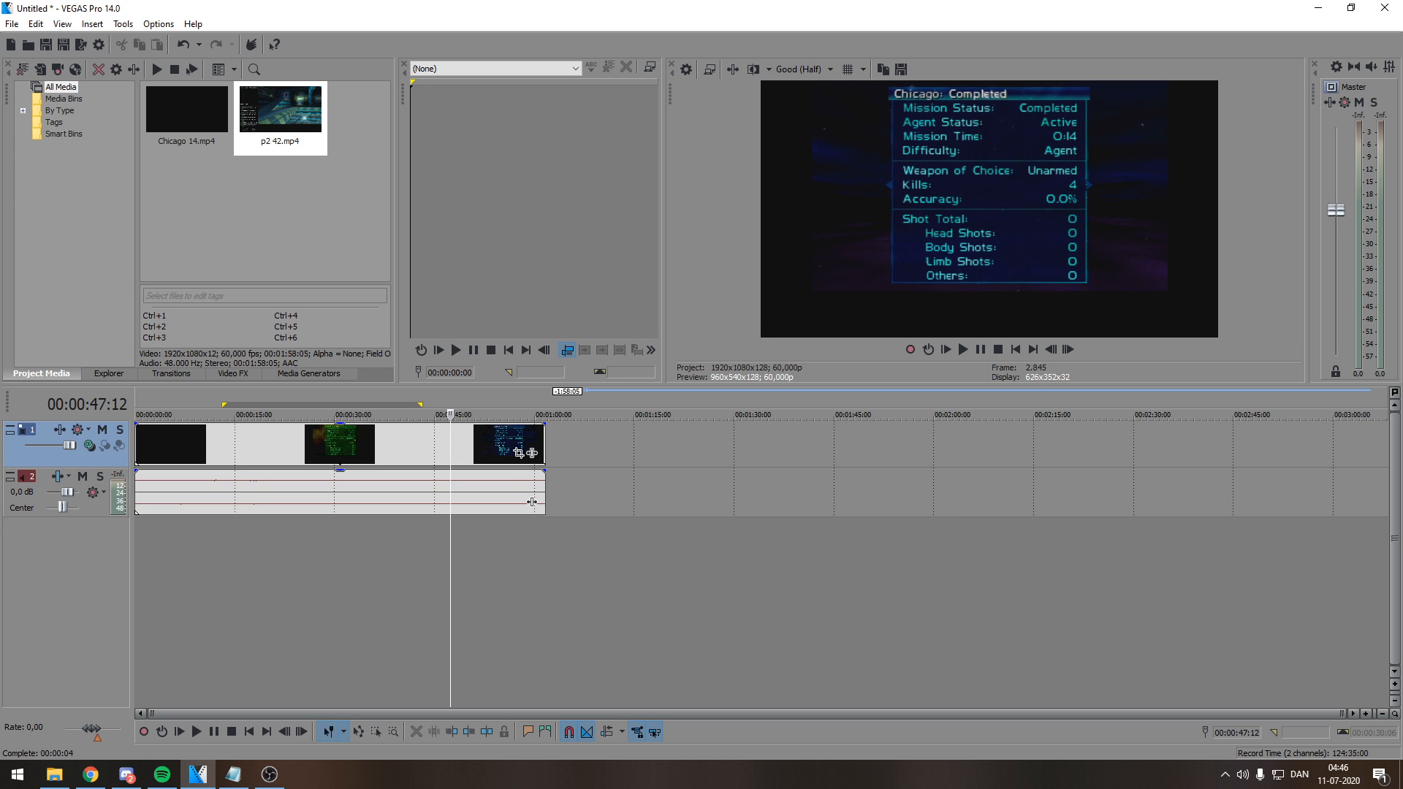
scroll(467, 577, up, 4)
click(513, 577)
click(383, 578)
scroll(383, 577, up, 5)
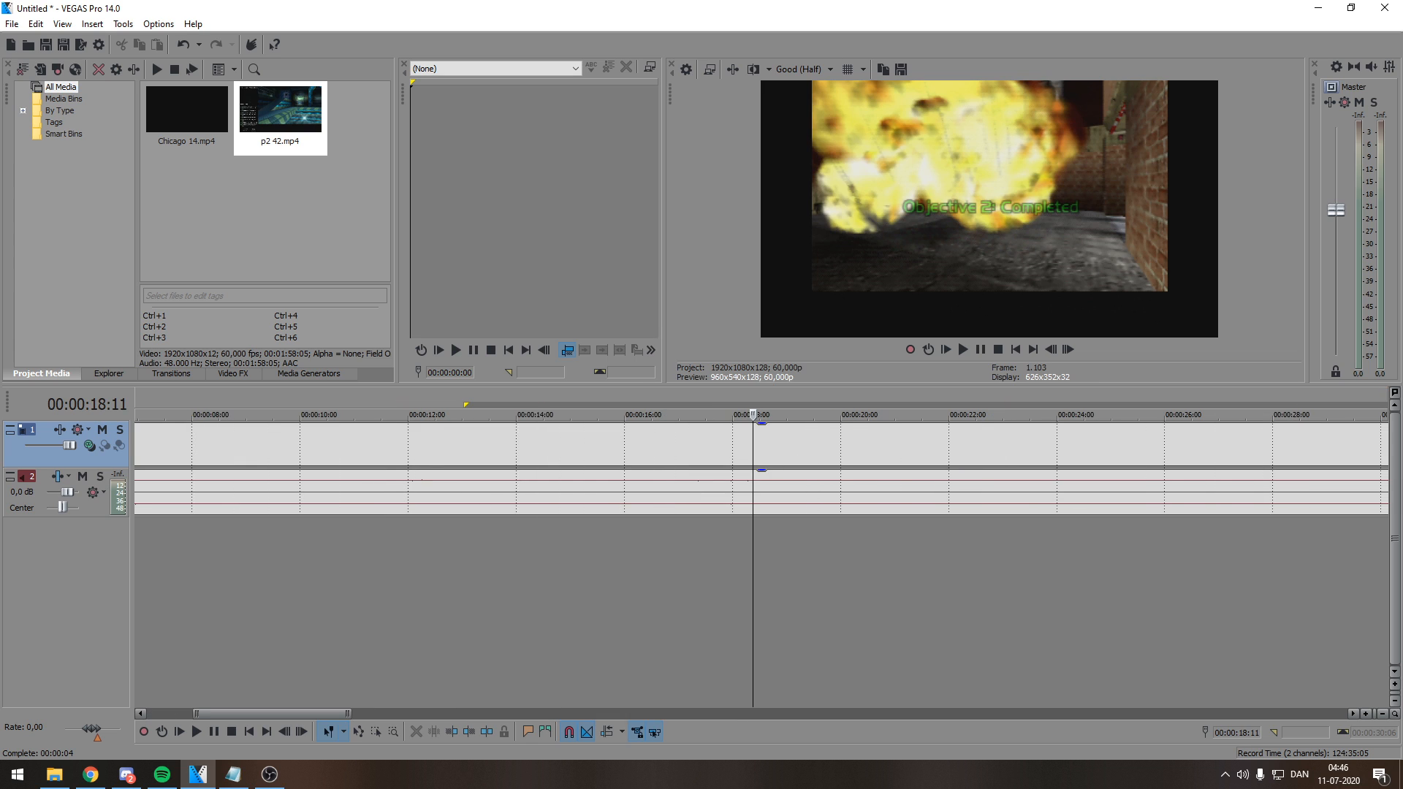
click(691, 494)
key(space)
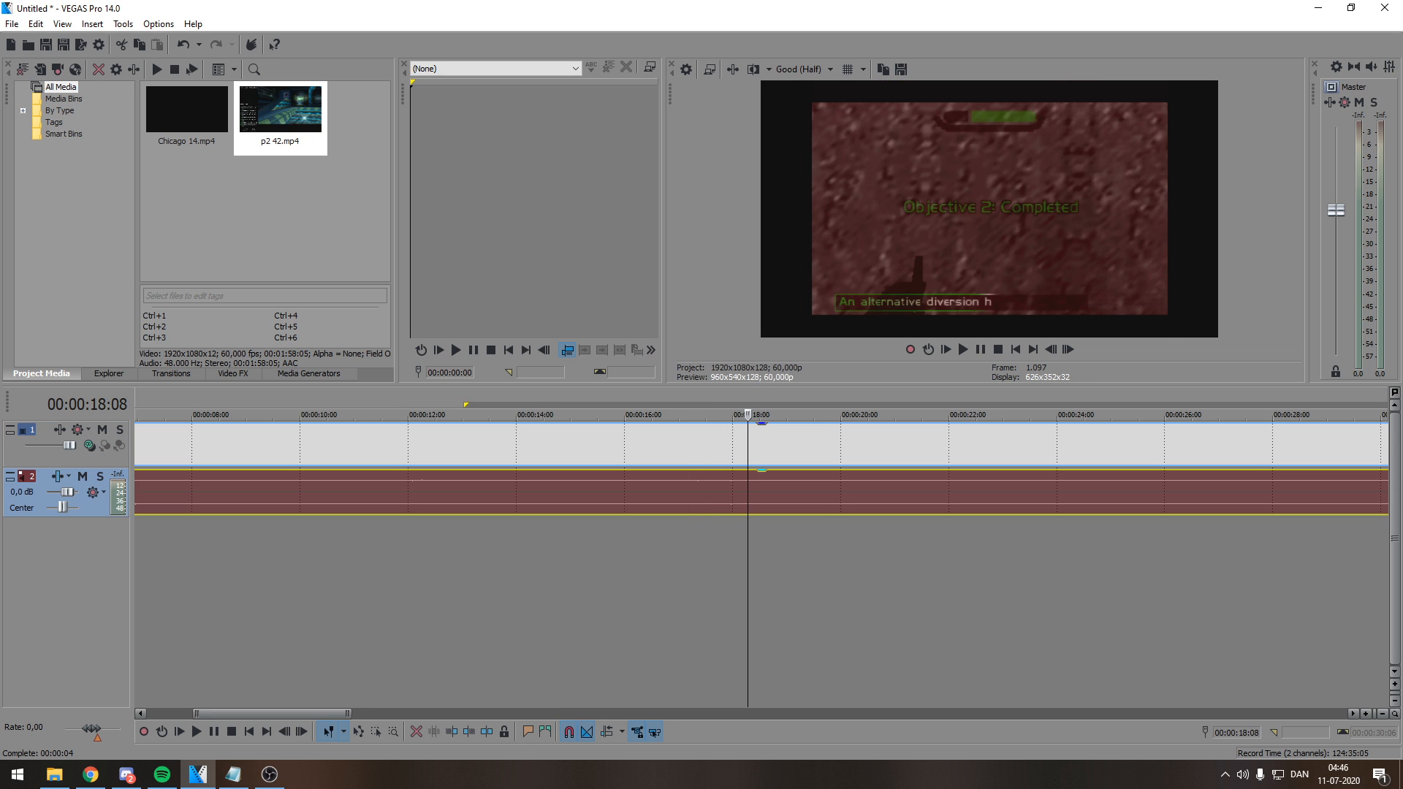
key(space)
scroll(1373, 502, down, 4)
scroll(760, 555, down, 1)
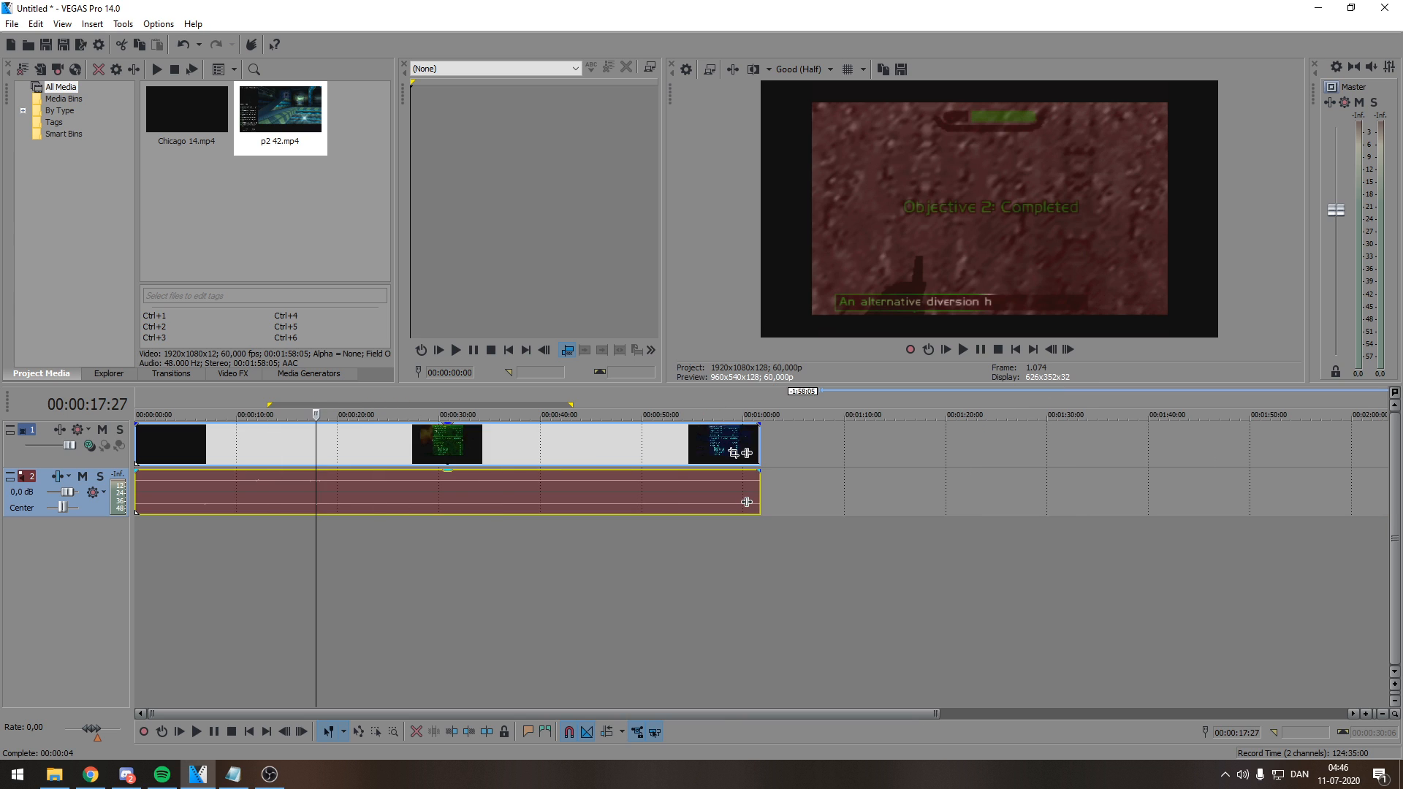
scroll(760, 555, up, 1)
scroll(760, 555, down, 1)
click(222, 584)
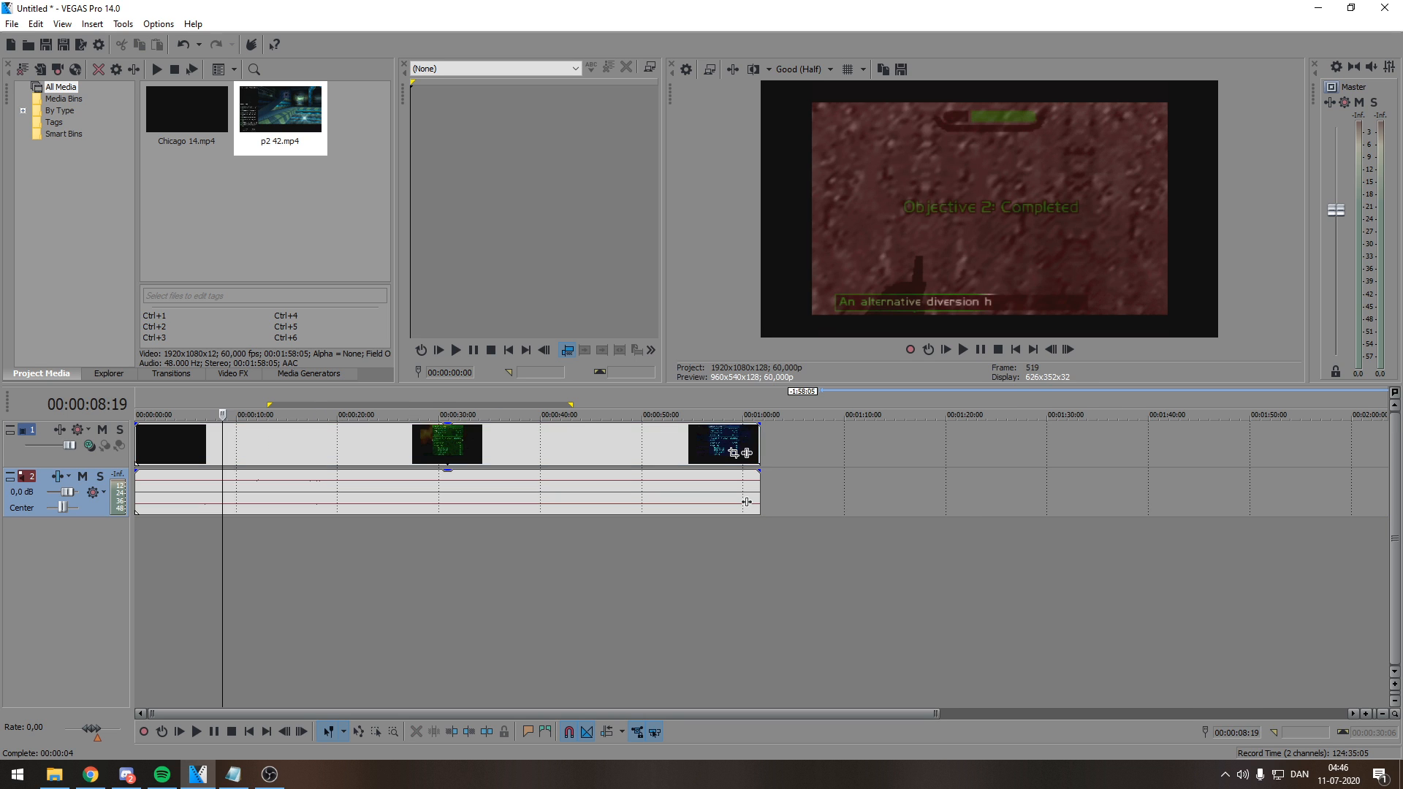
scroll(222, 584, up, 1)
scroll(223, 584, down, 1)
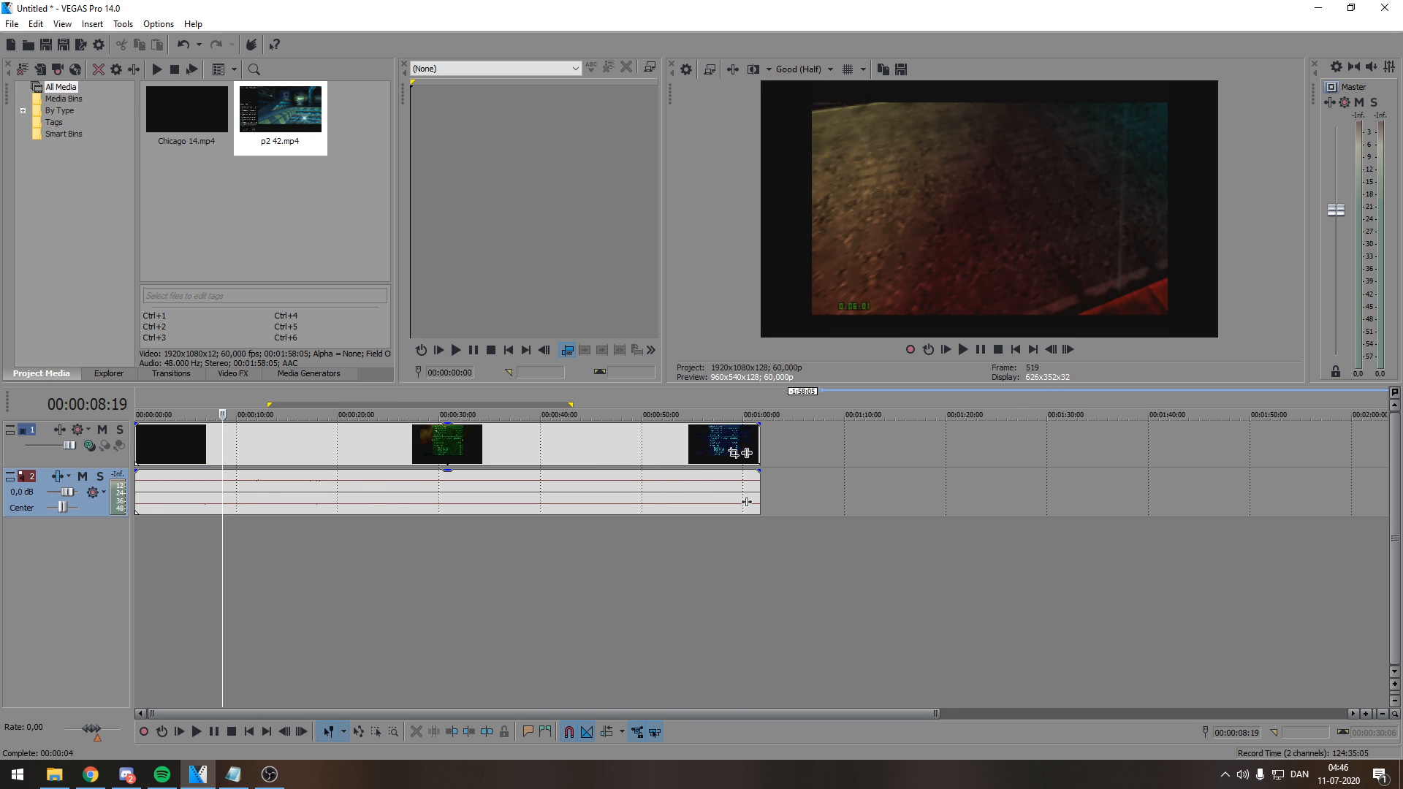
key(Up)
key(Down)
key(Up)
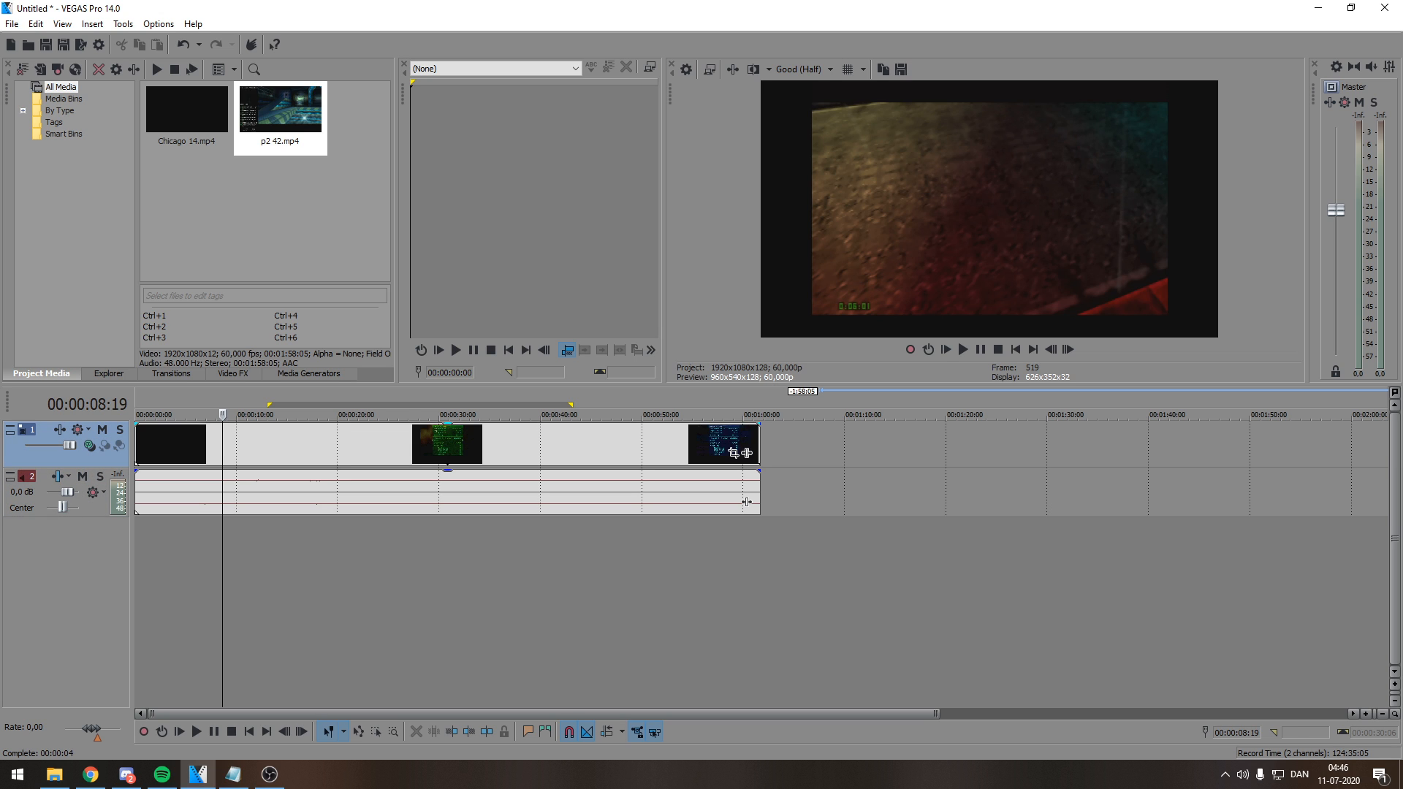
key(alt+Tab)
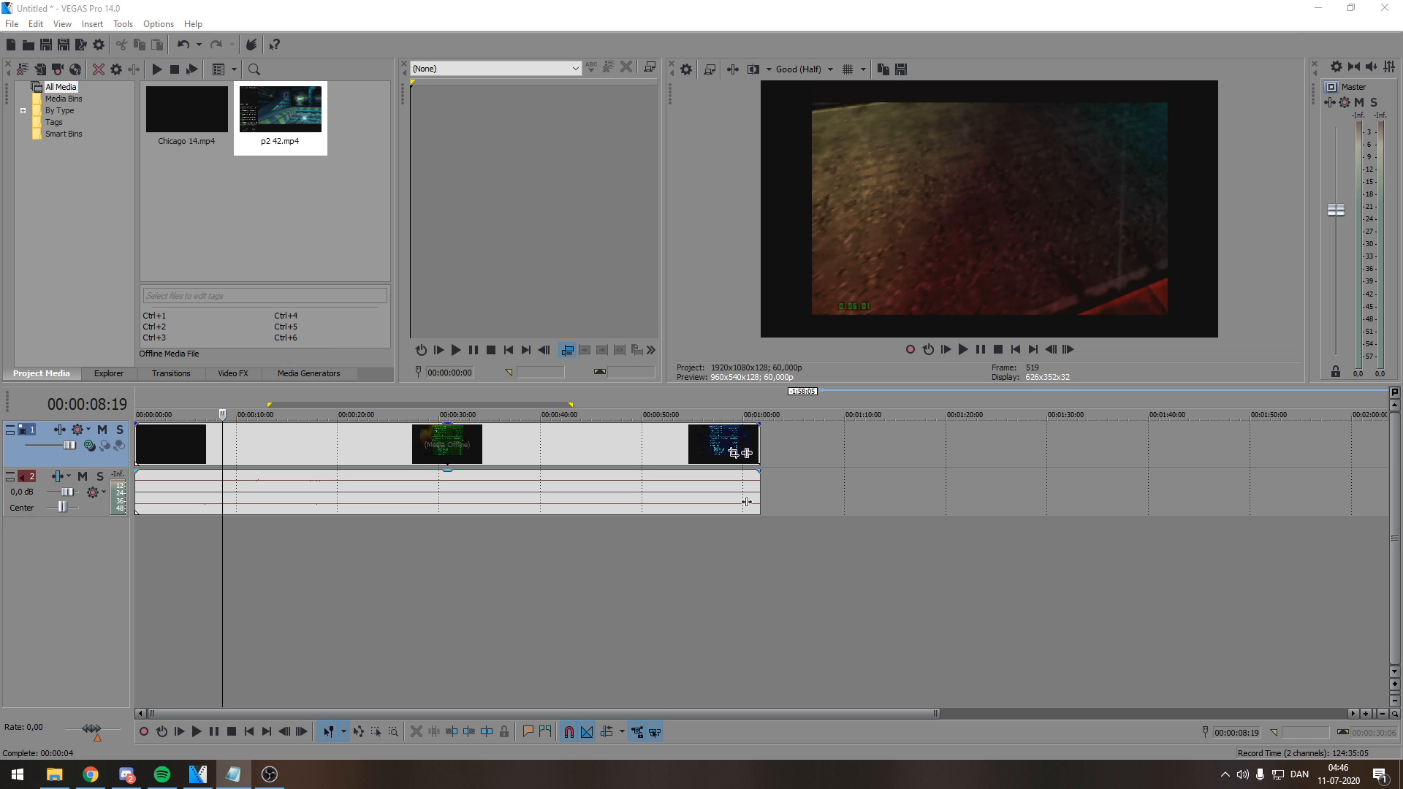
- Switch the Chicago 14 video event's resampling to Disable Resample
right_click(236, 444)
mouse_move(292, 630)
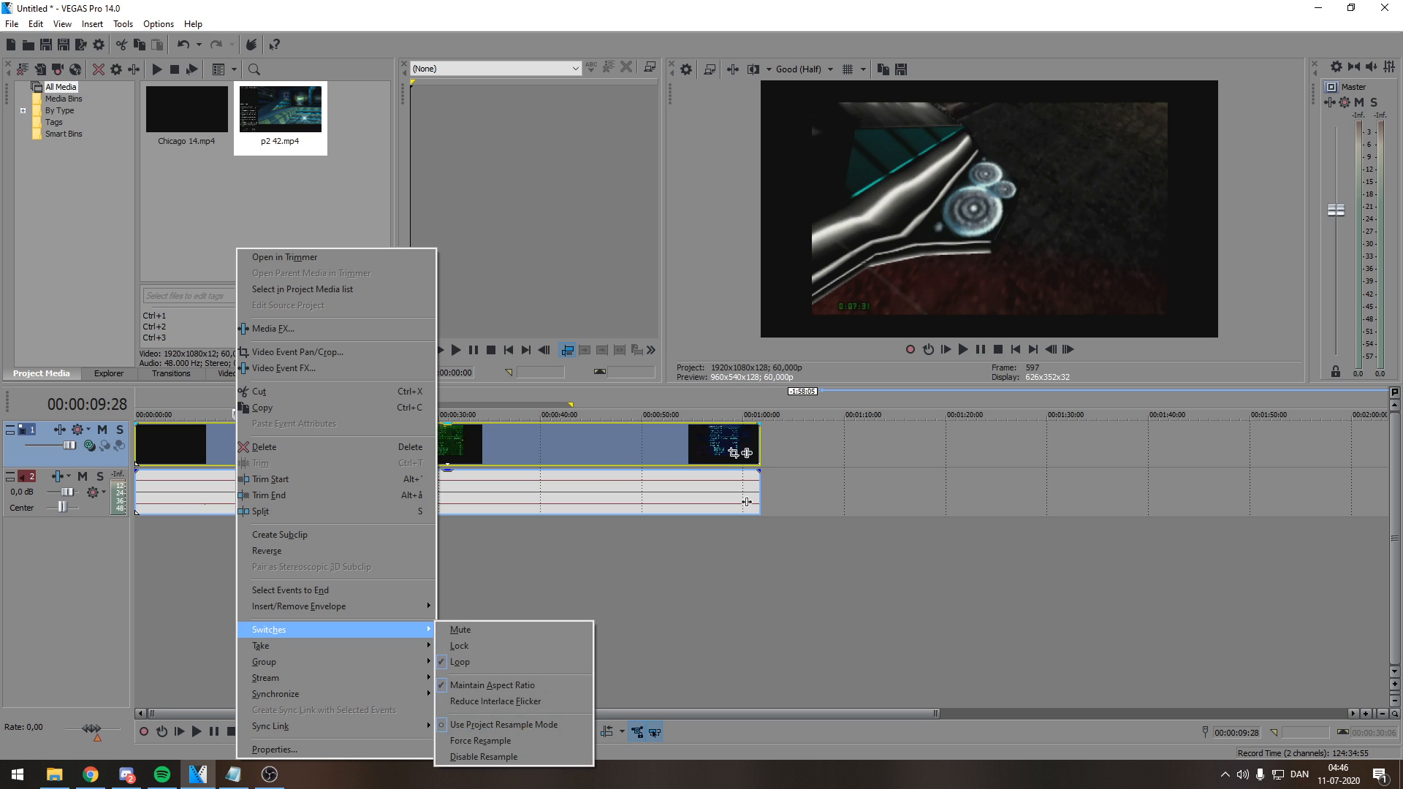
click(484, 756)
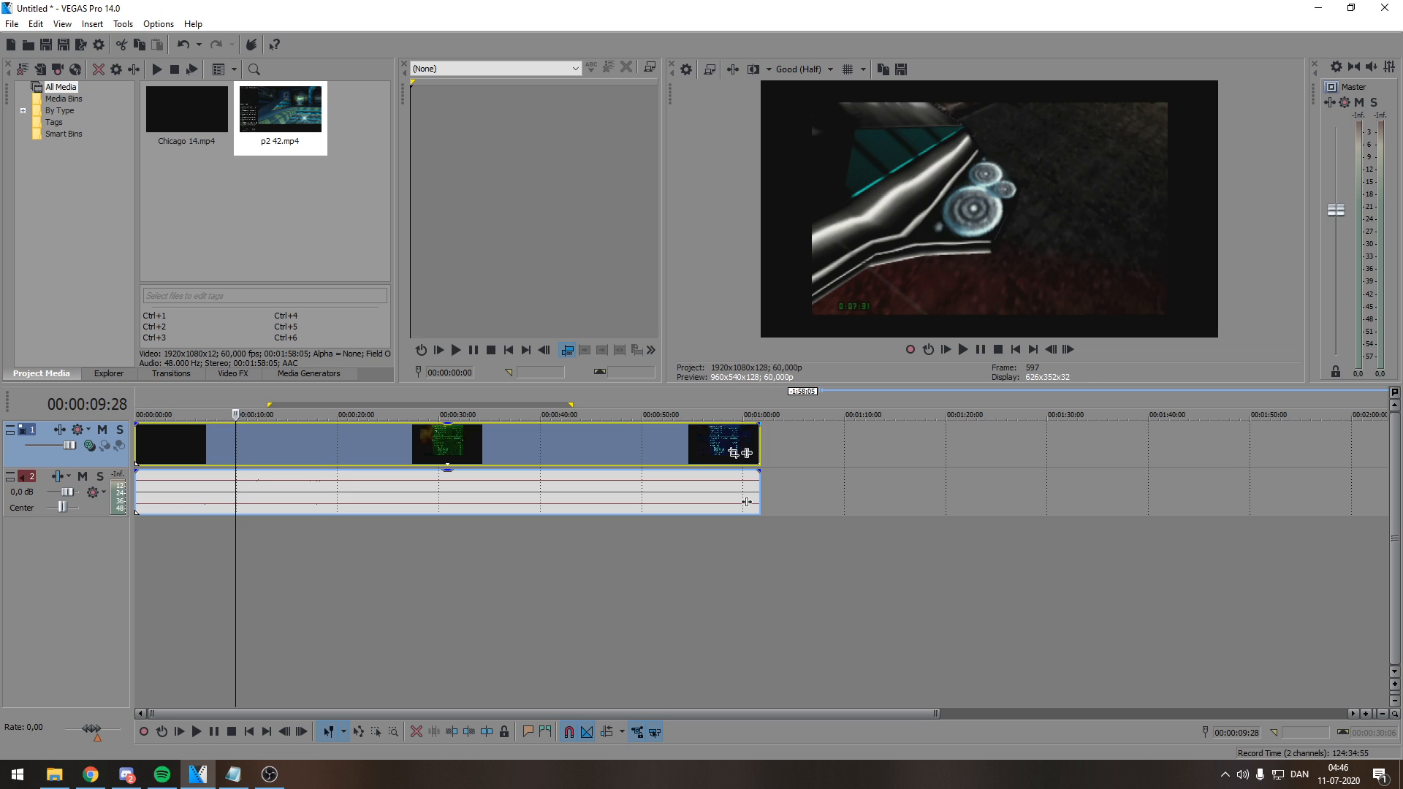
- Set the Chicago 14 video event back to Use Project Resample Mode and move the playhead to about 14 seconds
right_click(346, 444)
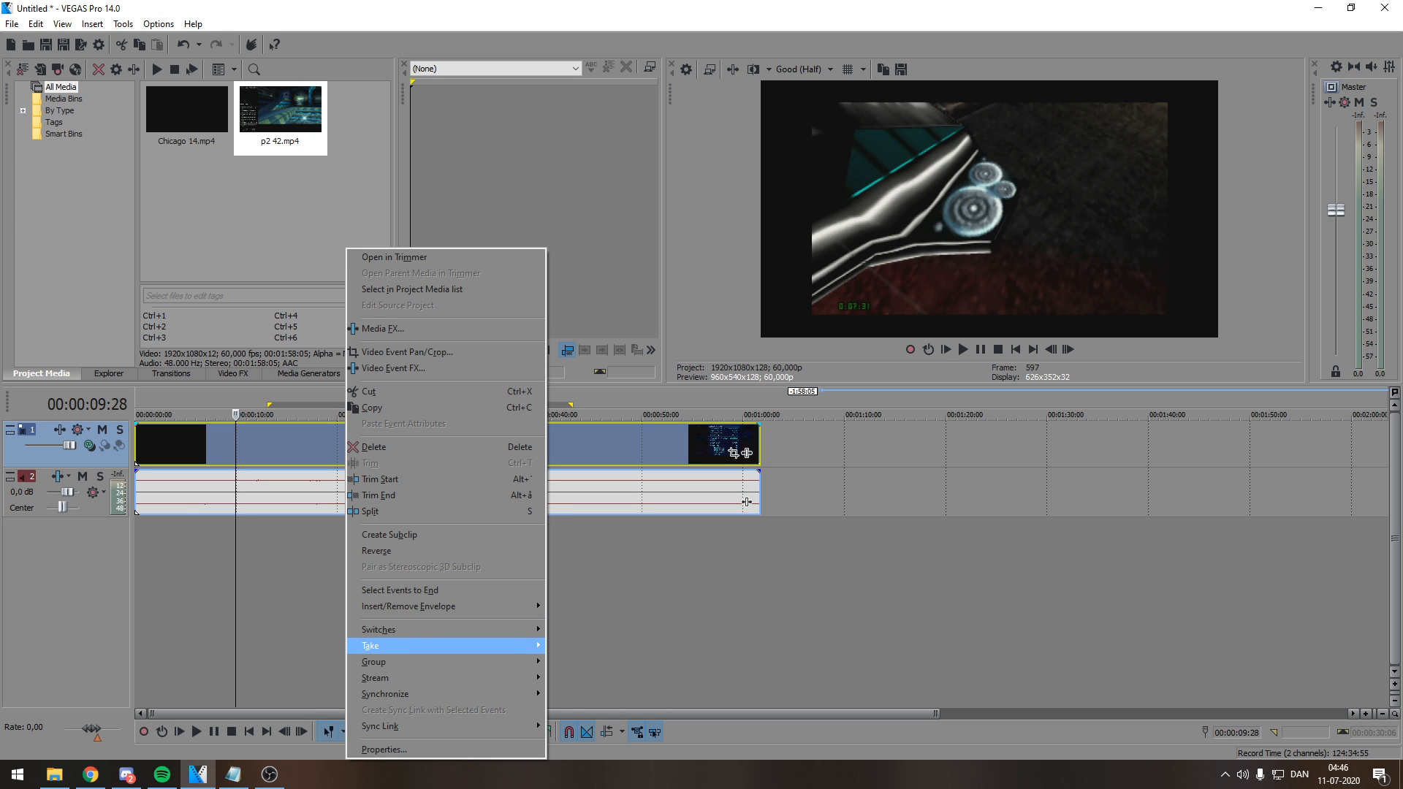
mouse_move(438, 629)
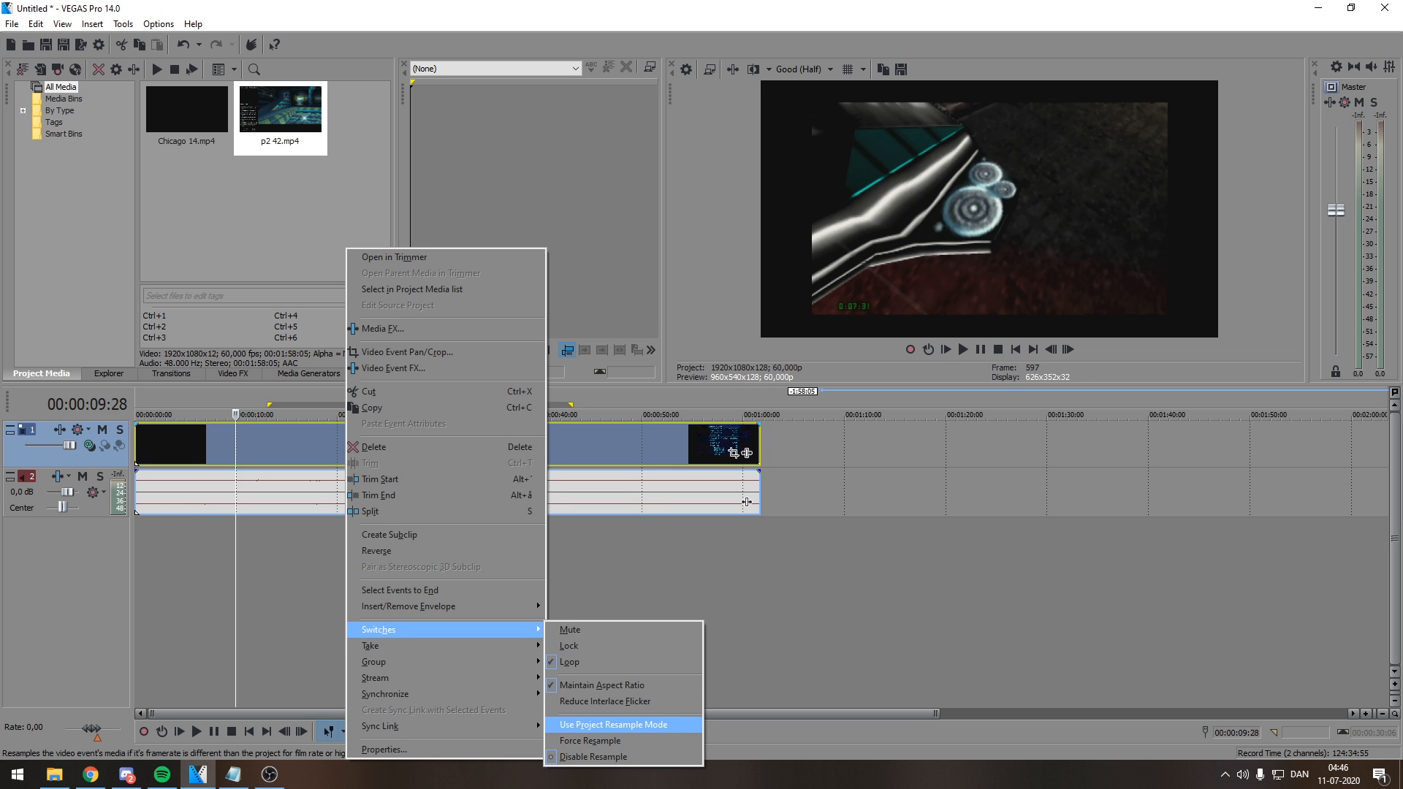
click(613, 724)
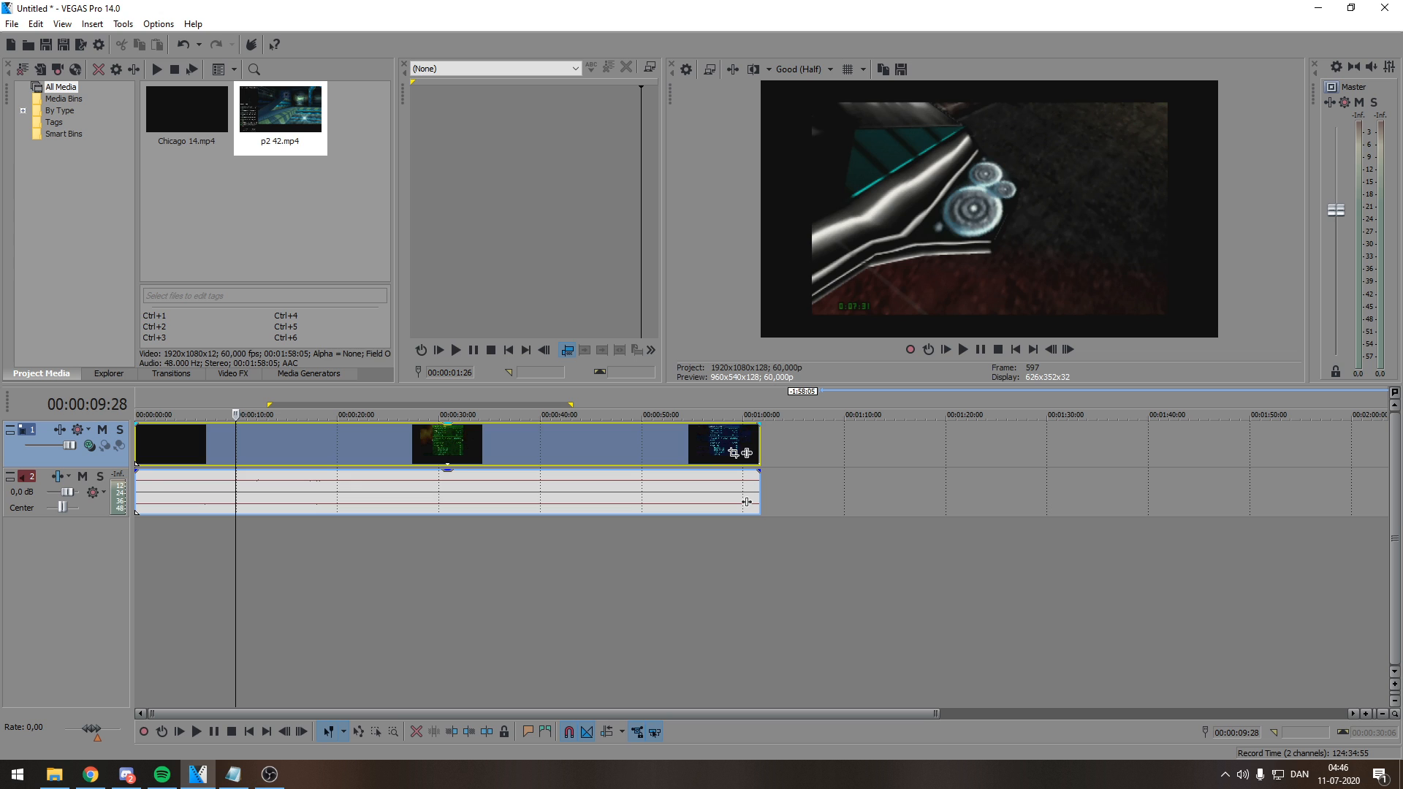
click(280, 443)
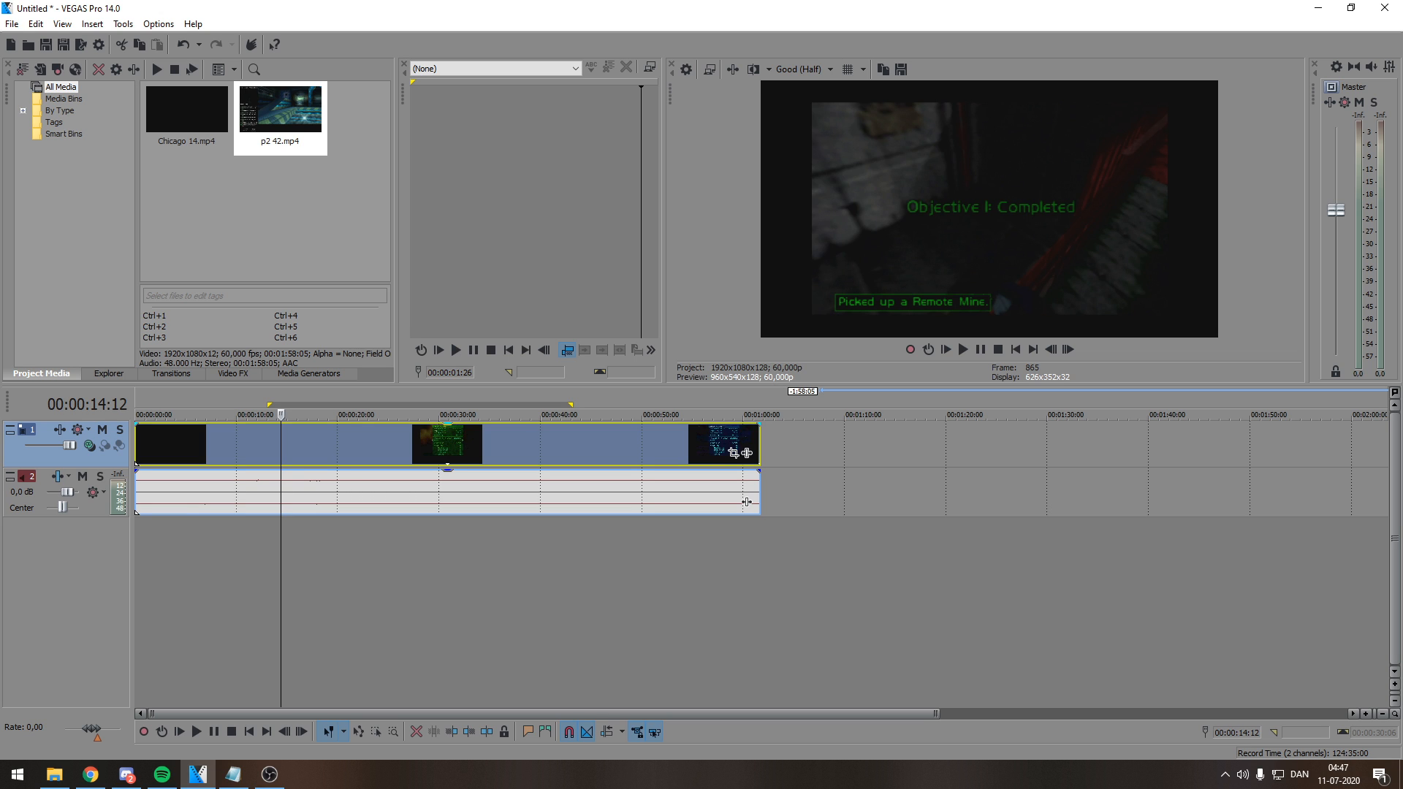
- Check the switches of the Chicago 14 video event and move the playhead to about 23 seconds
right_click(282, 444)
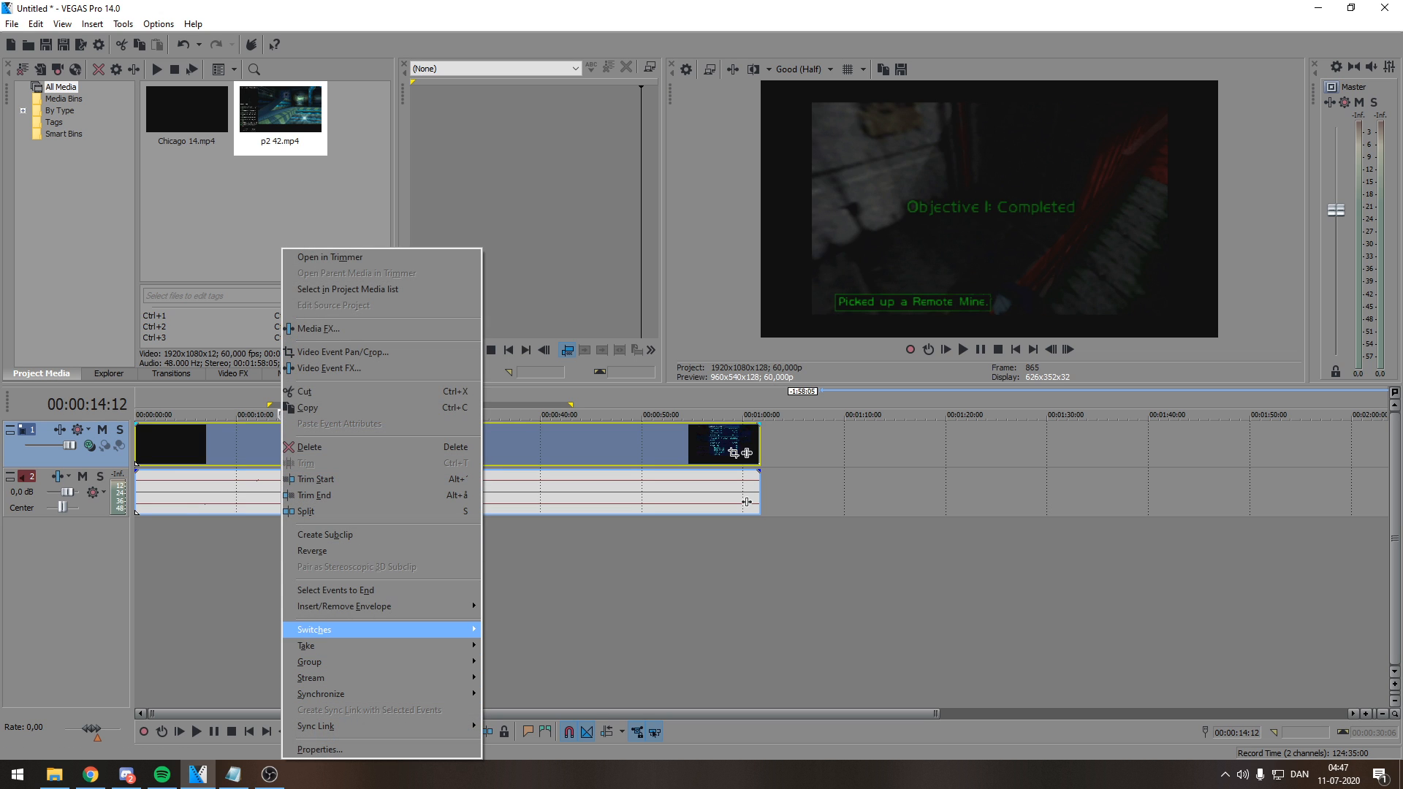
mouse_move(314, 629)
click(541, 700)
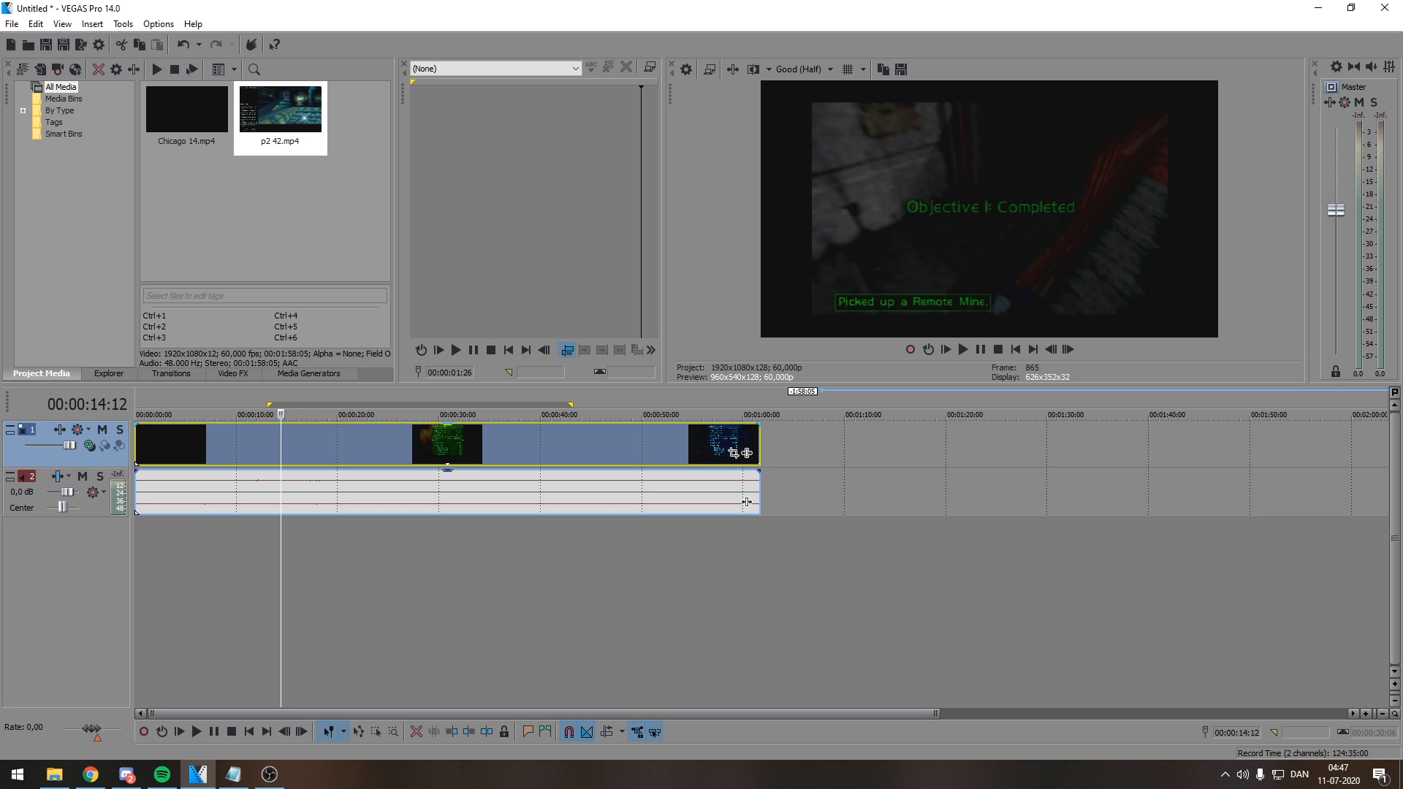
key(alt+Tab)
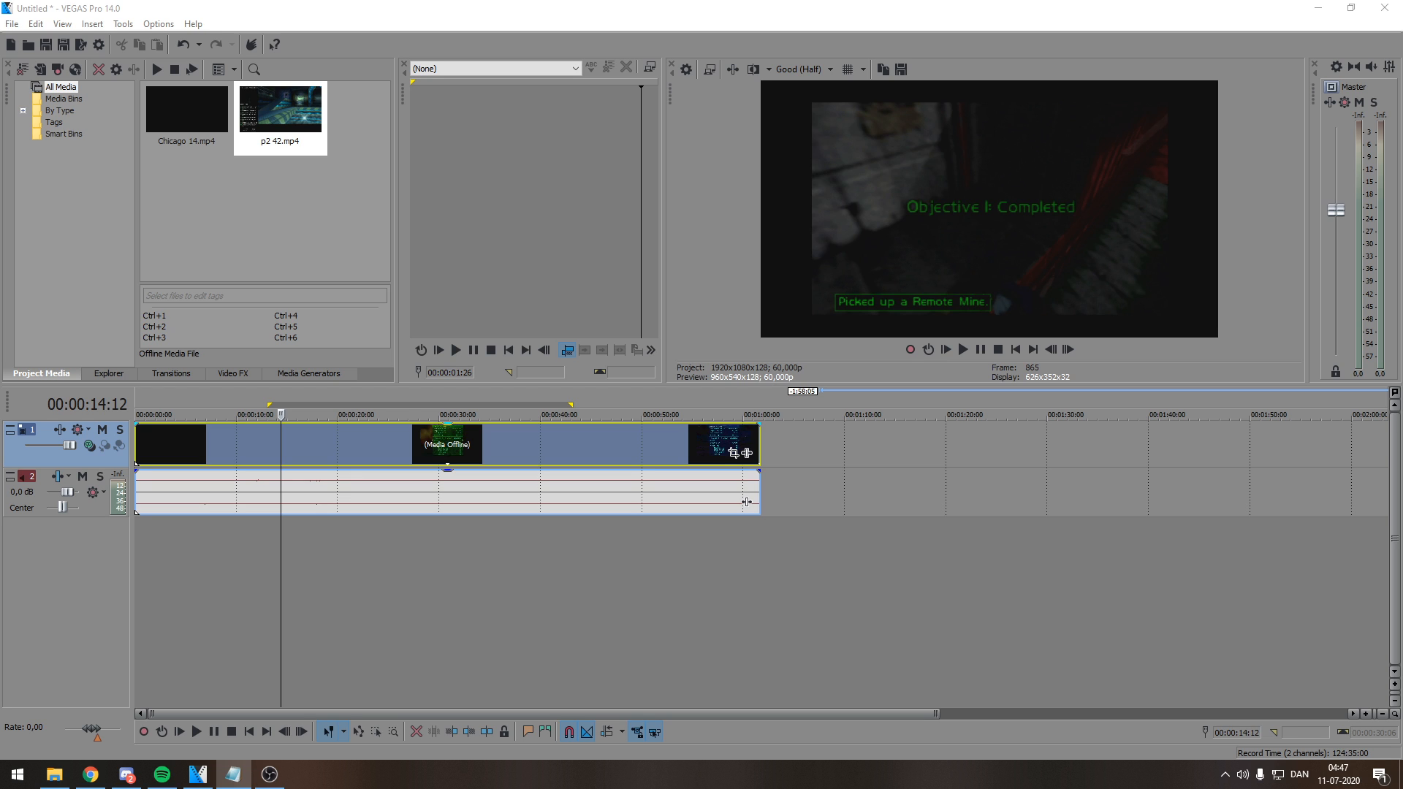
click(370, 446)
scroll(370, 445, down, 1)
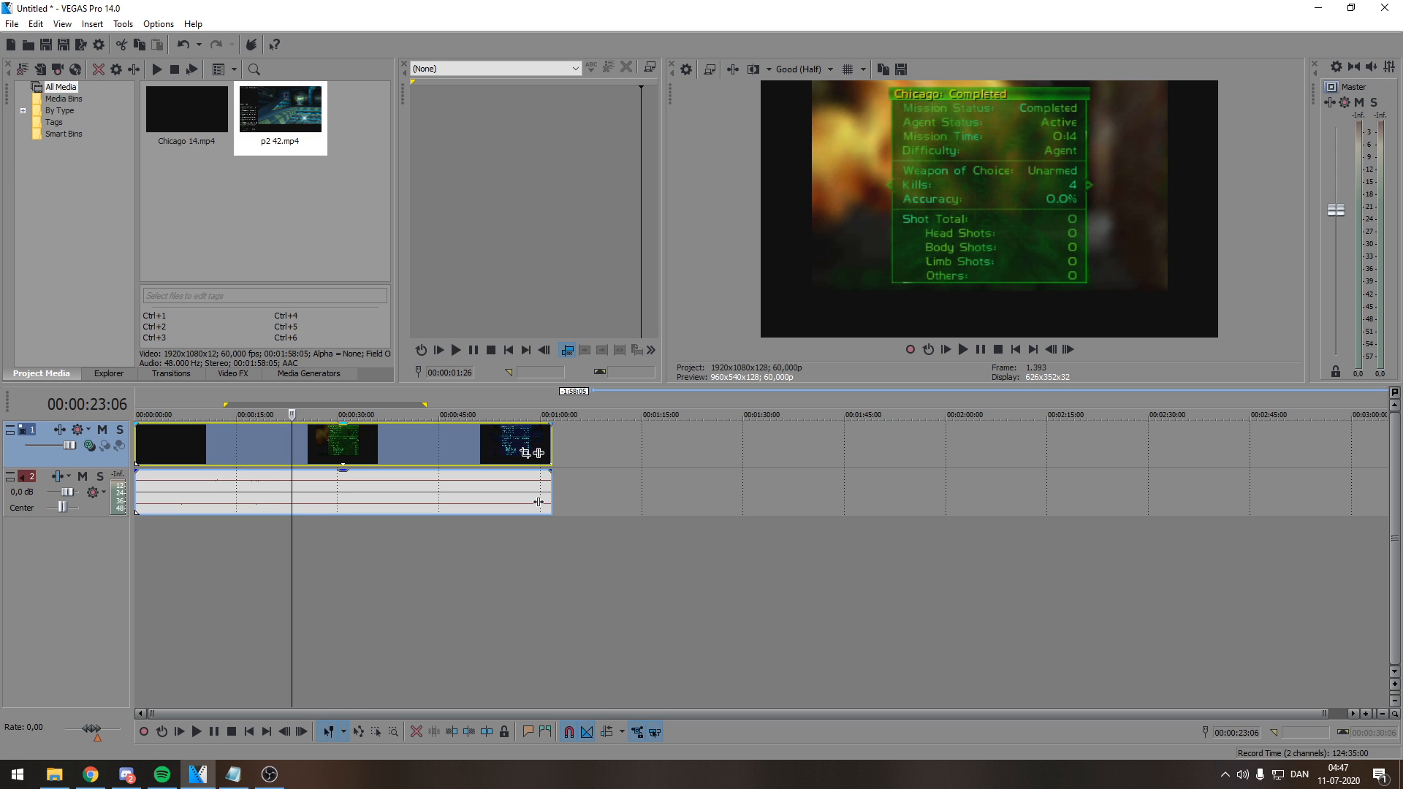
- Add a very short fade-out at the end of the Chicago 14 video event
click(552, 445)
scroll(552, 446, up, 4)
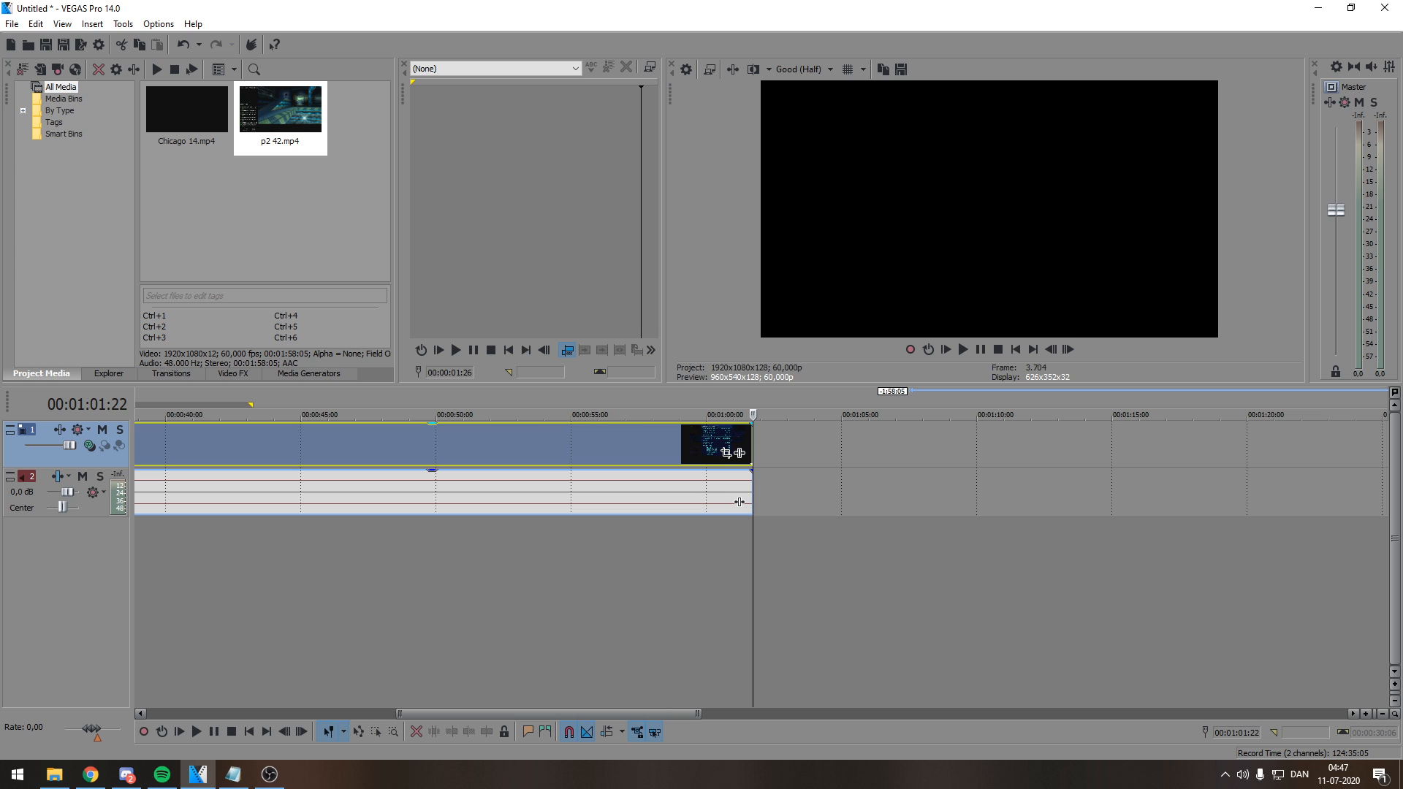
scroll(739, 452, up, 8)
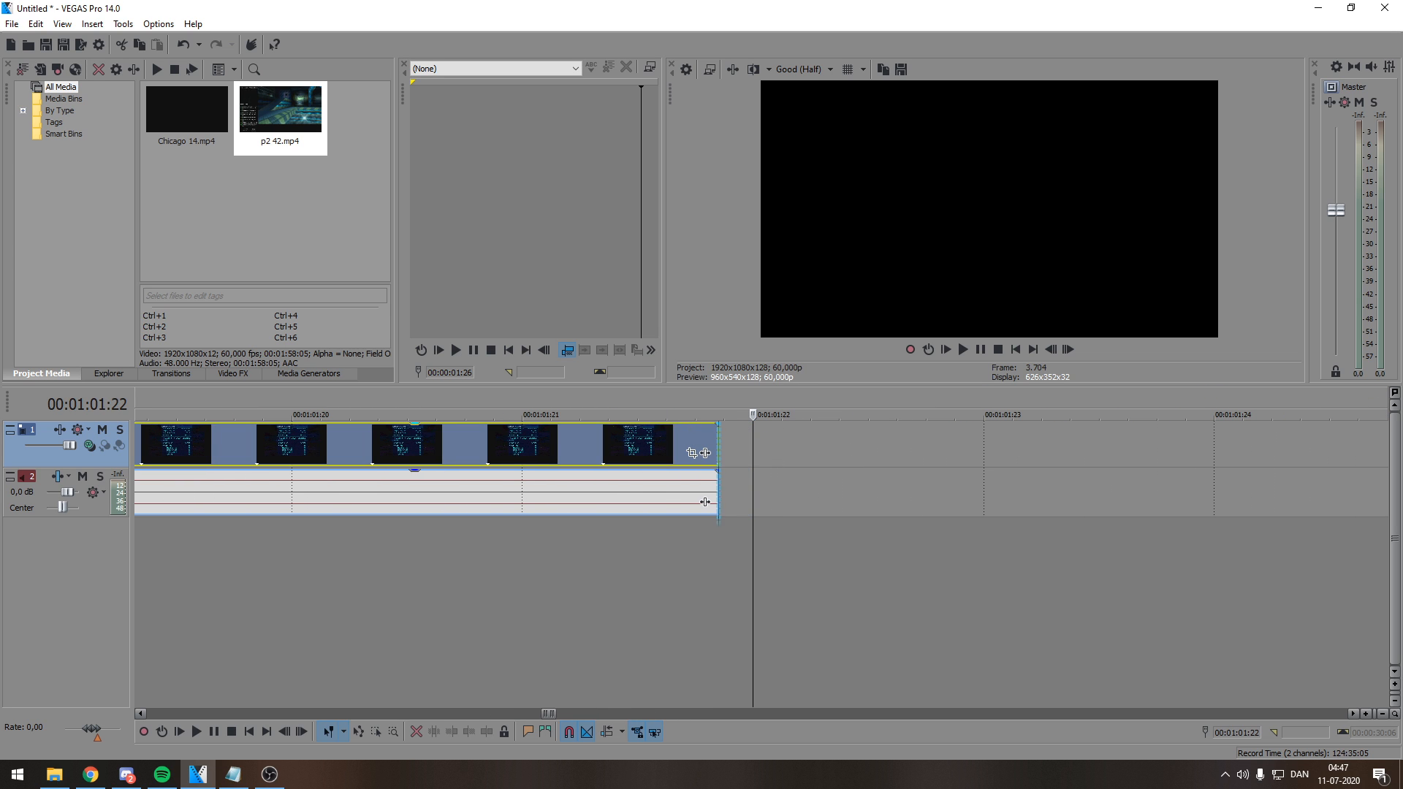
mouse_move(705, 452)
mouse_down()
mouse_move(511, 452)
mouse_move(739, 452)
mouse_move(623, 452)
mouse_move(733, 453)
mouse_move(705, 452)
mouse_up()
scroll(716, 448, up, 4)
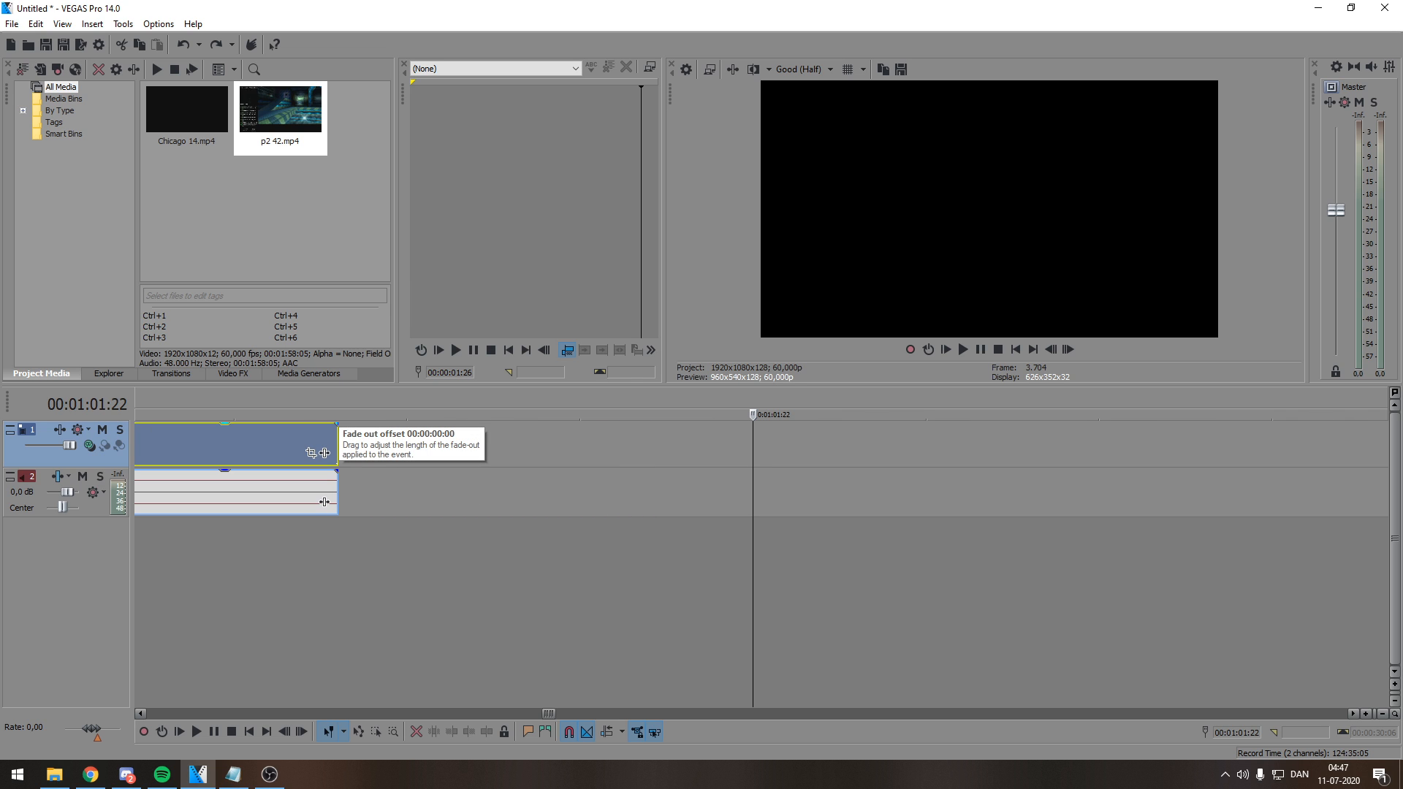
drag(336, 425, 185, 439)
drag(324, 452, 262, 436)
scroll(262, 436, down, 5)
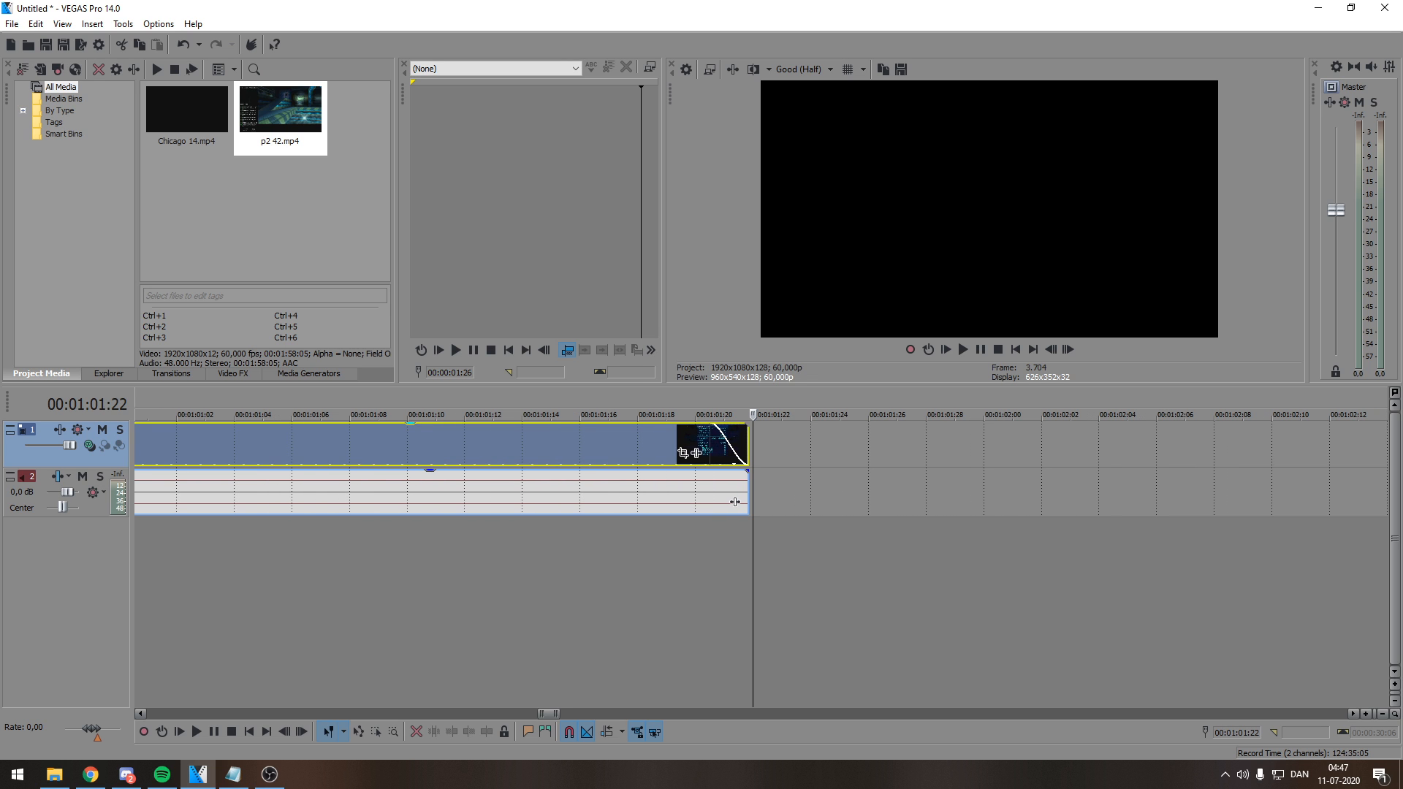
scroll(734, 502, down, 6)
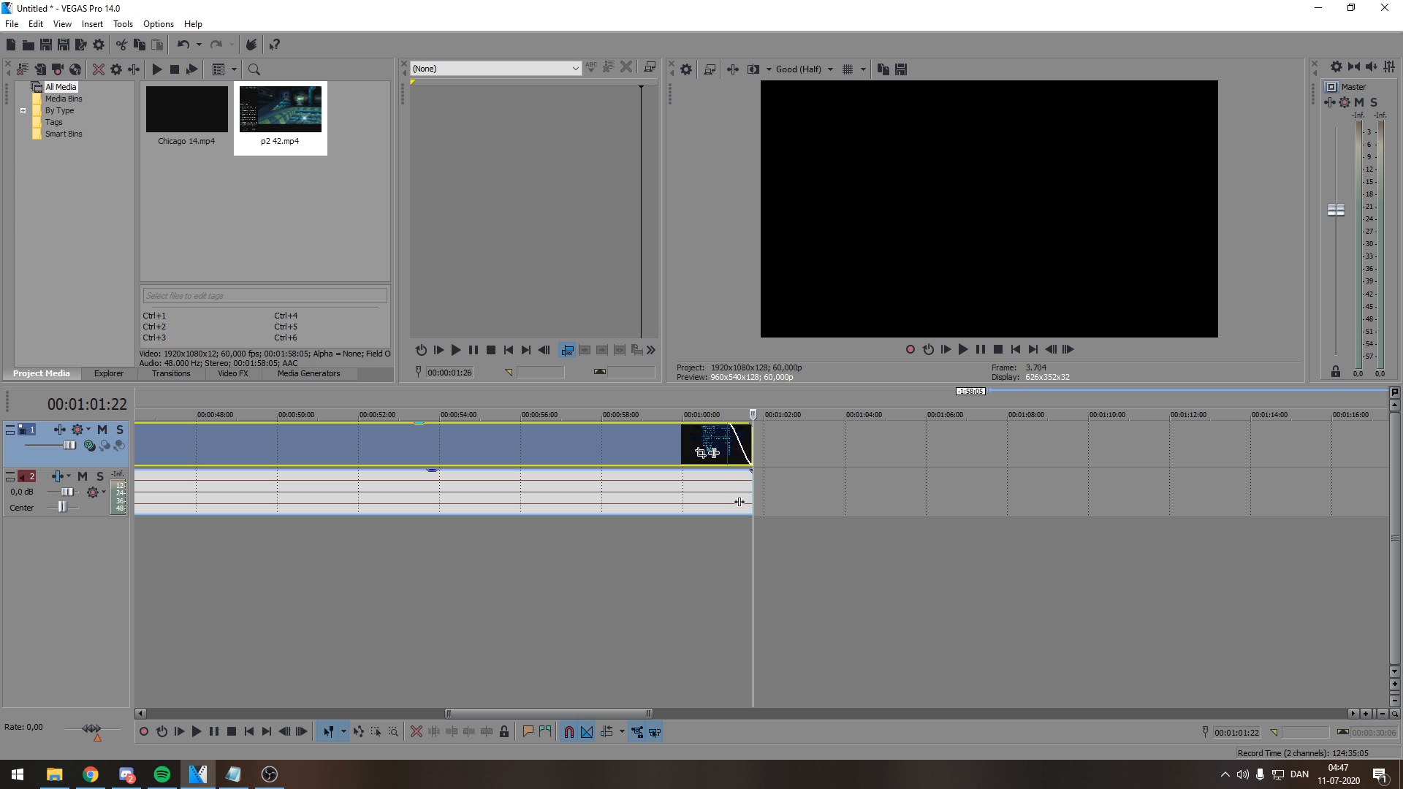
- Lengthen the video fade-out so it starts at about 49 seconds, and play the fading section from about 48 seconds
drag(718, 438, 254, 438)
scroll(254, 439, down, 3)
click(680, 570)
click(615, 570)
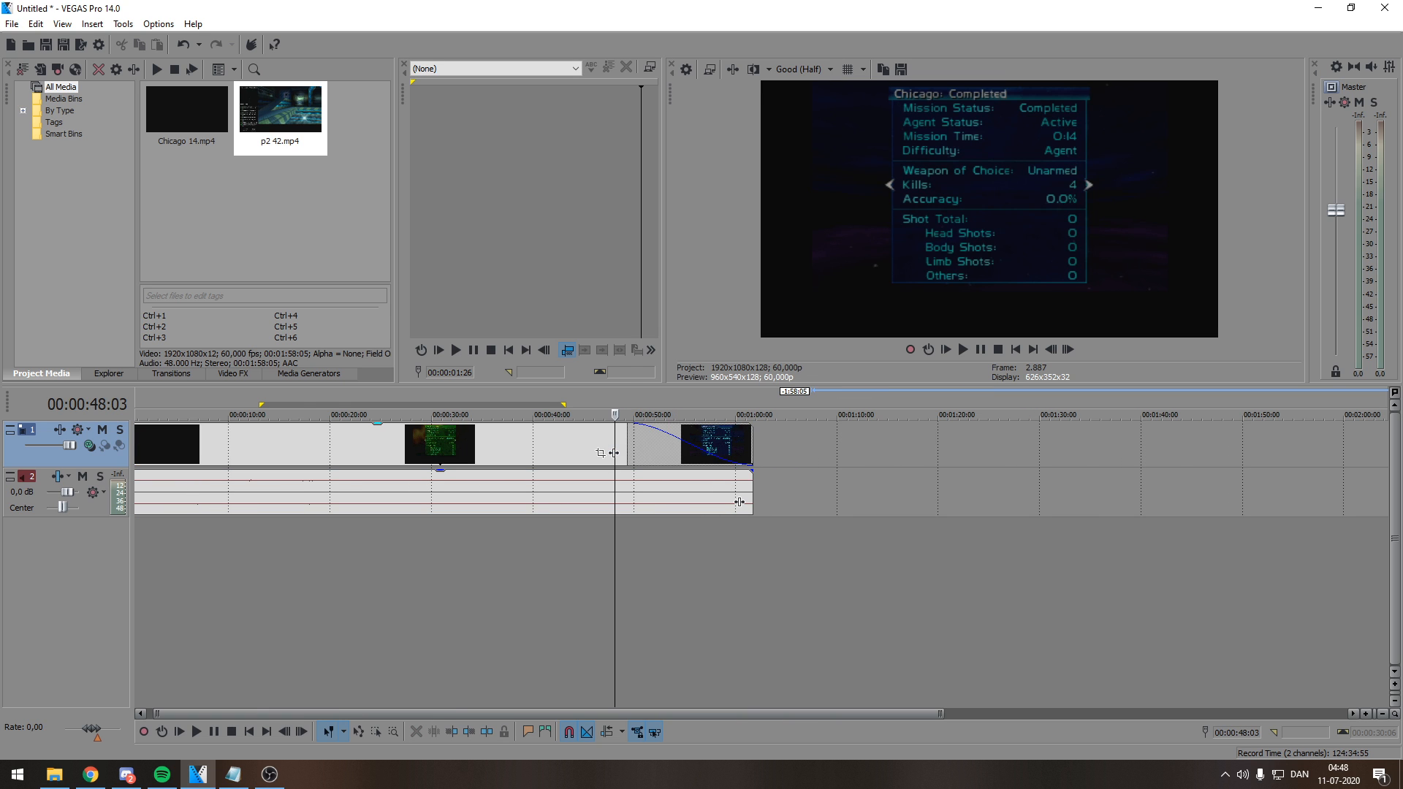
key(space)
scroll(761, 504, up, 1)
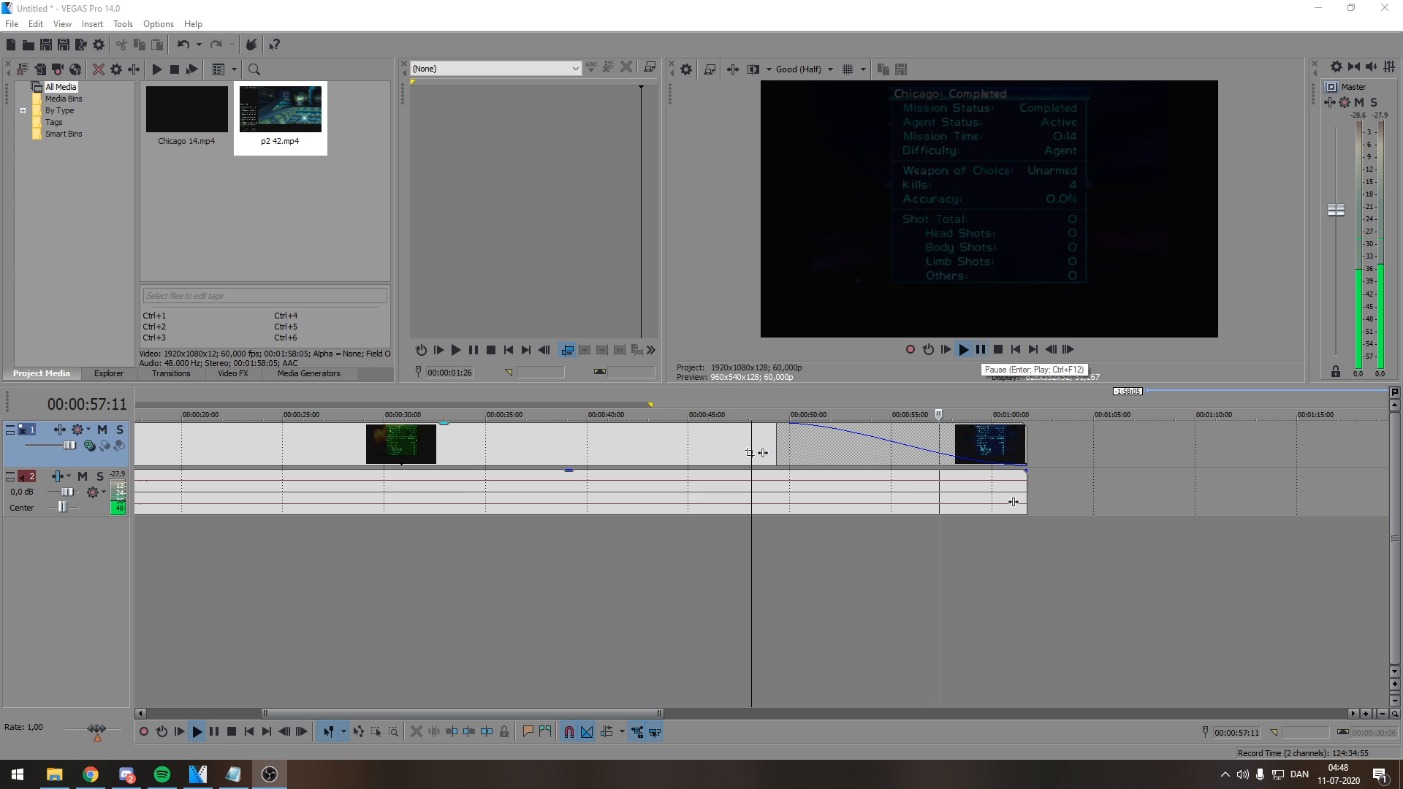
click(980, 350)
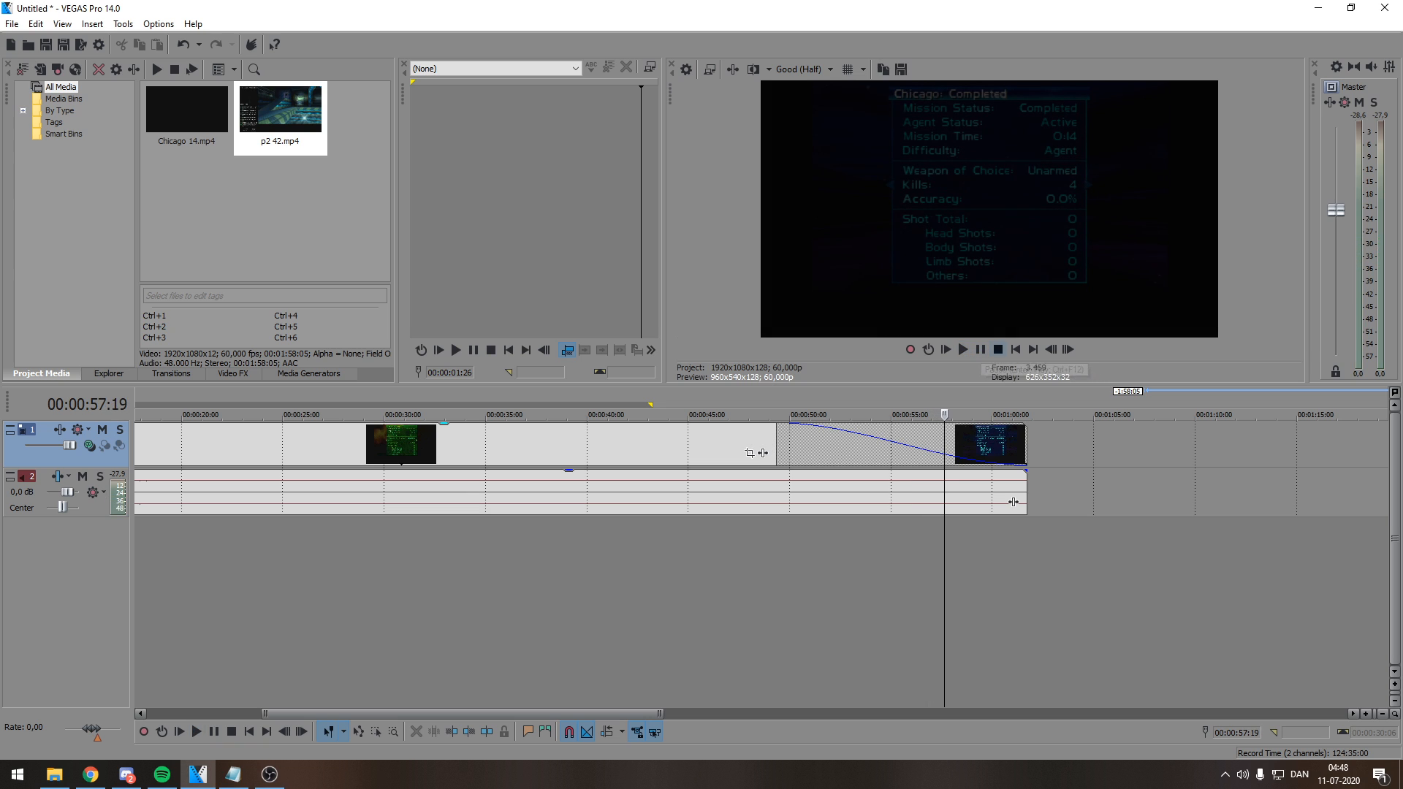
- Try the linear curve and the fast-dropping concave curve for the Chicago 14 video fade-out
right_click(776, 444)
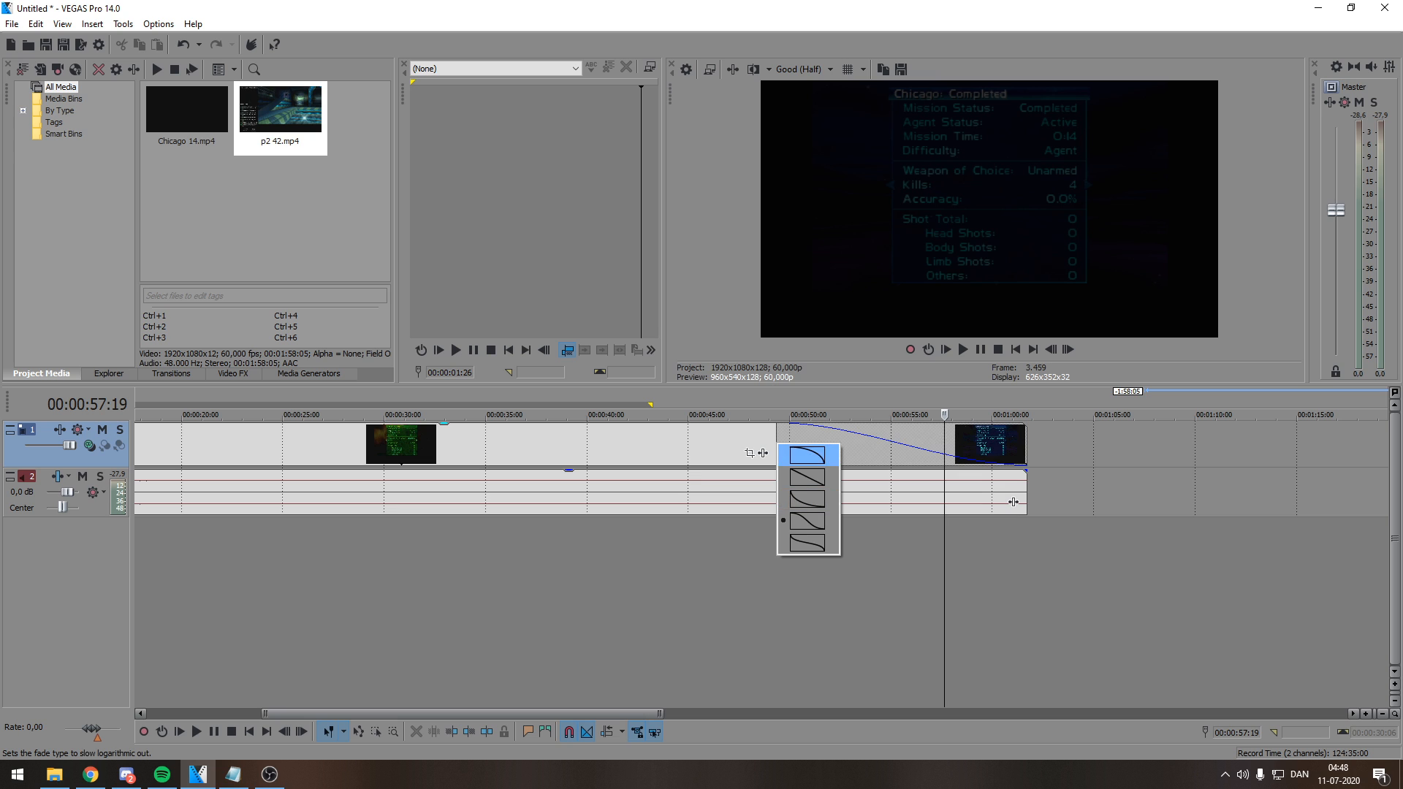
click(807, 477)
right_click(757, 453)
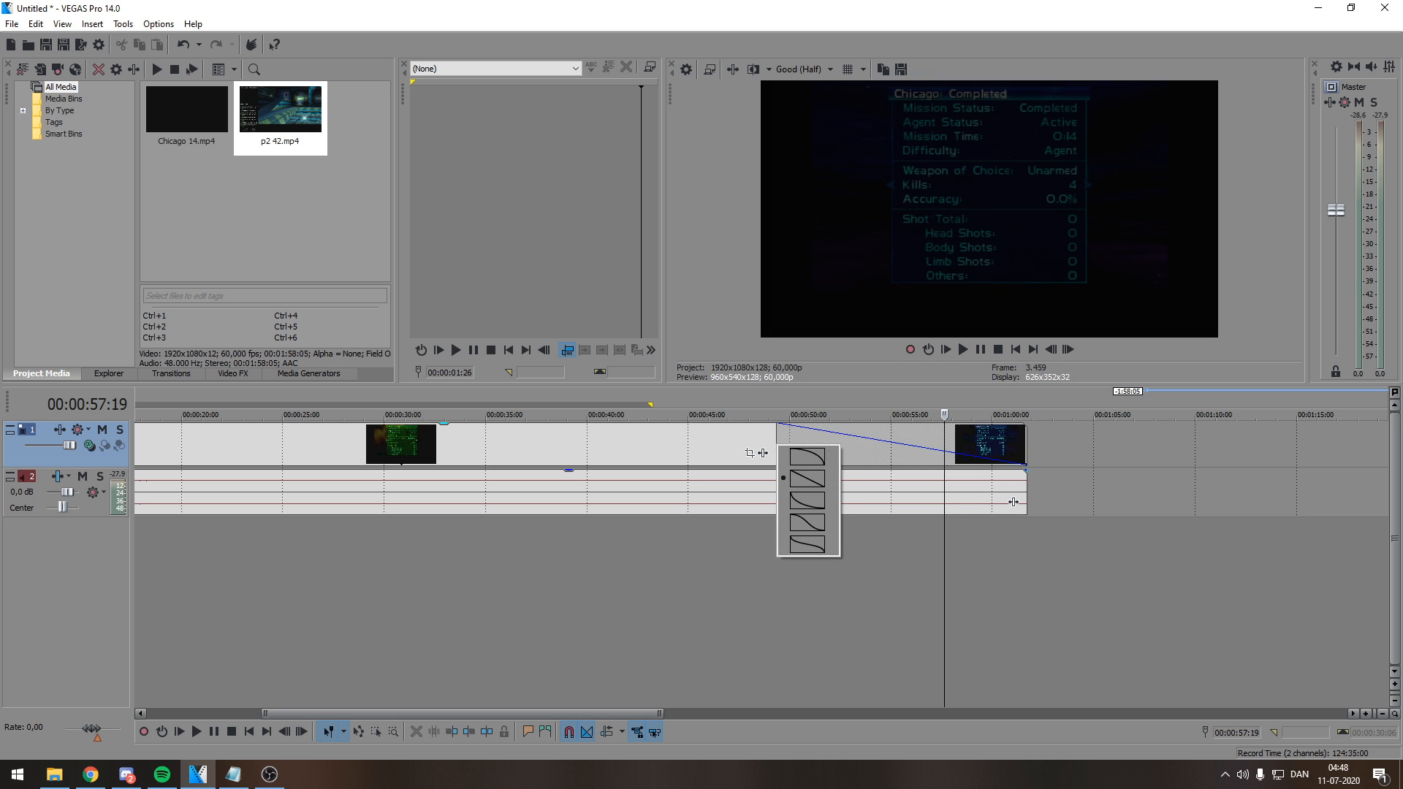
click(807, 501)
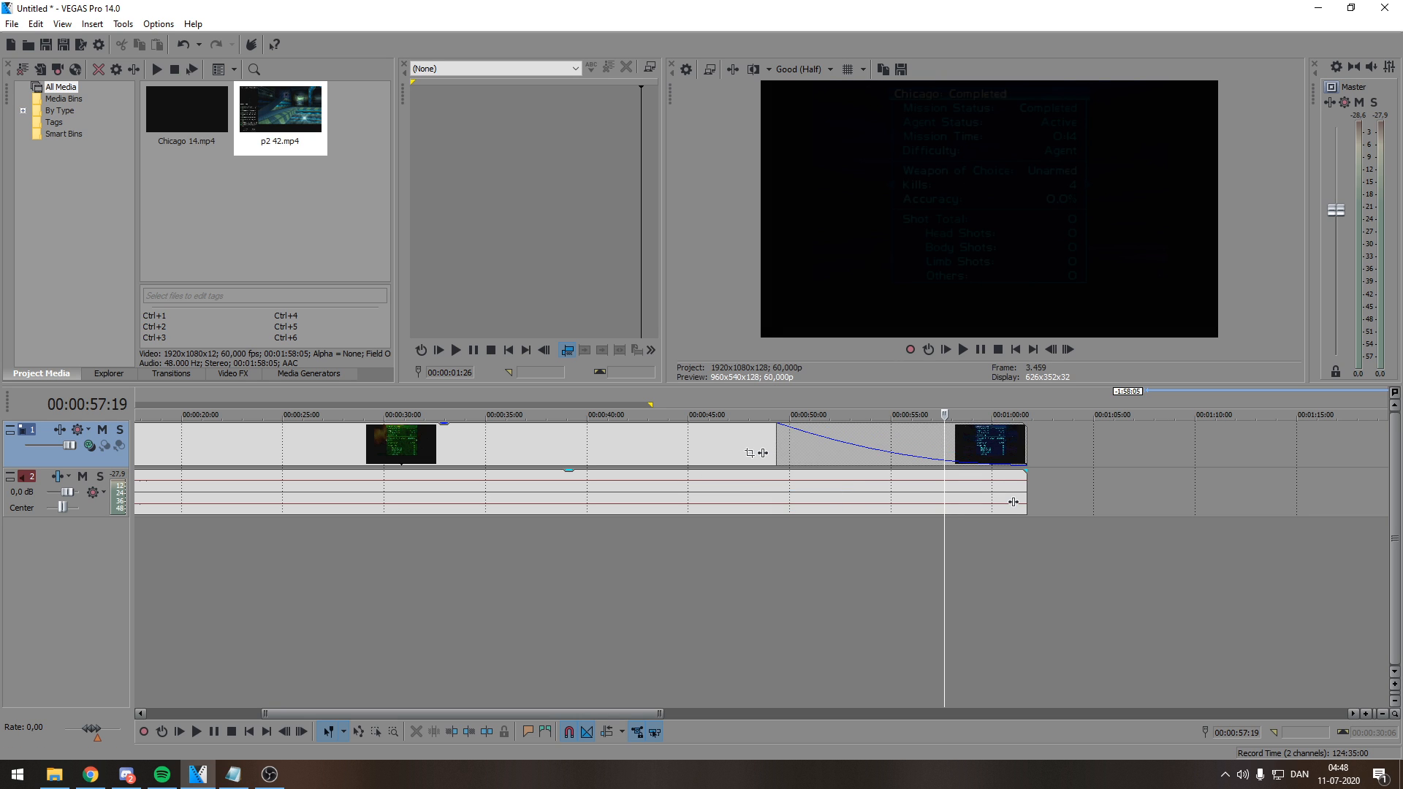
- Look over the available fade-out curves at about 49 seconds, and remove the fade-out from the Chicago 14 video event
click(762, 453)
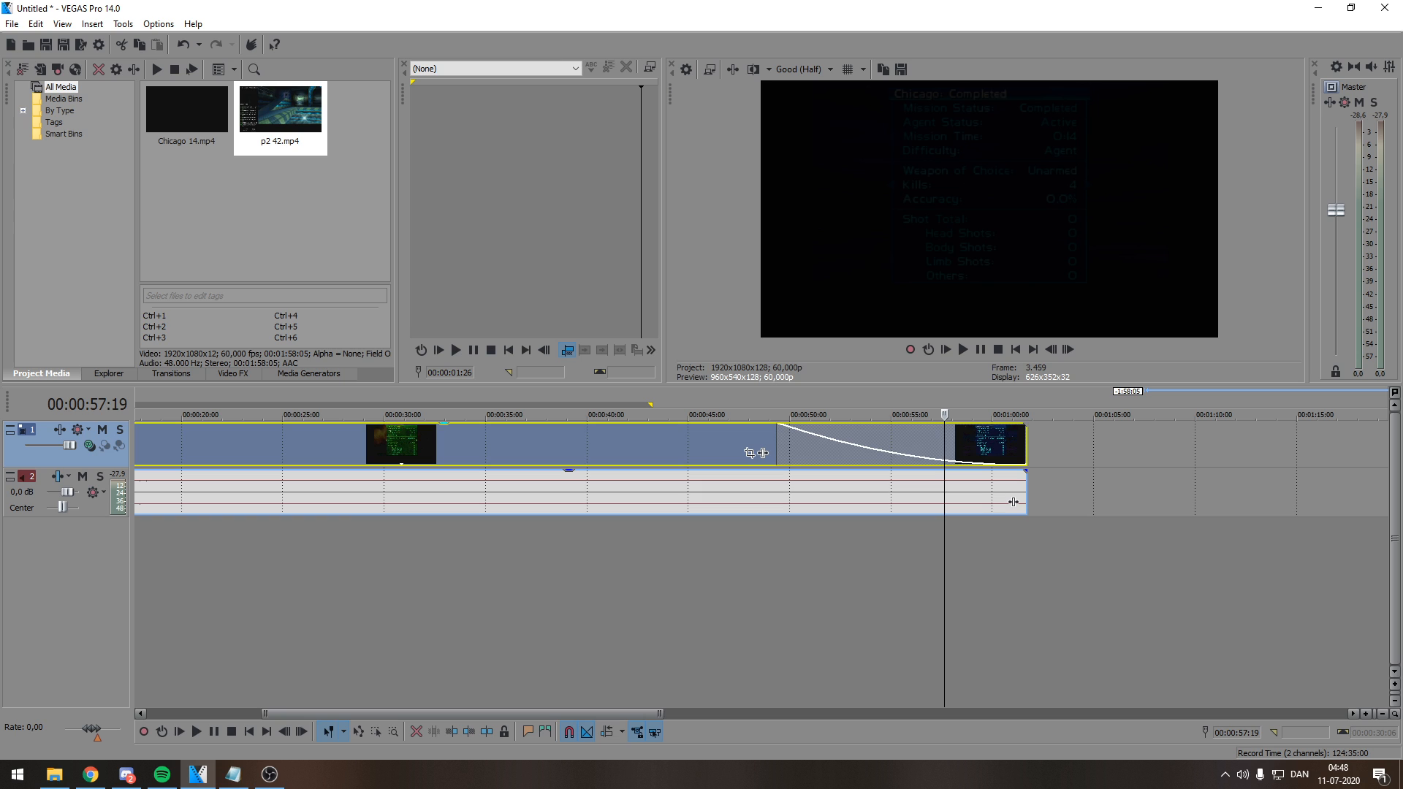
click(776, 445)
right_click(778, 443)
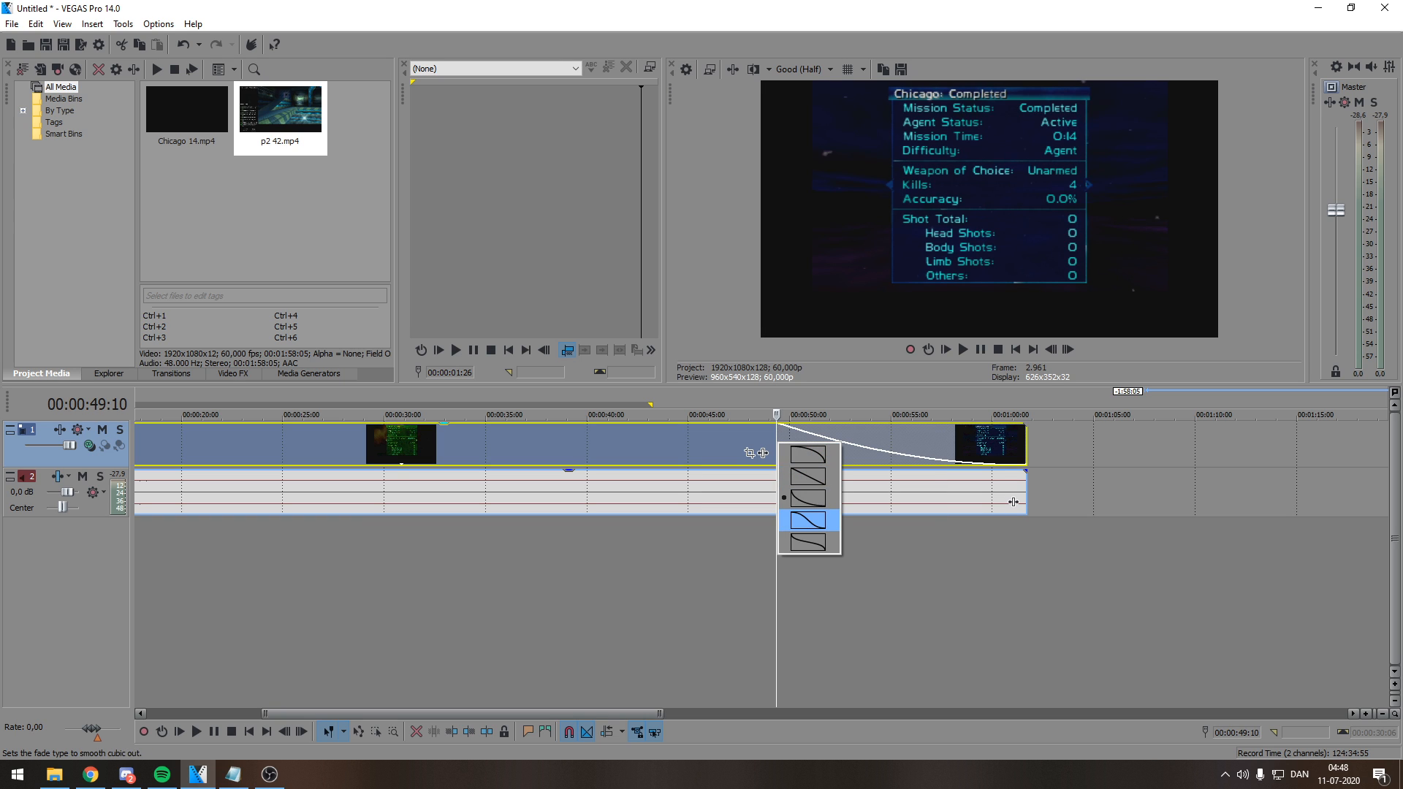
key(Down)
key(Down)
key(Down)
key(Escape)
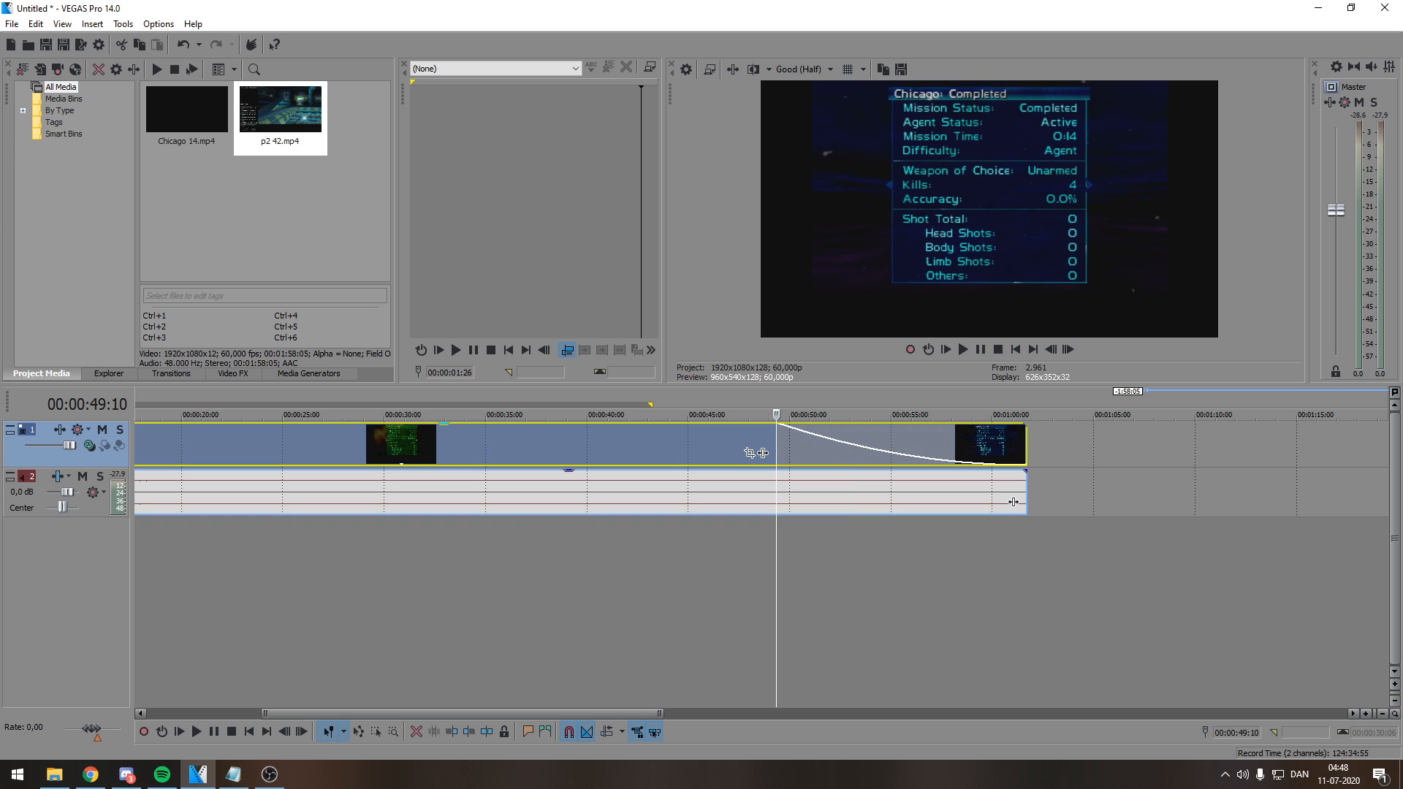
scroll(762, 453, down, 3)
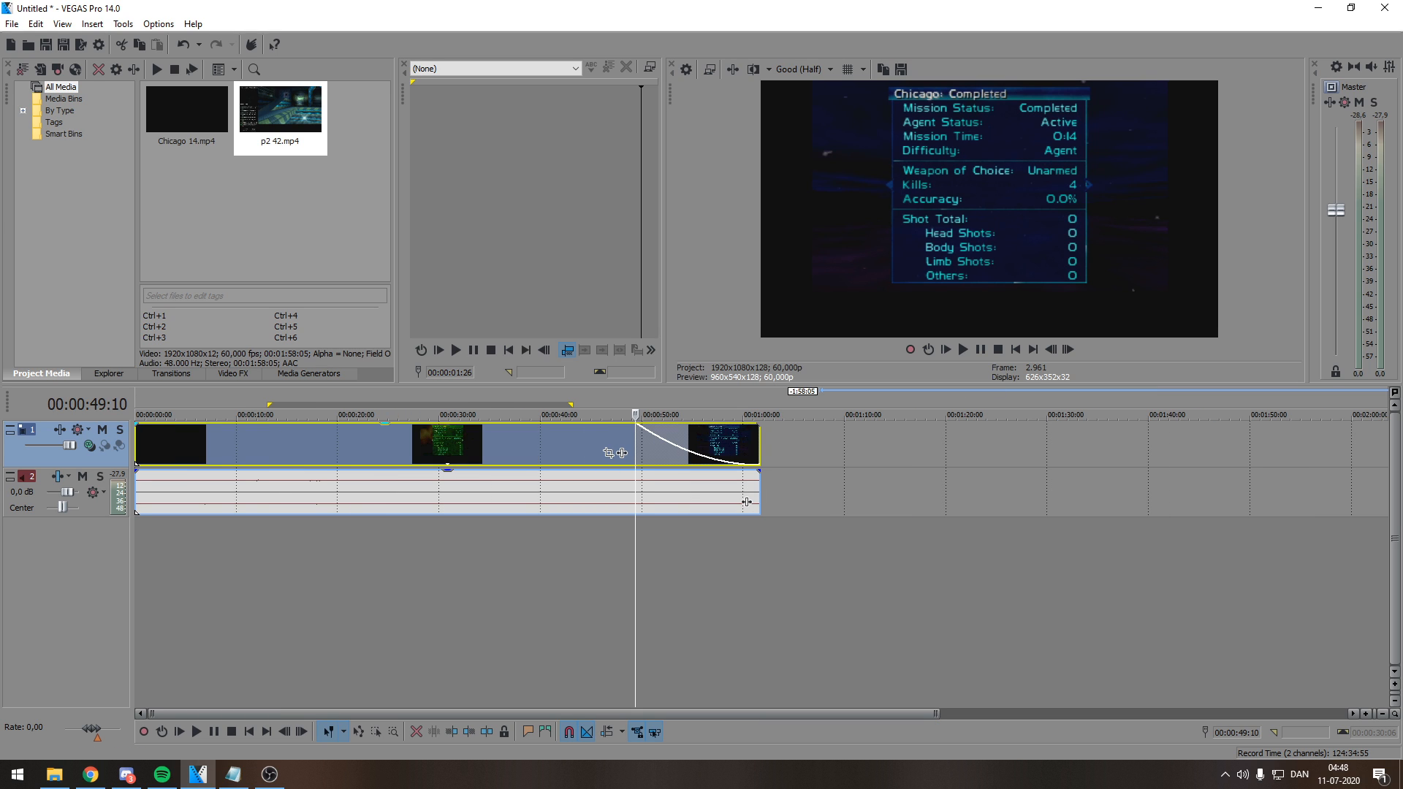
drag(620, 453, 746, 453)
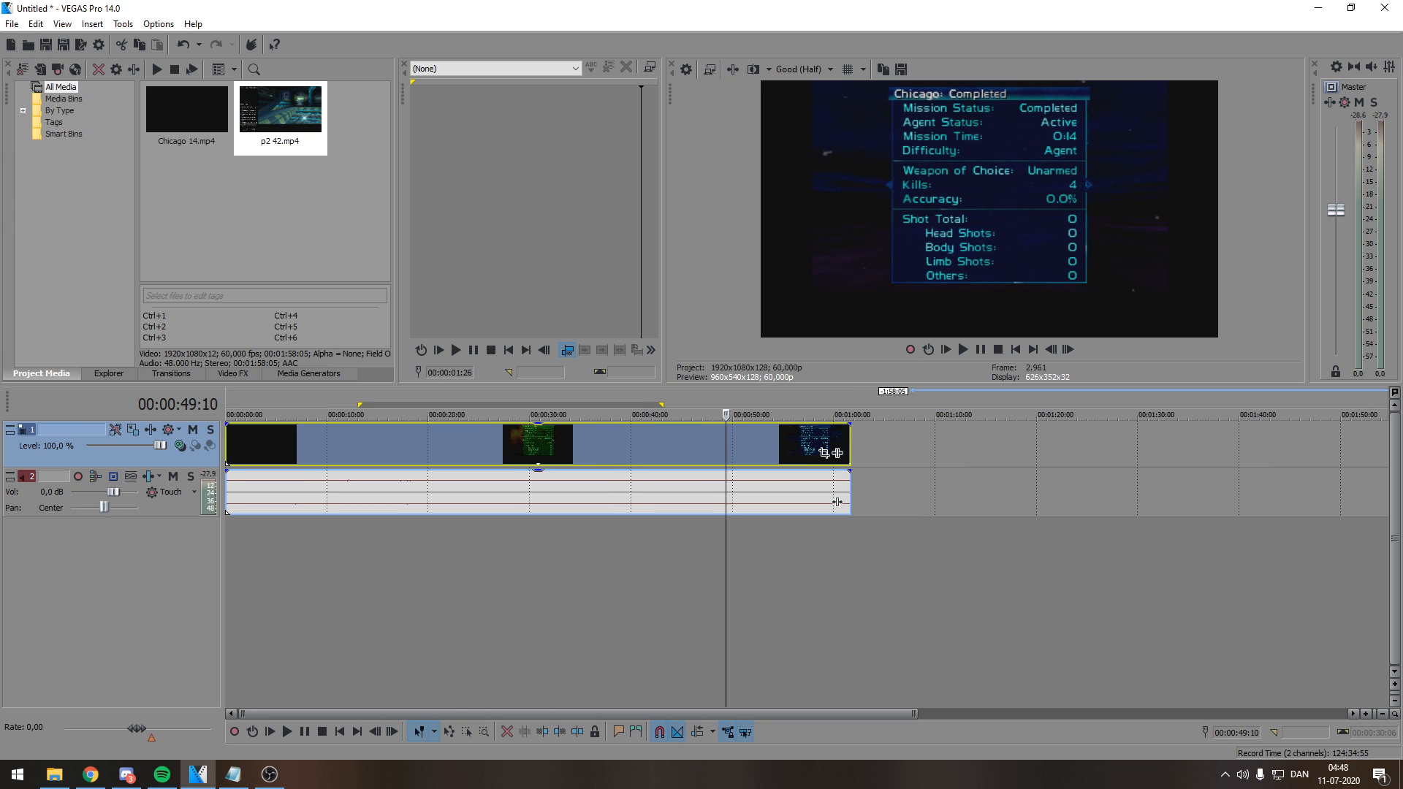
- Scrub through the Chicago 14 clip and play it around the 50-second mark to examine its picture and audio
click(509, 445)
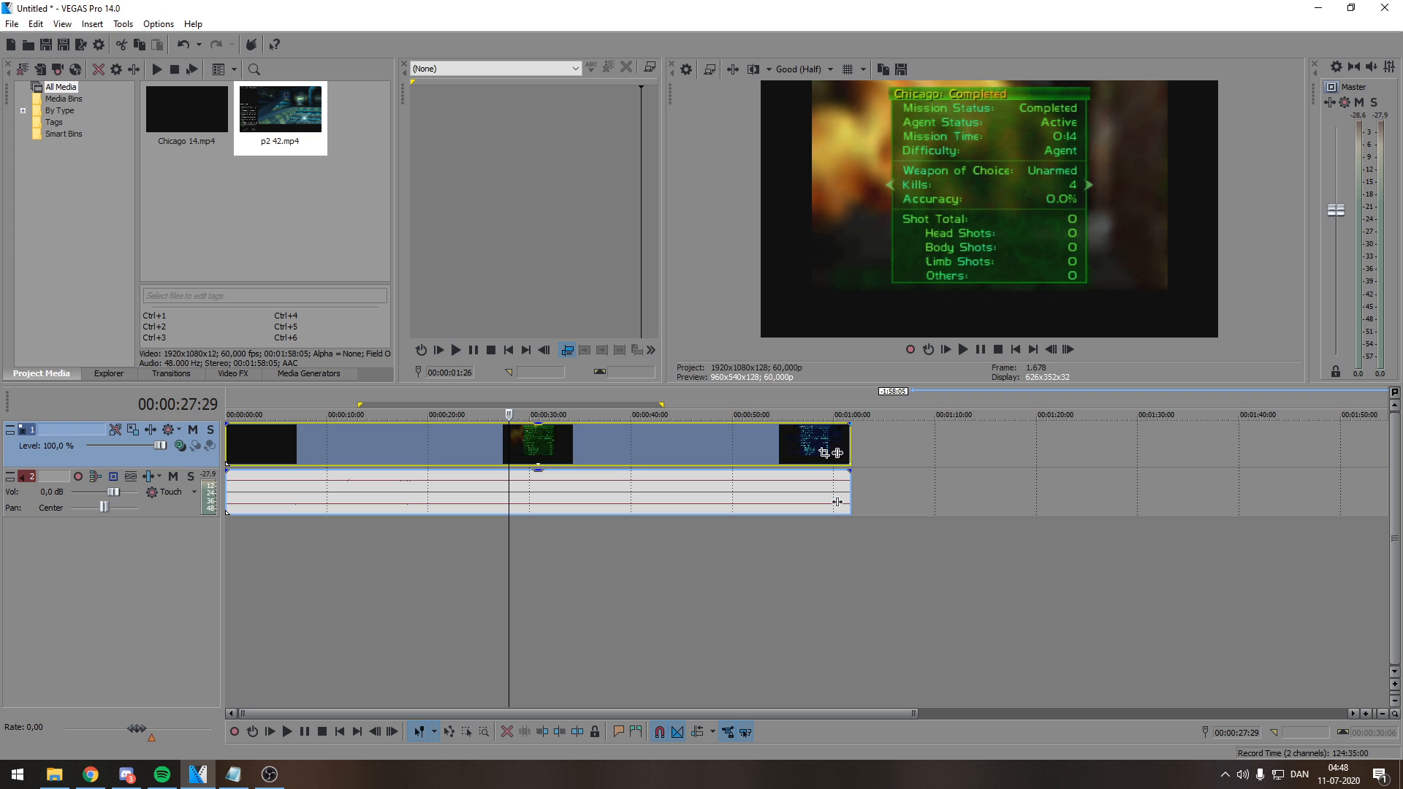
right_click(529, 563)
click(760, 592)
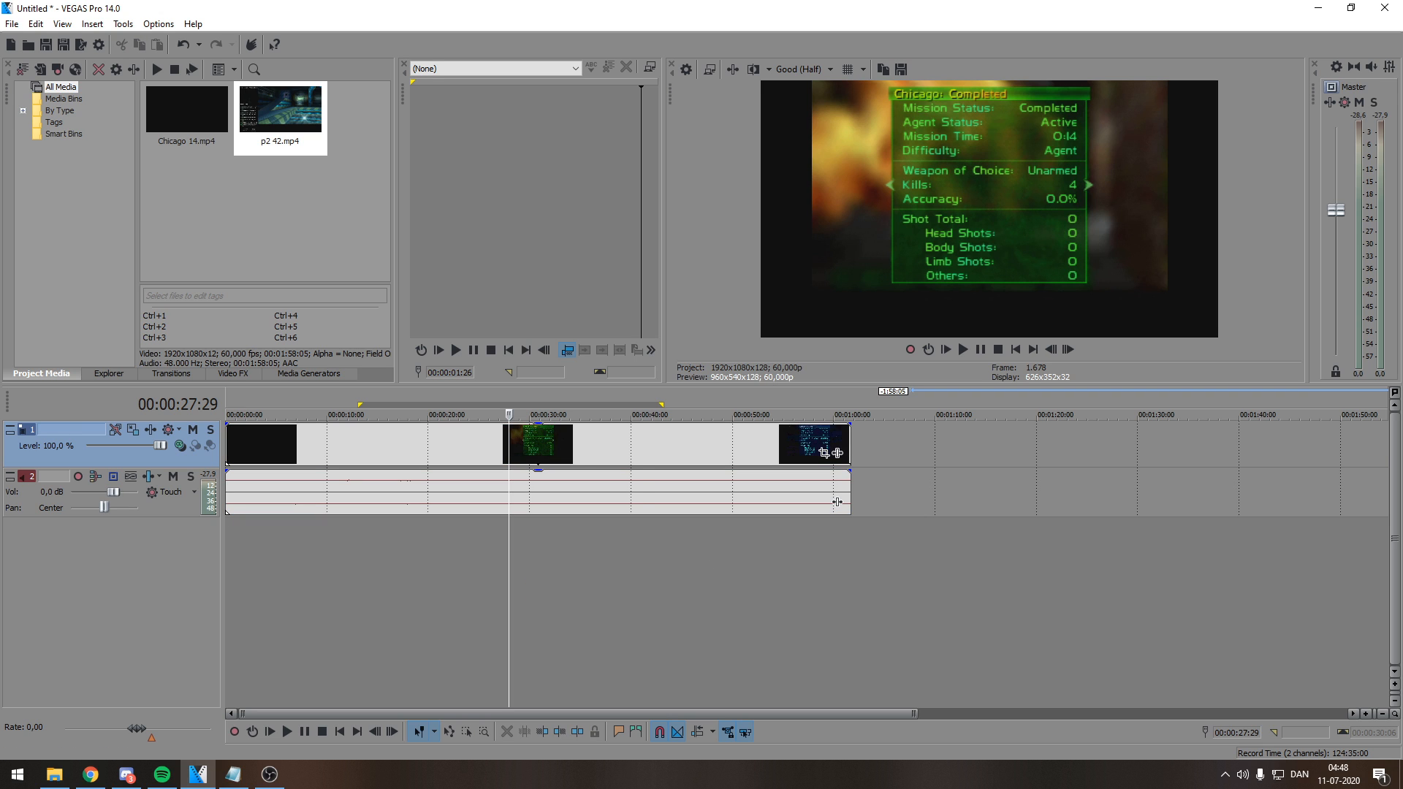
click(760, 592)
click(467, 592)
click(297, 592)
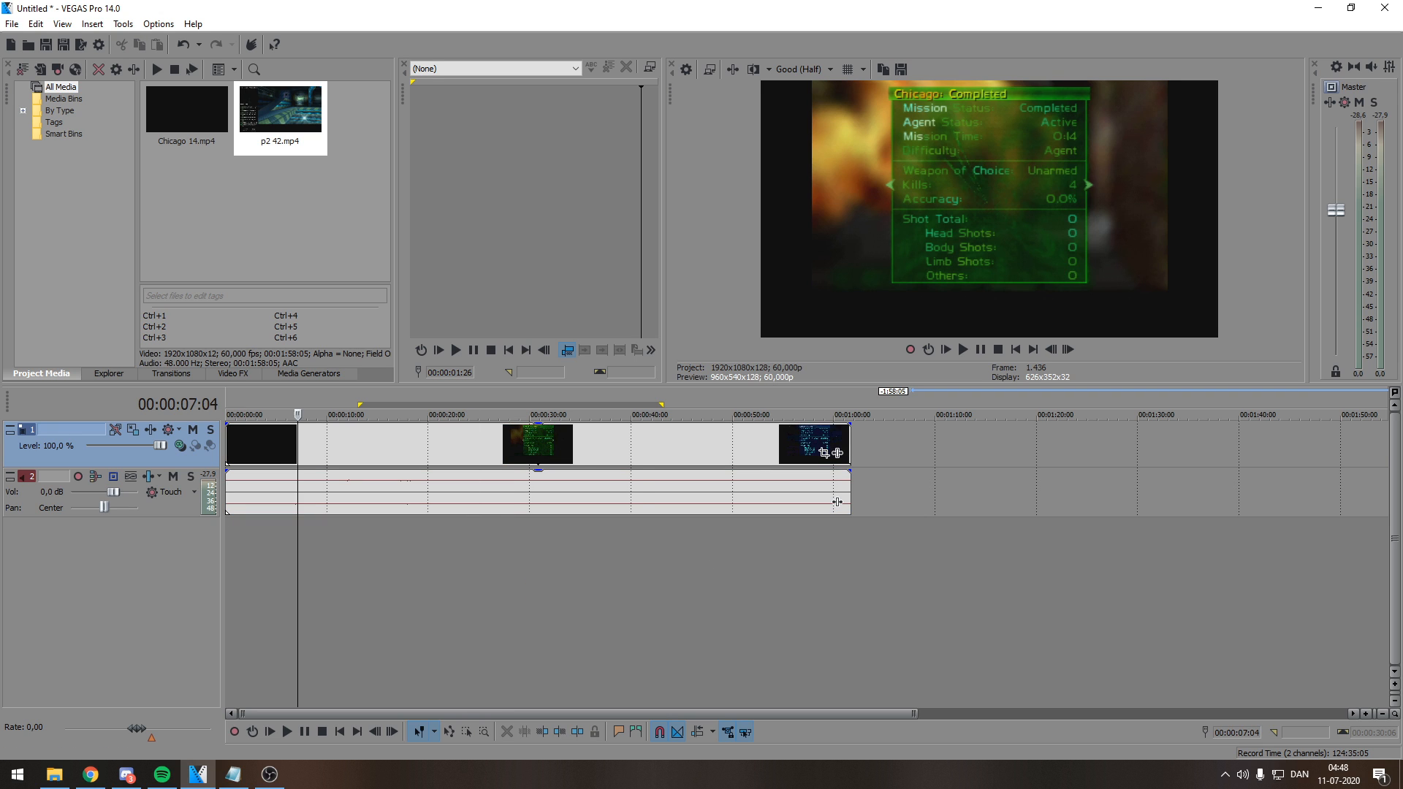
click(403, 592)
click(540, 592)
click(681, 592)
click(823, 592)
click(459, 591)
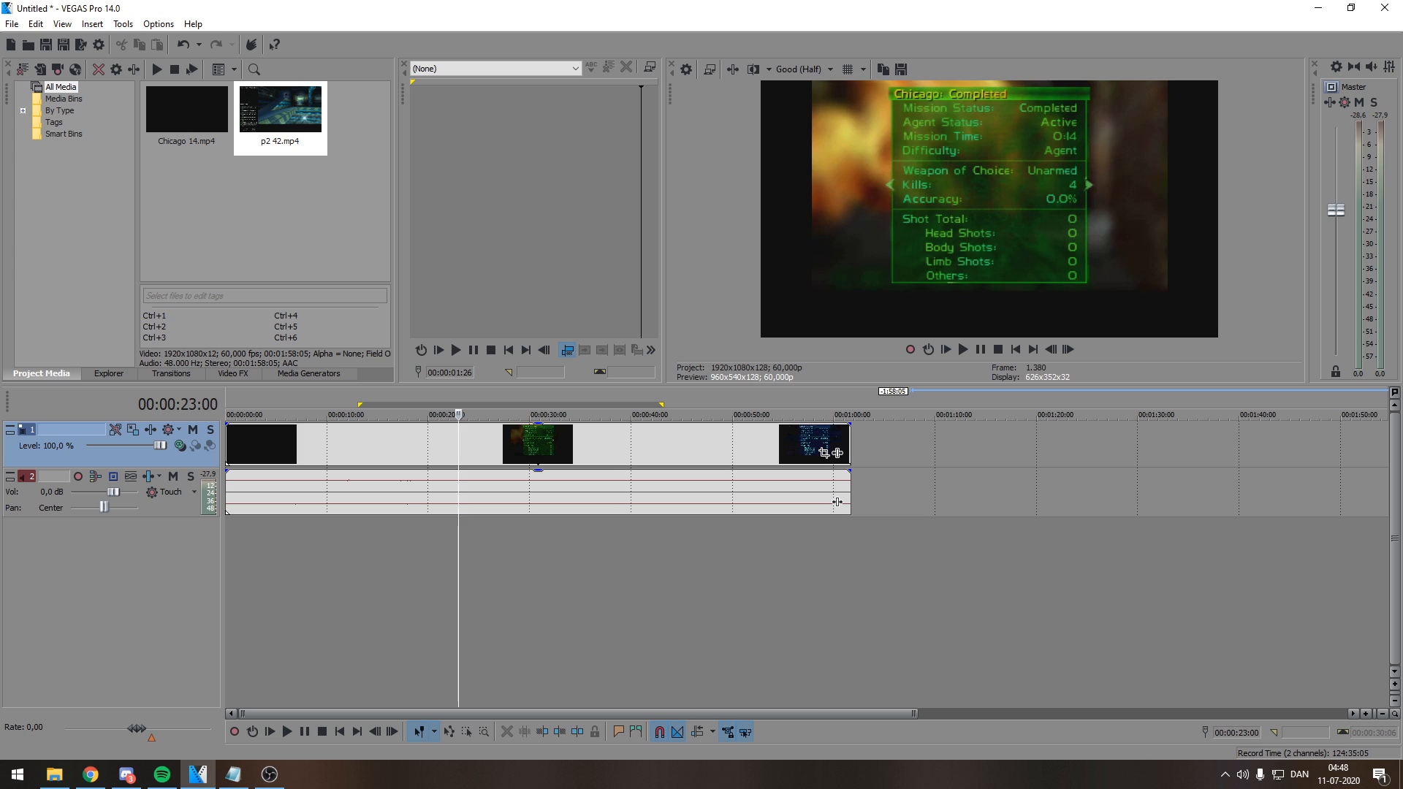
click(751, 592)
key(space)
click(741, 592)
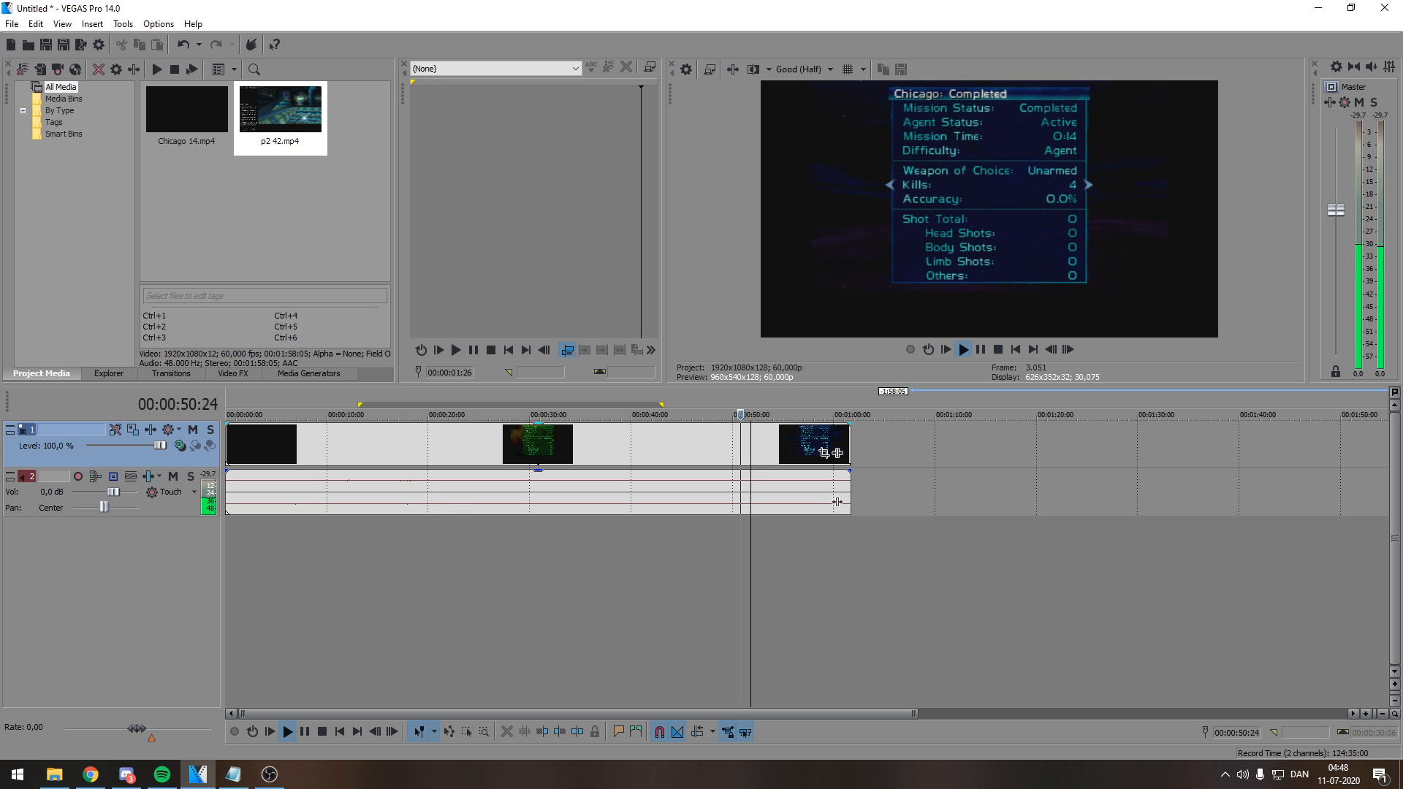
key(space)
key(space)
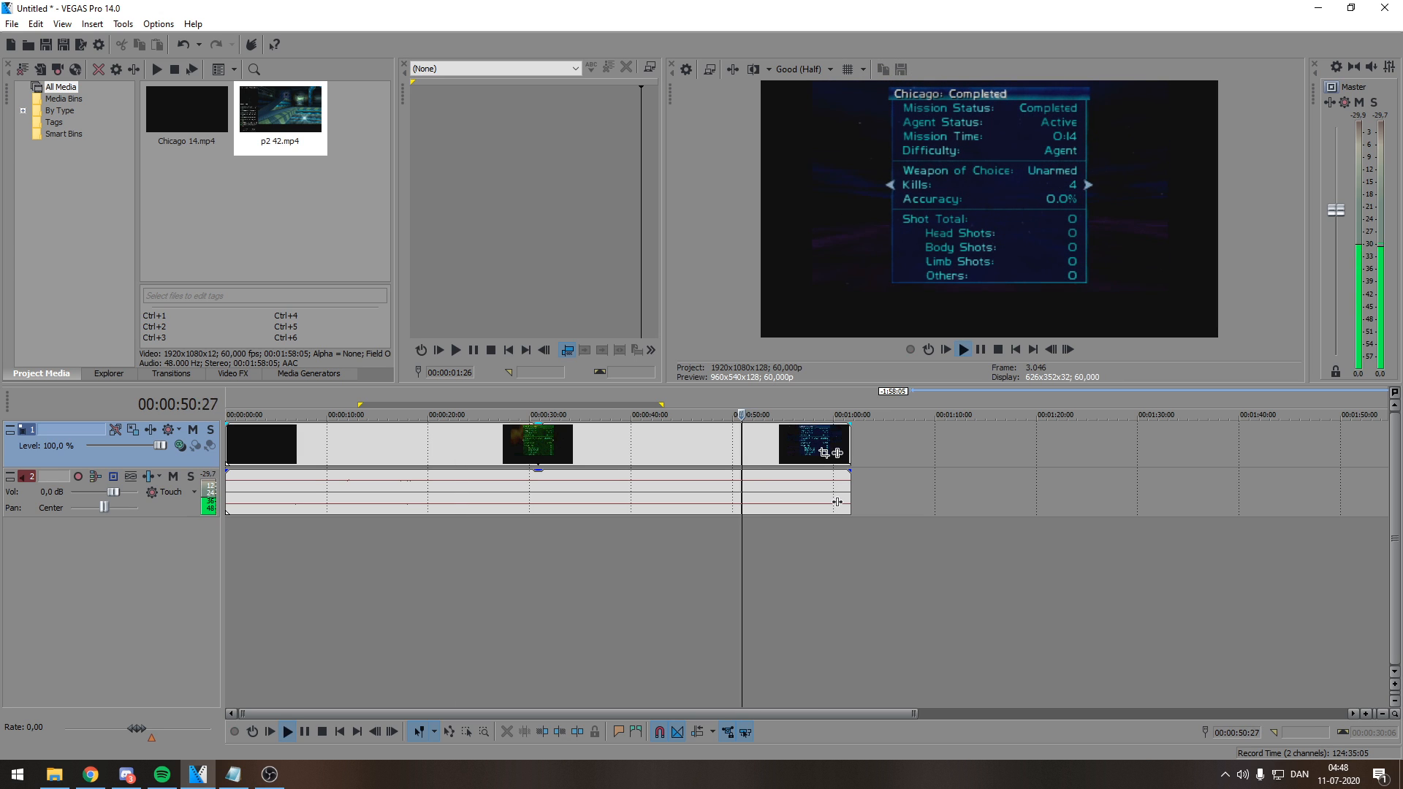
key(space)
click(870, 592)
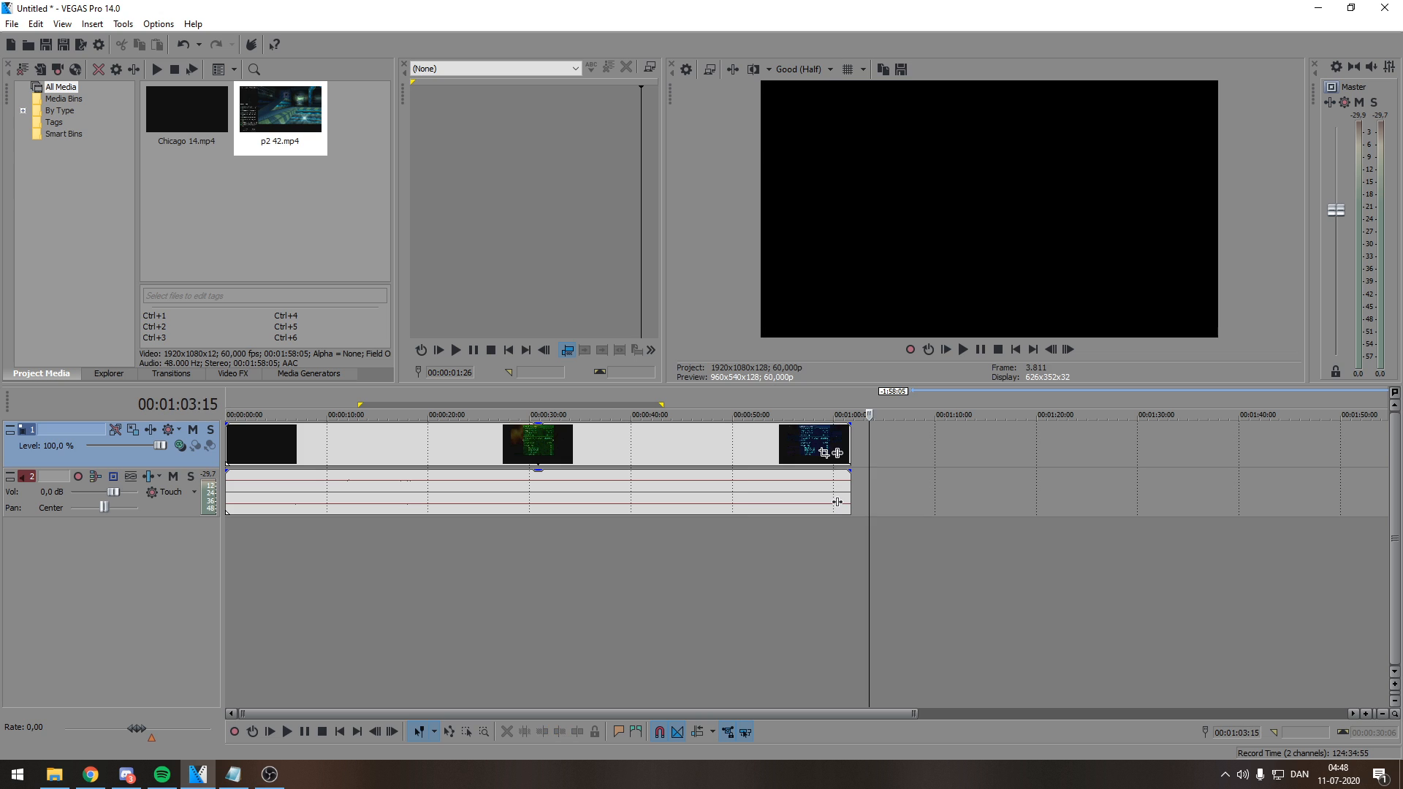
click(578, 591)
- Insert two empty audio tracks below the clip and one empty video track above it
right_click(645, 562)
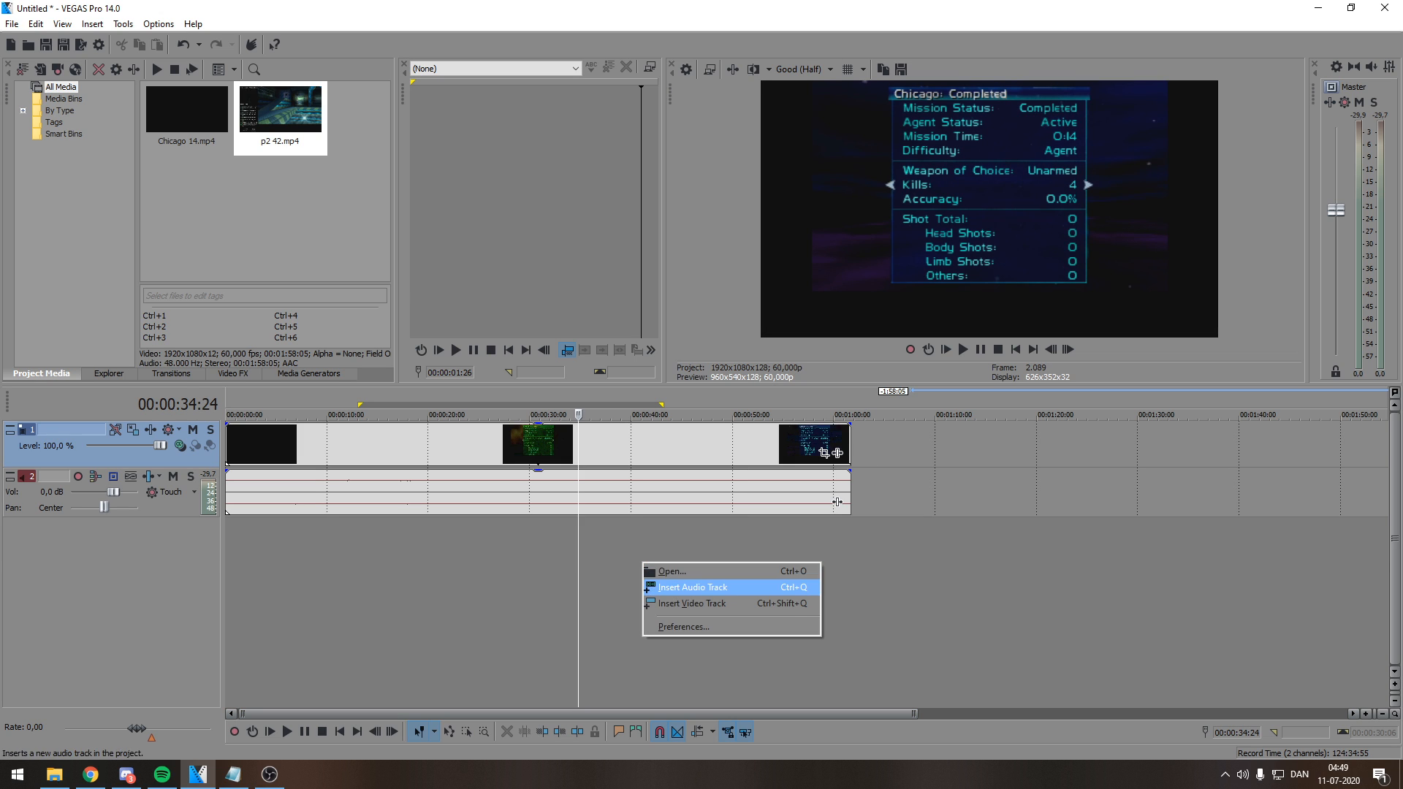
click(686, 583)
right_click(745, 588)
click(789, 638)
right_click(764, 634)
click(808, 660)
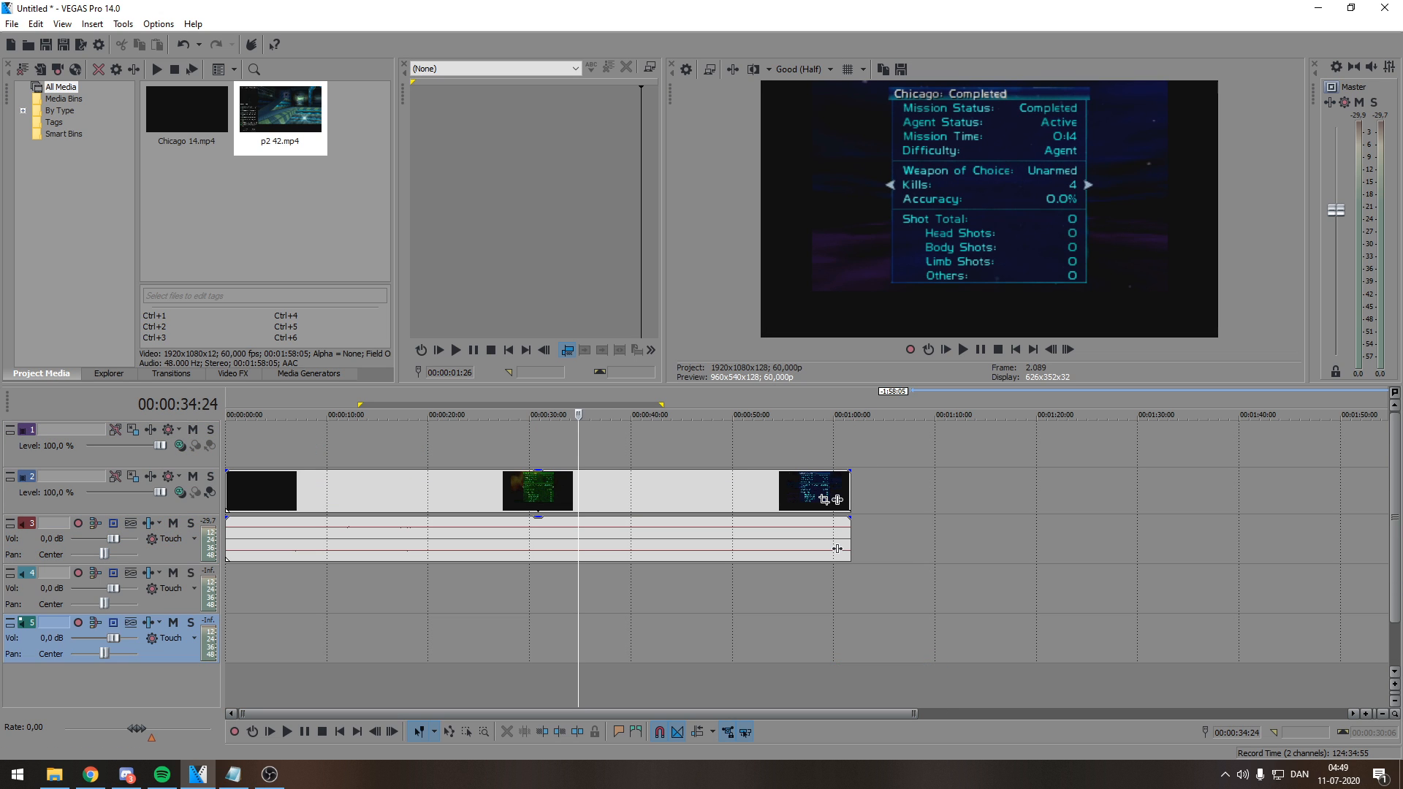
- Delete the two empty audio tracks and the empty video track, keeping only the Chicago 14 tracks
click(1394, 671)
click(691, 592)
click(803, 592)
click(536, 592)
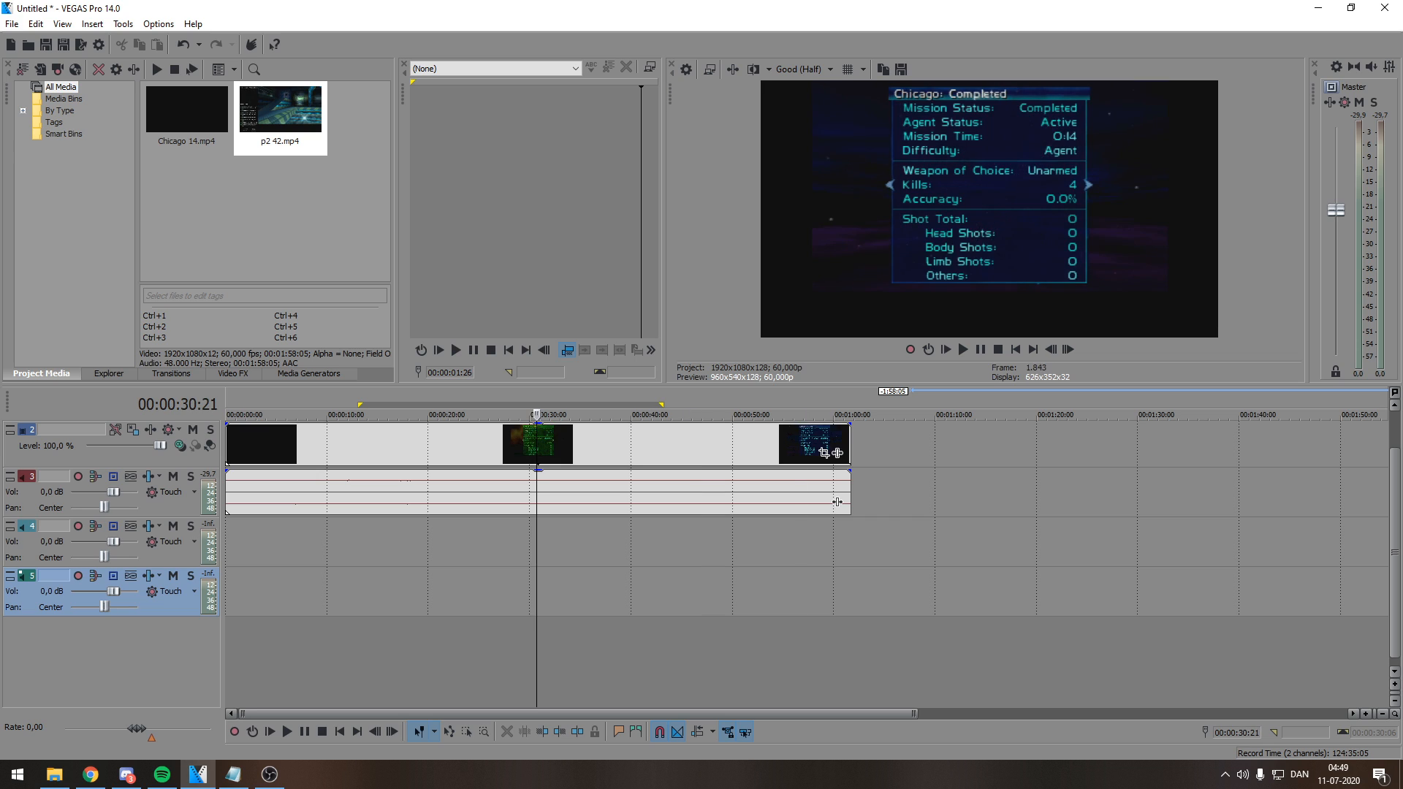
click(594, 592)
click(875, 592)
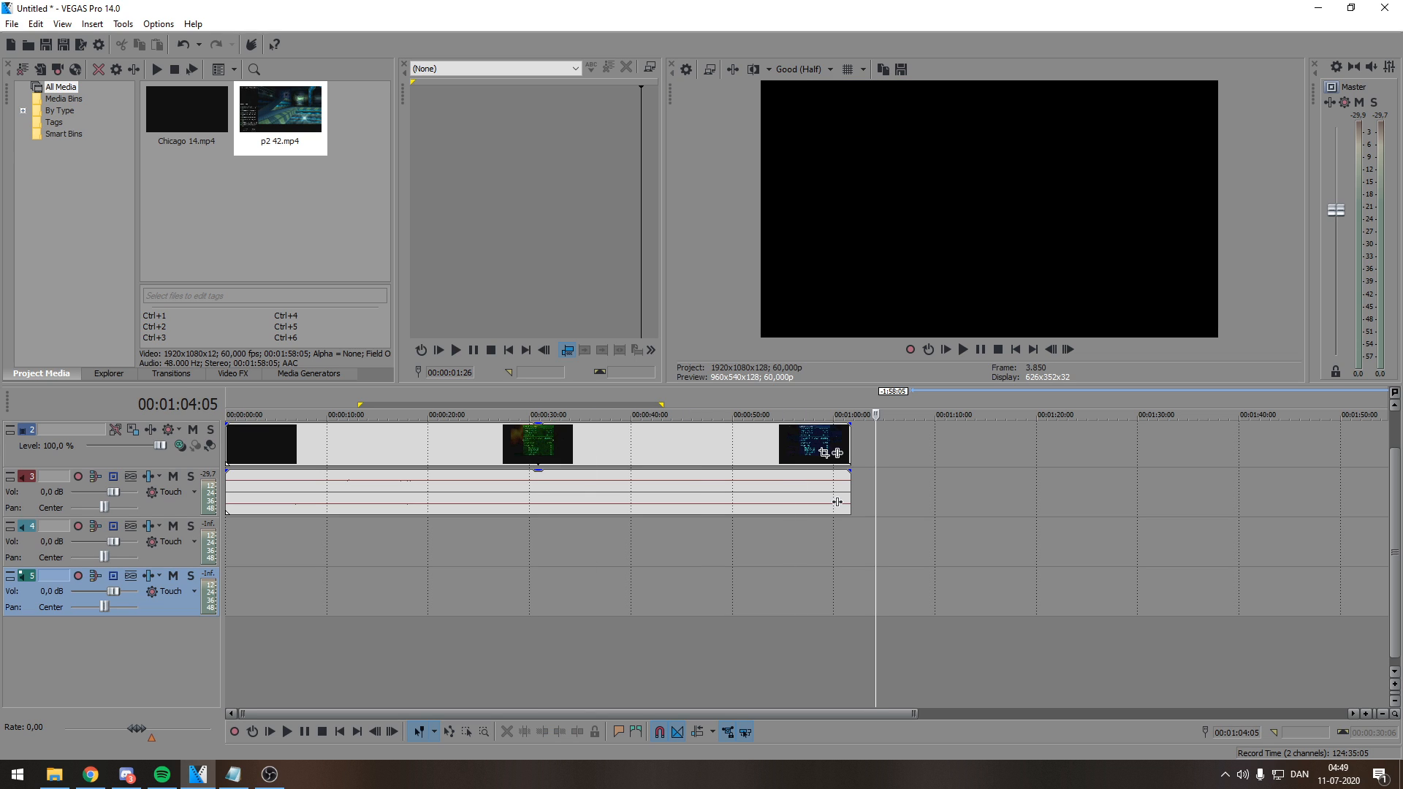
key(Delete)
click(155, 582)
key(Delete)
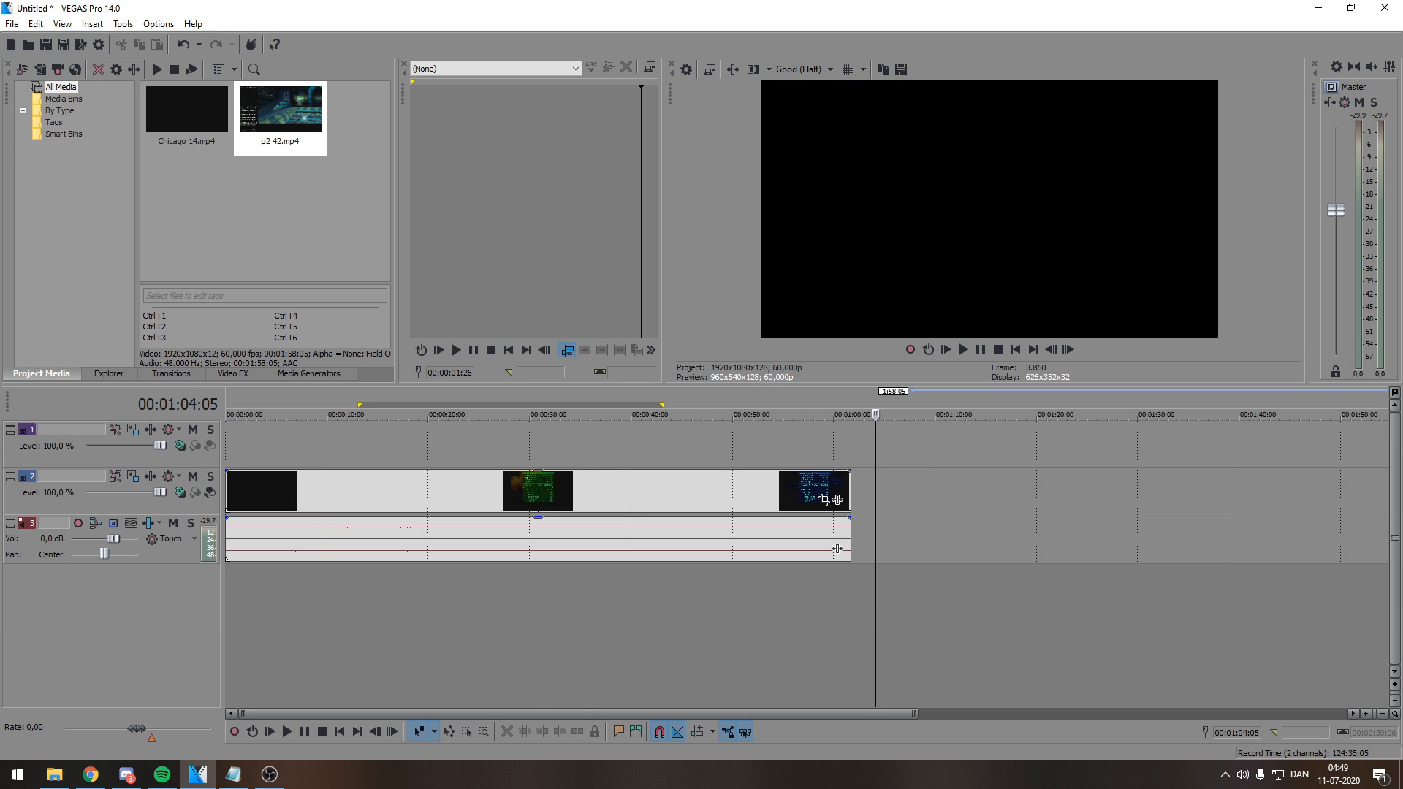
click(196, 457)
key(Delete)
- Scrub the Chicago 14 clip between about 30 and 49 seconds, ending with the playhead at about 43 seconds
click(726, 592)
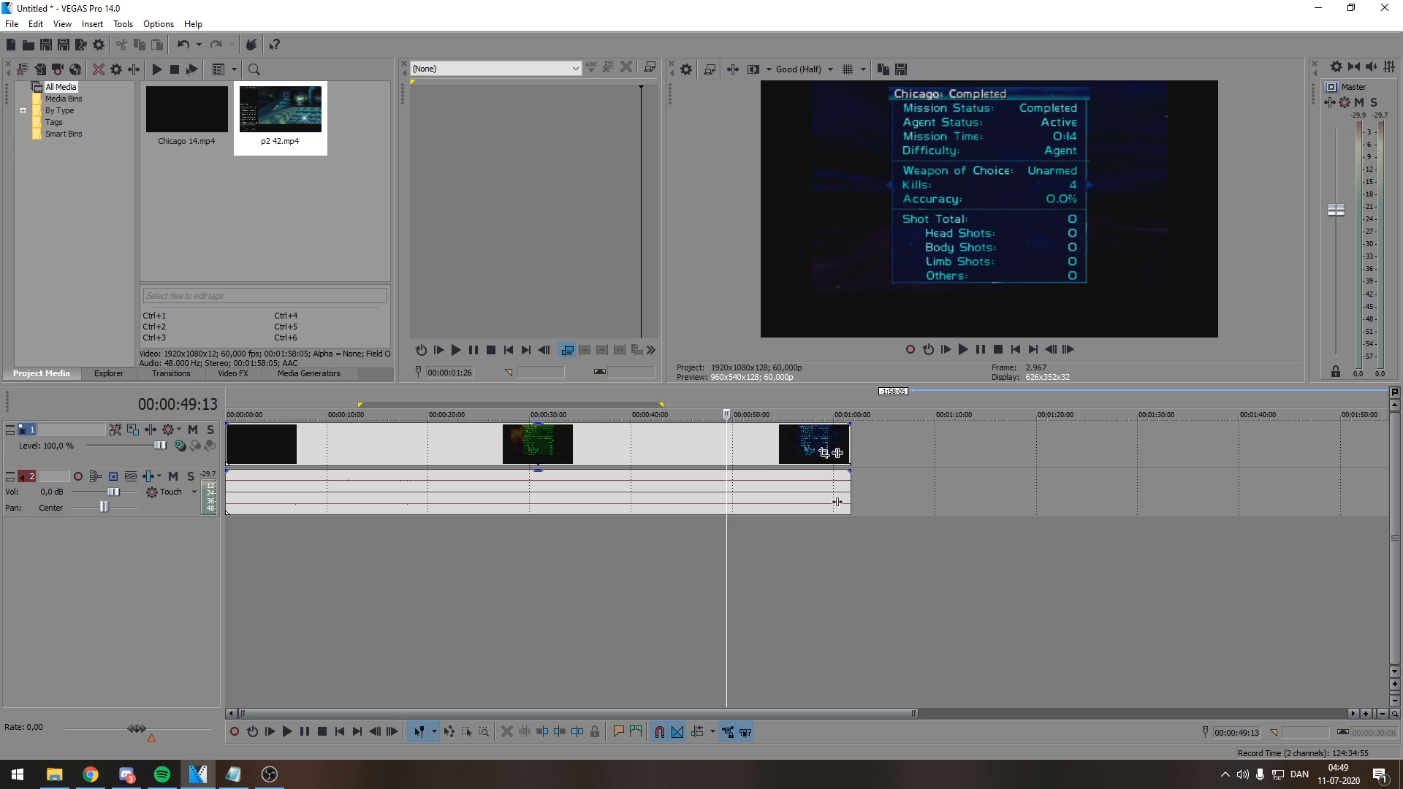
click(648, 591)
click(528, 591)
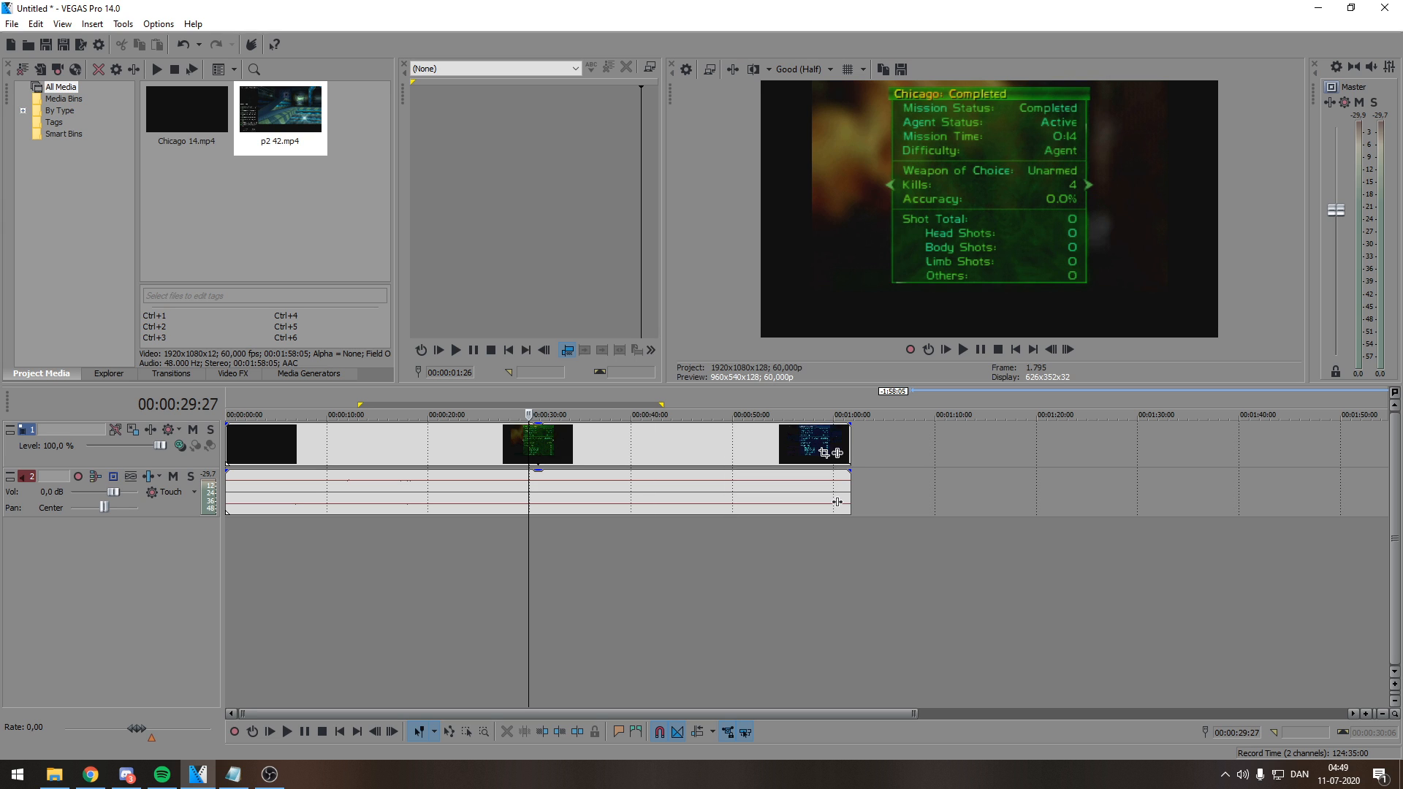
click(661, 592)
scroll(661, 592, up, 1)
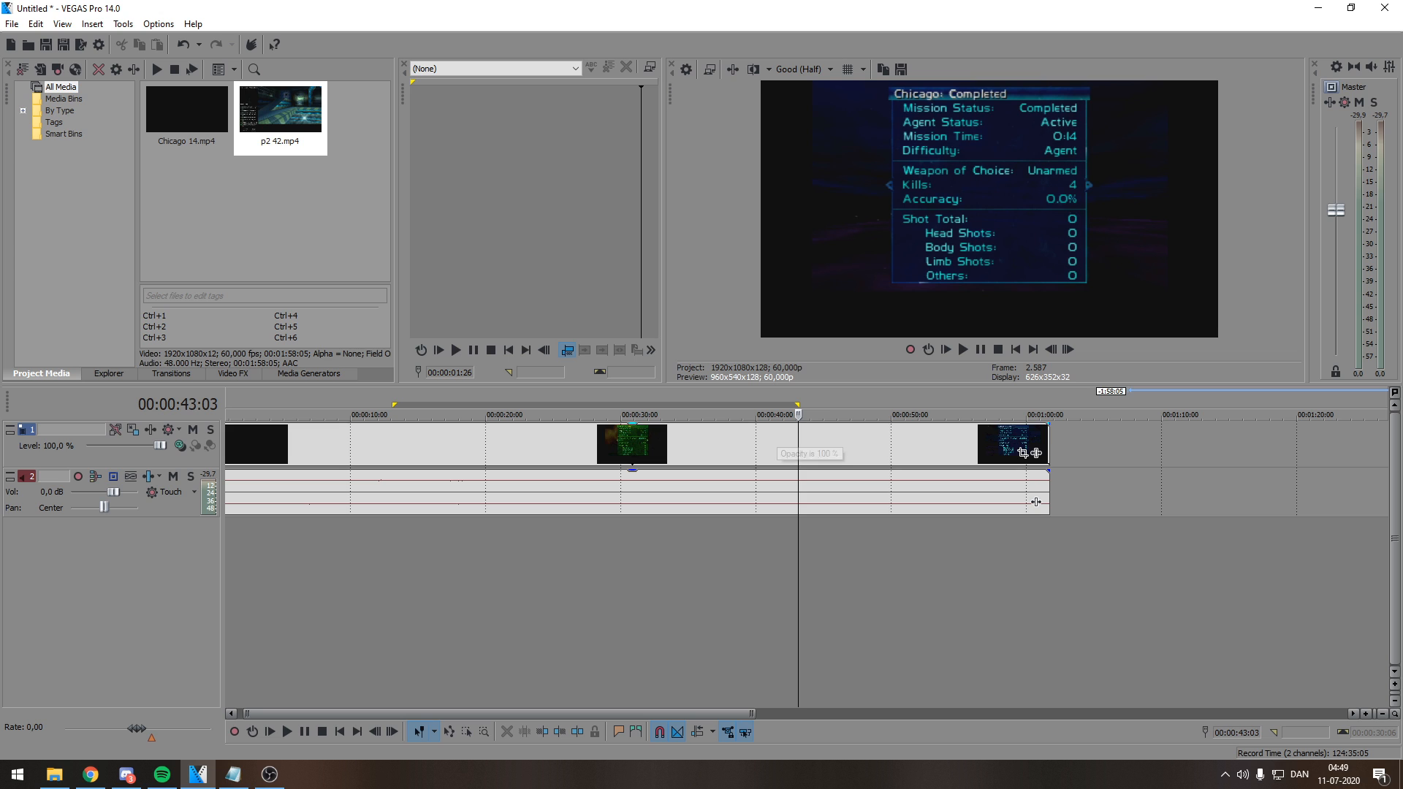
- Lower the Chicago 14 video's opacity to roughly half and add Runway Secret Agent 22.mp4 to the timeline after it
drag(800, 424, 800, 448)
key(alt+Tab)
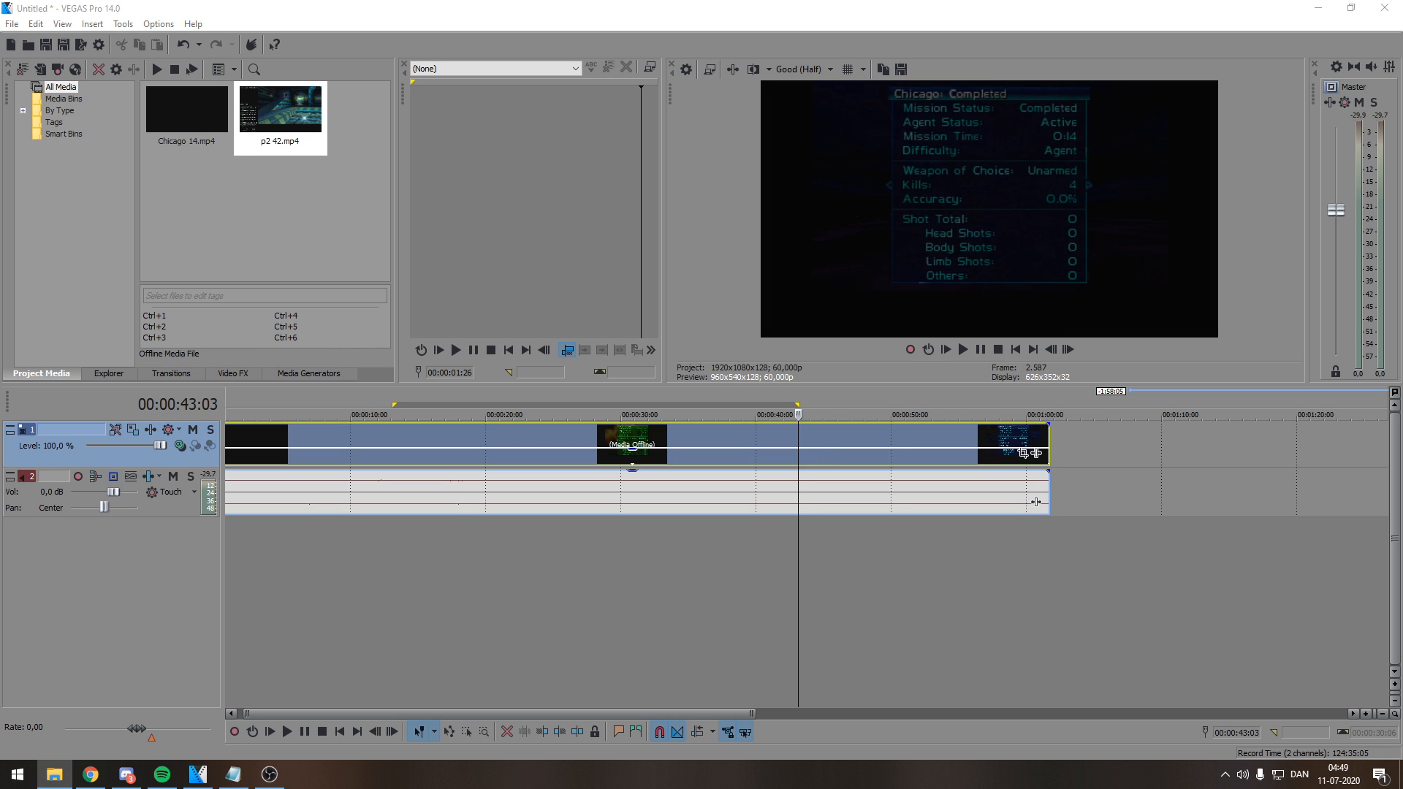
drag(929, 446, 1097, 446)
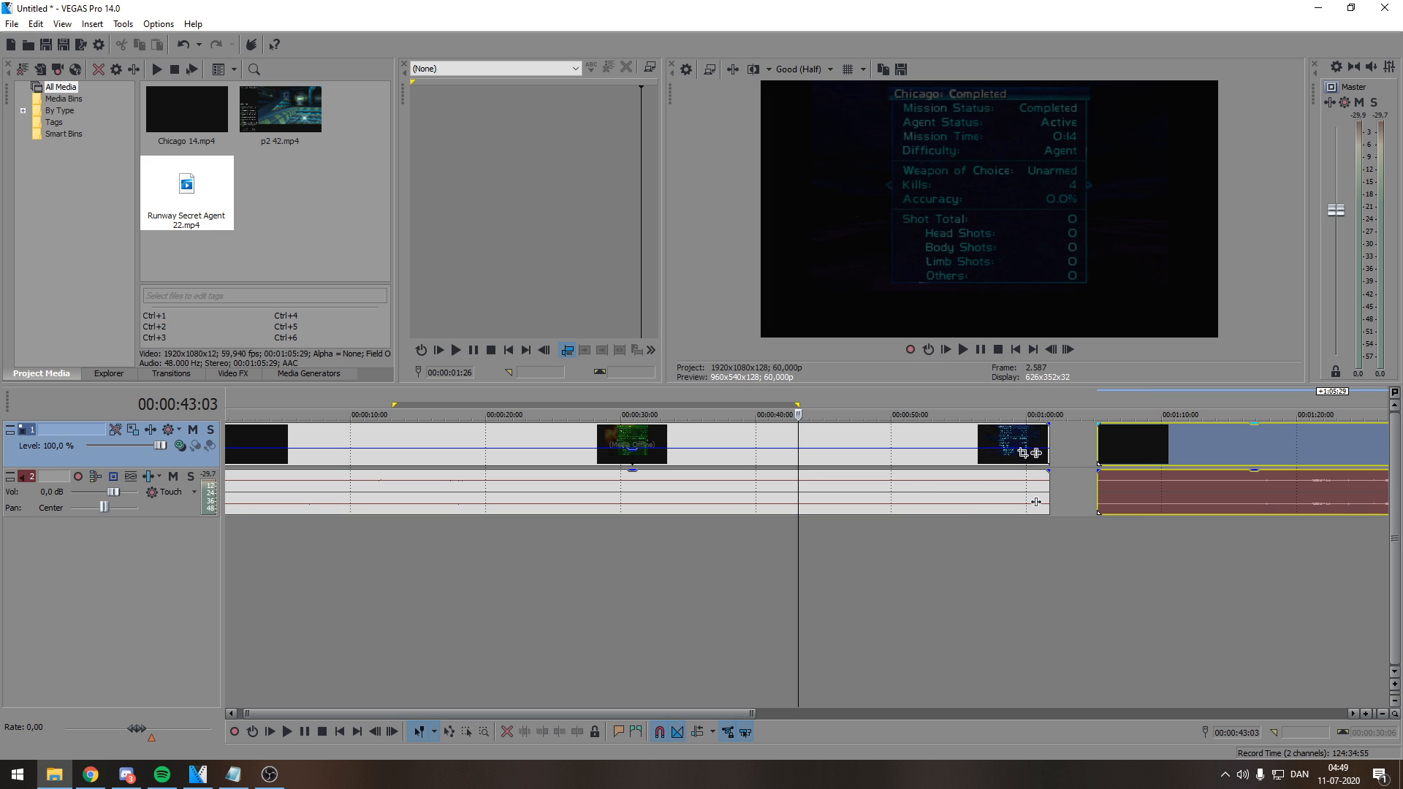
- Insert an empty video track above the existing tracks
click(1144, 571)
right_click(1158, 575)
click(1205, 615)
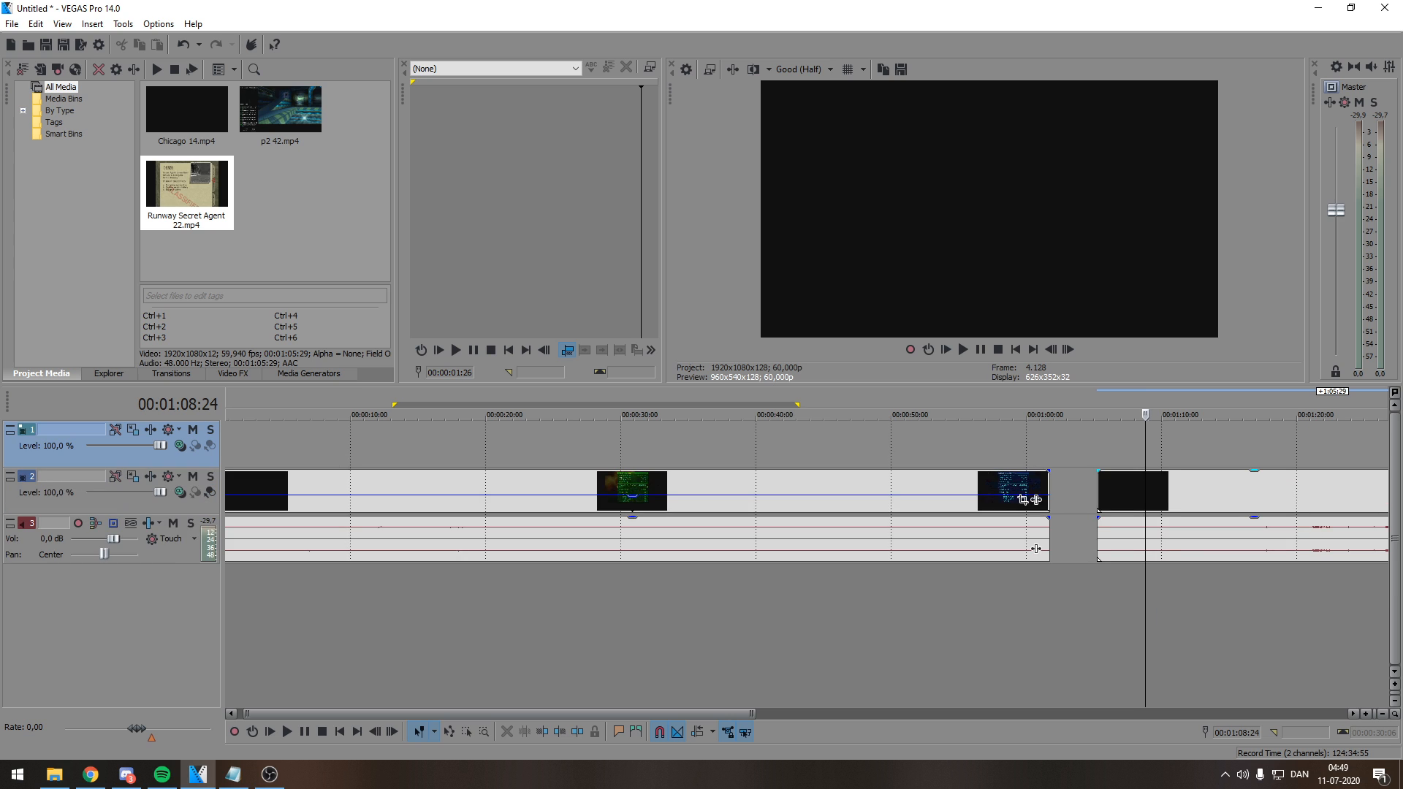
click(1168, 491)
key(Delete)
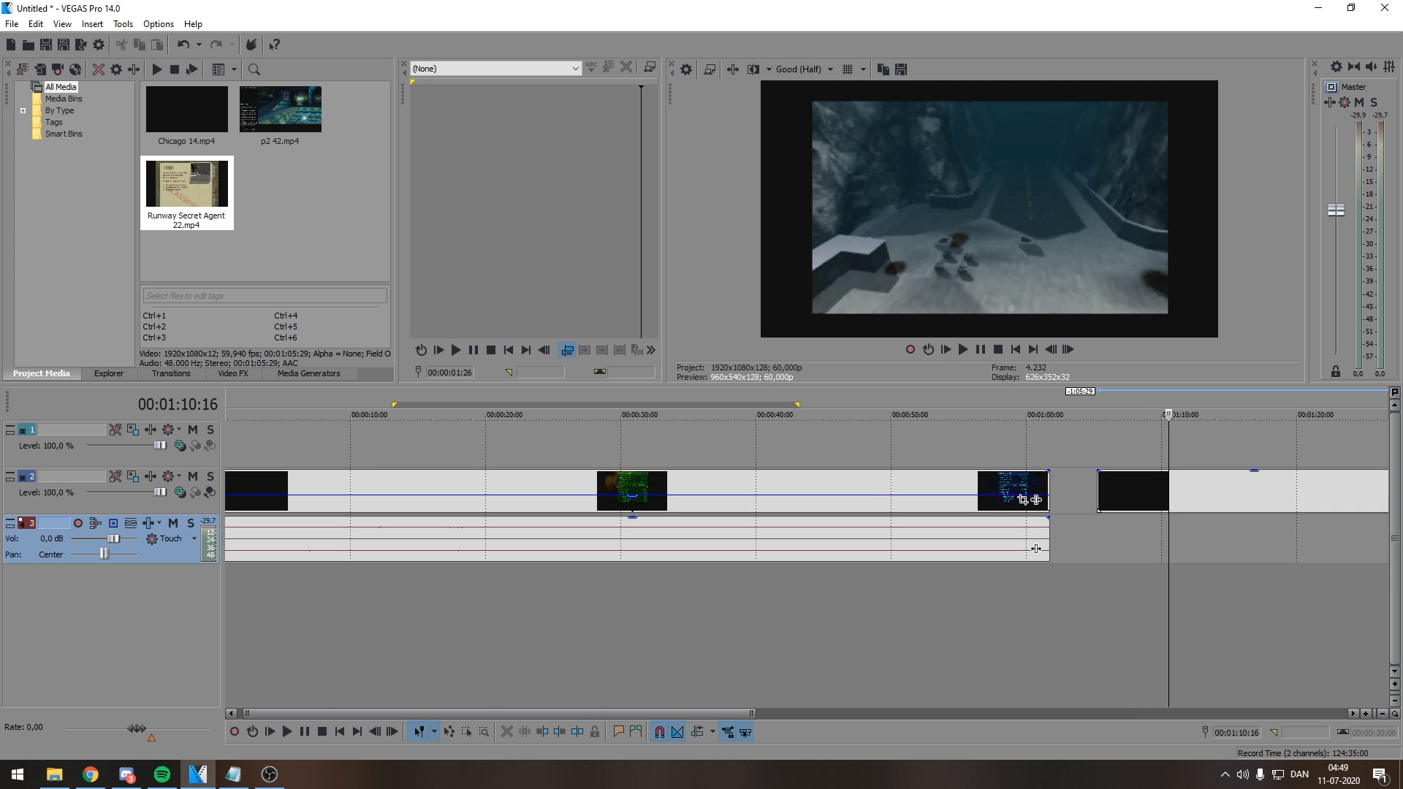
scroll(1169, 540, down, 2)
click(766, 490)
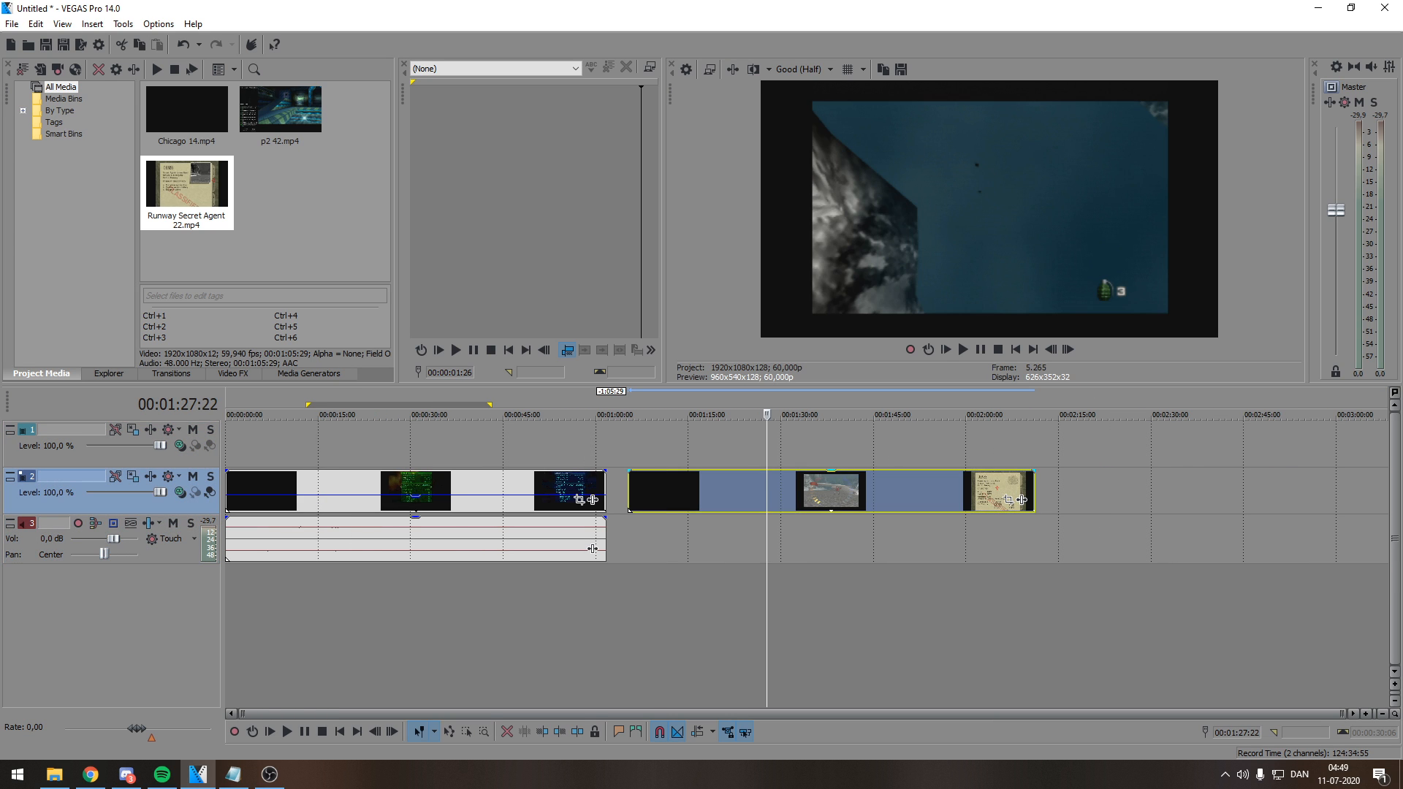
key(ctrl+z)
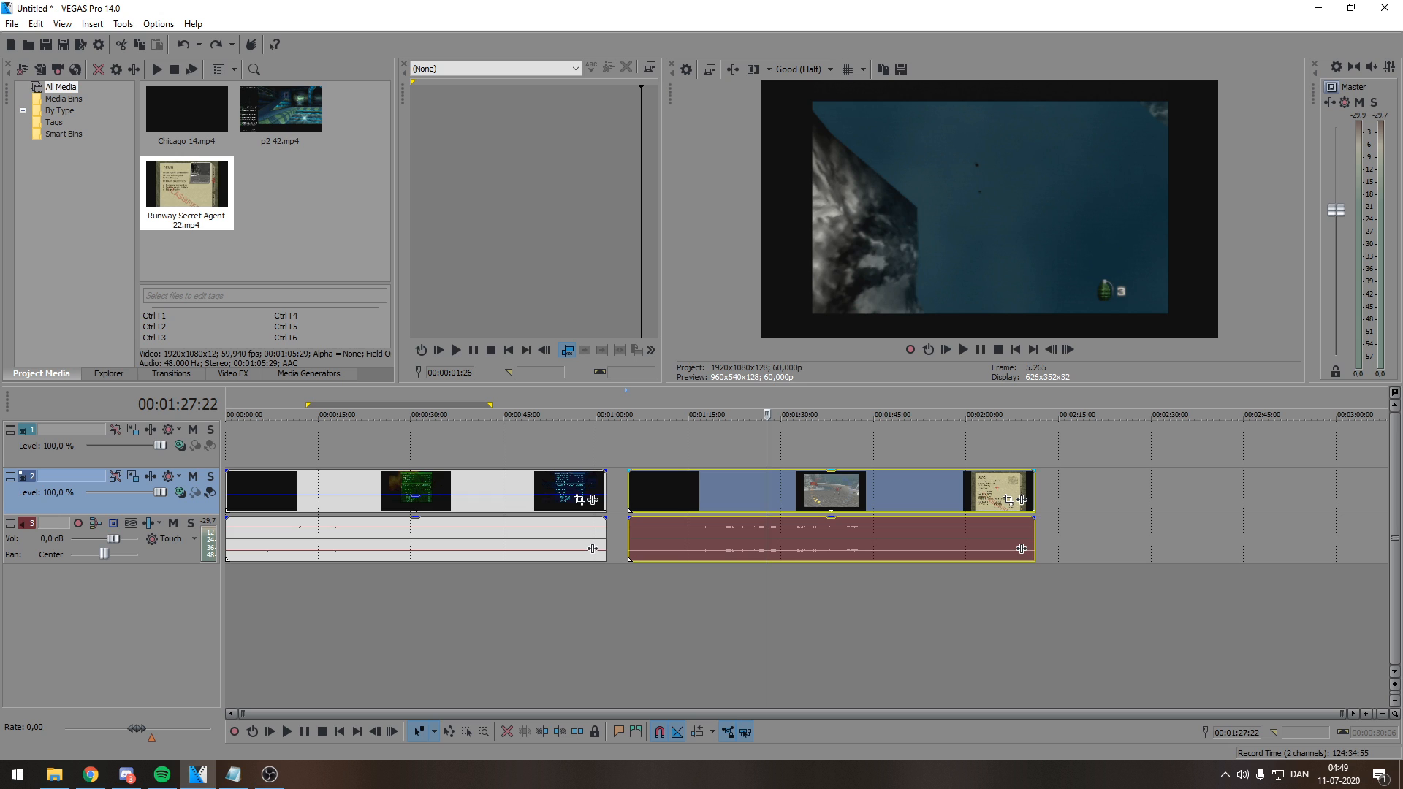
- Ungroup the Runway Secret Agent 22 clip's video and audio, and delete only its audio
click(779, 539)
drag(752, 491, 752, 491)
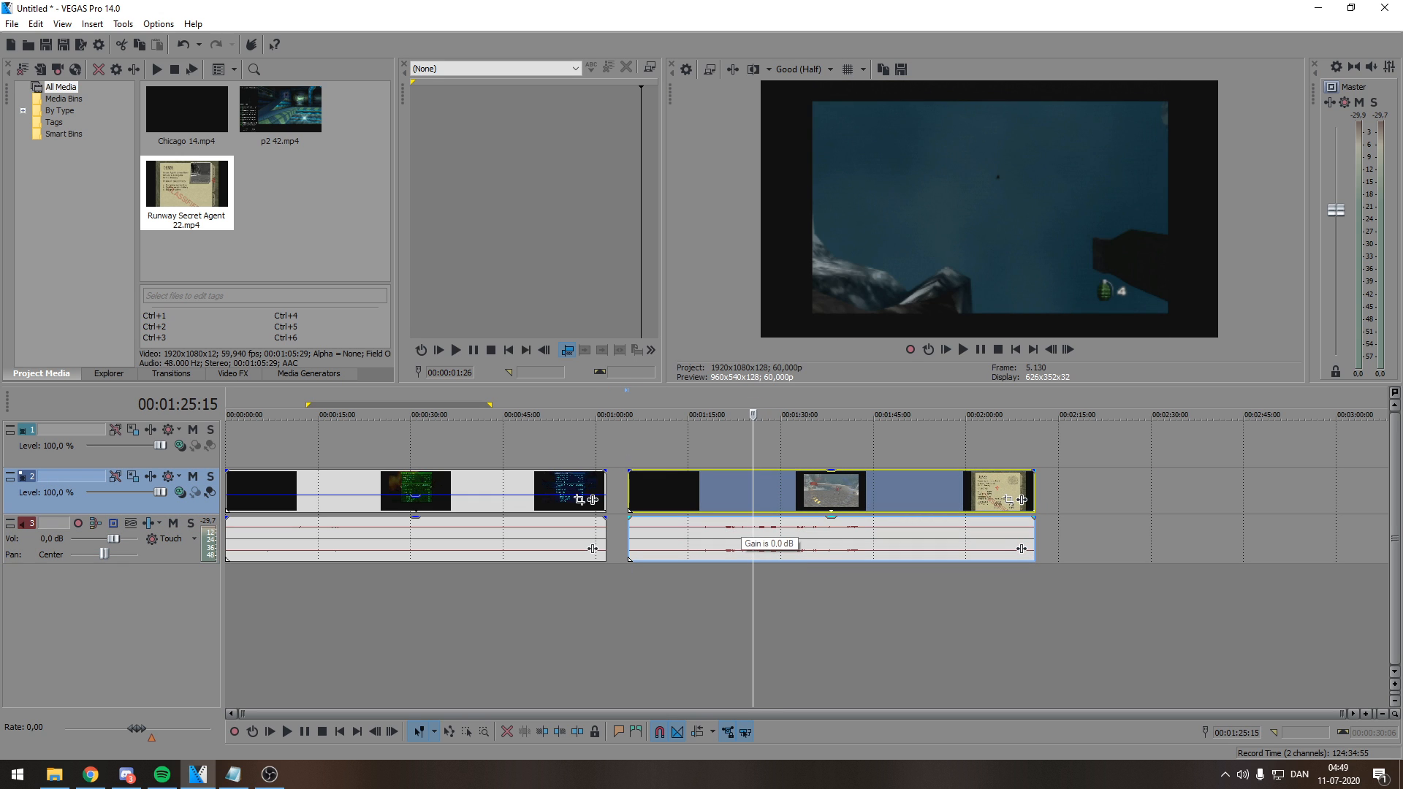
click(809, 495)
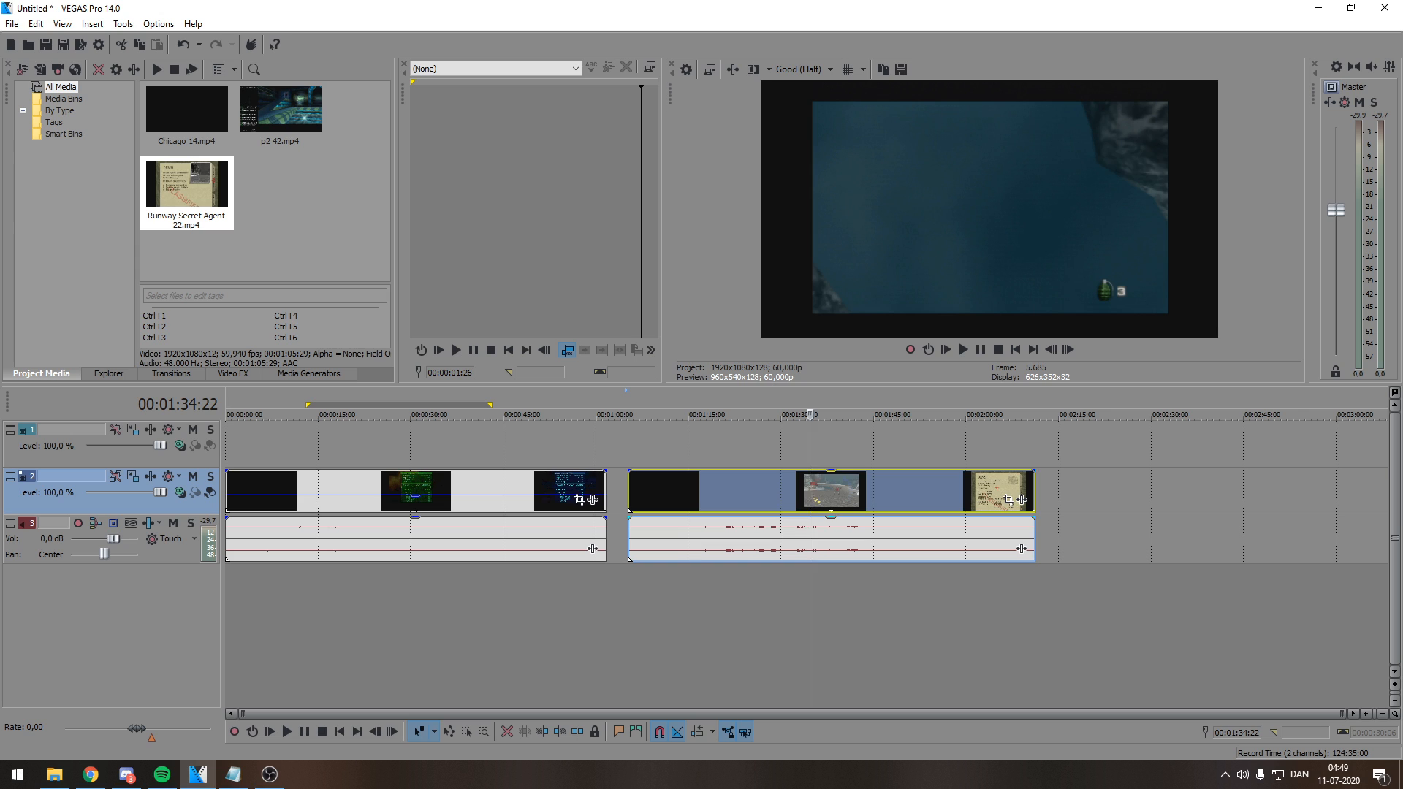
click(875, 495)
right_click(858, 496)
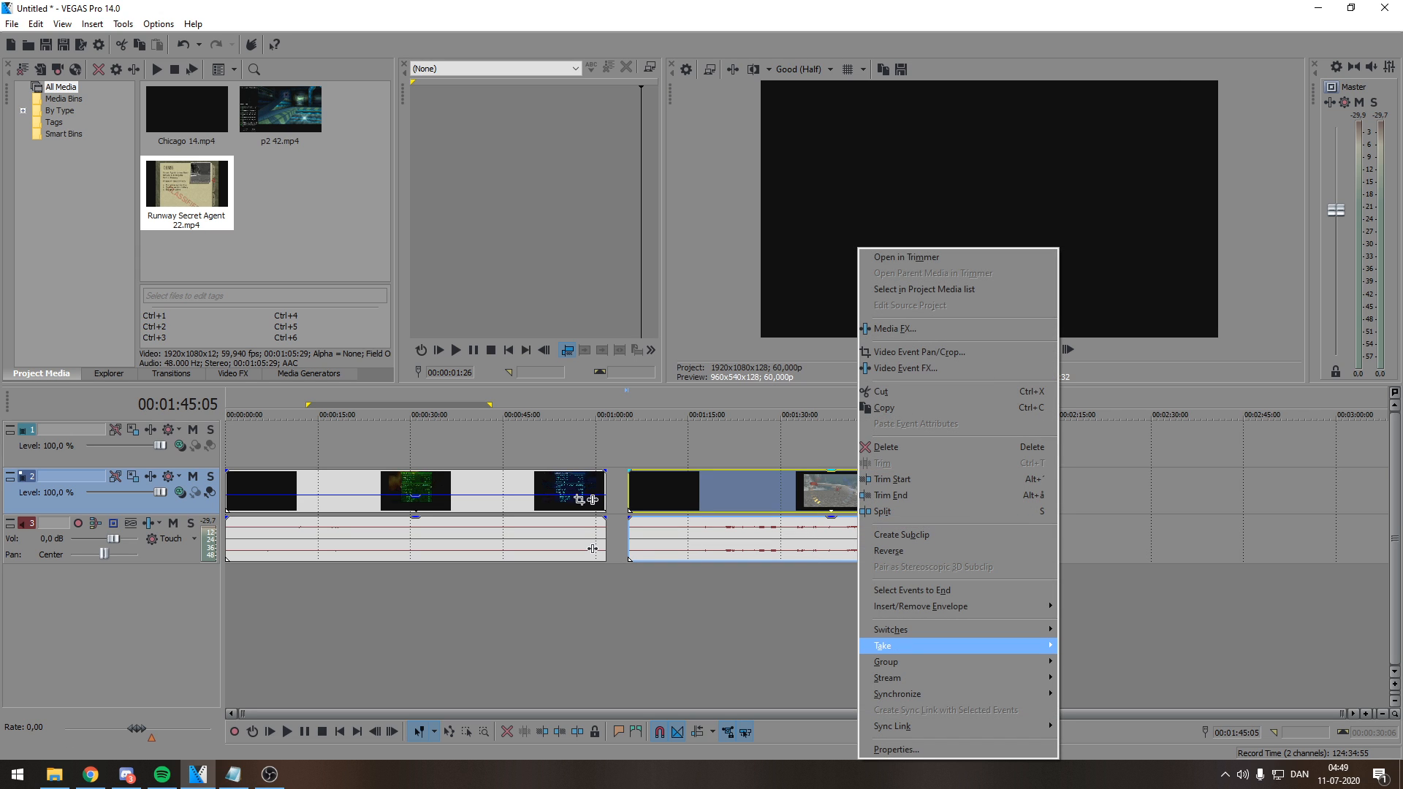
mouse_move(885, 661)
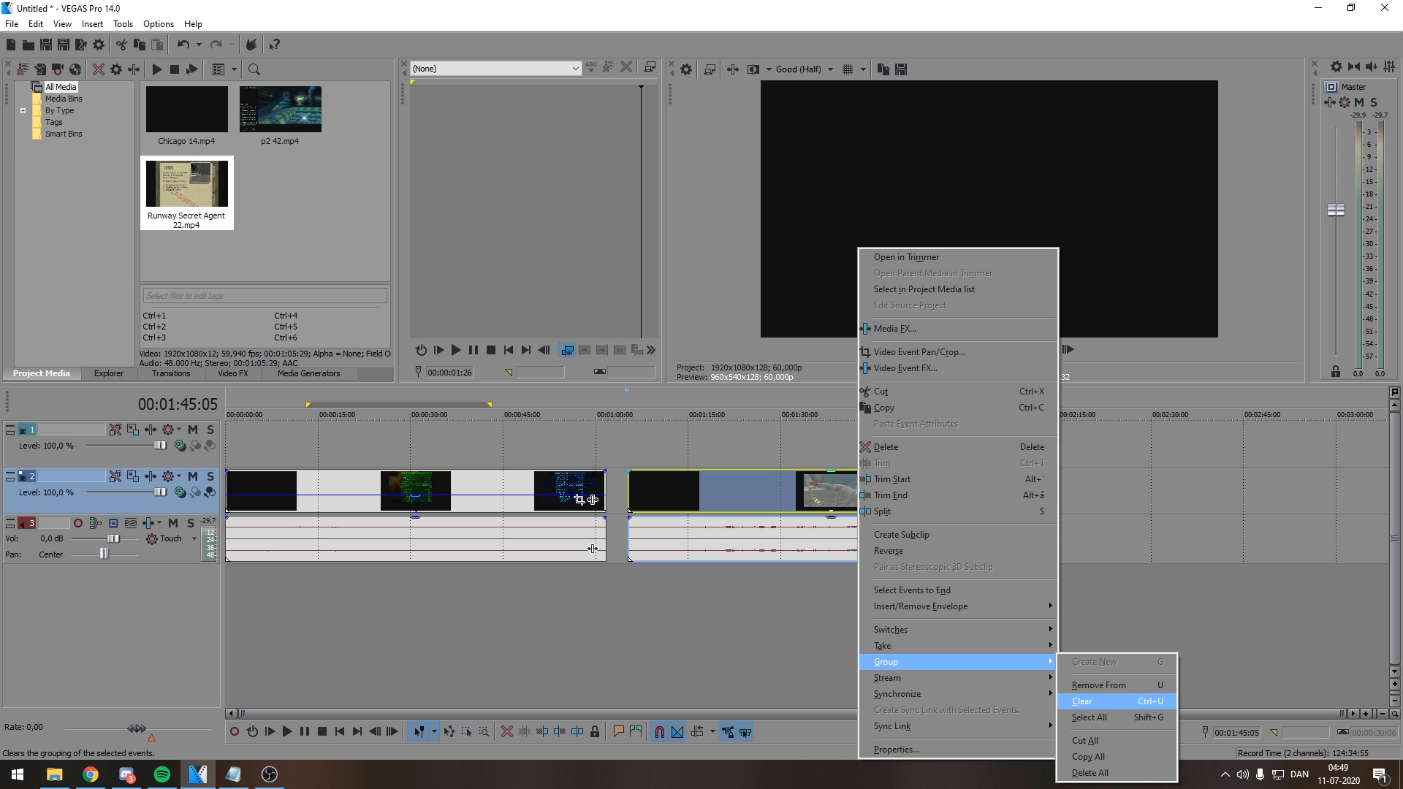
click(757, 539)
key(Delete)
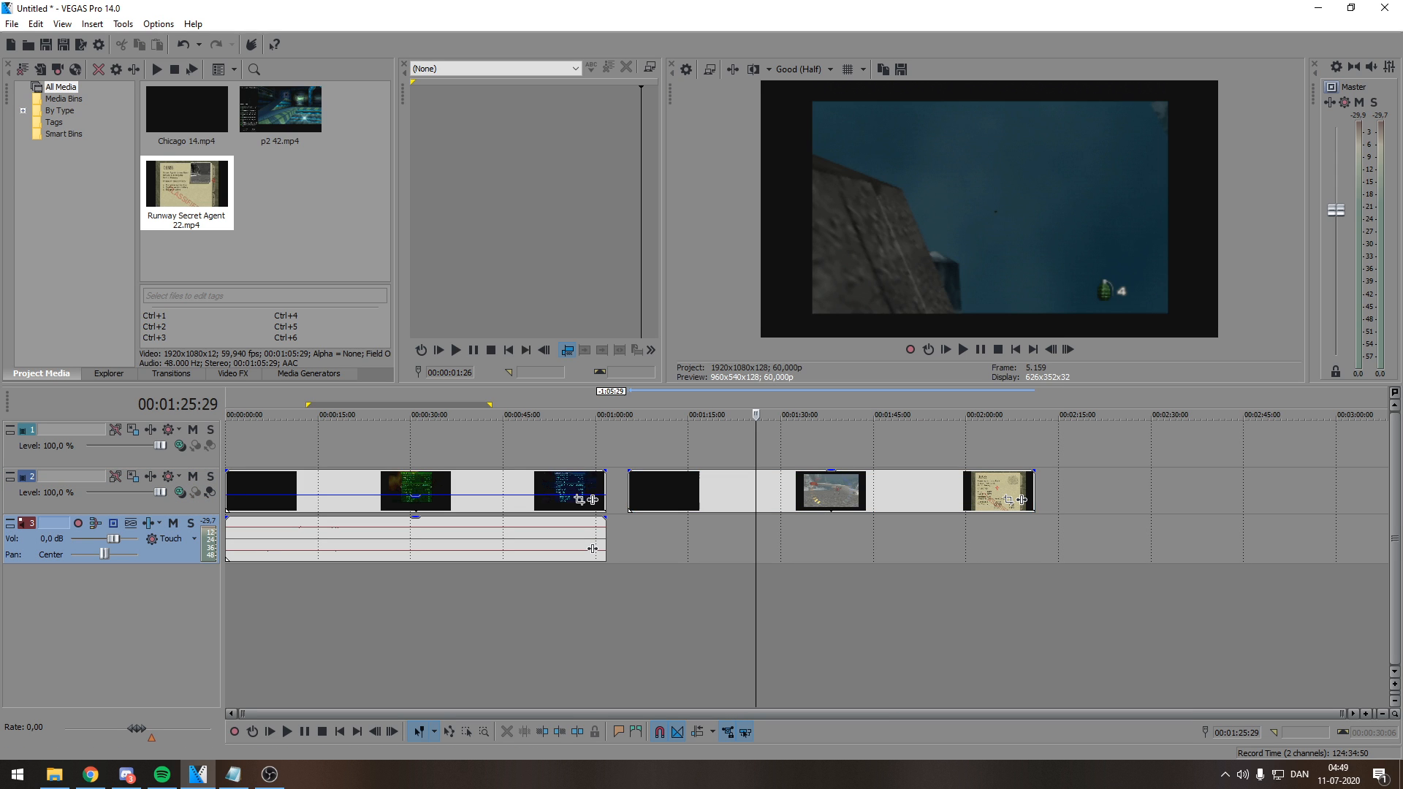
- Move the Runway Secret Agent 22 video to the start of the empty top track, above the Chicago 14 clip
drag(756, 493, 353, 445)
click(408, 445)
click(433, 445)
scroll(433, 446, up, 5)
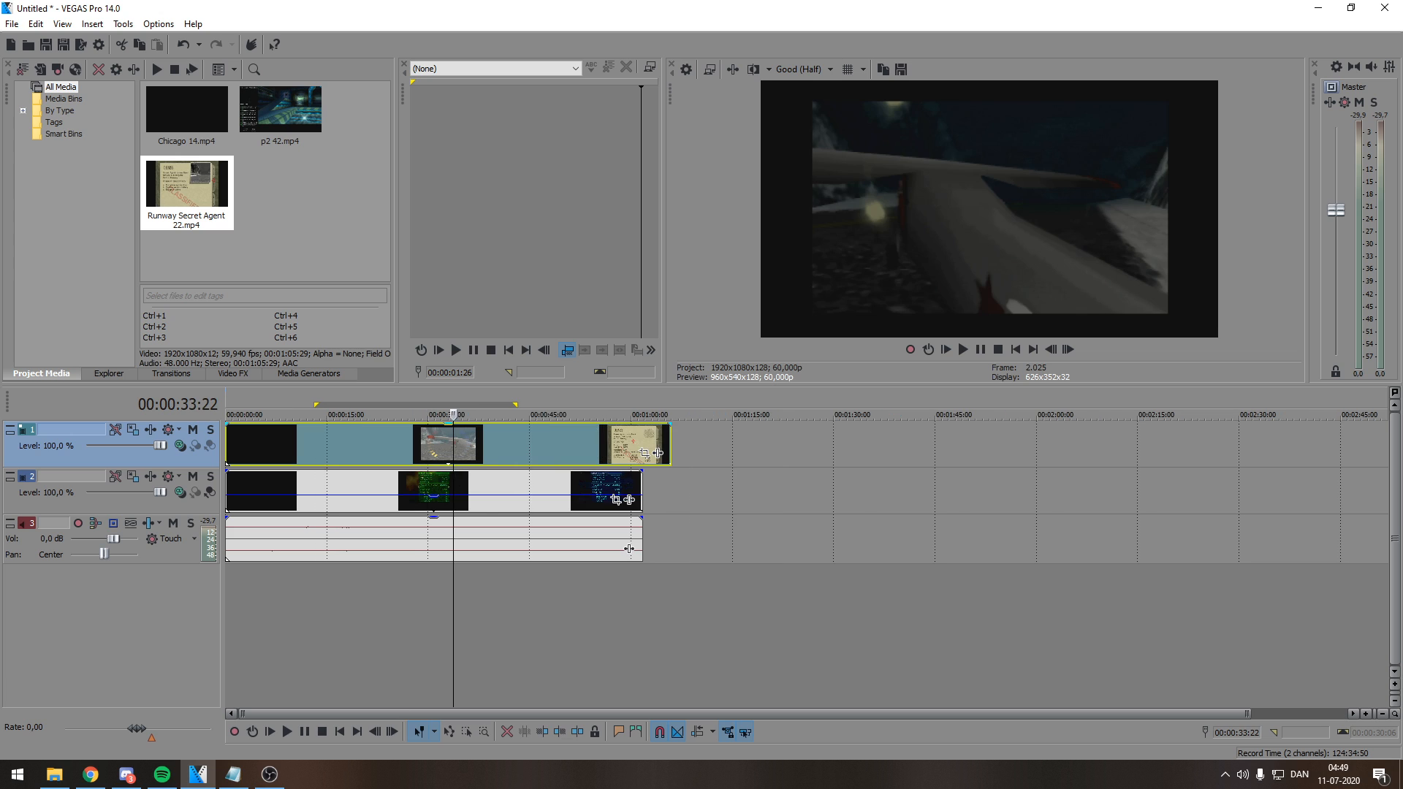
click(495, 599)
click(365, 599)
scroll(366, 578, down, 1)
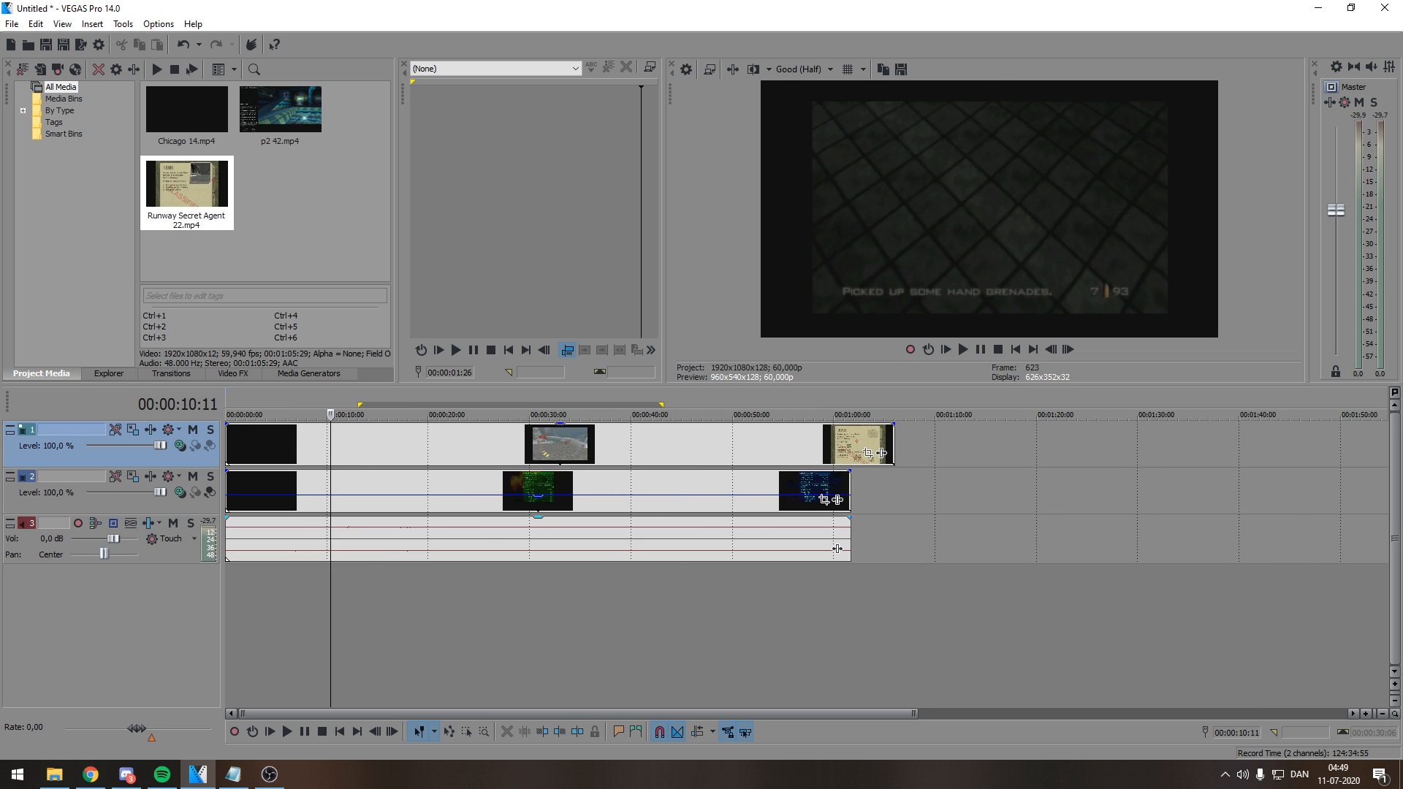
- Restore the Chicago 14 video to full opacity and lower the Runway video's opacity to roughly a third
scroll(365, 577, up, 1)
drag(493, 495, 494, 470)
click(400, 444)
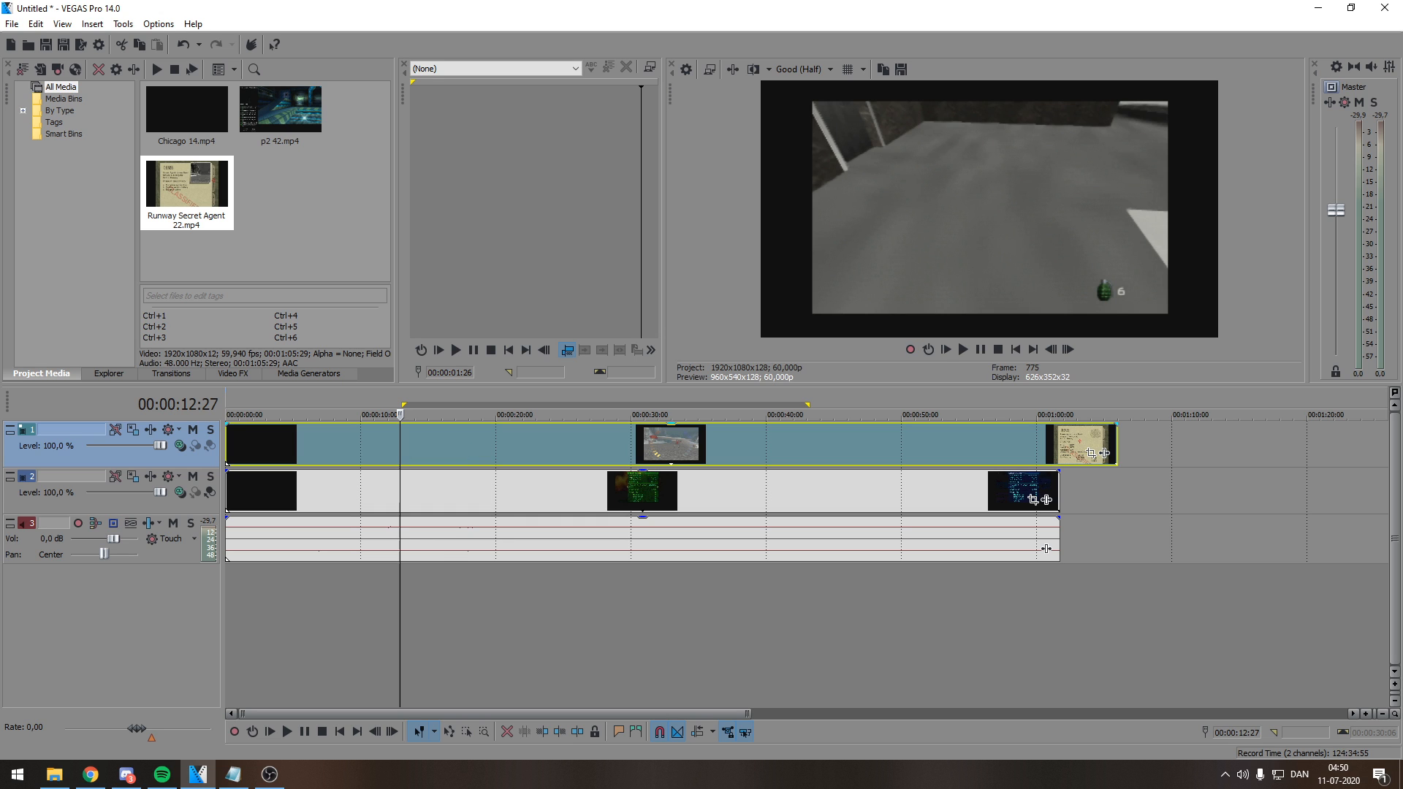
drag(416, 424, 417, 453)
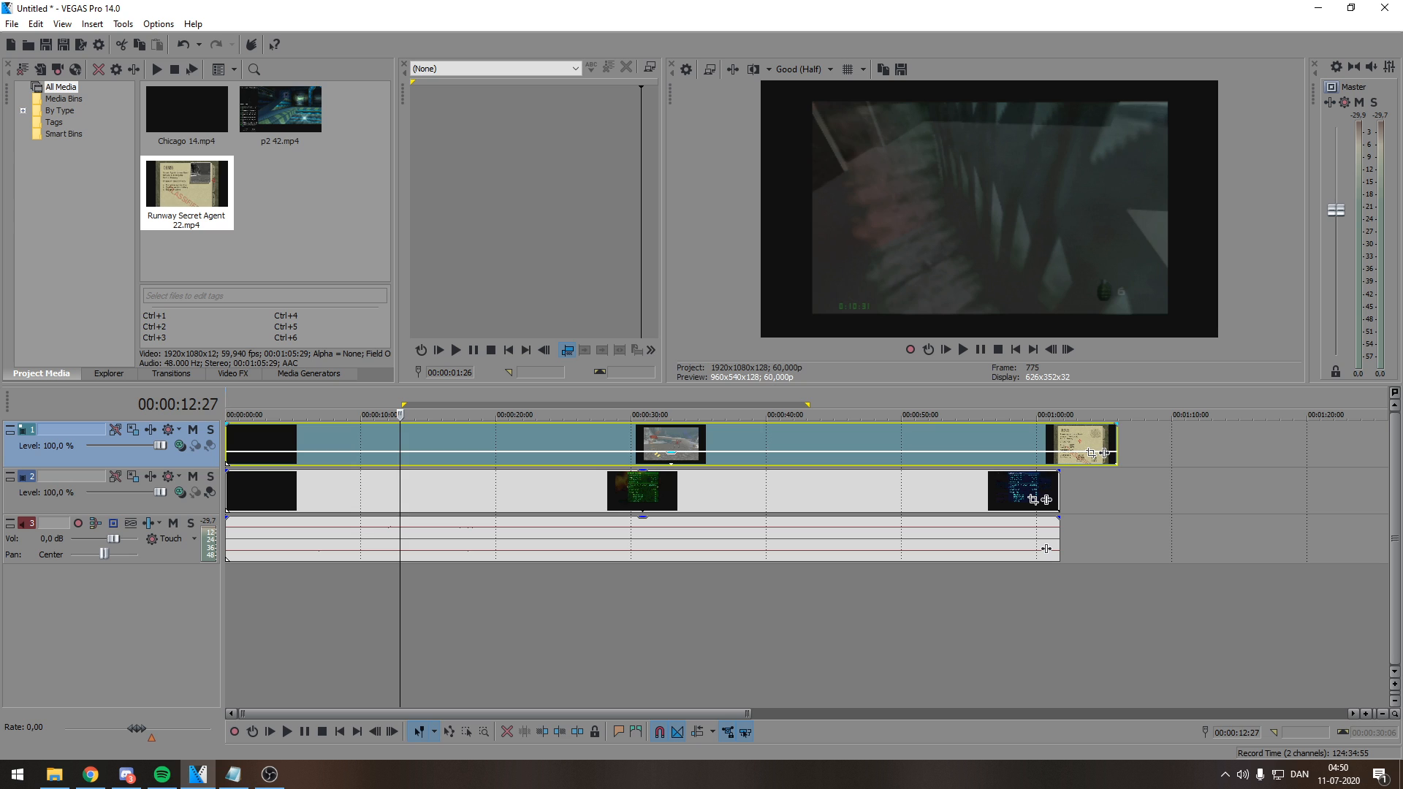
- Play the blended clips from about 13 seconds, switching the preview quality to Draft (Quarter) before replaying
click(963, 349)
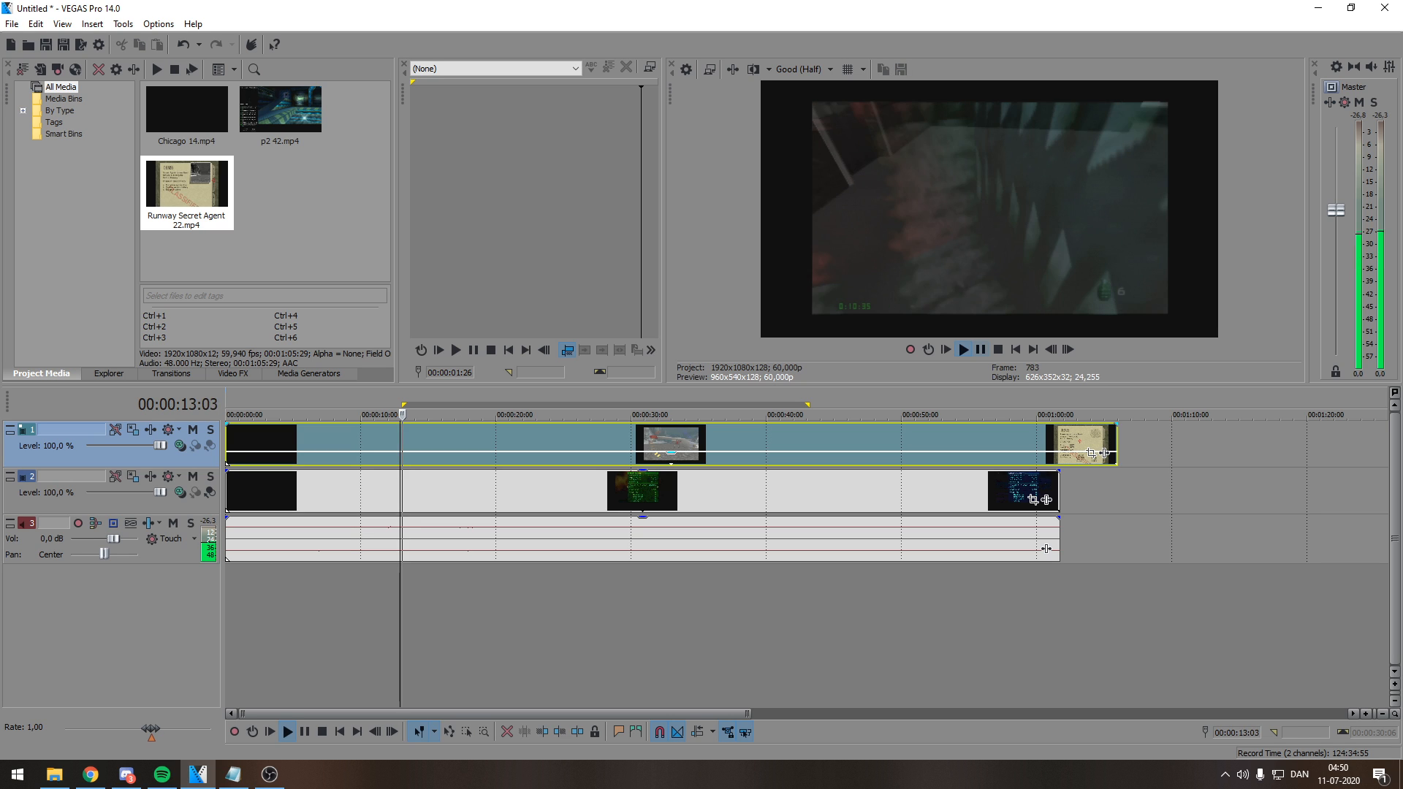
click(981, 349)
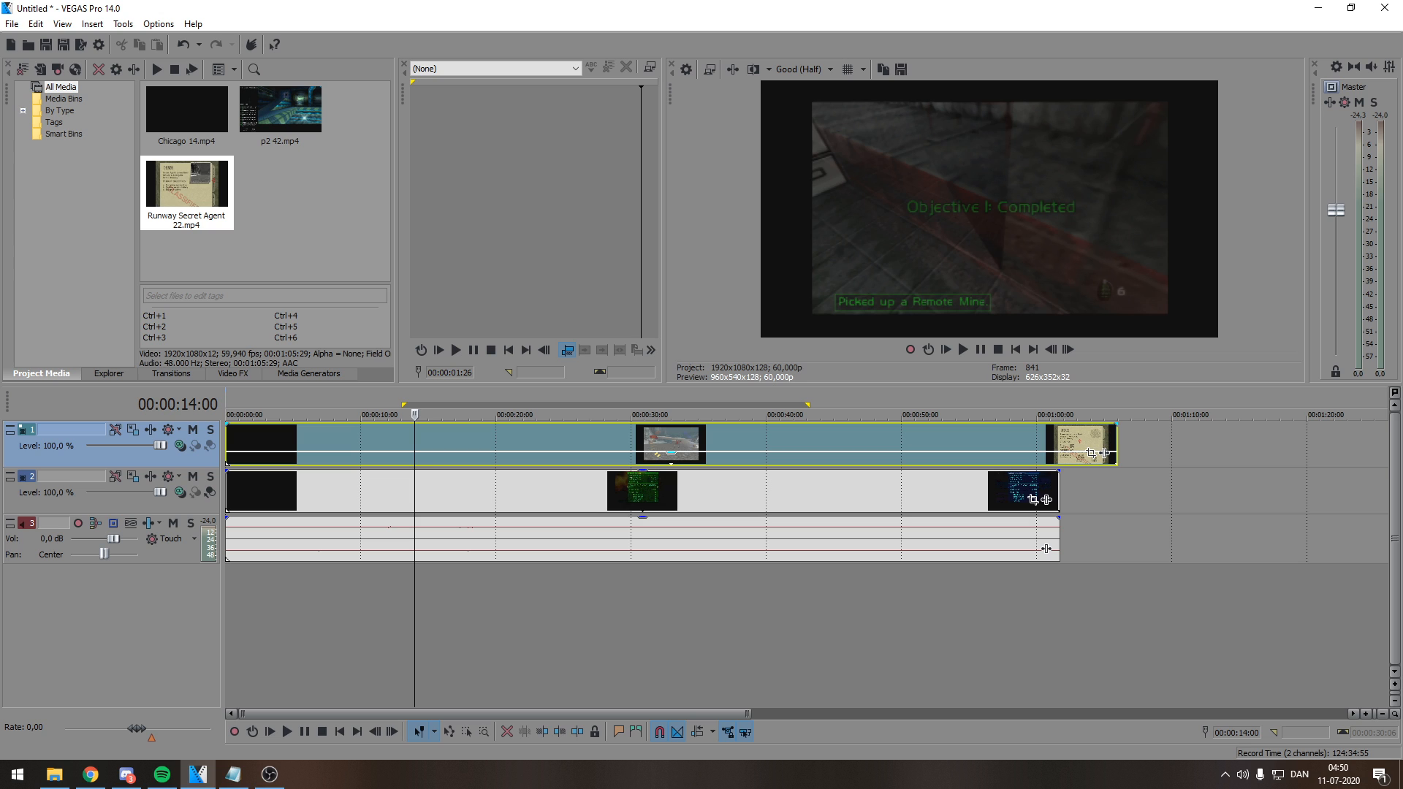
click(803, 70)
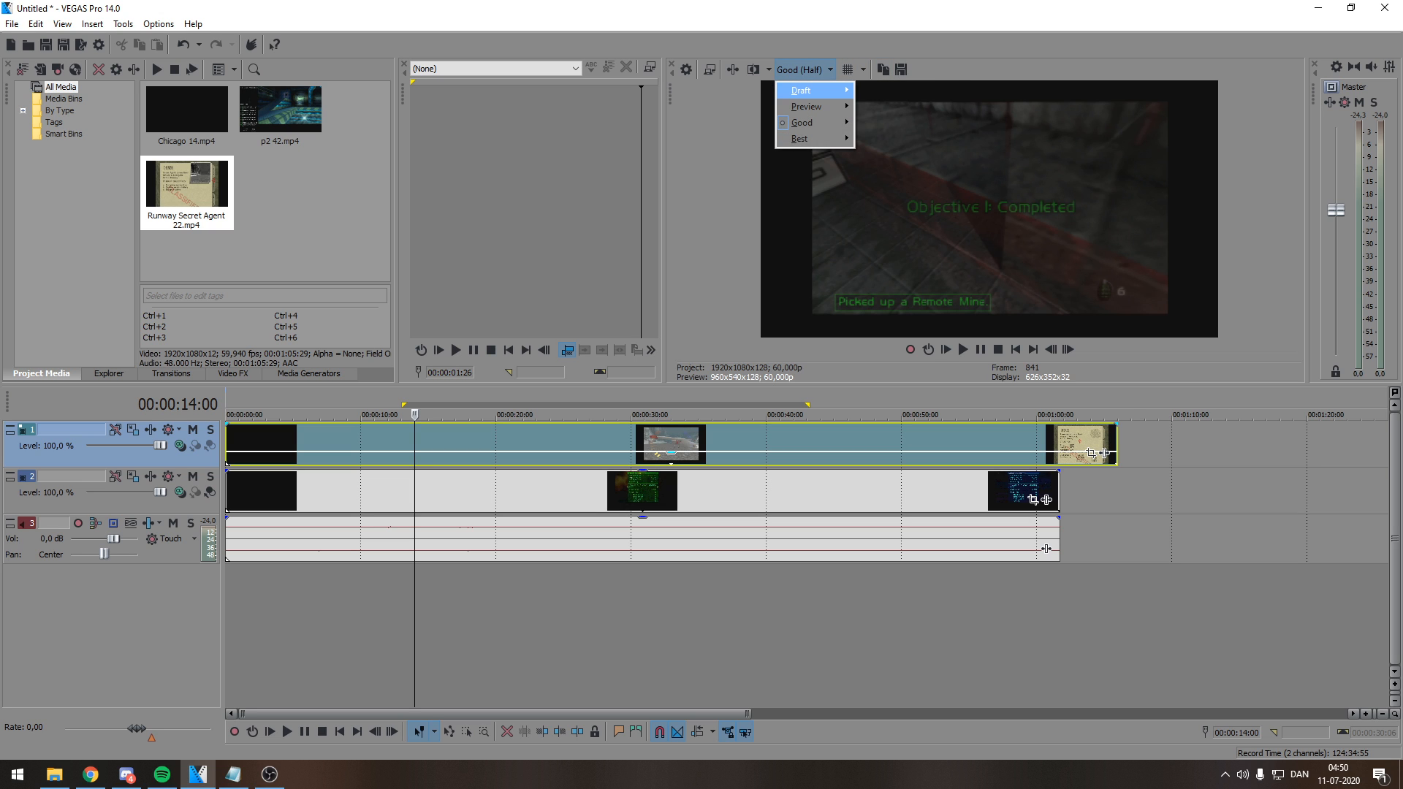
mouse_move(804, 90)
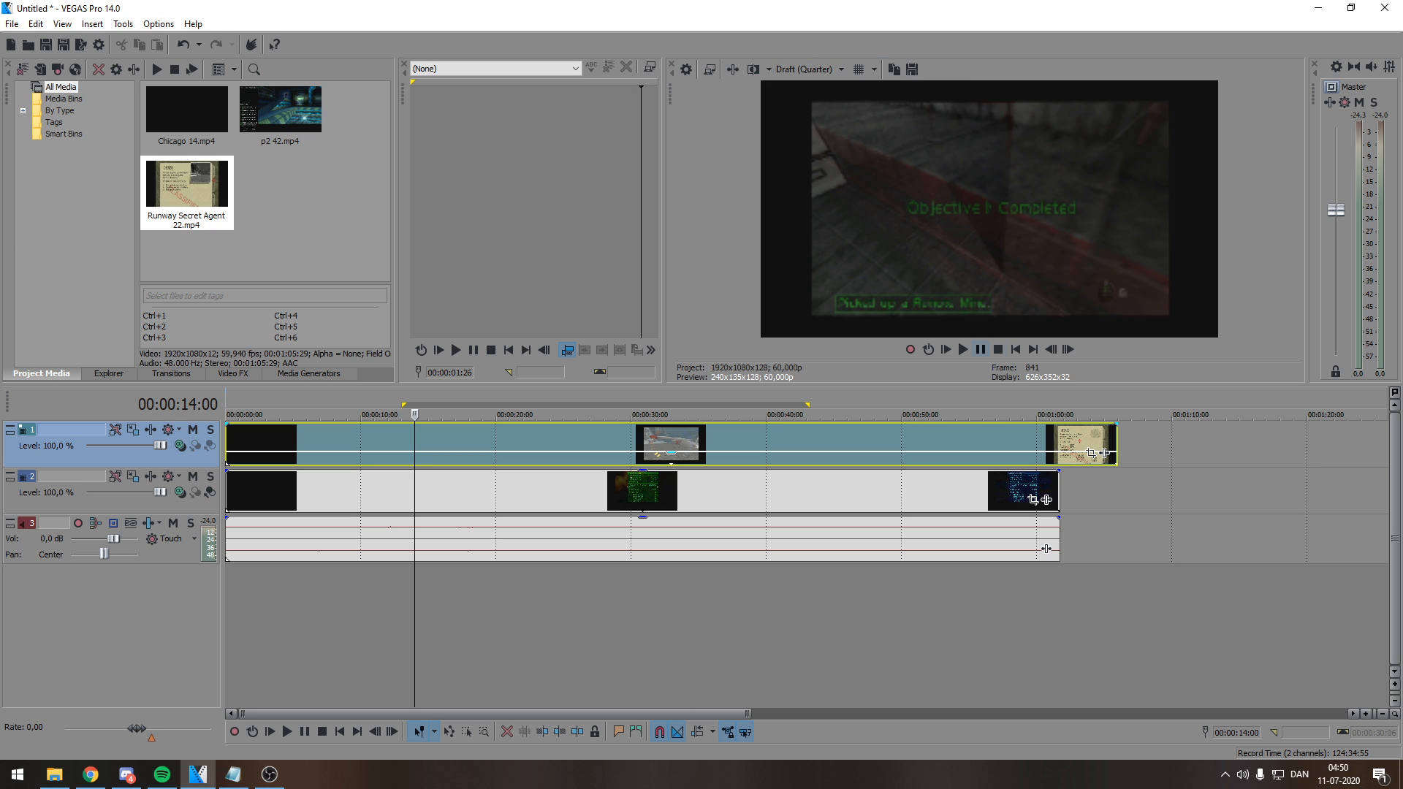
key(space)
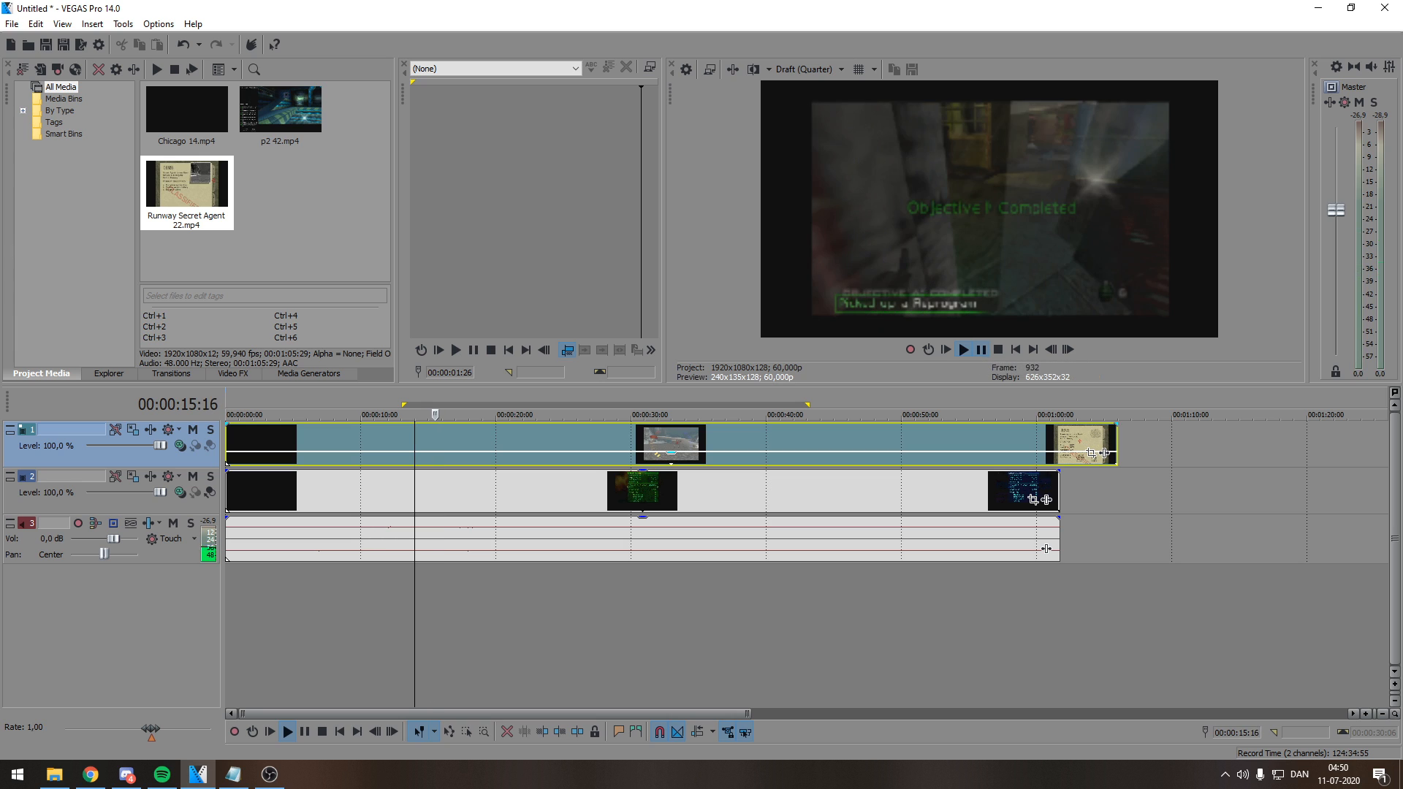
key(space)
- Reduce the Runway video's opacity to zero, and raise it back to full opacity
click(380, 621)
click(339, 621)
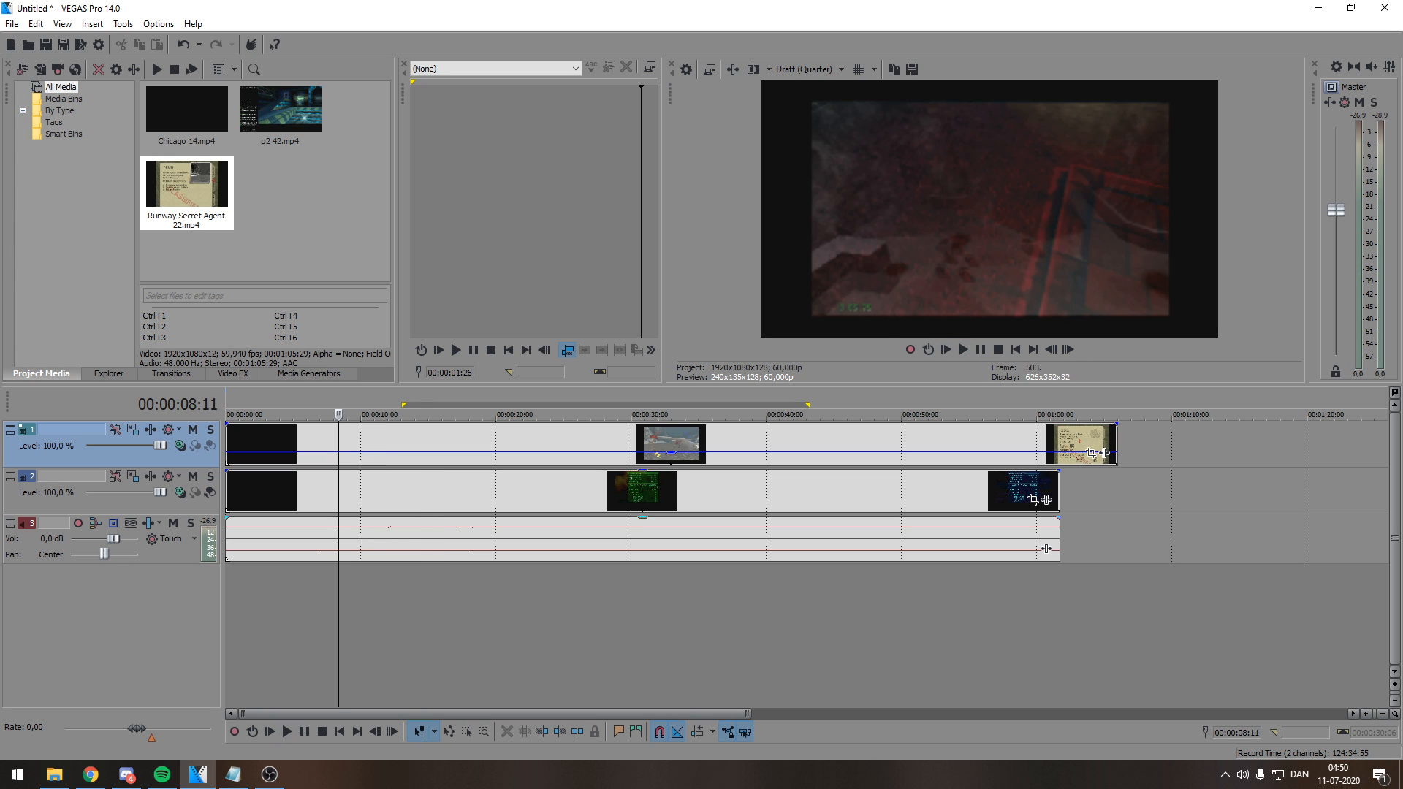
drag(510, 452, 510, 465)
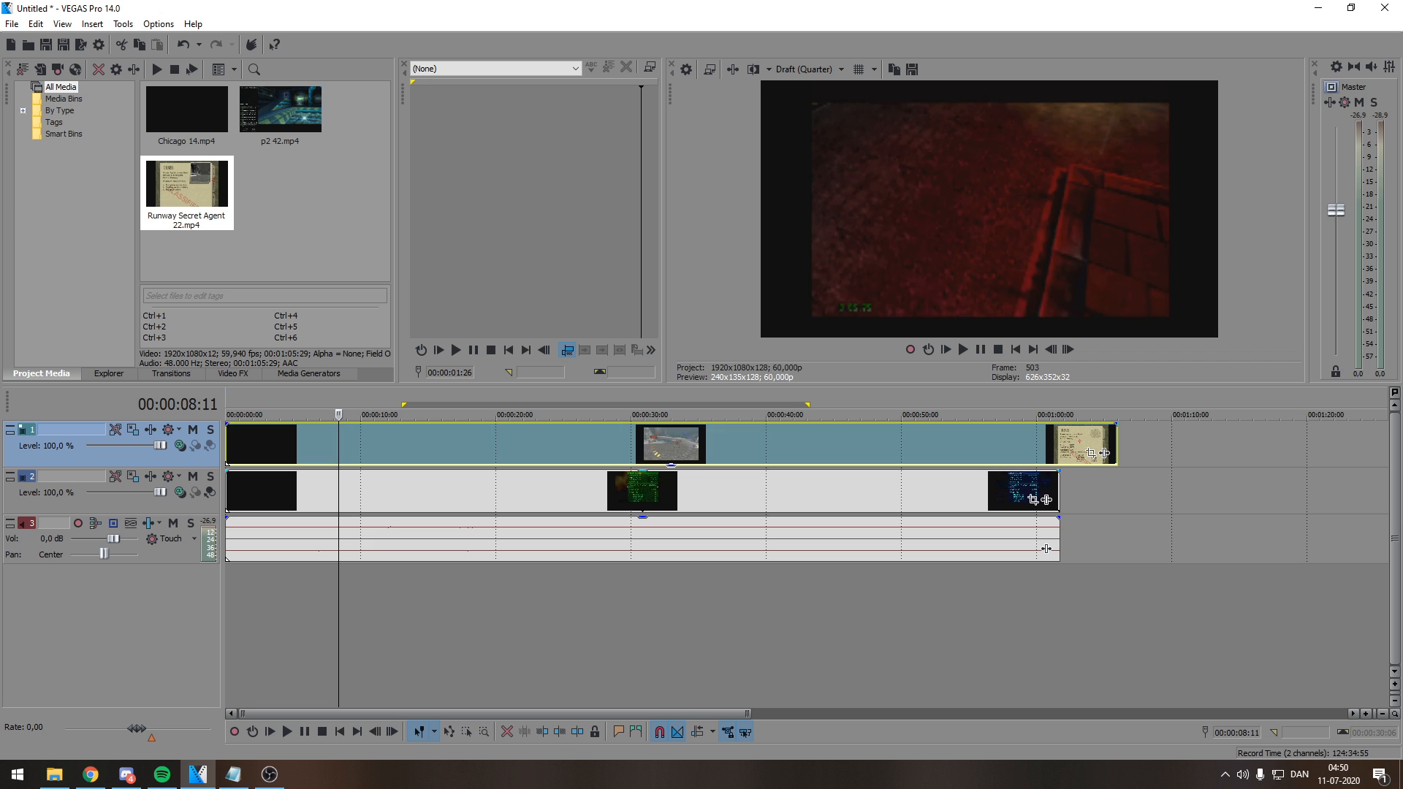
drag(363, 464, 363, 423)
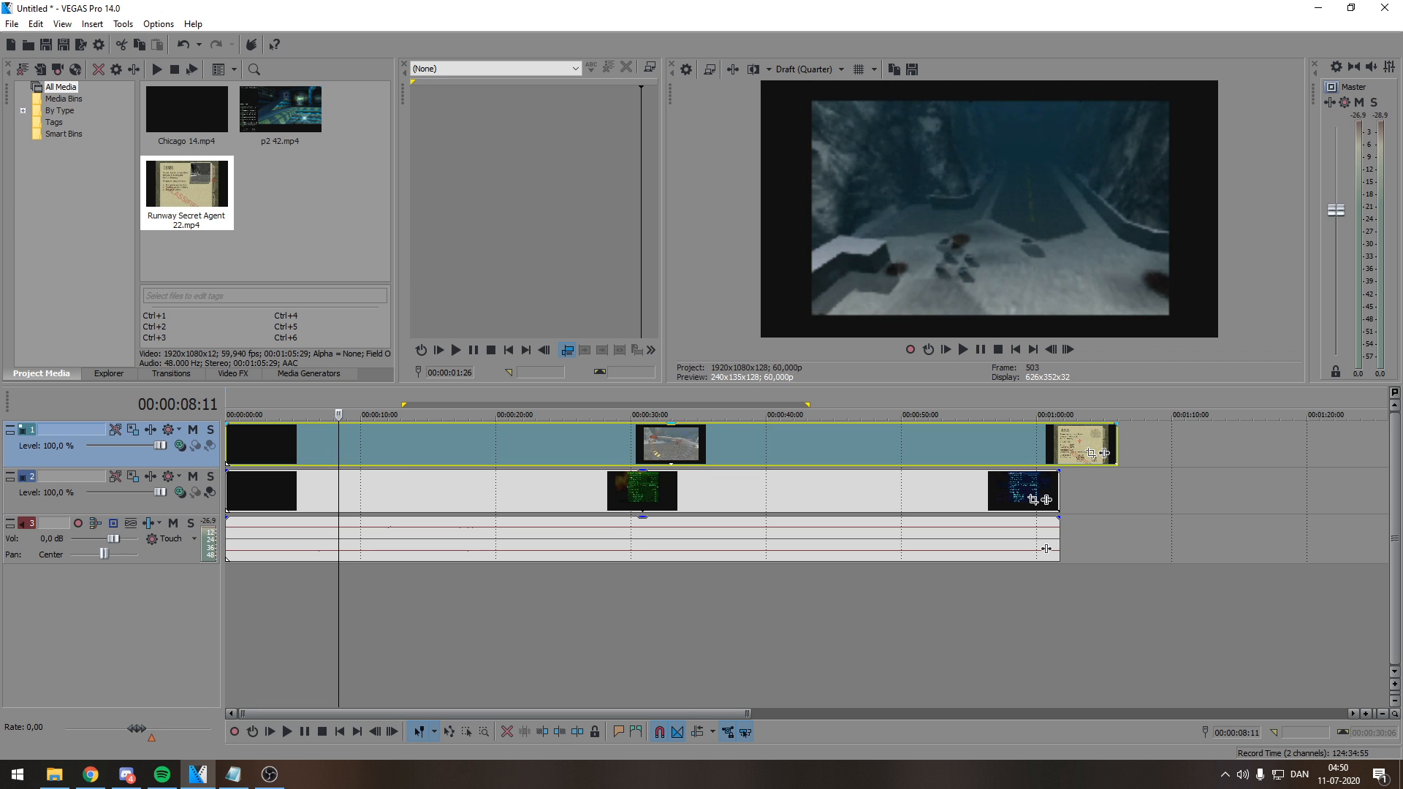
mouse_move(510, 424)
mouse_down()
mouse_move(510, 463)
mouse_move(516, 421)
mouse_up()
- Try muting the audio track and toggling mute and solo on the top video track during playback
click(173, 523)
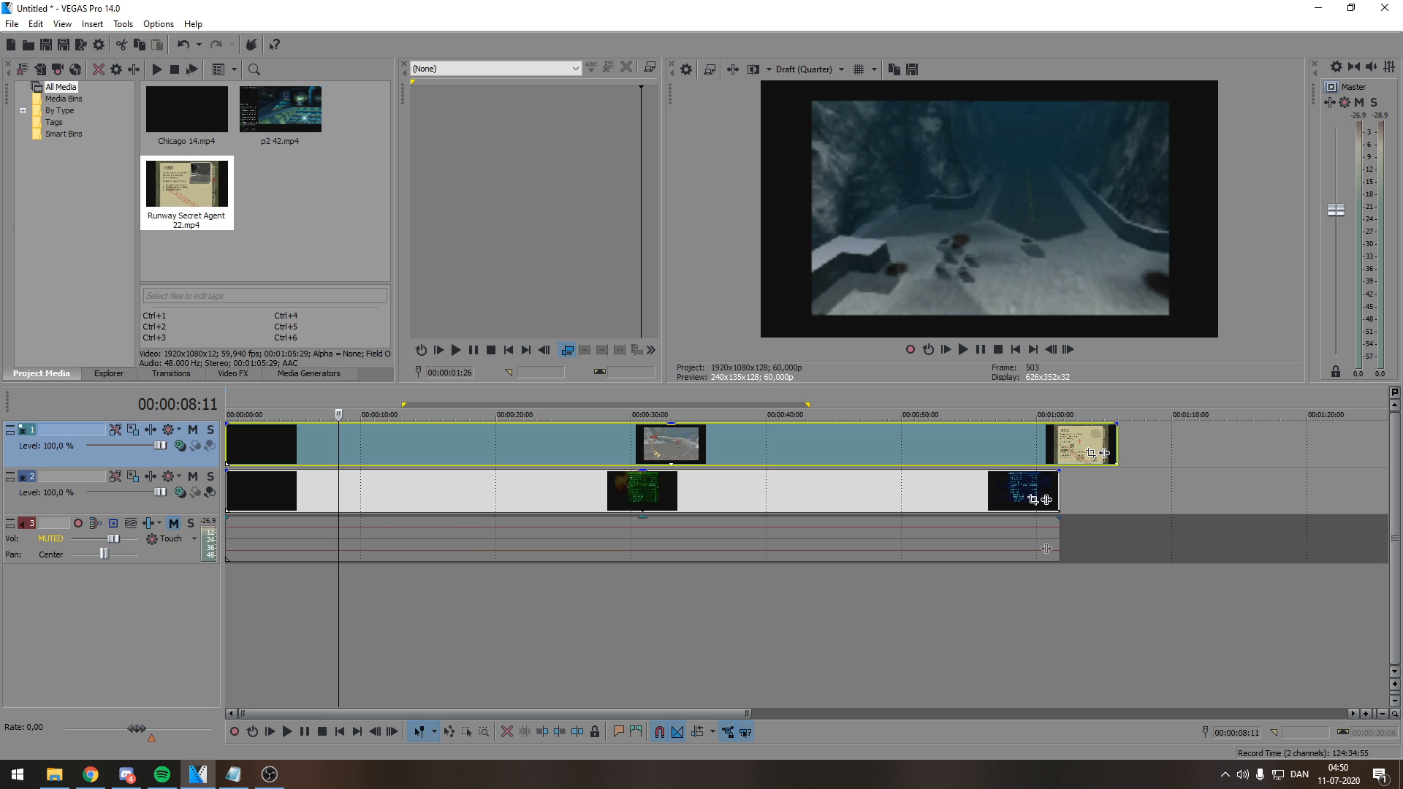
key(space)
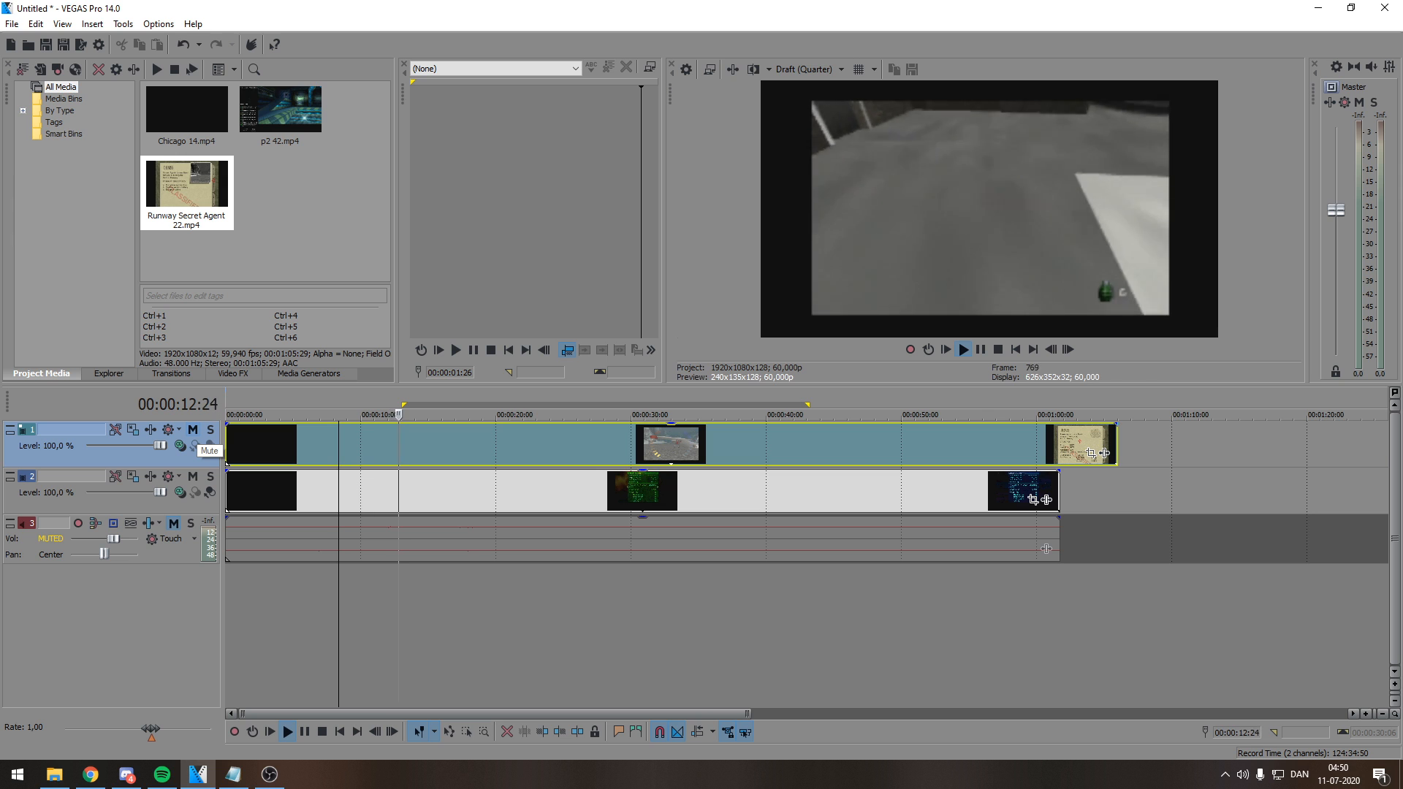
click(193, 430)
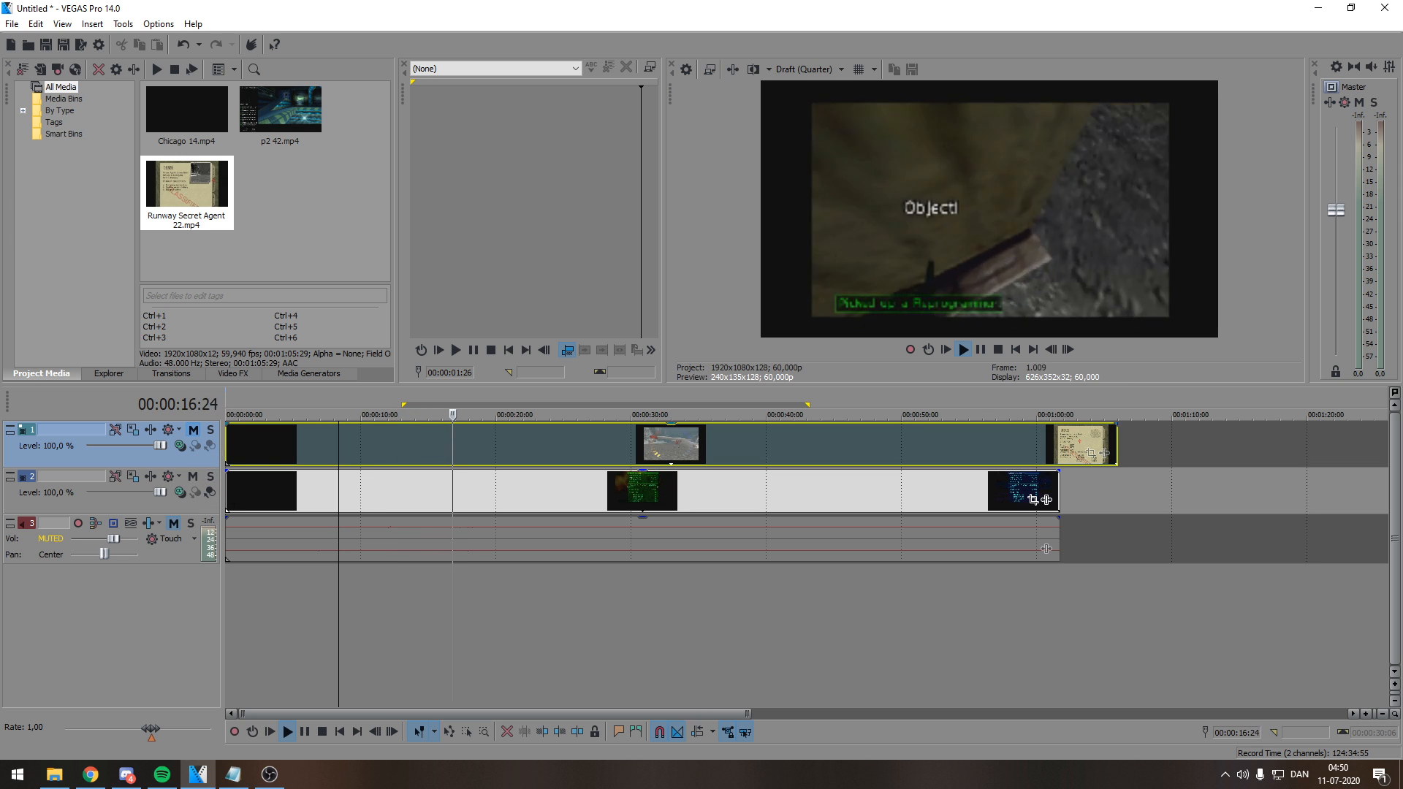
click(193, 429)
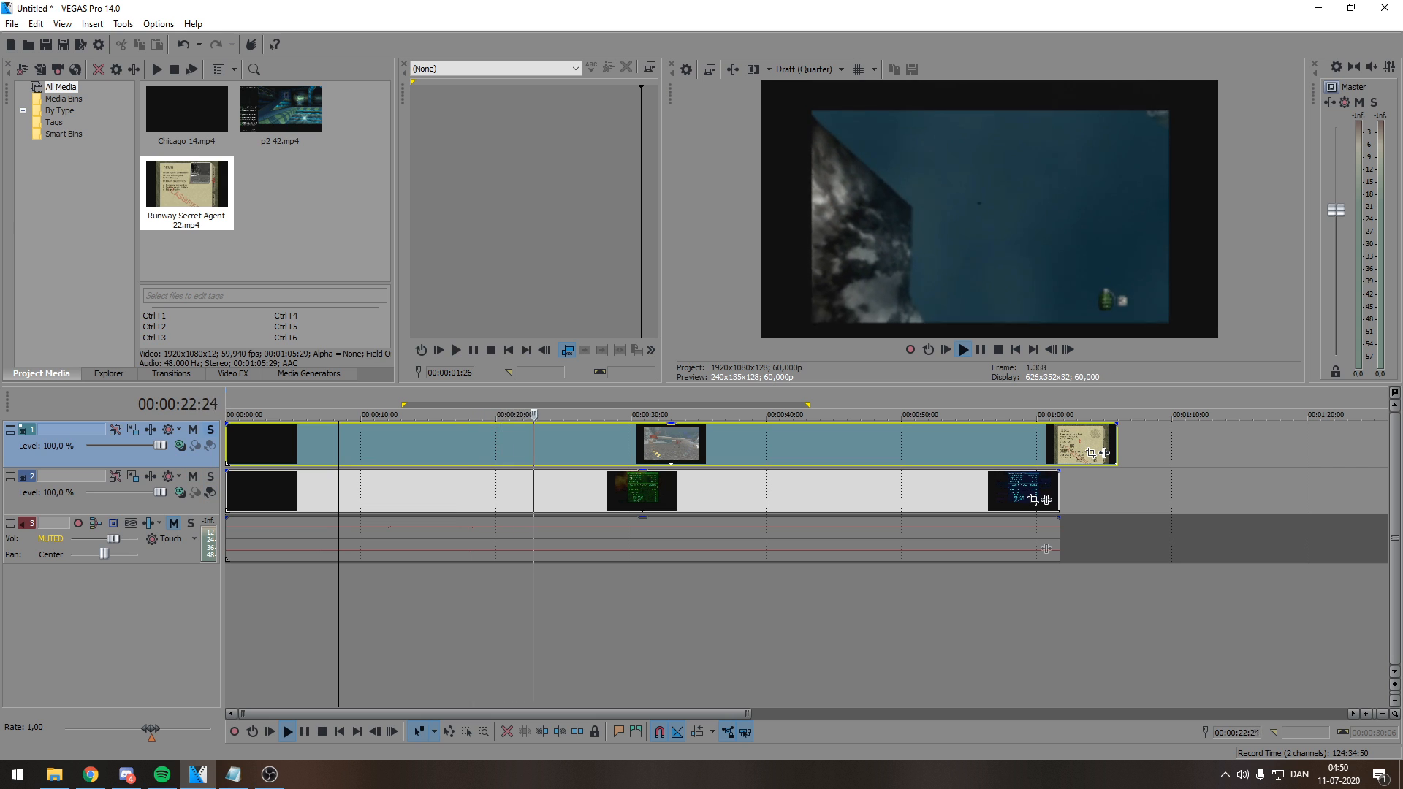
click(211, 429)
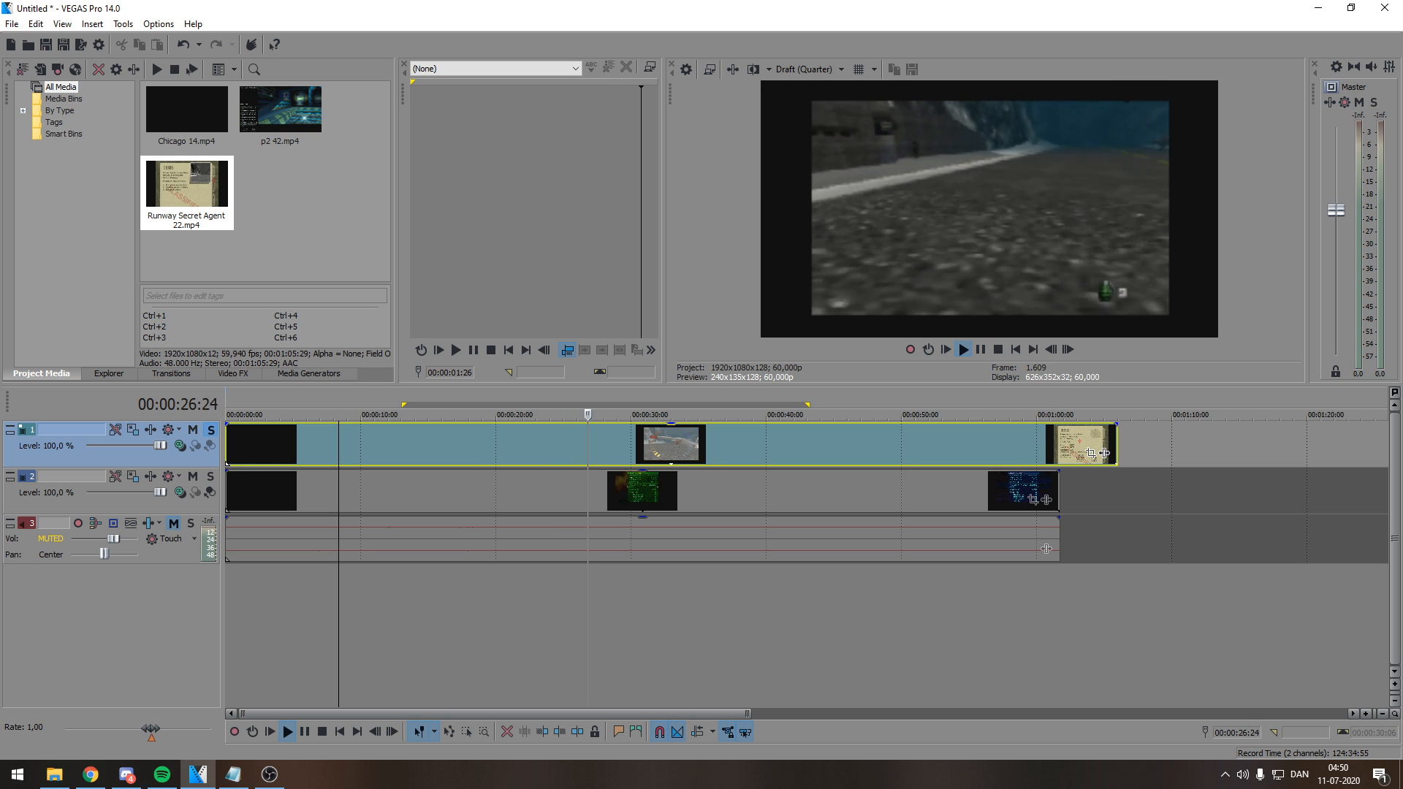
click(210, 430)
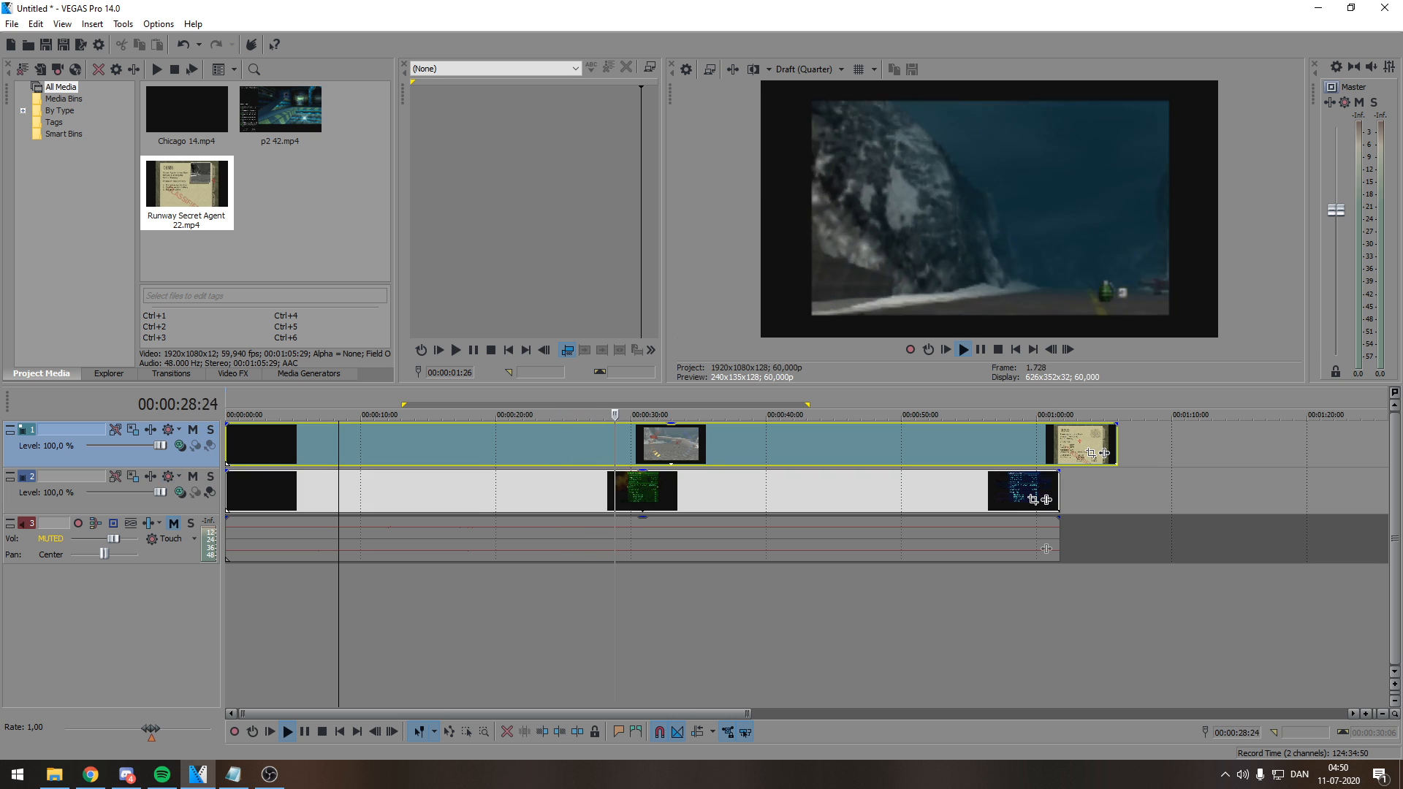
click(173, 523)
key(Return)
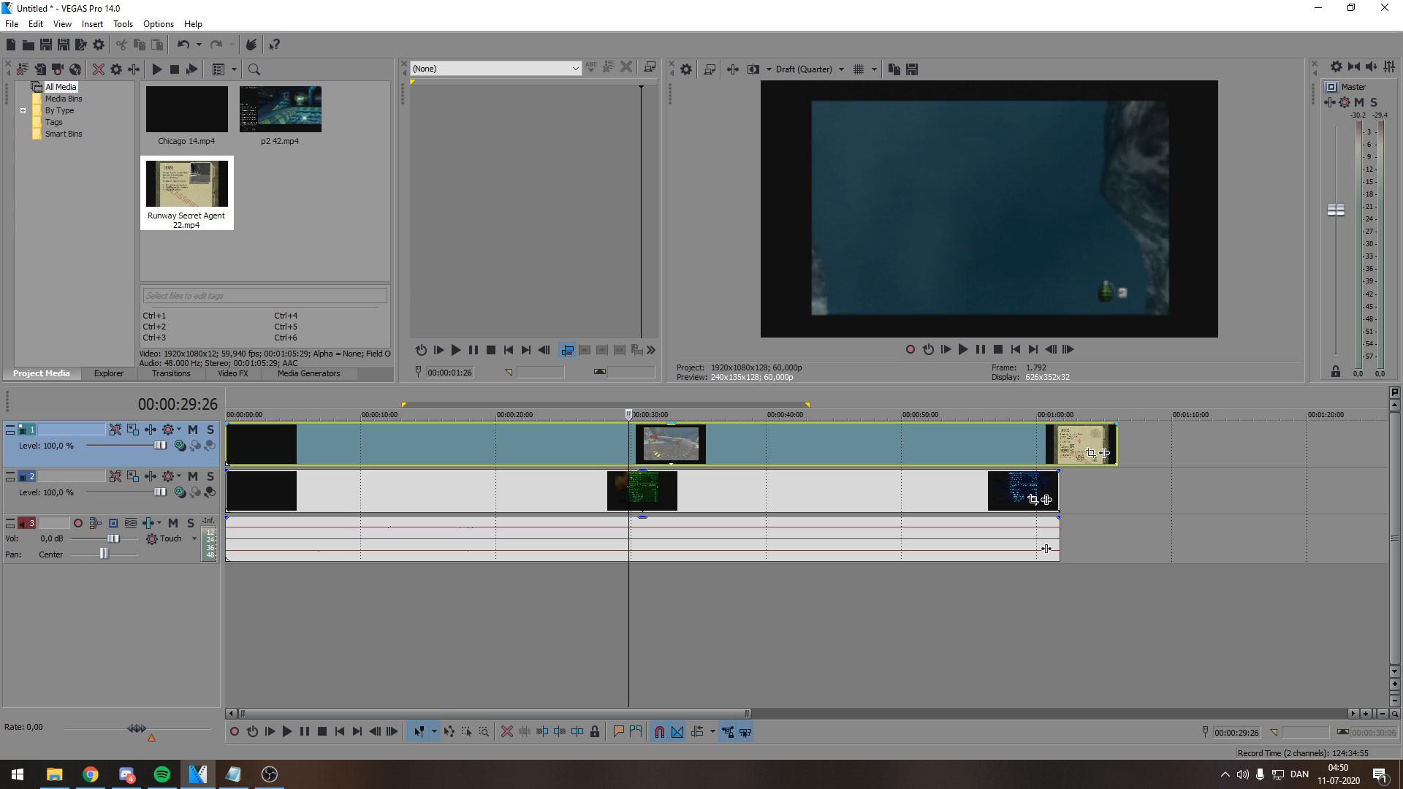
- Move the Runway video down to the Chicago 14 video track, placing it directly against that clip's end
key(alt+Tab)
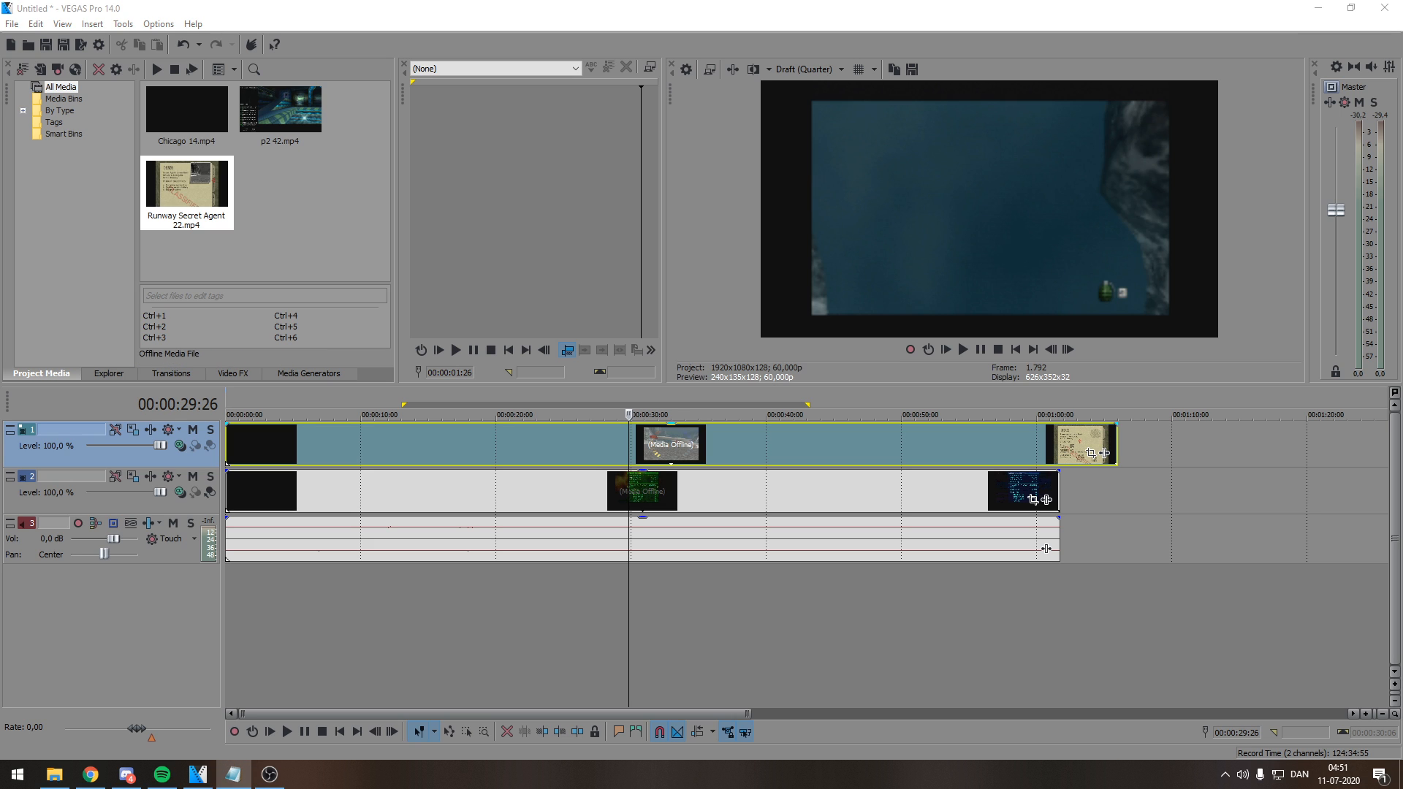
scroll(658, 491, down, 3)
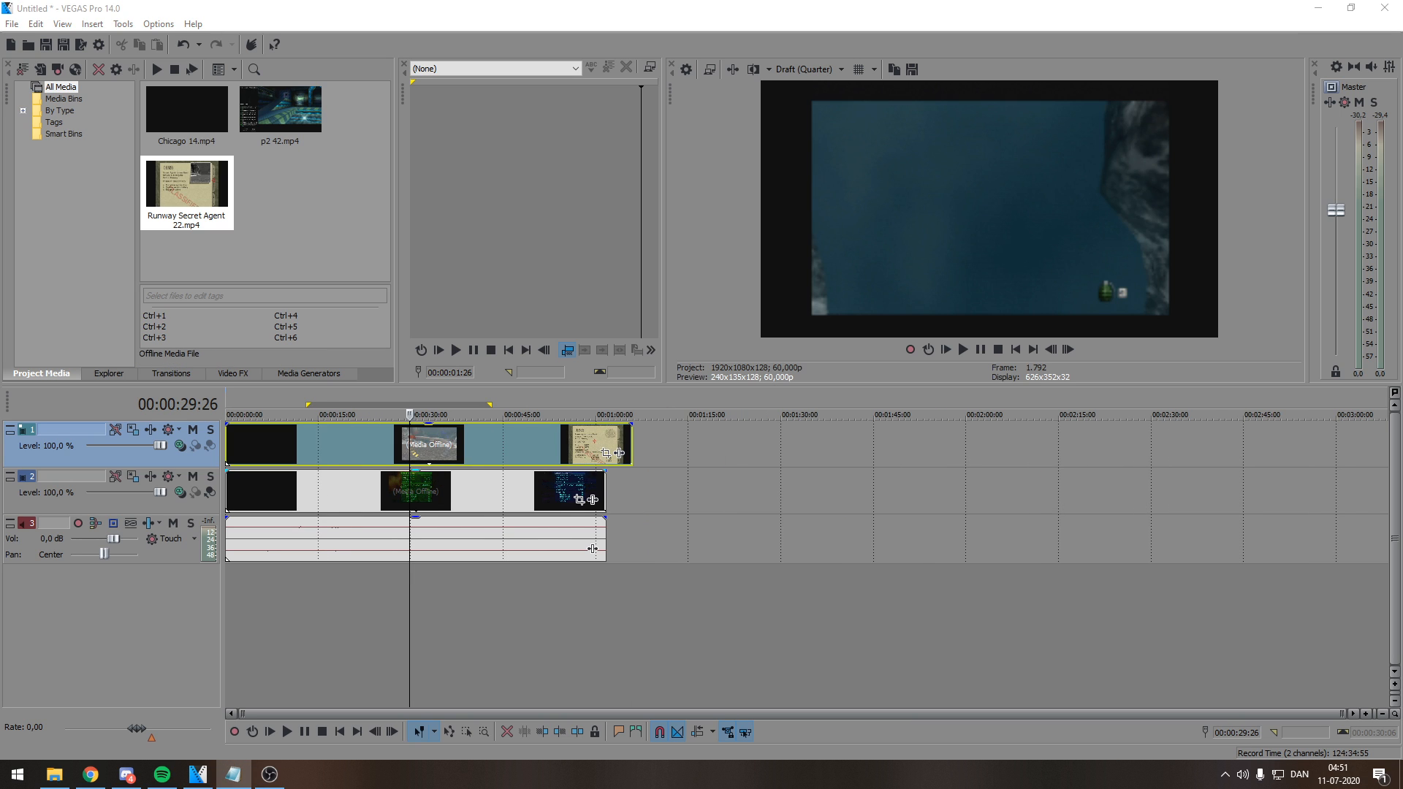
drag(504, 444, 885, 490)
click(623, 491)
scroll(623, 491, up, 2)
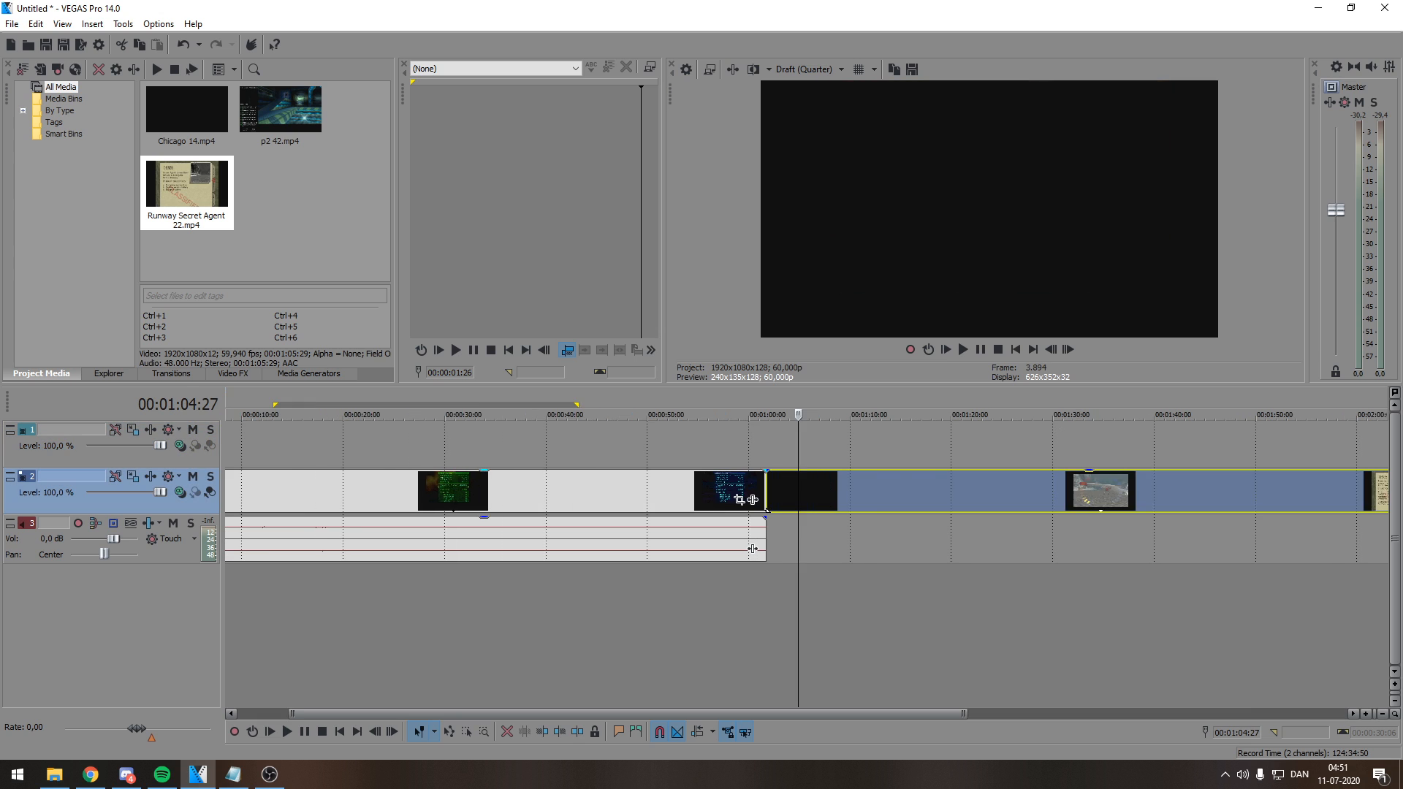
- Slide the Runway video earlier to overlap the end of the Chicago 14 clip by about 11 seconds, creating a crossfade
scroll(623, 491, down, 1)
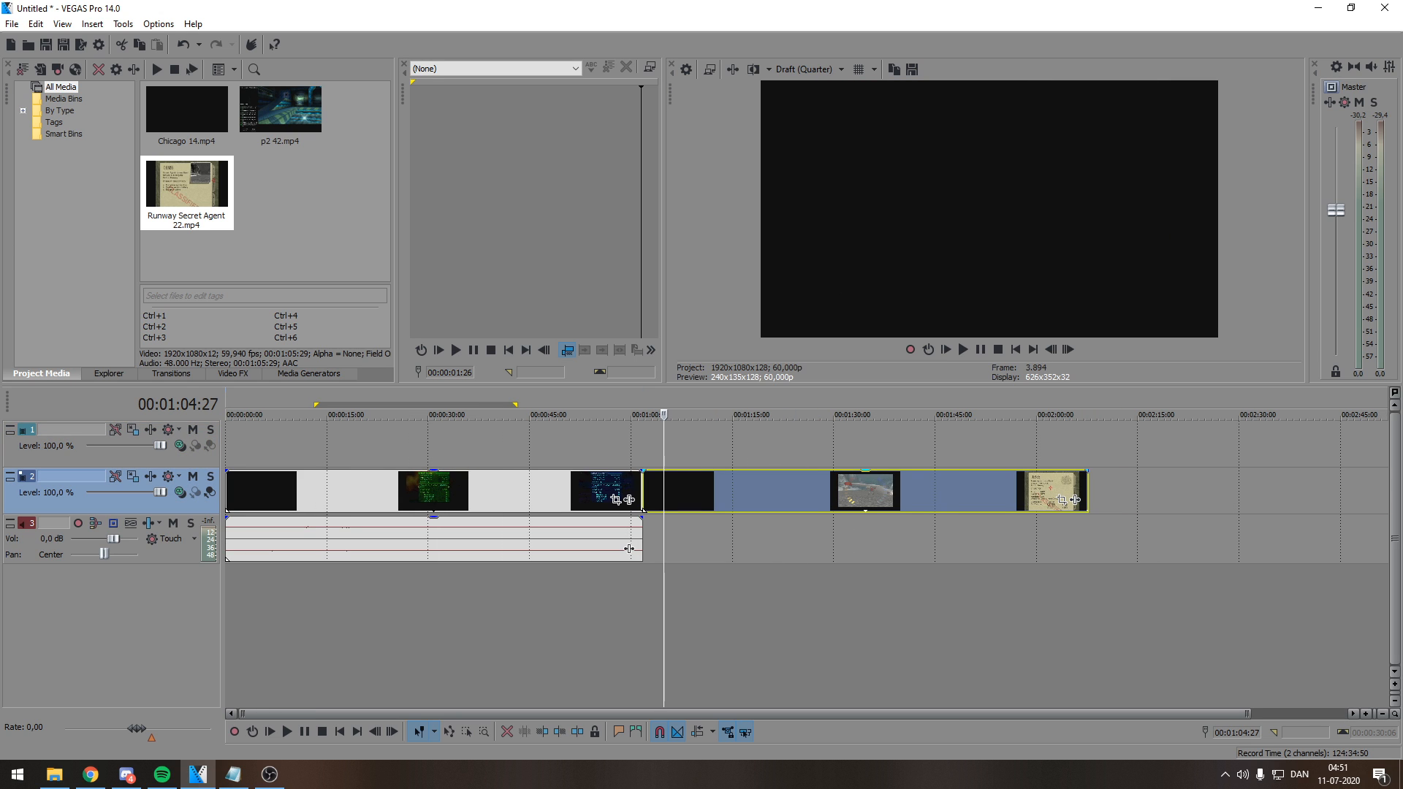
drag(684, 491, 610, 491)
click(609, 446)
scroll(571, 491, up, 4)
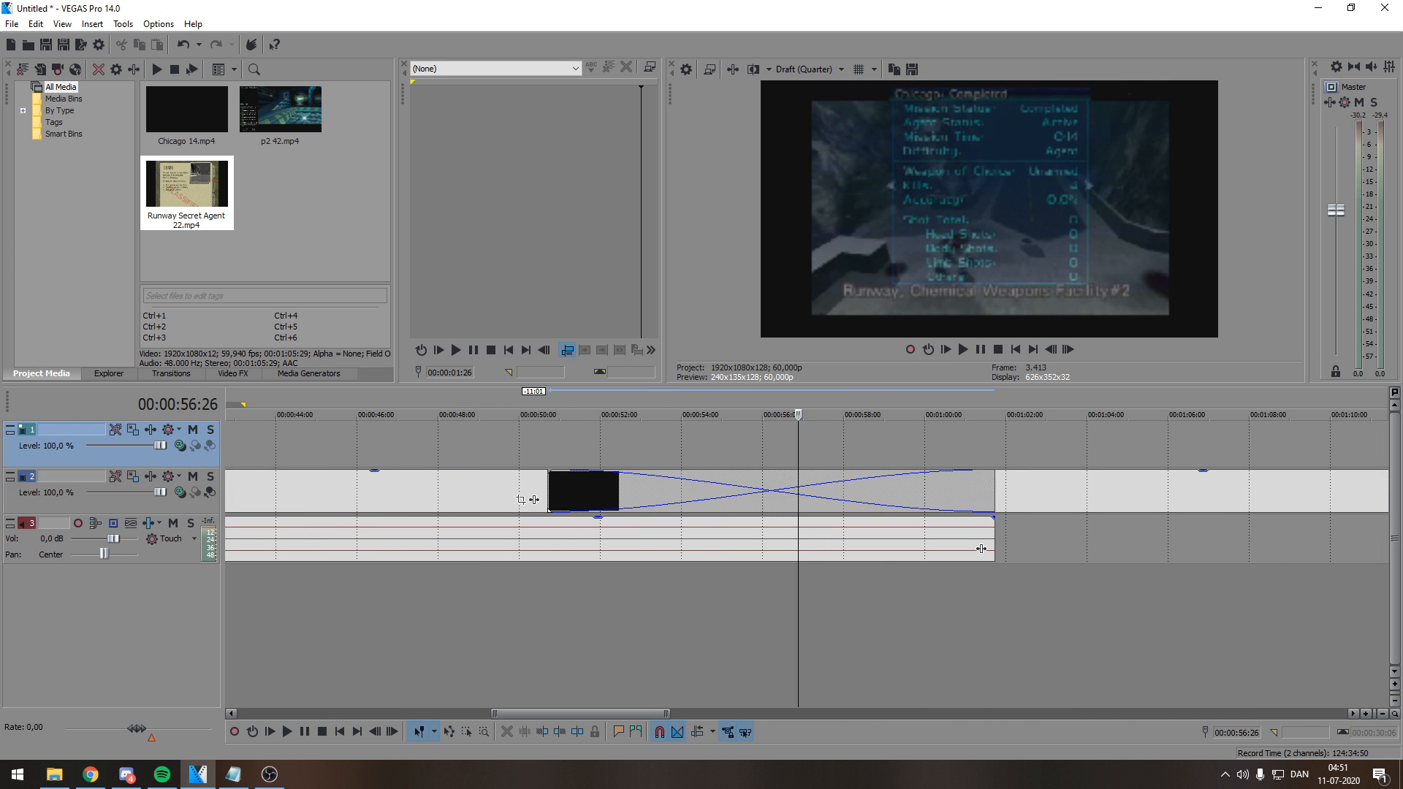
- Play the crossfade between the Chicago 14 and Runway videos from its start to just past its end
scroll(798, 491, down, 3)
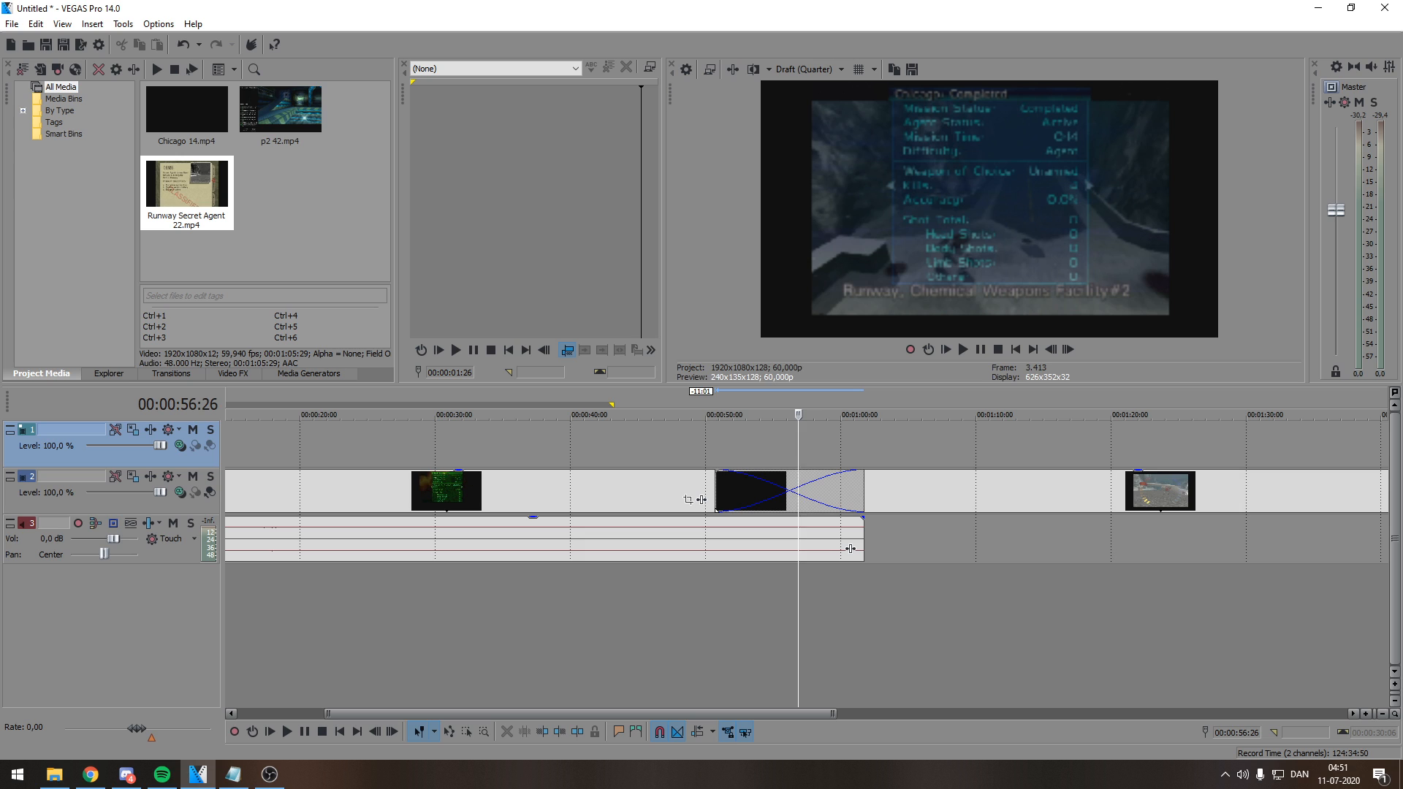
drag(798, 415, 716, 415)
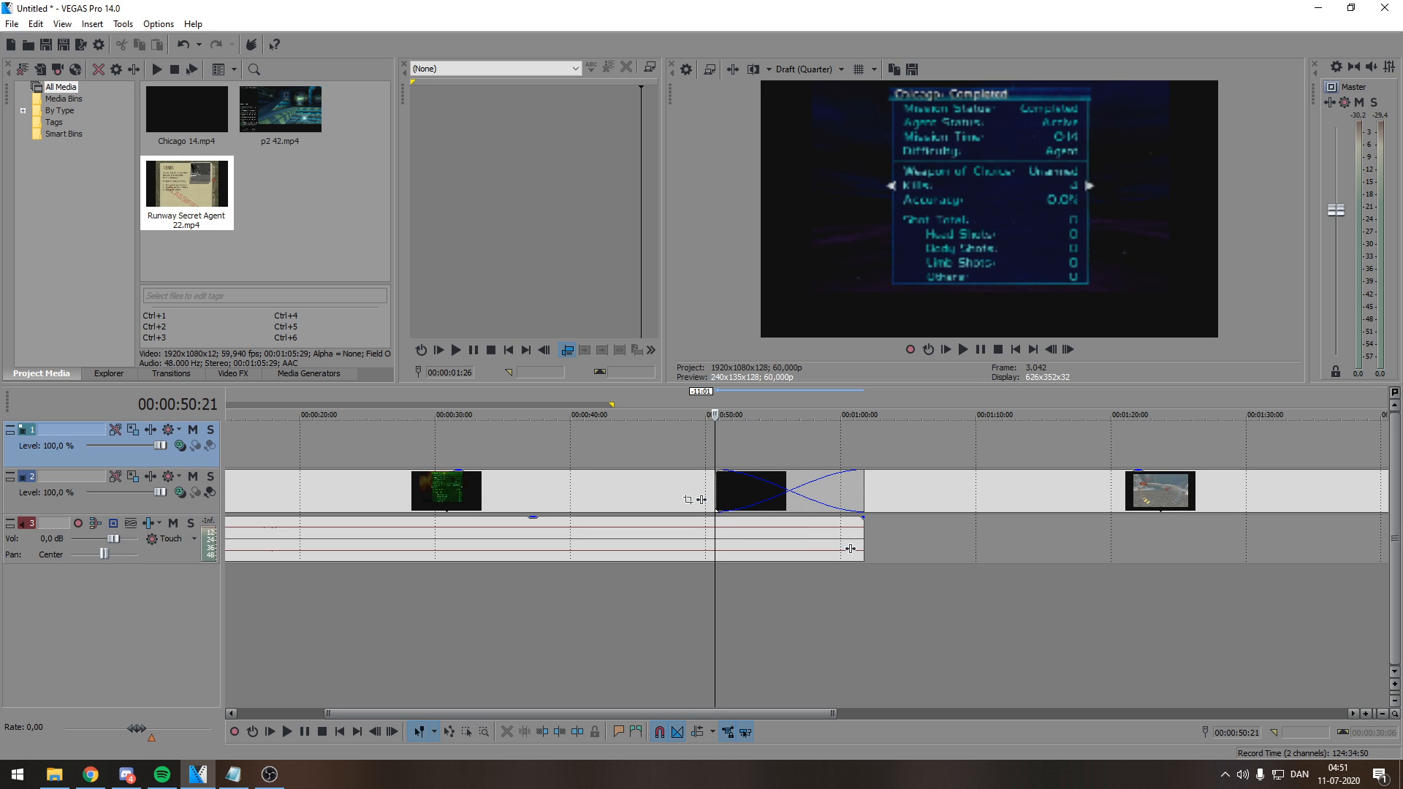
key(space)
scroll(807, 491, down, 1)
scroll(806, 491, up, 2)
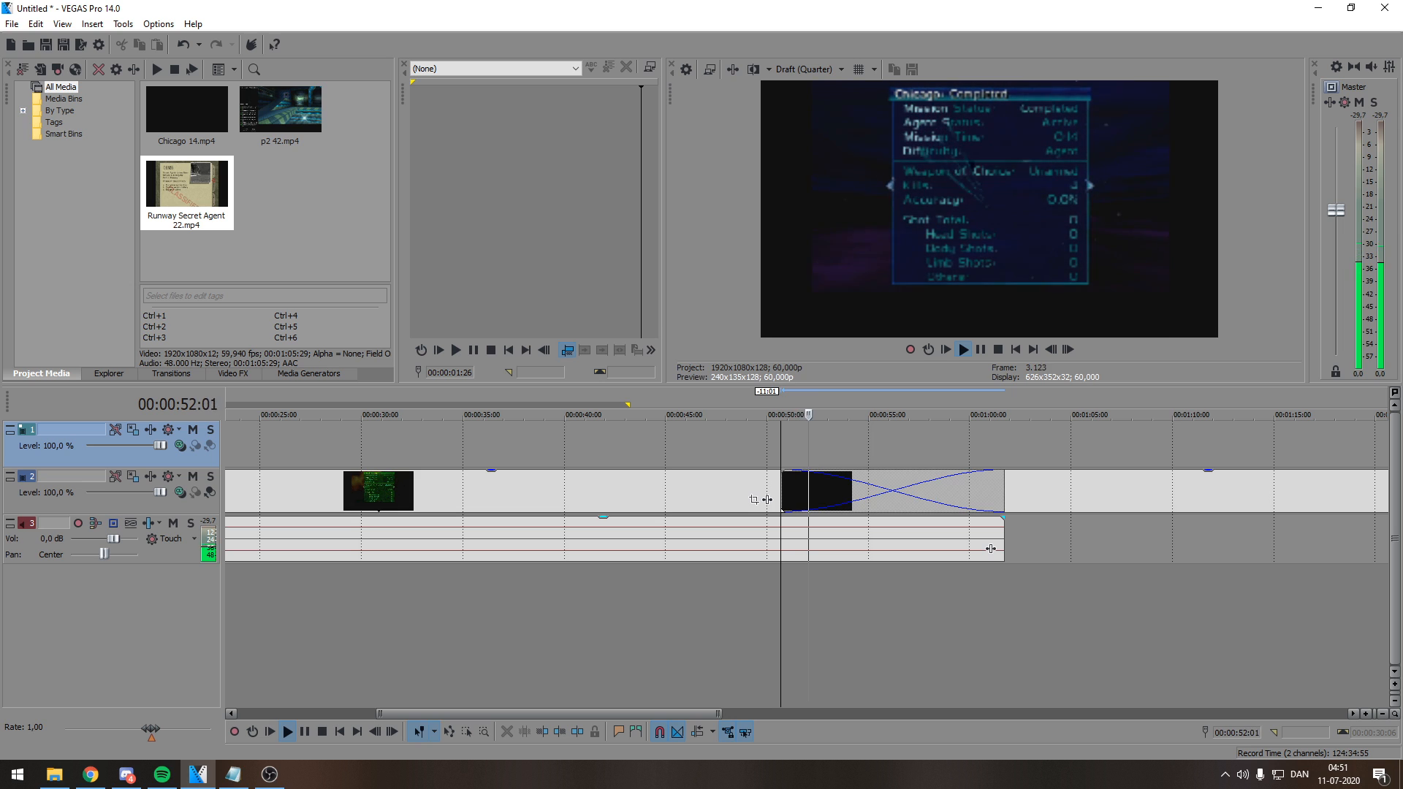
scroll(807, 491, down, 2)
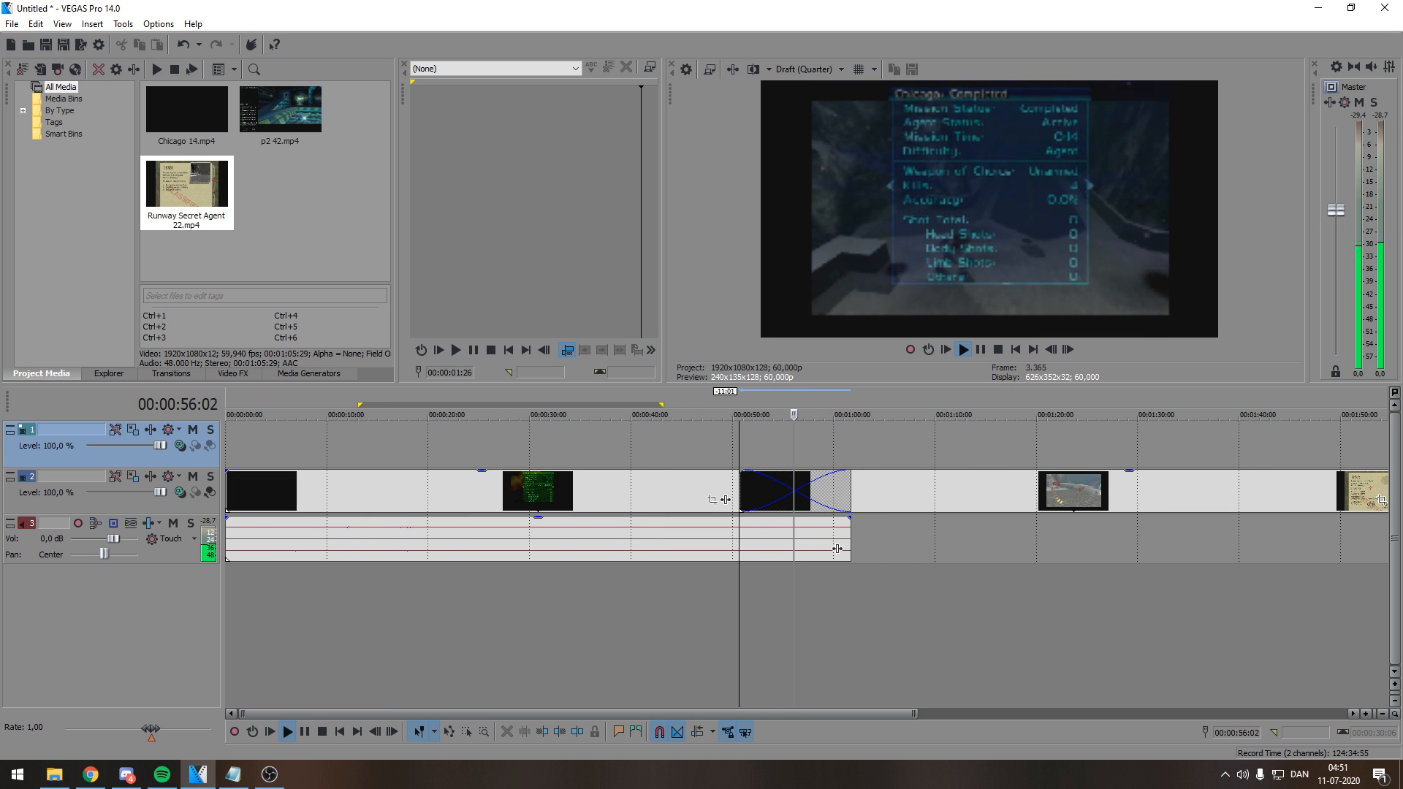
scroll(837, 549, up, 2)
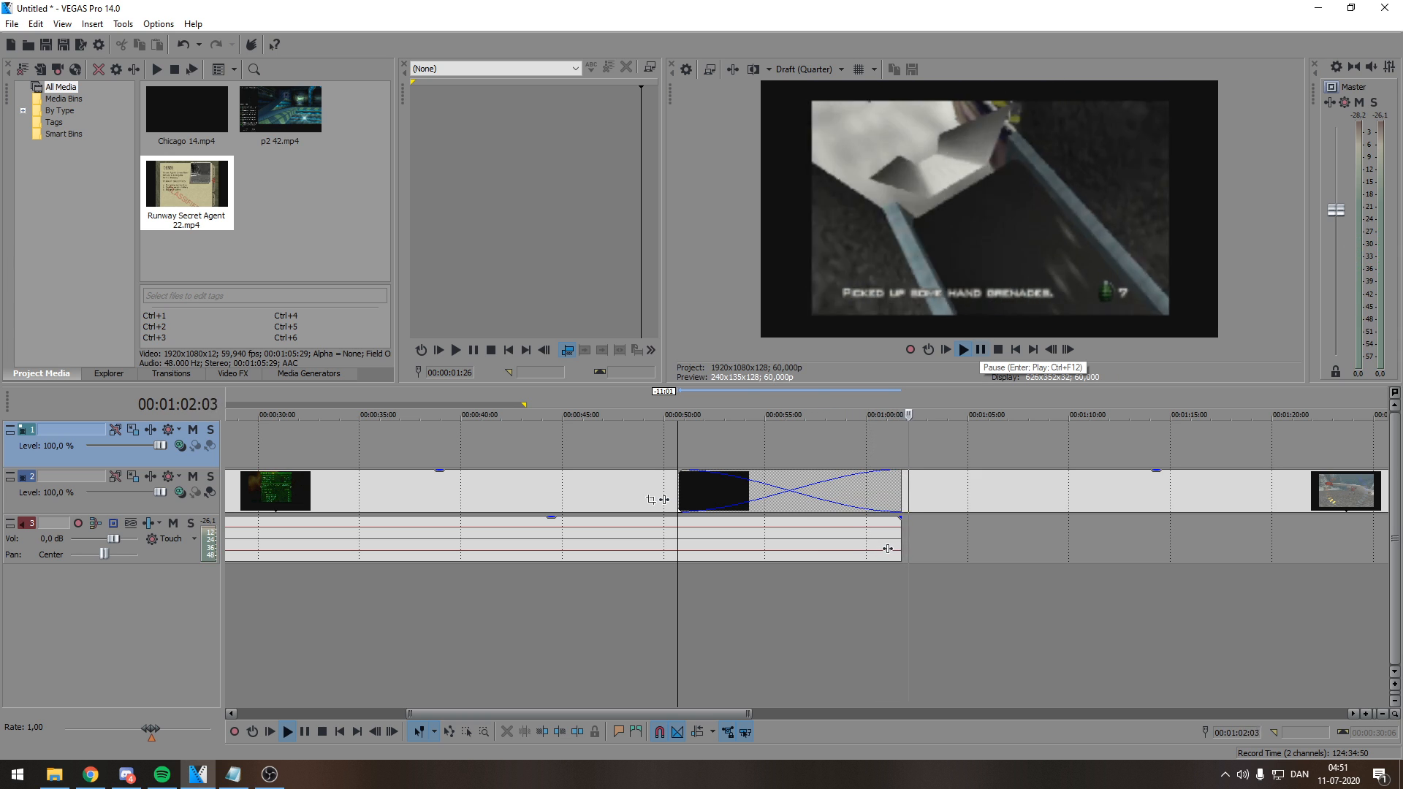
click(980, 349)
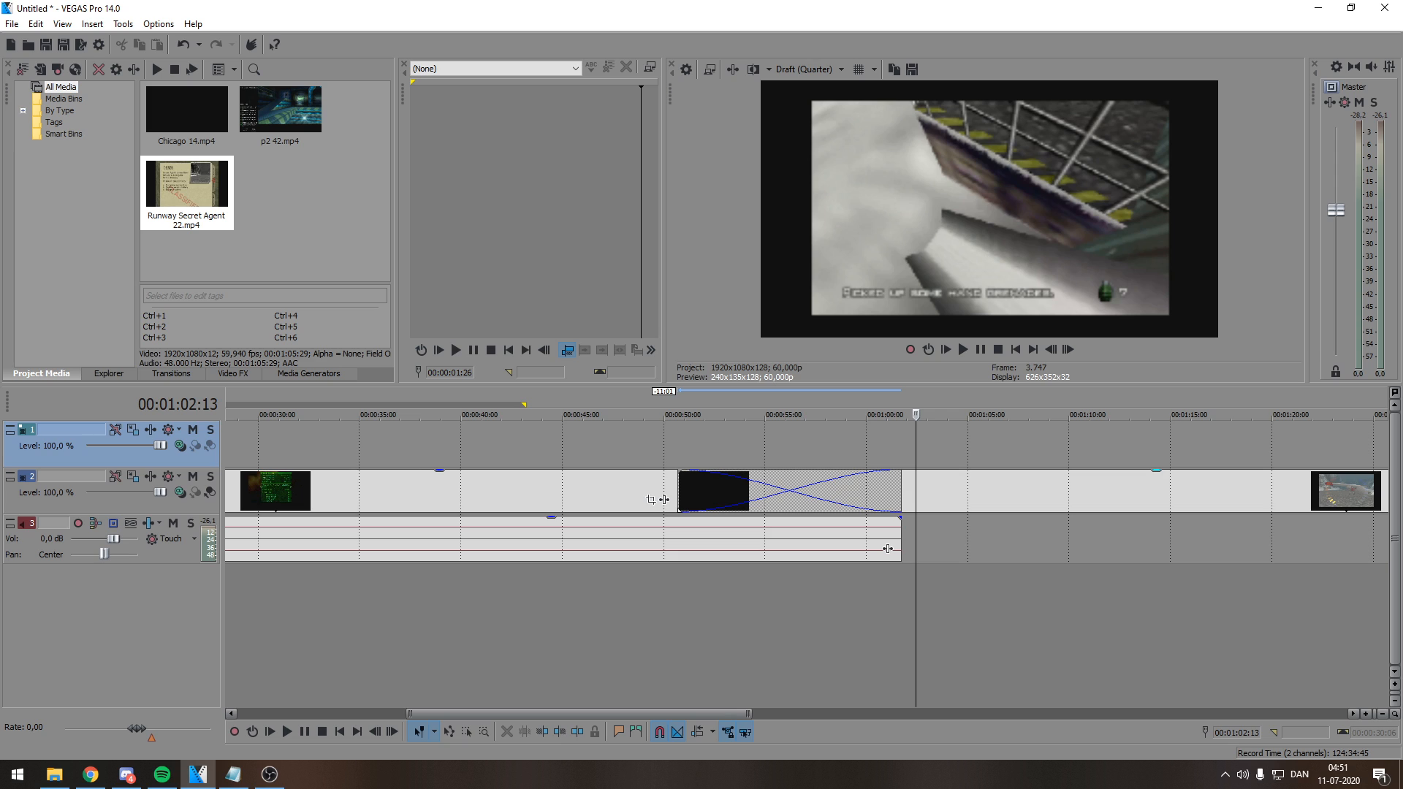
- Move the Runway video about 21 seconds later on its track, leaving a gap of about 10 seconds after the Chicago 14 clip
scroll(665, 499, down, 3)
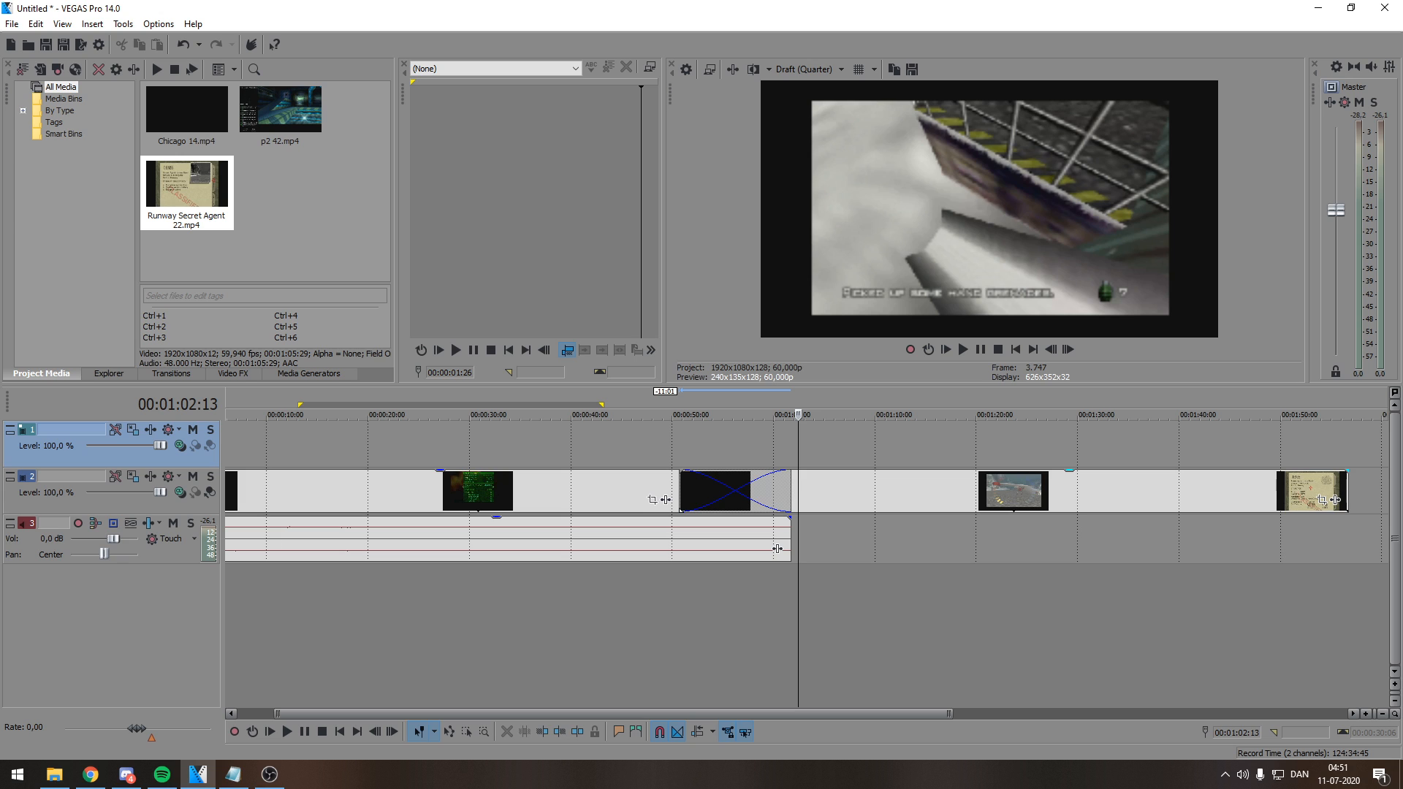
click(807, 493)
scroll(807, 493, down, 2)
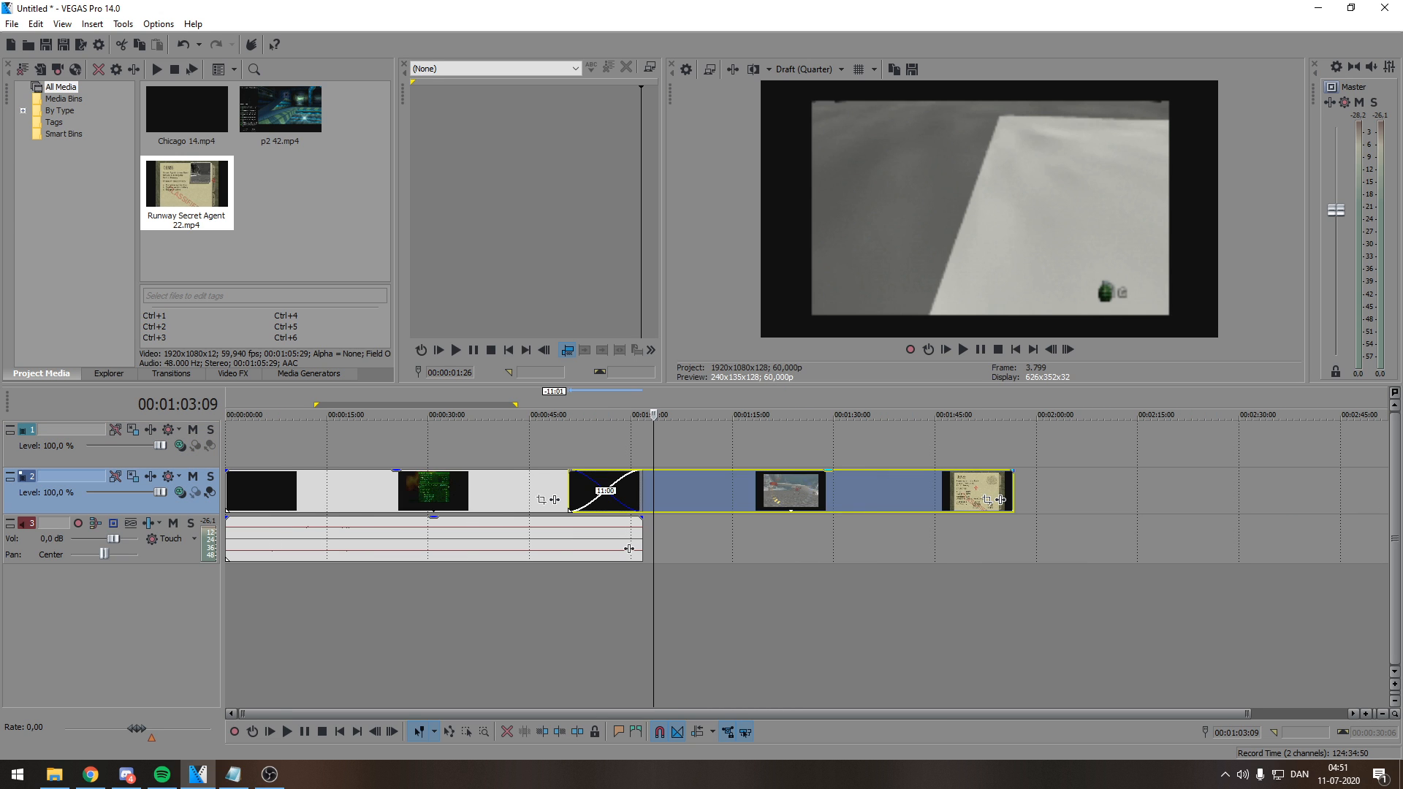
drag(806, 492, 948, 492)
scroll(948, 492, down, 1)
- Examine frames at several points along the Chicago 14 and Runway videos, including the Runway statistics screen near its end
click(520, 491)
click(918, 491)
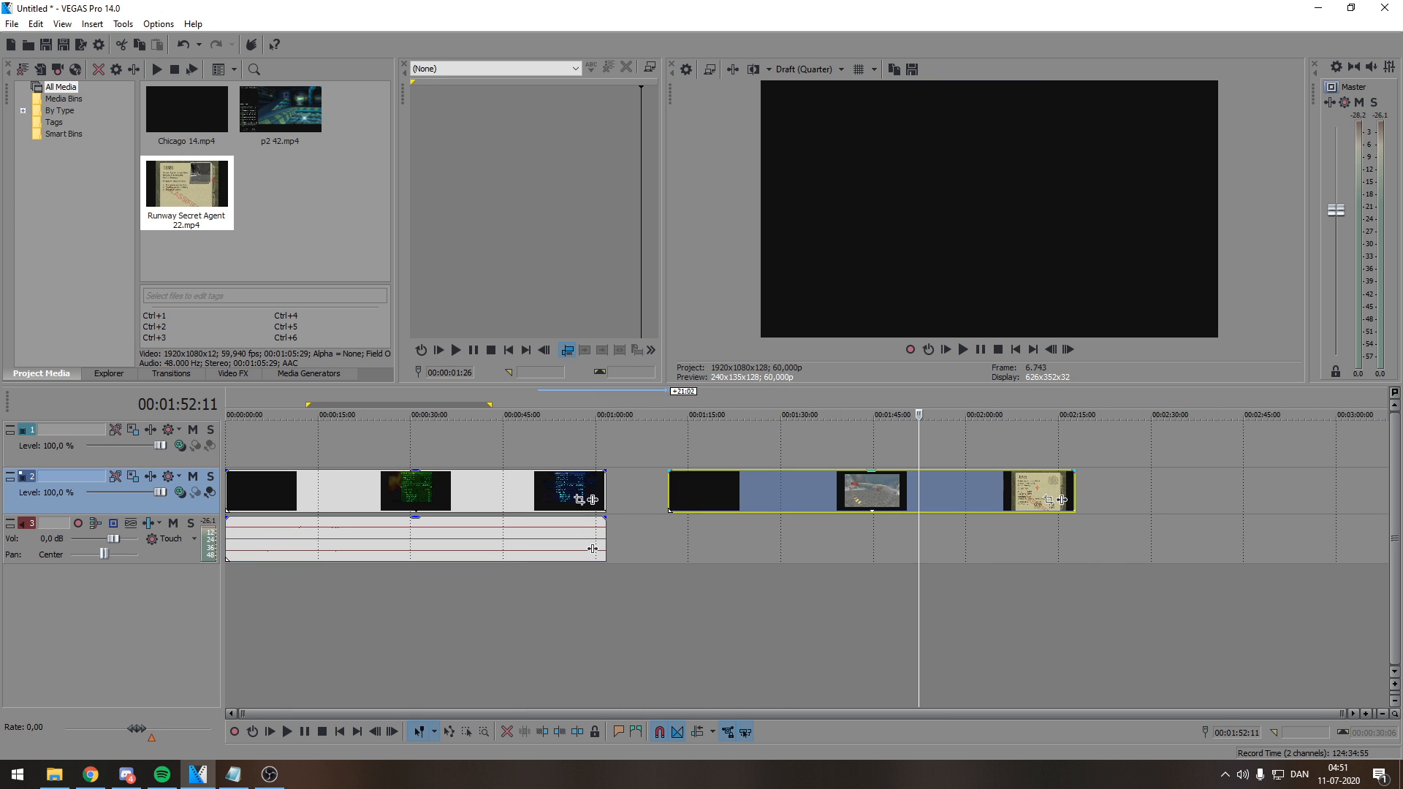
click(890, 491)
click(832, 491)
scroll(832, 491, up, 1)
scroll(832, 491, up, 1)
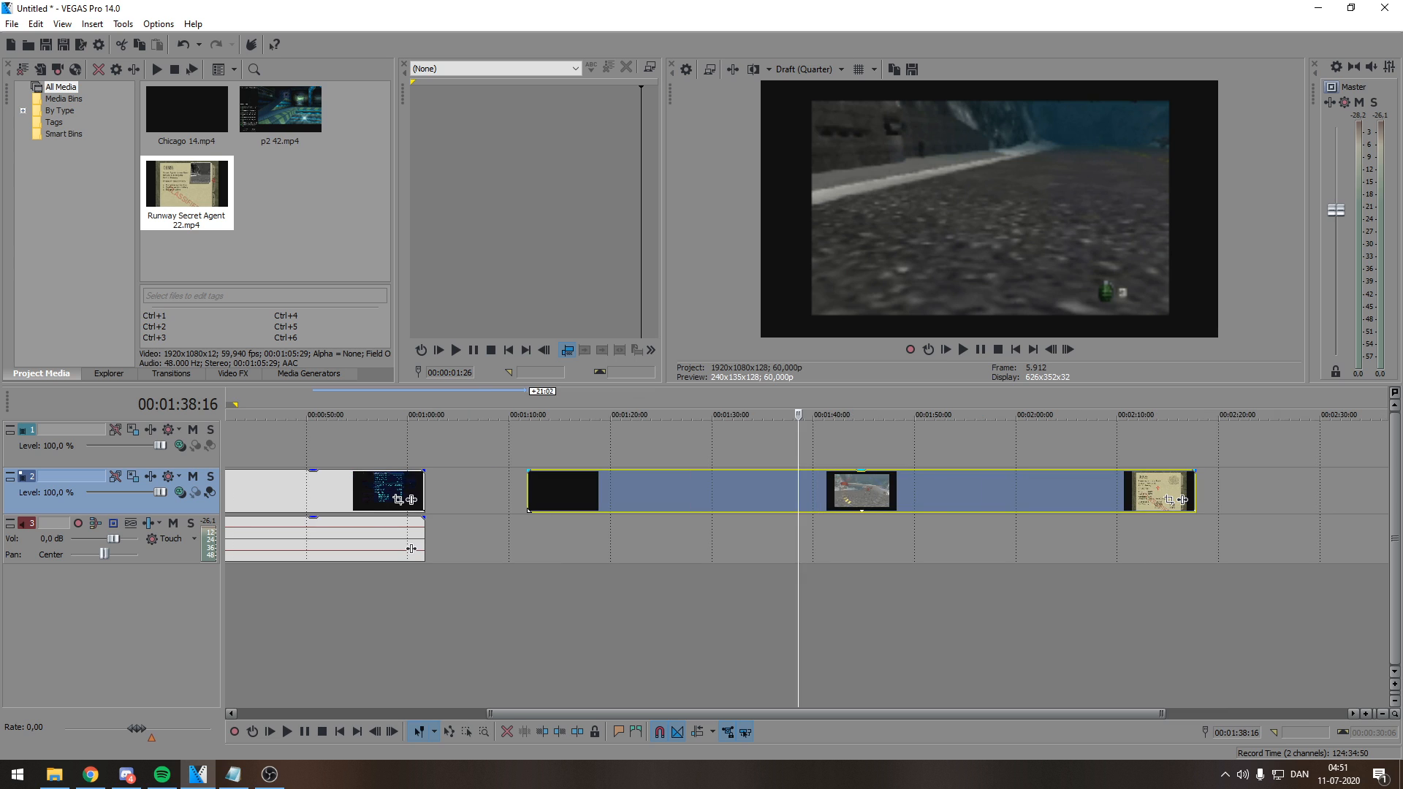
click(1182, 491)
scroll(1182, 491, up, 4)
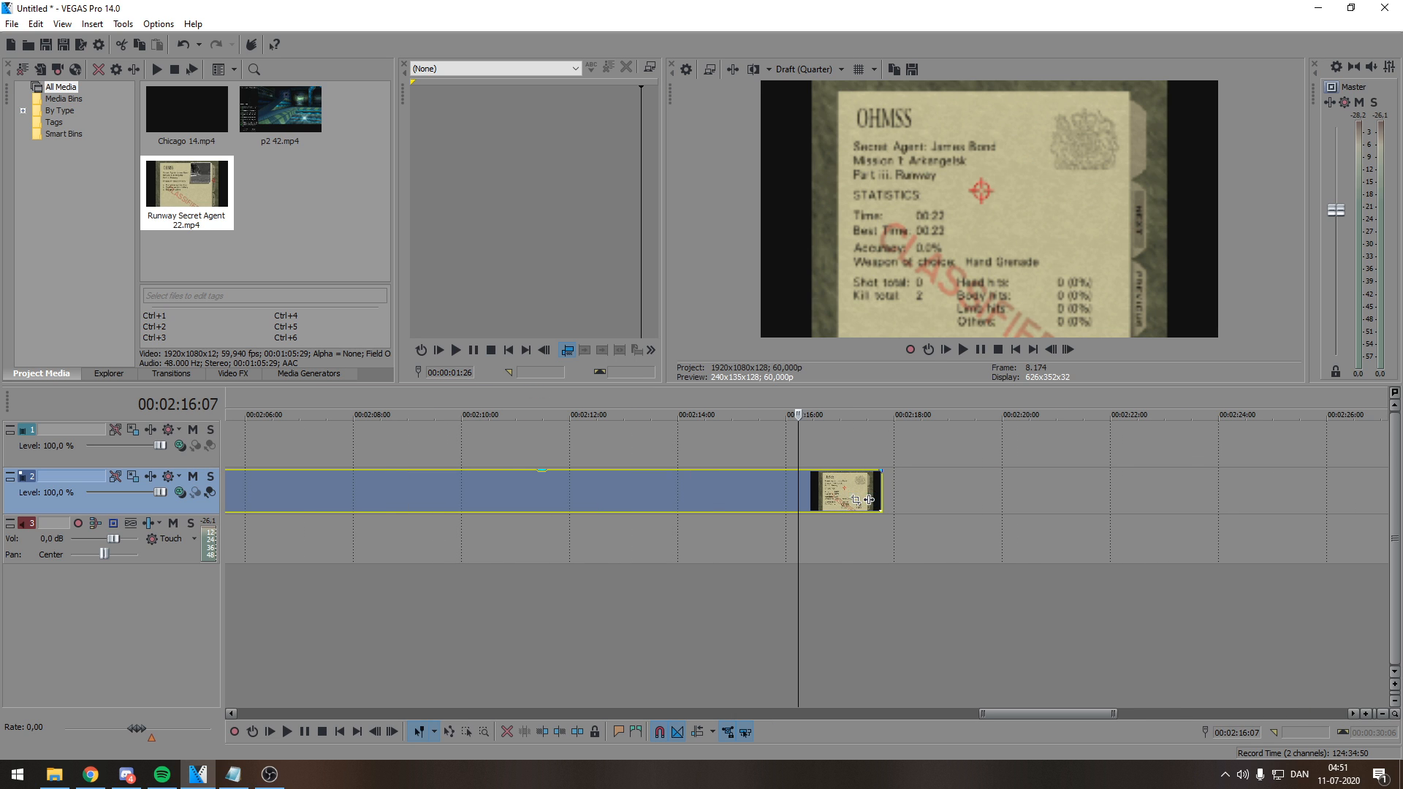
scroll(869, 500, down, 6)
scroll(869, 500, up, 1)
- Place the playhead at 00:01:48:11 in the Runway video and apply the VEGAS Black and White effect to that clip
click(453, 491)
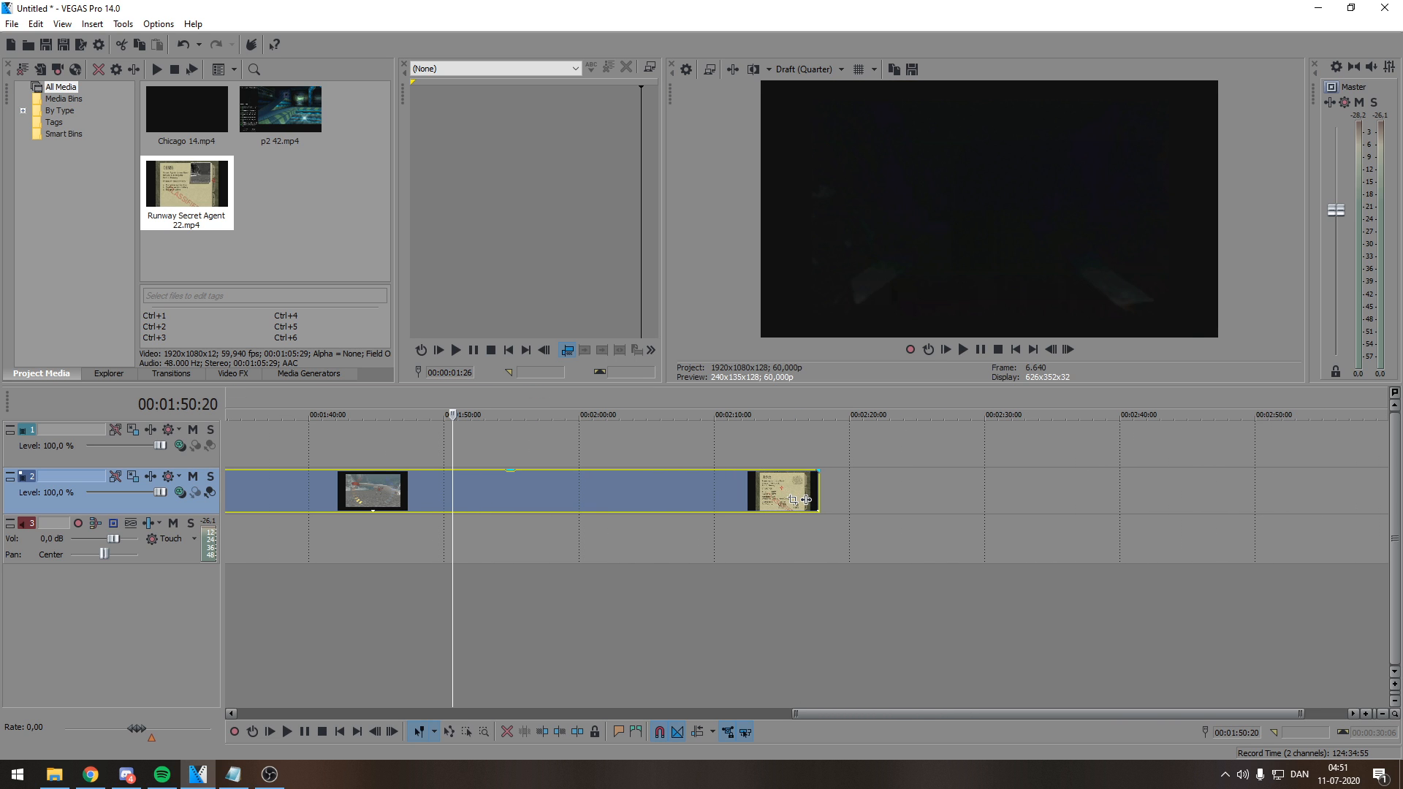
click(422, 491)
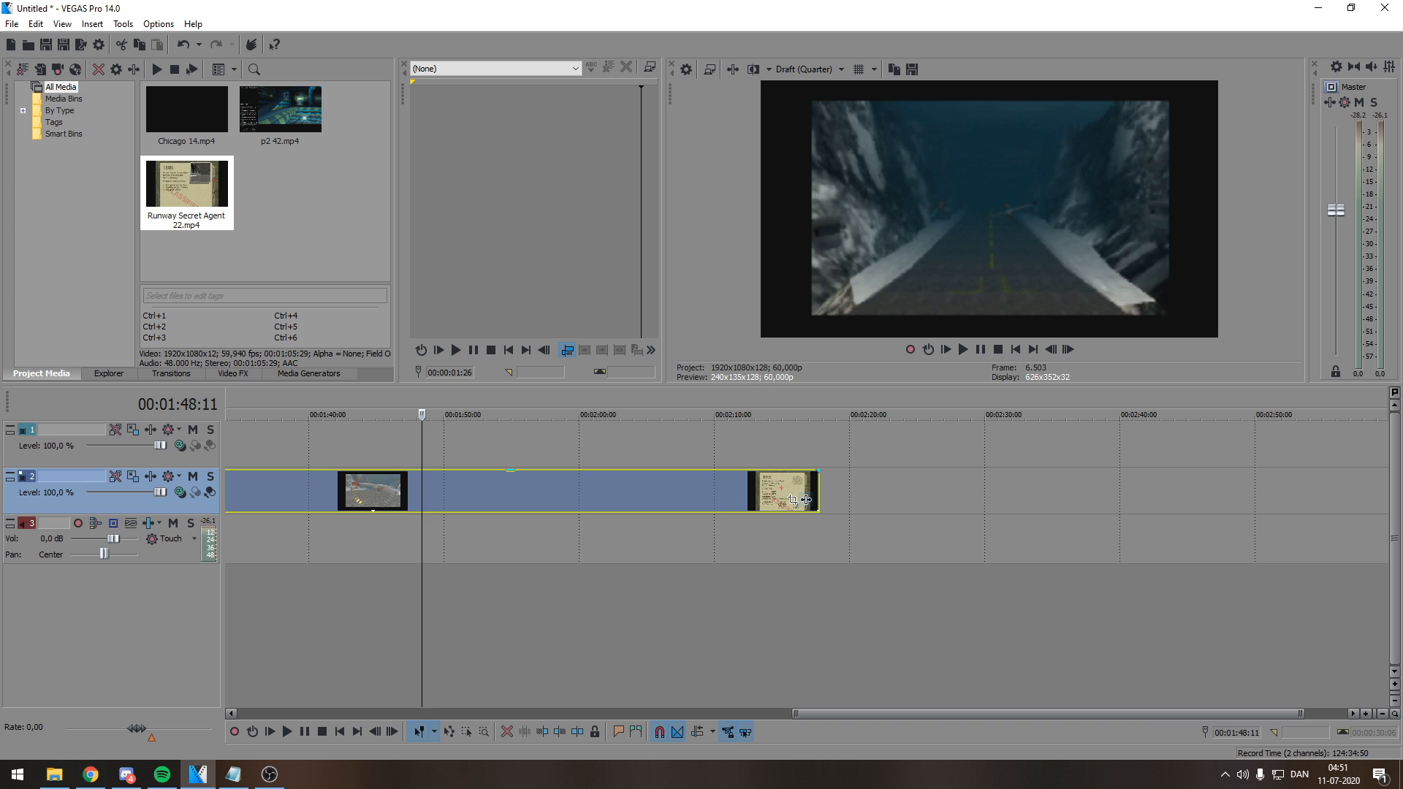
click(804, 500)
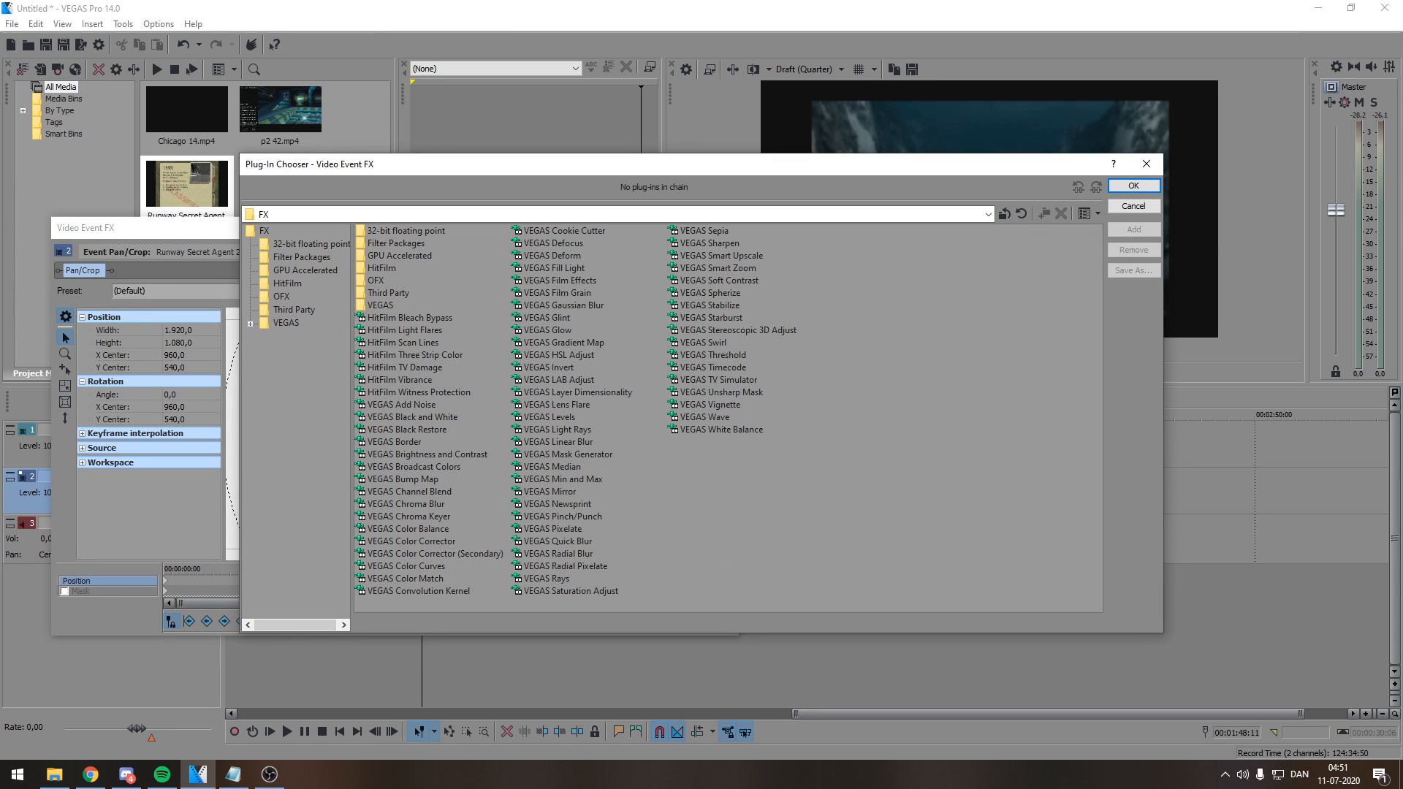
drag(773, 170, 859, 172)
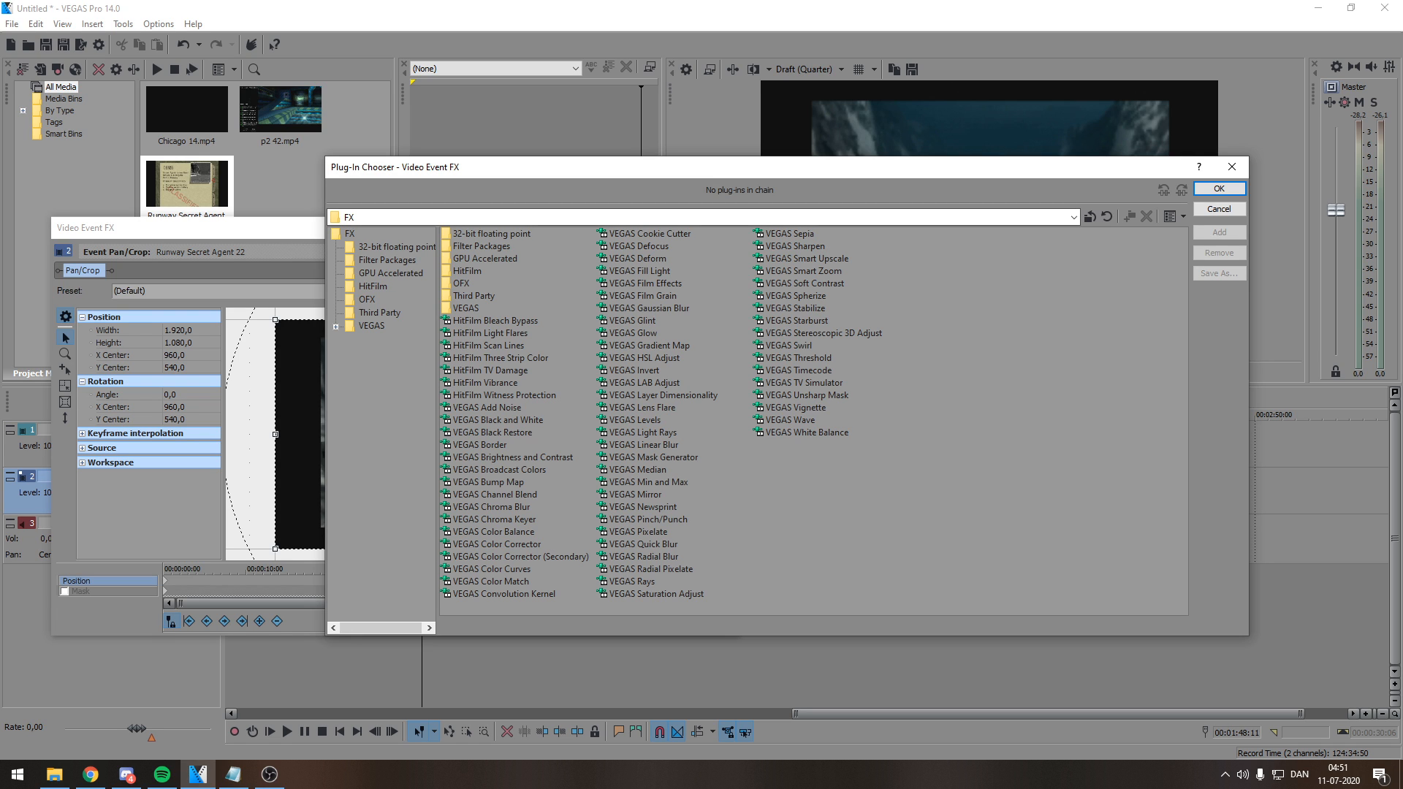
drag(806, 176, 759, 177)
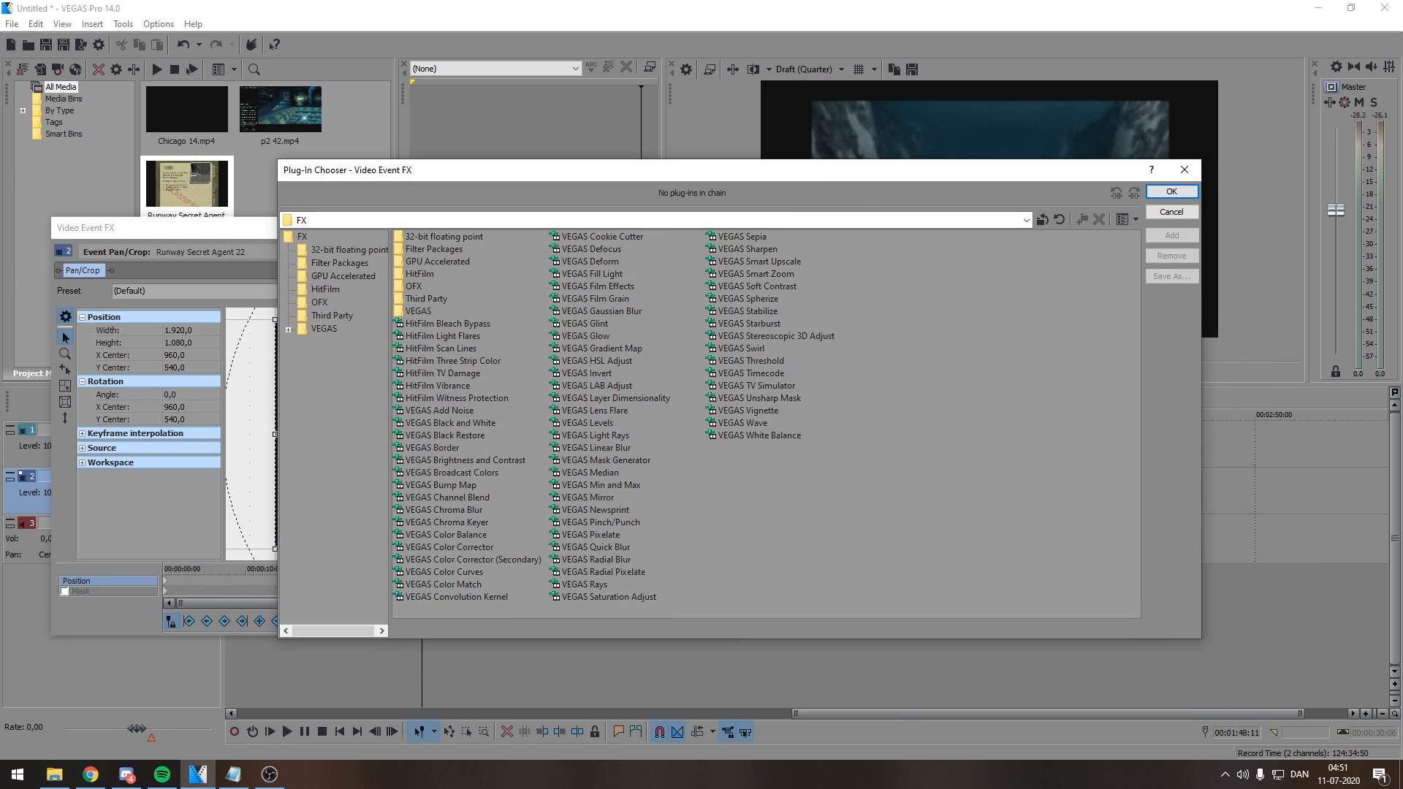
double_click(450, 423)
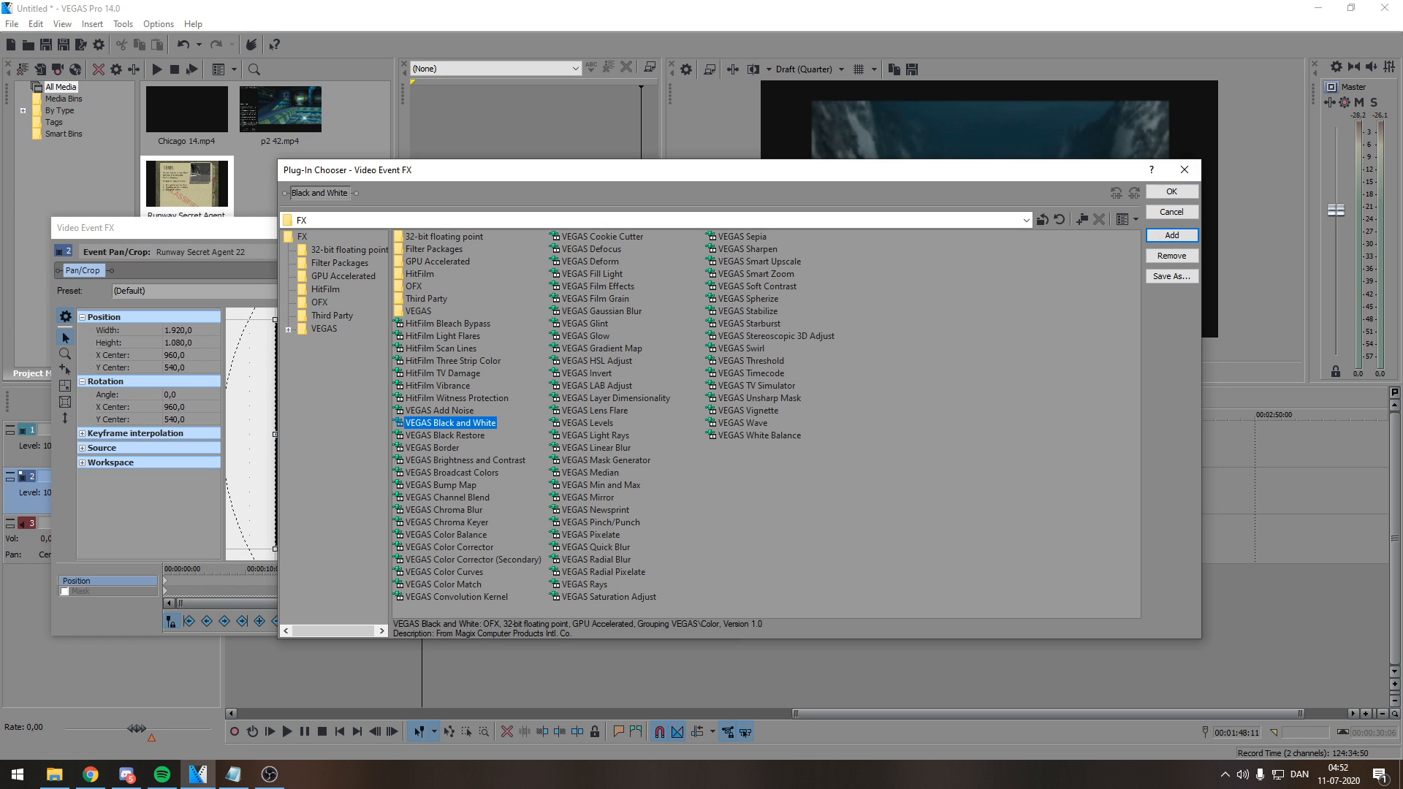
key(alt+Tab)
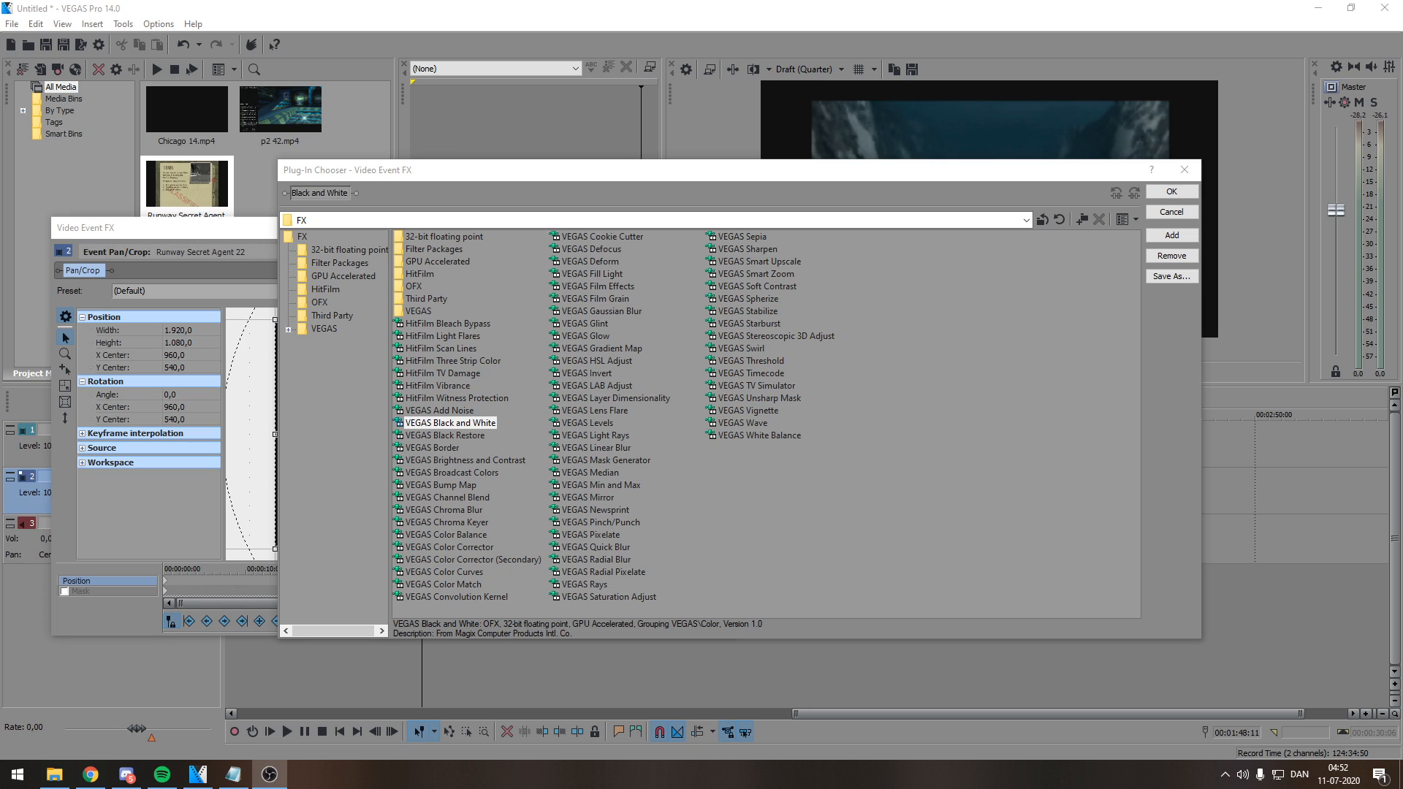
key(alt+Tab)
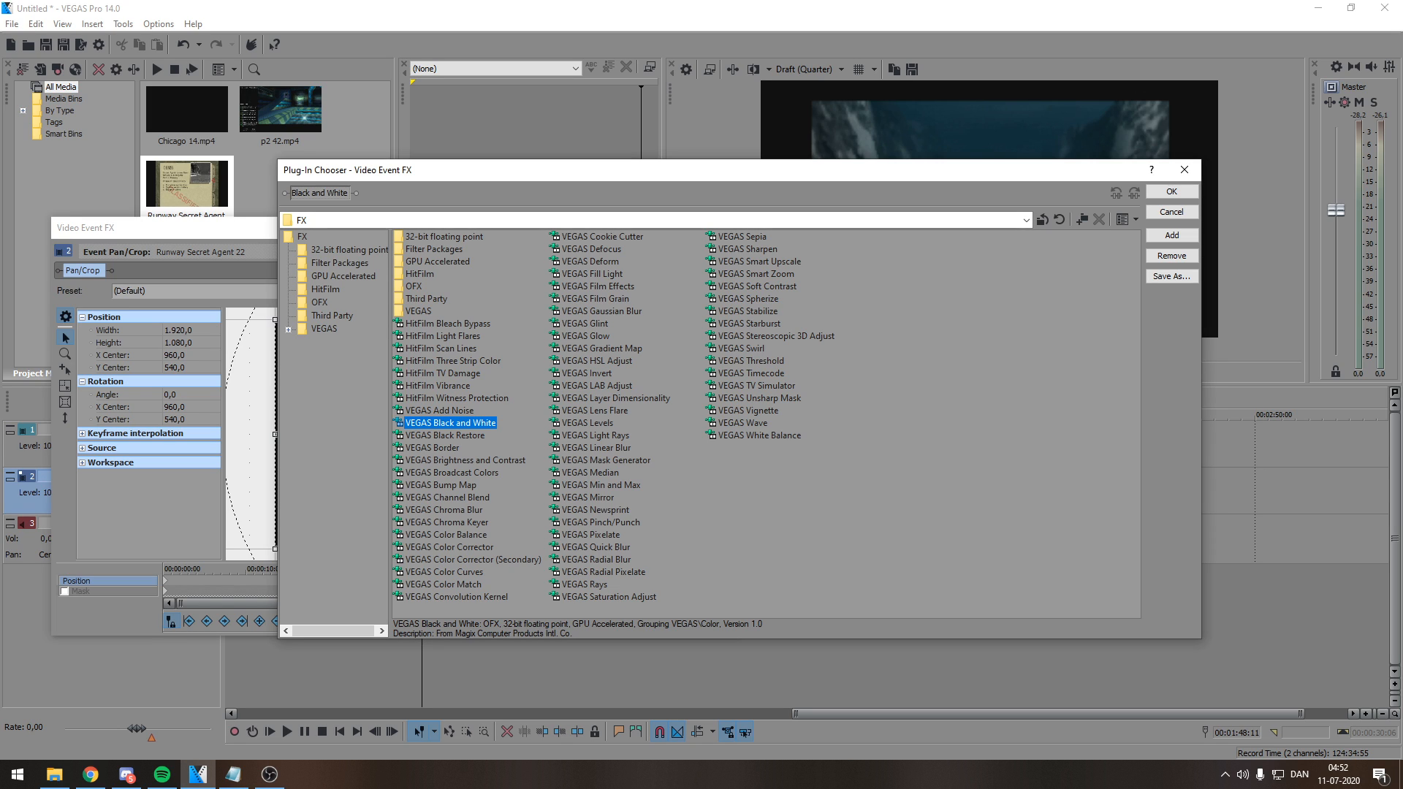
key(alt+Tab)
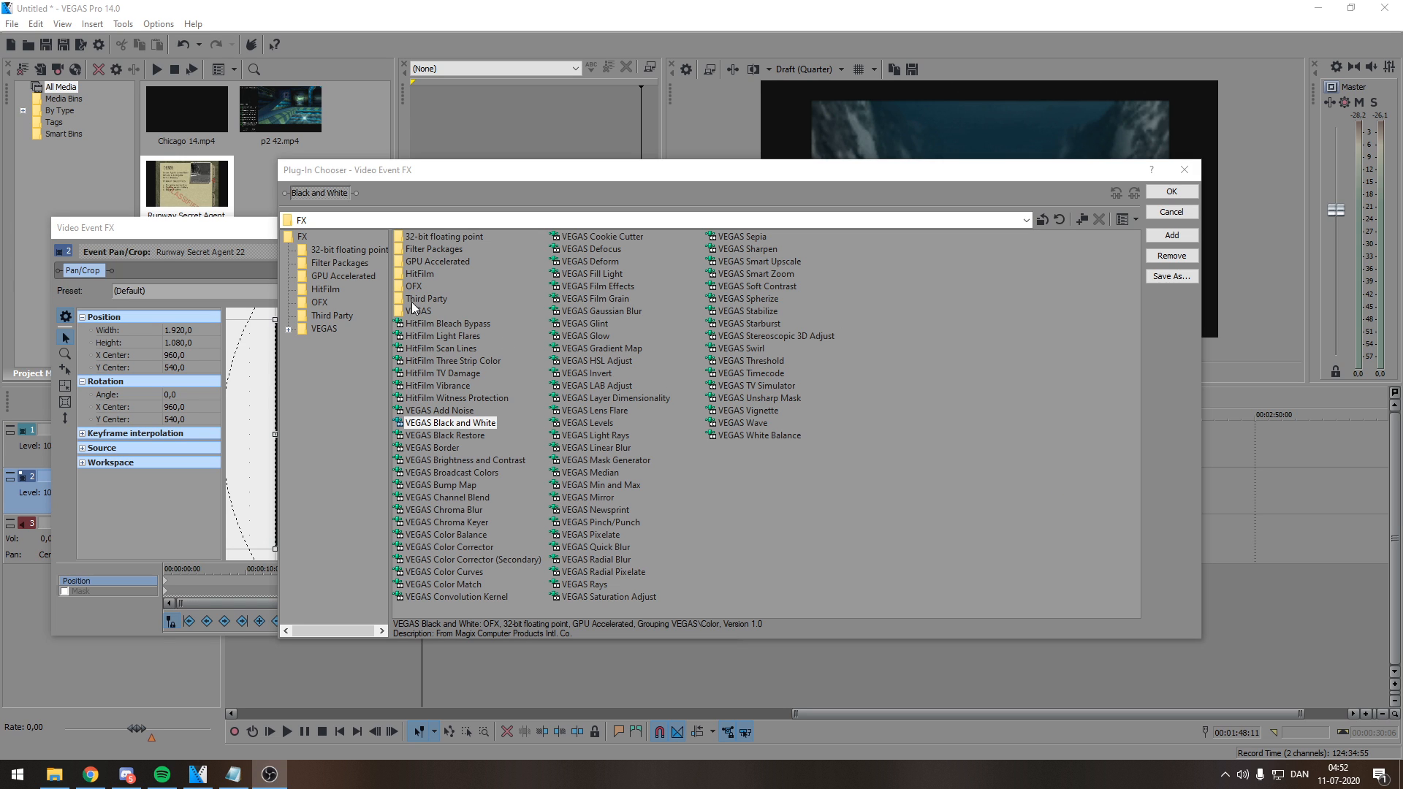
click(420, 191)
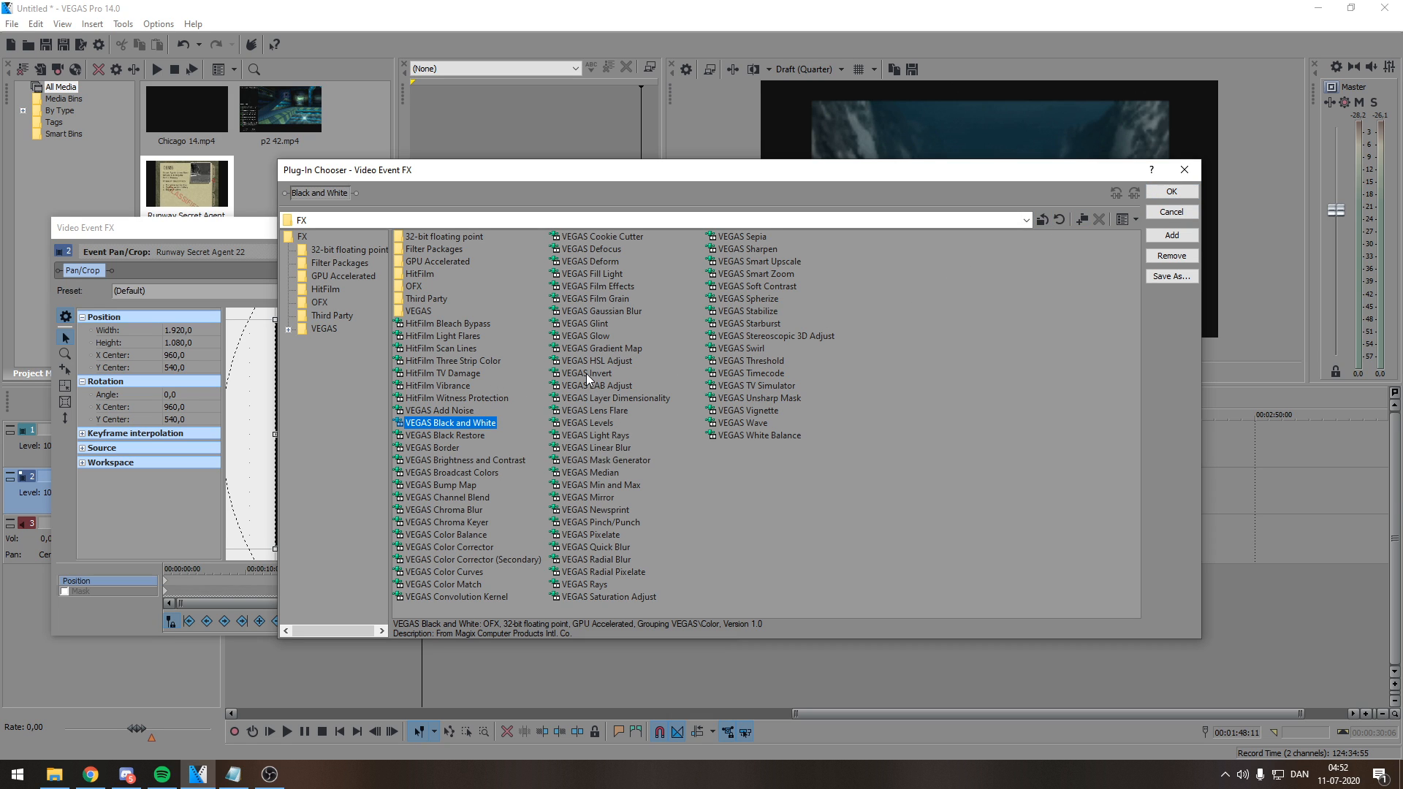
click(1166, 192)
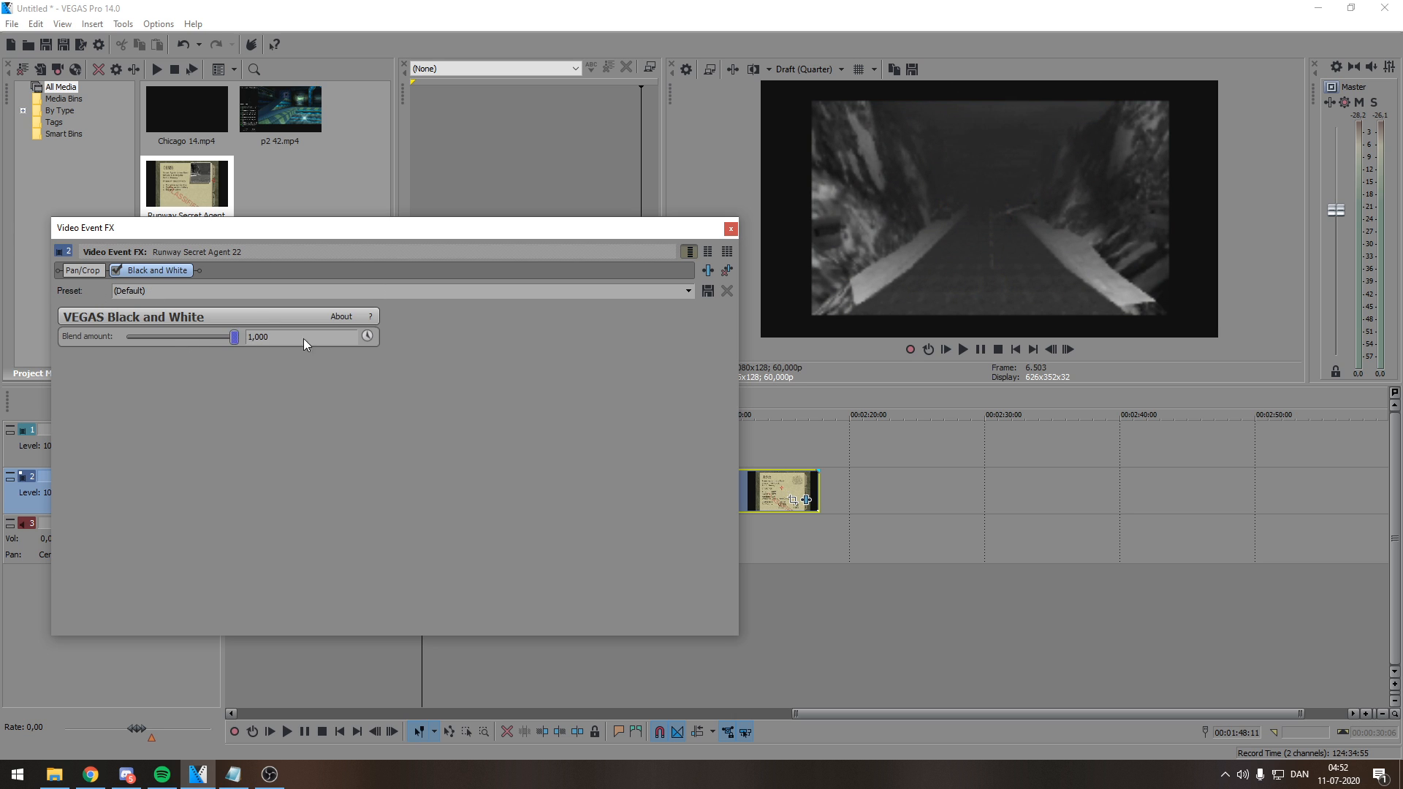
- Add the VEGAS Color Corrector to the Runway video's effect chain
click(709, 270)
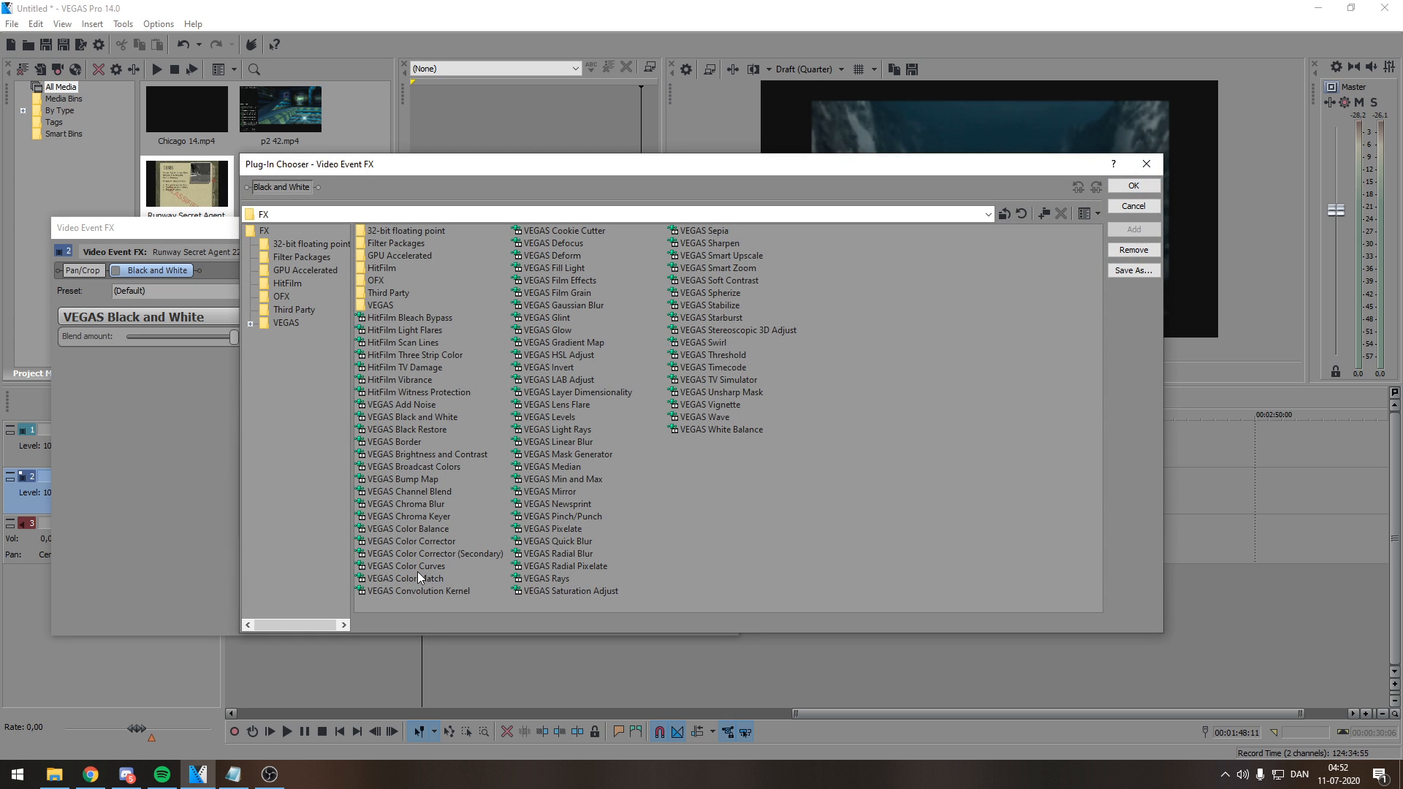
double_click(409, 540)
click(1133, 186)
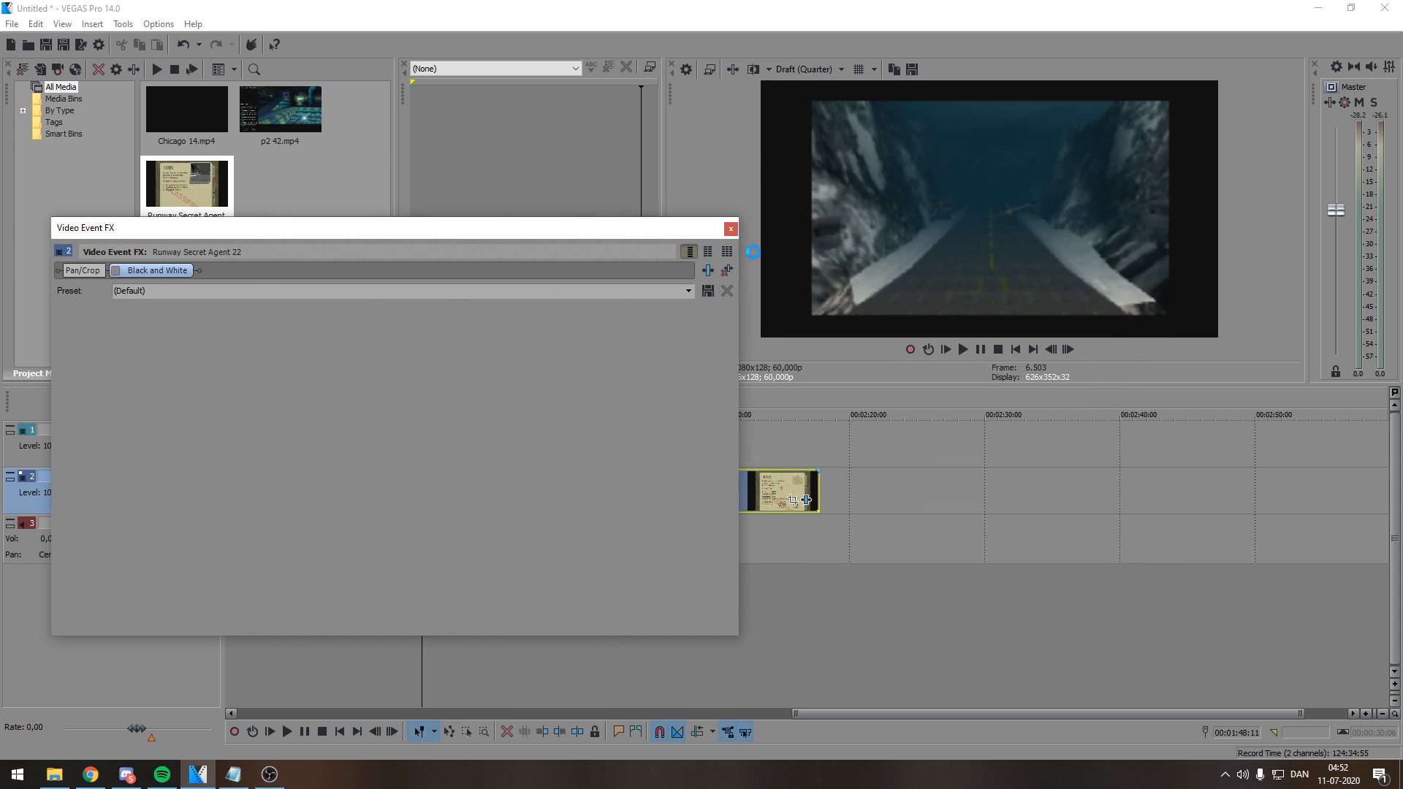
- Shift the Color Corrector's low tones to magenta at 53,56; 1,000, then disable the effect and close its settings
drag(246, 418, 272, 384)
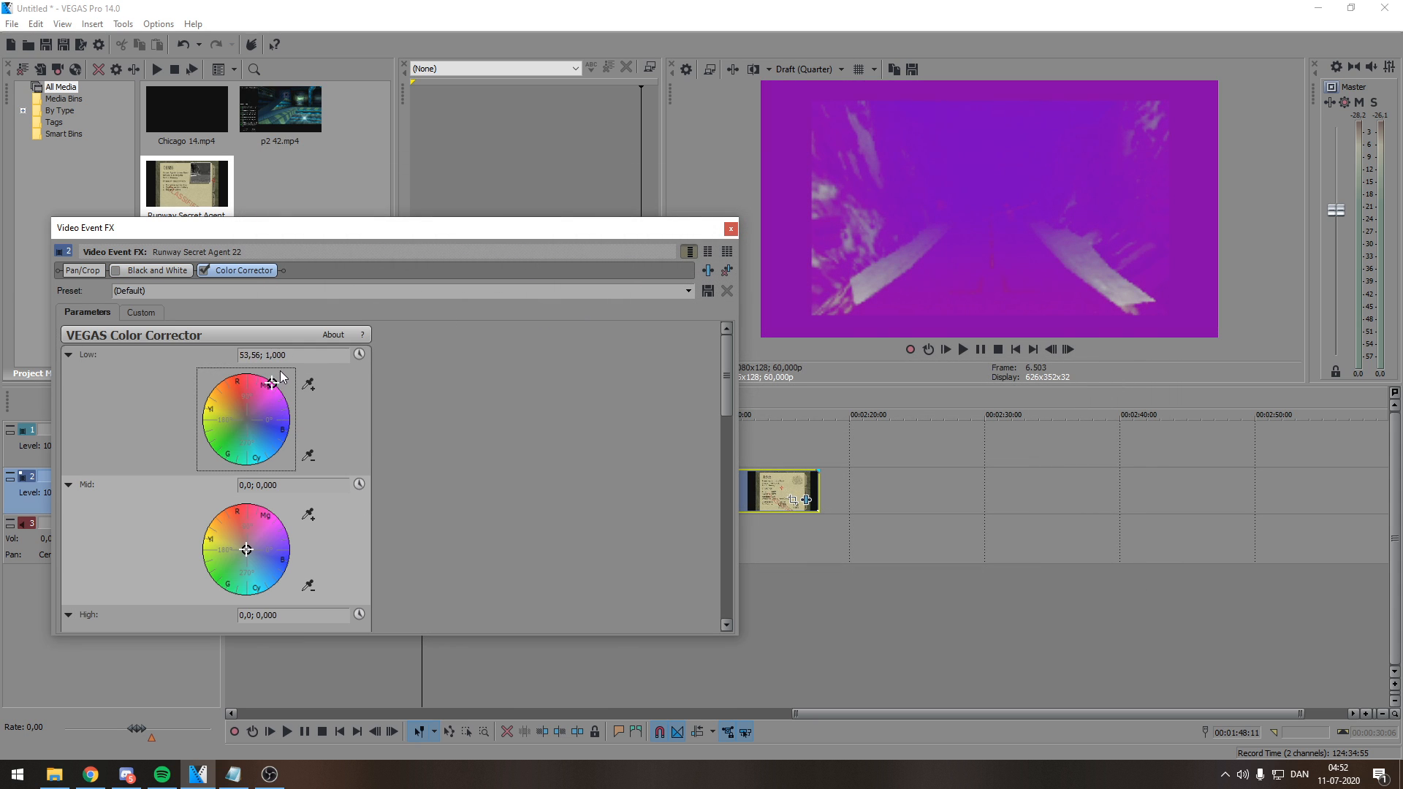
click(204, 270)
click(730, 229)
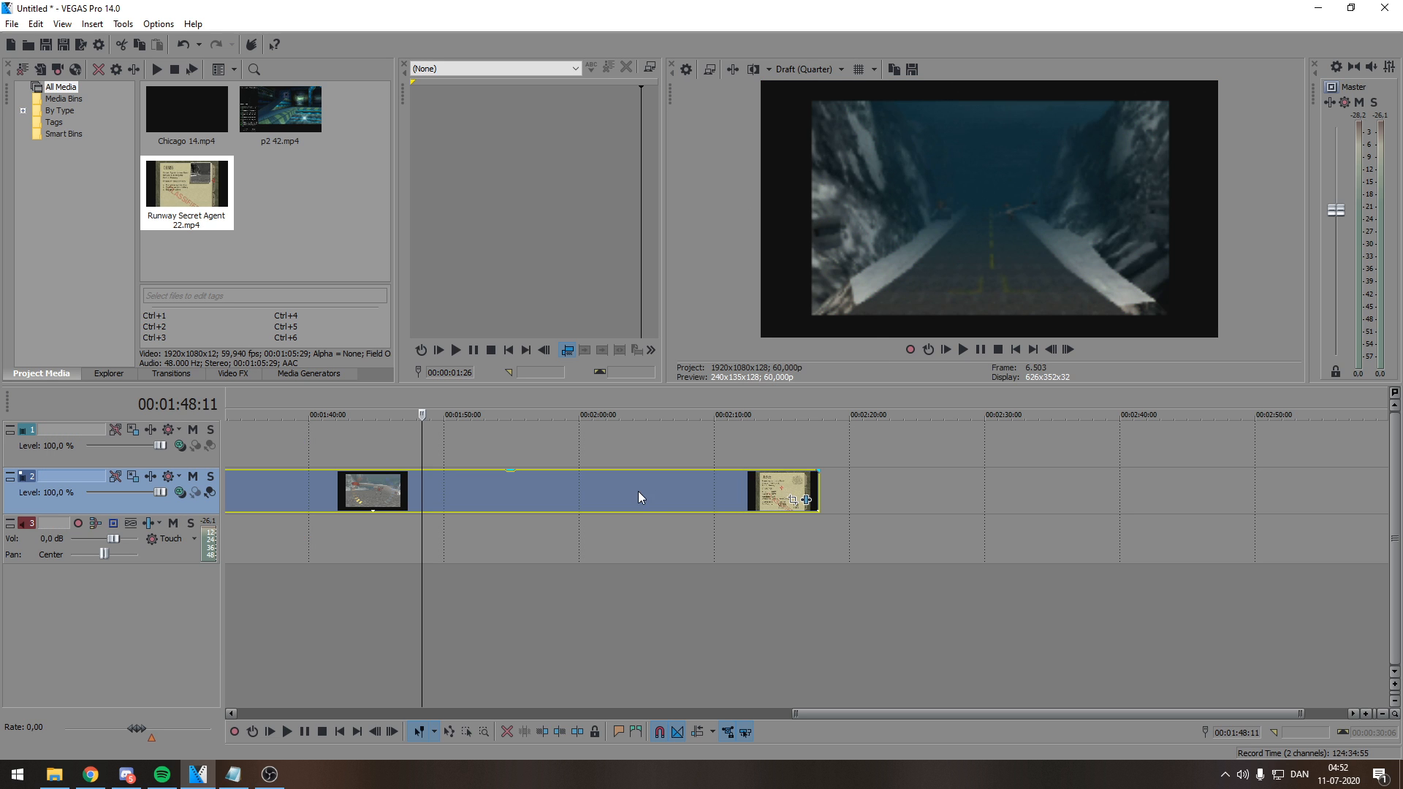
- Examine the audio plug-ins available for the Chicago 14 audio clip, such as ExpressFX Chorus and Reverb, without adding any
scroll(638, 491, down, 3)
click(550, 534)
scroll(550, 527, up, 4)
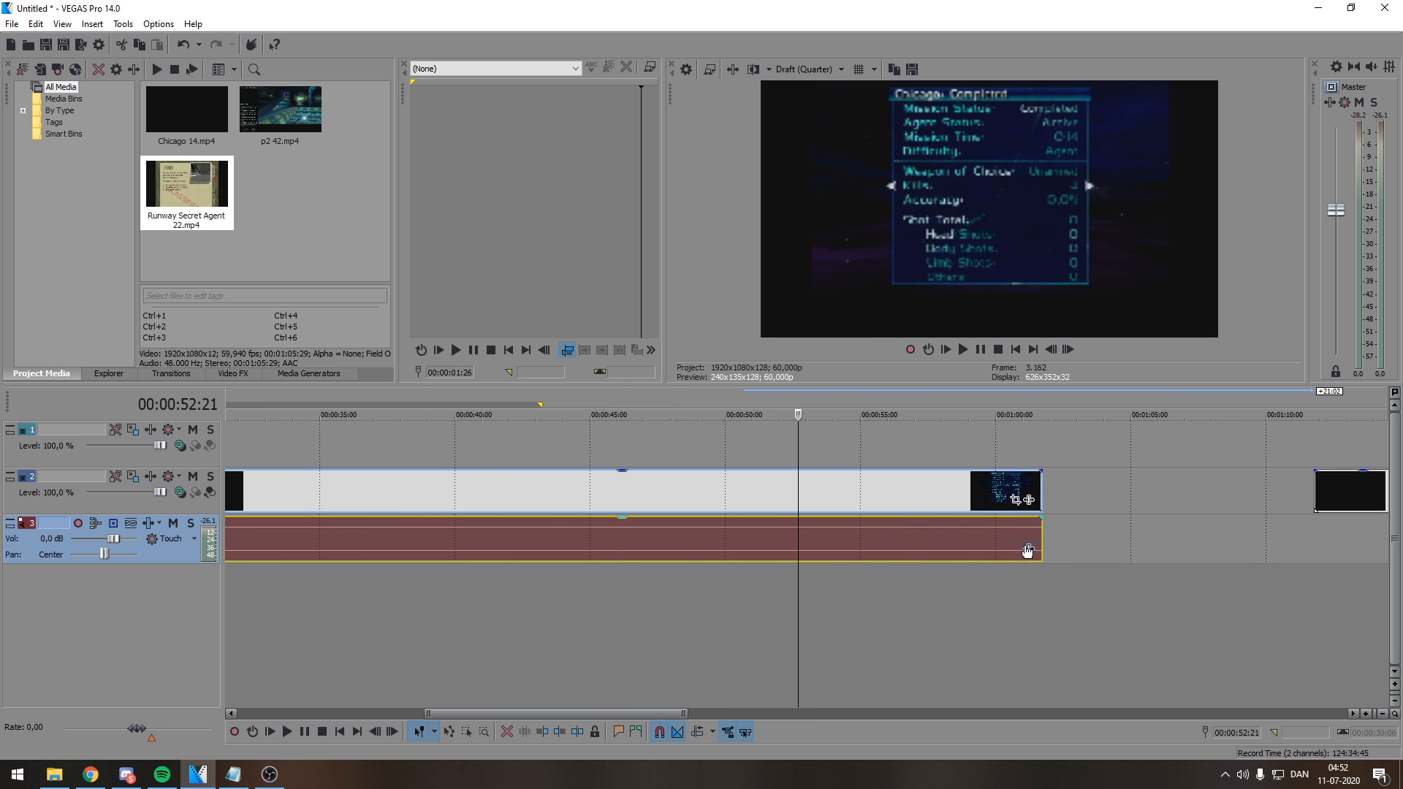
click(1027, 551)
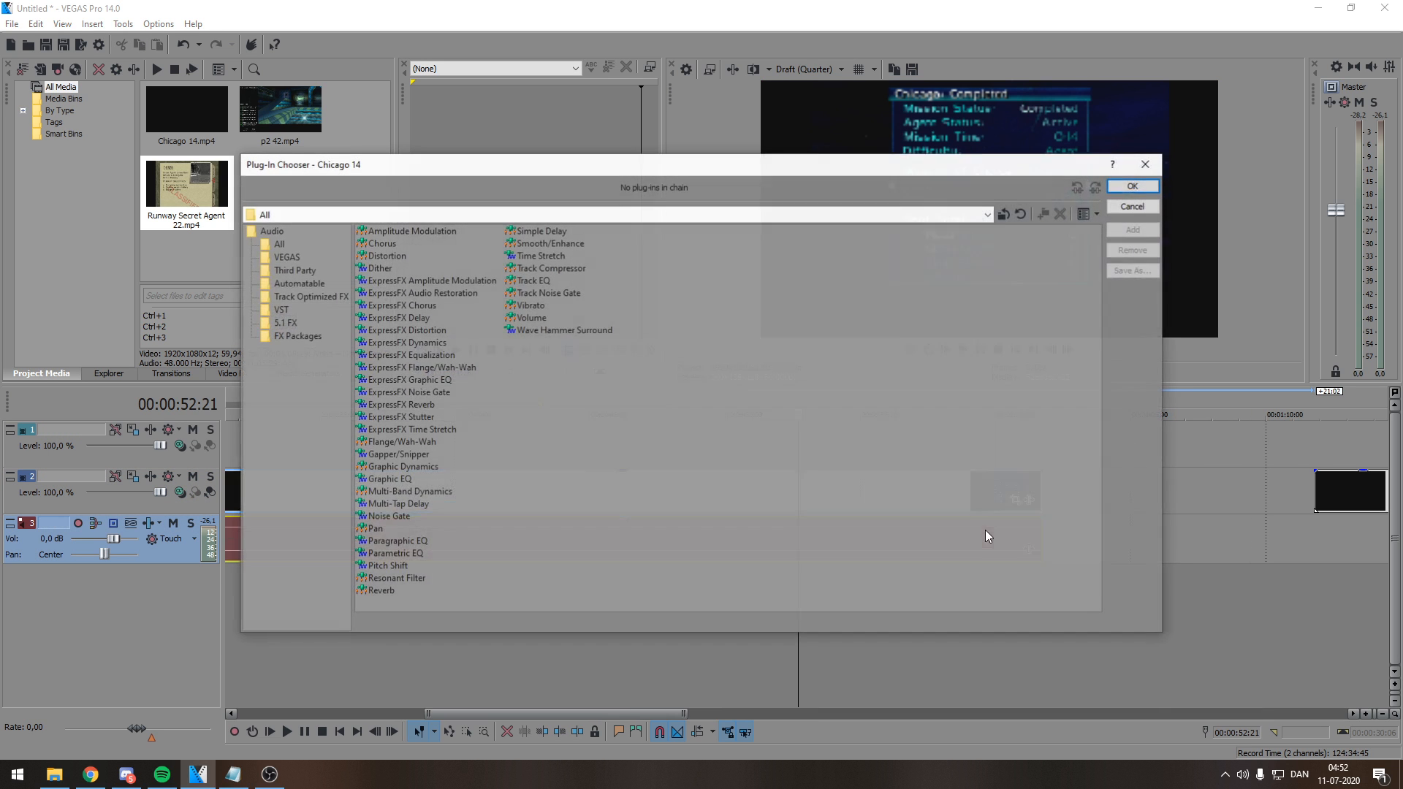
click(430, 355)
click(431, 331)
click(423, 307)
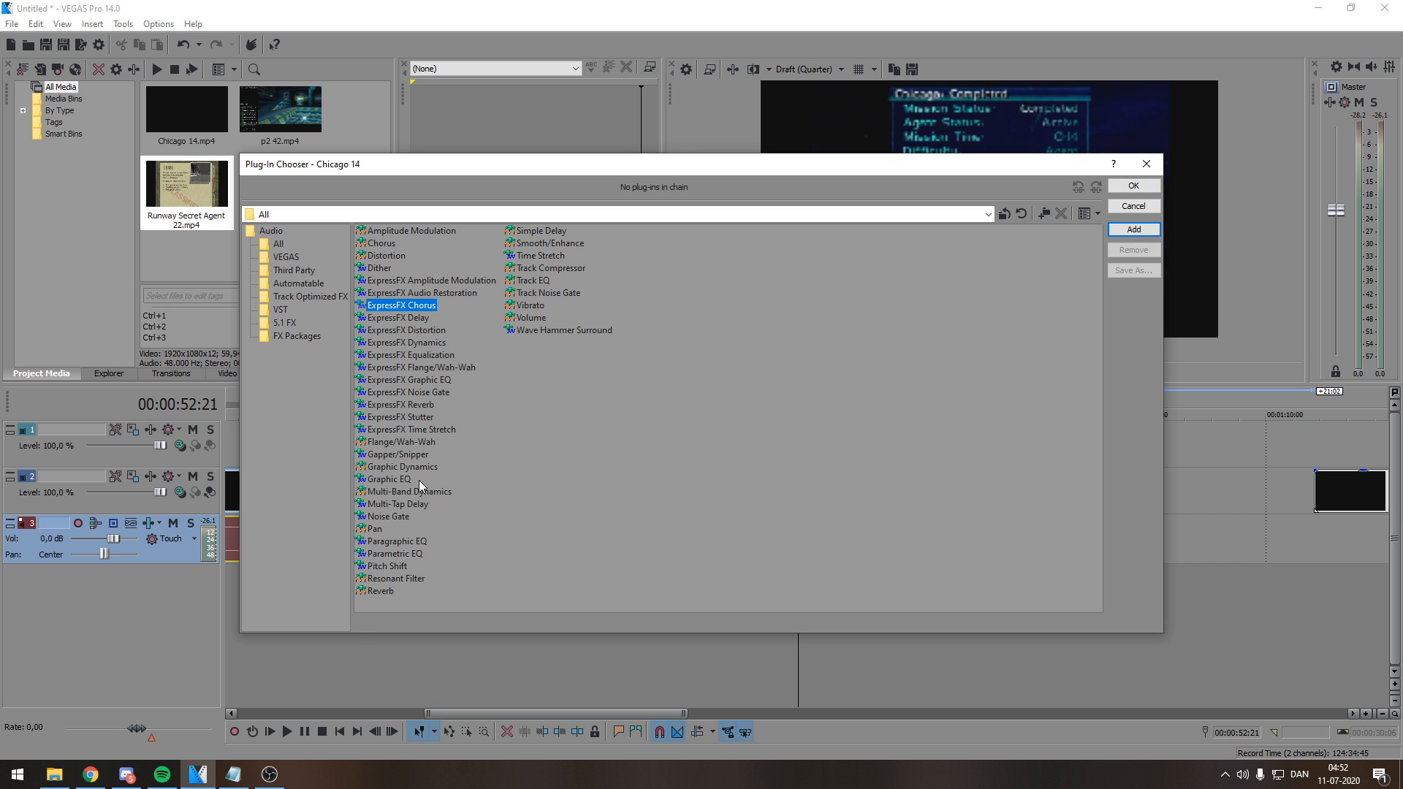
click(388, 589)
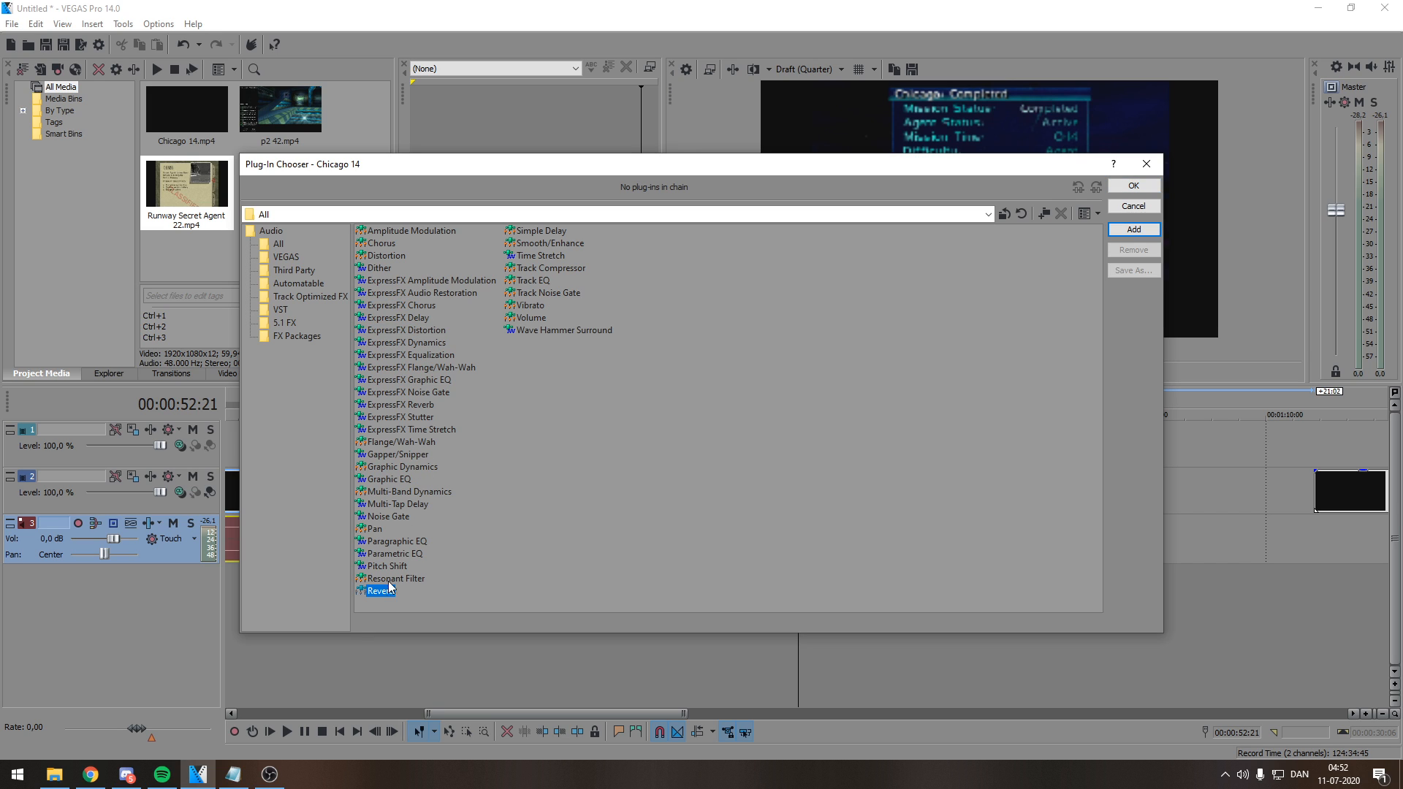
click(377, 518)
click(1133, 208)
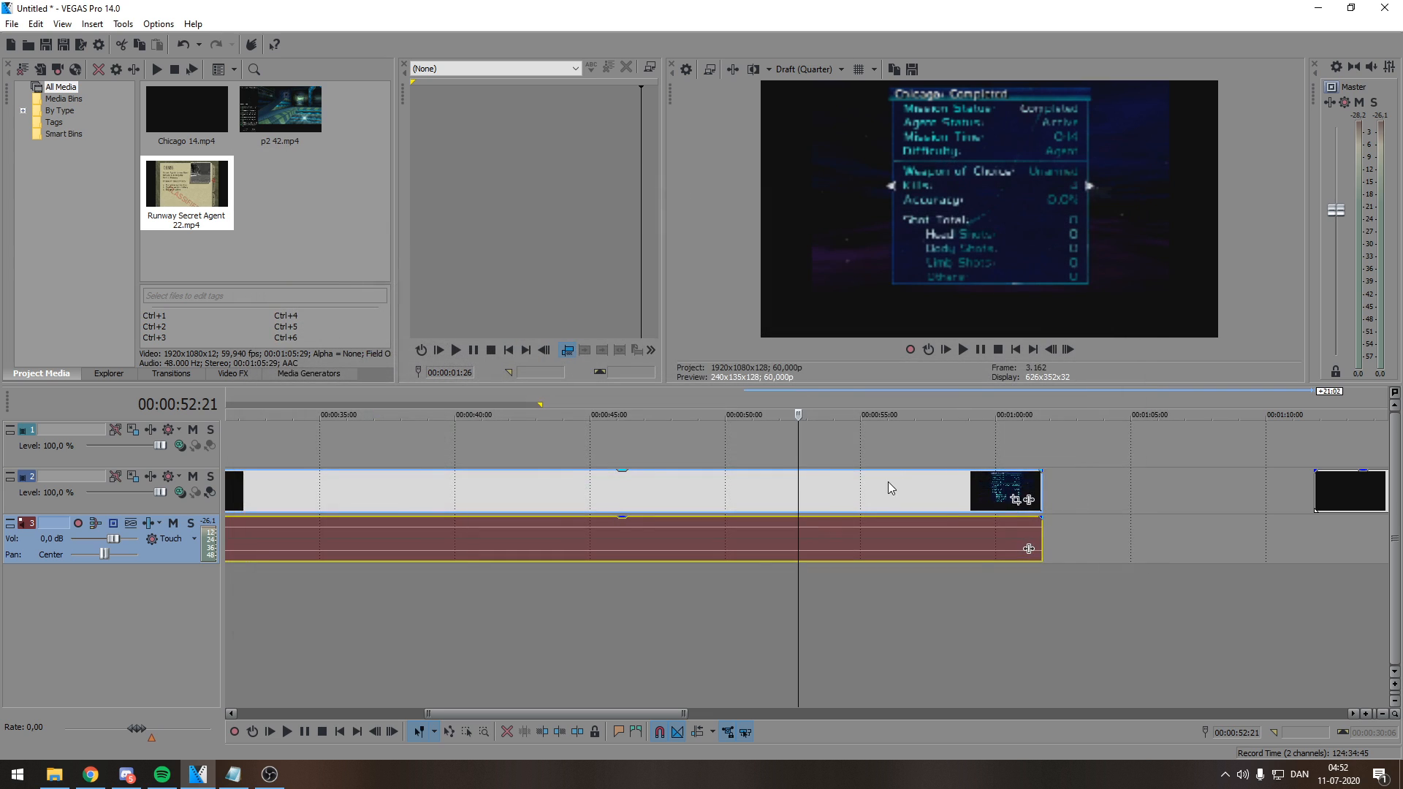
scroll(887, 481, down, 5)
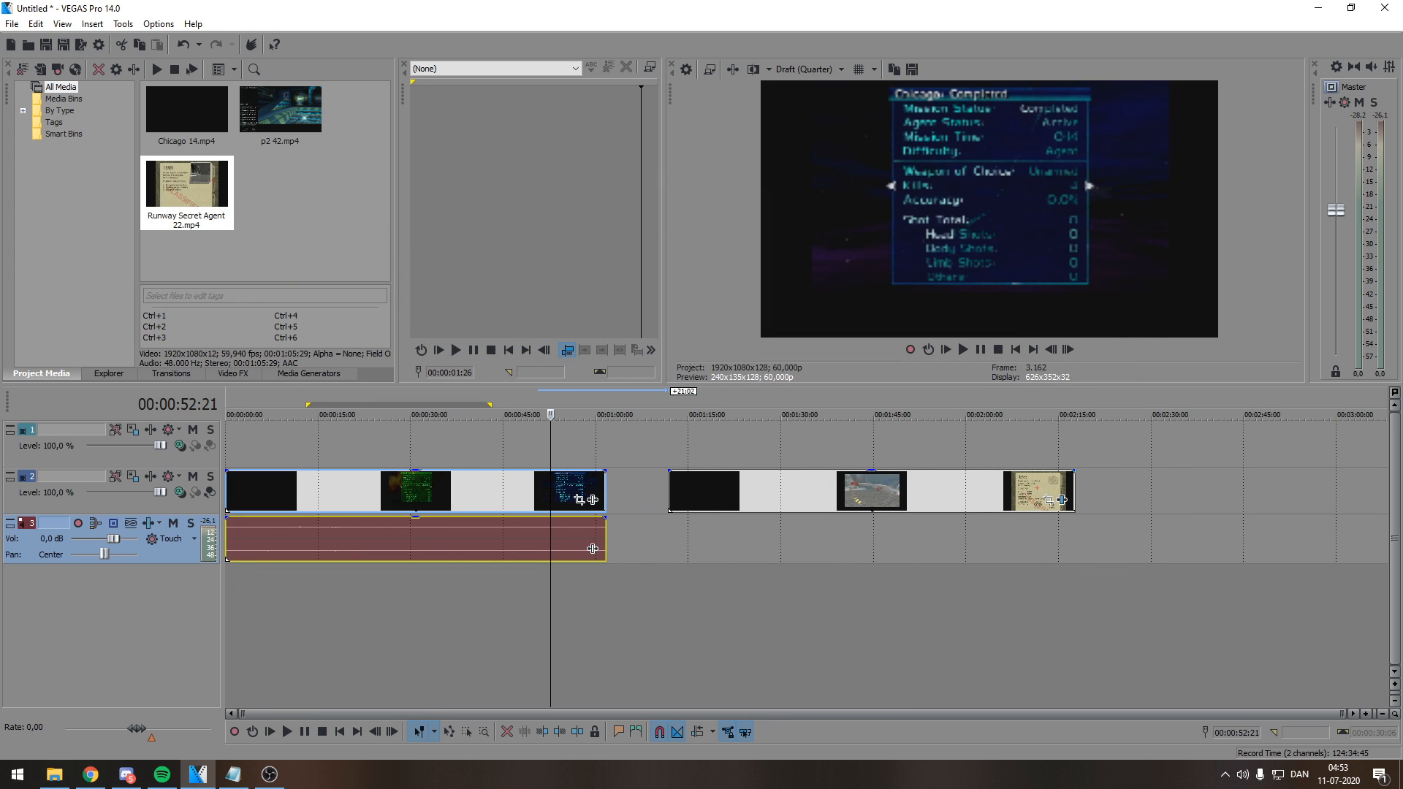
- Select the Runway video and place the playhead at its start
key(alt+Tab)
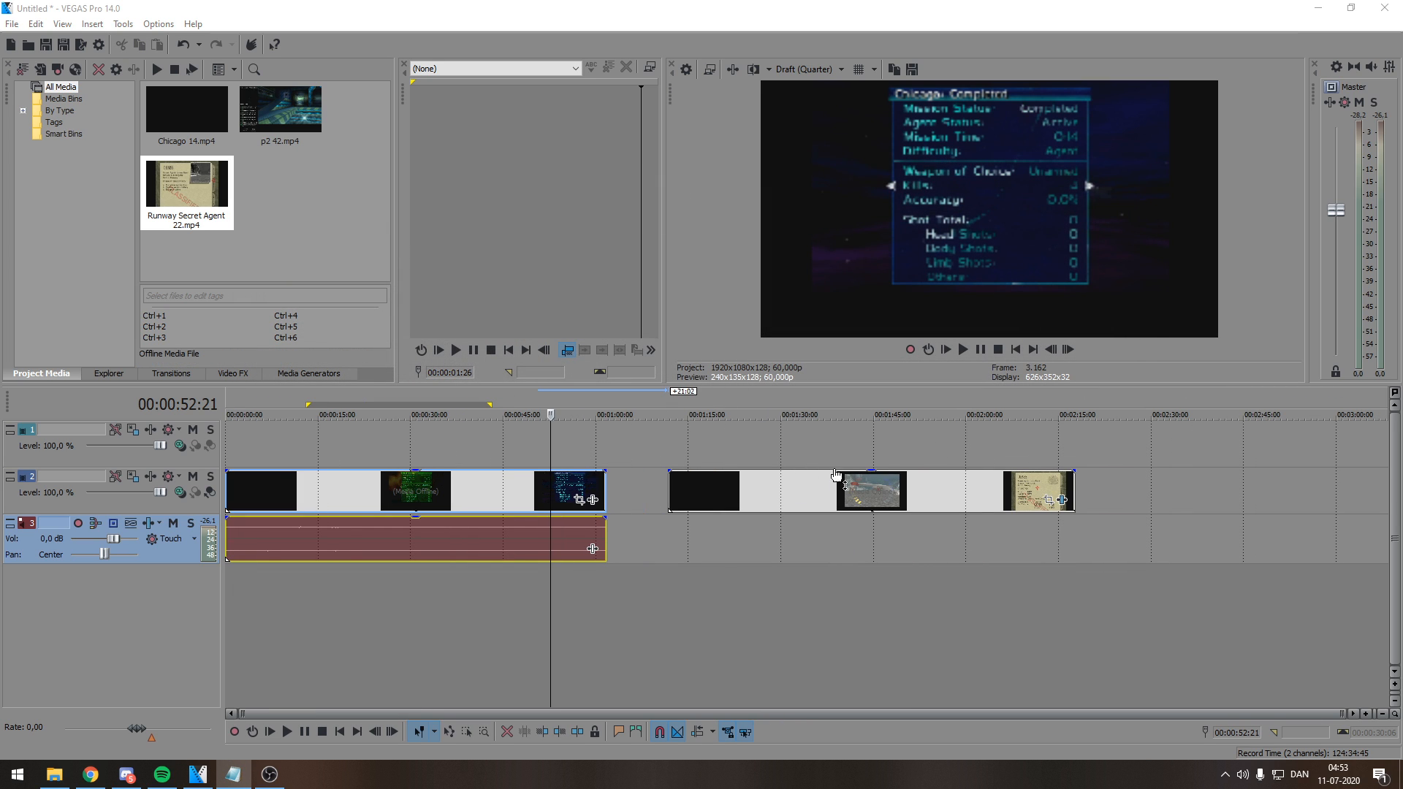
click(772, 500)
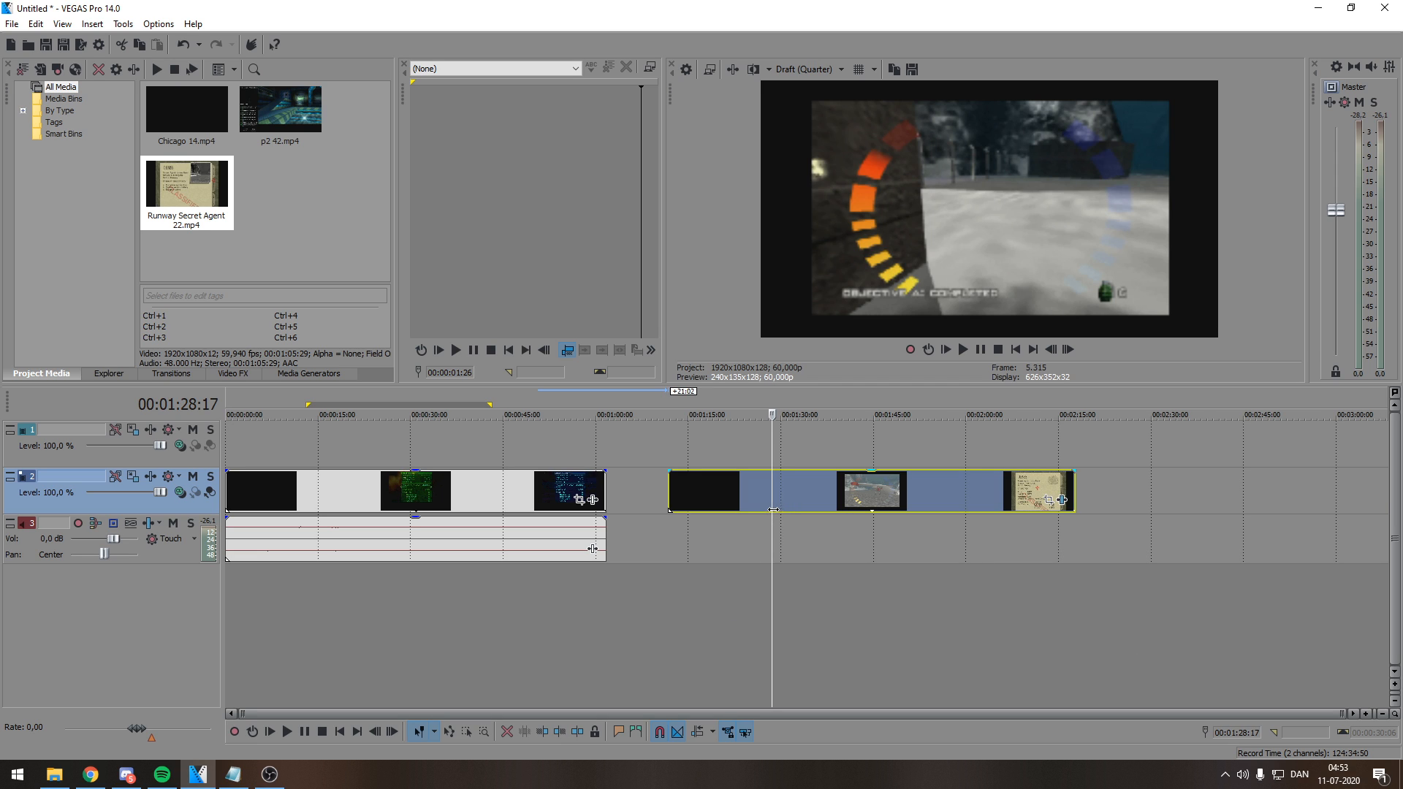
click(669, 503)
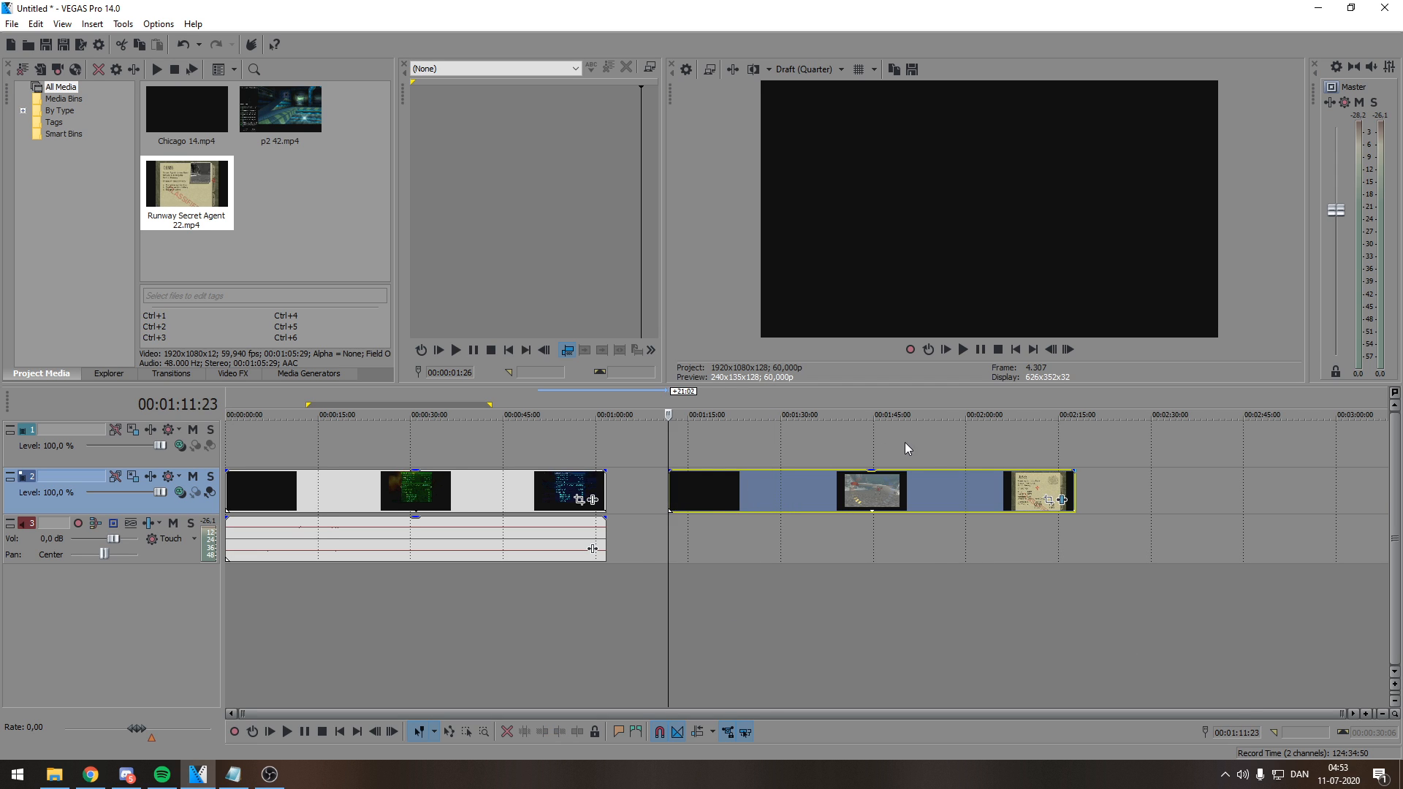
- Play the Runway video from its start and pause at about 00:01:30:12
scroll(905, 443, up, 1)
click(961, 349)
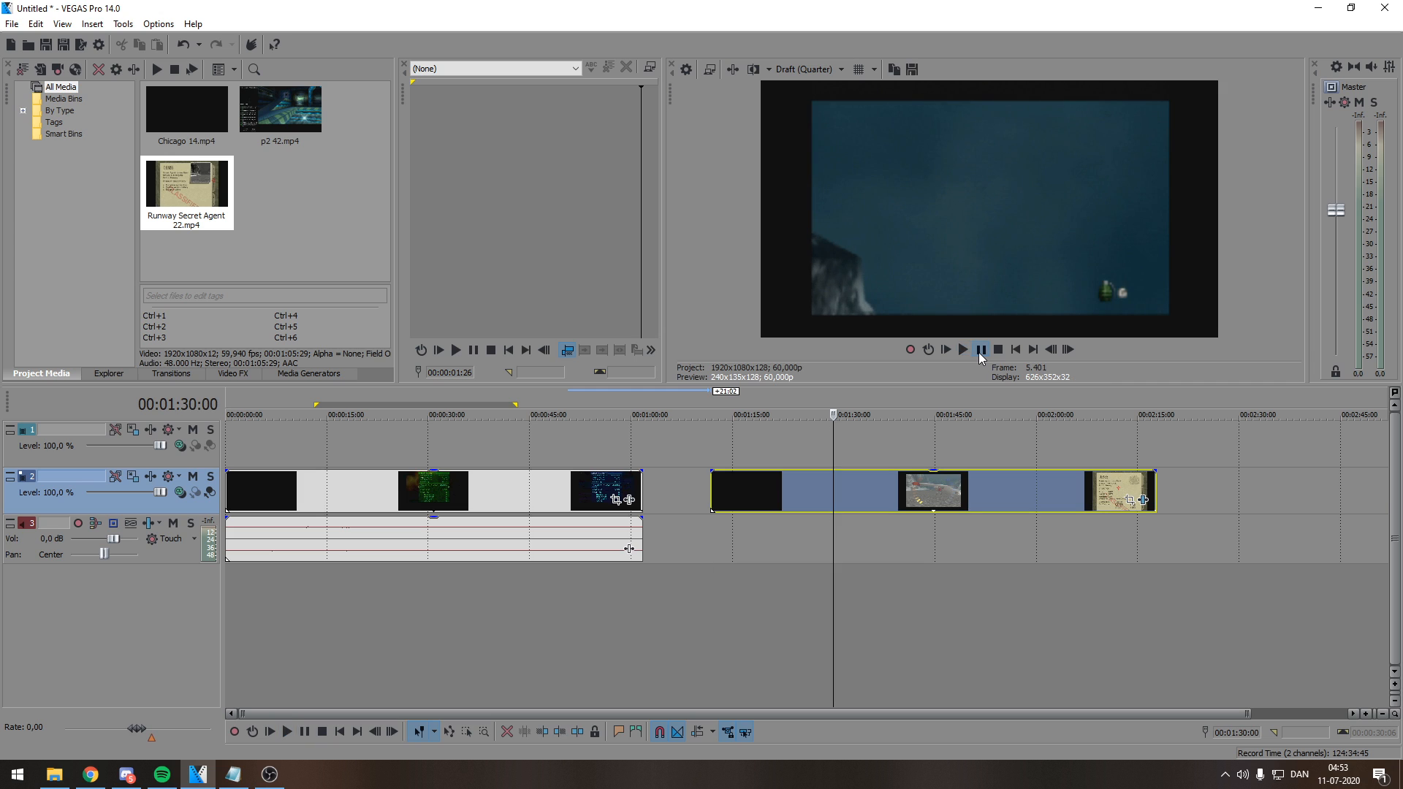
click(980, 350)
- Insert a Velocity envelope on the Runway video
scroll(877, 497, up, 2)
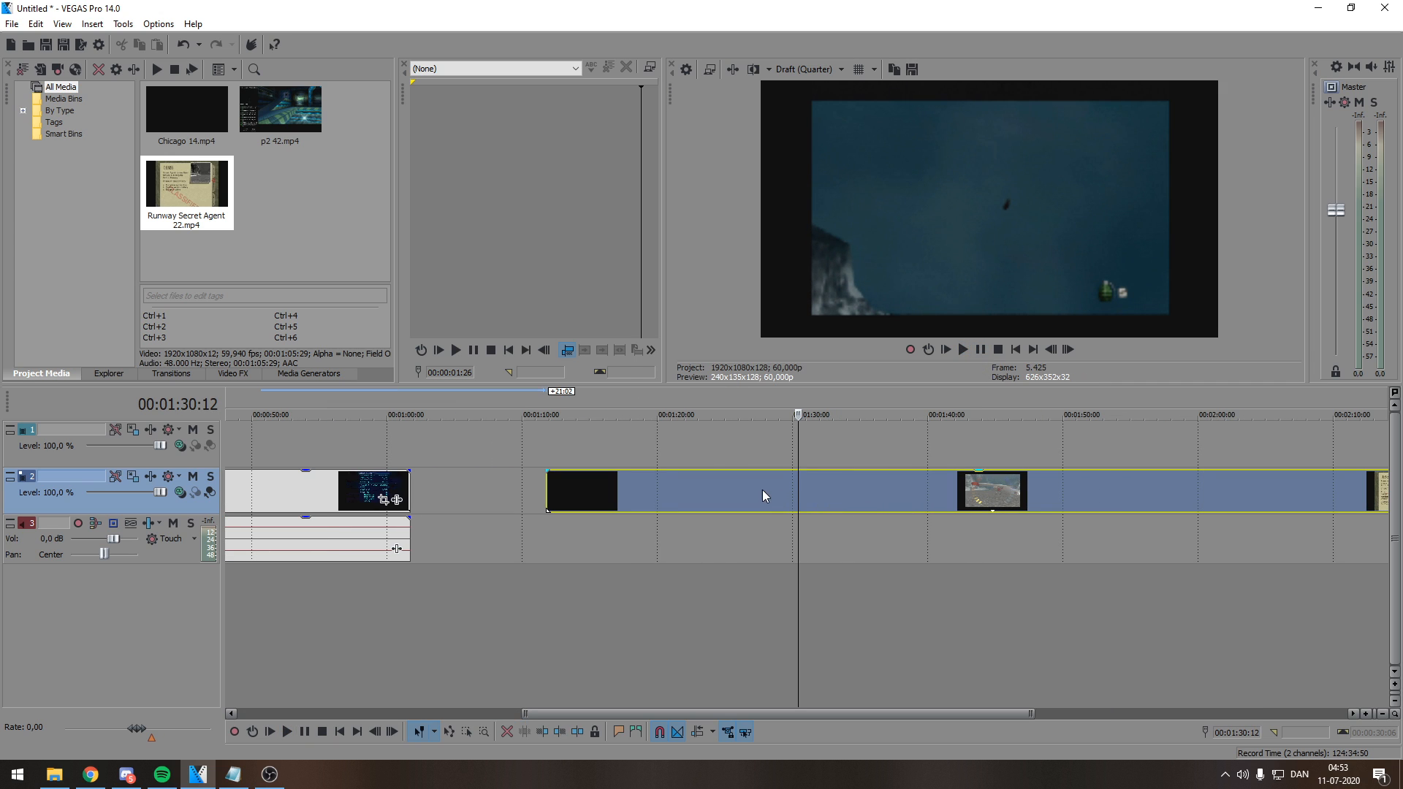
right_click(804, 500)
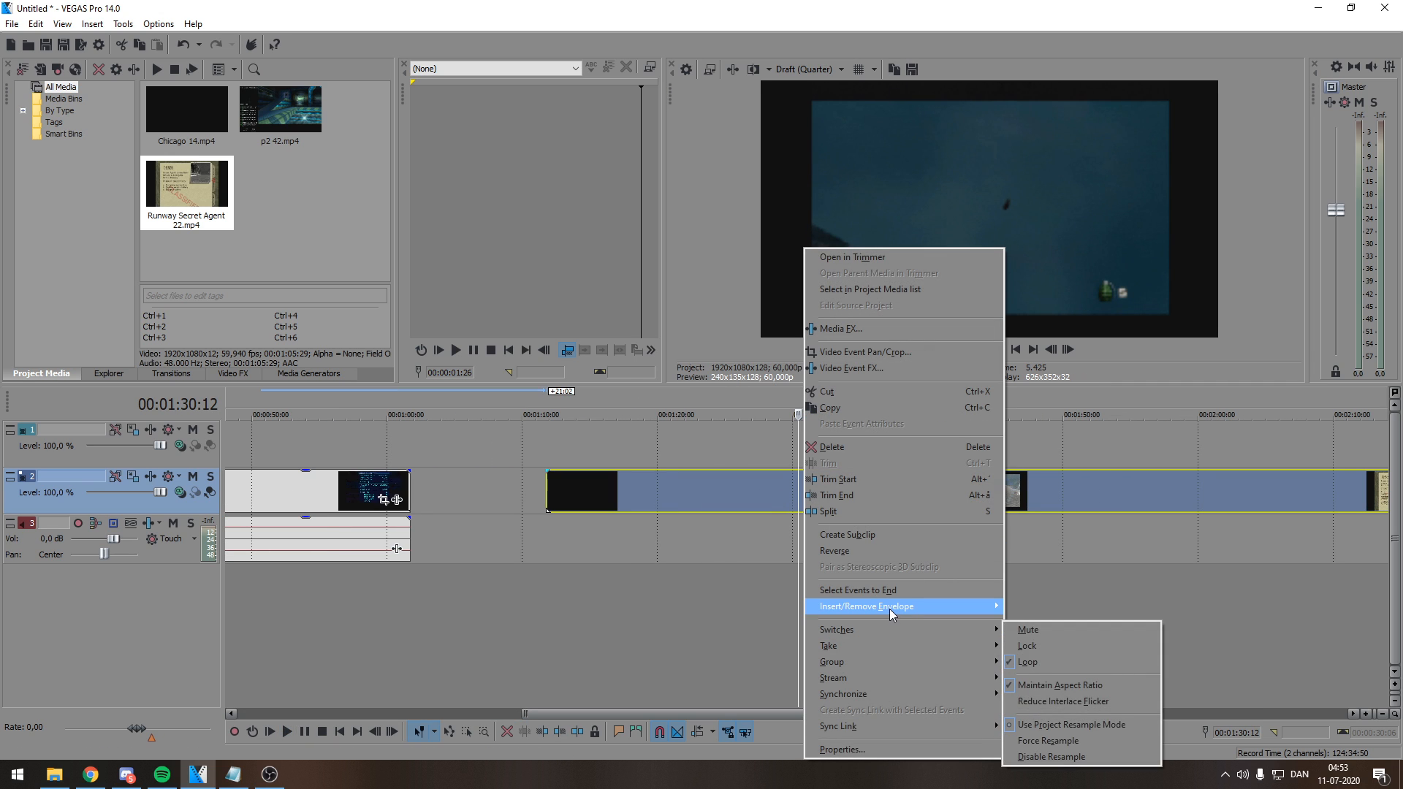
mouse_move(889, 607)
click(1060, 606)
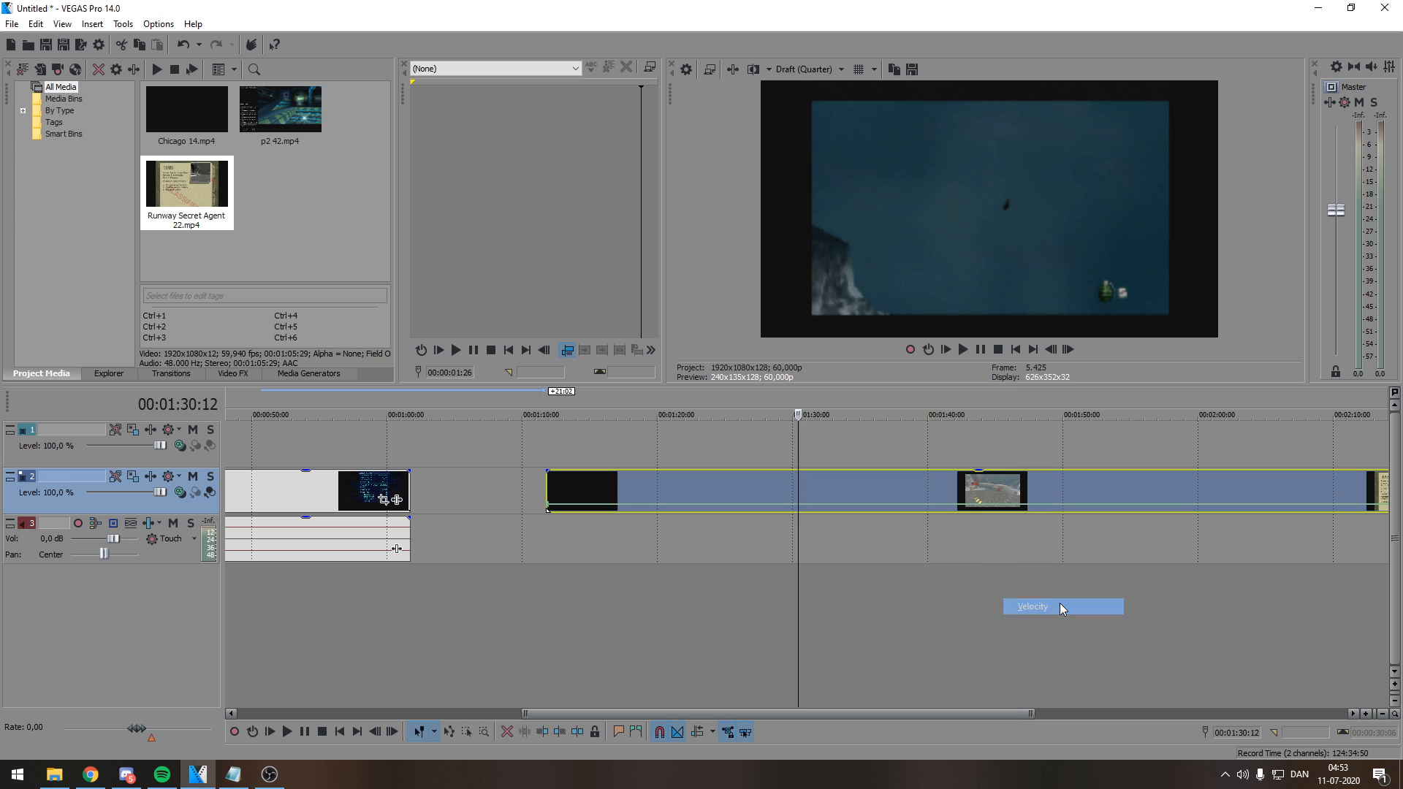
scroll(803, 501, down, 3)
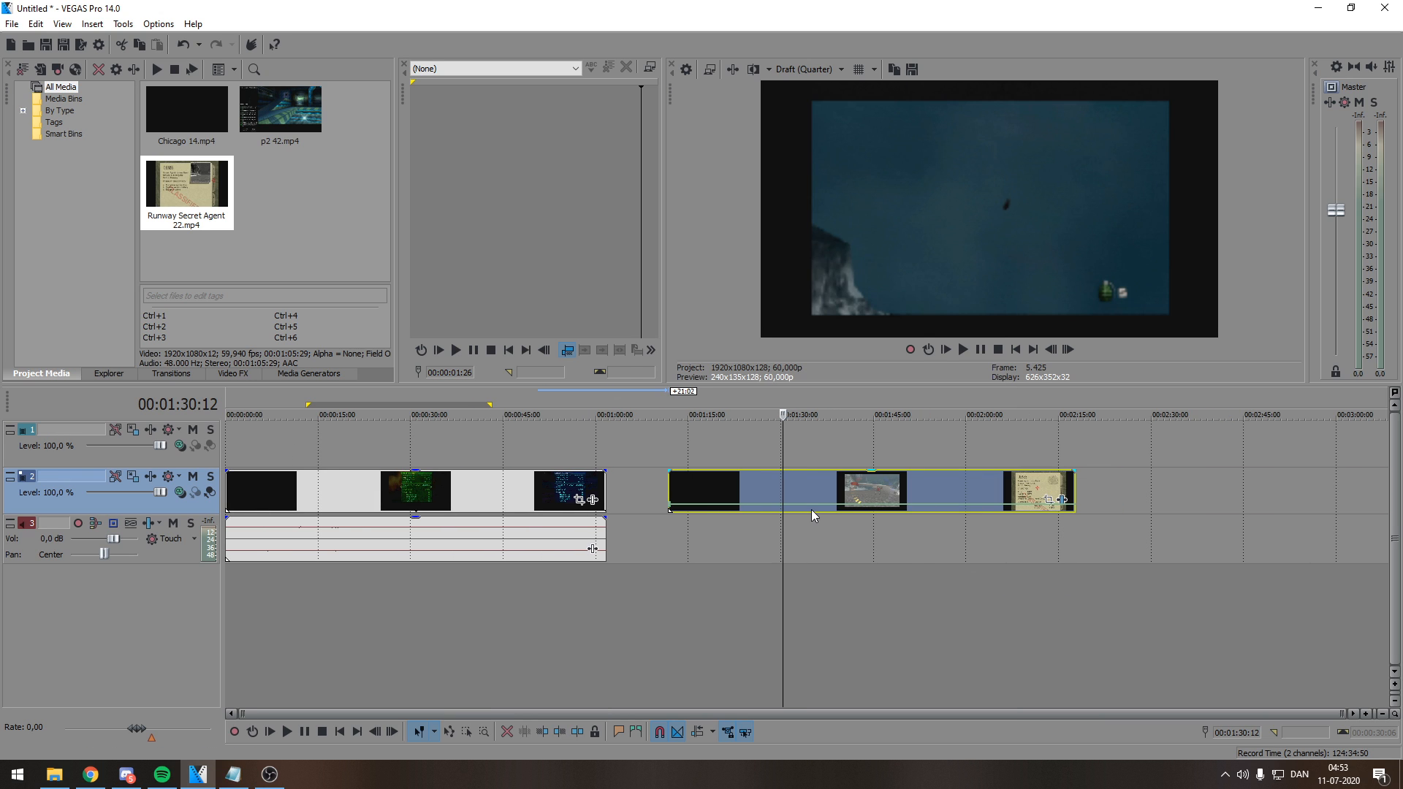
scroll(730, 526, up, 3)
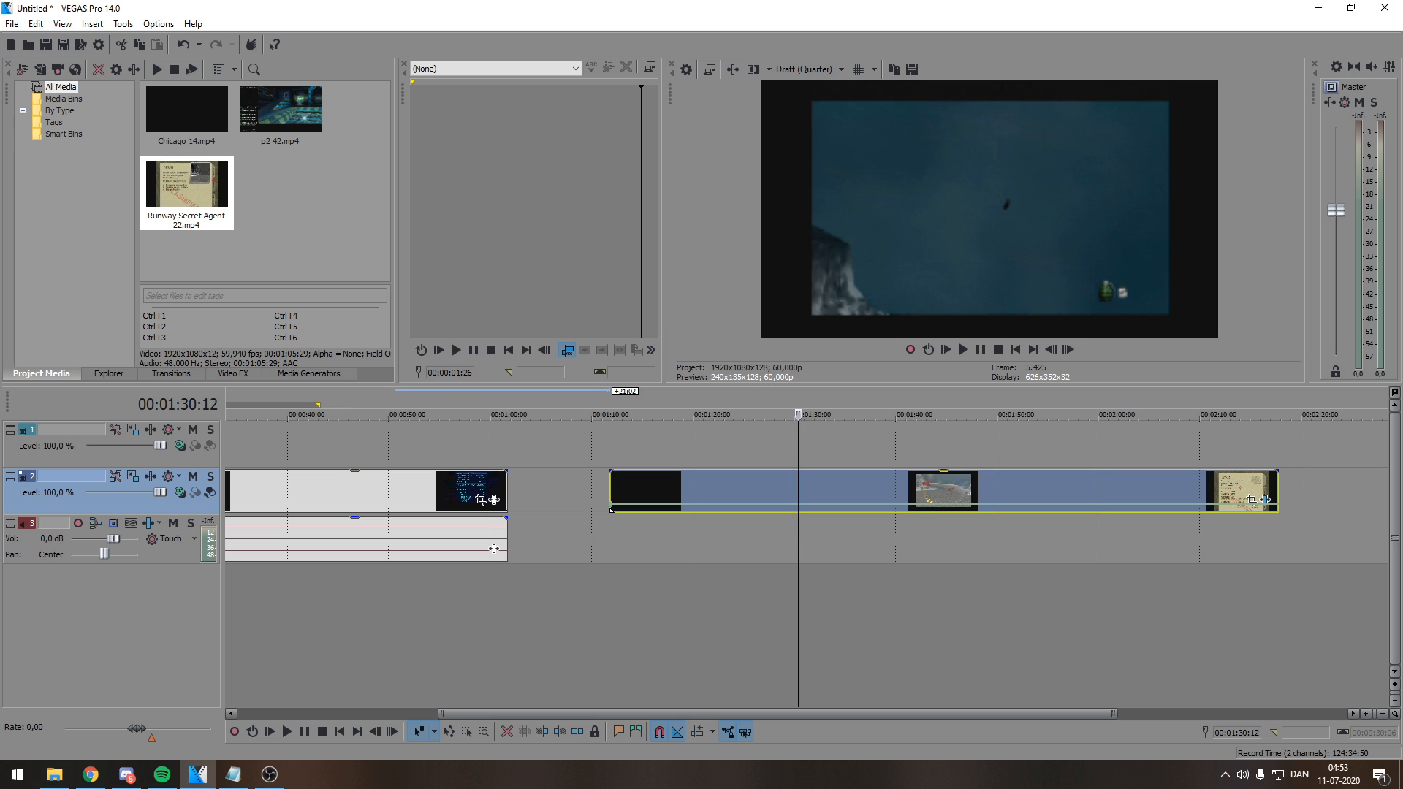
key(alt+Tab)
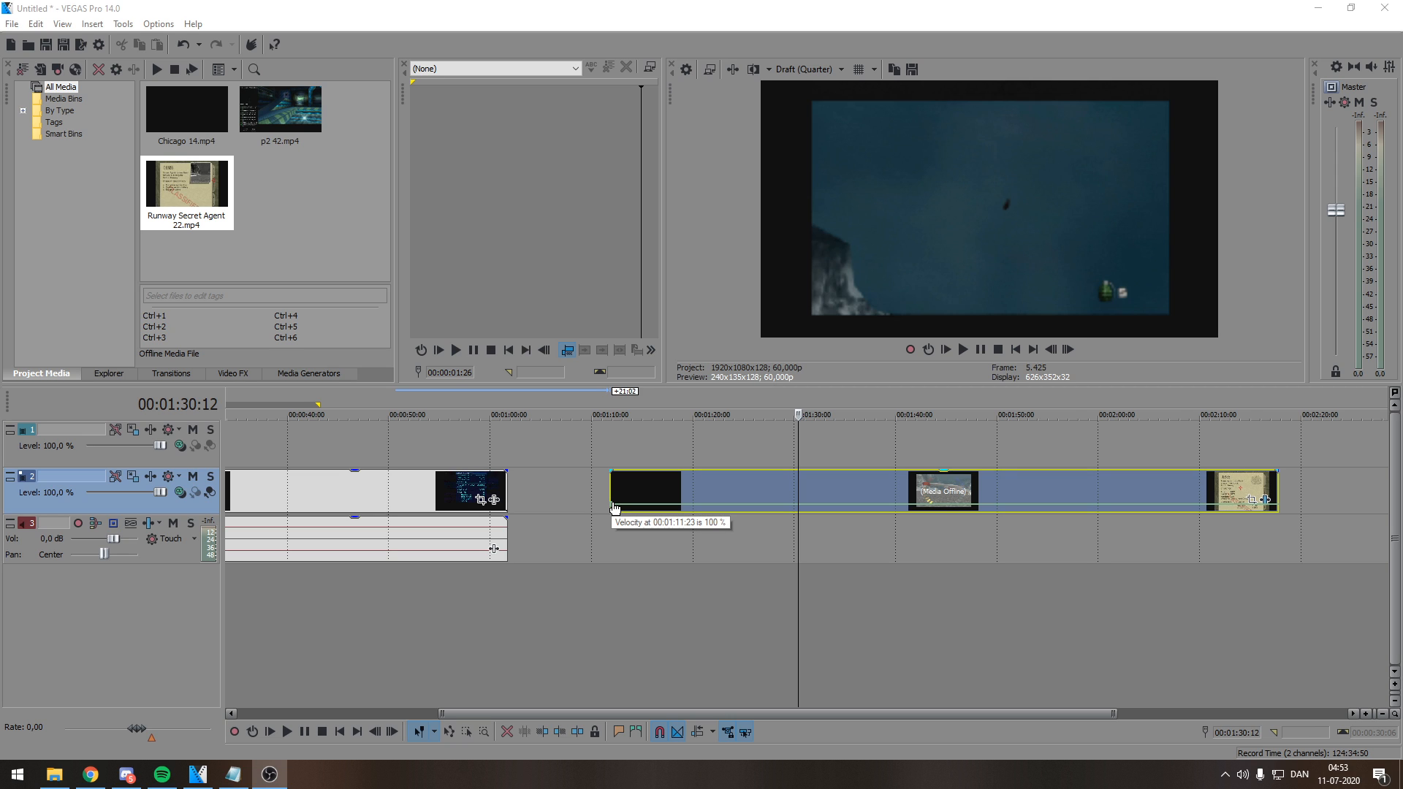
- Raise the velocity of the whole Runway video slightly above normal and play part of it
drag(614, 507, 617, 505)
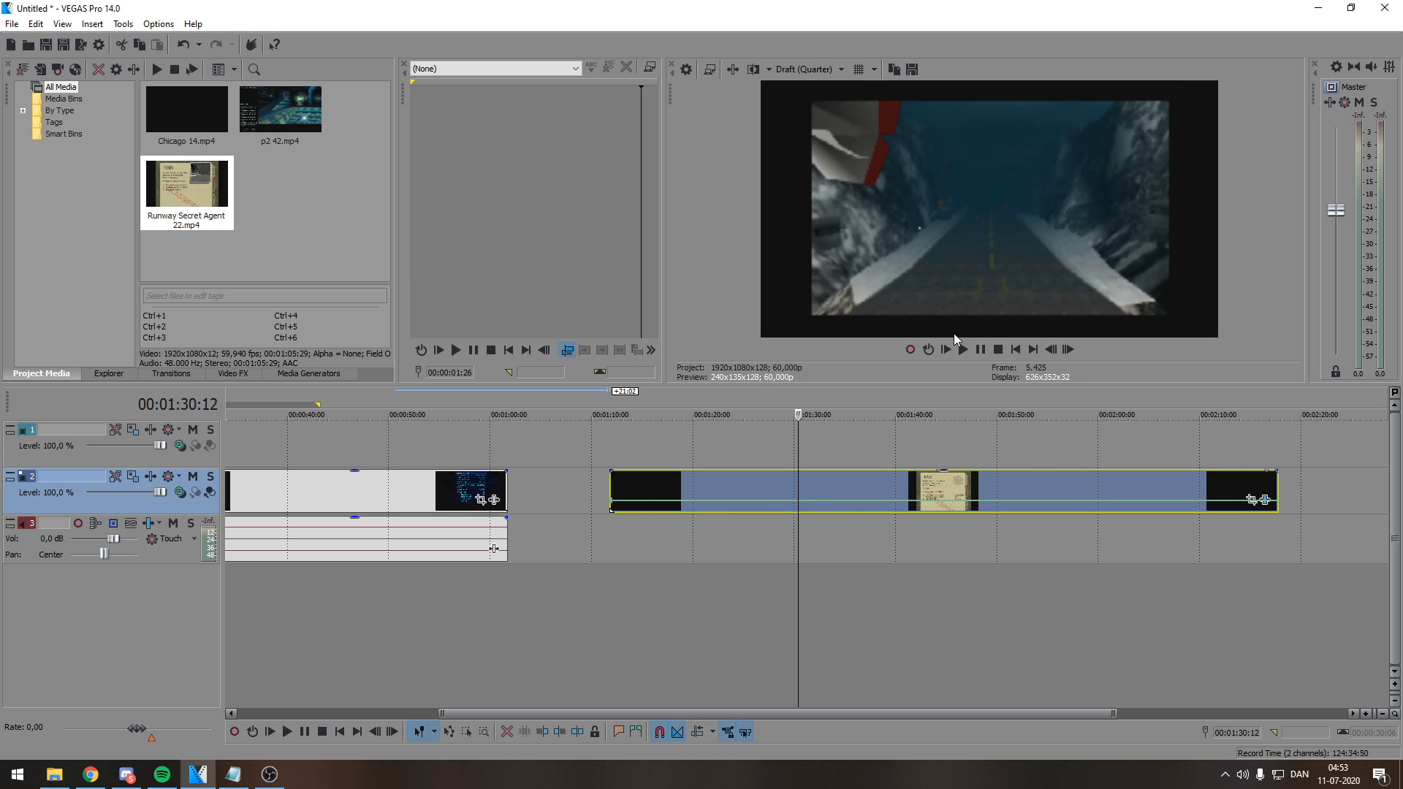
click(720, 627)
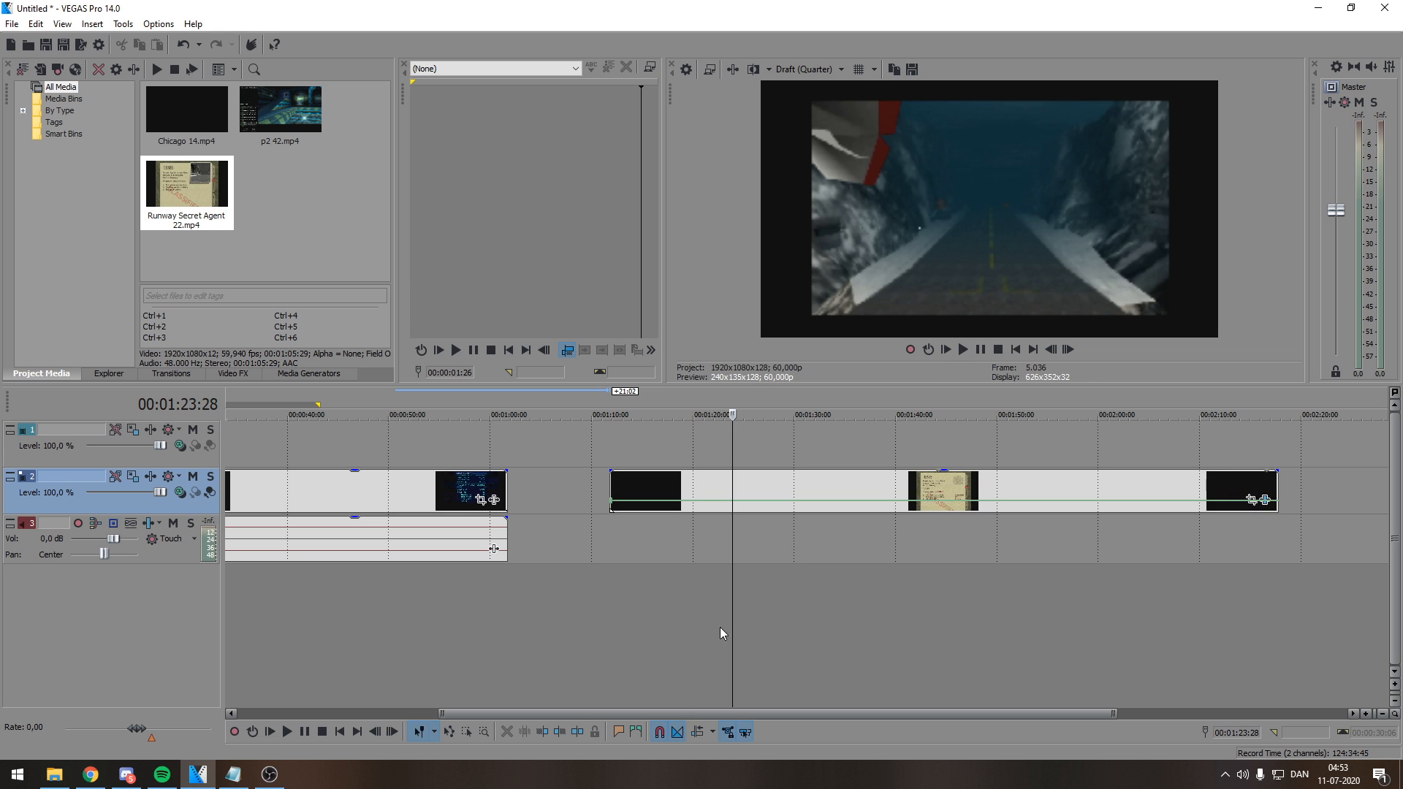
click(963, 349)
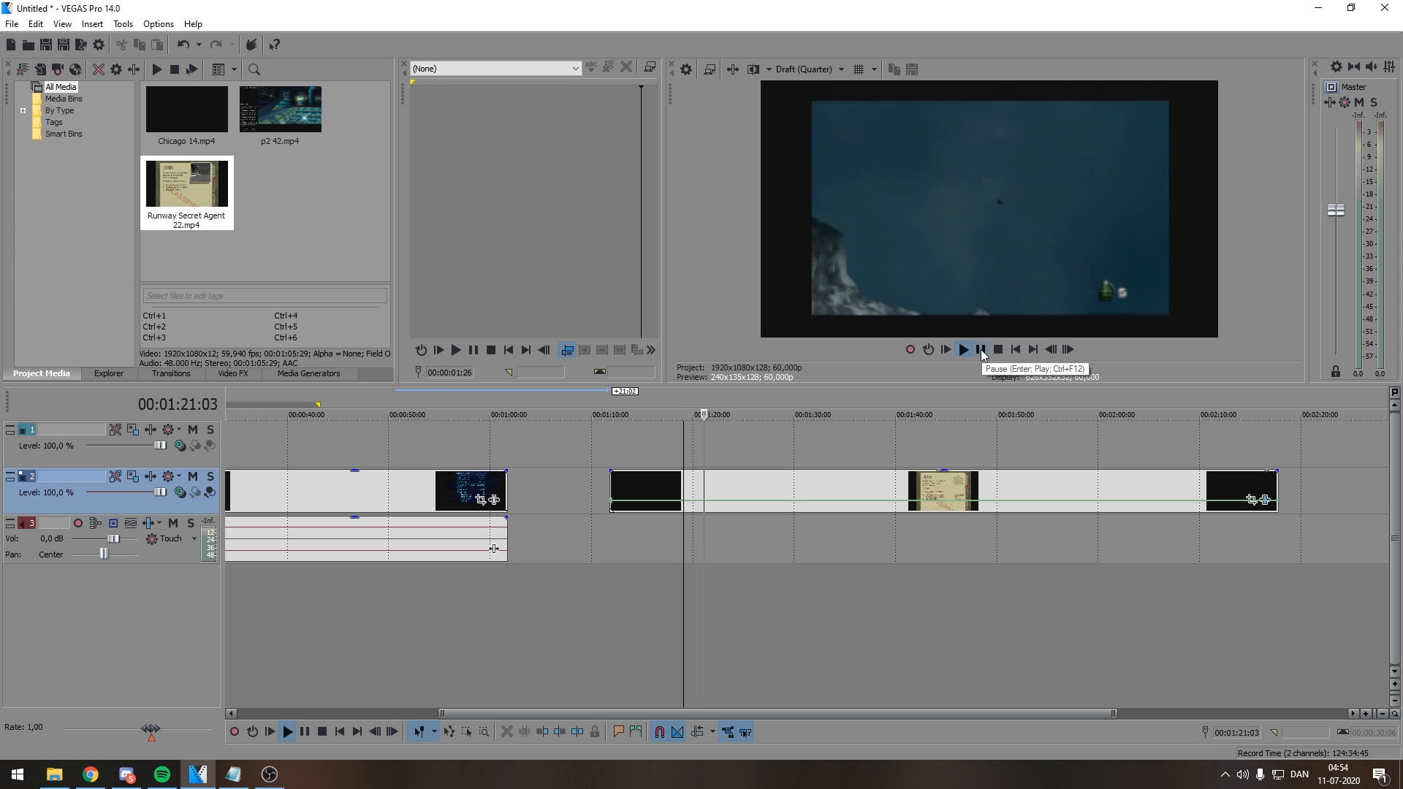
click(980, 349)
- Set the velocity point at the start of the Runway video to Normal Velocity
right_click(611, 501)
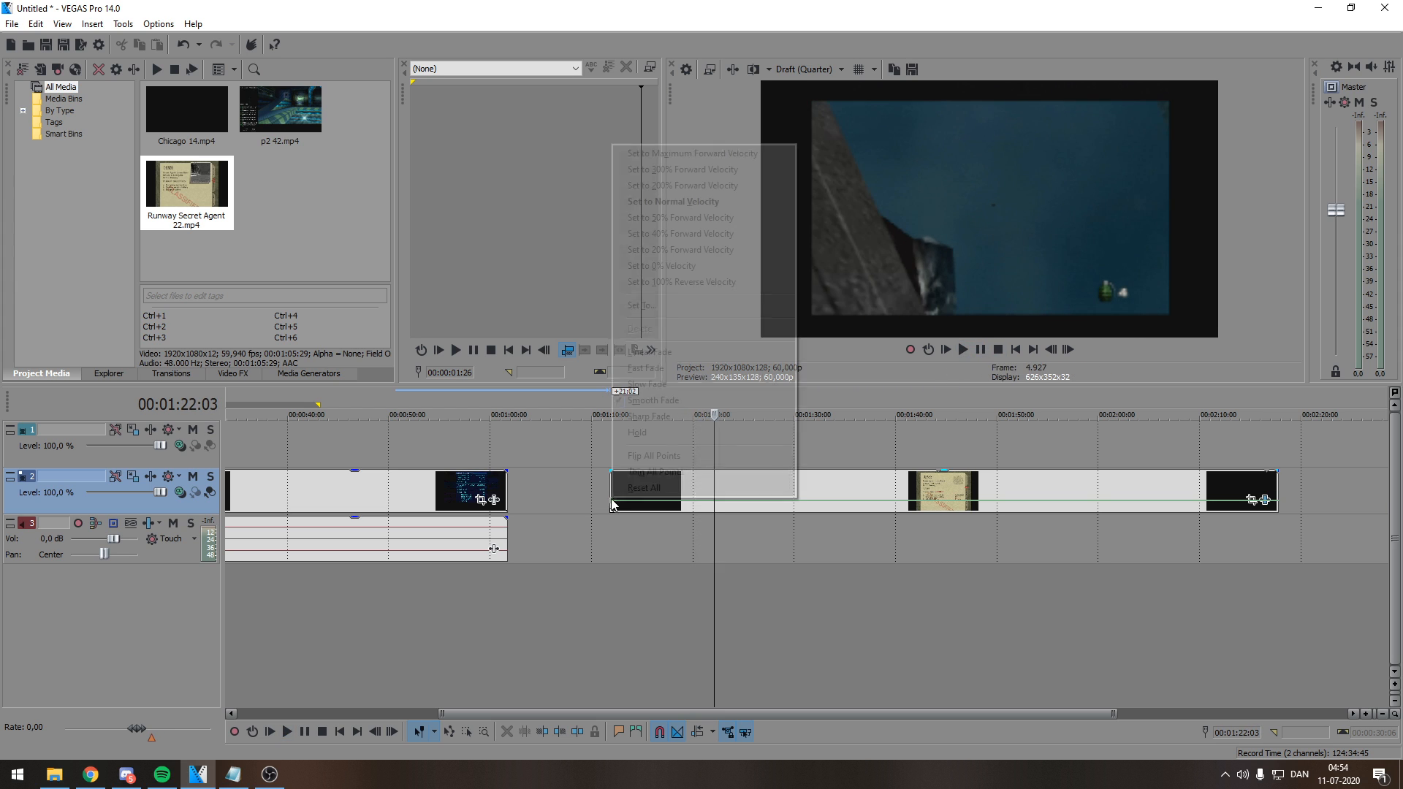
click(580, 570)
right_click(609, 501)
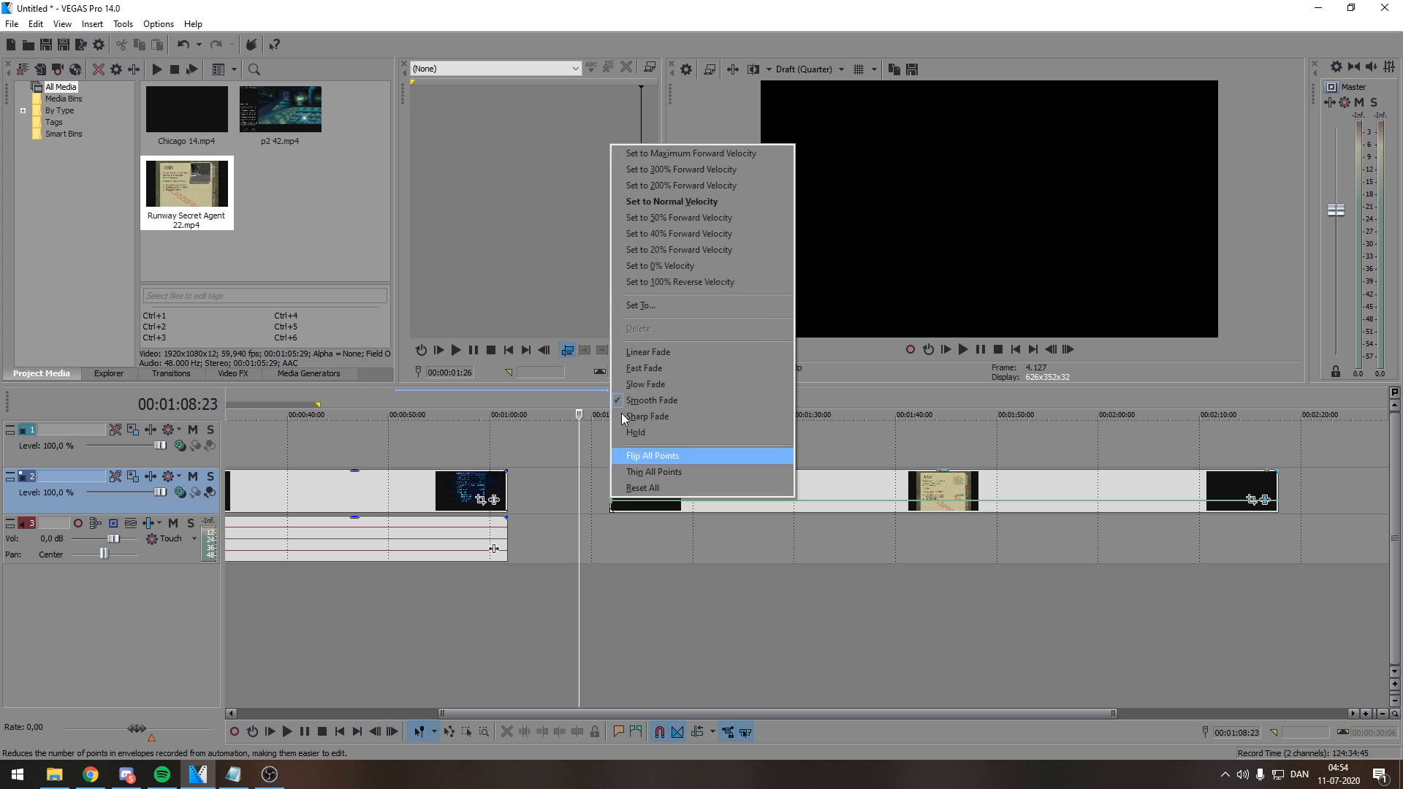
click(650, 202)
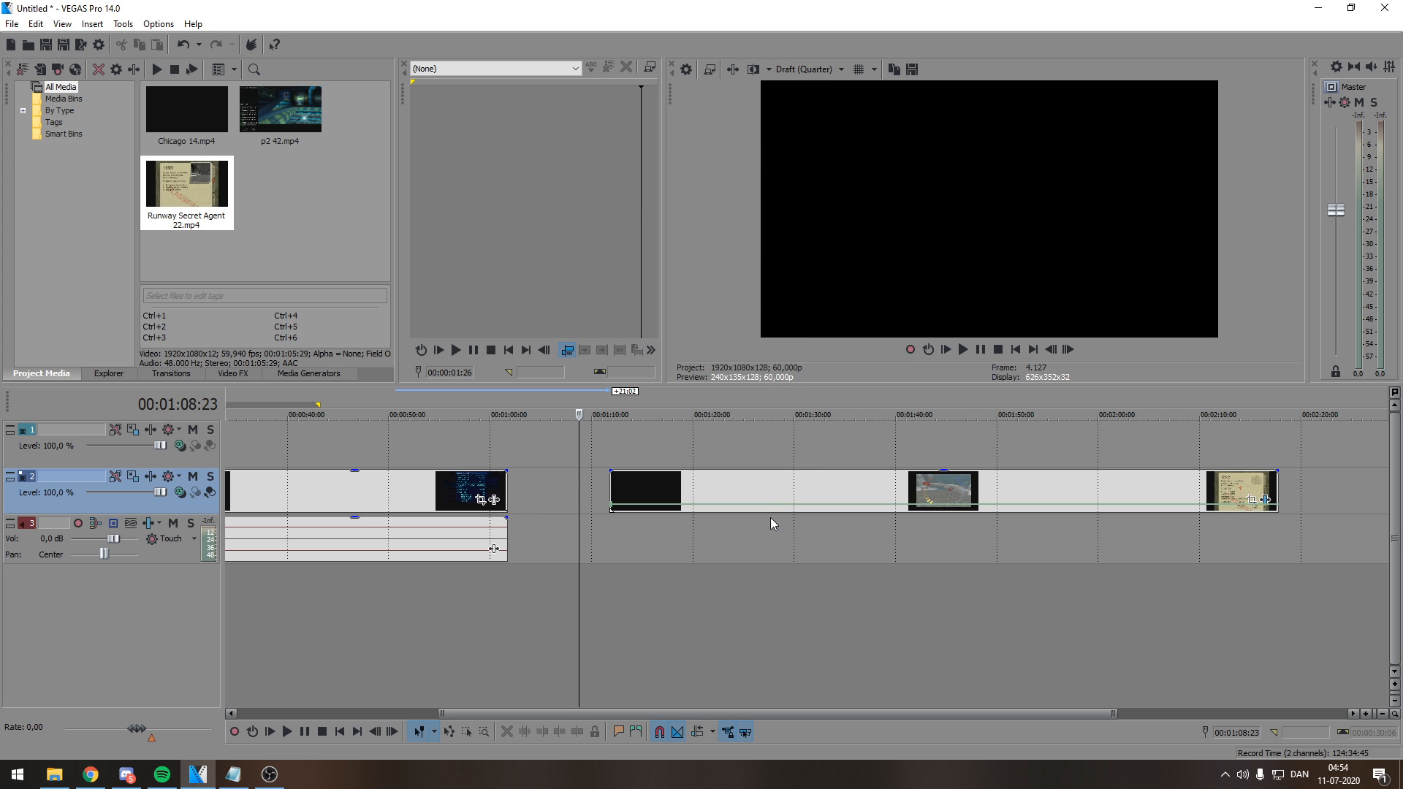
- Search through the Runway video and place the playhead at 00:01:30:17, using a short playback
click(682, 504)
scroll(786, 485, up, 4)
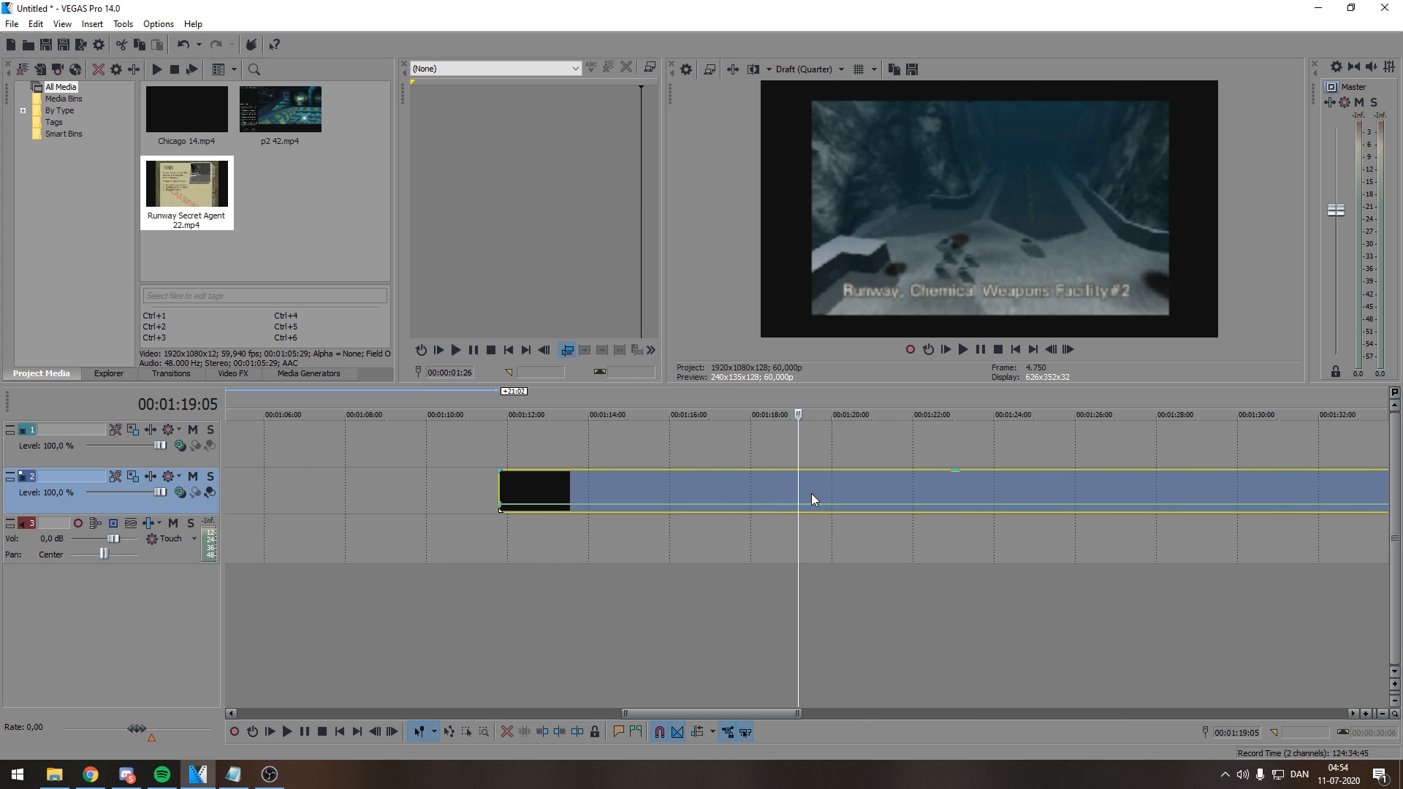
click(879, 495)
click(942, 490)
click(1082, 490)
scroll(874, 492, down, 4)
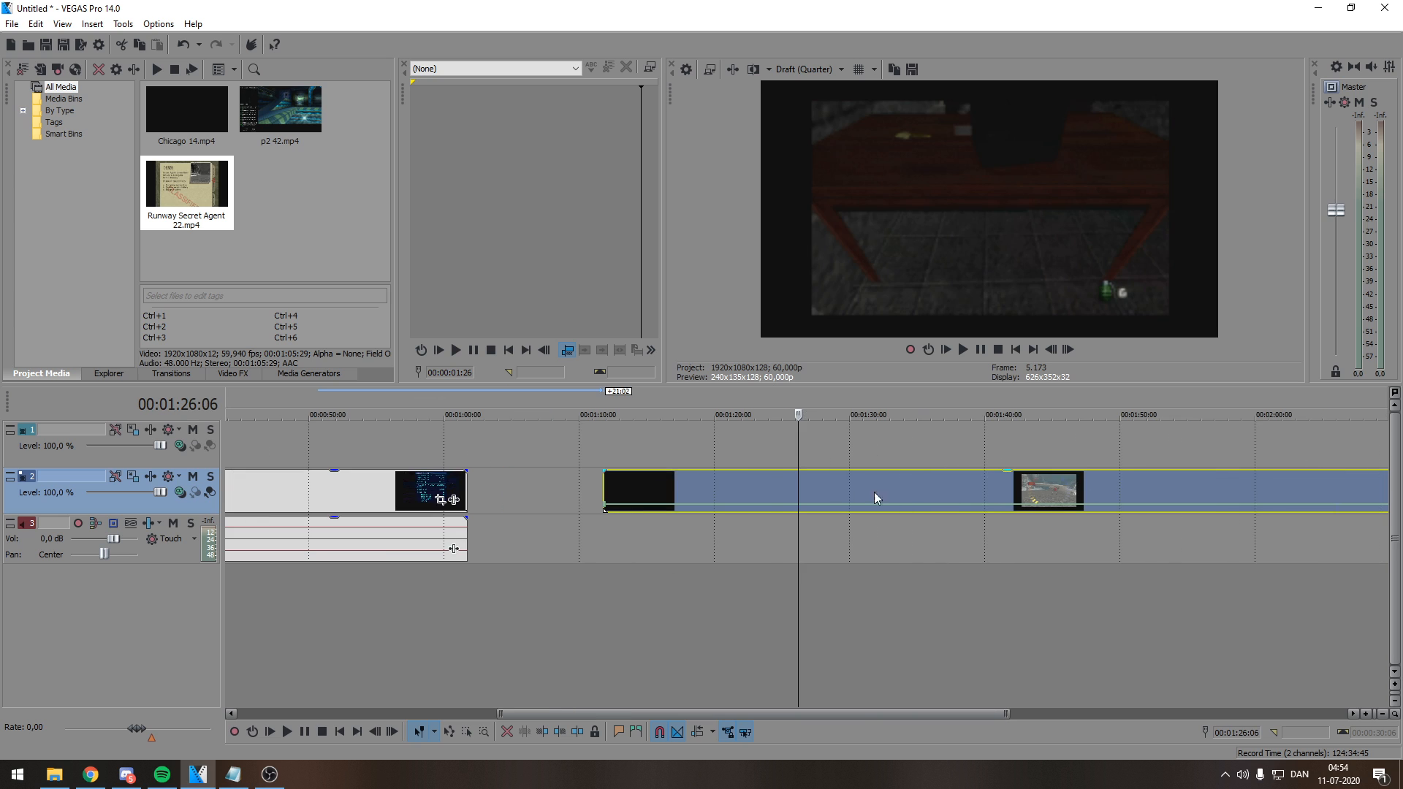
click(861, 502)
click(844, 494)
scroll(898, 432, up, 4)
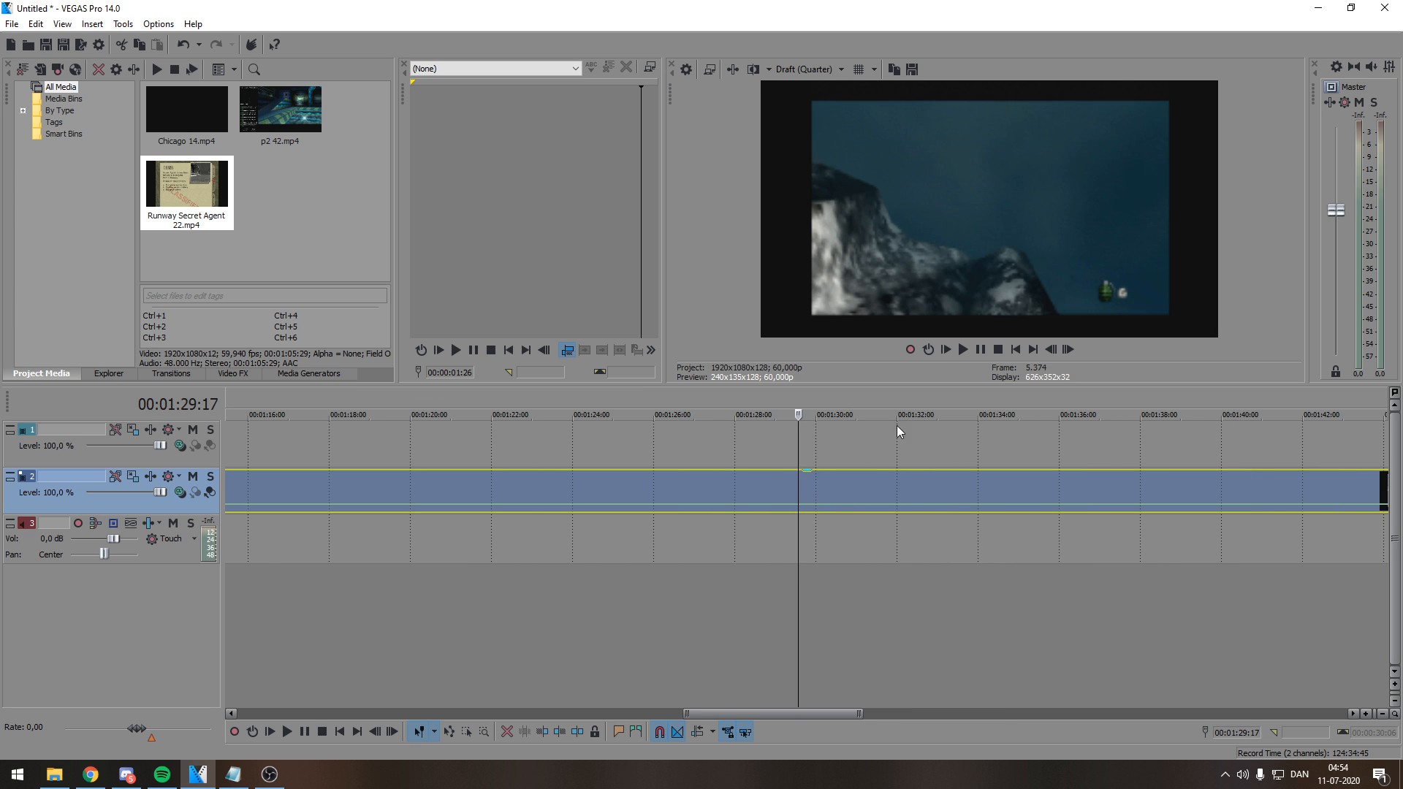
click(963, 349)
click(980, 349)
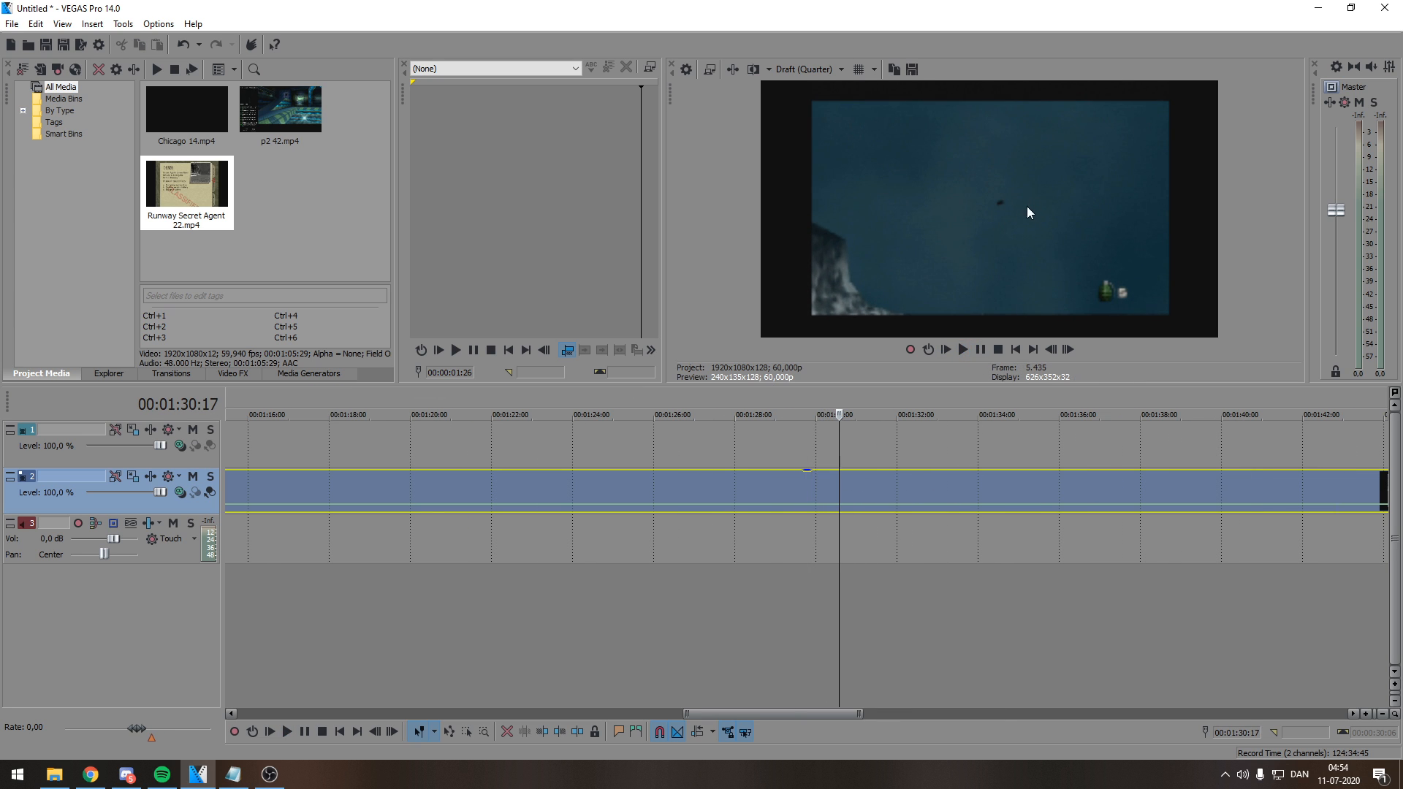
- Add a point to the velocity envelope at 00:01:30:17 and shift it closer to the playhead
scroll(869, 488, up, 3)
scroll(869, 488, up, 2)
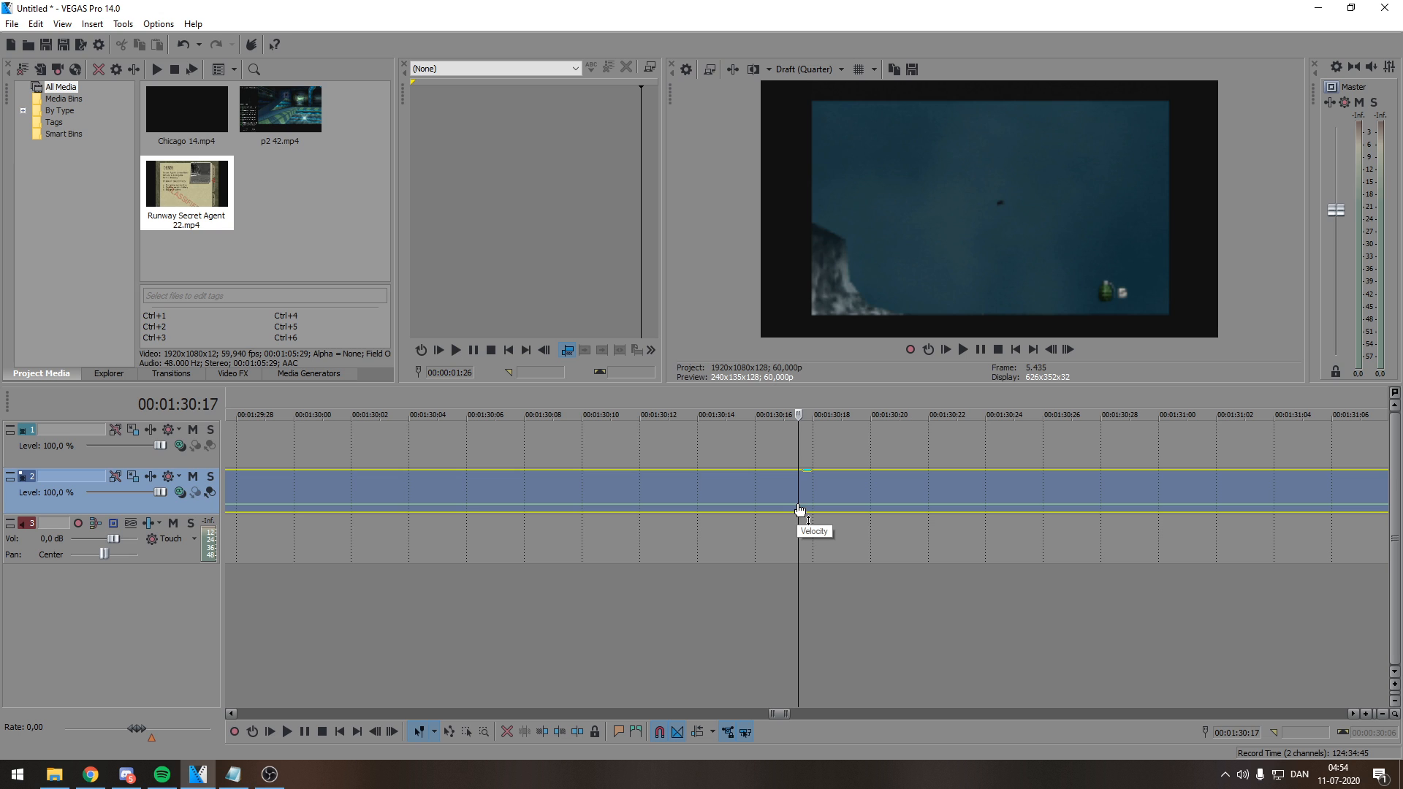
right_click(798, 504)
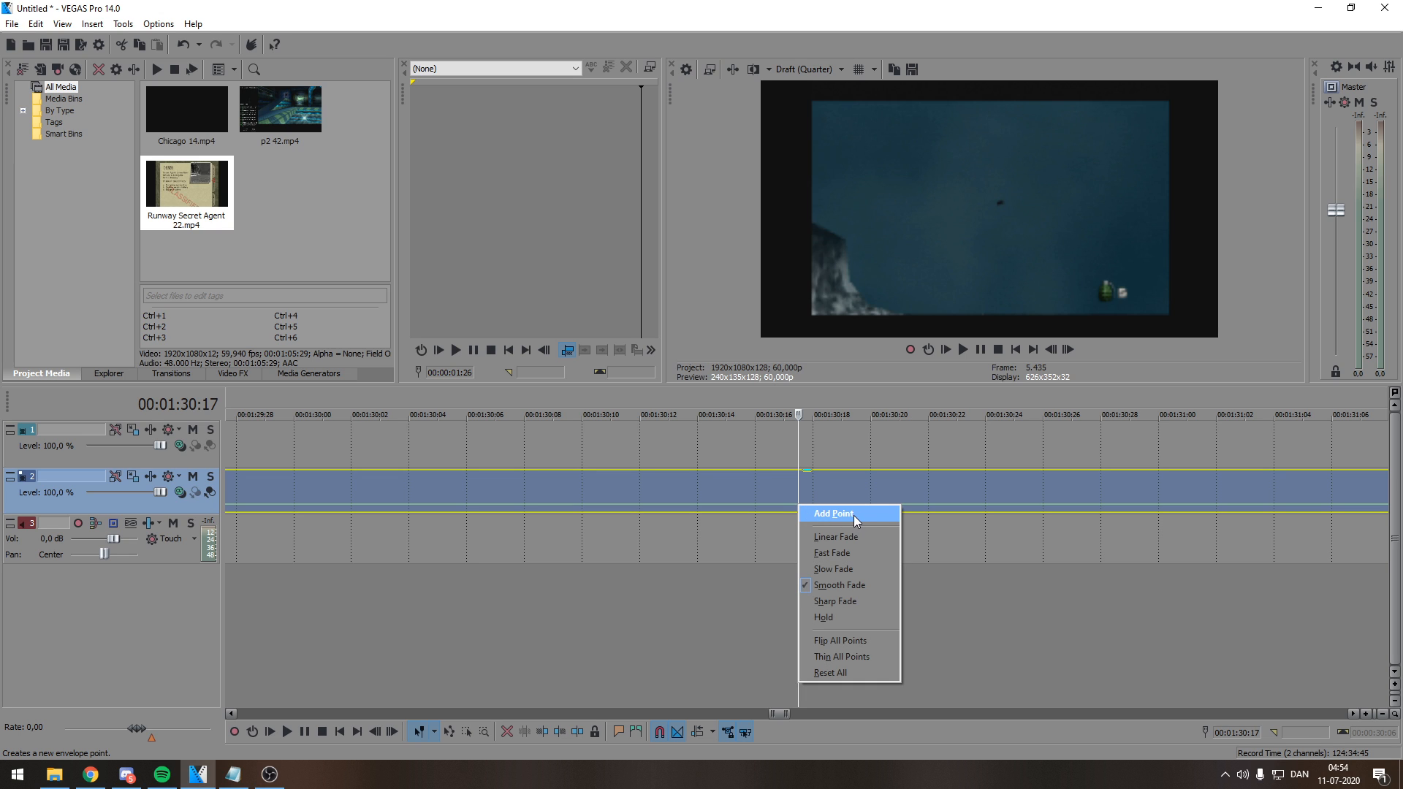
click(853, 515)
scroll(800, 517, up, 2)
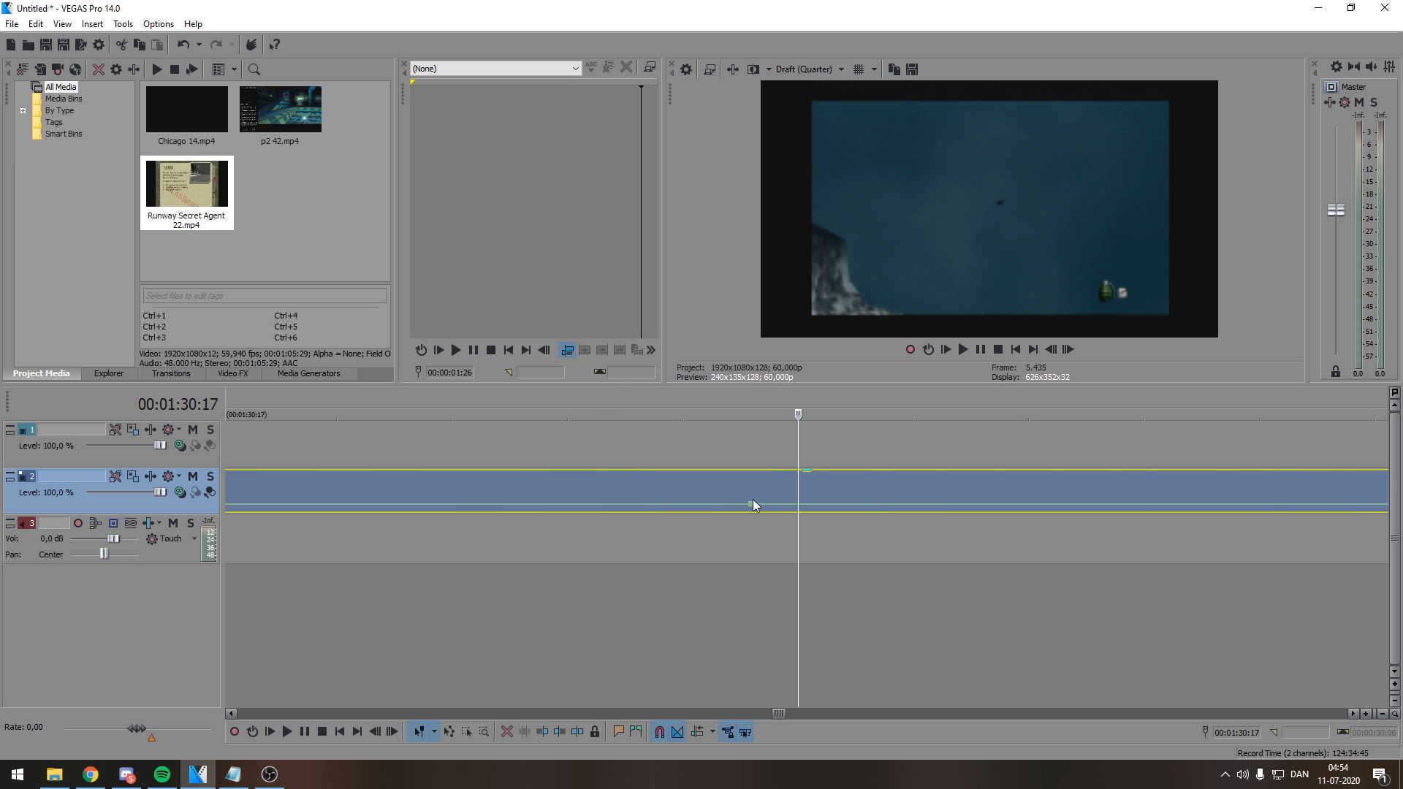
right_click(800, 504)
click(824, 451)
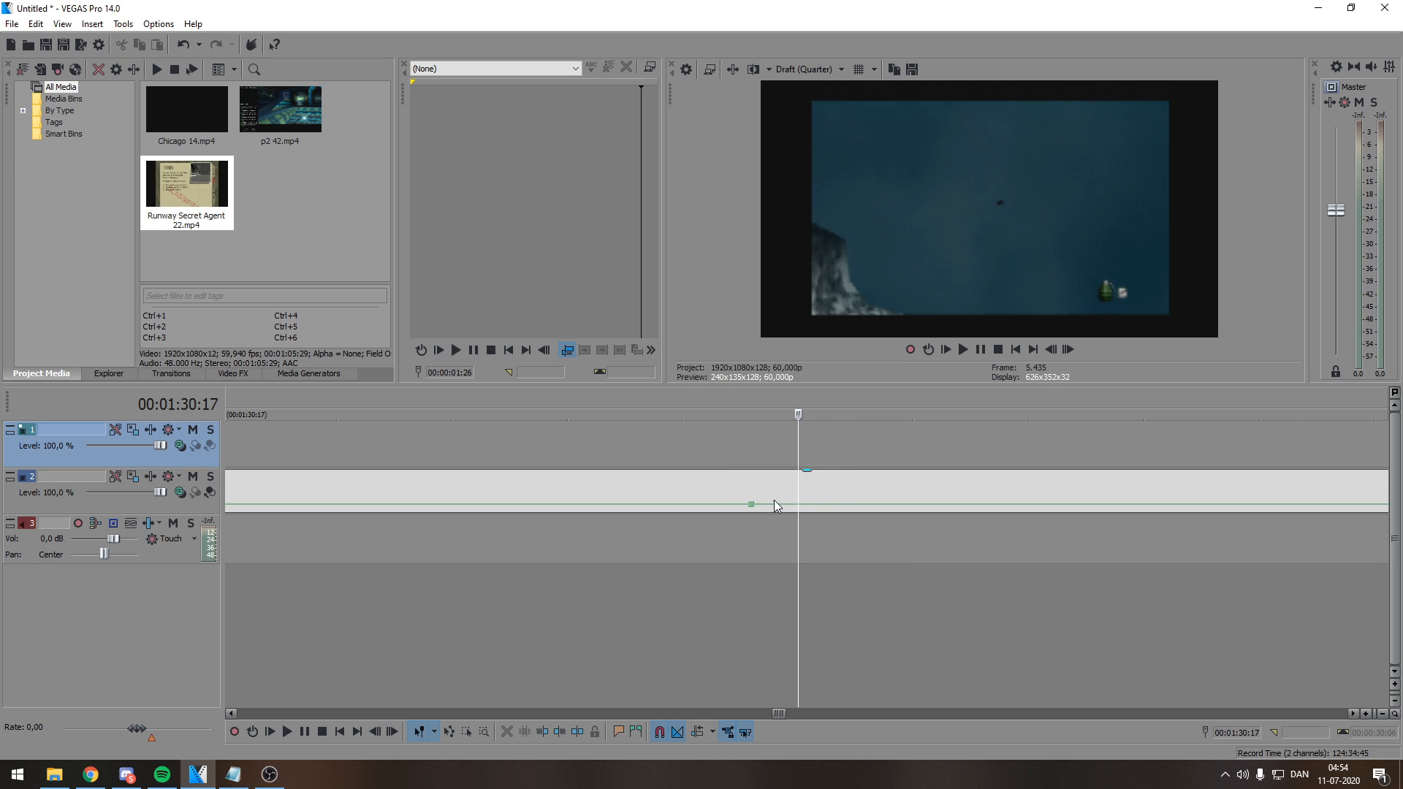
drag(752, 495, 786, 497)
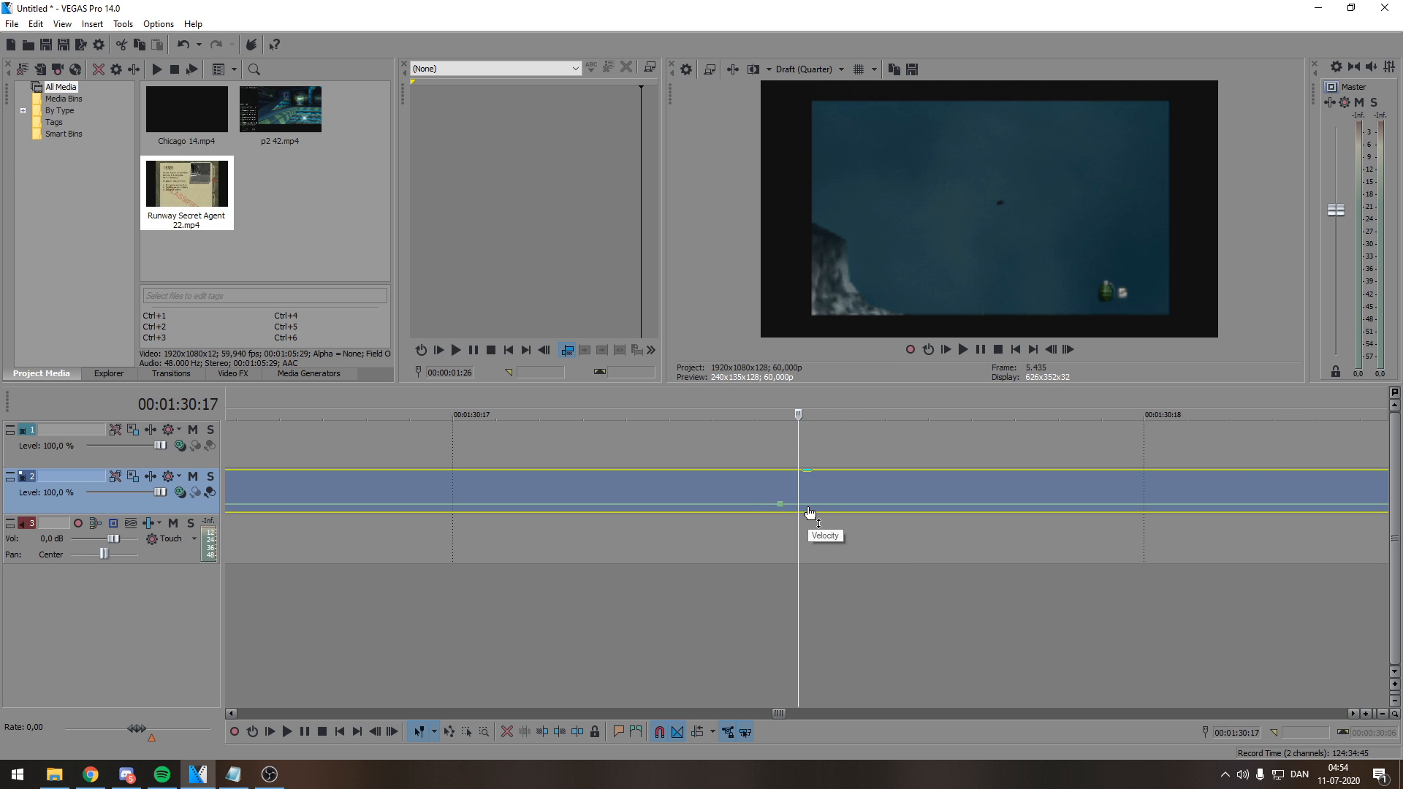
scroll(809, 511, up, 3)
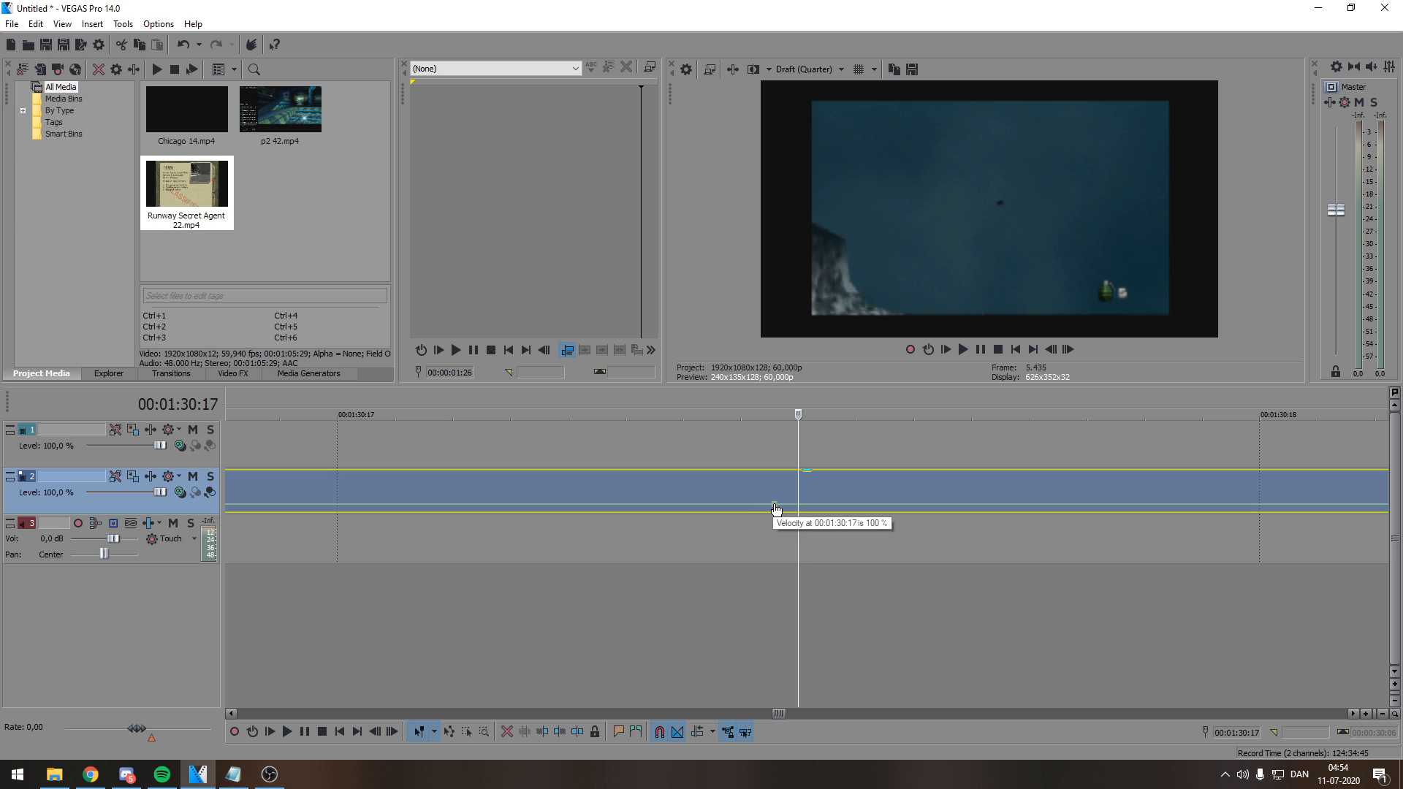
- Add a second velocity point just after the first at 00:01:30:17 and raise it to 621 %
right_click(835, 510)
click(852, 514)
mouse_move(838, 511)
mouse_down()
mouse_move(826, 516)
mouse_move(826, 490)
mouse_up()
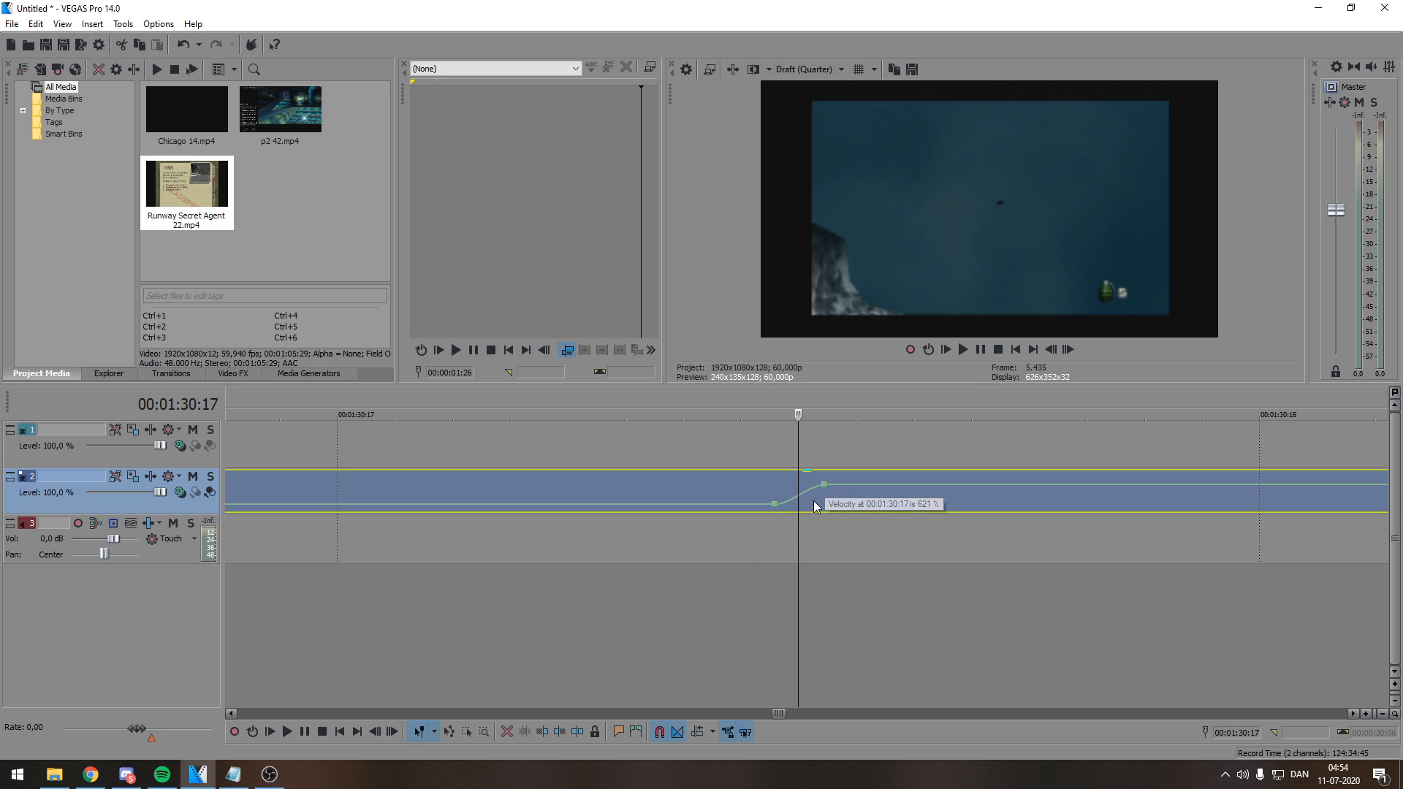
- Play the Runway video from about 00:01:27:23 across the speed change to review it
click(751, 578)
scroll(751, 579, down, 20)
scroll(673, 584, down, 10)
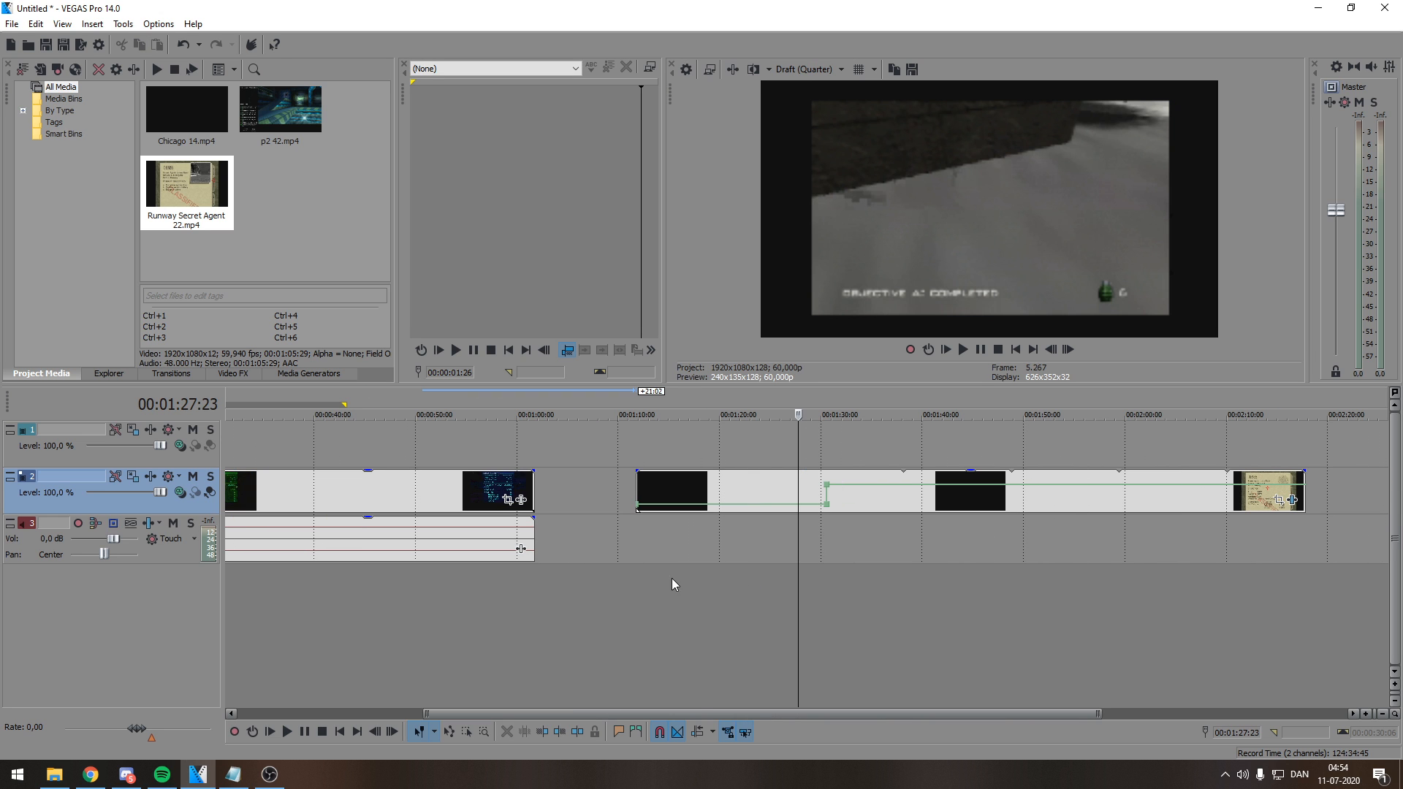
key(space)
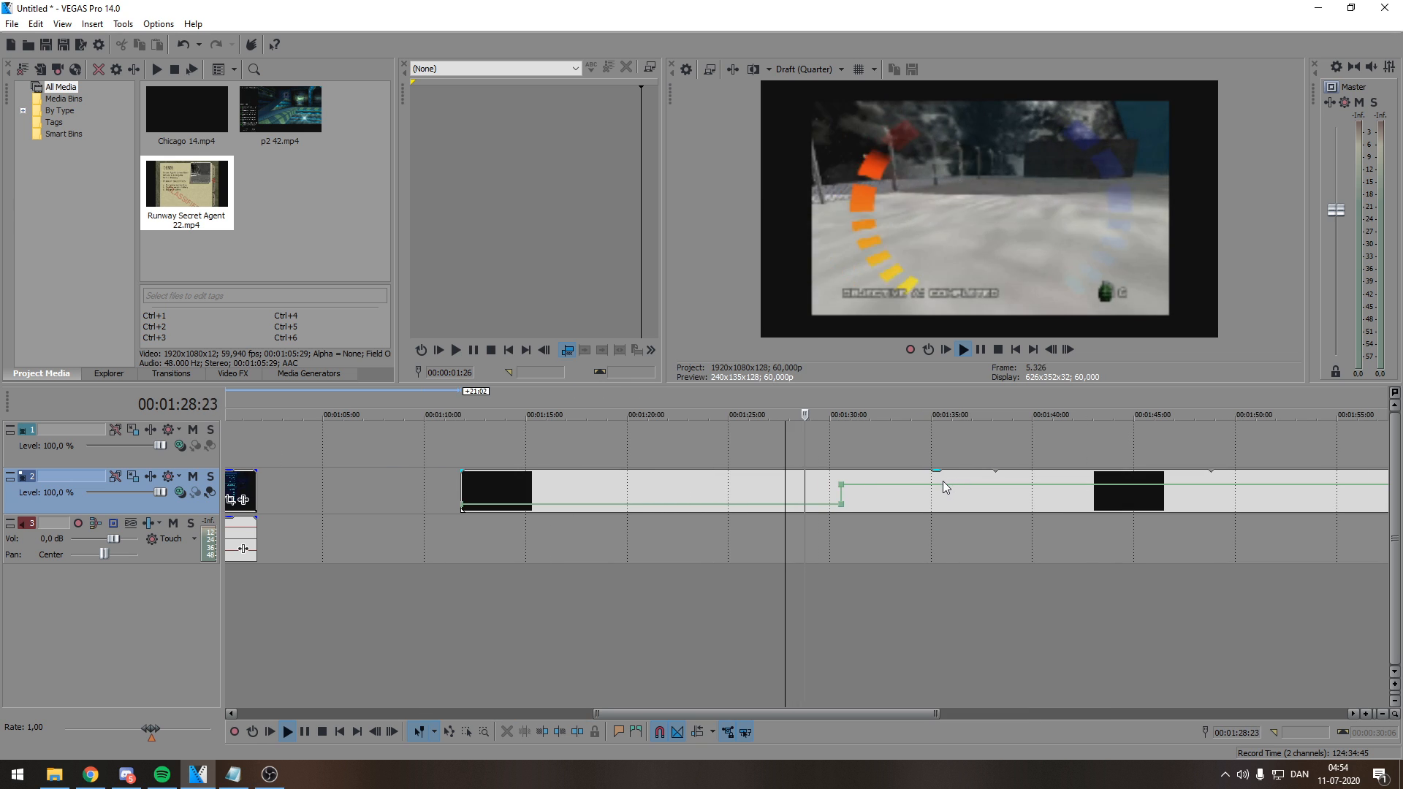
click(980, 352)
- Lower the second velocity point at 00:01:30:17 and set it to 0% Velocity to freeze the picture
scroll(866, 514, up, 5)
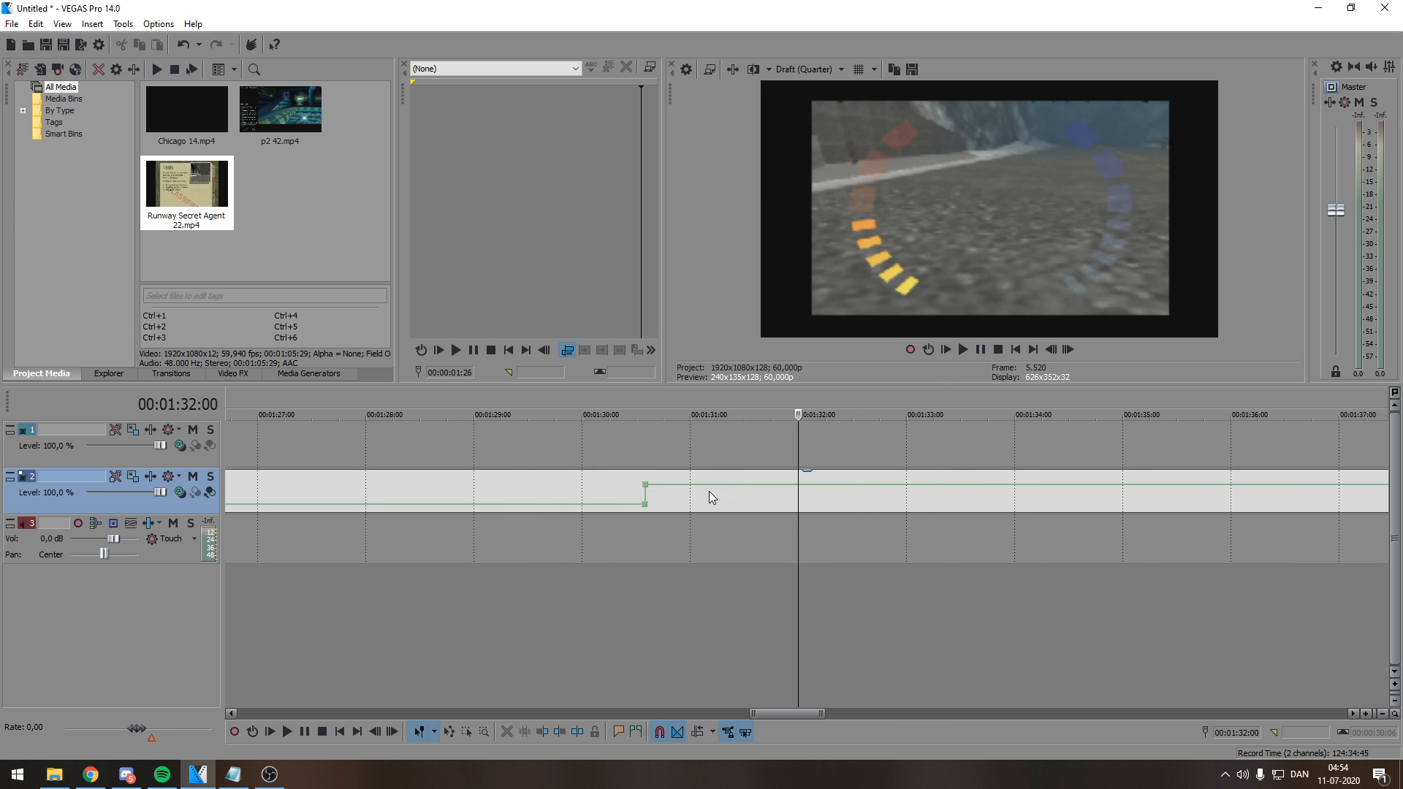
mouse_move(645, 490)
mouse_down()
mouse_move(672, 495)
mouse_move(642, 512)
mouse_up()
click(643, 522)
scroll(643, 521, up, 5)
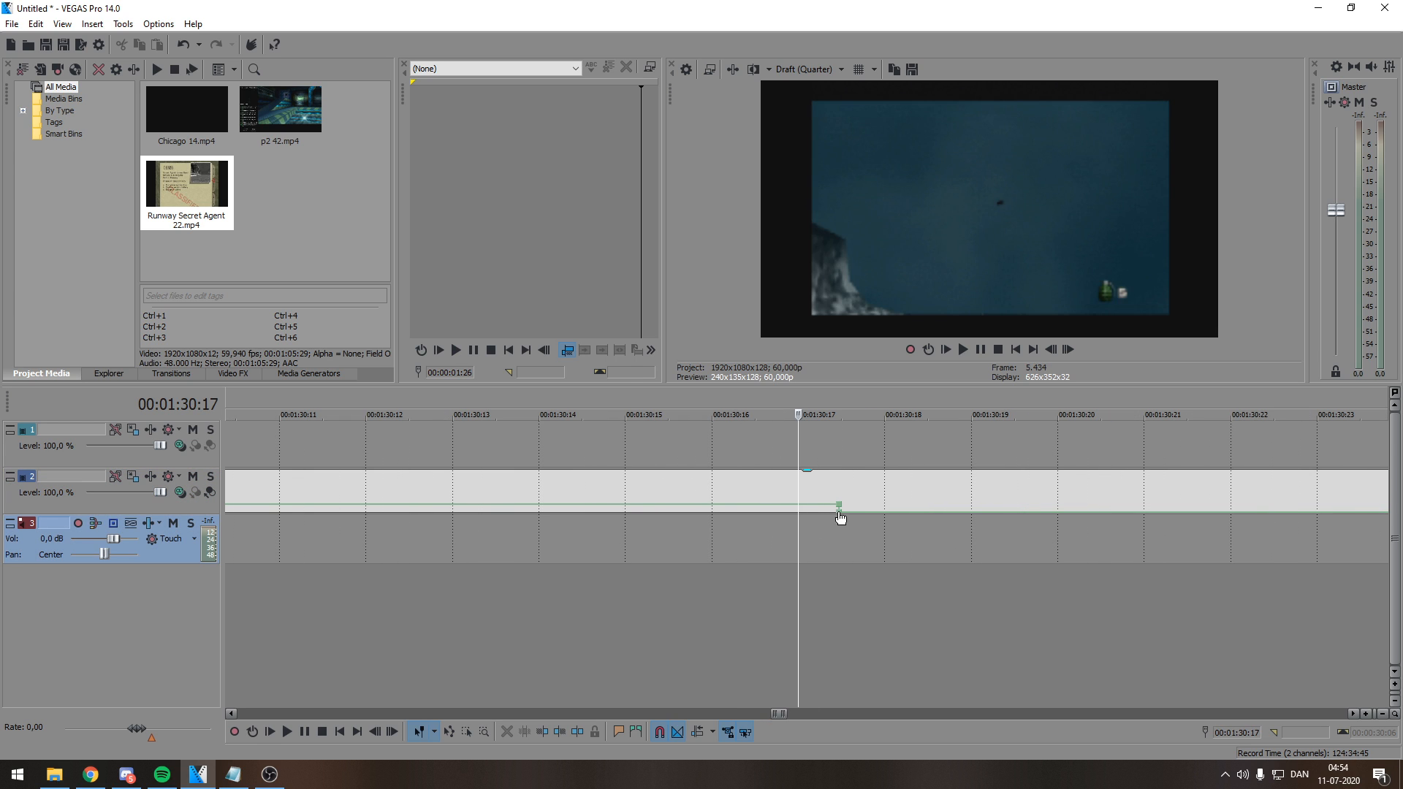
right_click(839, 507)
click(906, 285)
- Play the Runway video from just before the freeze point and pause at about 00:01:33:07
scroll(851, 487, down, 4)
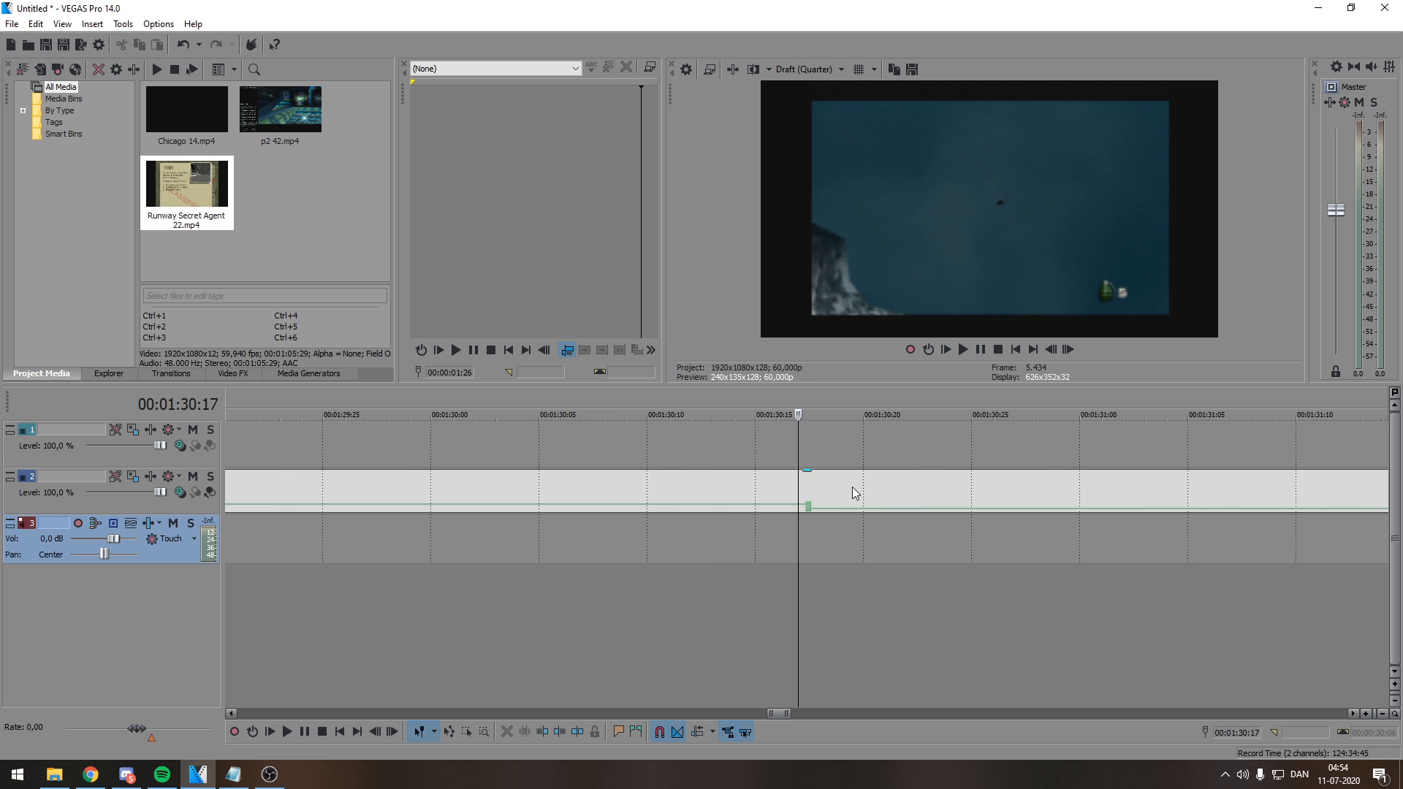
scroll(830, 464, down, 2)
click(629, 653)
click(963, 349)
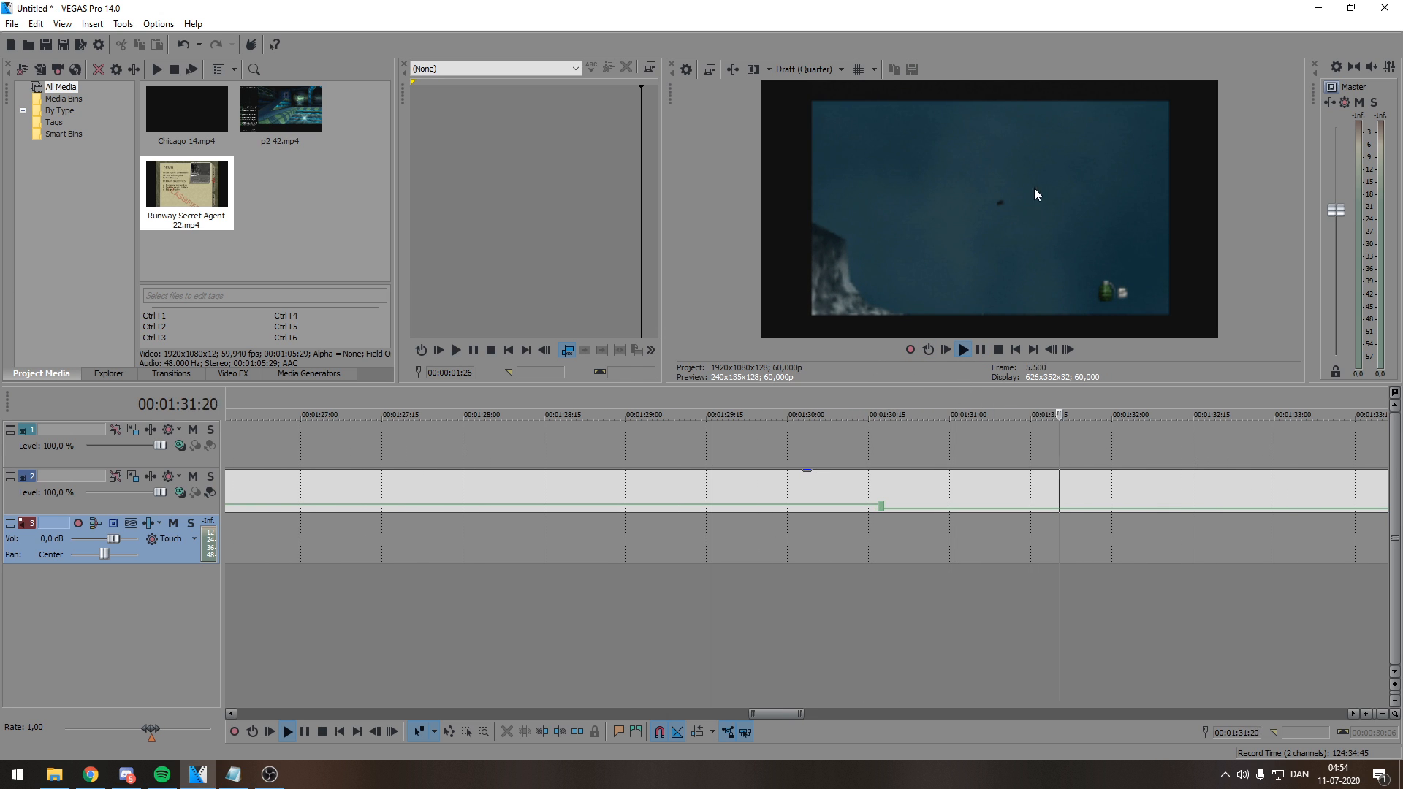
scroll(946, 498, down, 3)
scroll(945, 497, down, 2)
click(980, 350)
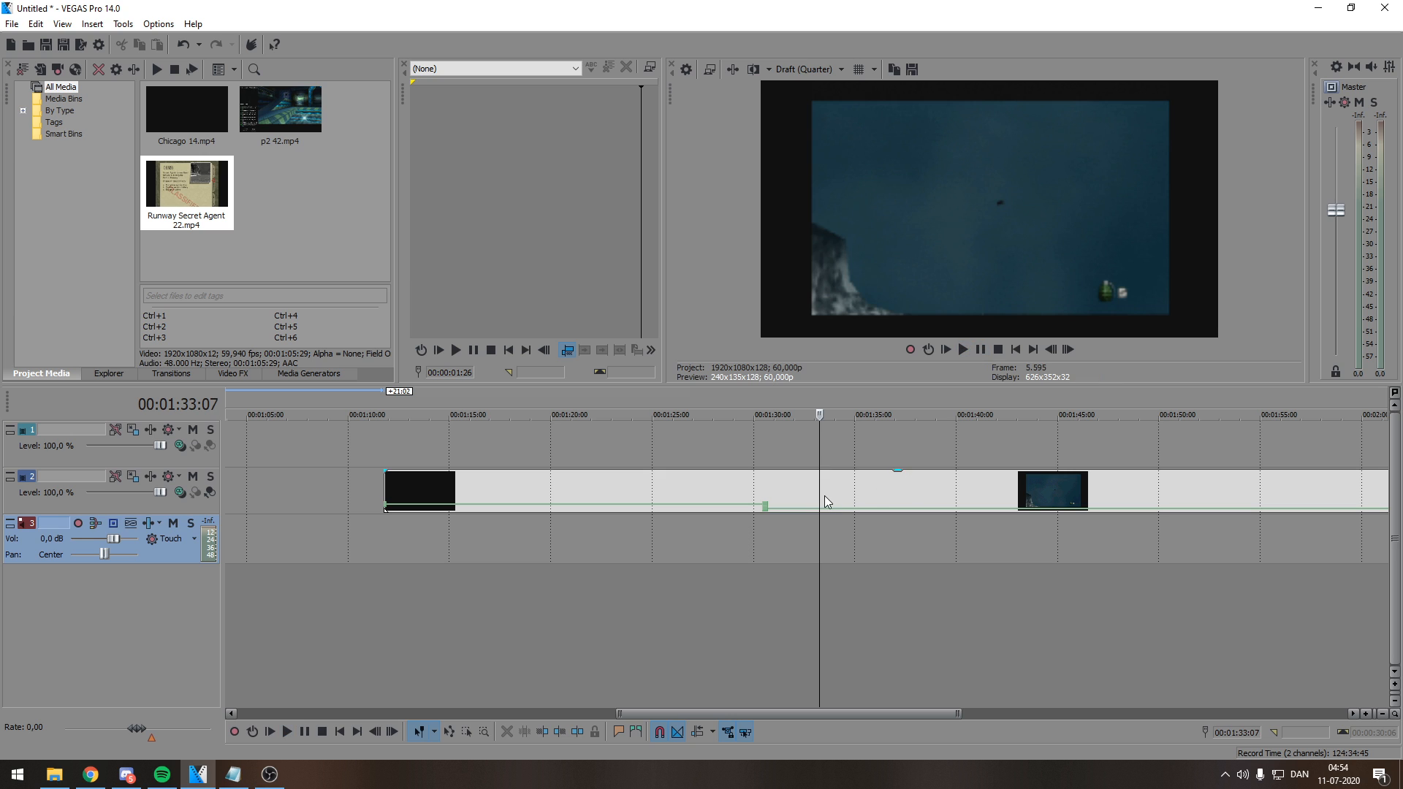
- Add two adjacent points to the Runway video's velocity envelope at 00:01:33:12
click(822, 495)
scroll(822, 496, up, 4)
scroll(801, 514, up, 3)
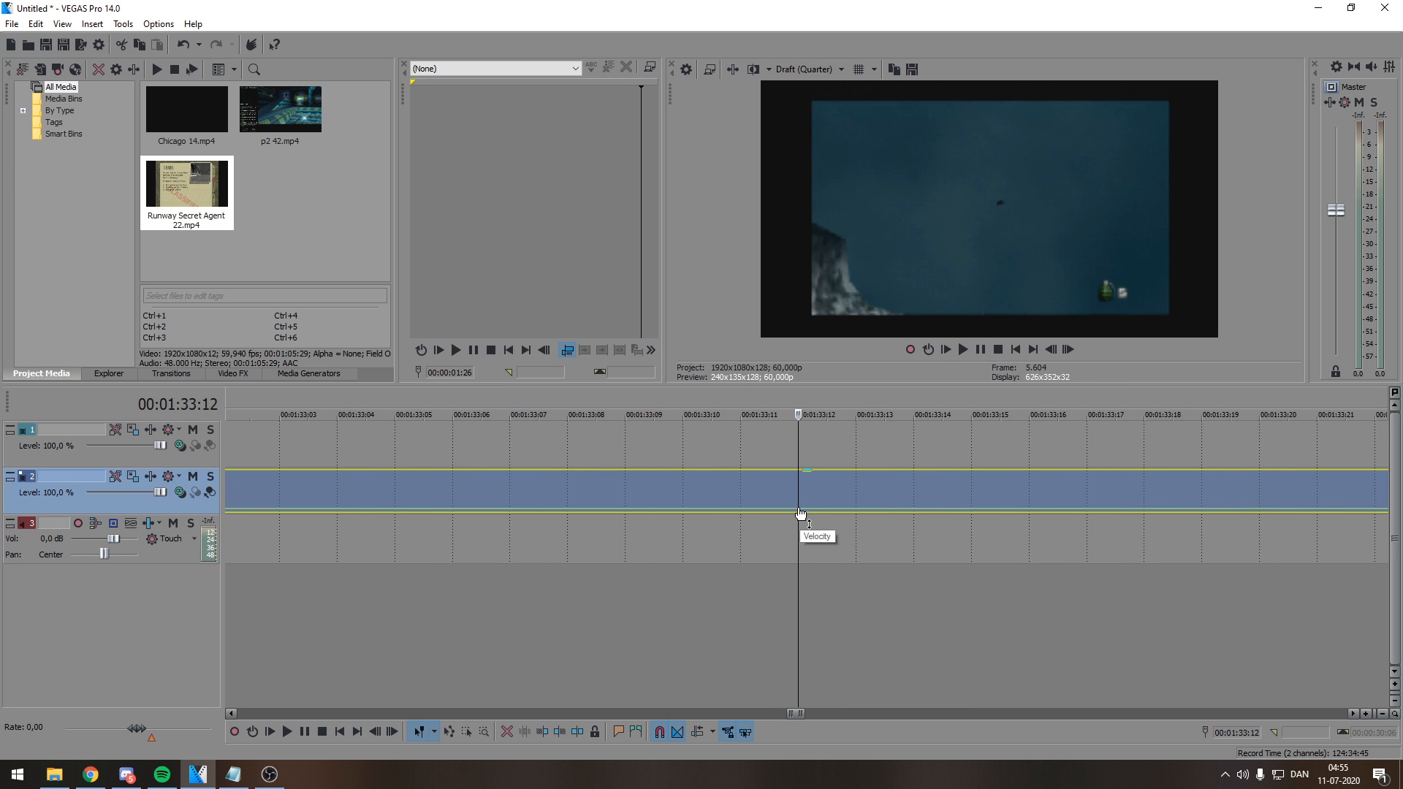
right_click(801, 510)
click(813, 514)
right_click(814, 514)
click(824, 514)
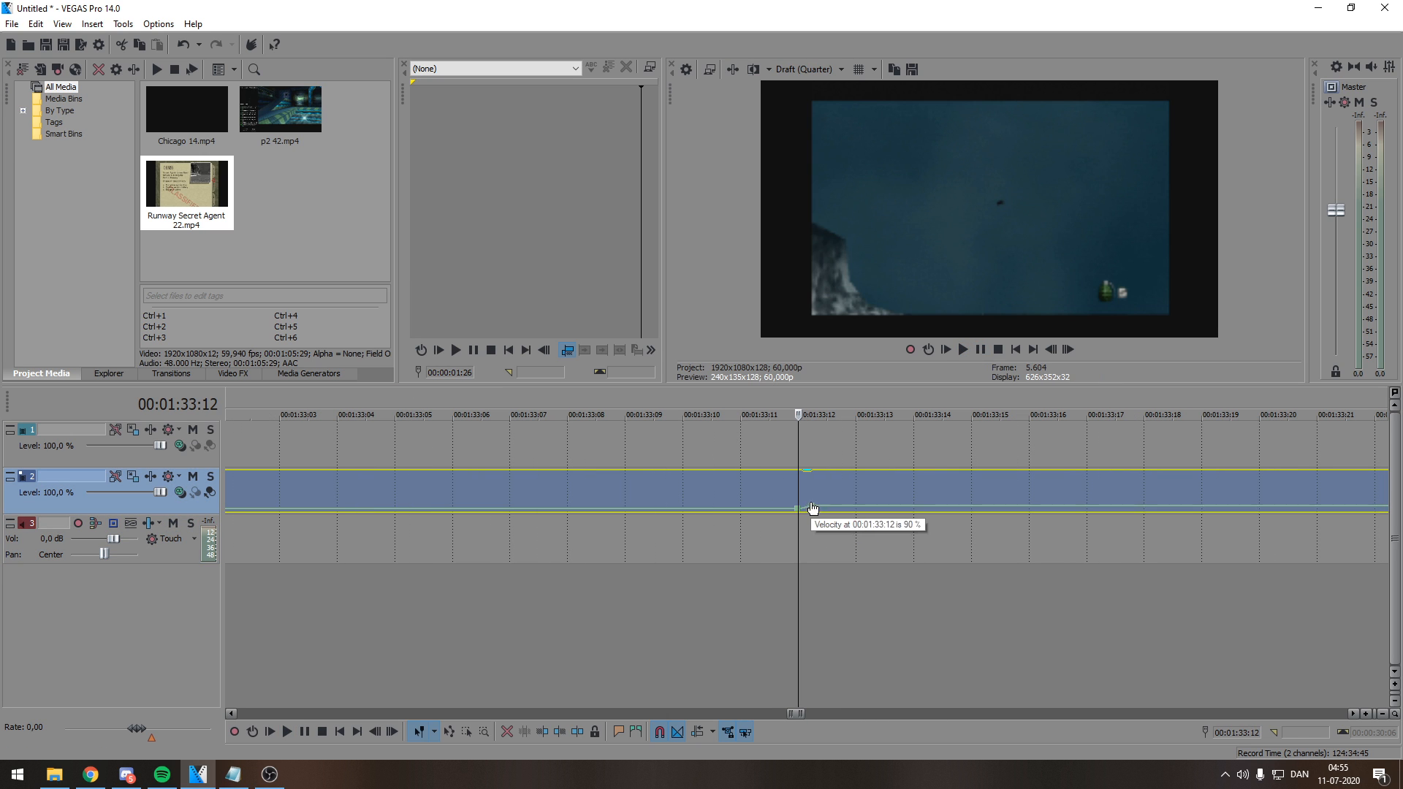
- Raise the second velocity point at 00:01:33:12 directly above the first and set it to Normal Velocity
drag(813, 508, 798, 493)
right_click(796, 492)
click(859, 197)
- Play the Runway video from just before 00:01:33 to review the freeze and the return to normal speed
scroll(774, 539, down, 8)
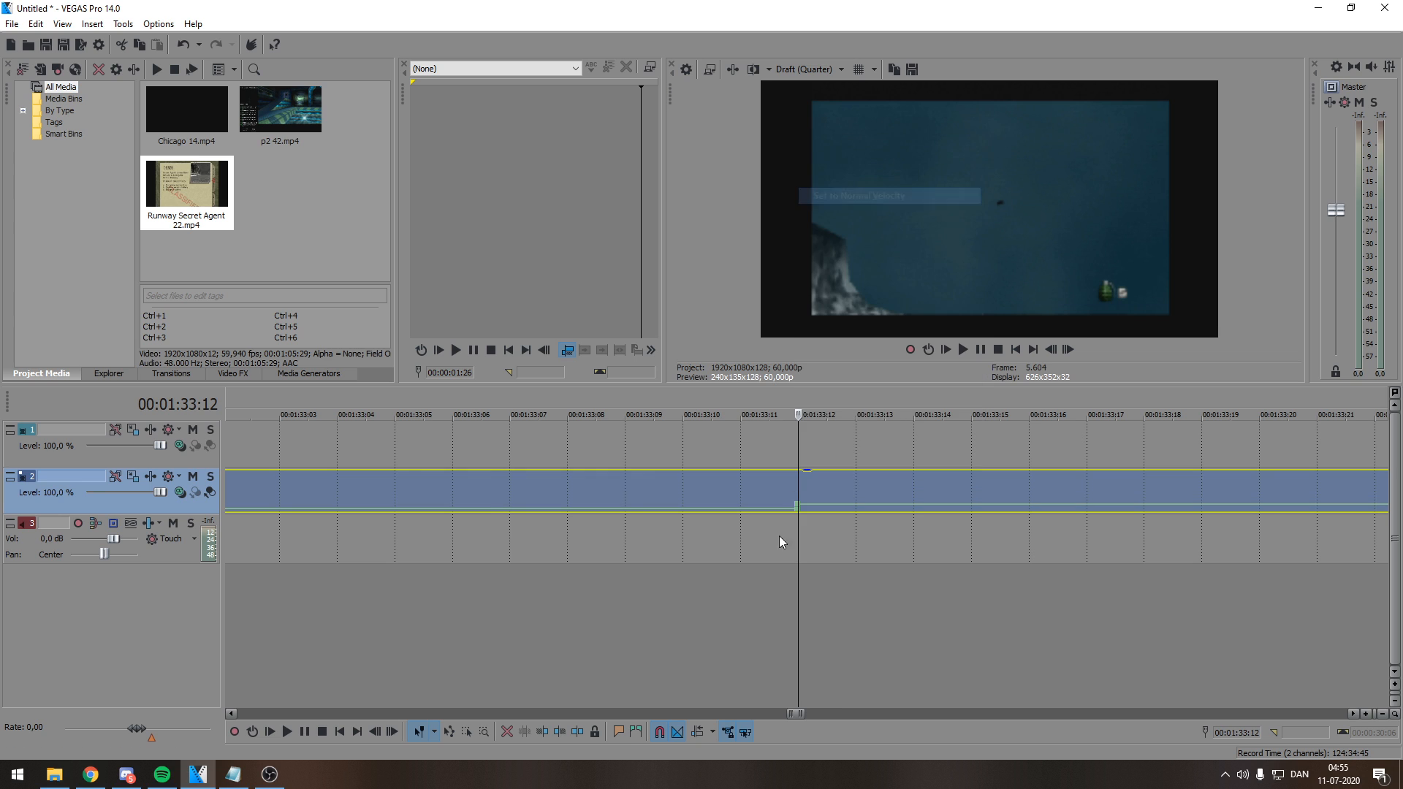
click(738, 552)
click(963, 350)
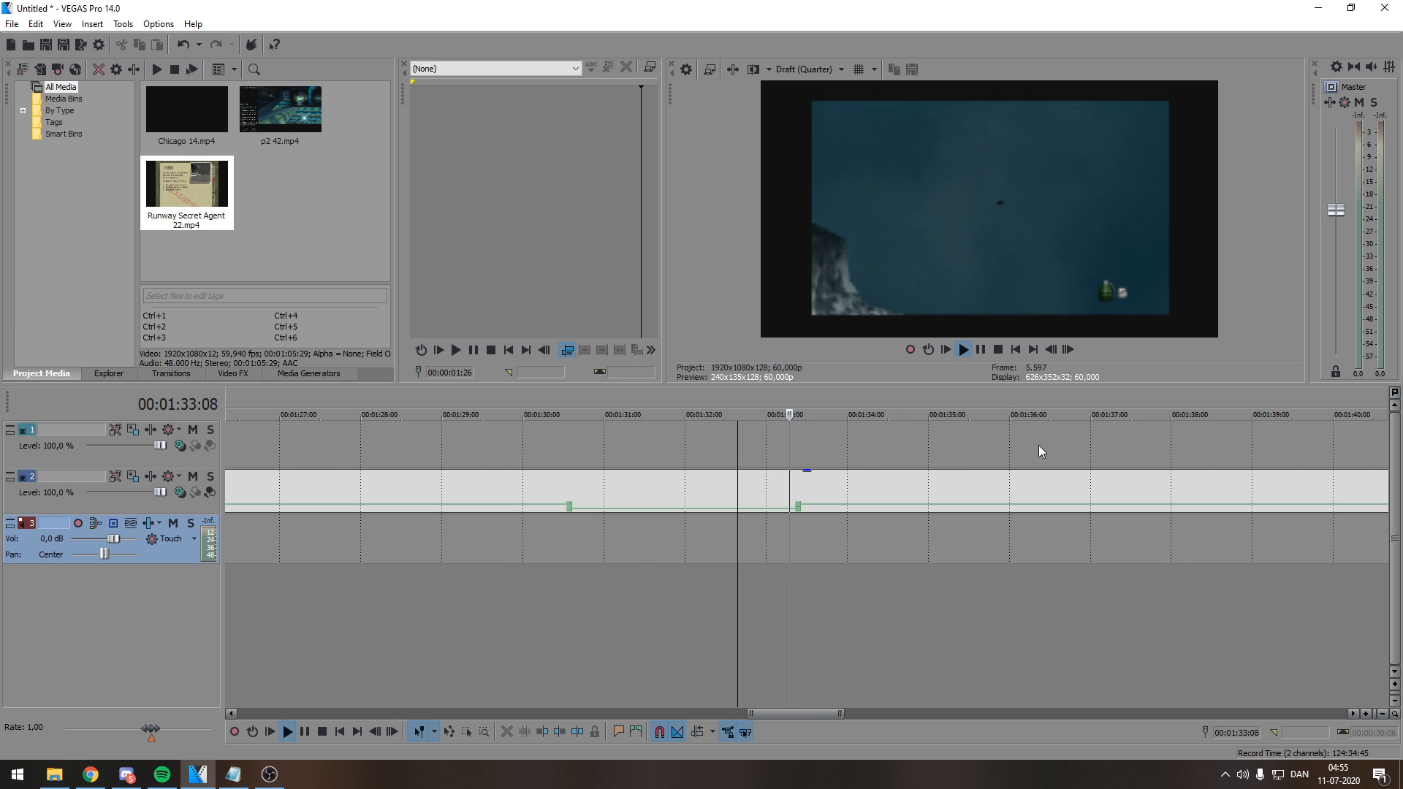
scroll(1037, 445, down, 6)
scroll(889, 484, up, 5)
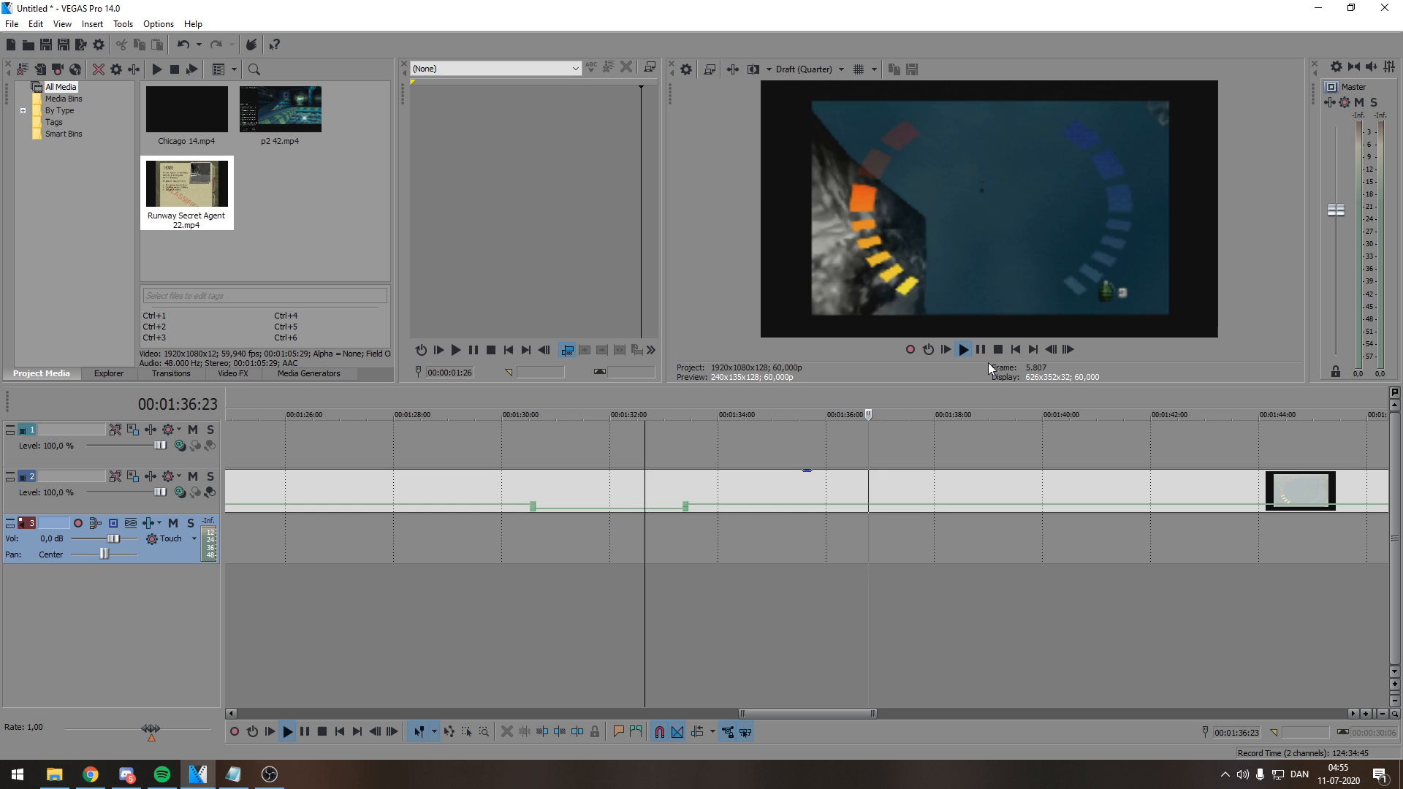
- Delete both velocity points at 00:01:33:12 from the Runway video's envelope
right_click(686, 505)
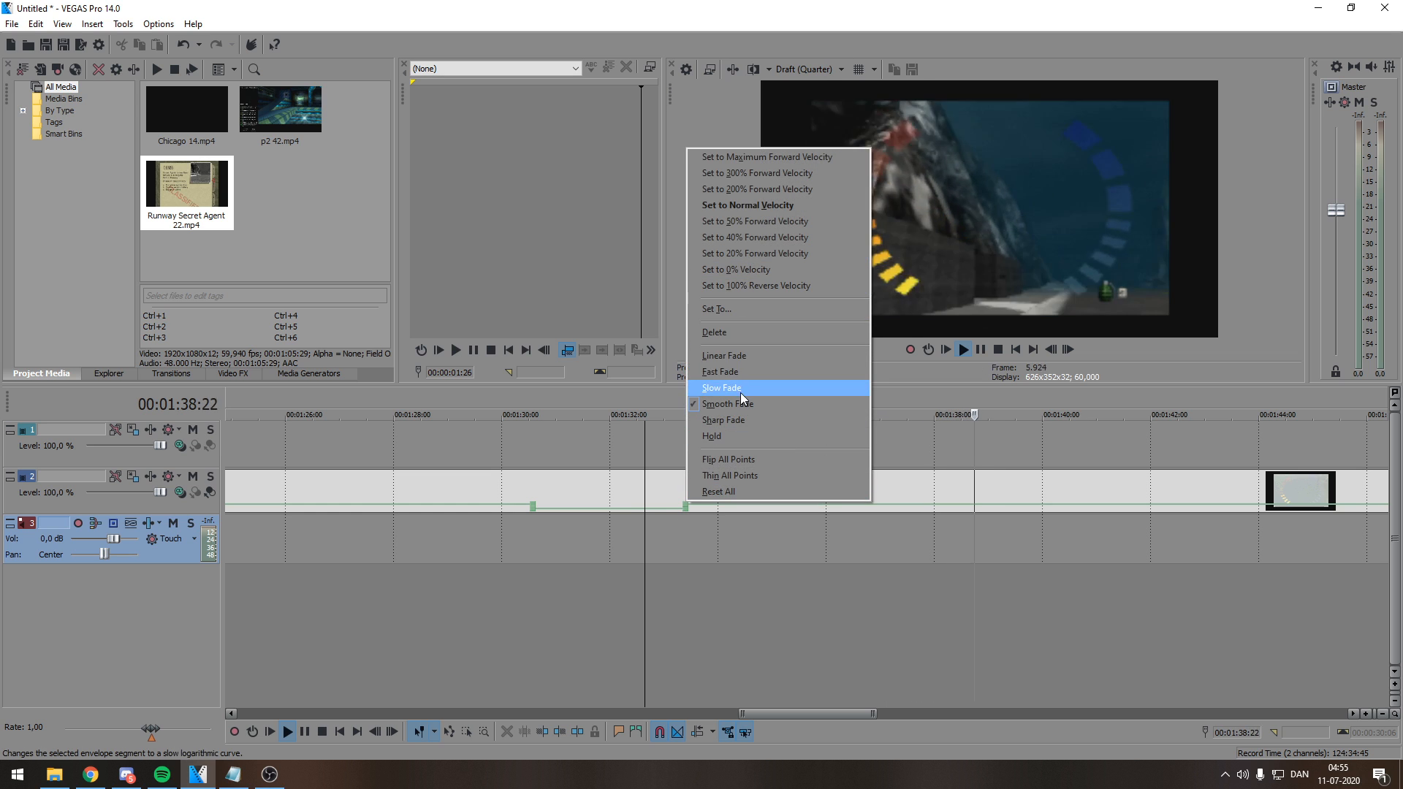
click(741, 333)
right_click(685, 507)
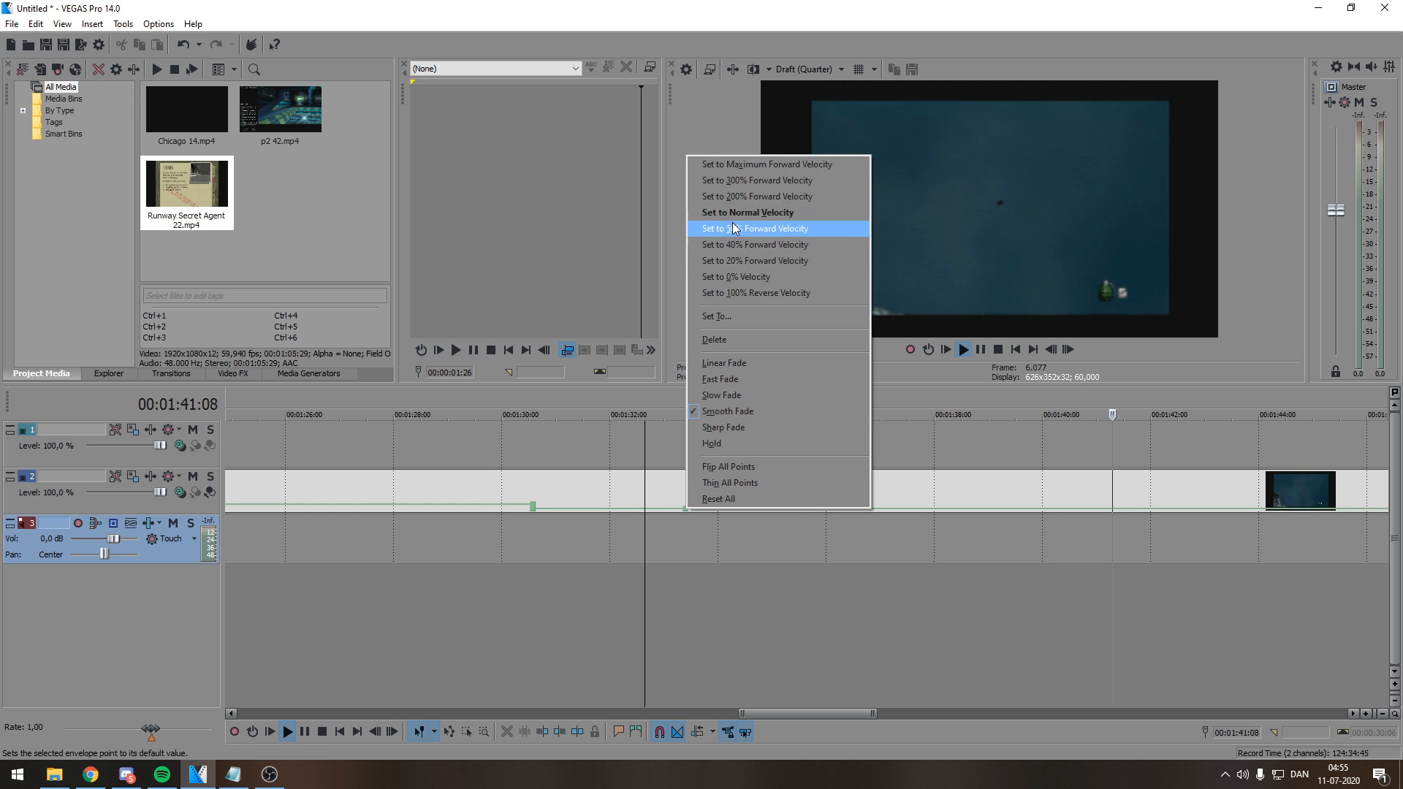
click(745, 339)
- Move the Runway video's second velocity point to about 00:01:33:05 and set it to 100% Reverse Velocity
mouse_move(534, 514)
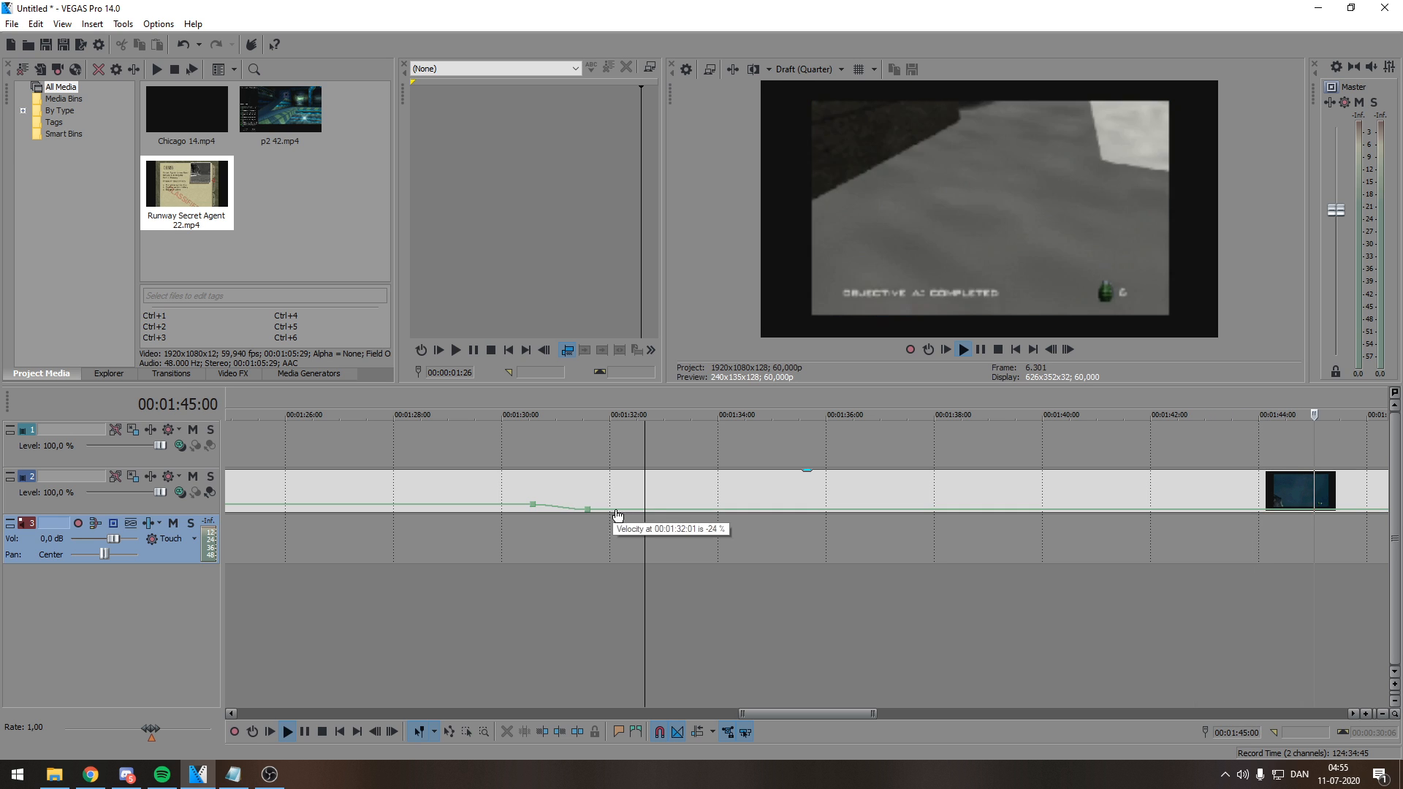
scroll(694, 511, down, 4)
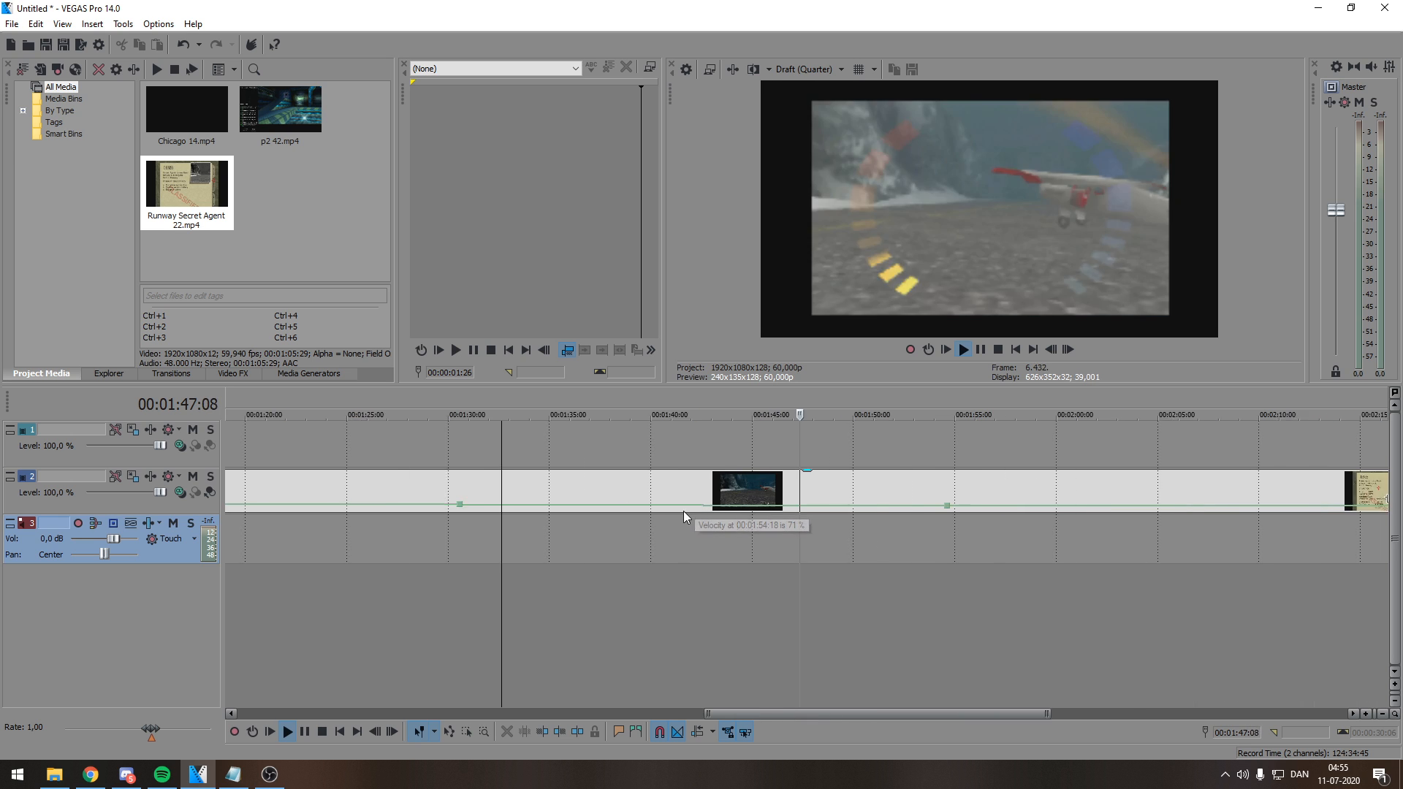
drag(894, 510, 604, 510)
key(ctrl+z)
click(914, 521)
right_click(606, 509)
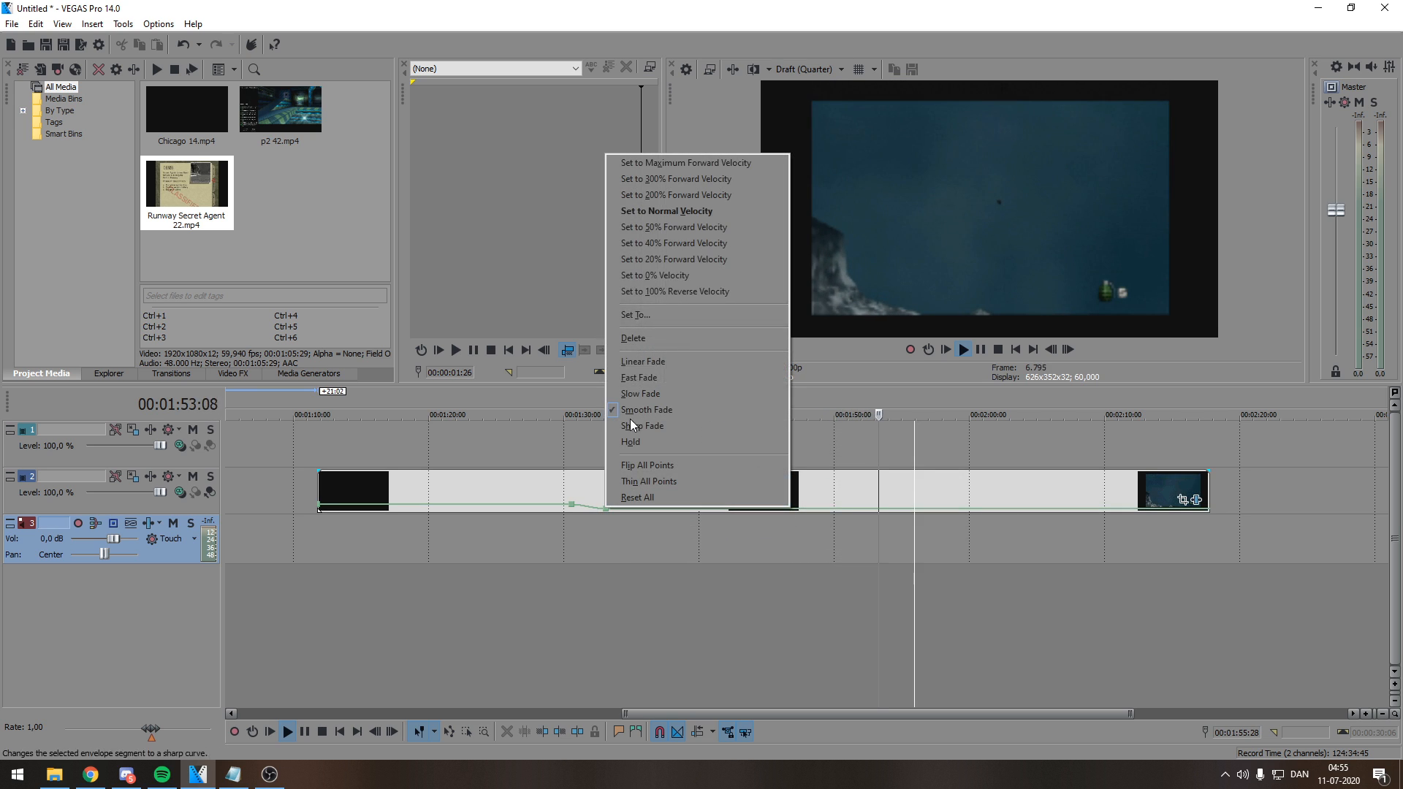
click(645, 290)
- Play the Runway video from about 00:01:30 through the velocity slope and pause at 00:01:34:13
click(569, 590)
scroll(612, 568, up, 5)
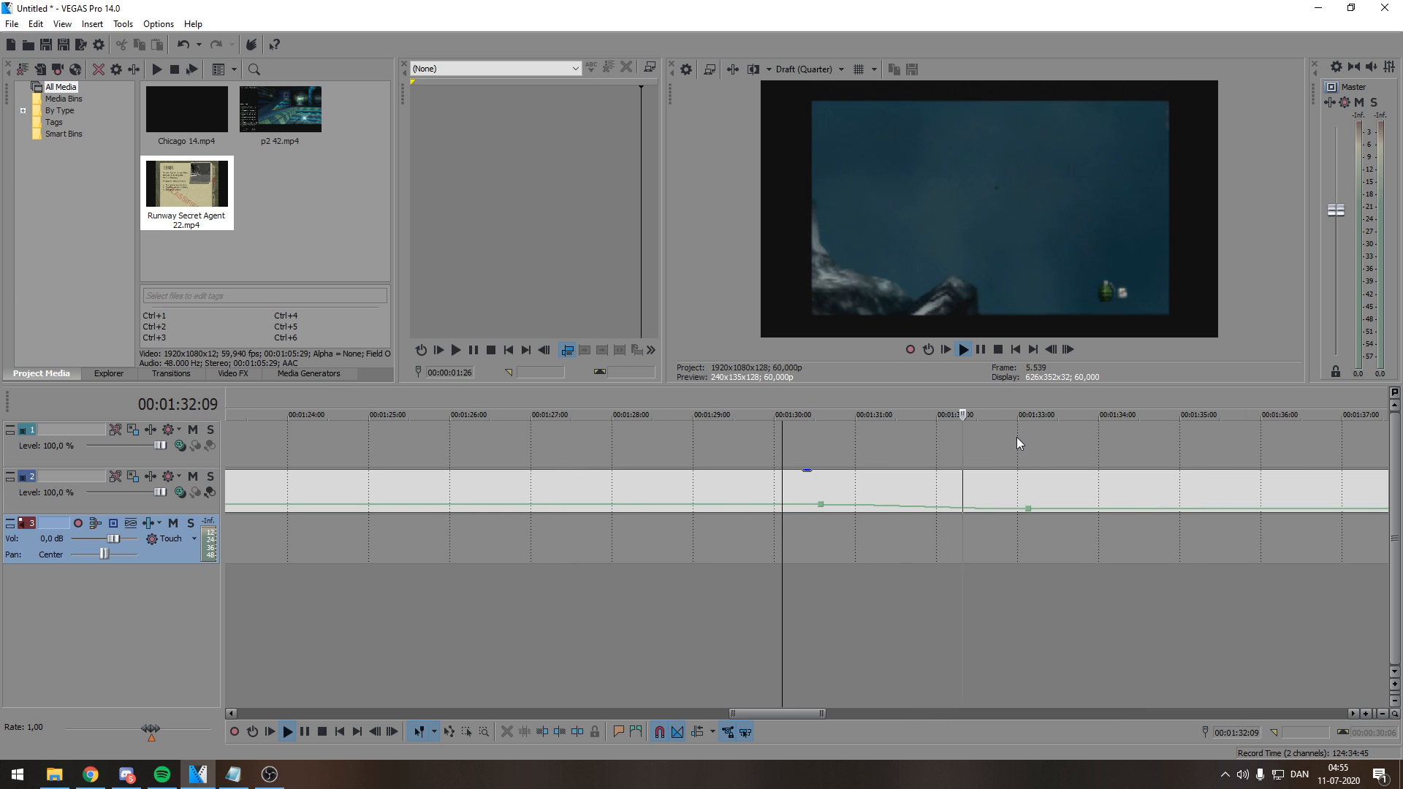
click(981, 350)
- Raise the Runway video's second velocity point to 564% at 00:01:33:05
scroll(1012, 547, down, 3)
drag(764, 513, 767, 486)
scroll(771, 495, down, 3)
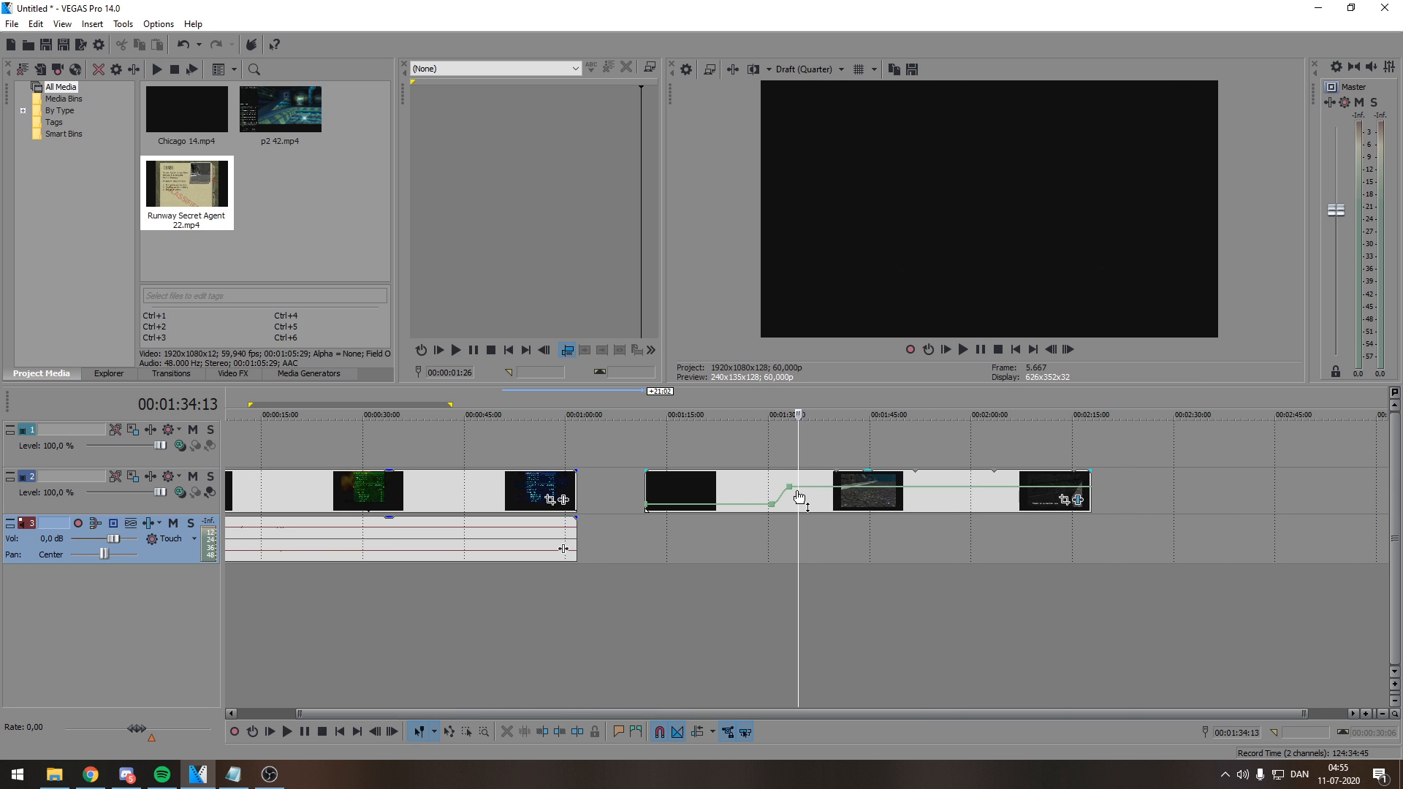
mouse_move(790, 488)
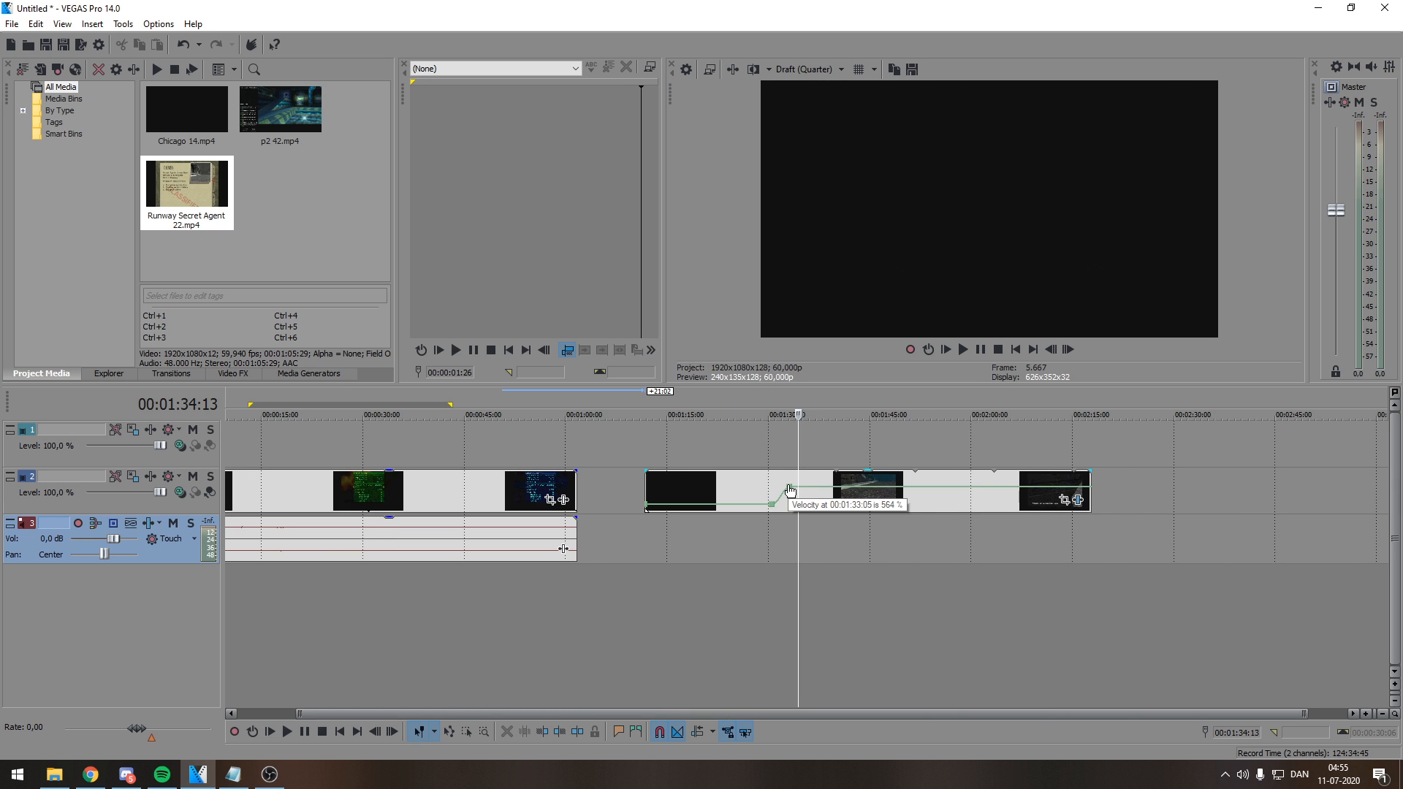
scroll(643, 522, down, 1)
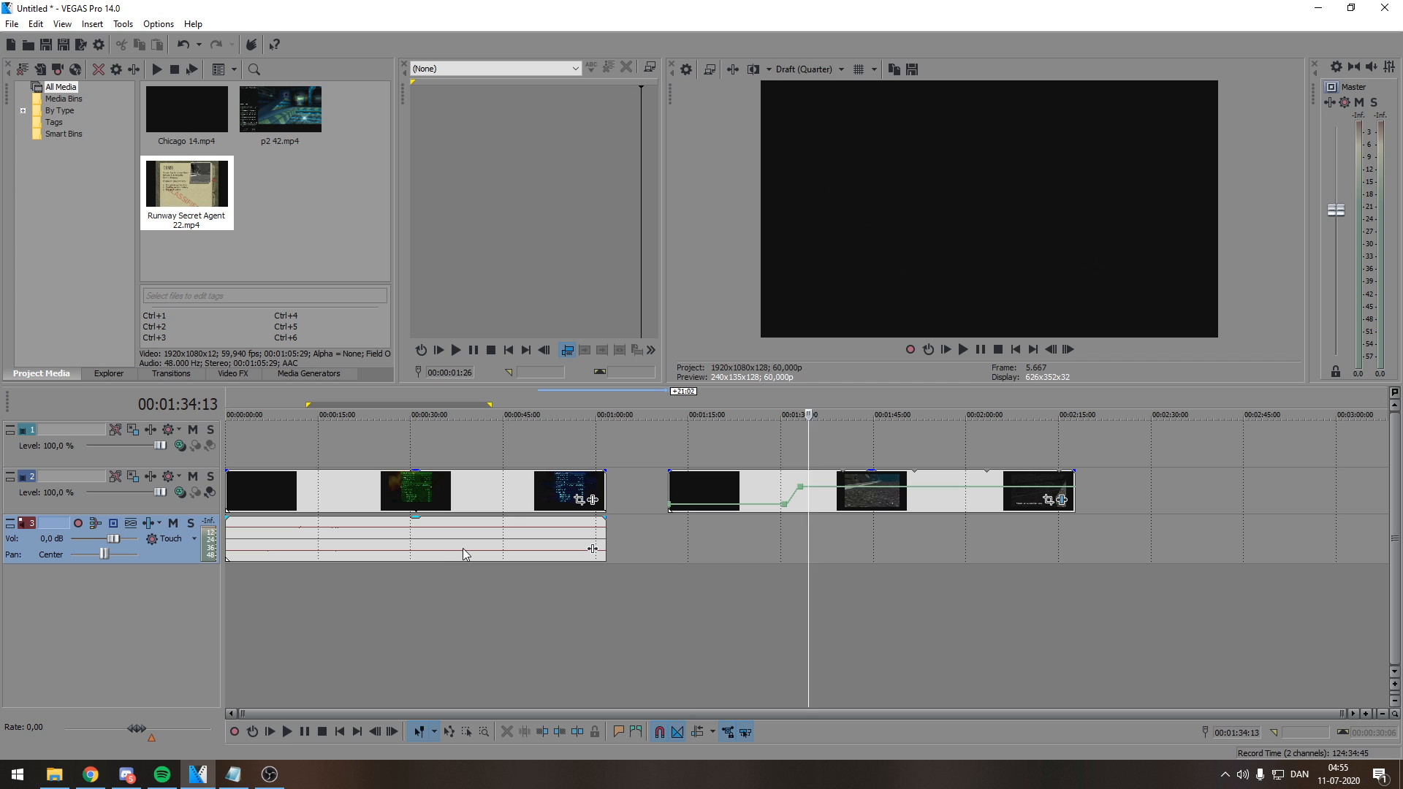
click(349, 545)
right_click(349, 545)
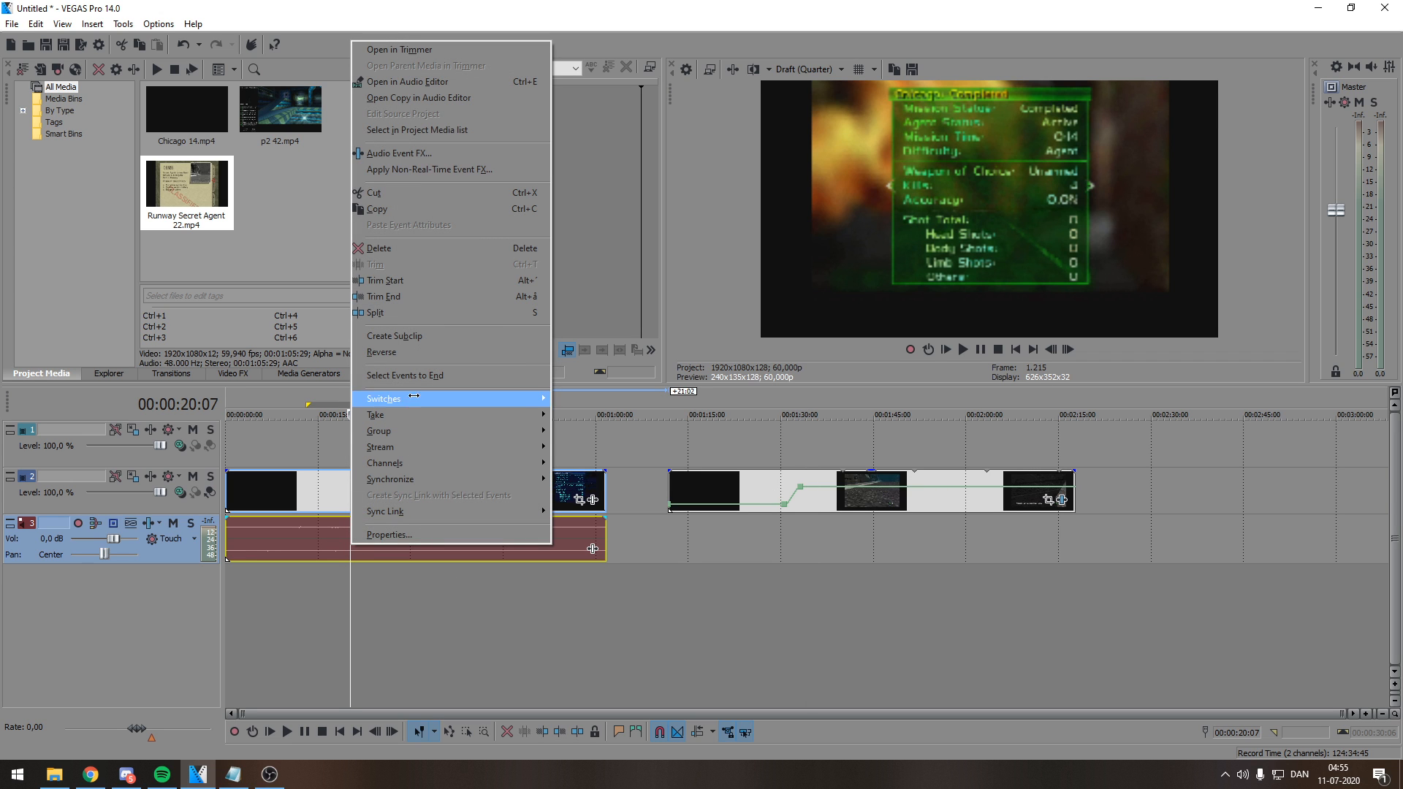
click(320, 540)
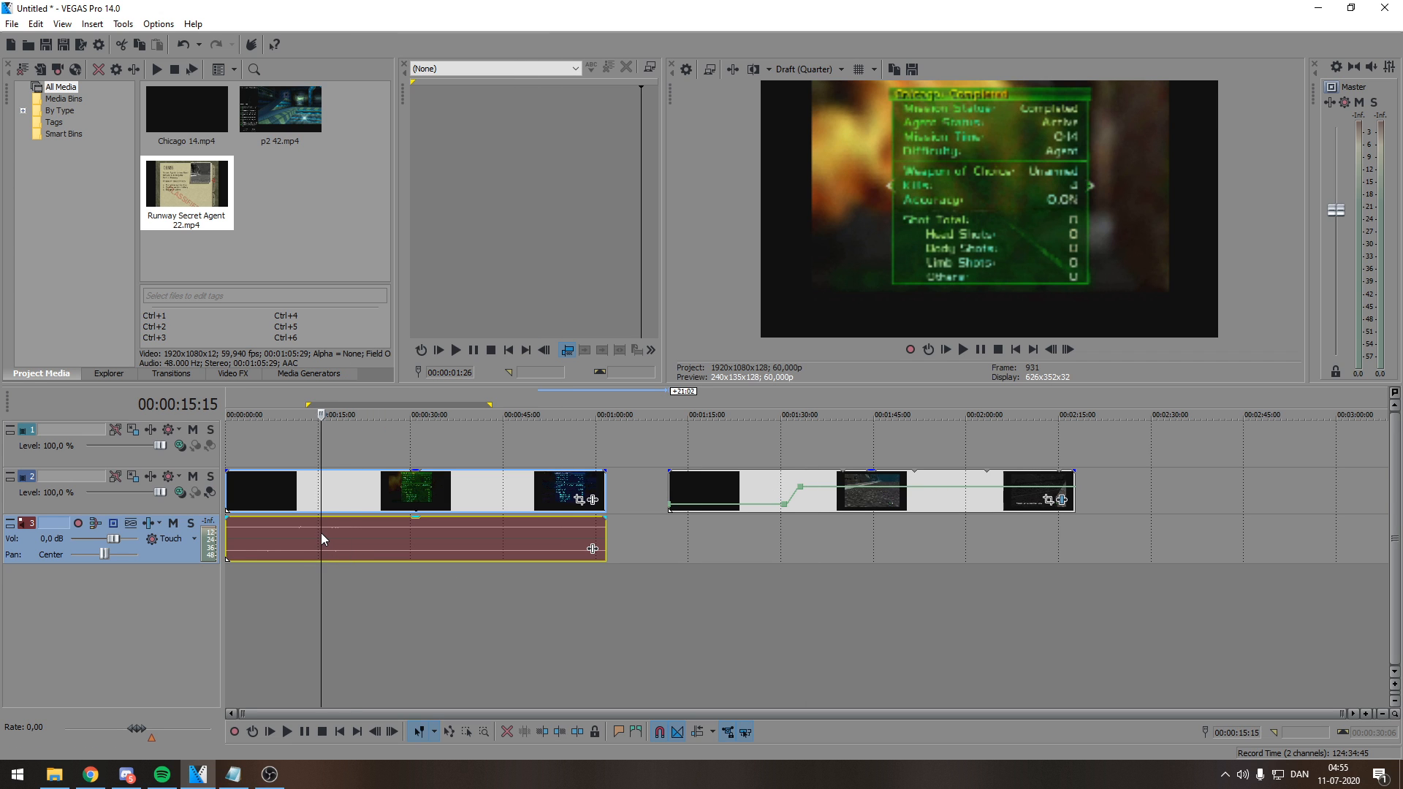
right_click(363, 554)
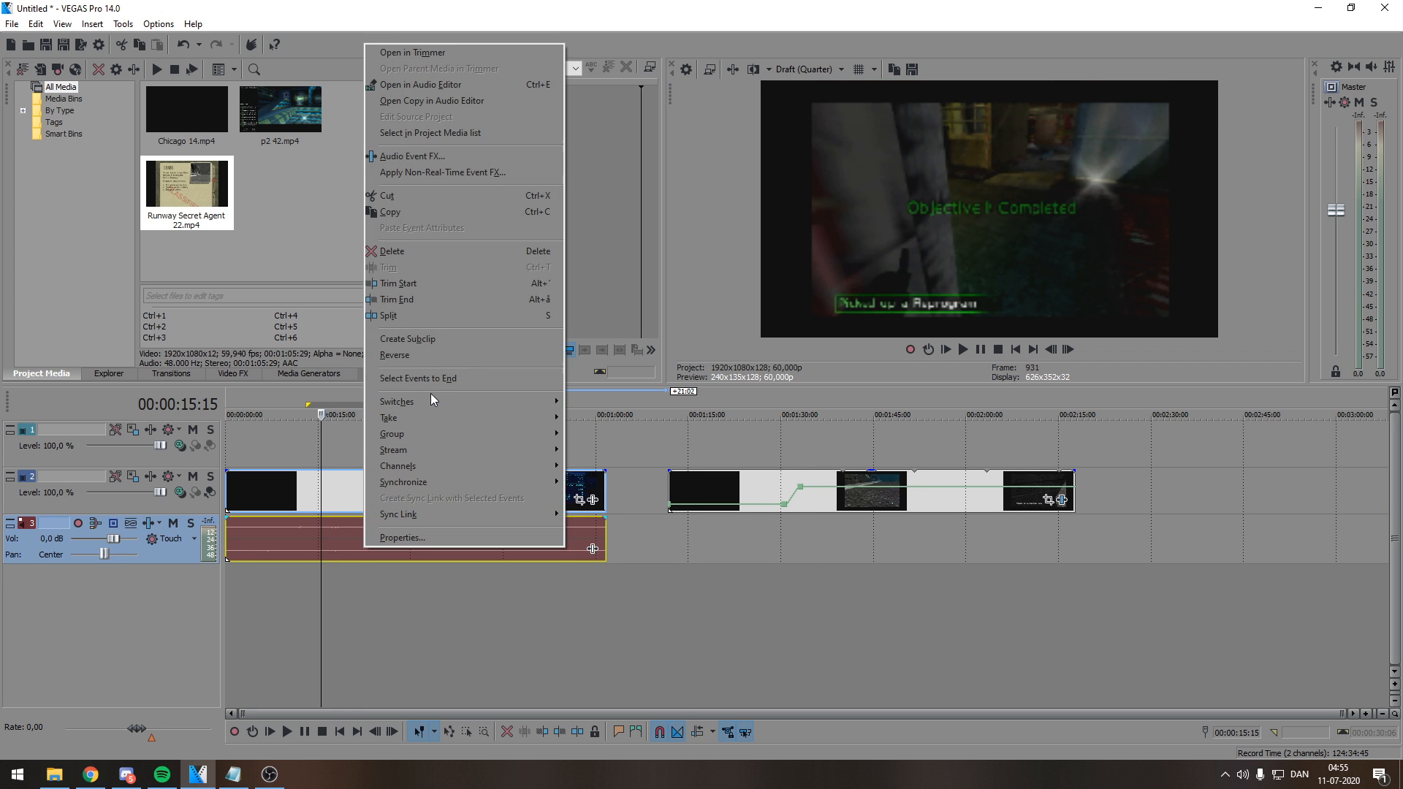
click(469, 383)
- Add a volume envelope to the audio track and raise it close to the track's upper edge
click(313, 533)
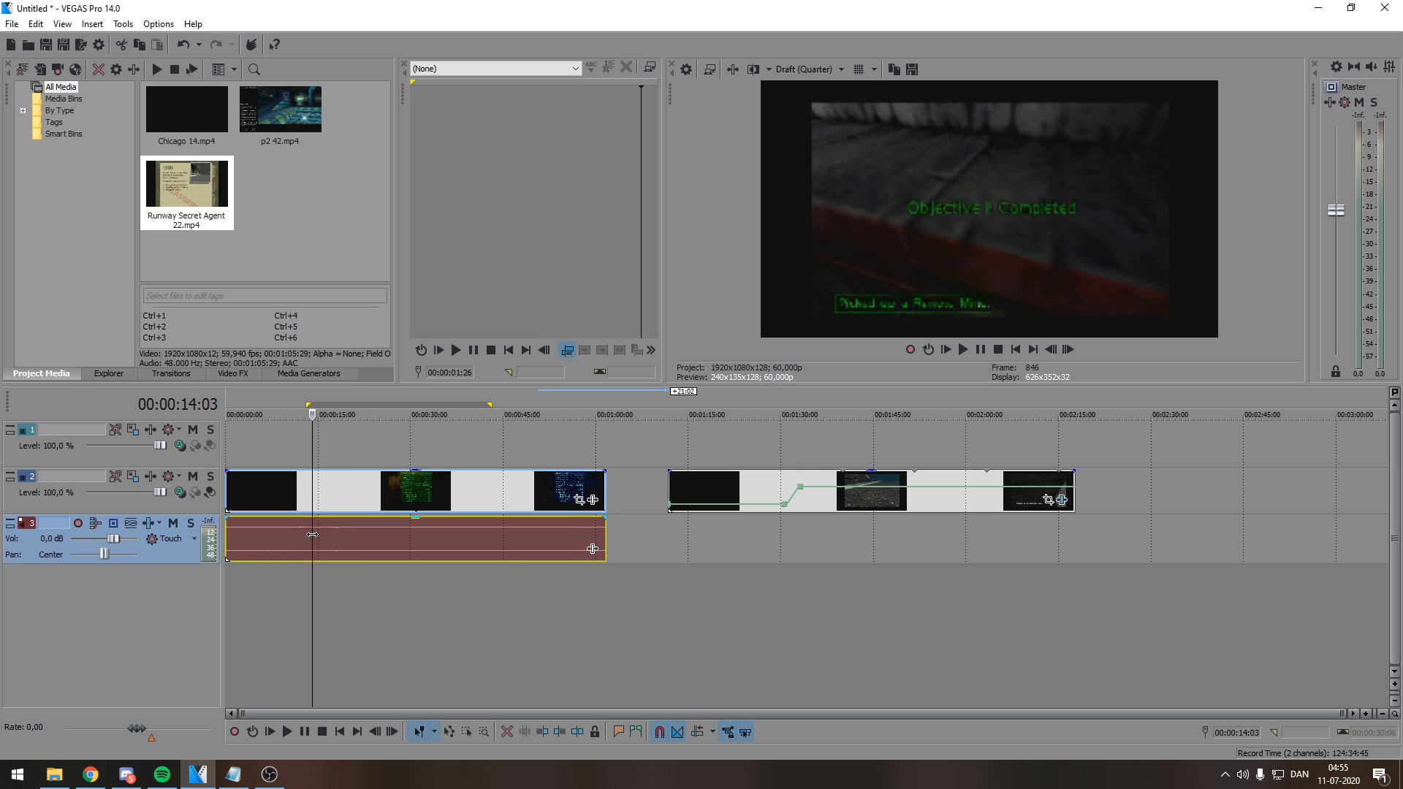
key(v)
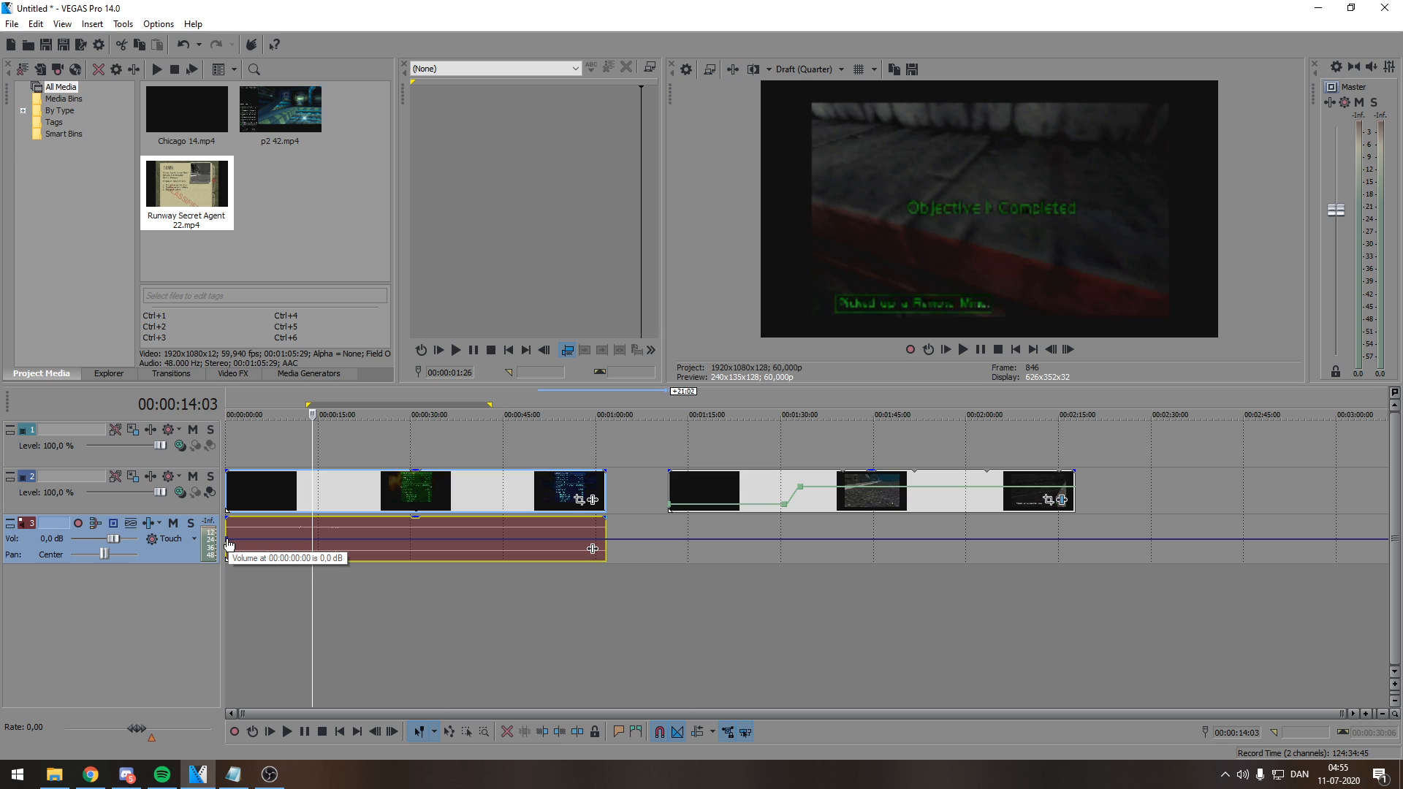
drag(228, 540, 239, 524)
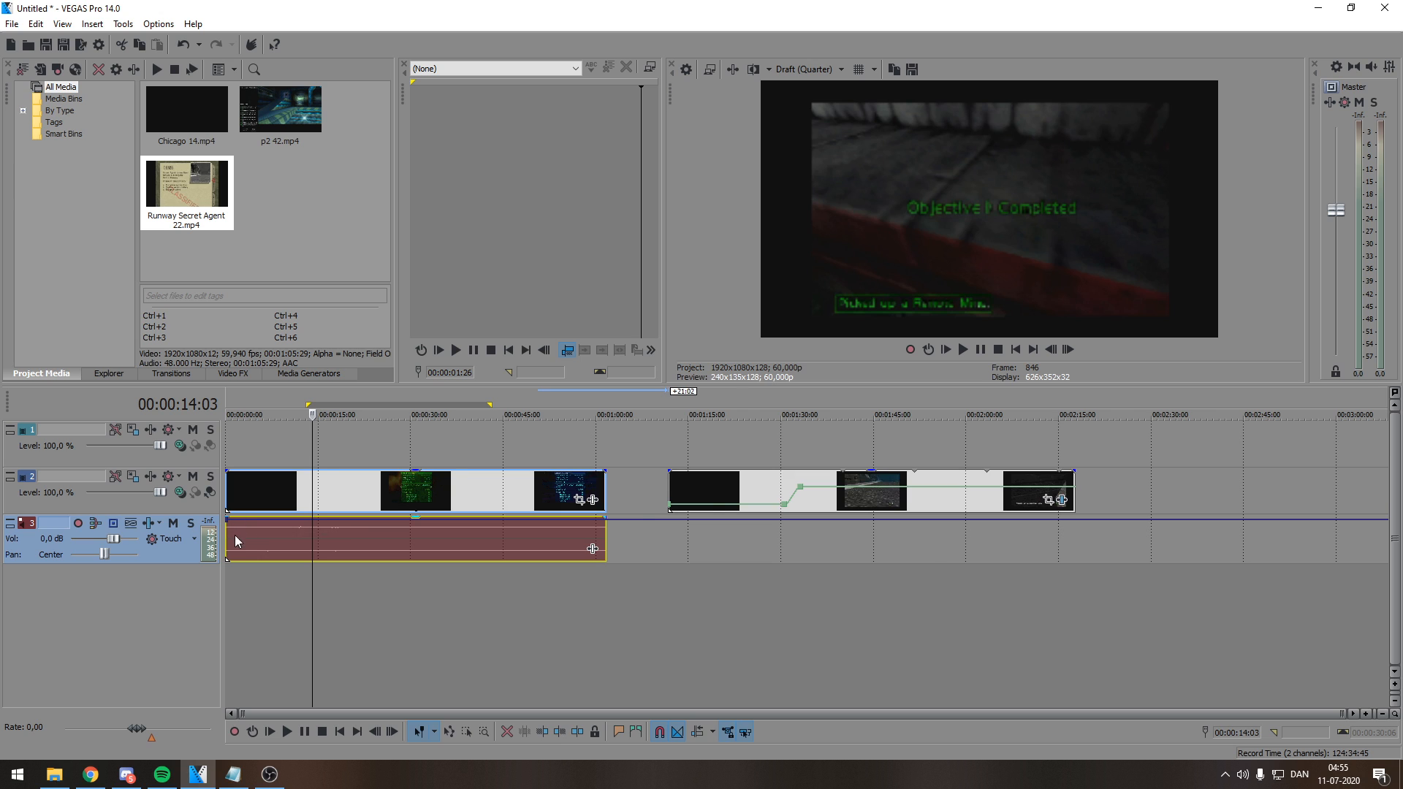
- Add volume points at 00:00:09:09 and about 00:00:12 on the audio track and lower the second one well below the first
click(288, 548)
scroll(295, 545, up, 3)
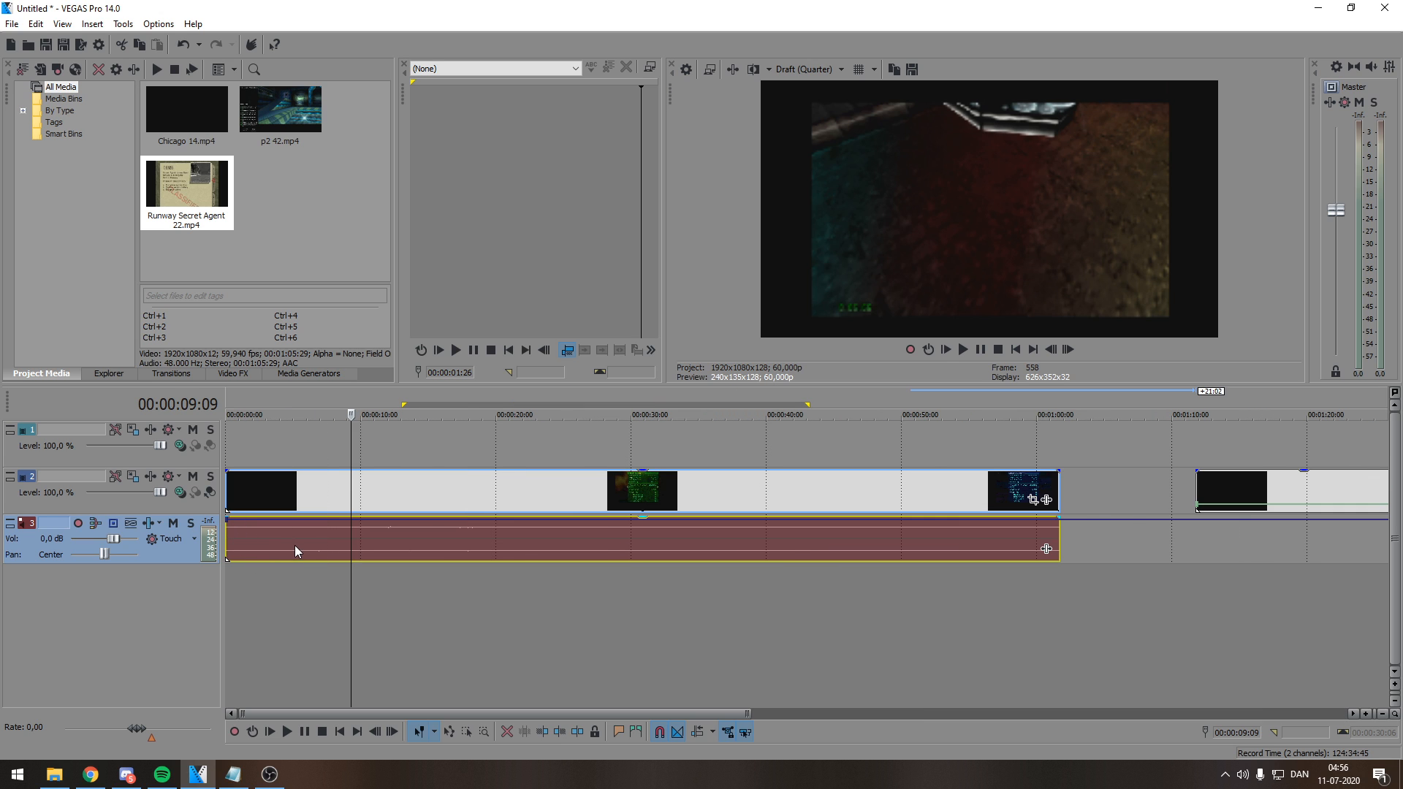
right_click(354, 525)
click(384, 532)
double_click(384, 524)
drag(385, 523, 384, 549)
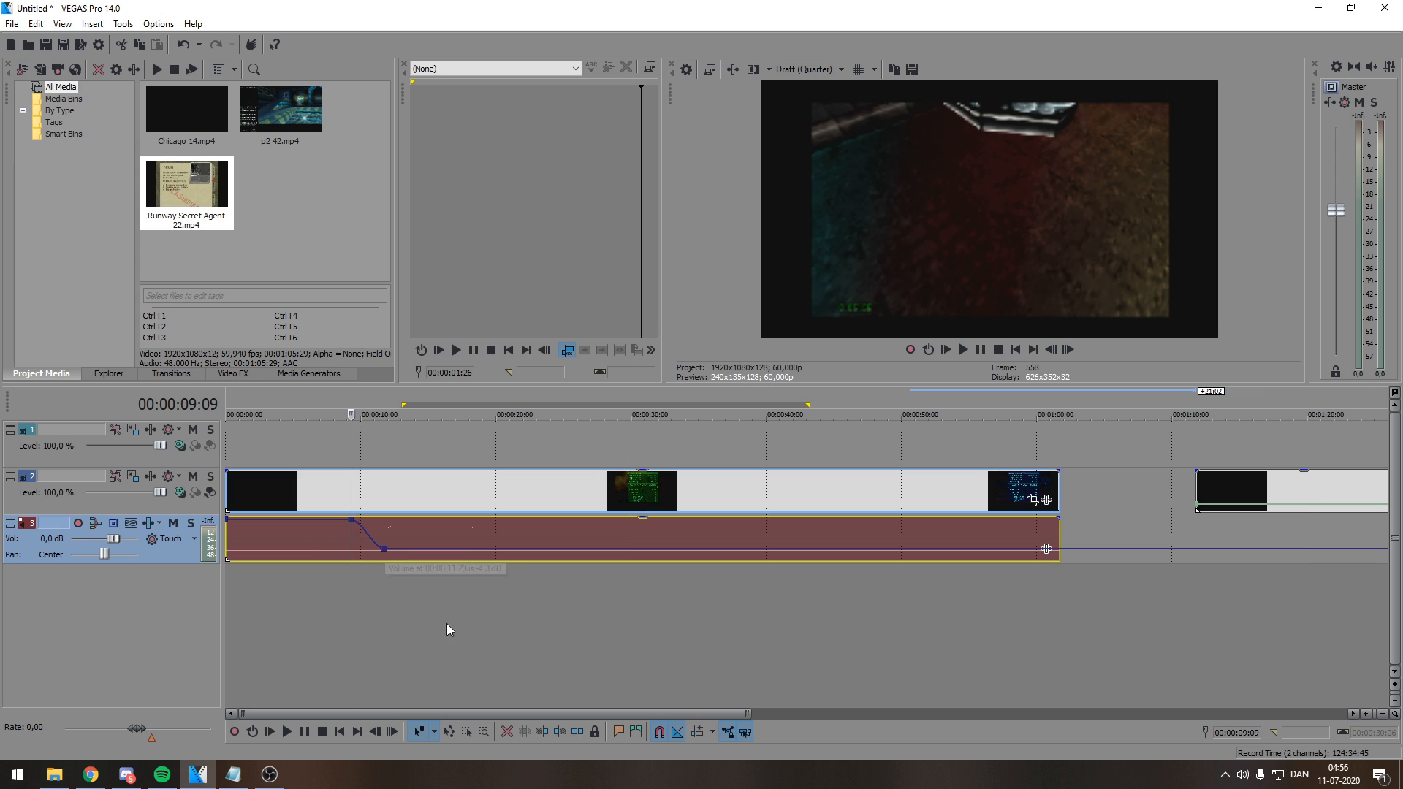
click(409, 596)
click(388, 537)
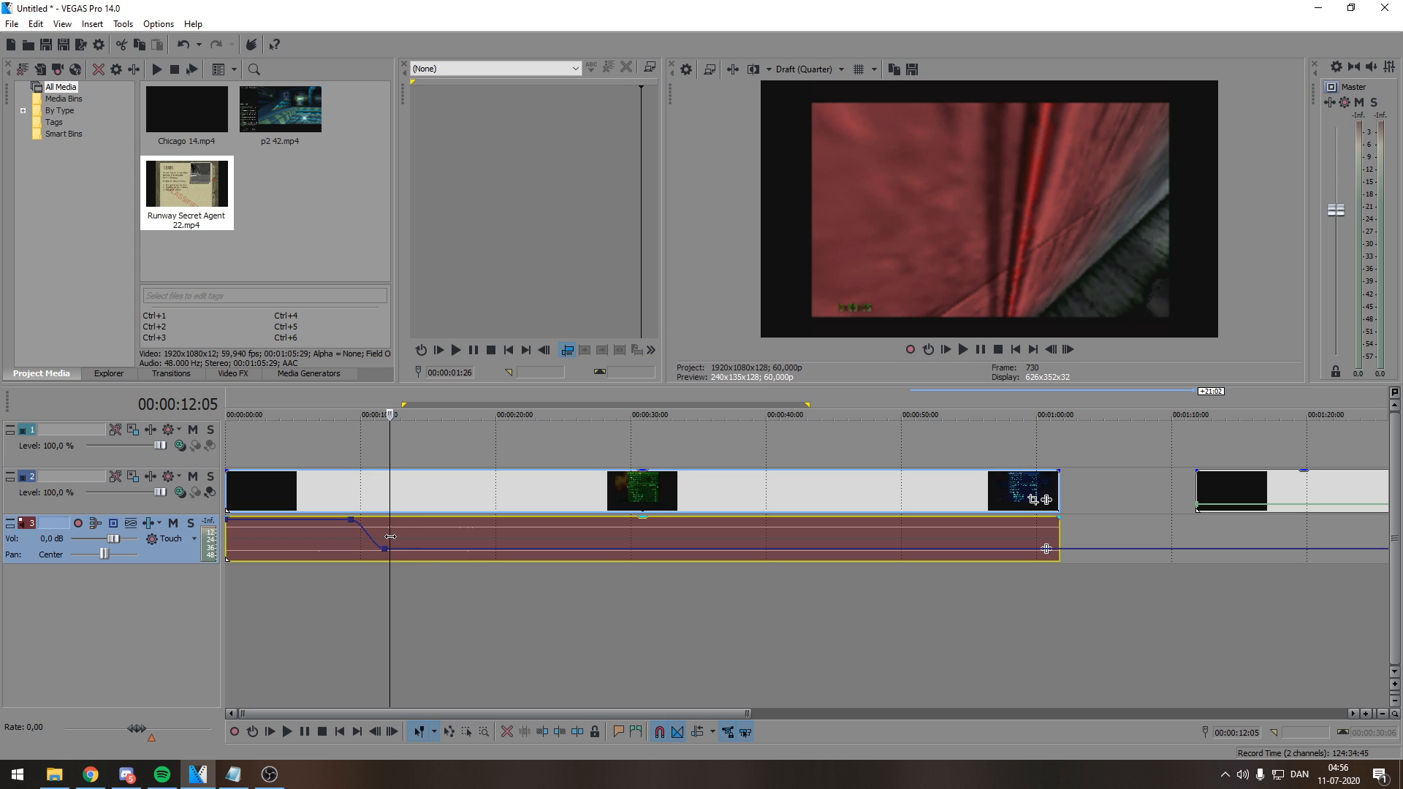
scroll(401, 557, down, 5)
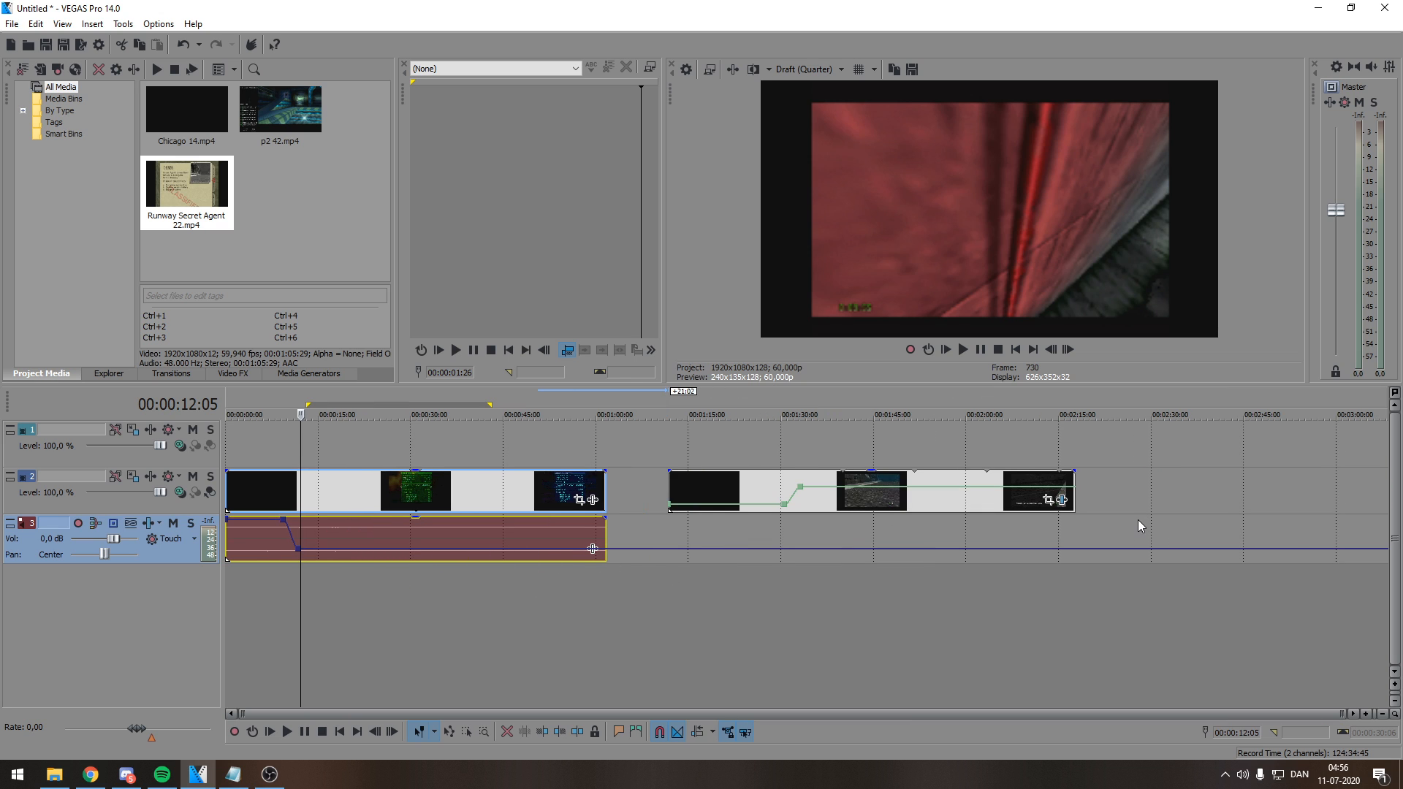
- Move the Runway video earlier so that it starts at 00:01:05:29
click(632, 538)
drag(711, 491, 675, 492)
click(632, 545)
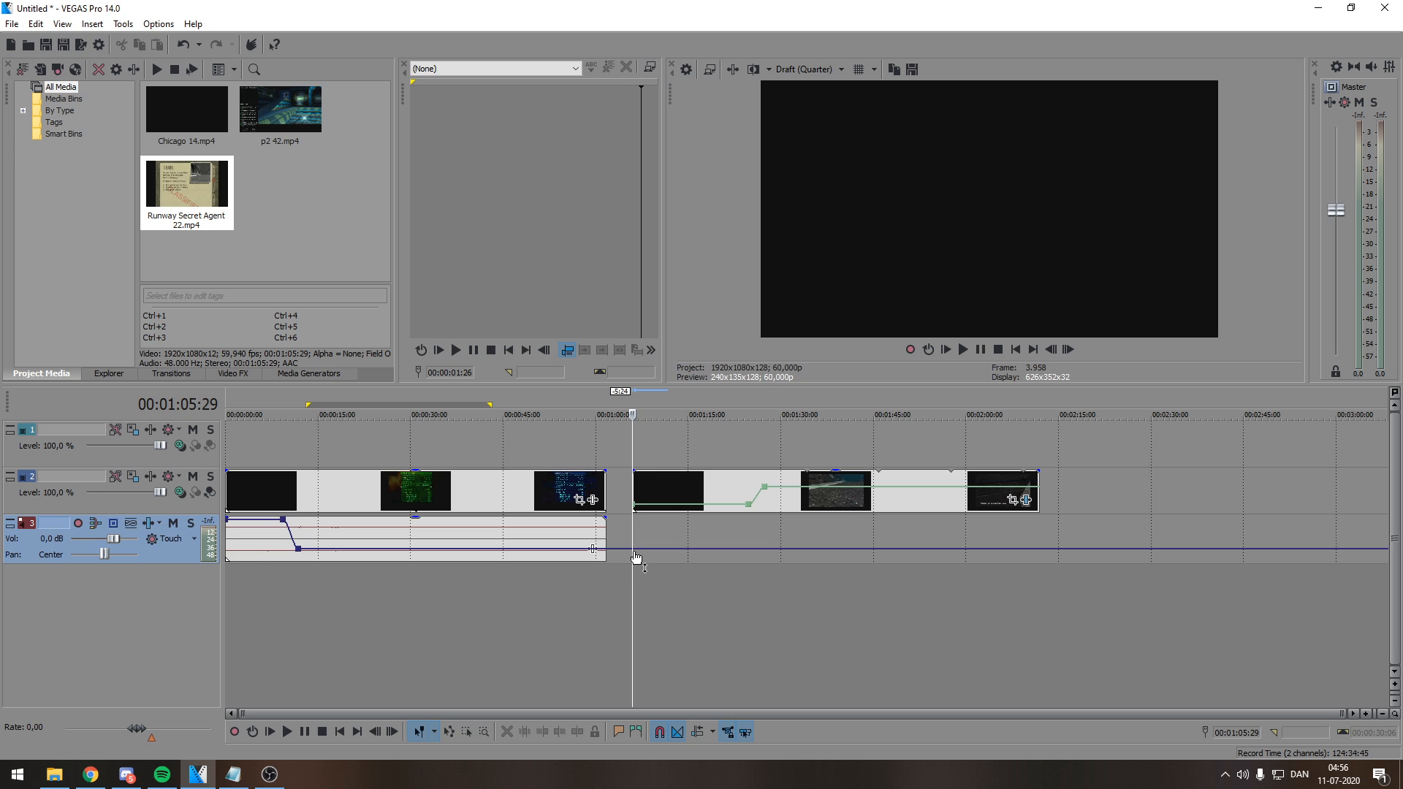
- Add two volume points just after the end of the Chicago 14 audio and raise the second to the envelope's starting level
click(615, 538)
scroll(615, 537, up, 5)
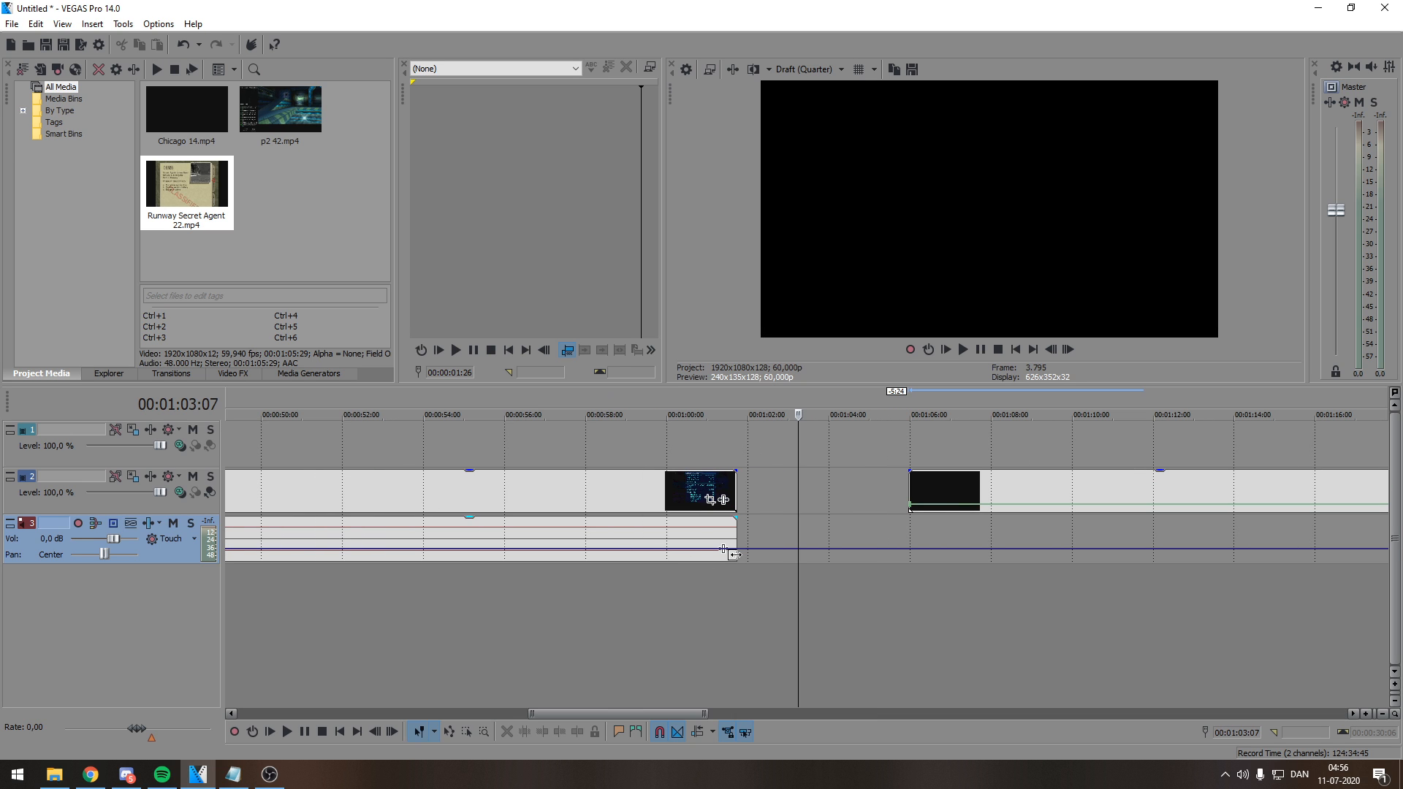
right_click(740, 550)
click(764, 559)
right_click(764, 548)
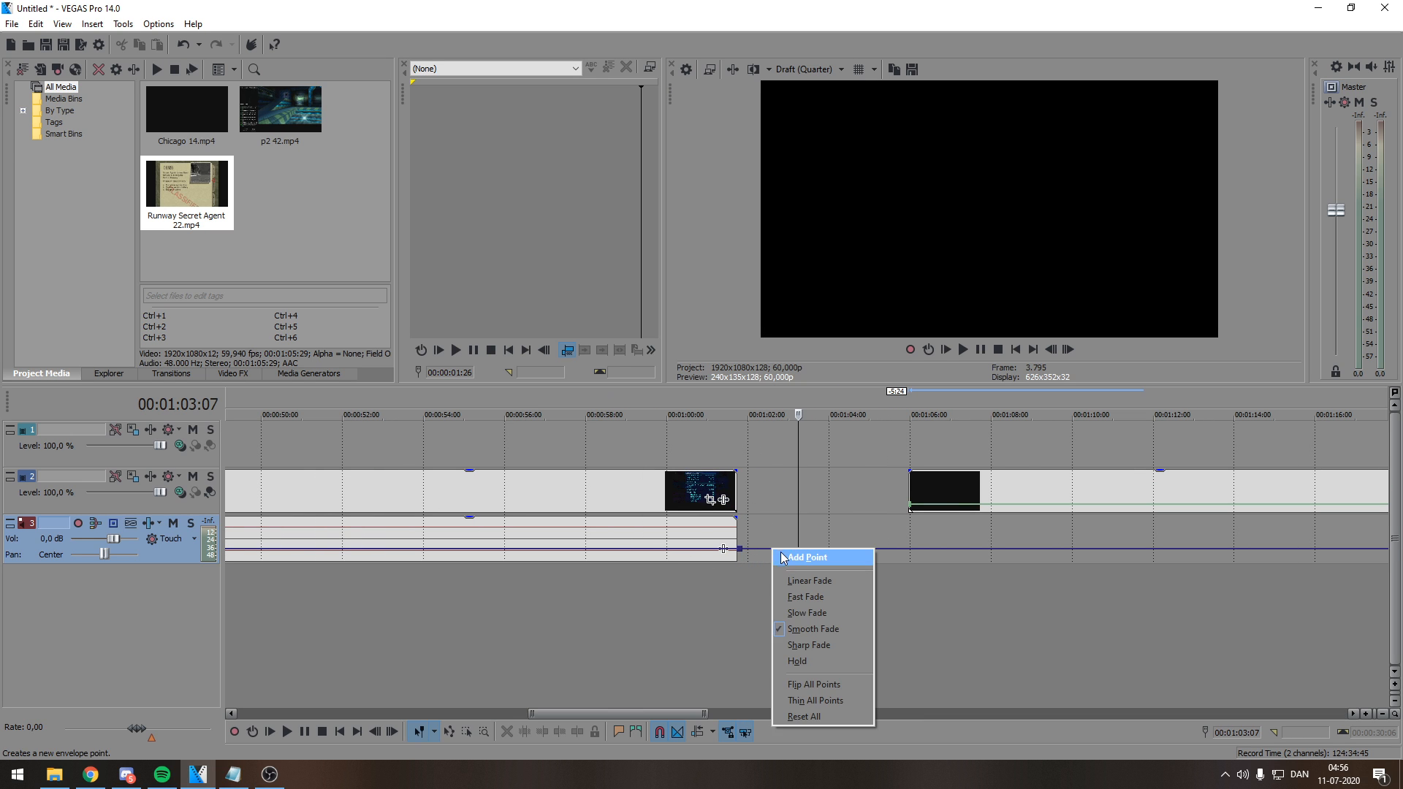
click(776, 557)
drag(765, 548, 766, 519)
- Move the Runway video about 3 seconds earlier, closer to the end of the Chicago 14 clip
scroll(768, 523, down, 2)
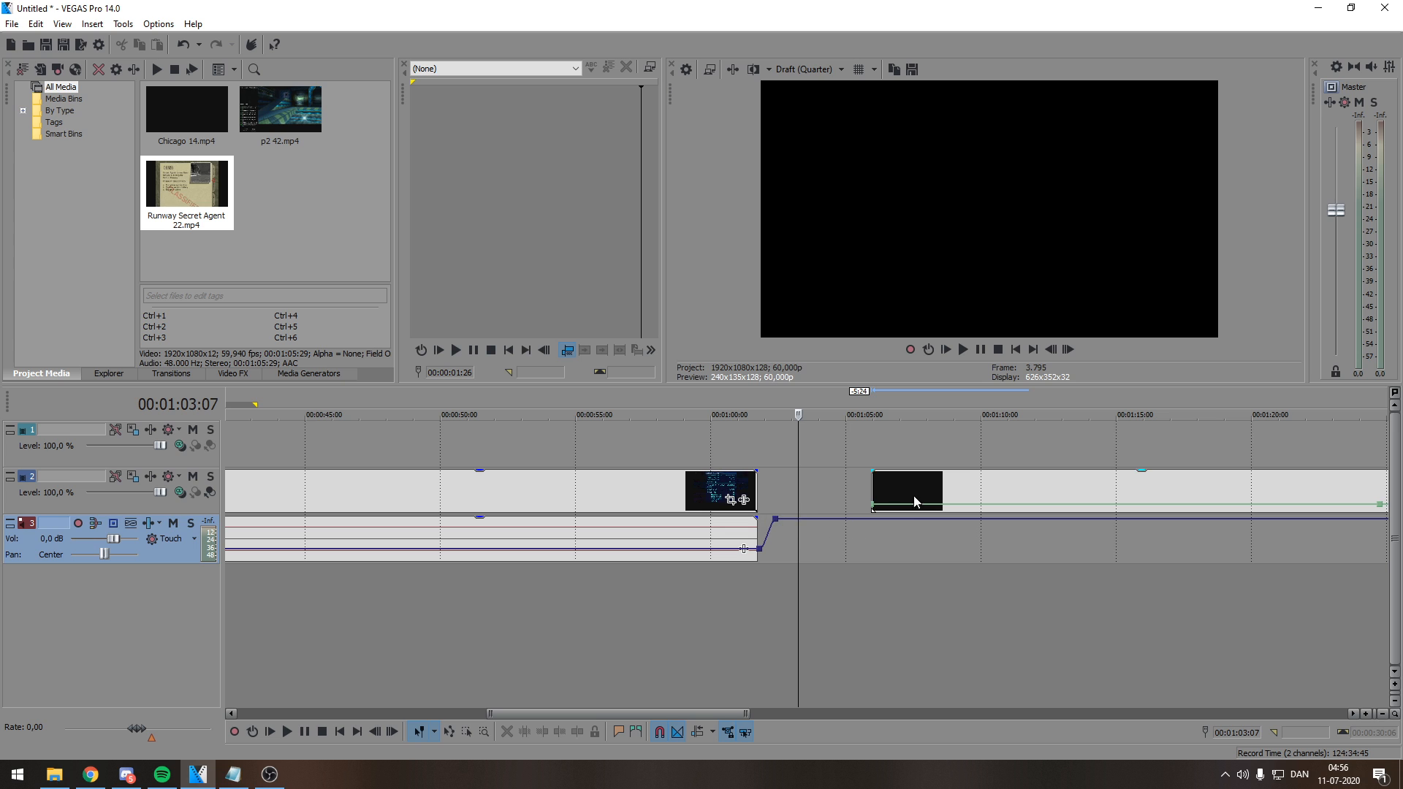
drag(954, 491, 872, 487)
click(868, 568)
scroll(830, 562, down, 4)
- Delete the Runway video from the timeline
click(694, 585)
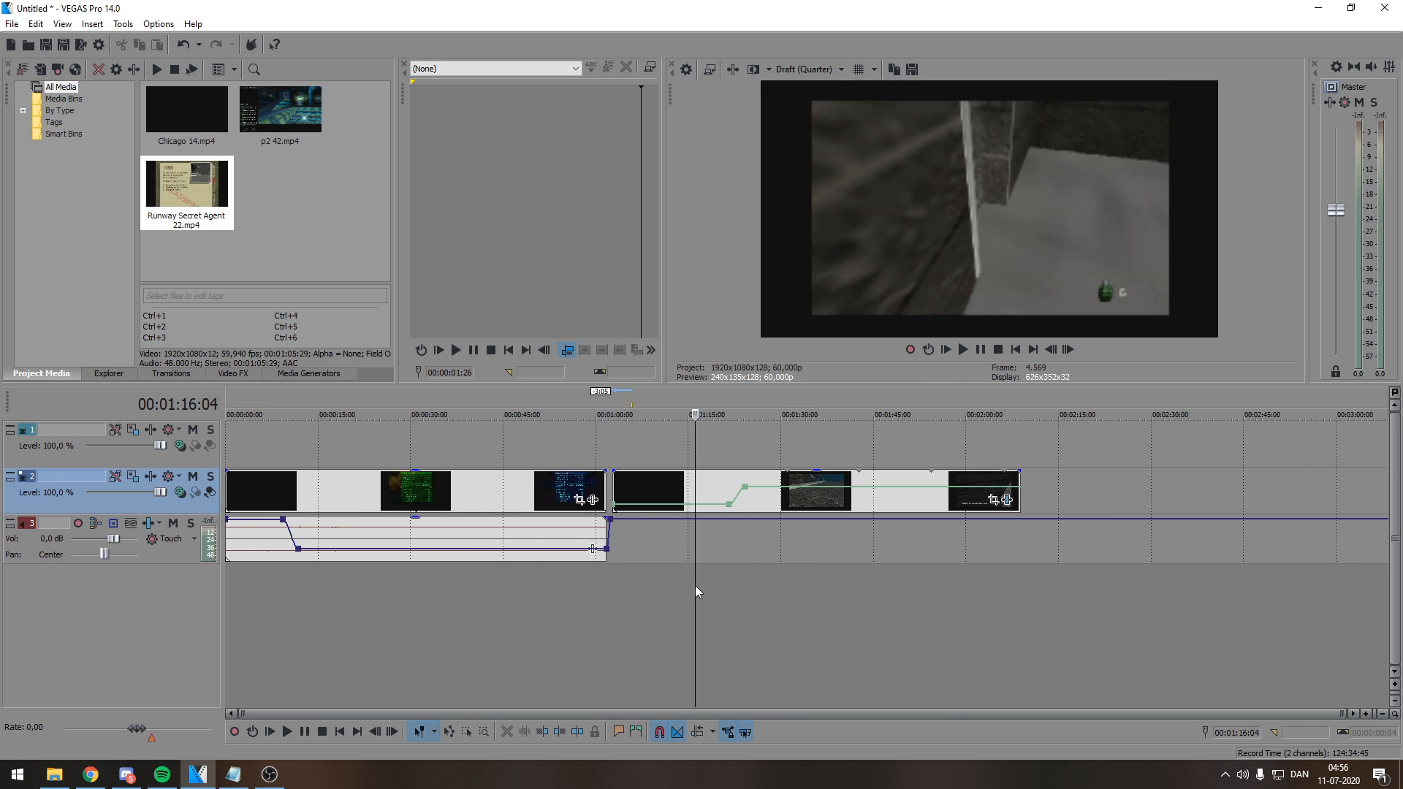
click(693, 489)
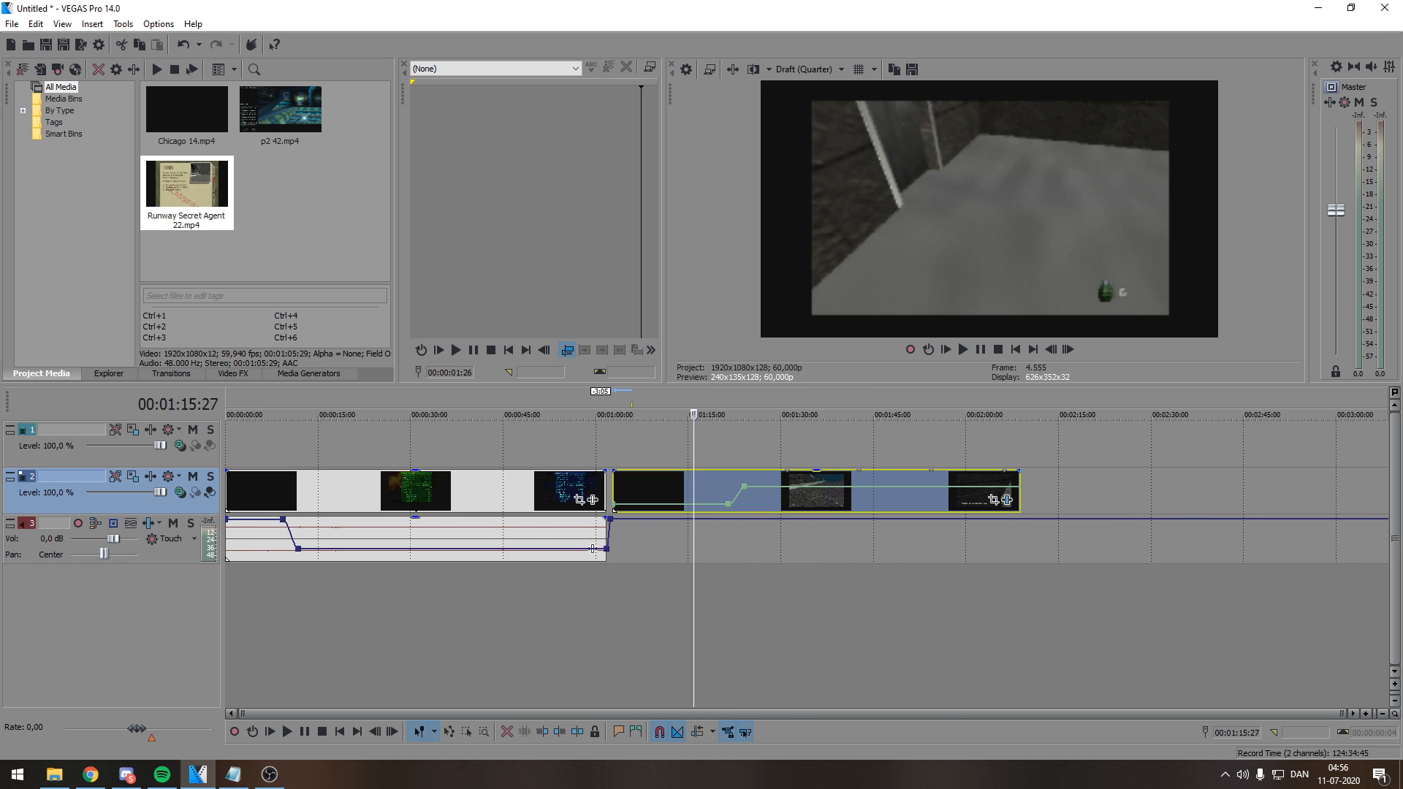
key(Delete)
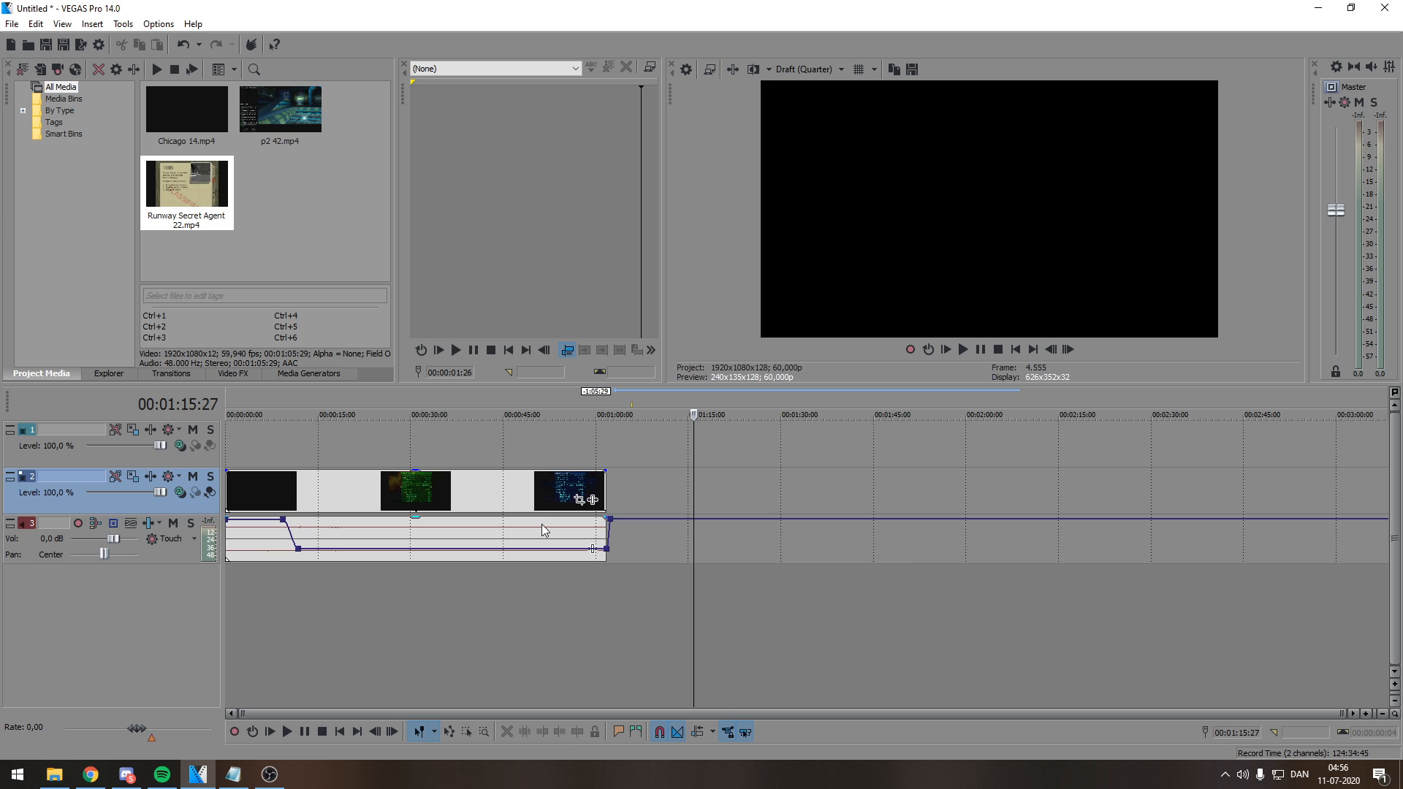
- Remove the volume envelope from the Chicago 14 audio track
click(515, 533)
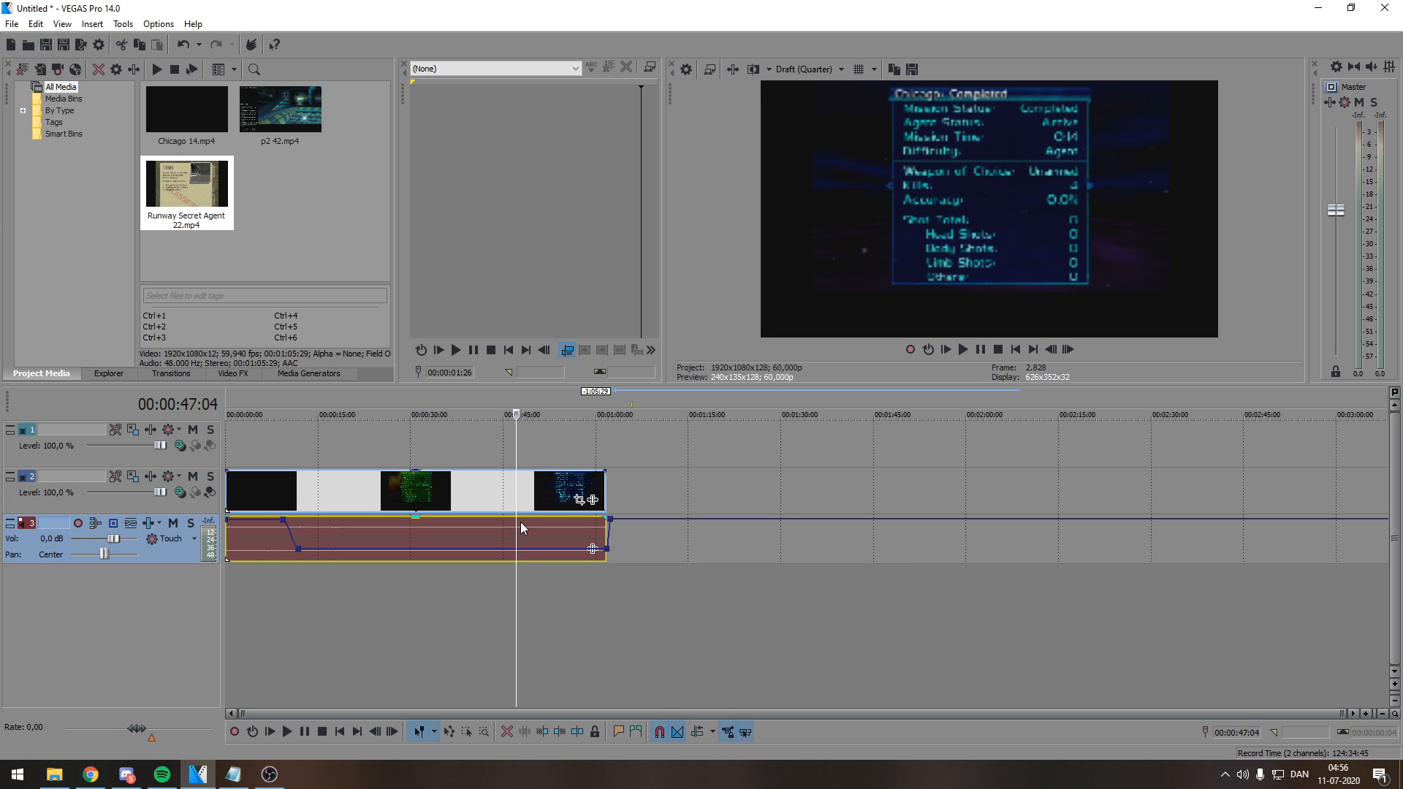
key(v)
key(alt+Tab)
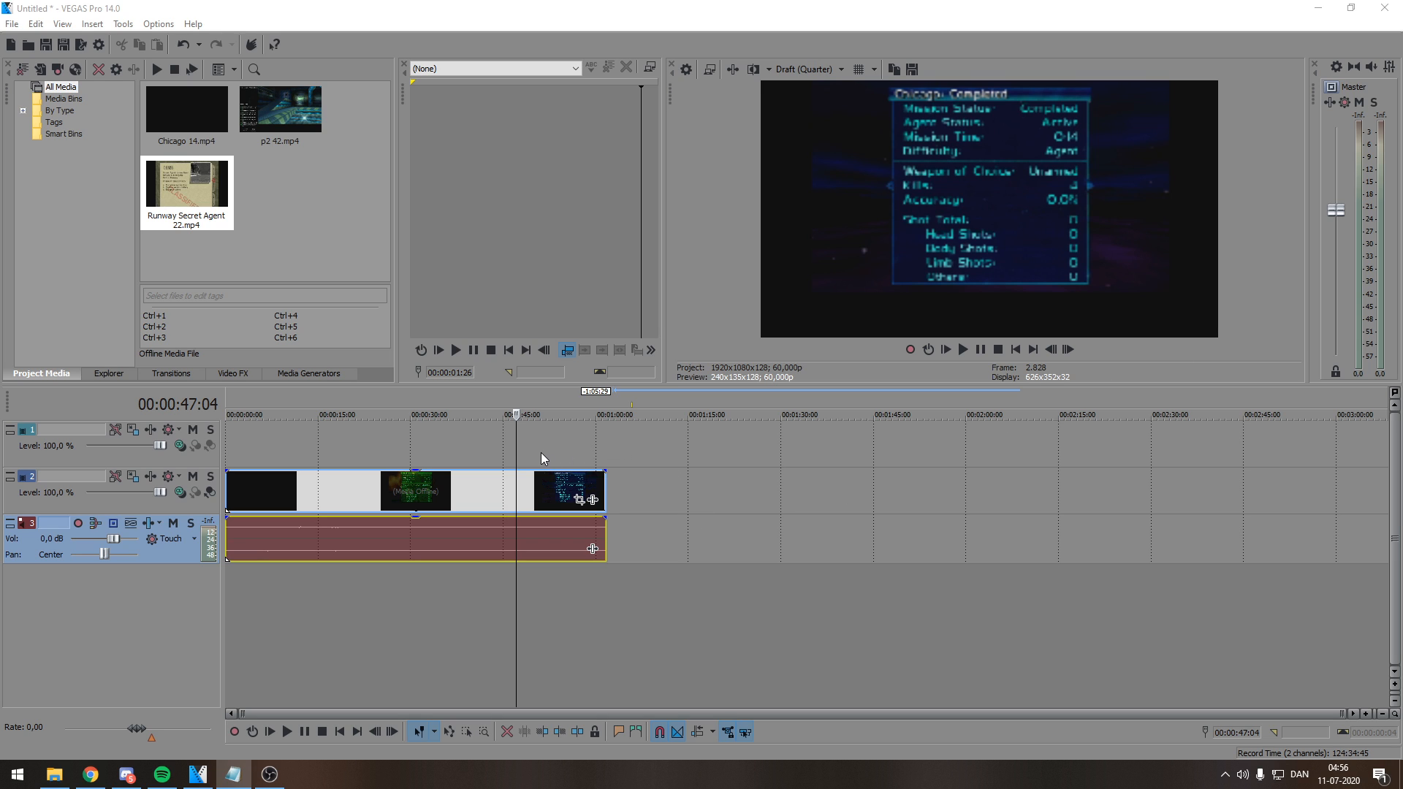
- Place the cursor at 00:00:51:26 and open Event Pan/Crop for the Chicago 14 video
click(419, 440)
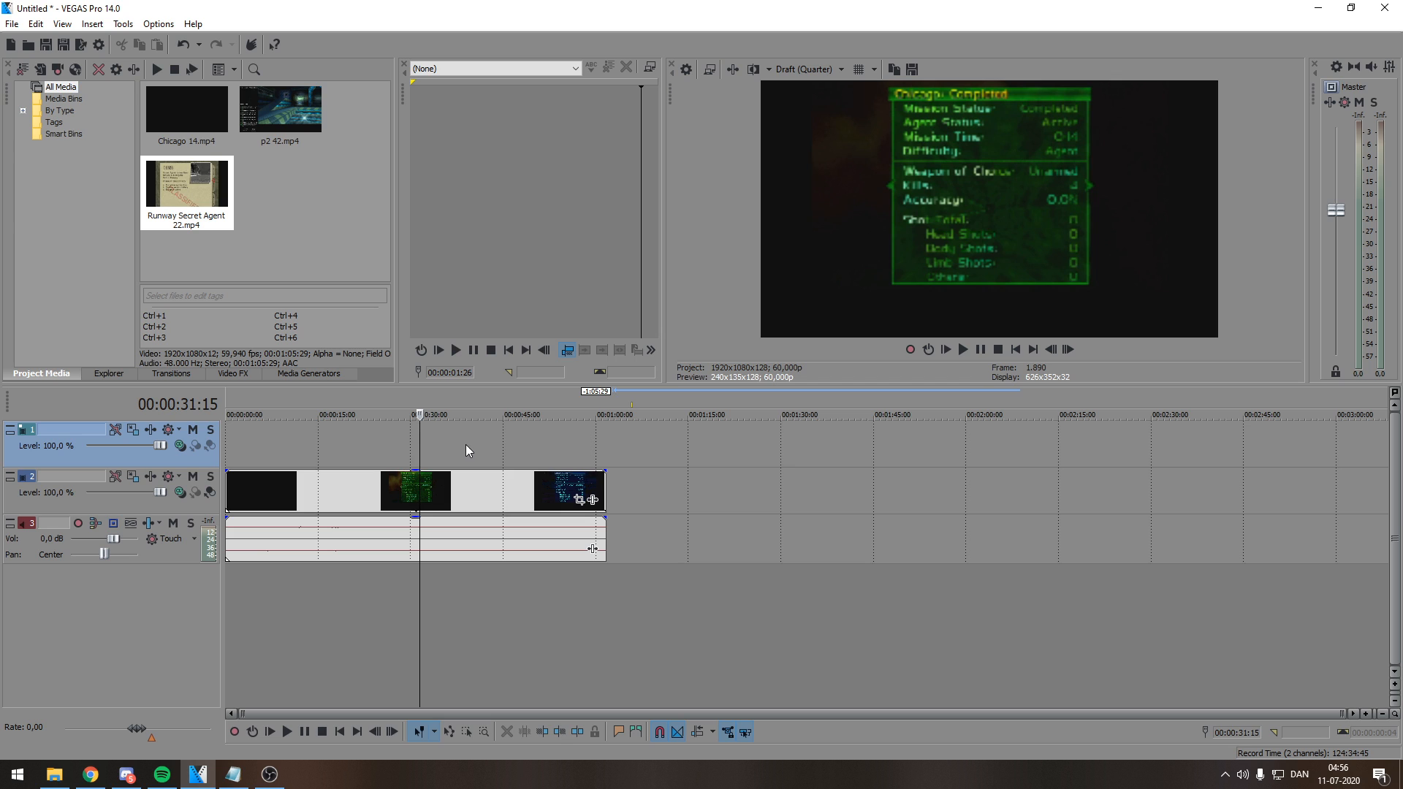
click(463, 443)
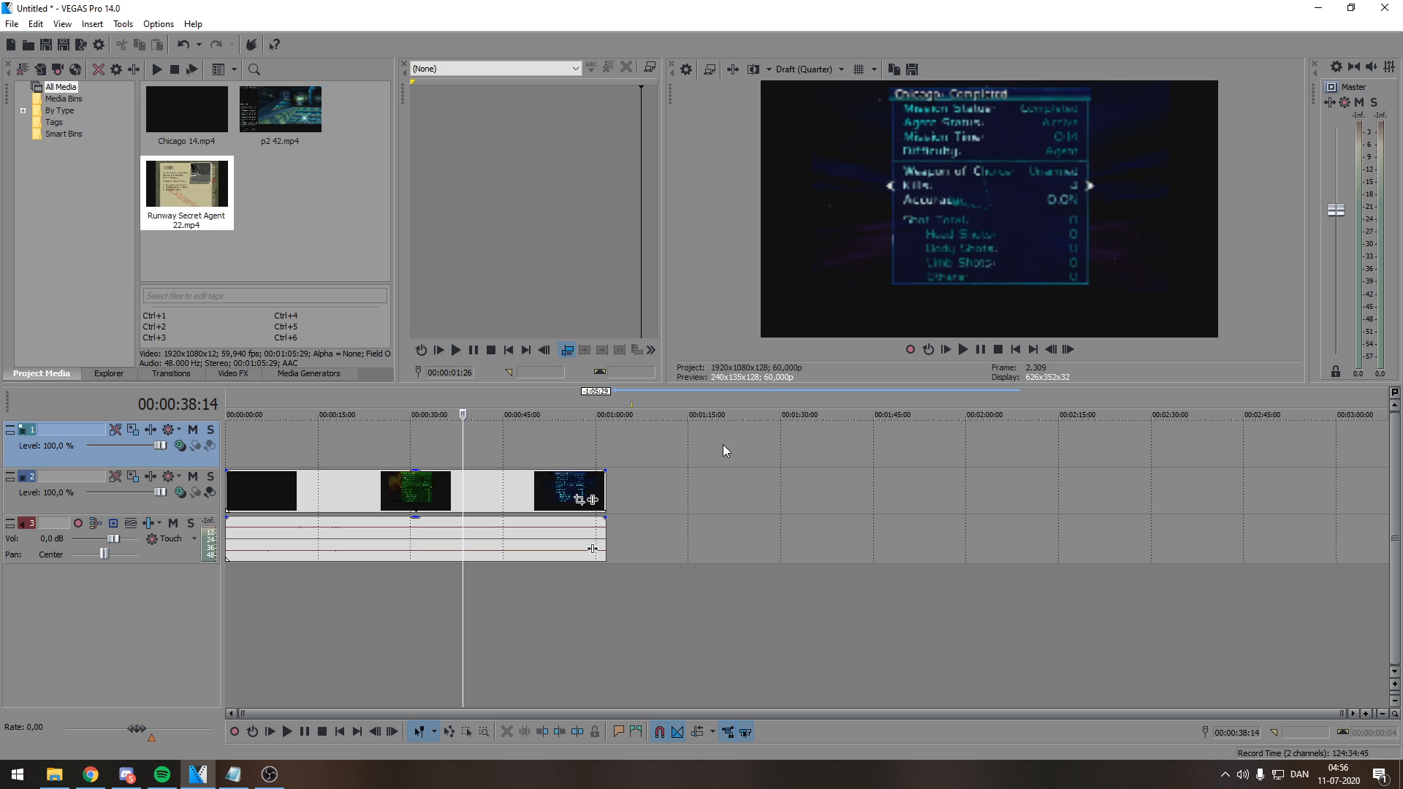
click(545, 441)
scroll(697, 455, up, 3)
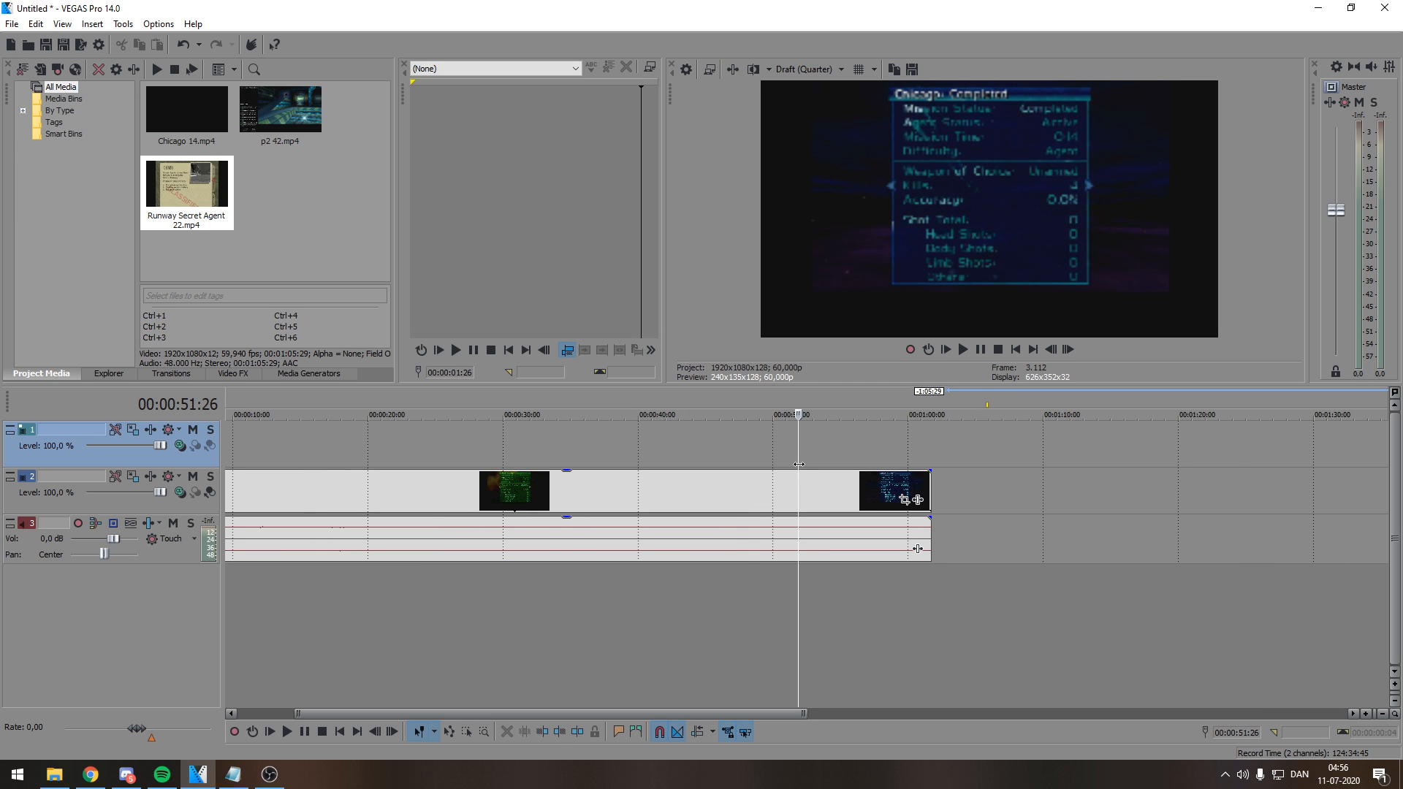
click(904, 501)
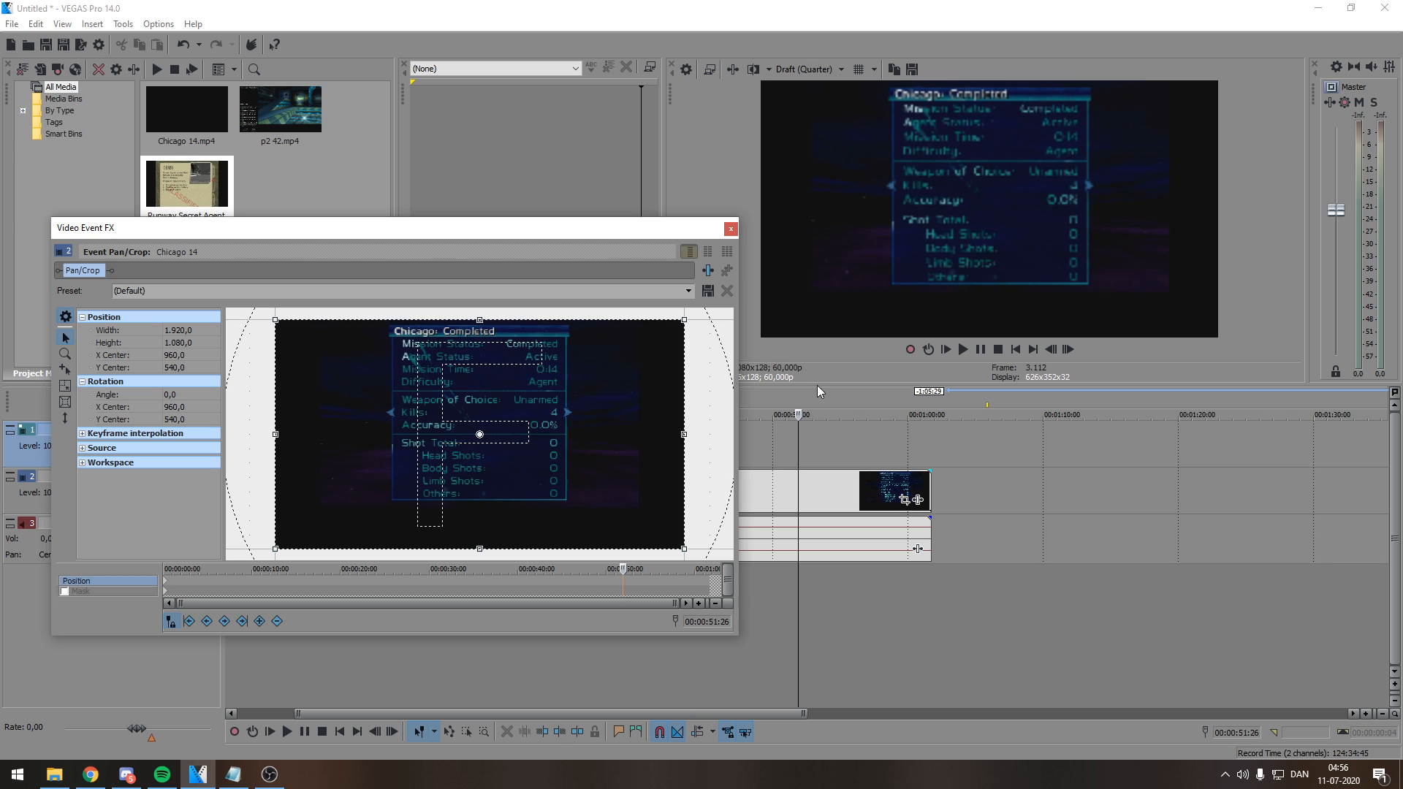
click(729, 230)
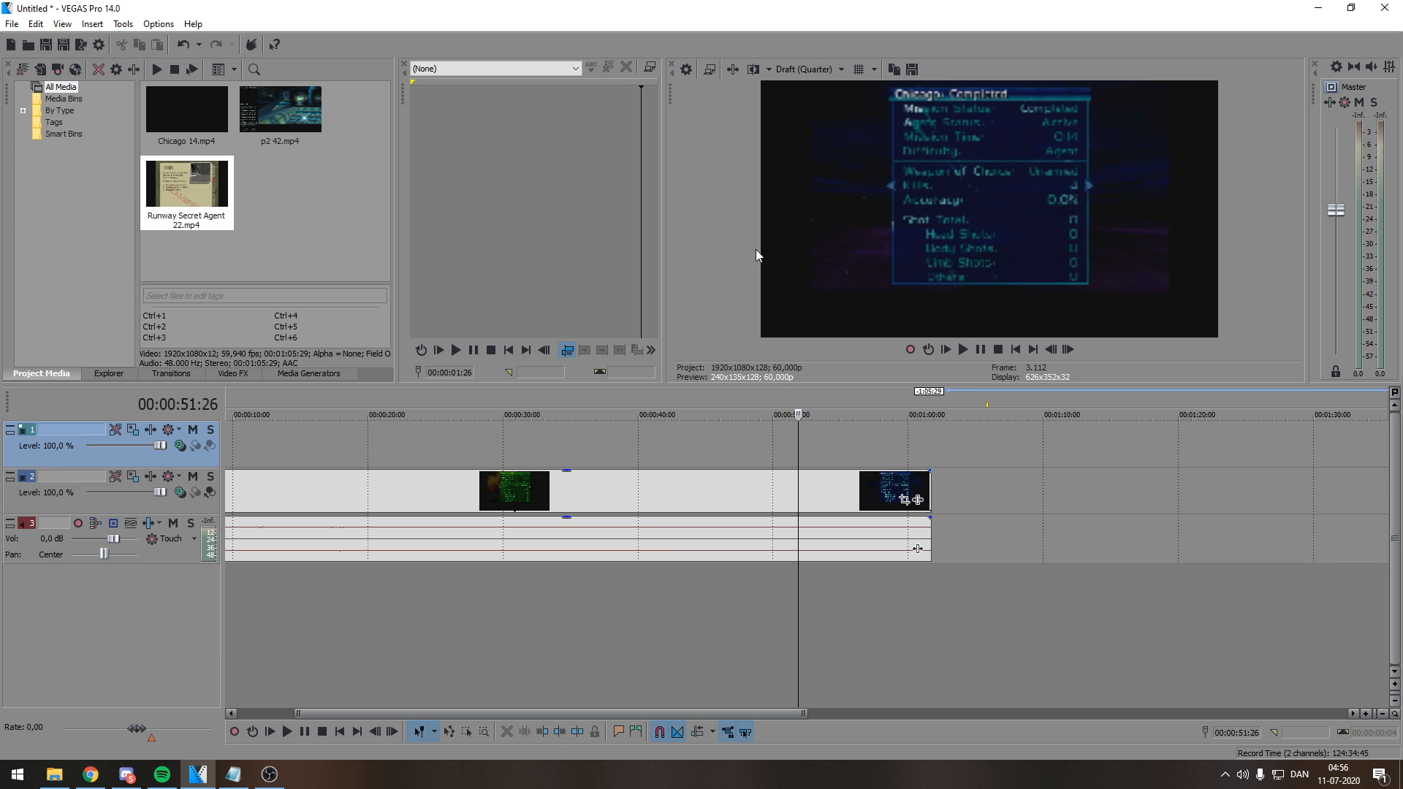
click(904, 502)
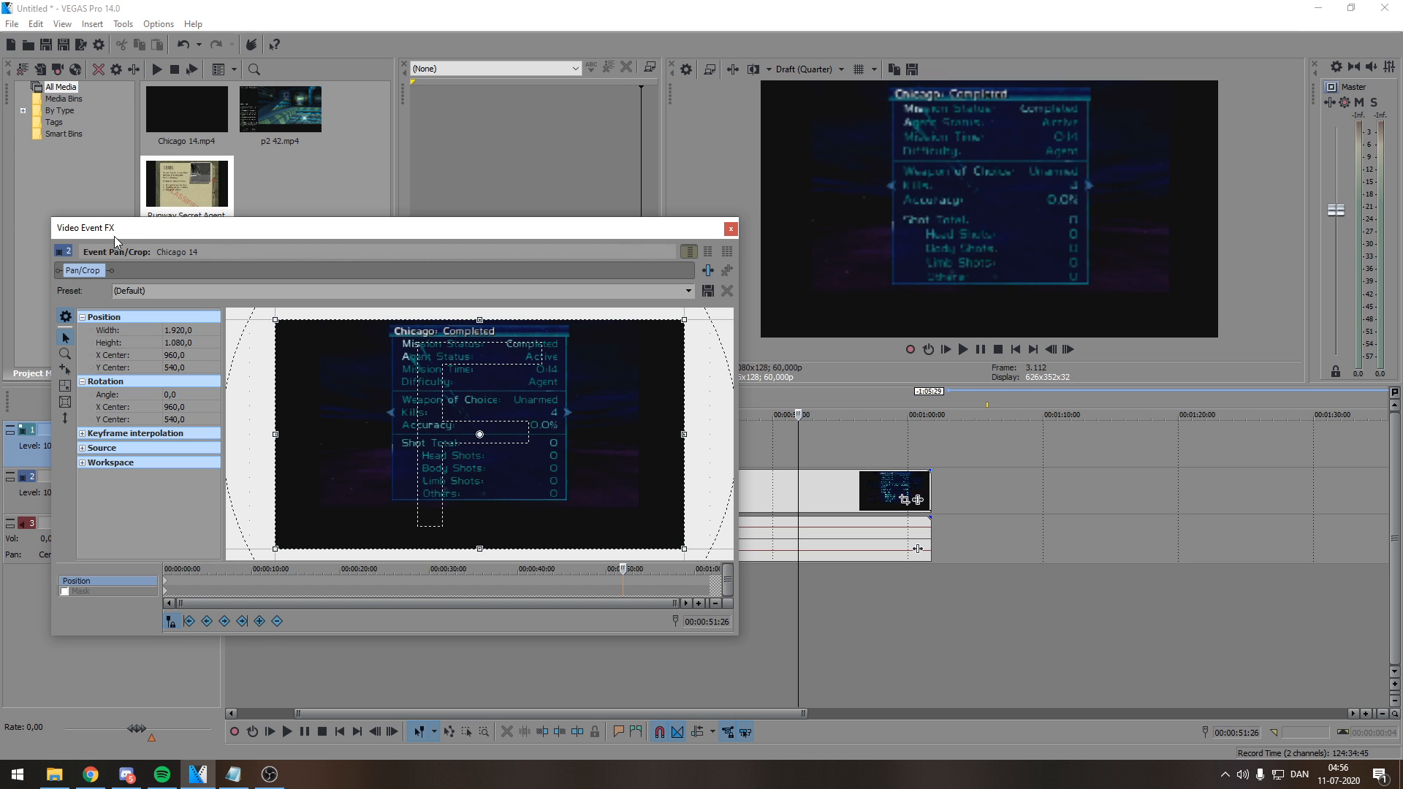
drag(114, 235, 217, 240)
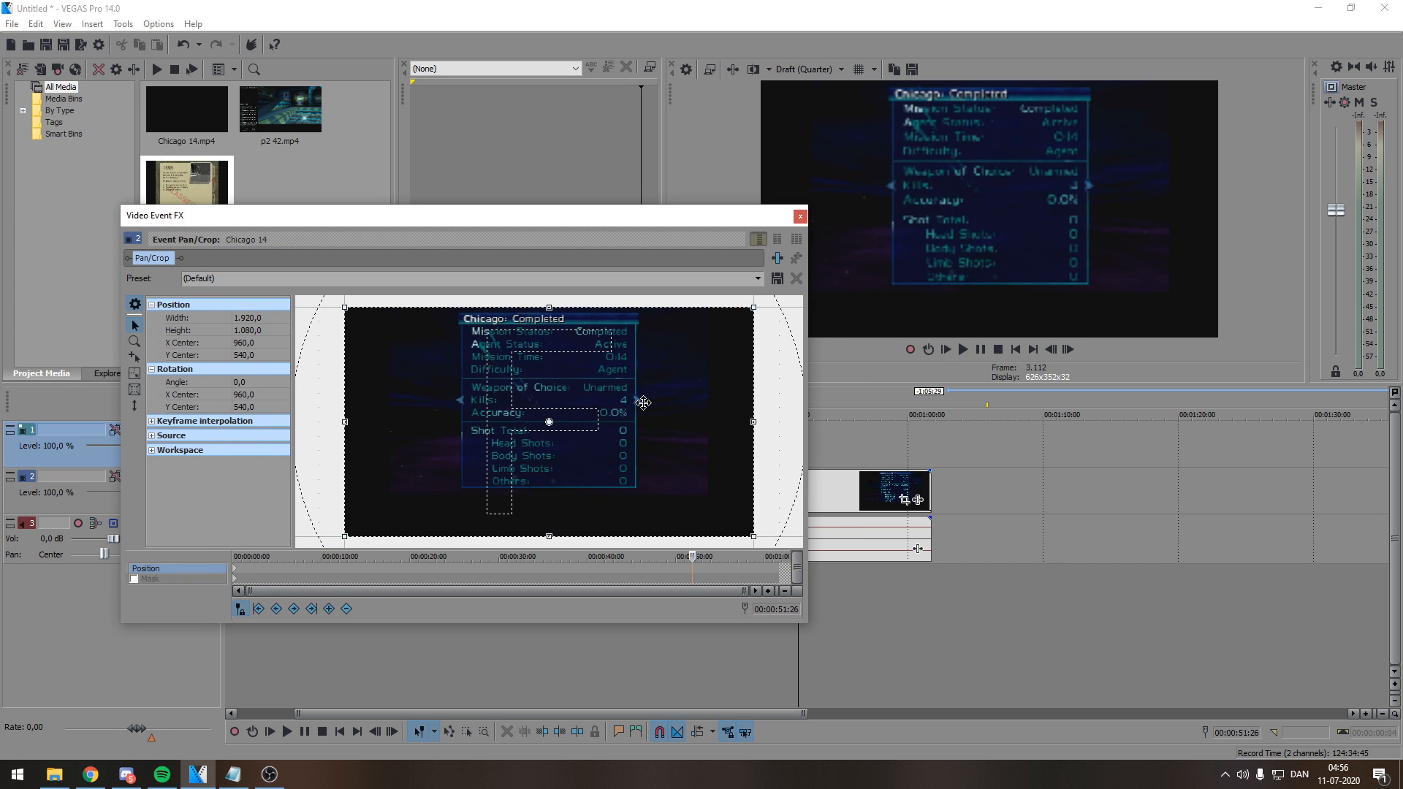
scroll(643, 402, up, 1)
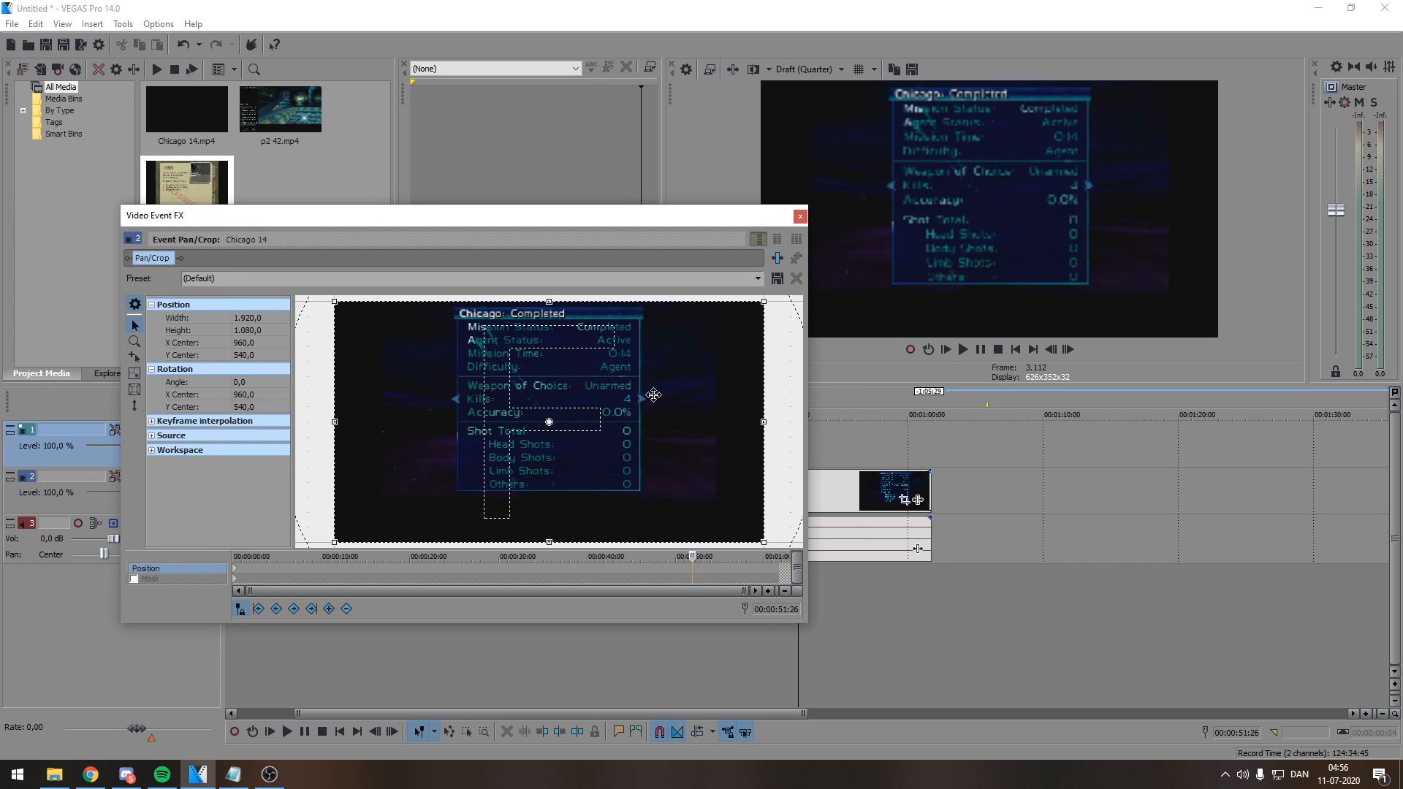
click(800, 217)
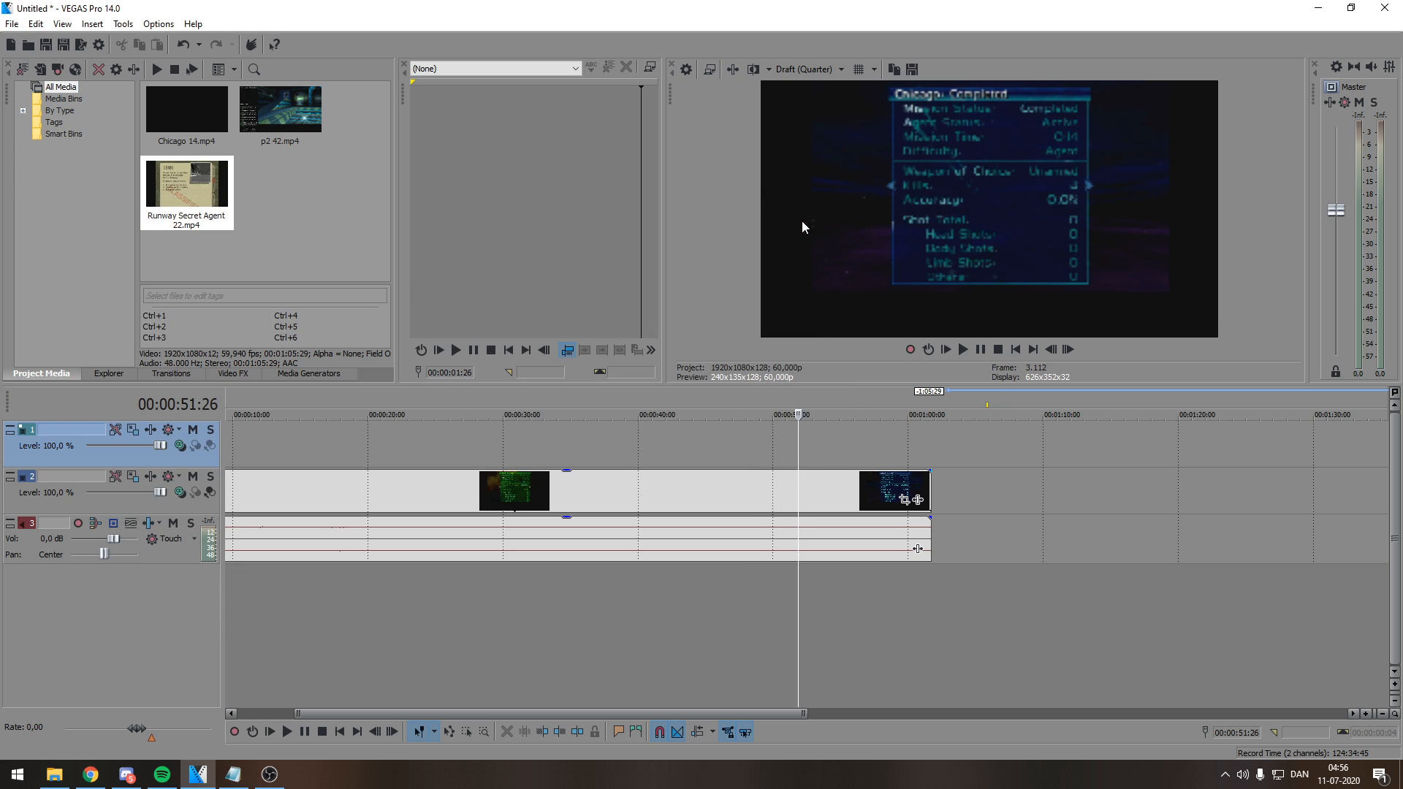
- Turn off Maintain Aspect Ratio for the Chicago 14 video and open its Event Pan/Crop
right_click(800, 491)
mouse_move(879, 629)
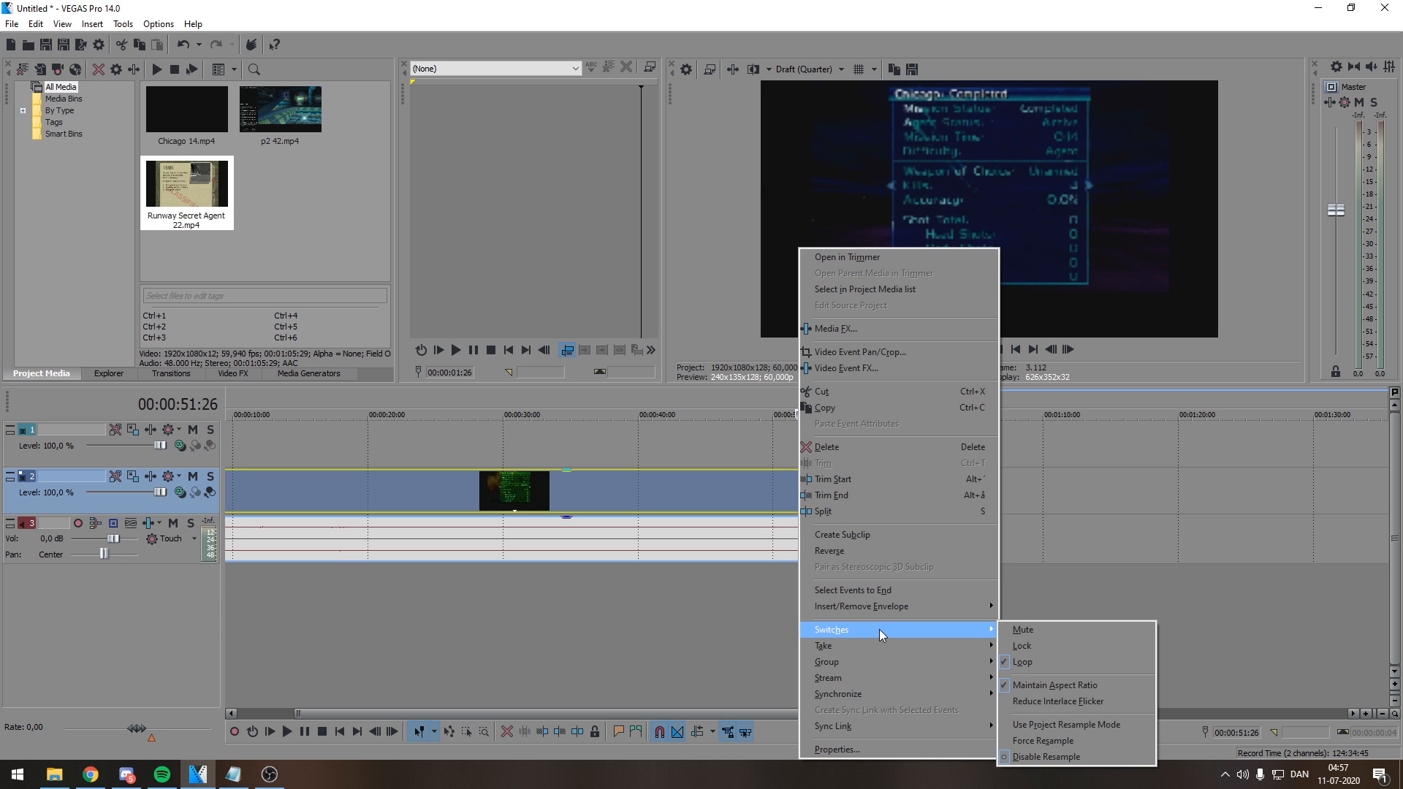
click(1068, 687)
click(904, 500)
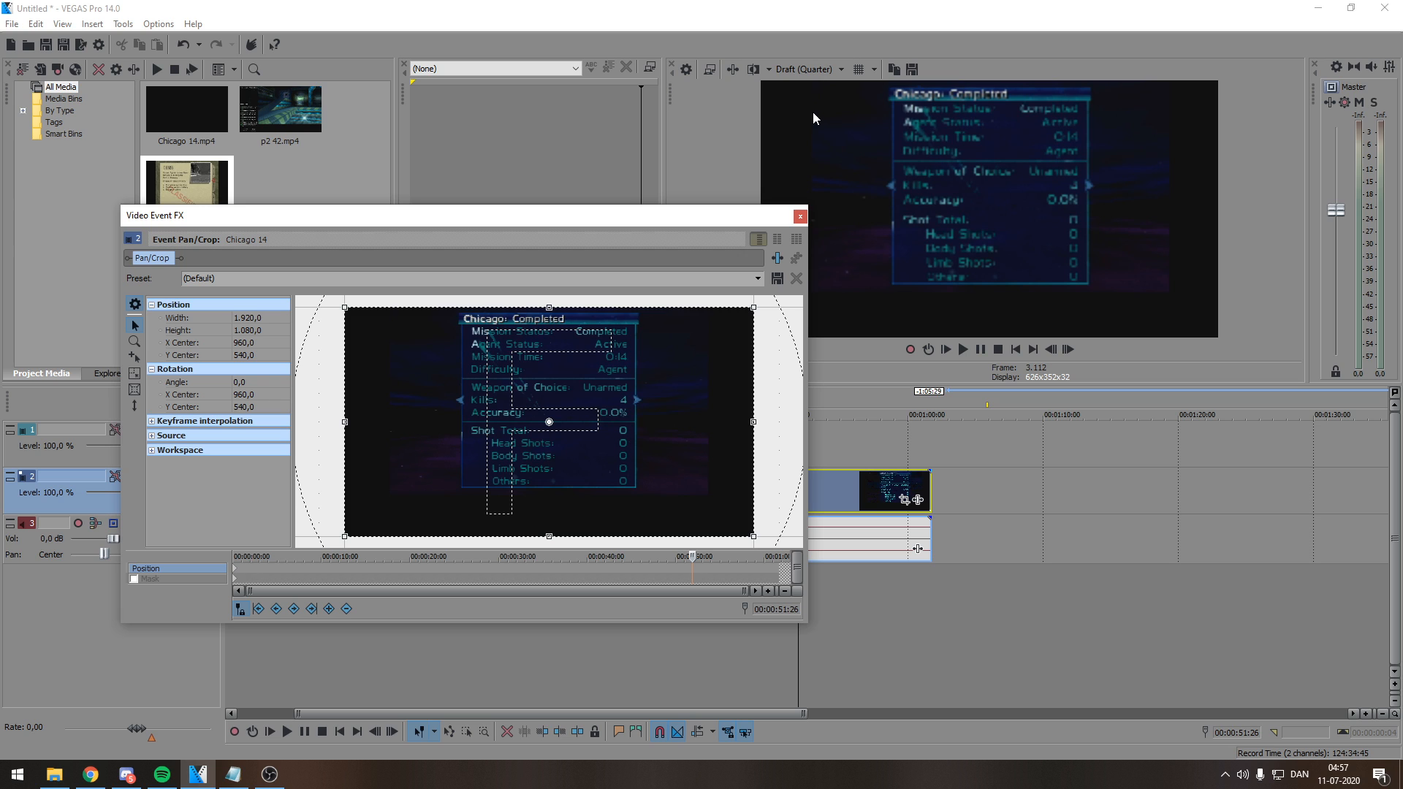
- Crop the Chicago 14 frame inward from both sides to a width of about 1,503 at full height
scroll(363, 444, up, 2)
scroll(358, 435, down, 3)
scroll(355, 425, up, 1)
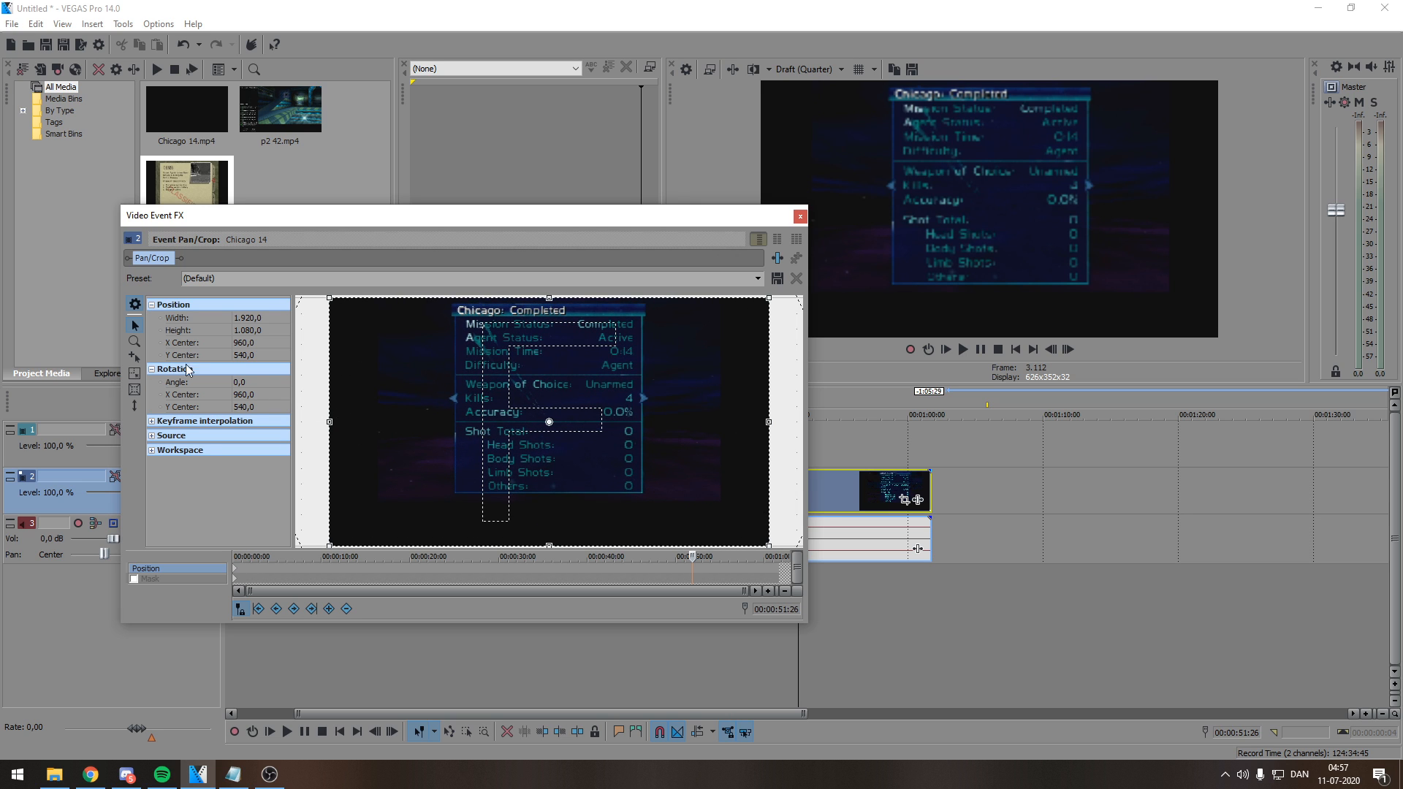
drag(769, 421, 722, 419)
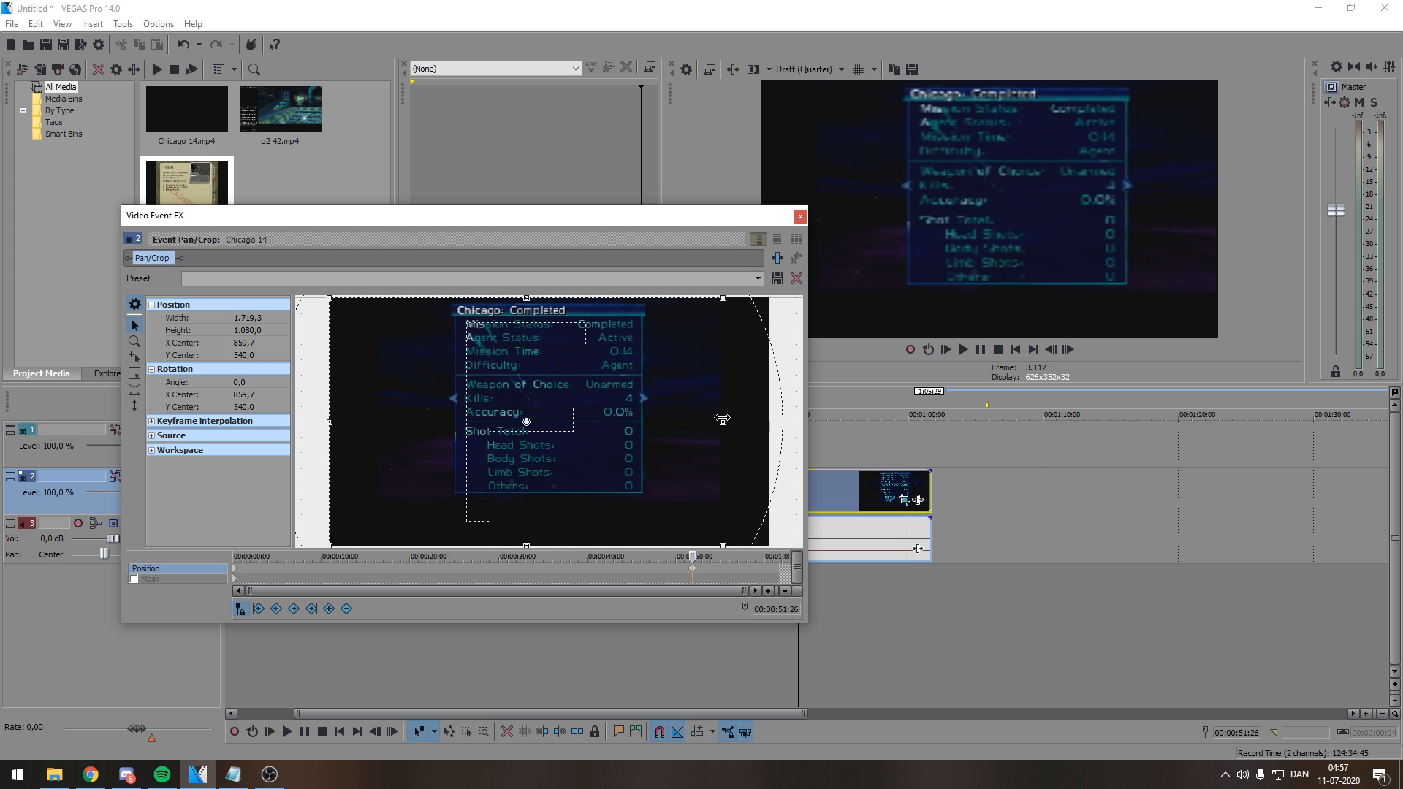
drag(330, 421, 379, 421)
- Turn Maintain Aspect Ratio on for the cropped Chicago 14 video and turn it off again to compare the preview
right_click(917, 545)
mouse_move(914, 627)
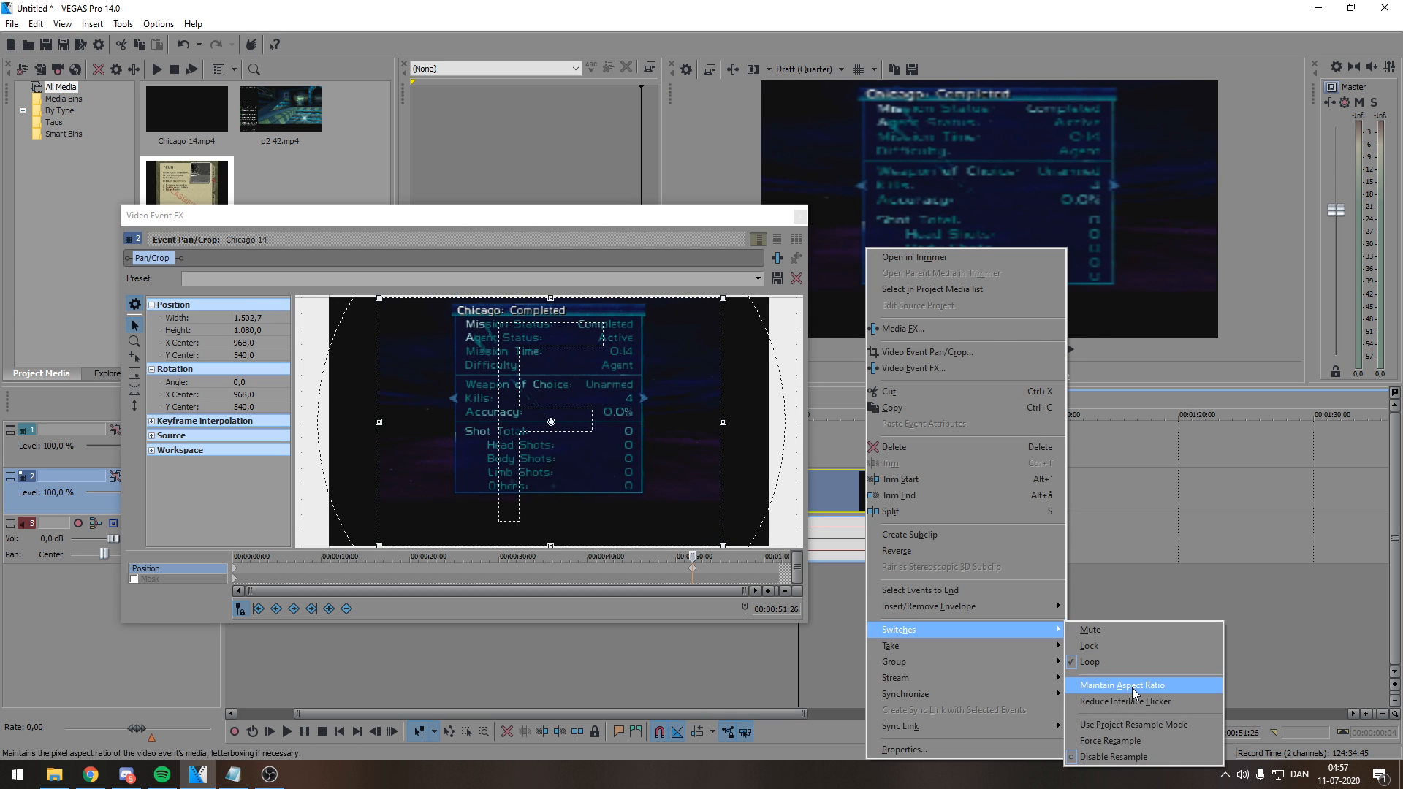
click(1132, 687)
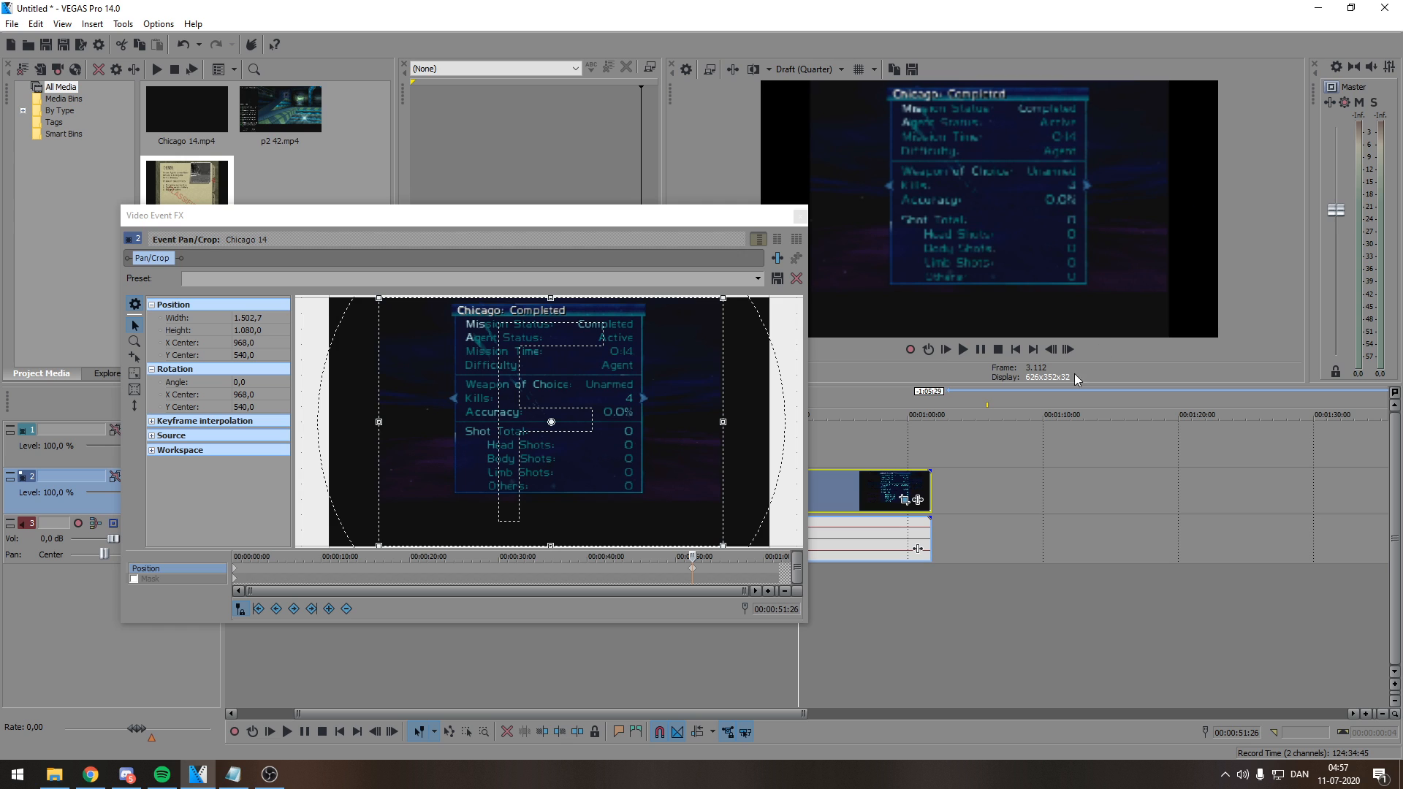
right_click(835, 490)
mouse_move(921, 629)
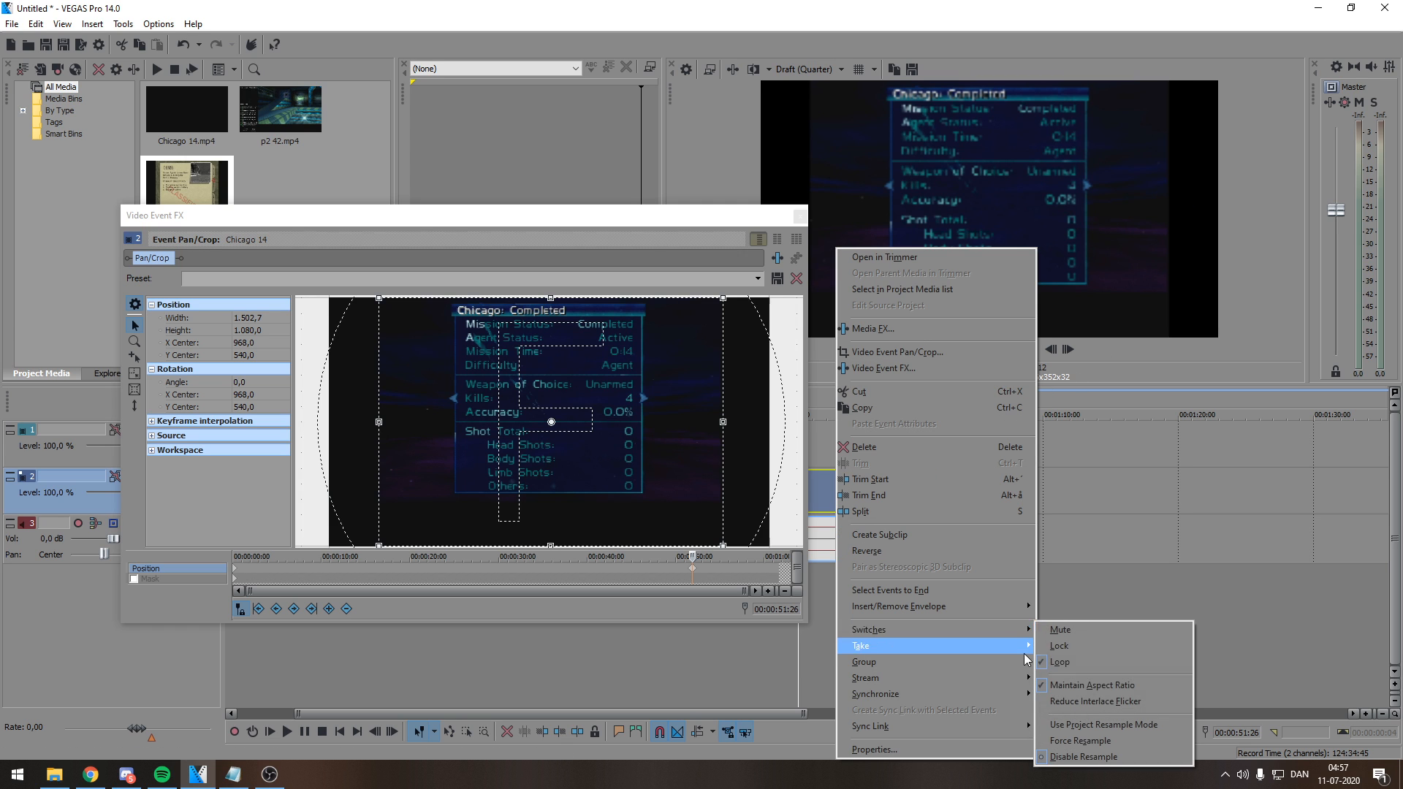
click(1098, 686)
- Restore the full Pan/Crop frame of the Chicago 14 video and apply Match Output Aspect to it
right_click(657, 376)
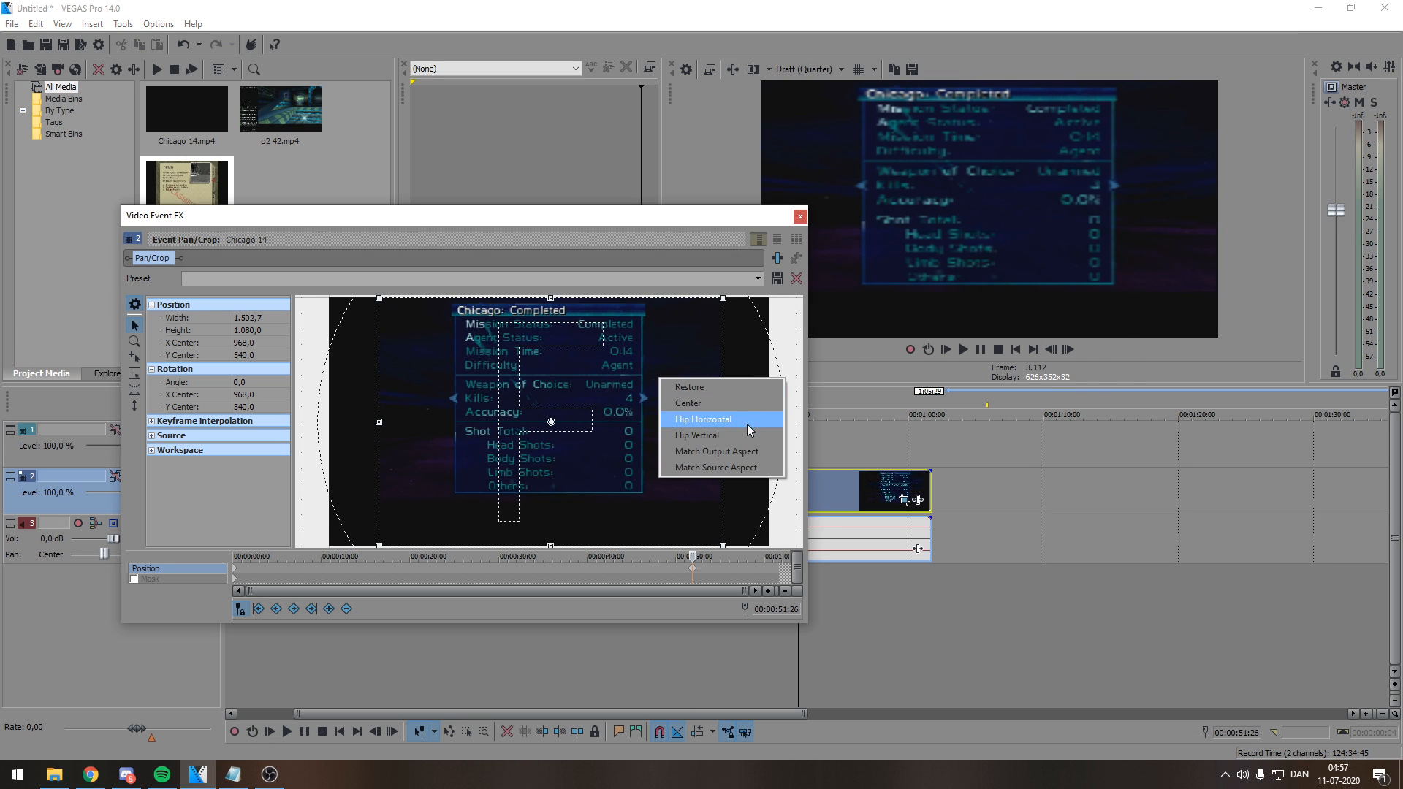
click(722, 391)
scroll(616, 412, down, 2)
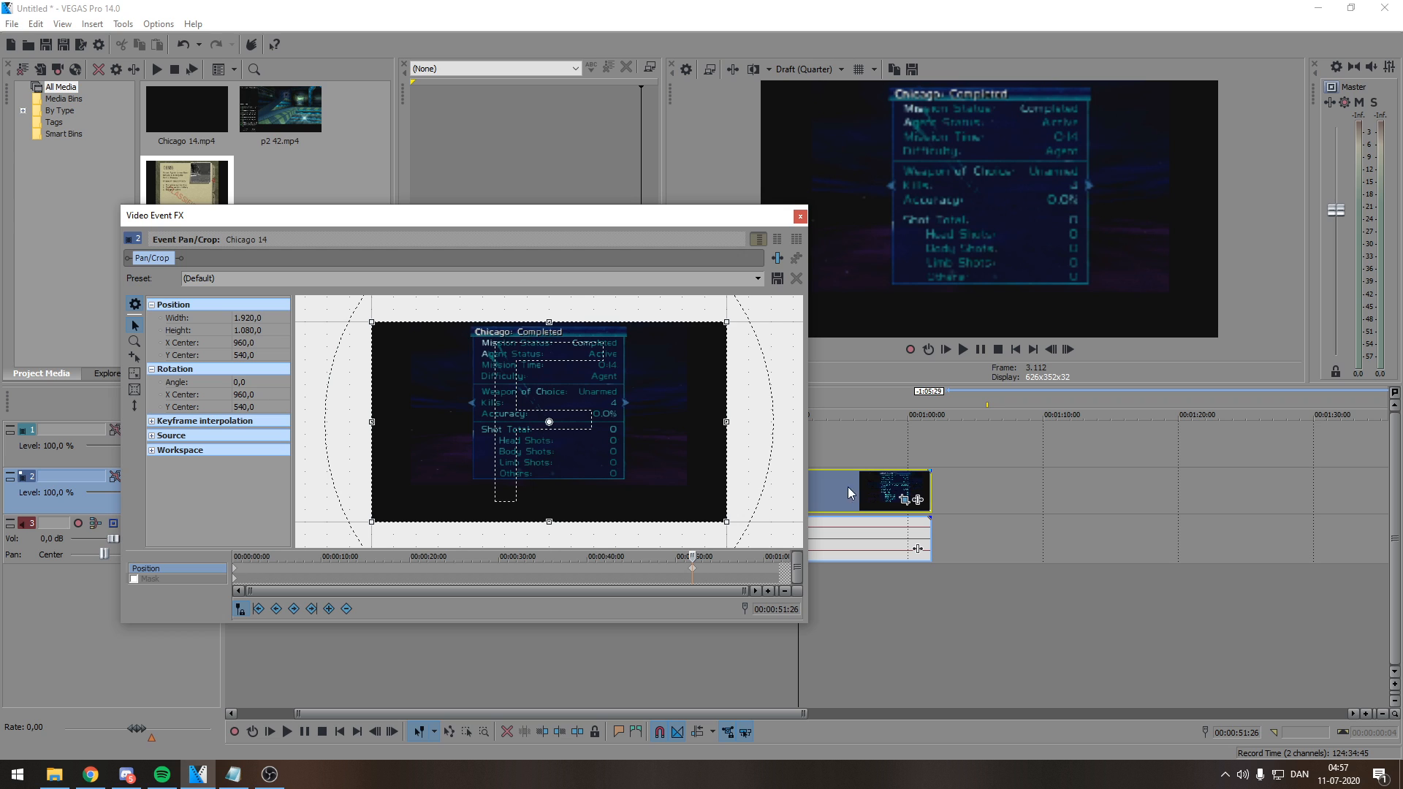
drag(509, 206, 447, 142)
right_click(800, 495)
mouse_move(875, 634)
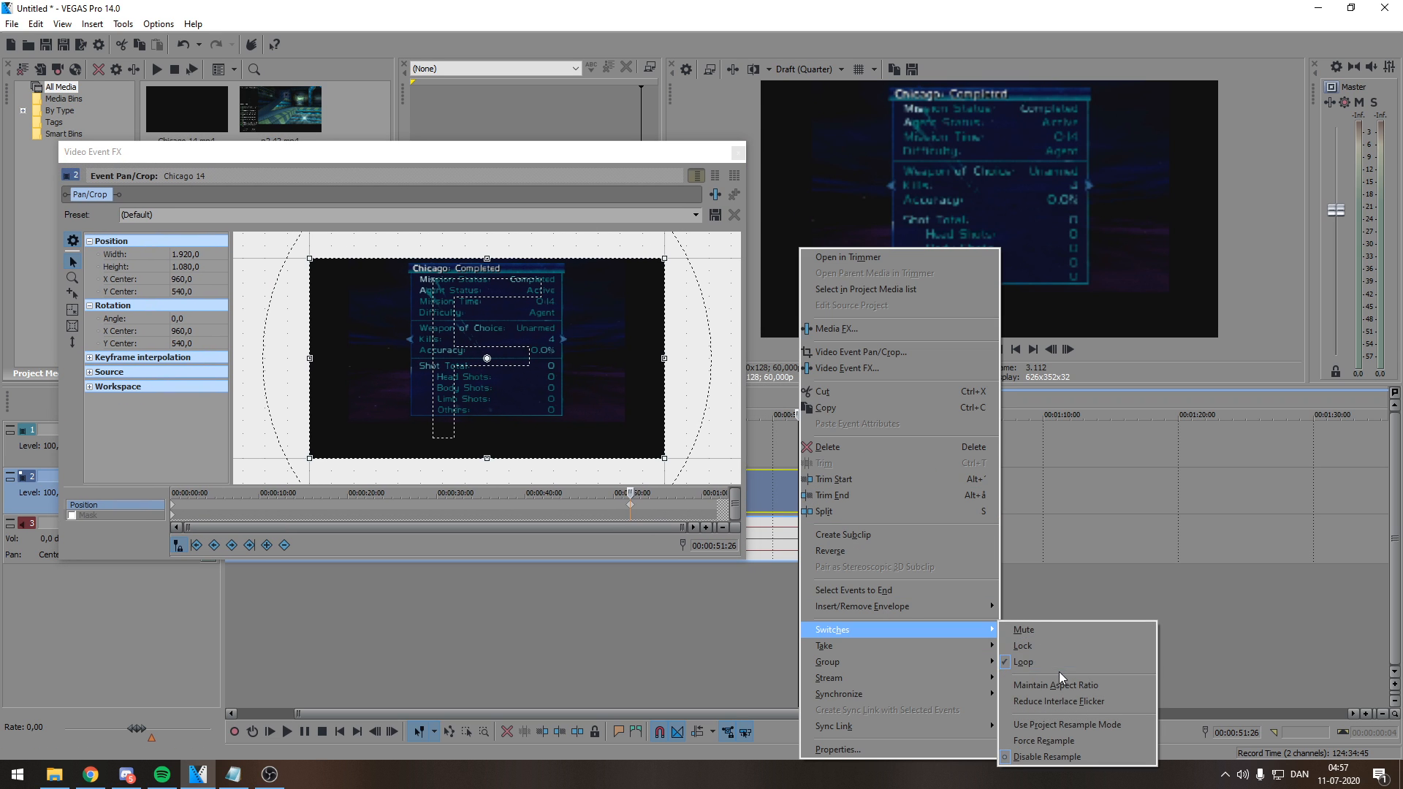
right_click(549, 344)
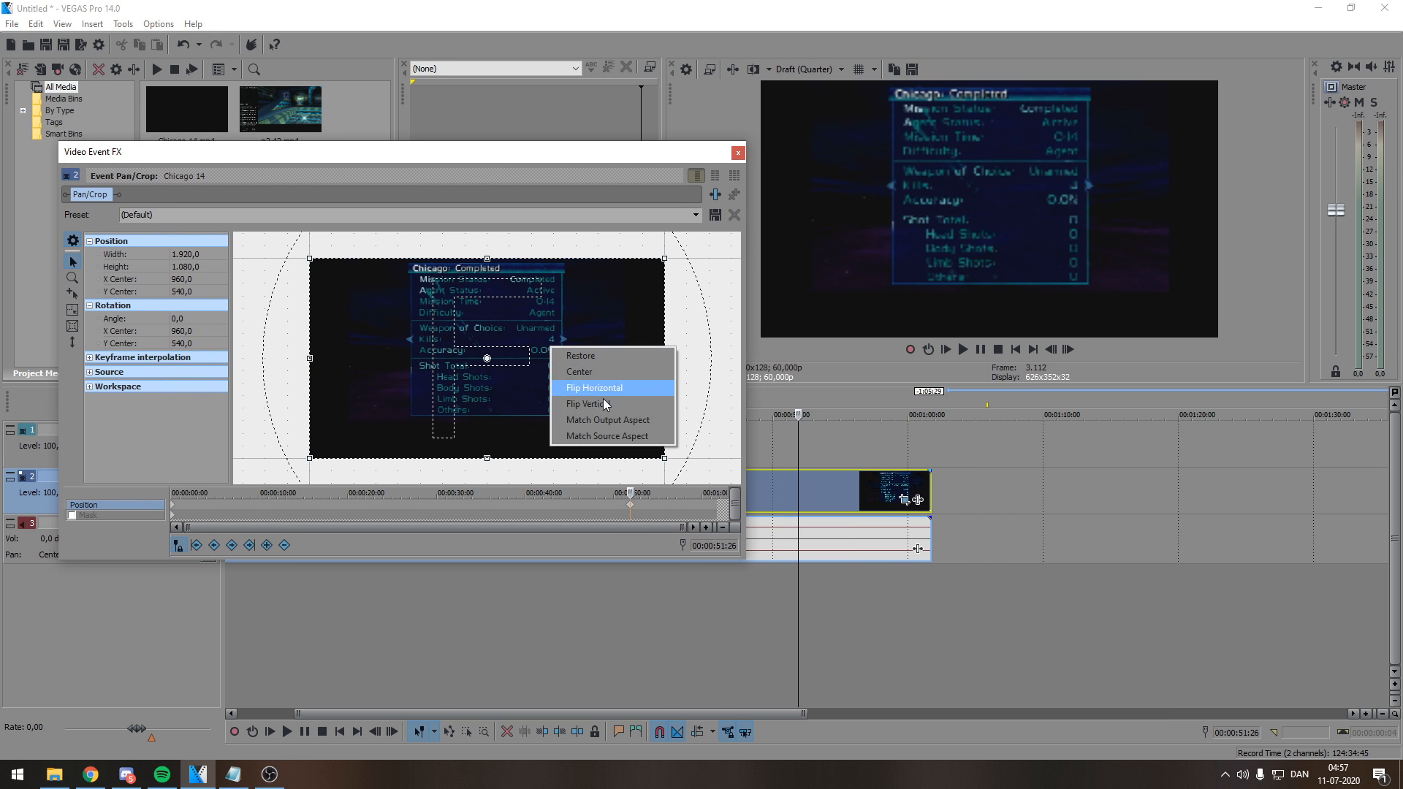
click(636, 424)
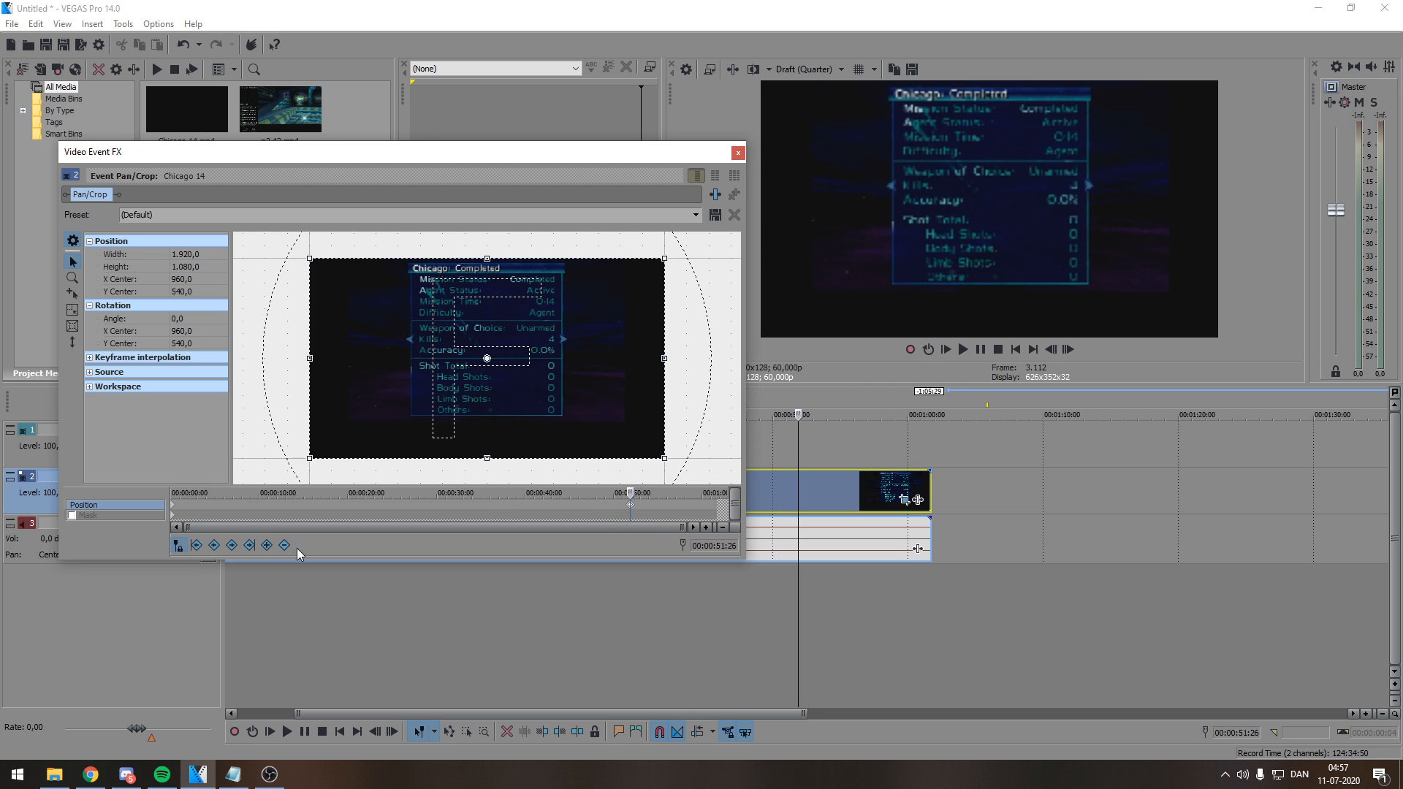
- Split the Chicago 14 video at 00:00:51:12 and close its Event Pan/Crop
click(175, 506)
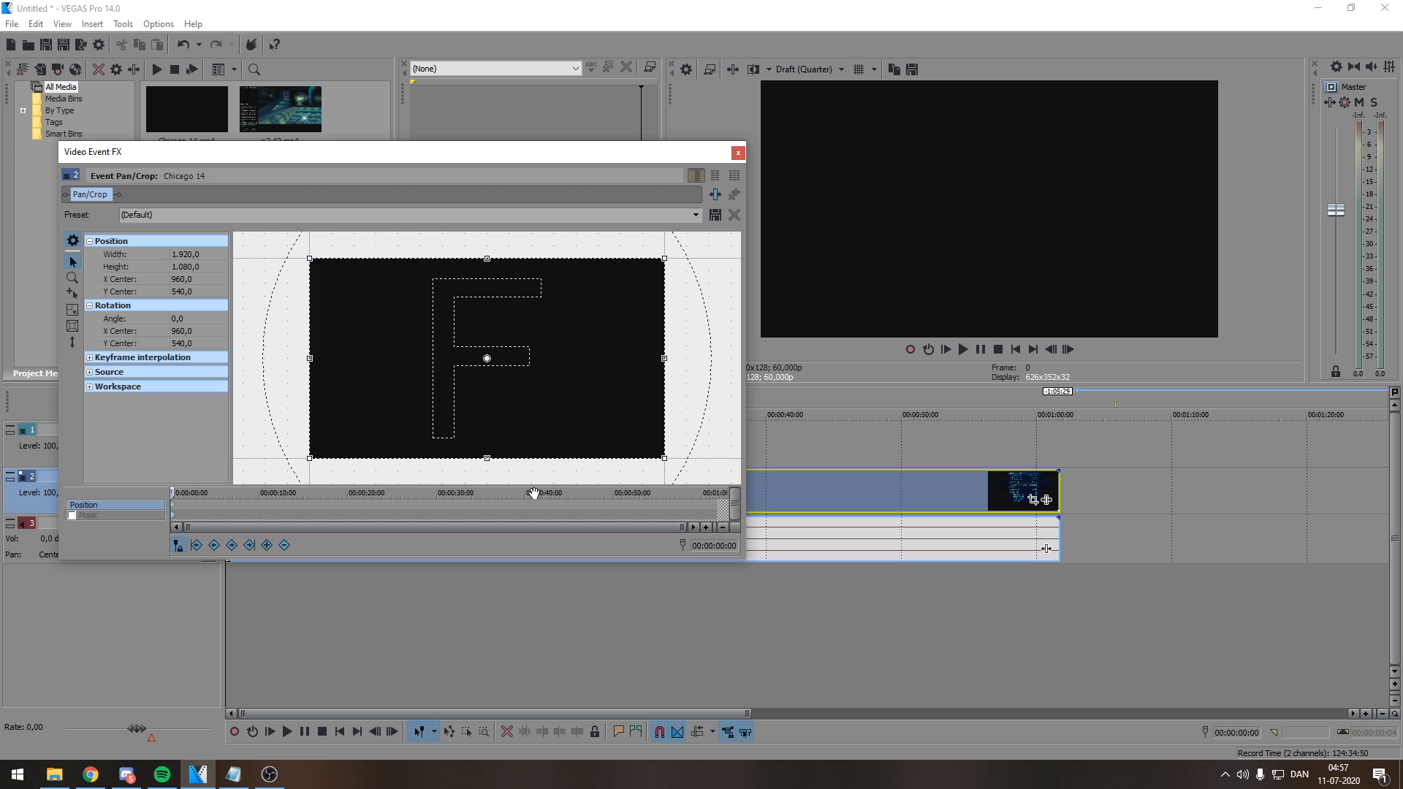
drag(469, 177, 474, 117)
click(914, 450)
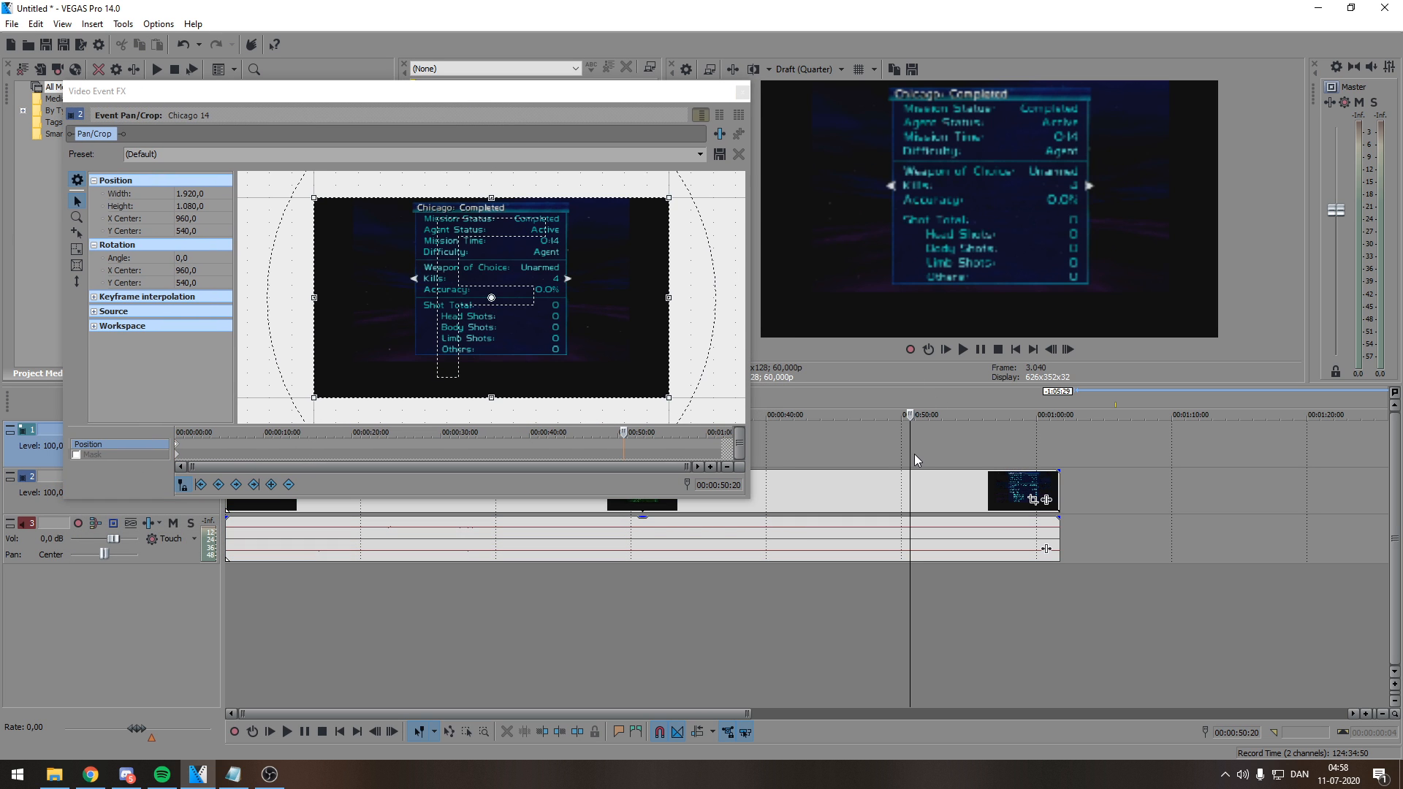
click(924, 497)
click(919, 497)
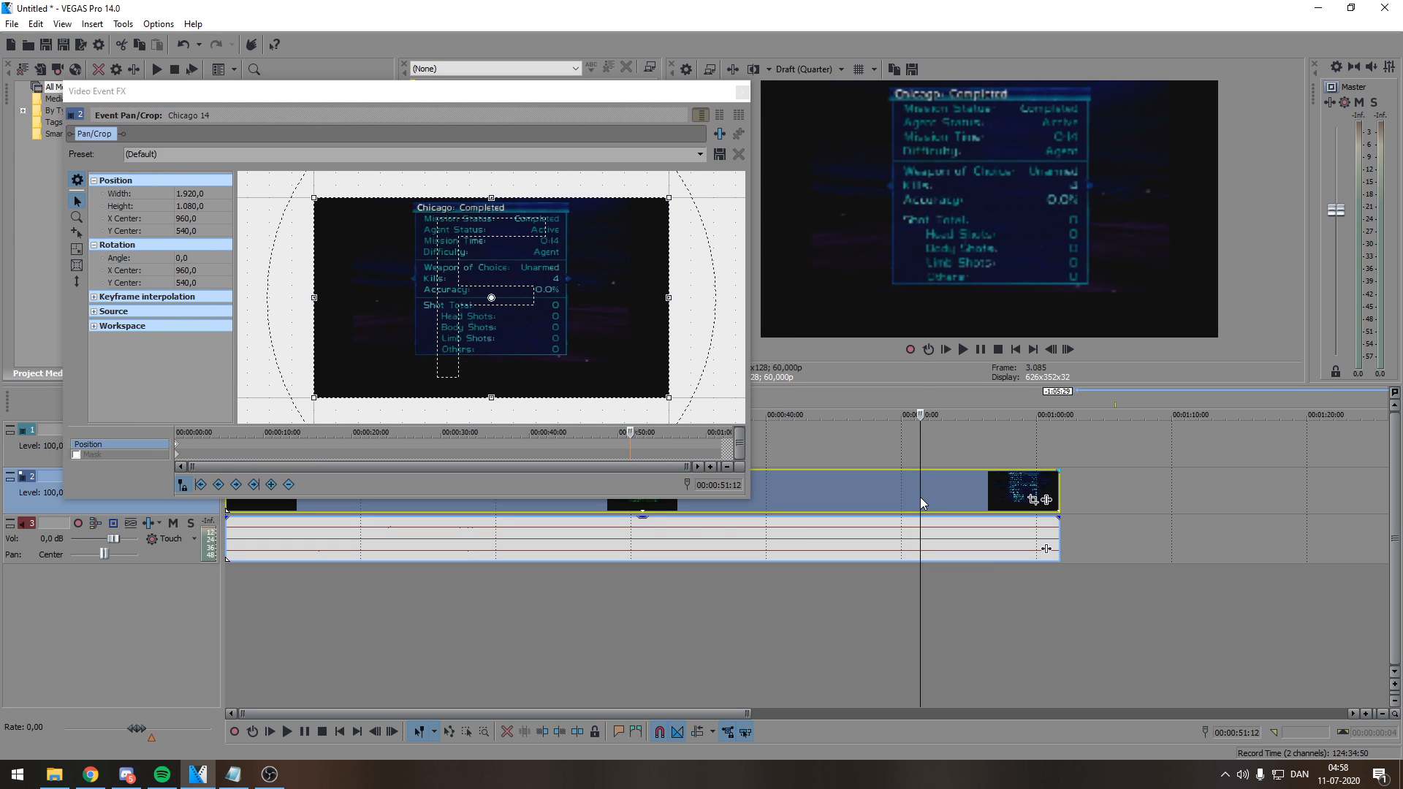
key(s)
click(742, 90)
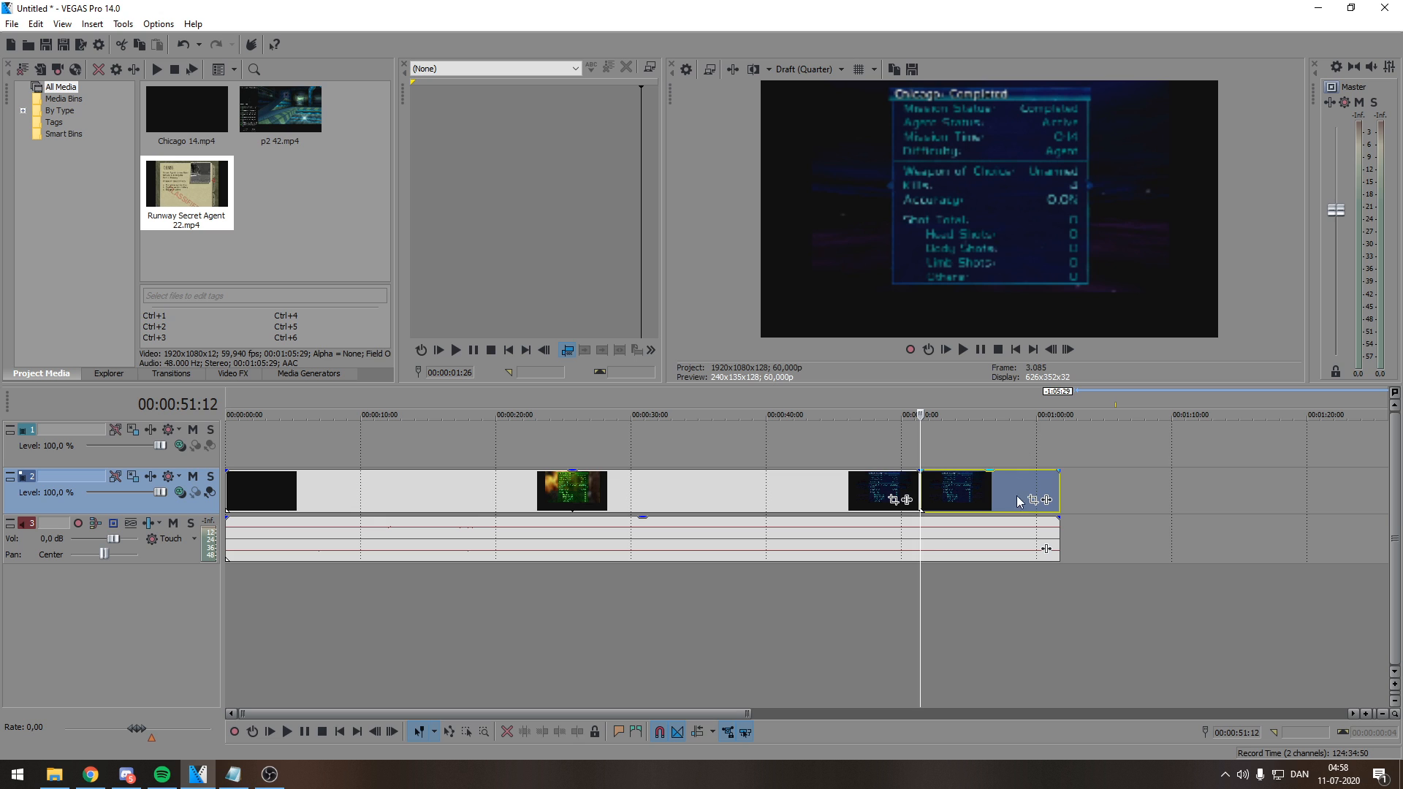
- Move the second Chicago 14 video piece past the end of the audio, to about 00:01:05:24, and open its Event Pan/Crop
drag(1016, 495, 1196, 501)
scroll(1197, 502, down, 2)
click(692, 489)
click(676, 491)
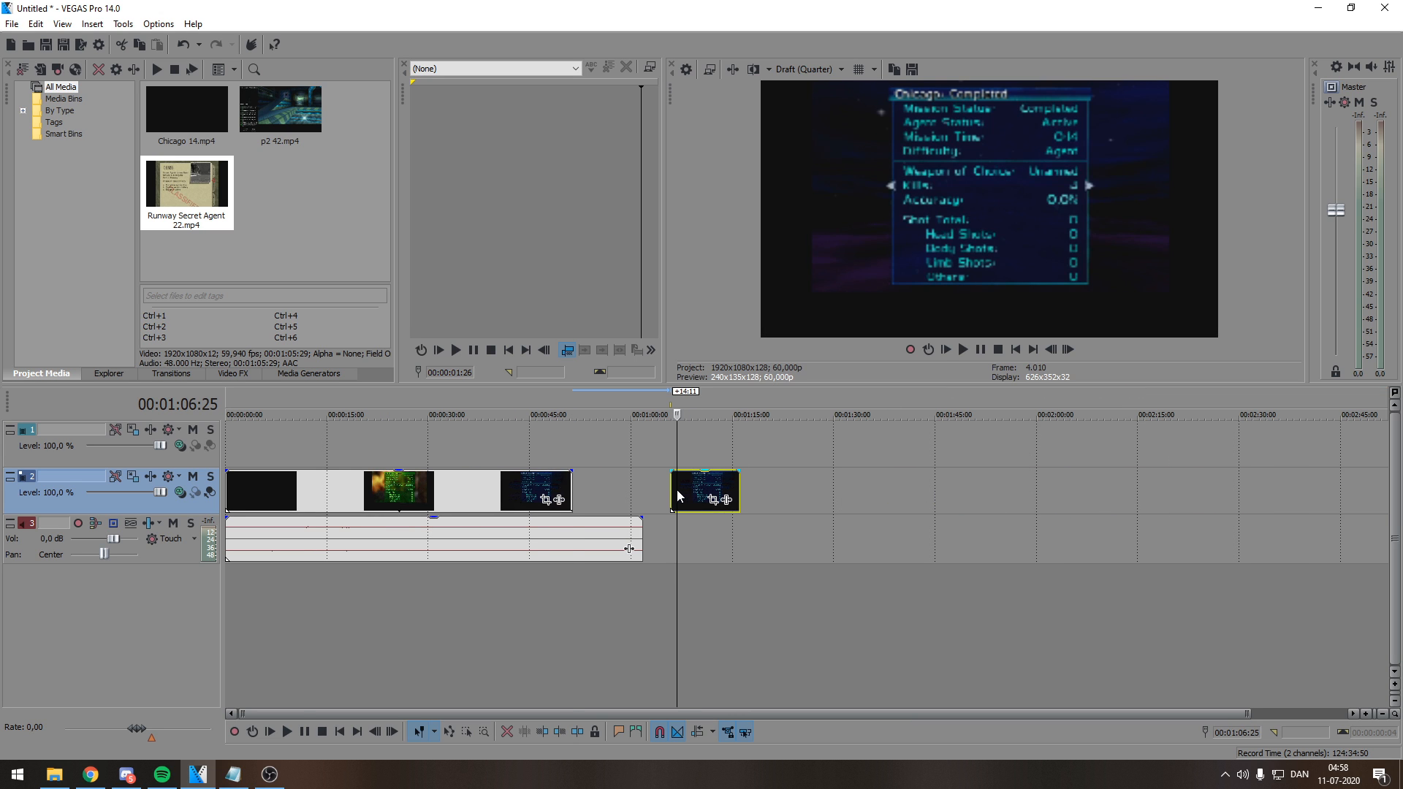
scroll(679, 496, up, 1)
click(866, 501)
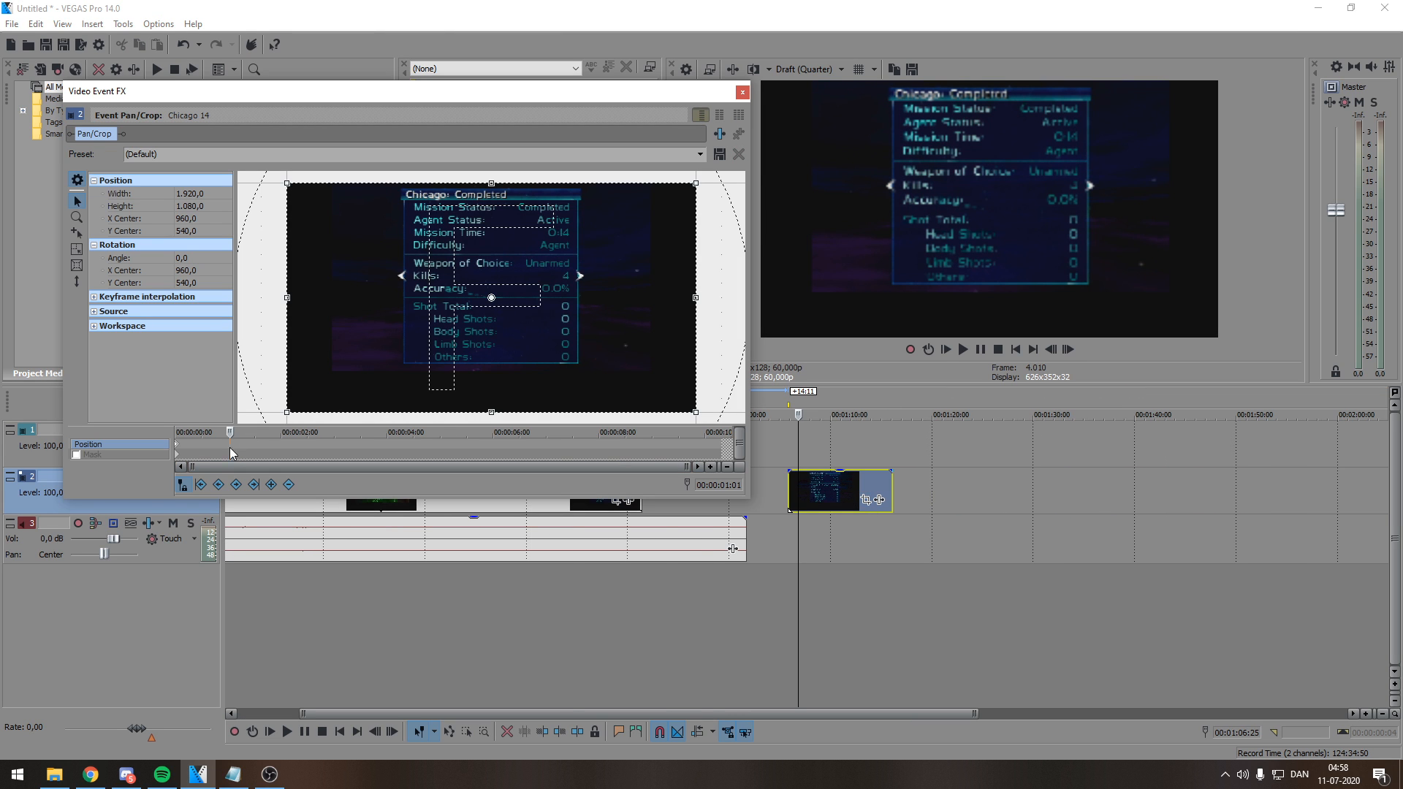
- Check how the Pan/Crop keyframe cursor follows the timeline cursor, and place it near the piece's end at 00:00:10:08
click(183, 485)
click(818, 603)
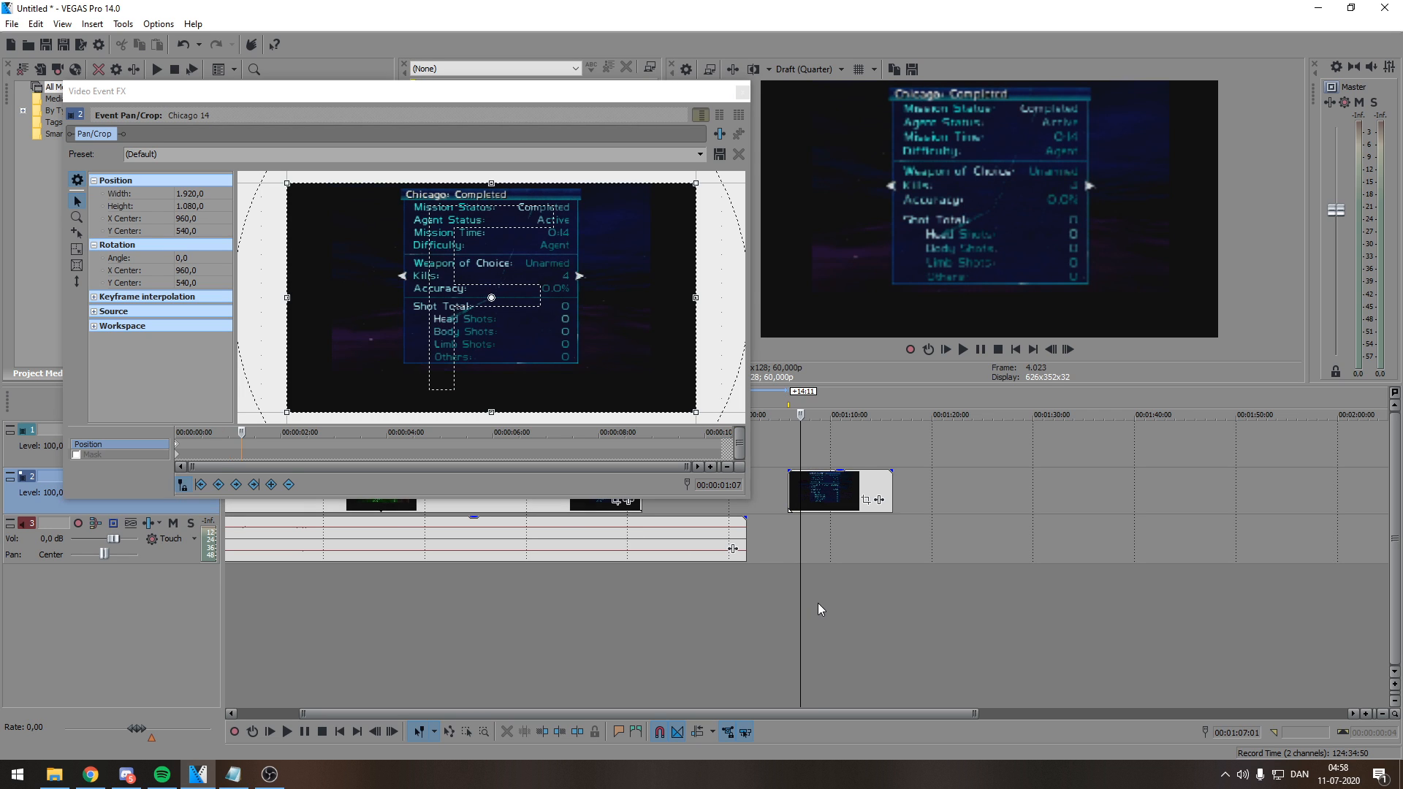
click(845, 602)
click(814, 602)
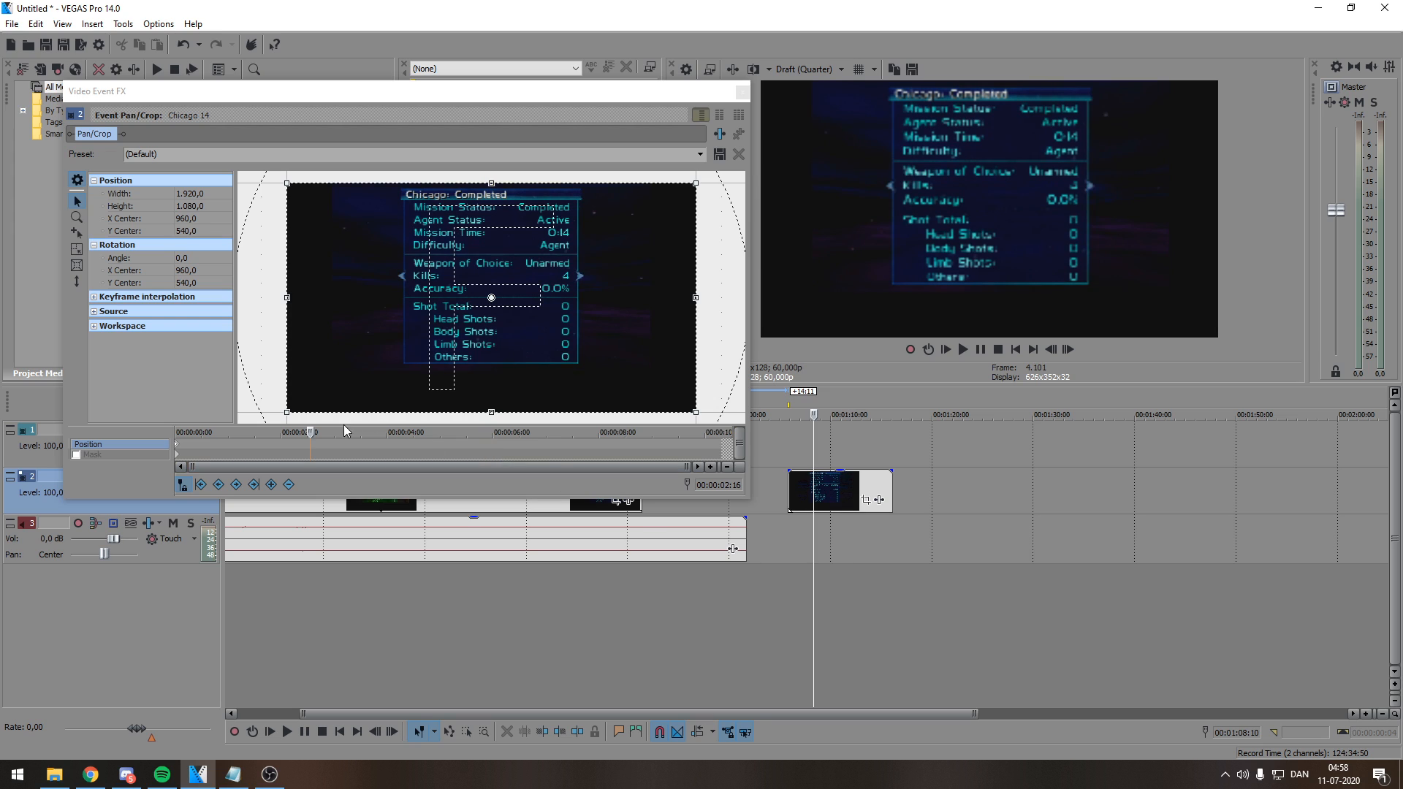
click(788, 607)
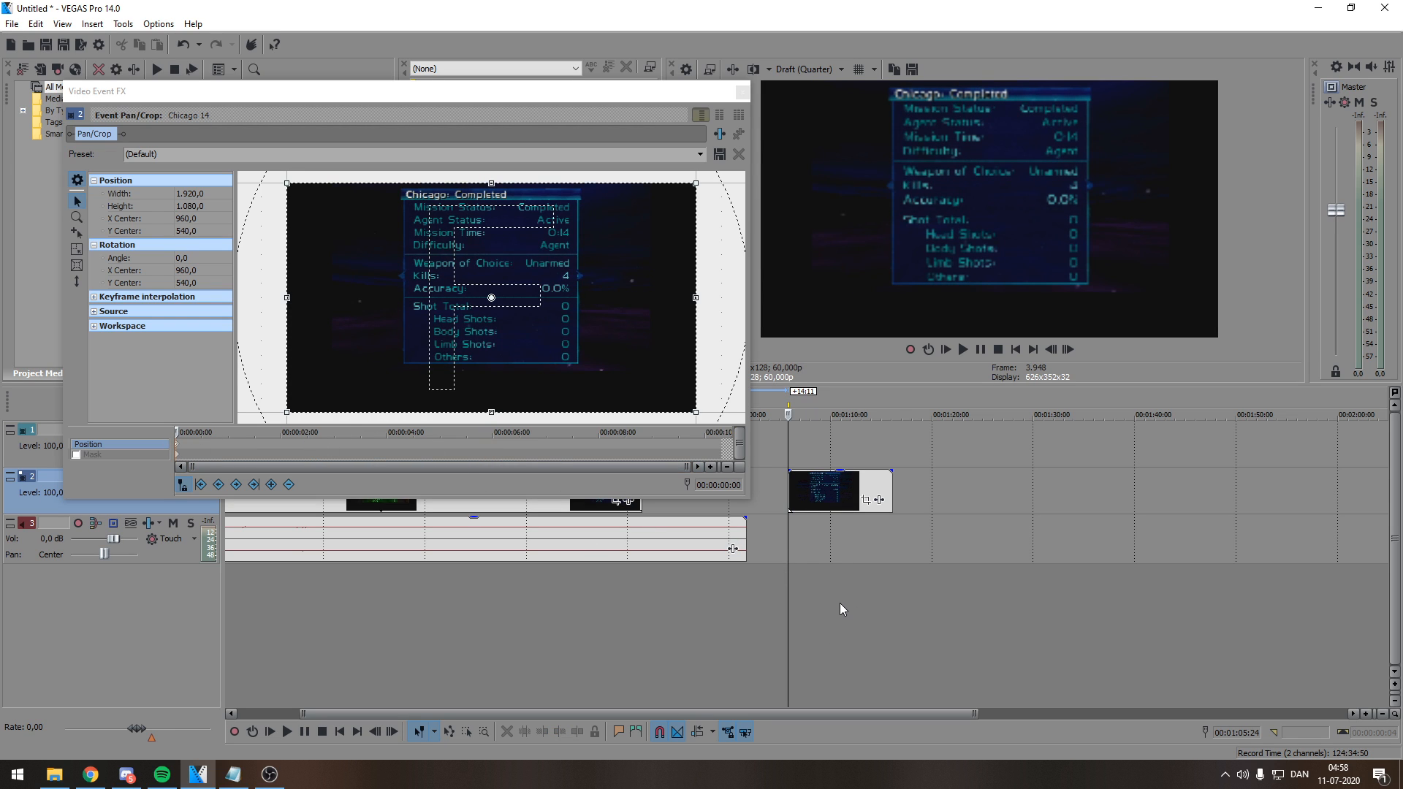
click(880, 582)
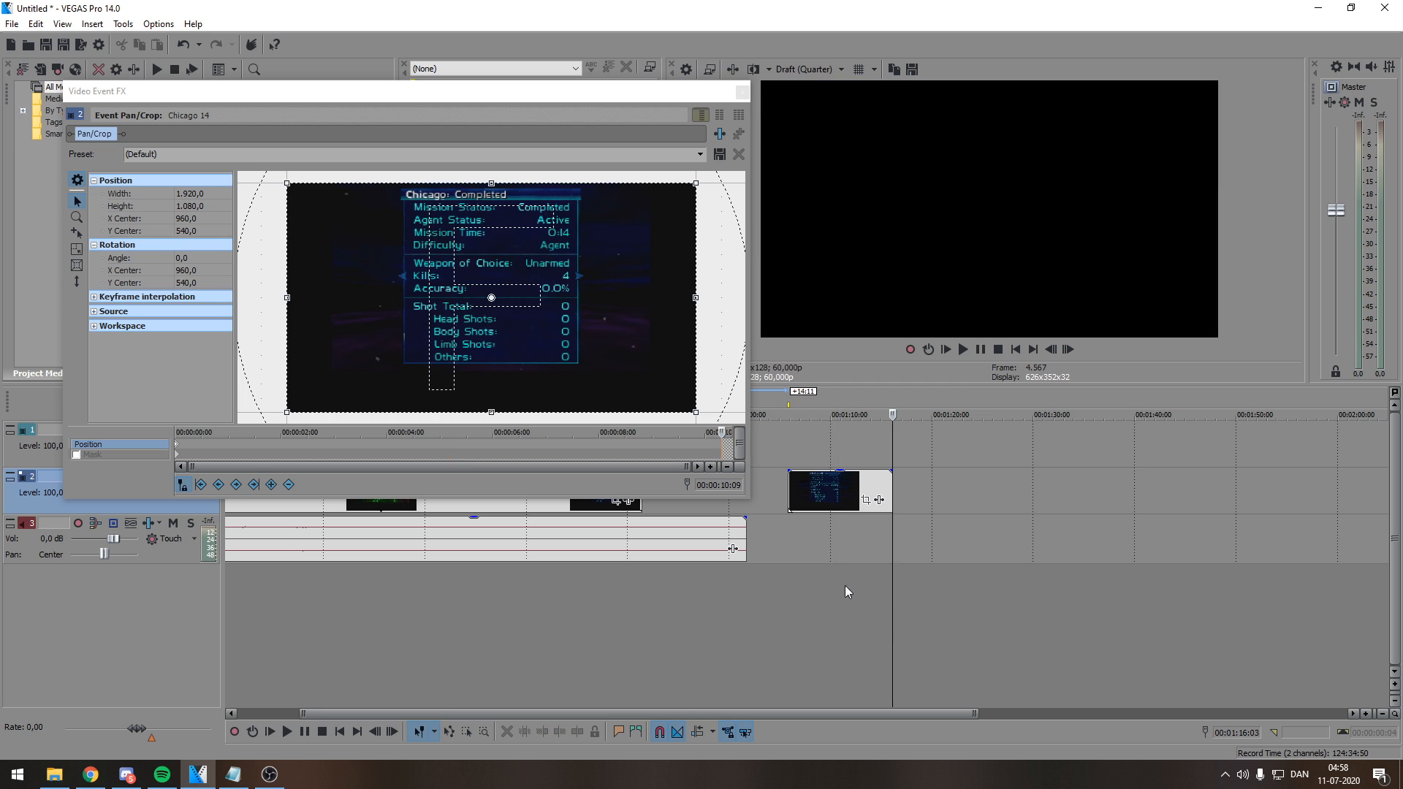
click(836, 603)
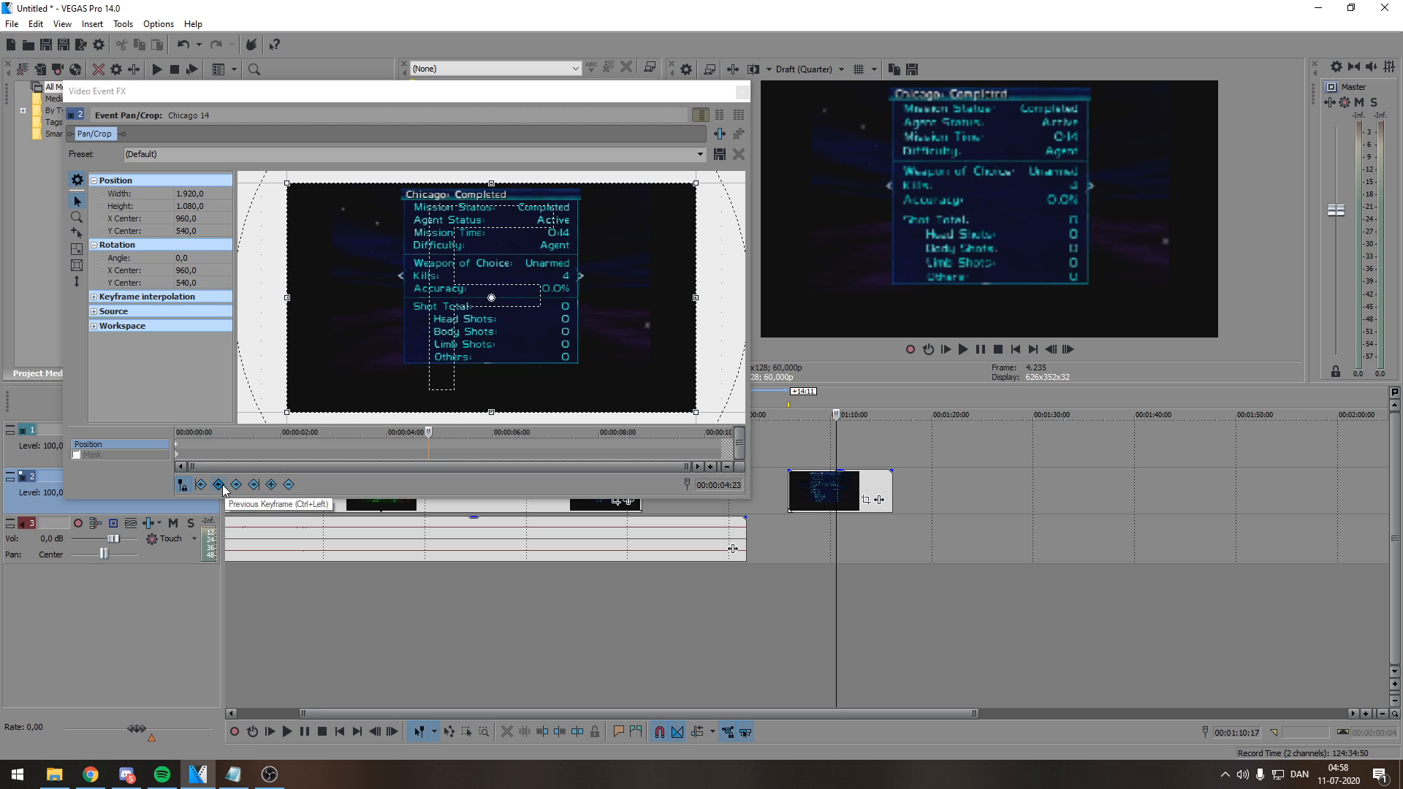
click(179, 449)
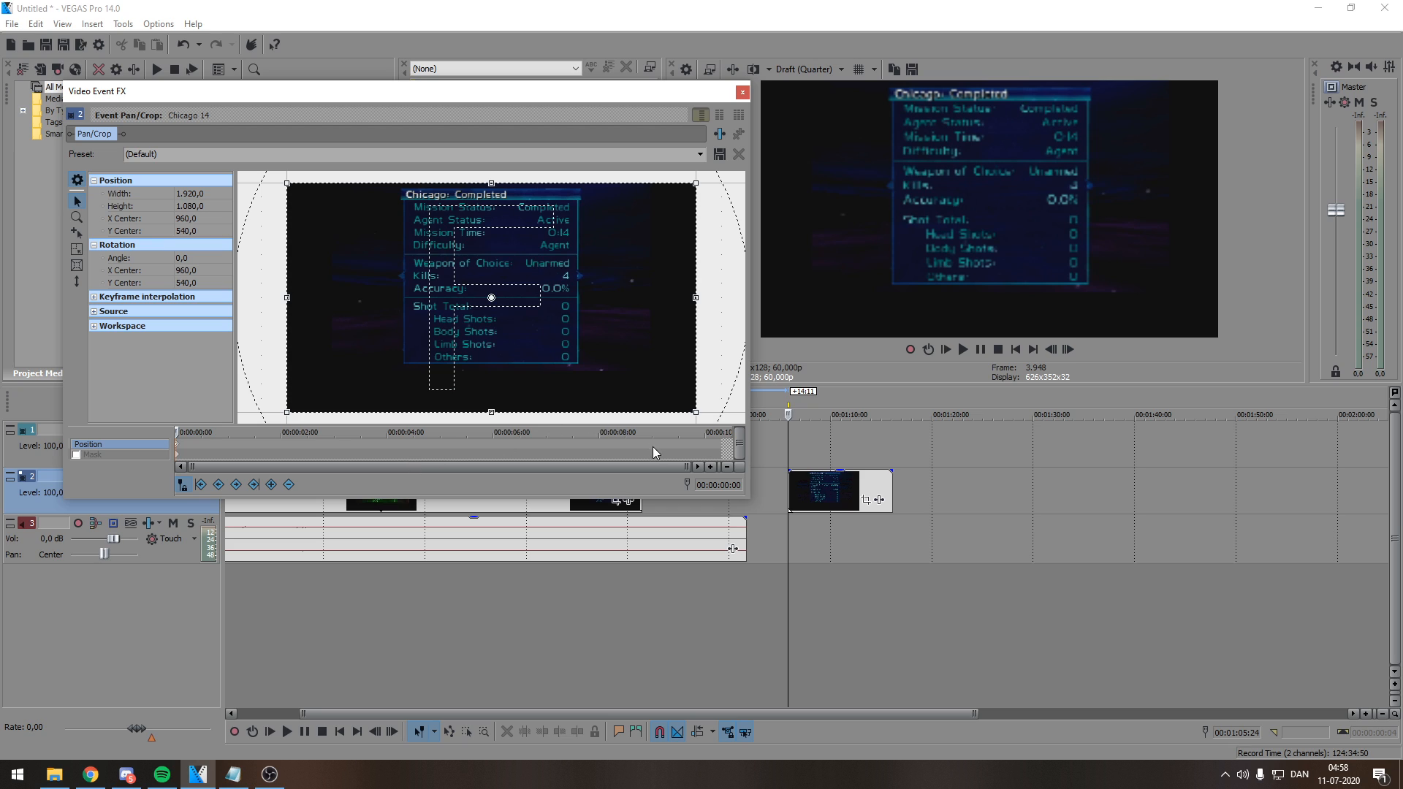
click(720, 448)
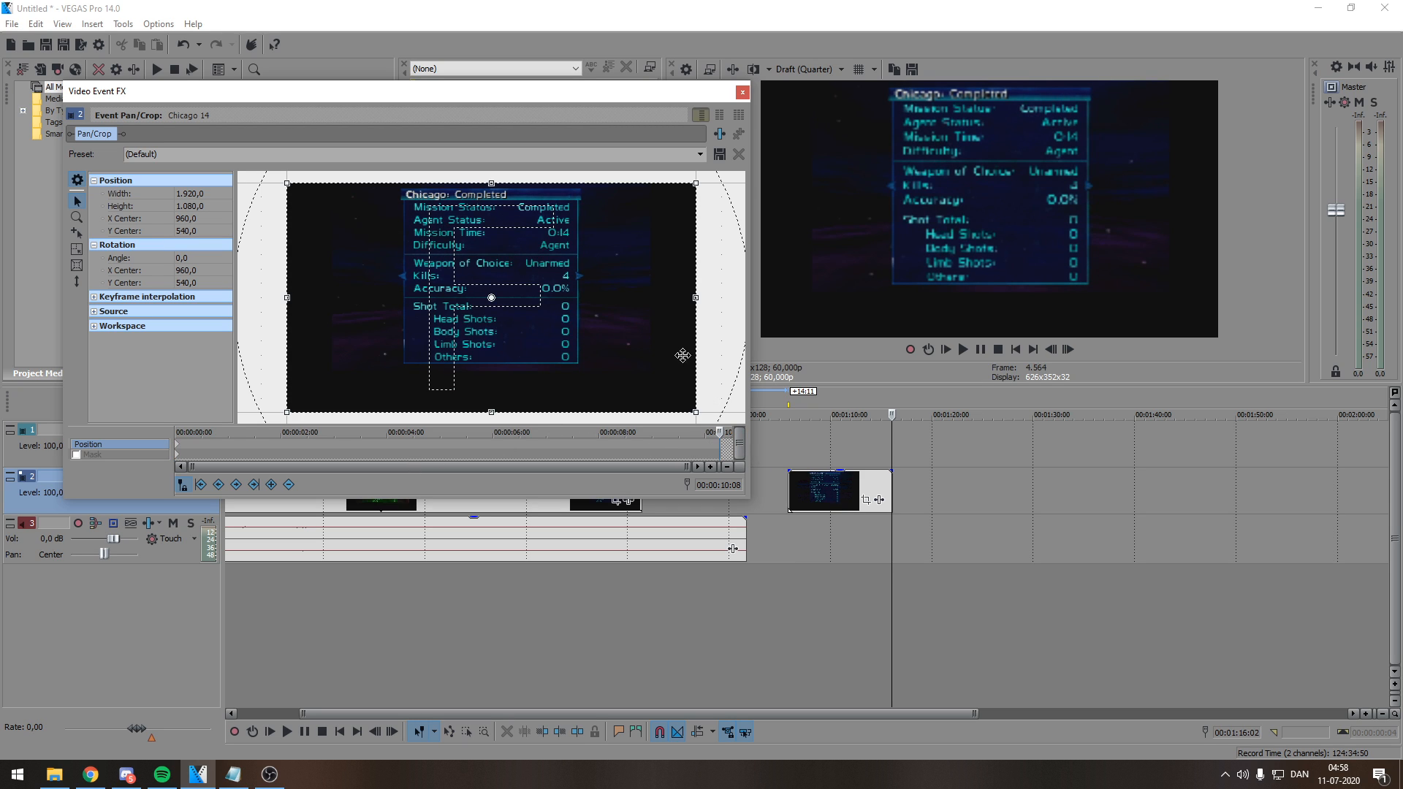
- Try resizing the Pan/Crop frame from a corner with Lock Aspect Ratio and Size About Center on, and undo the resize
click(79, 262)
click(77, 251)
drag(701, 180, 691, 200)
key(ctrl+z)
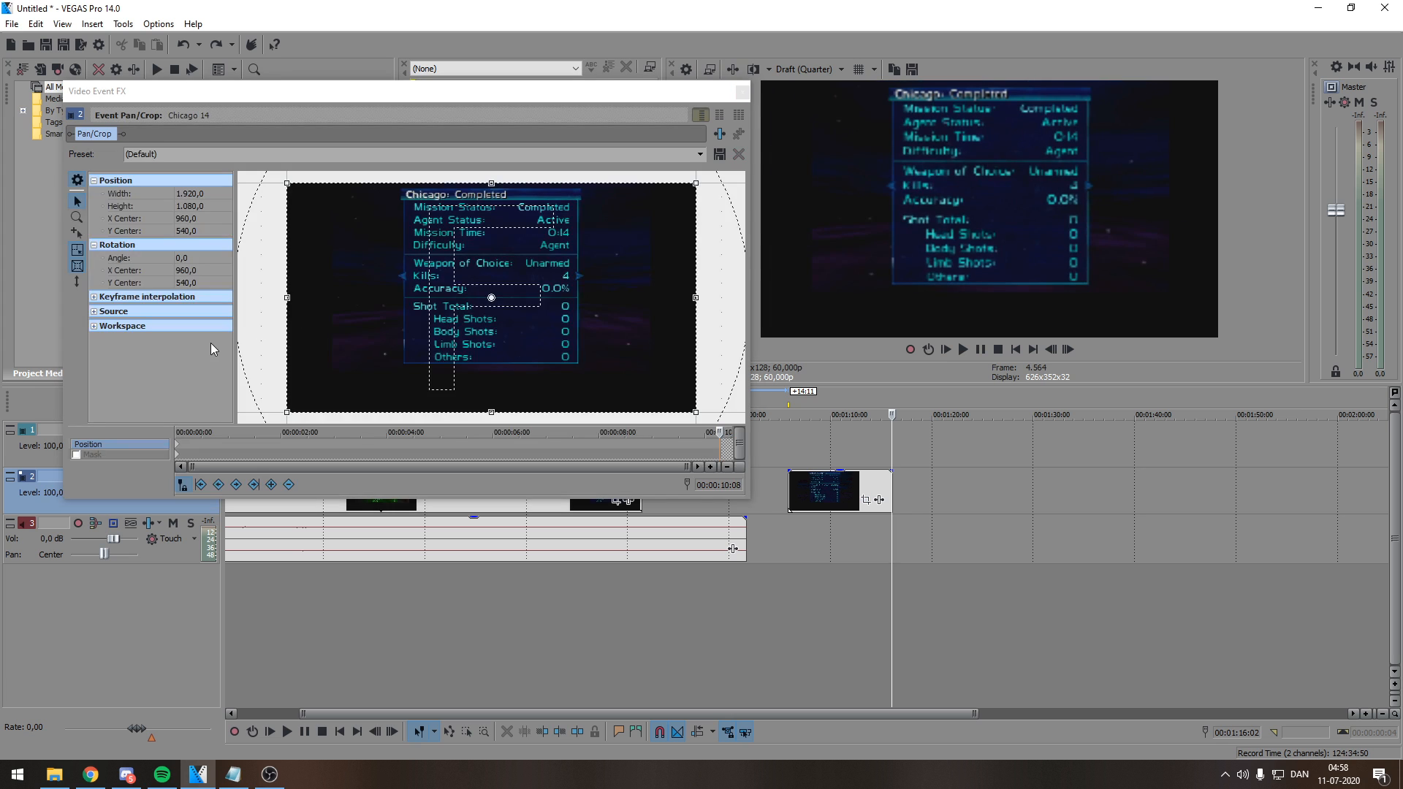
- Turn off Lock Aspect Ratio and Size About Center, try a corner resize to about 1,724 by 1,063, and undo it
click(78, 265)
click(78, 253)
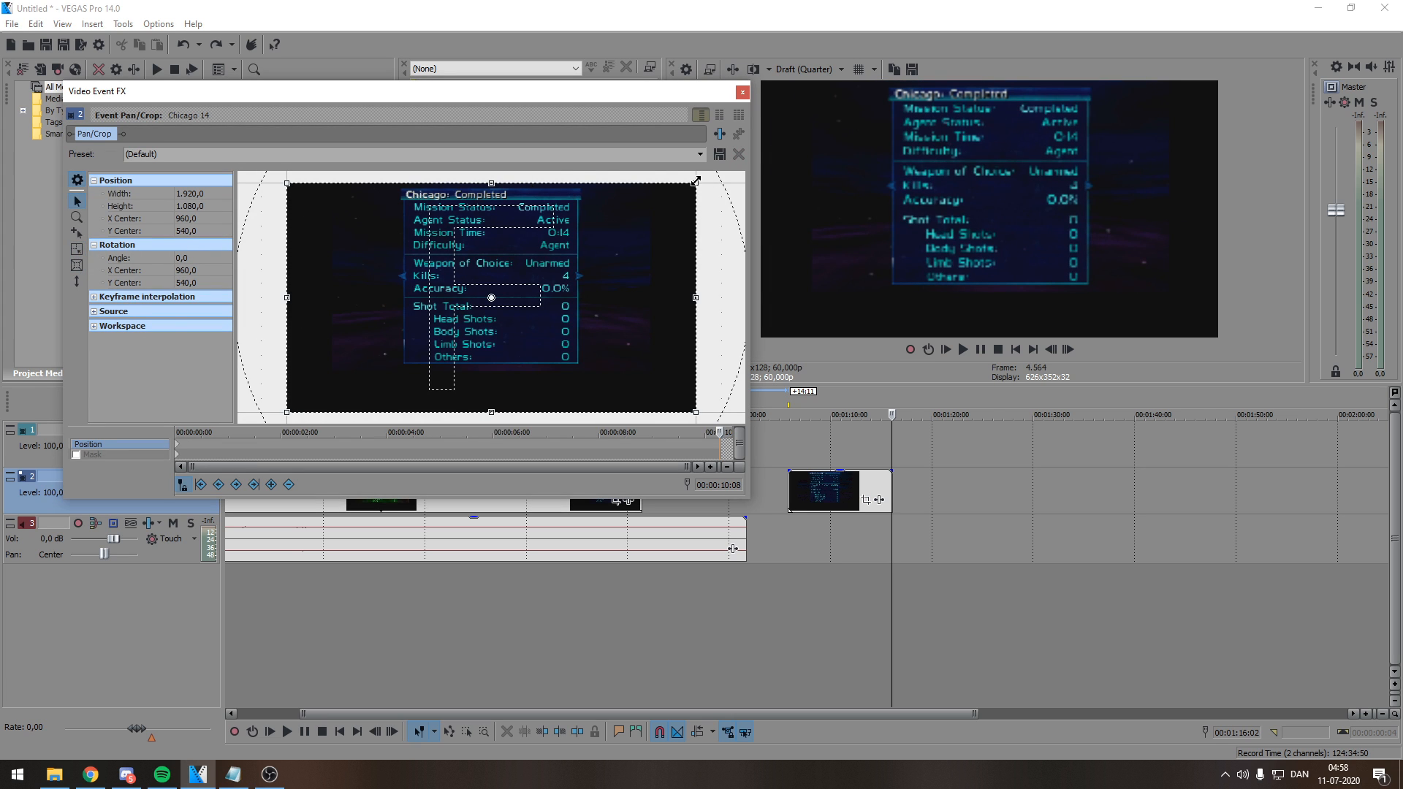
drag(696, 181, 660, 189)
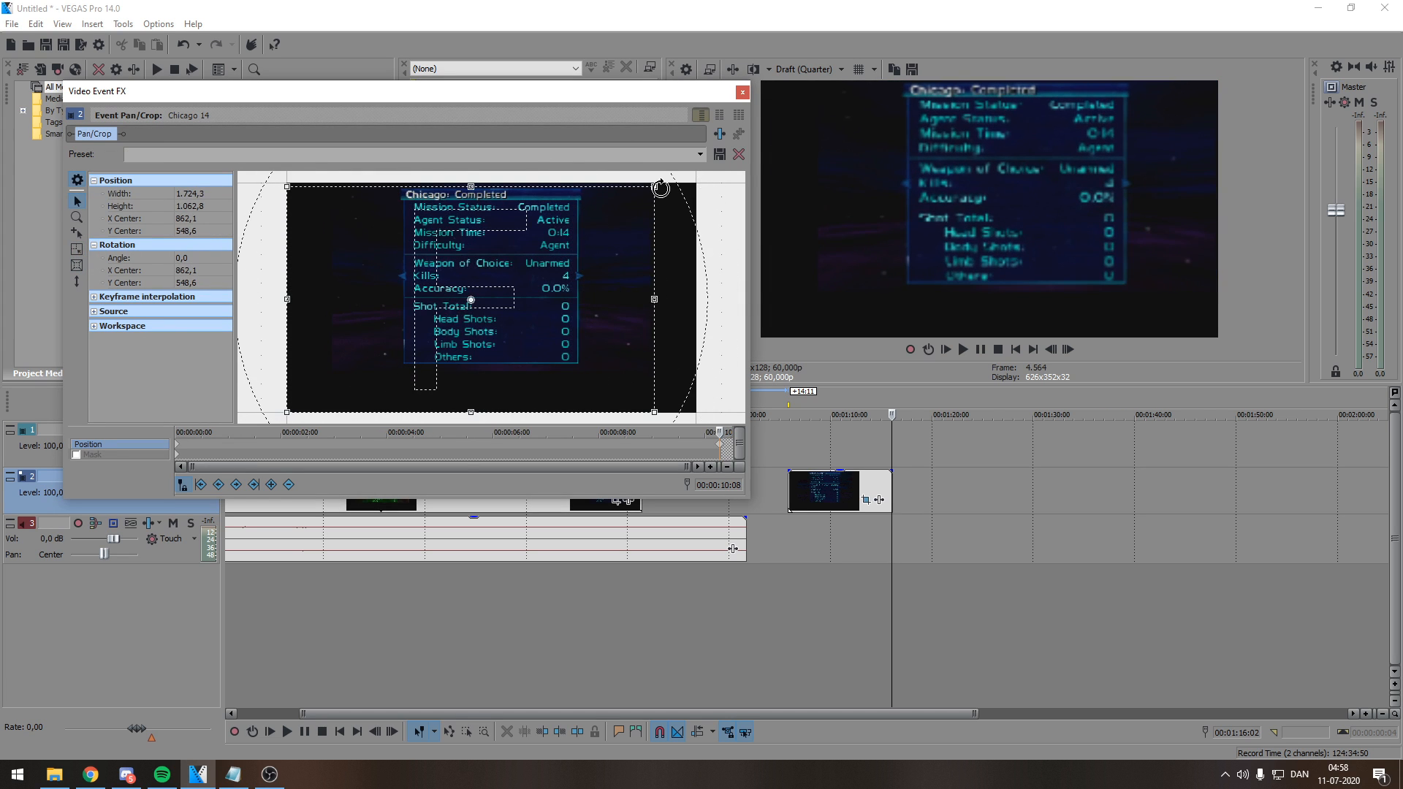
key(ctrl+z)
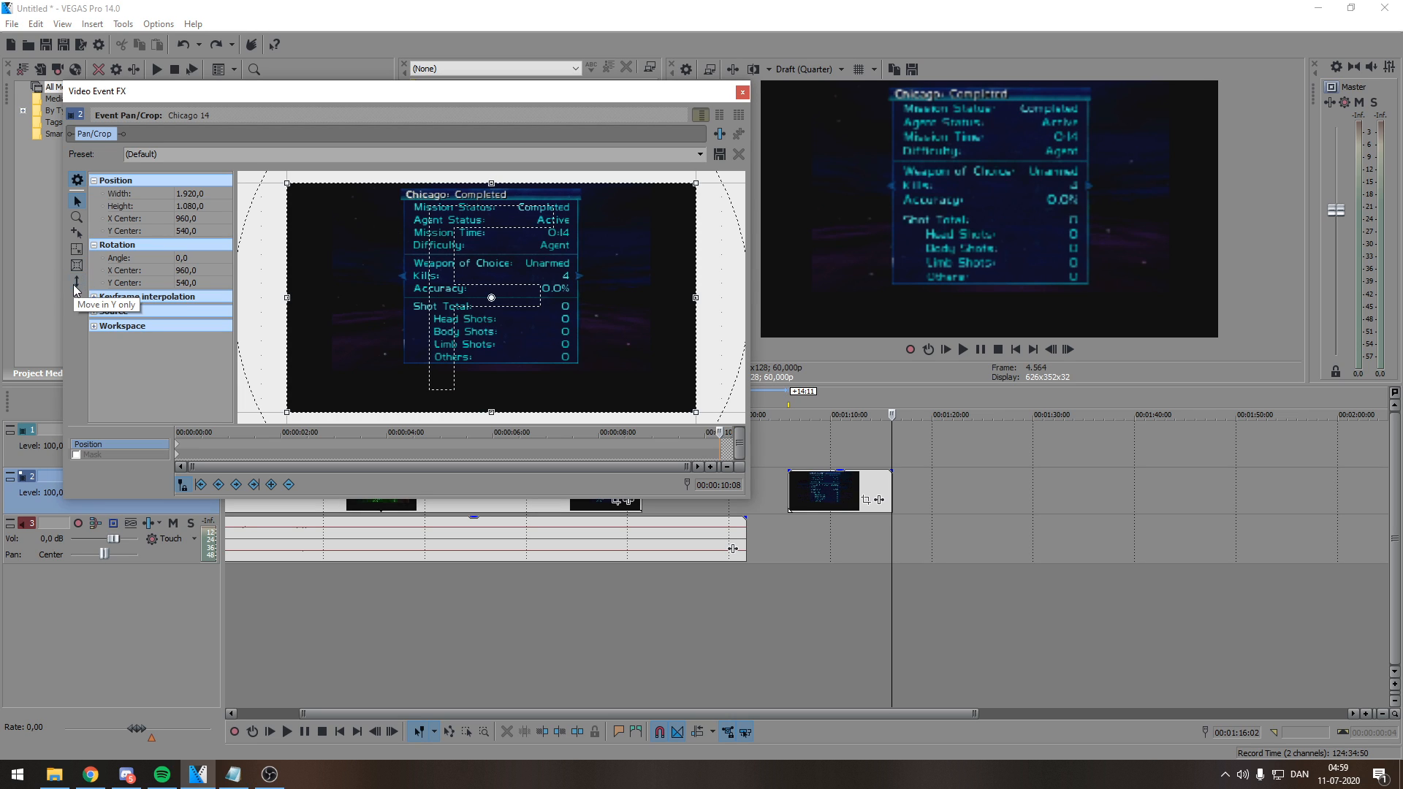
- Allow free movement, shrink the Pan/Crop frame to about 635 by 357 at the piece's end, and play the zoom from its start
click(75, 284)
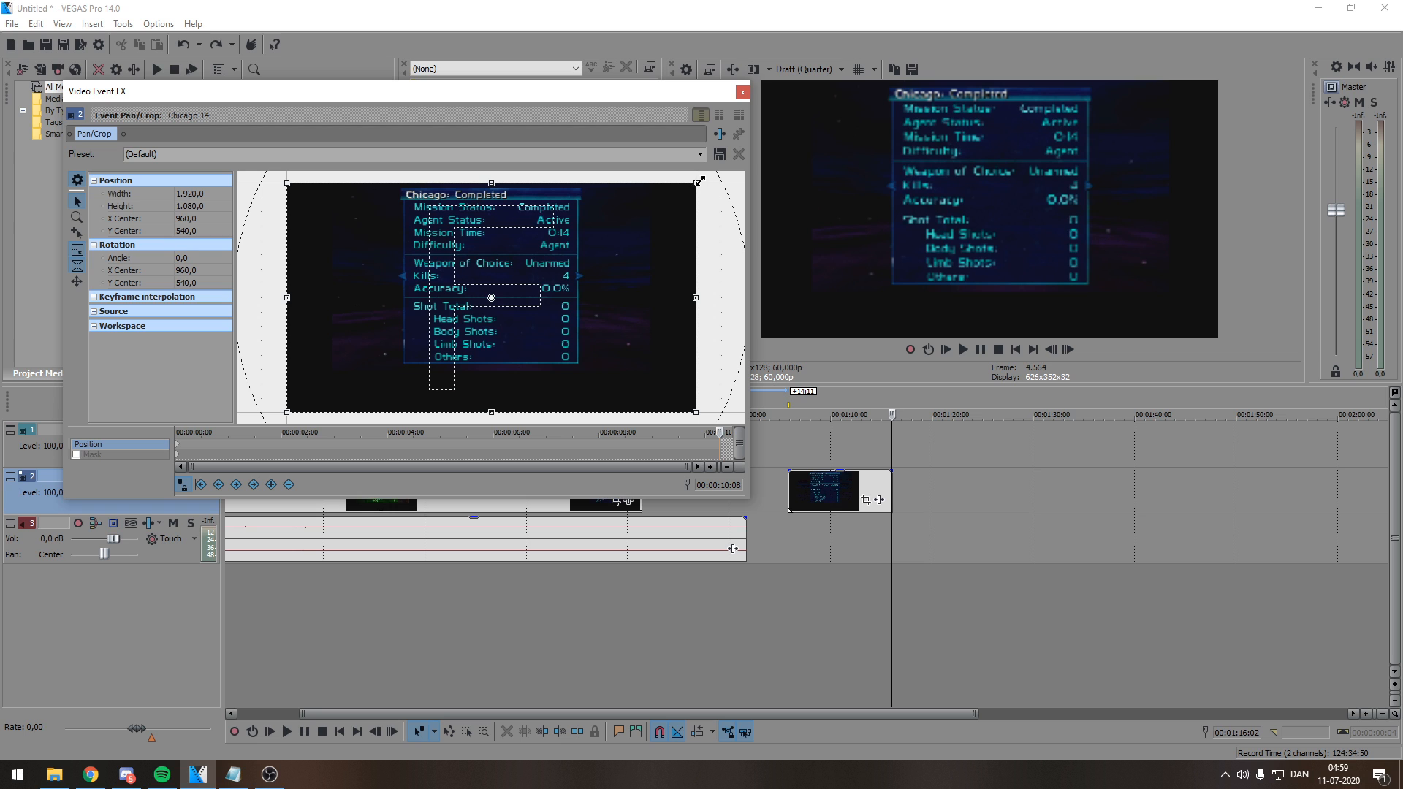
drag(699, 180, 591, 229)
click(787, 579)
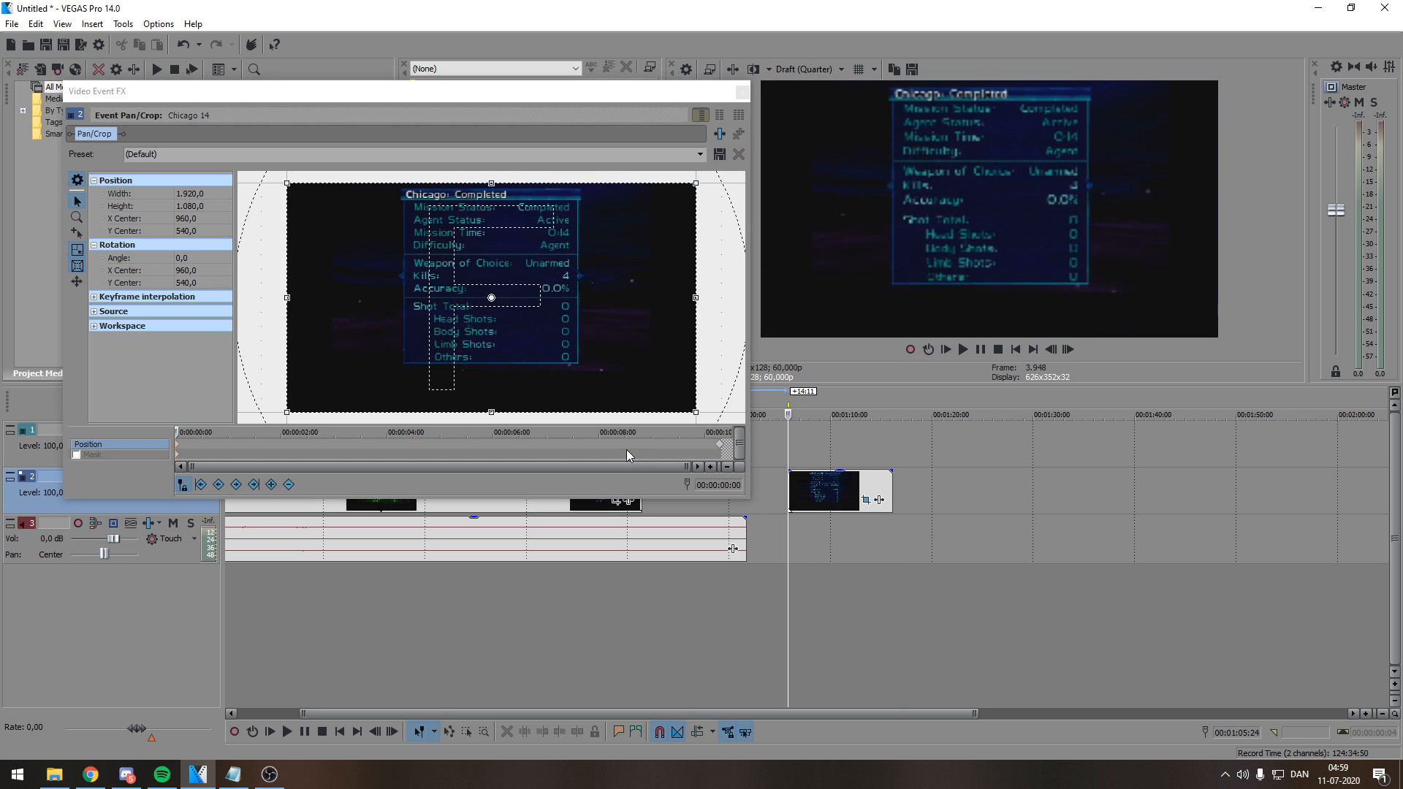
click(963, 350)
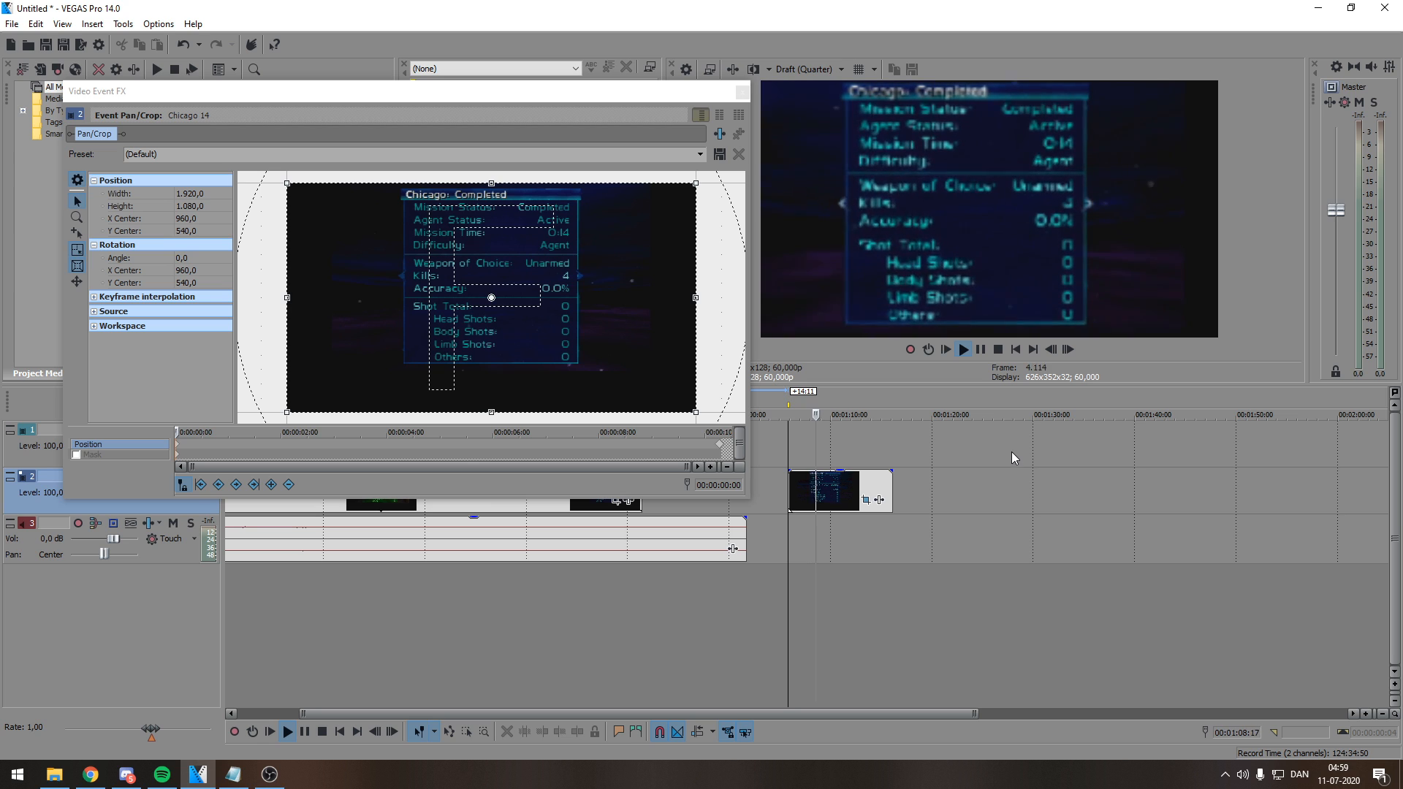
- Move the zoom keyframe from the piece's end to 00:00:04:20 and play the piece from its start
drag(719, 444, 424, 447)
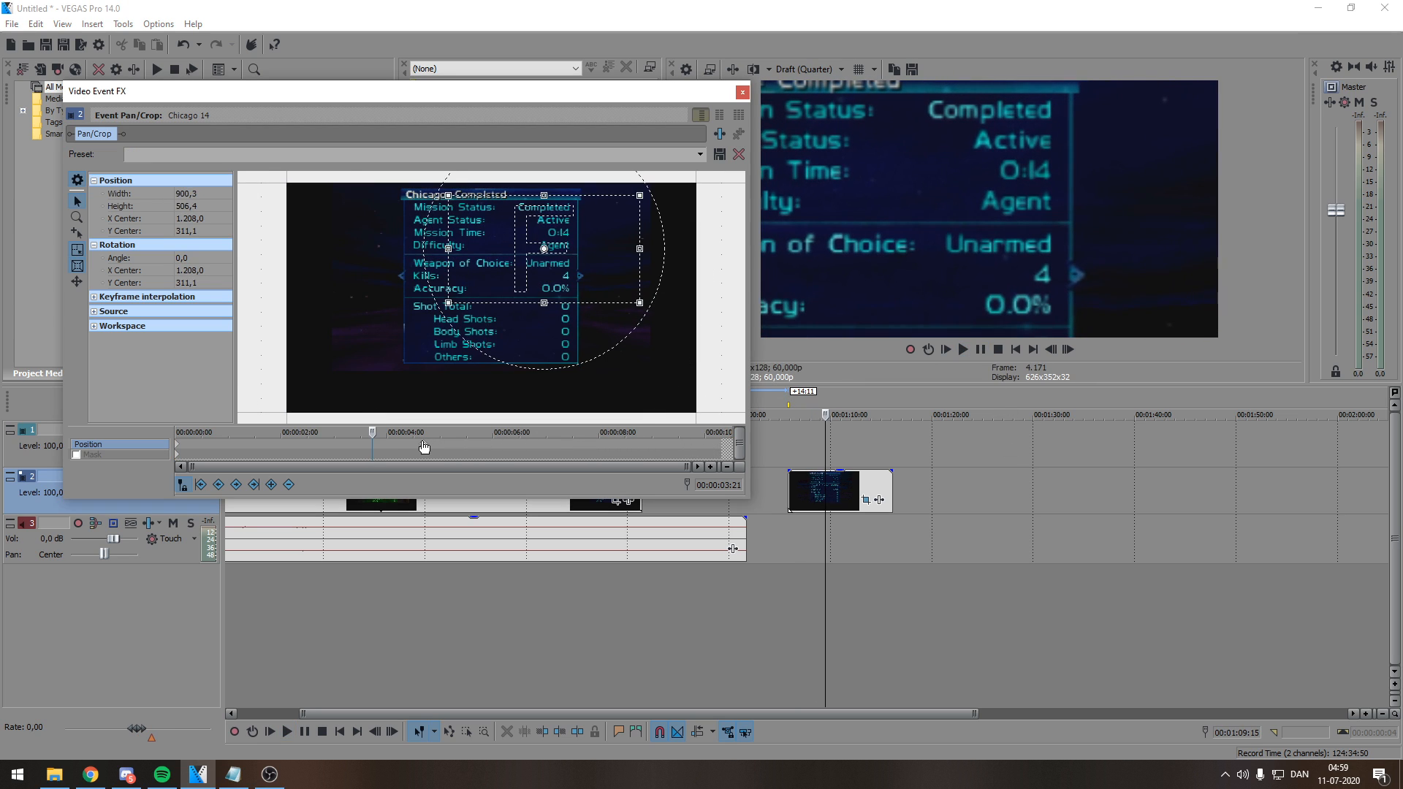
click(773, 576)
click(962, 349)
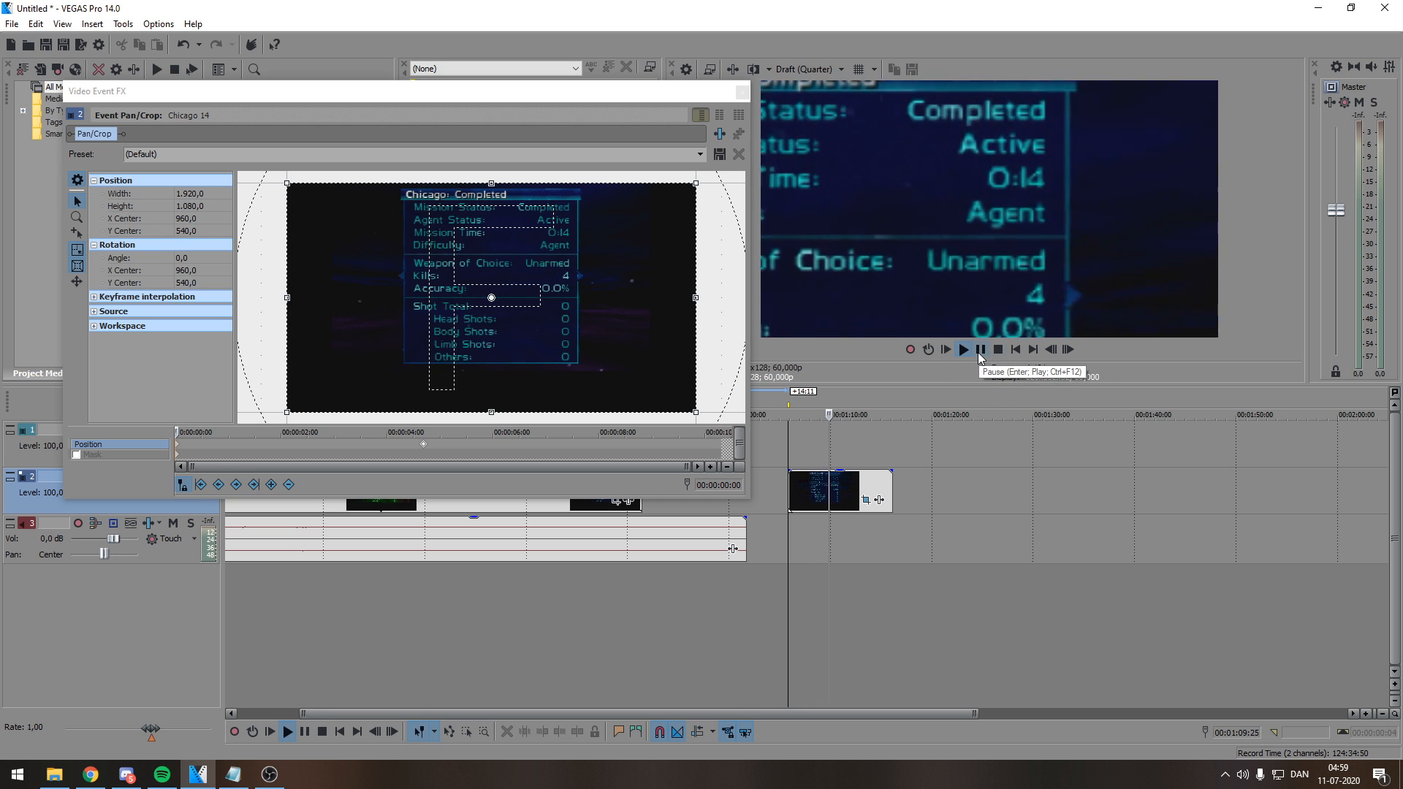
click(980, 349)
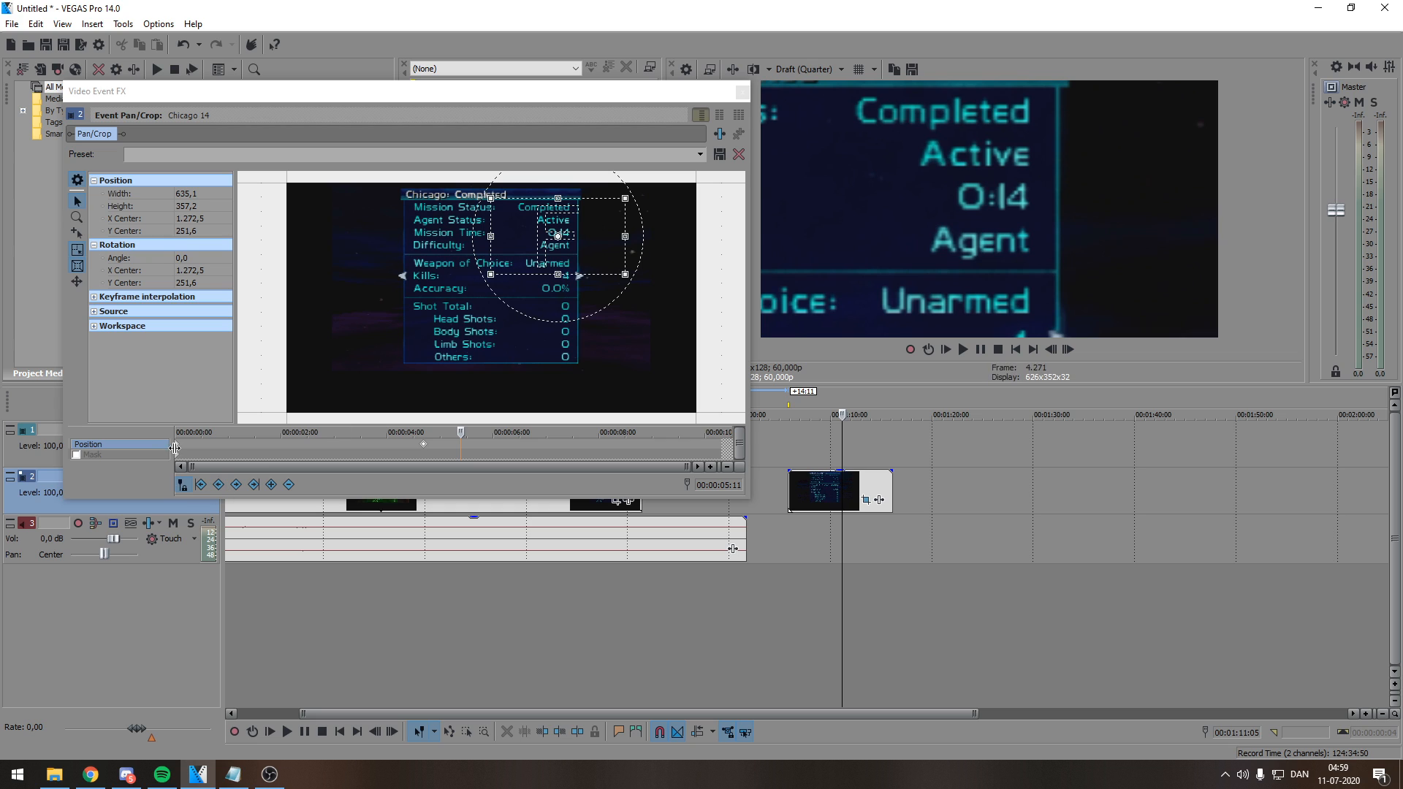
- Compare the Pan/Crop frame at the start keyframe, at points in between, and at the 00:00:04:20 keyframe
click(179, 451)
click(179, 451)
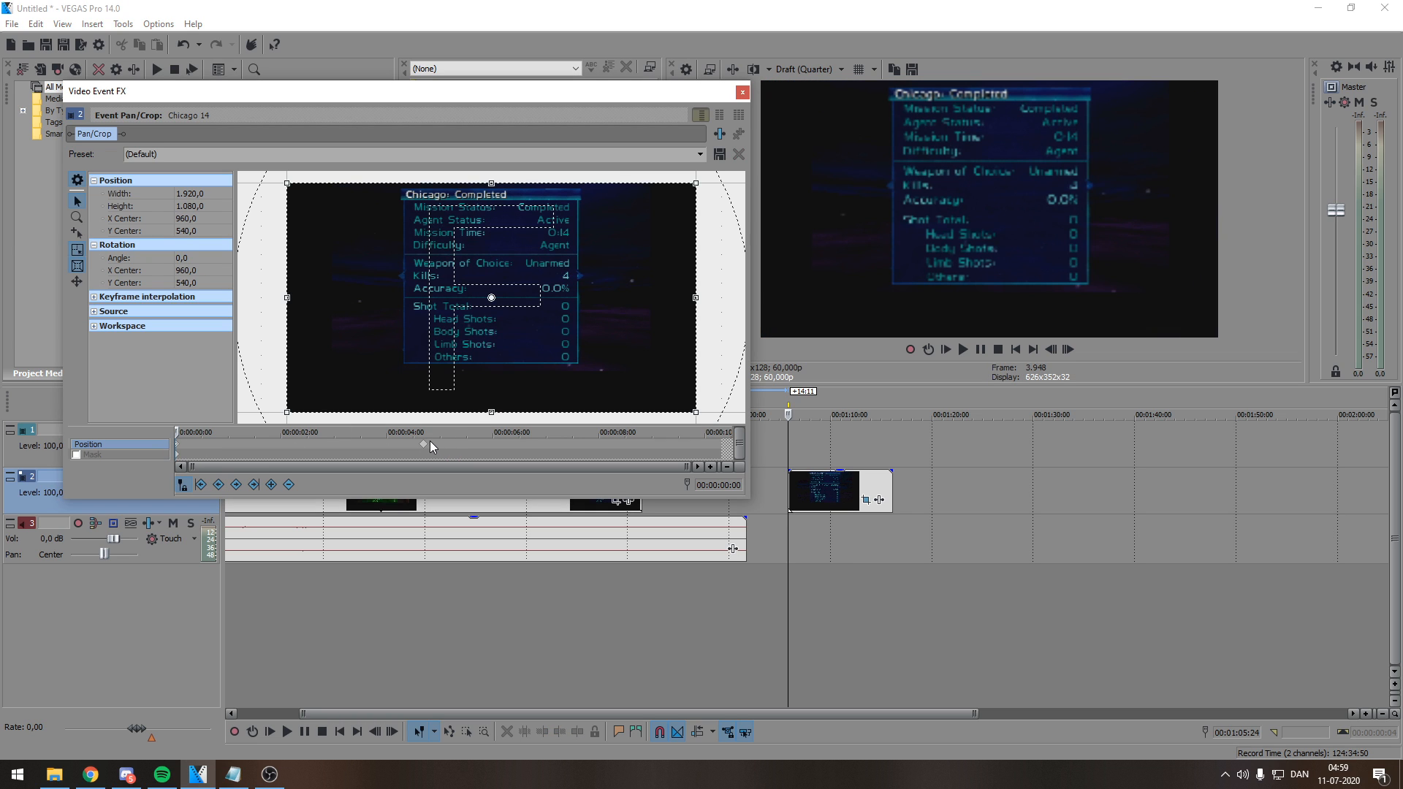
click(424, 448)
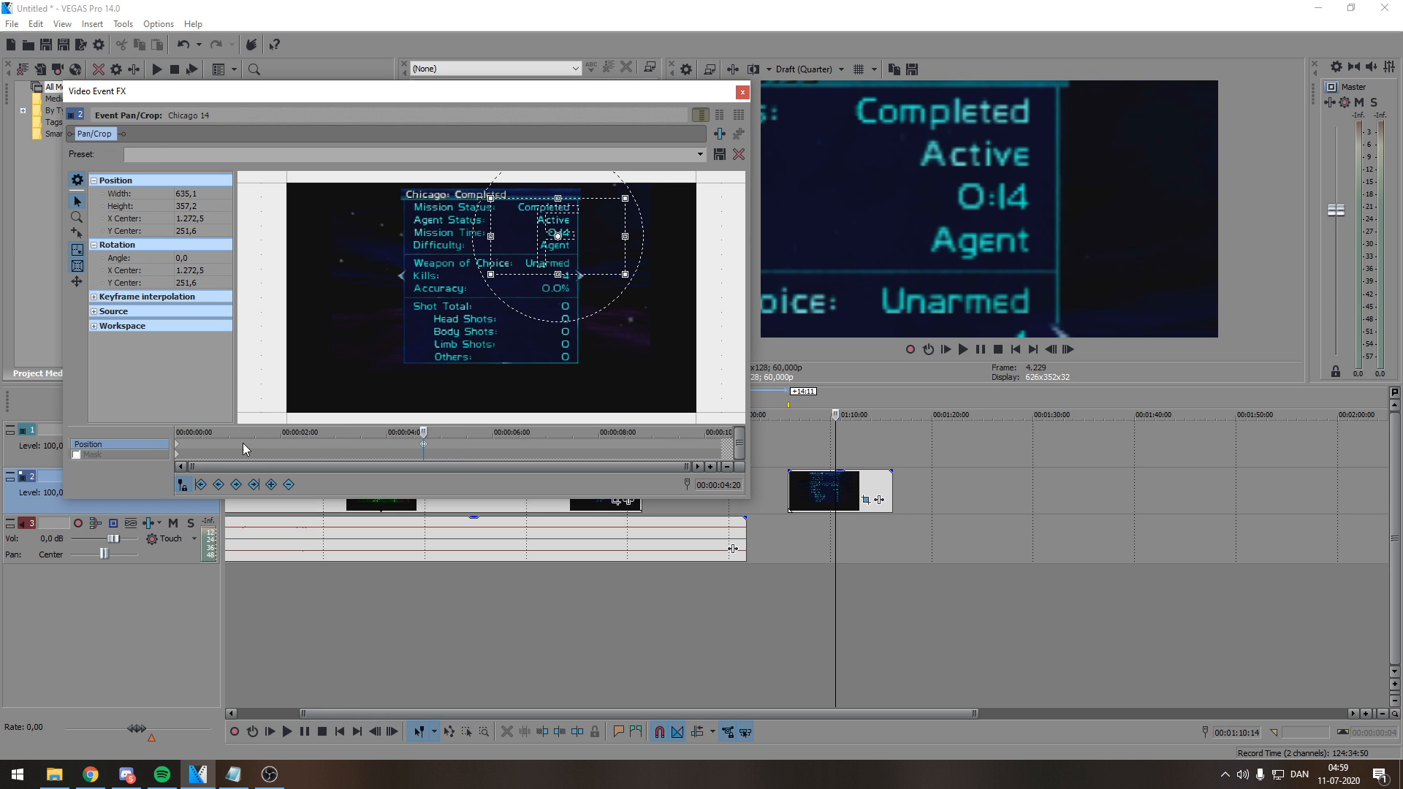
click(182, 445)
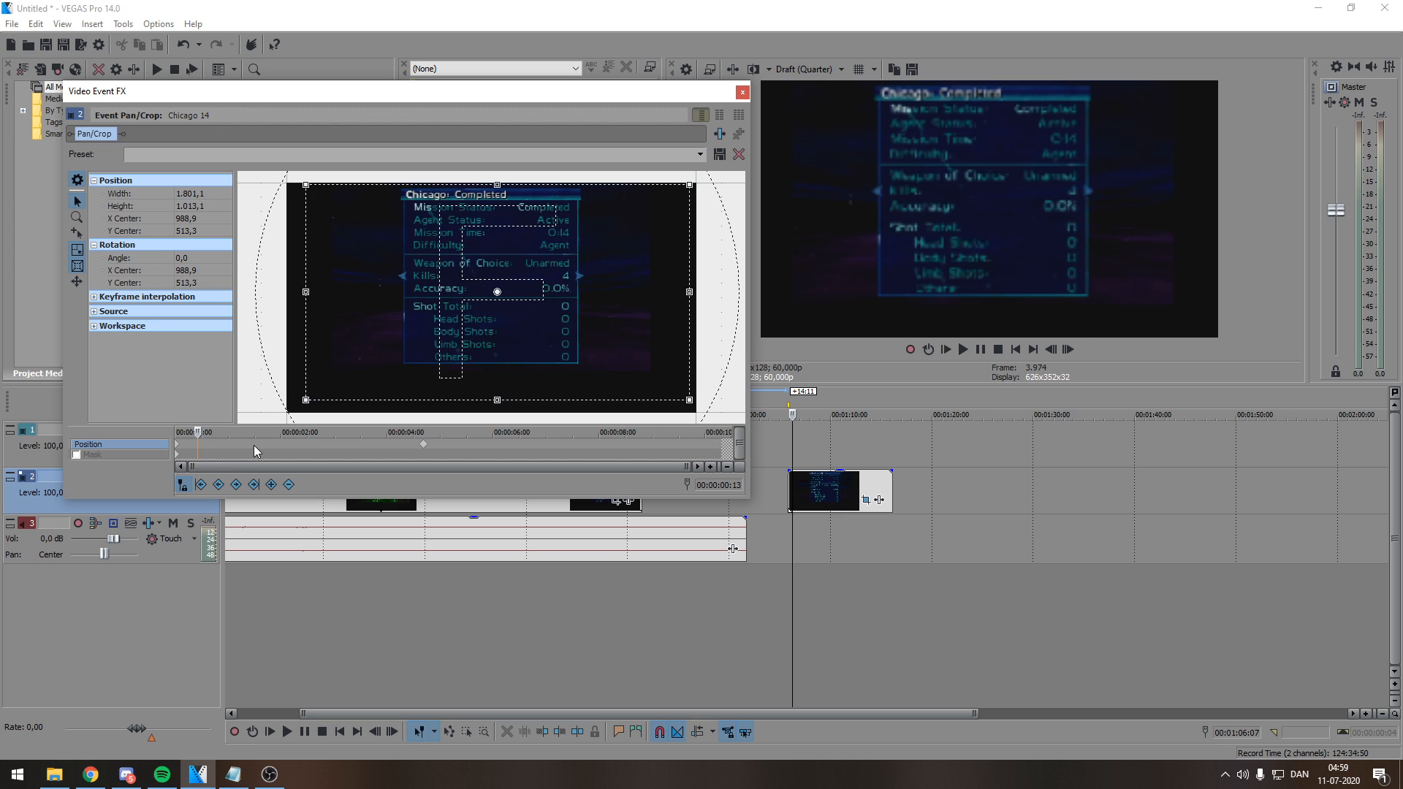
click(292, 444)
click(373, 442)
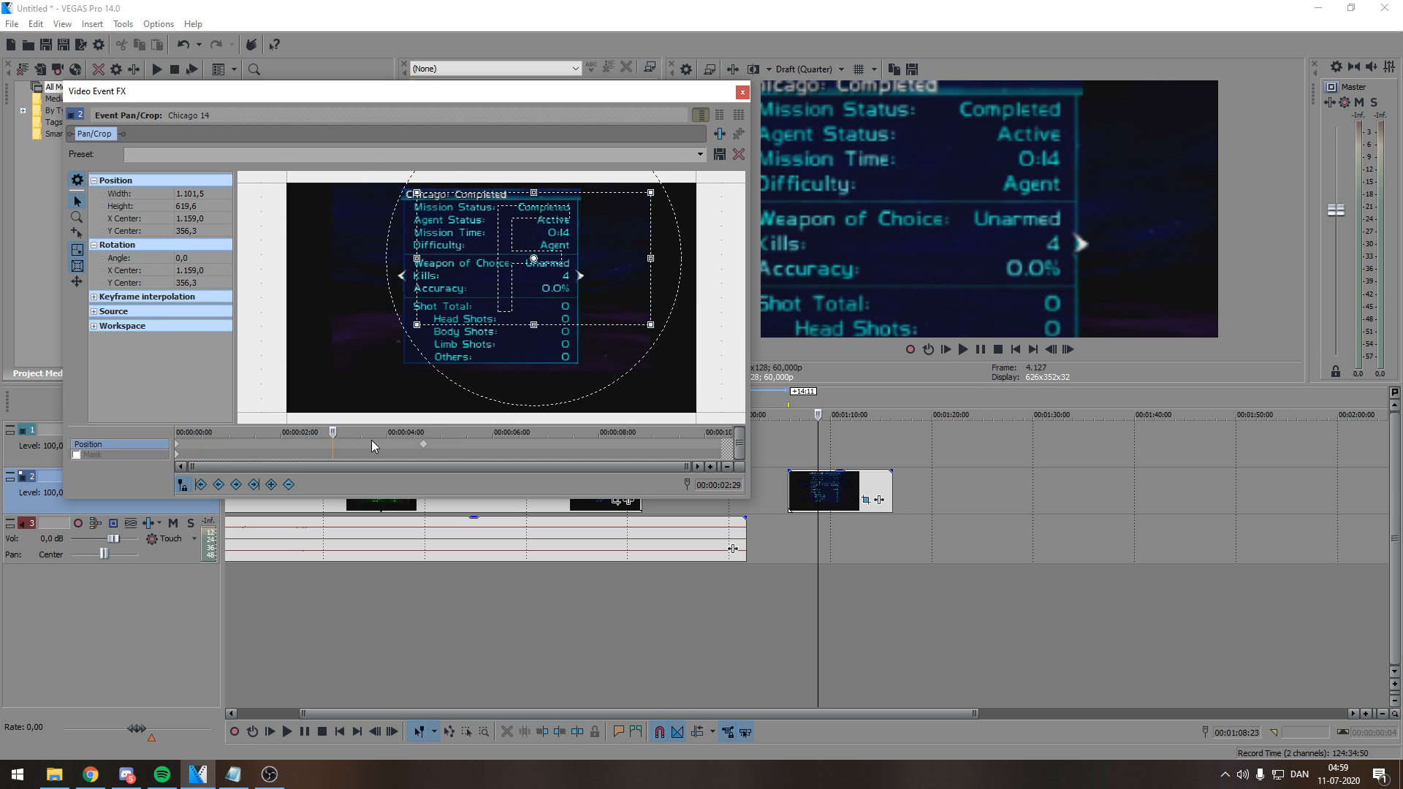
click(427, 449)
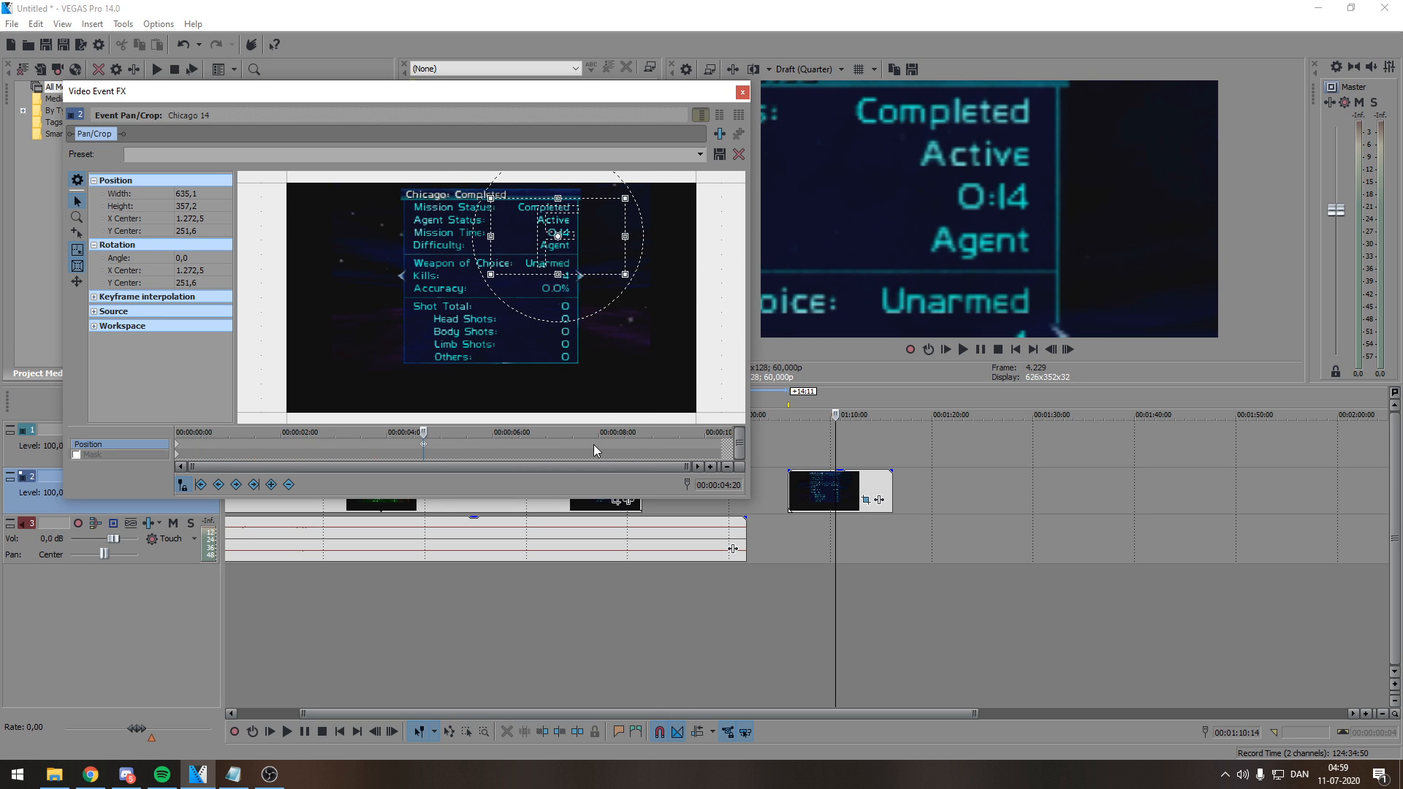
- Restore the full Pan/Crop frame at 00:00:07:12 to add a zoom-out keyframe
click(567, 446)
right_click(593, 253)
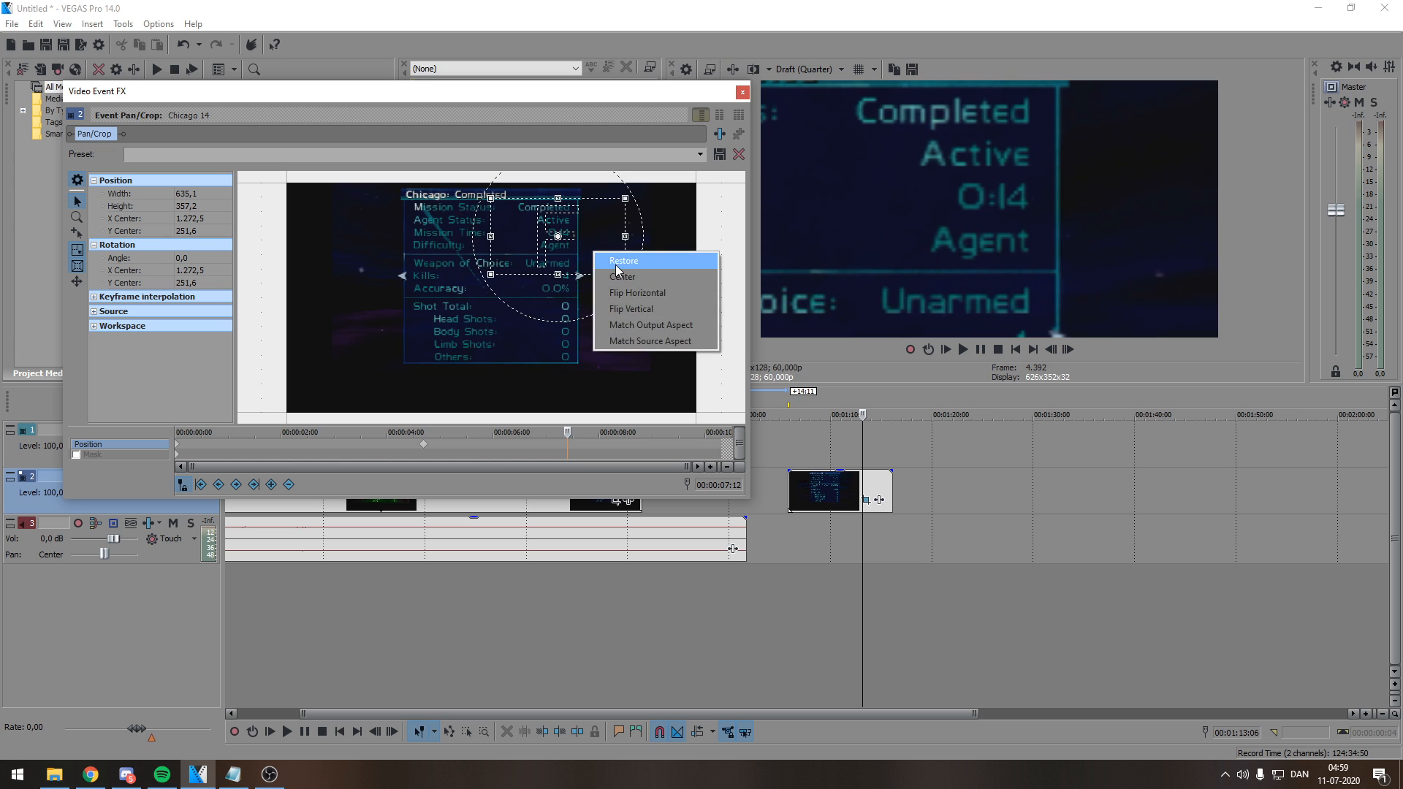
click(619, 261)
- Play the zoom in and out, and delete the Pan/Crop keyframes at 00:00:07:12 and 00:00:04:20
click(826, 544)
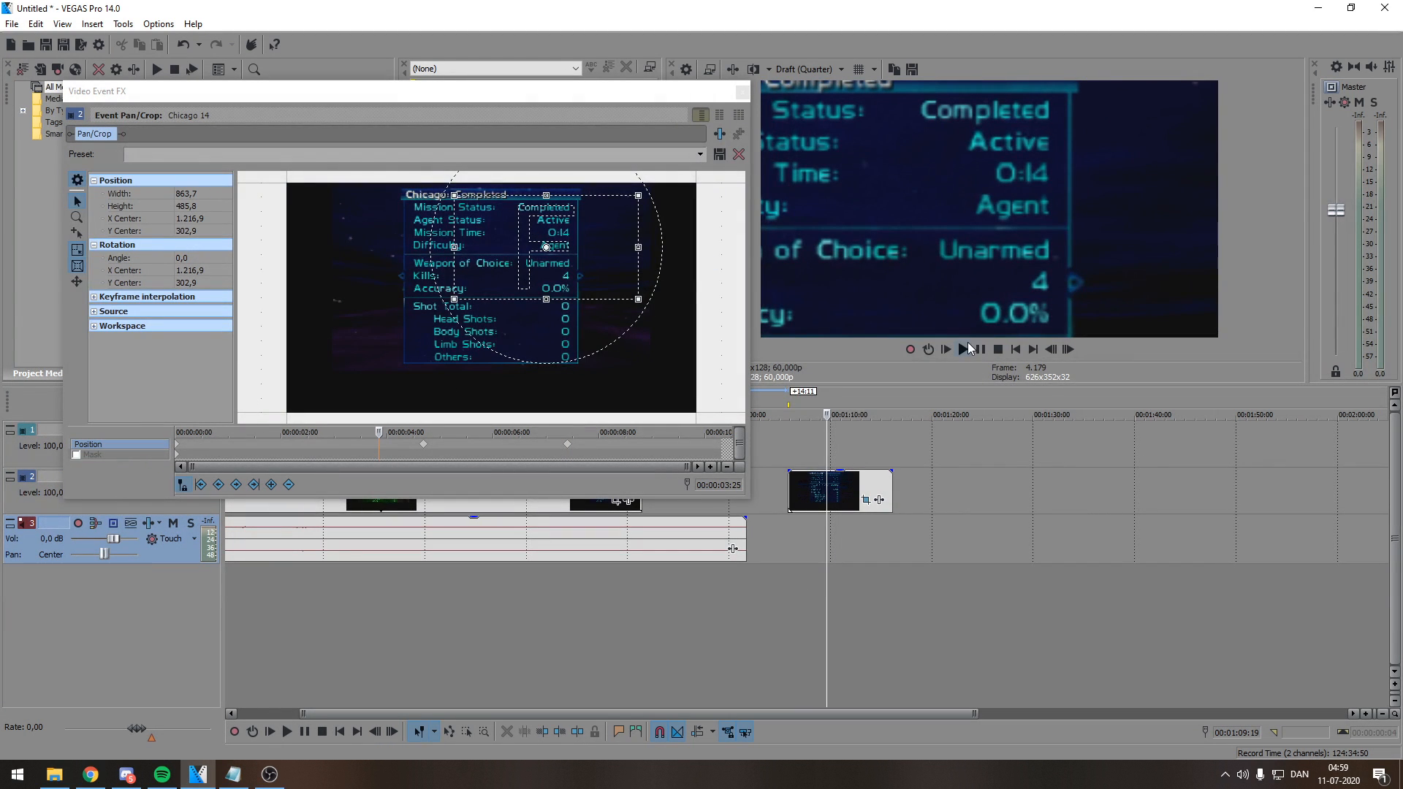
click(963, 349)
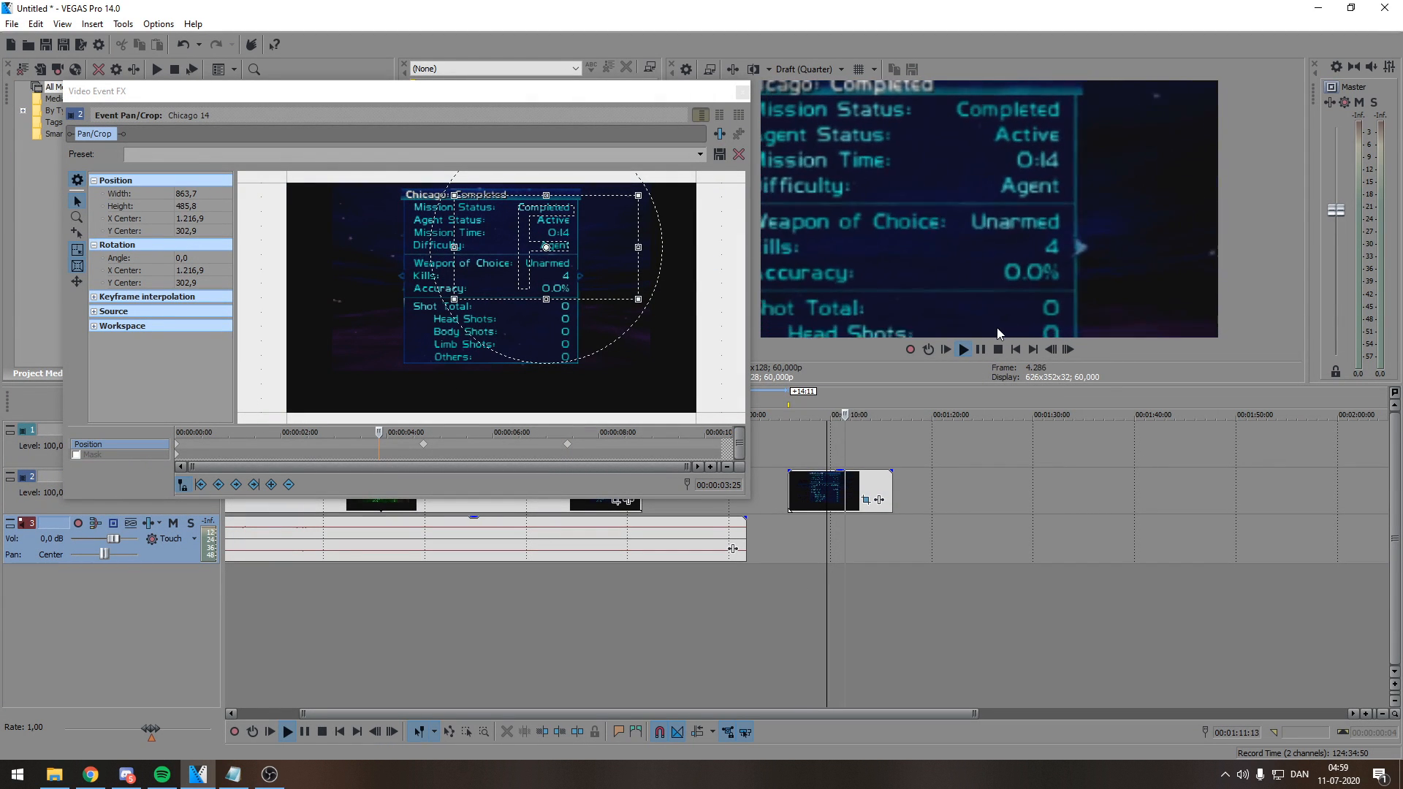
click(980, 350)
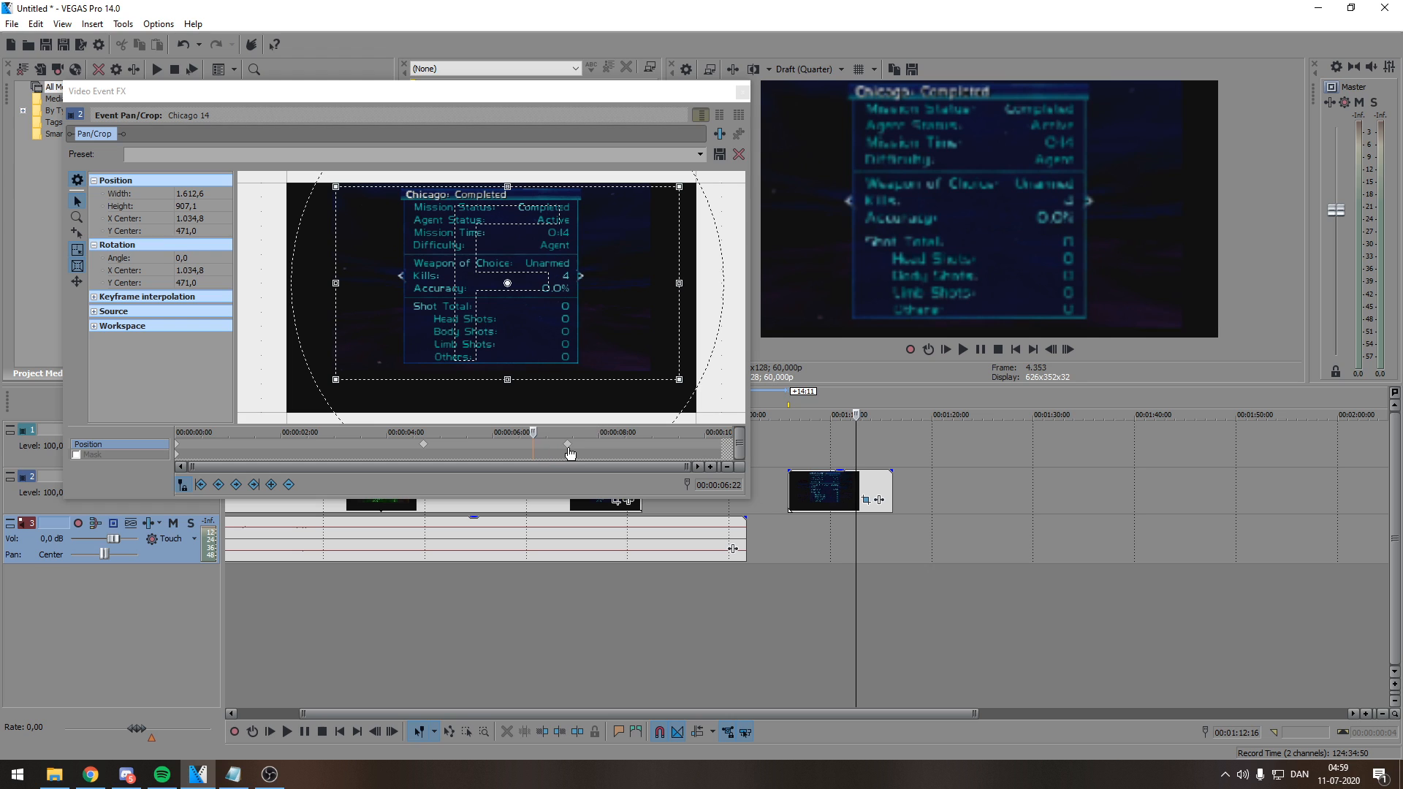
click(568, 444)
click(423, 449)
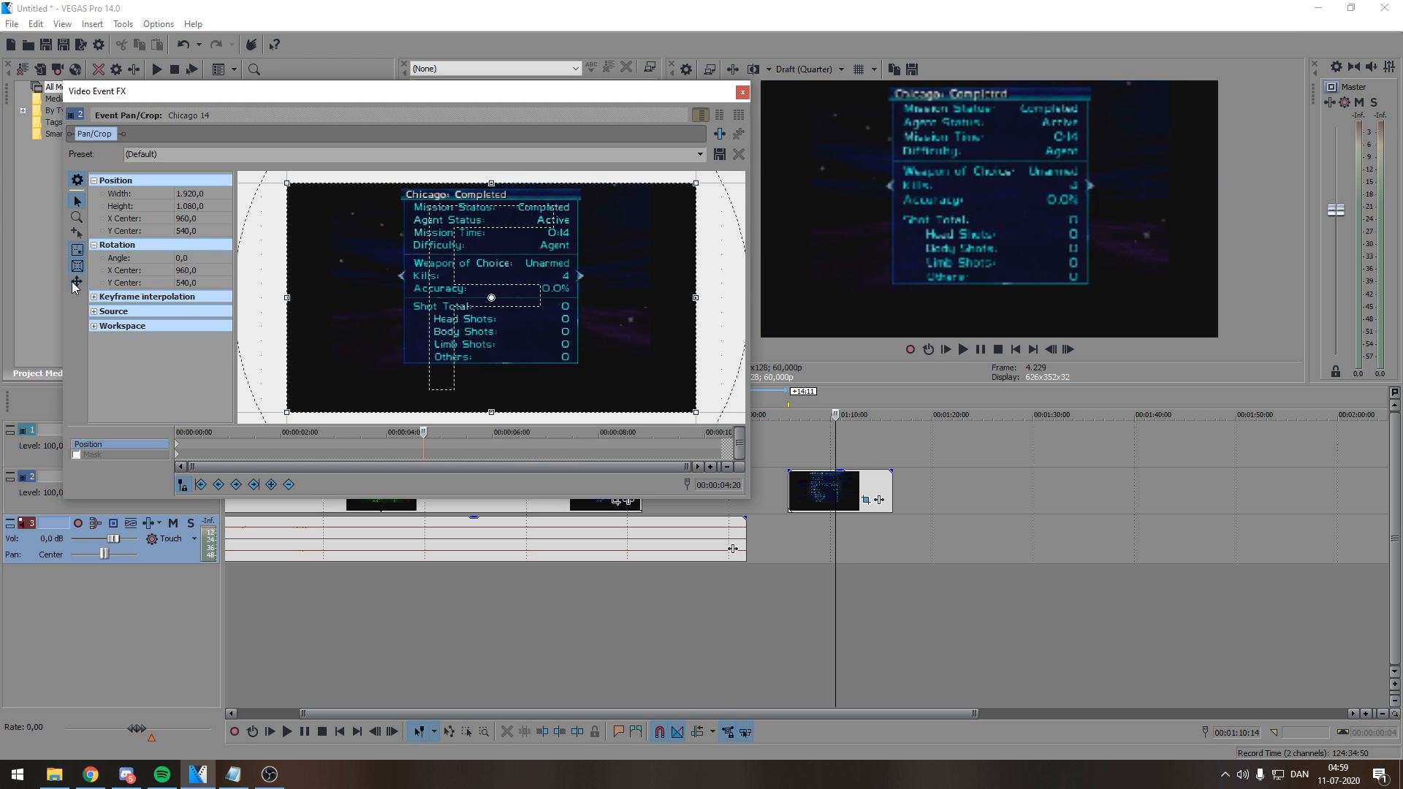
- Shrink the Pan/Crop frame to about 443 by 249 at the piece's start and move it horizontally to X center about 1,575 at 00:00:10:07
click(785, 515)
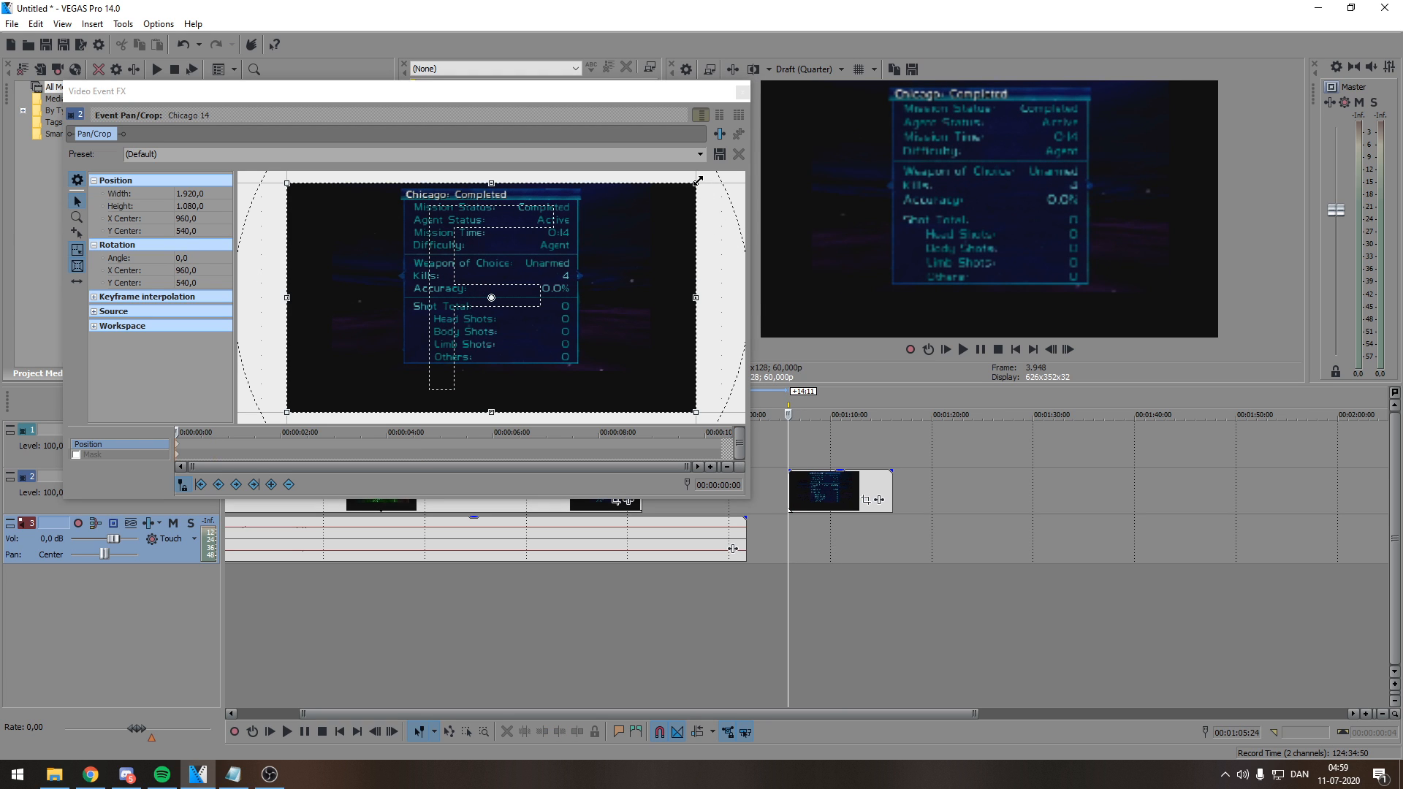
drag(695, 184, 395, 264)
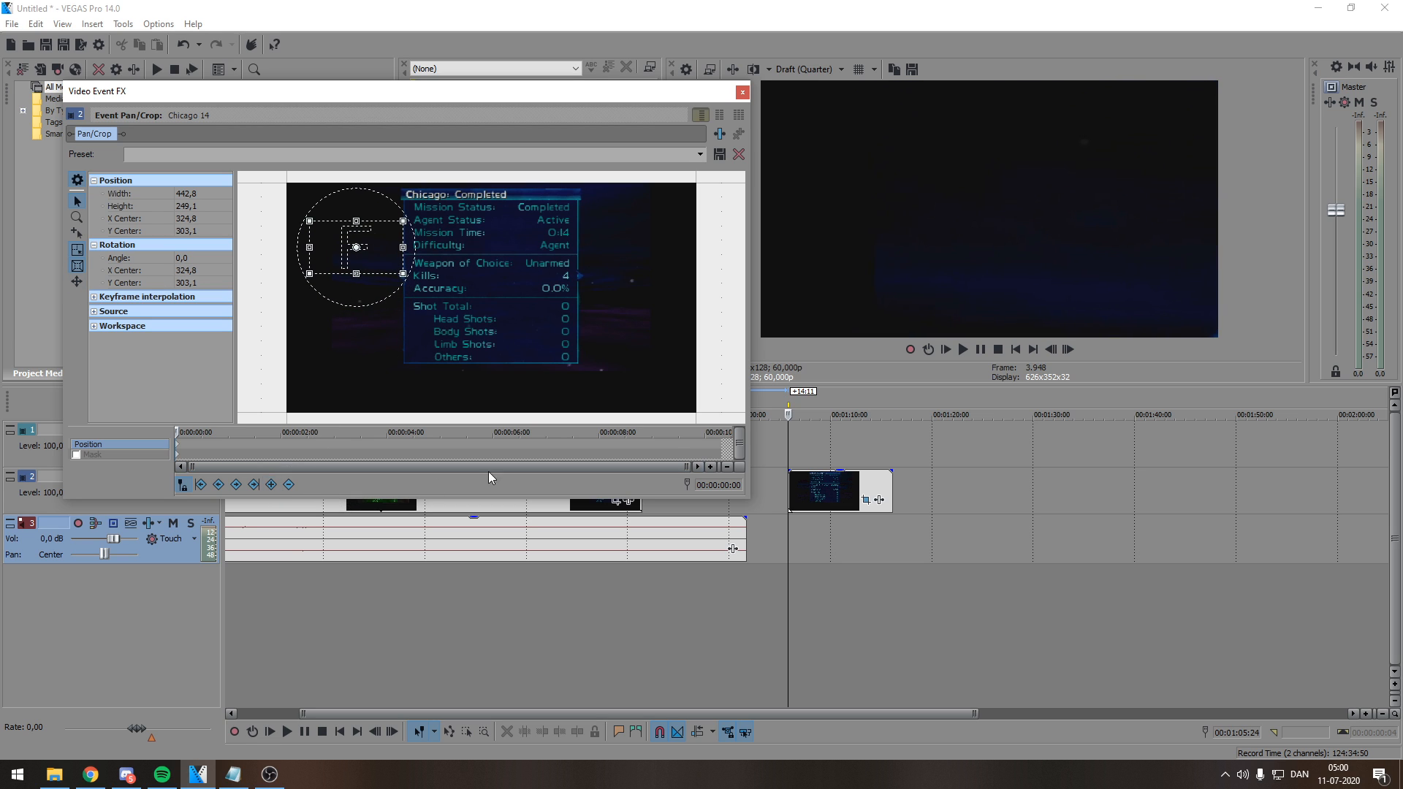
click(718, 445)
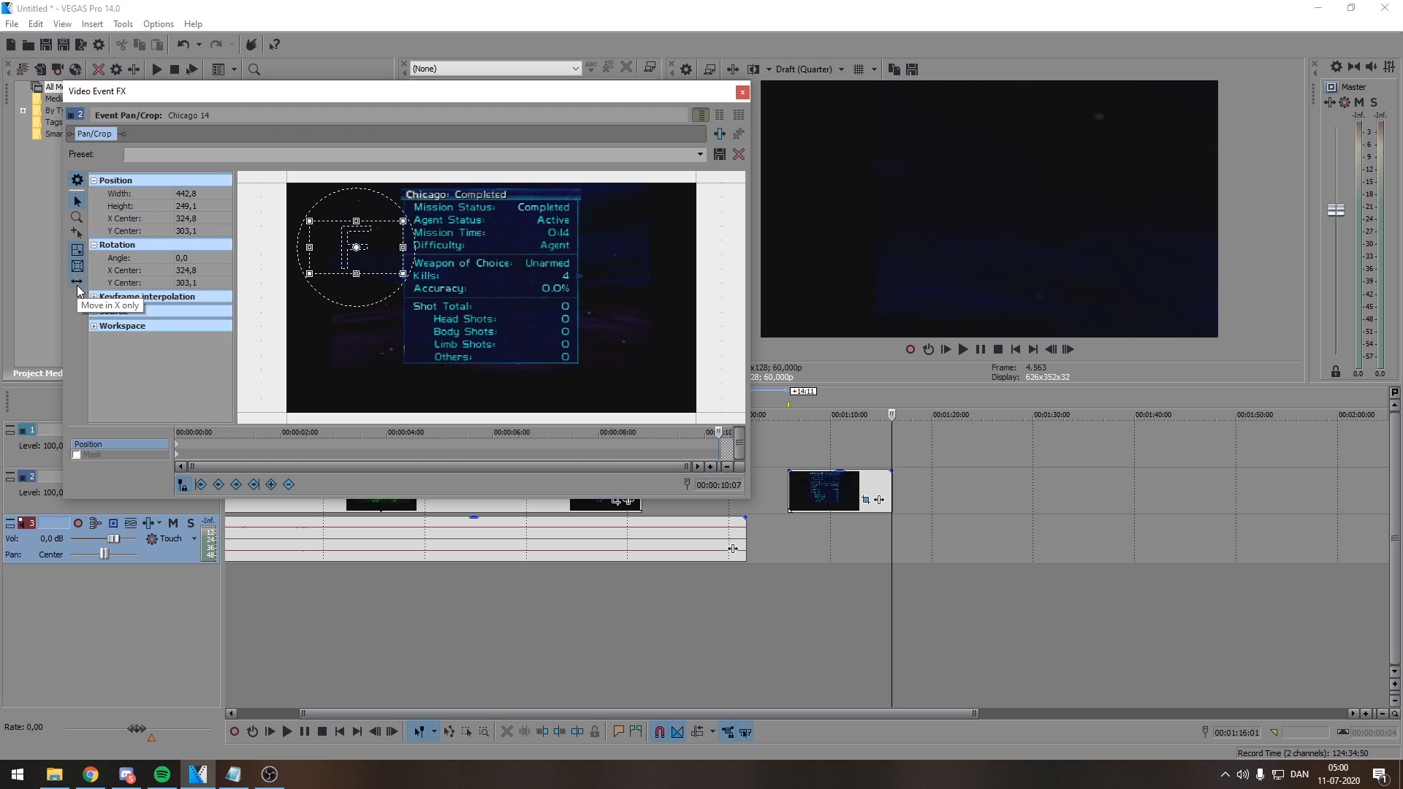
drag(365, 249, 644, 259)
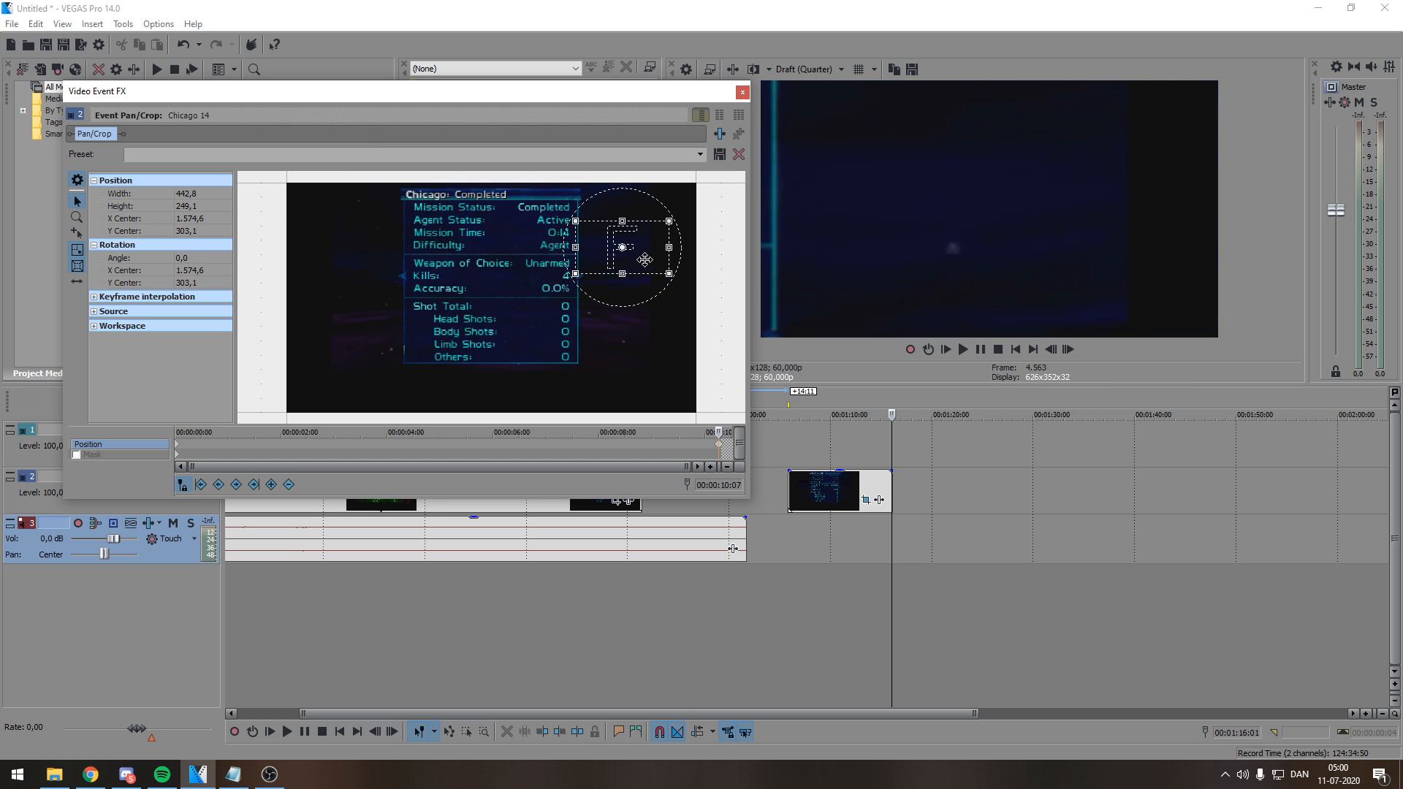
- Close Event Pan/Crop and play the piece to preview the horizontal pan
click(742, 93)
click(819, 569)
key(space)
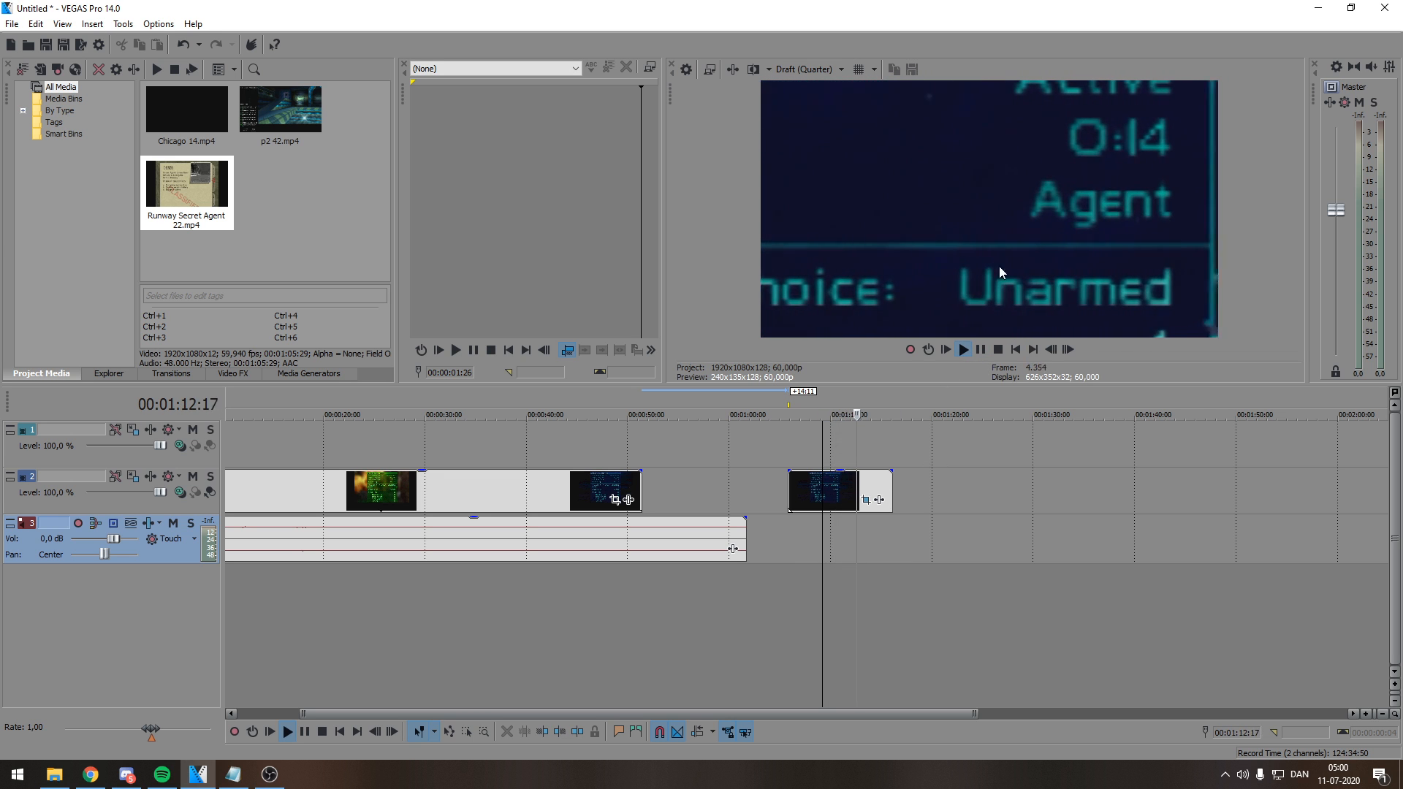
click(979, 350)
- Reopen Event Pan/Crop for the separate Chicago 14 piece and delete the keyframe at 00:00:10:07
click(820, 502)
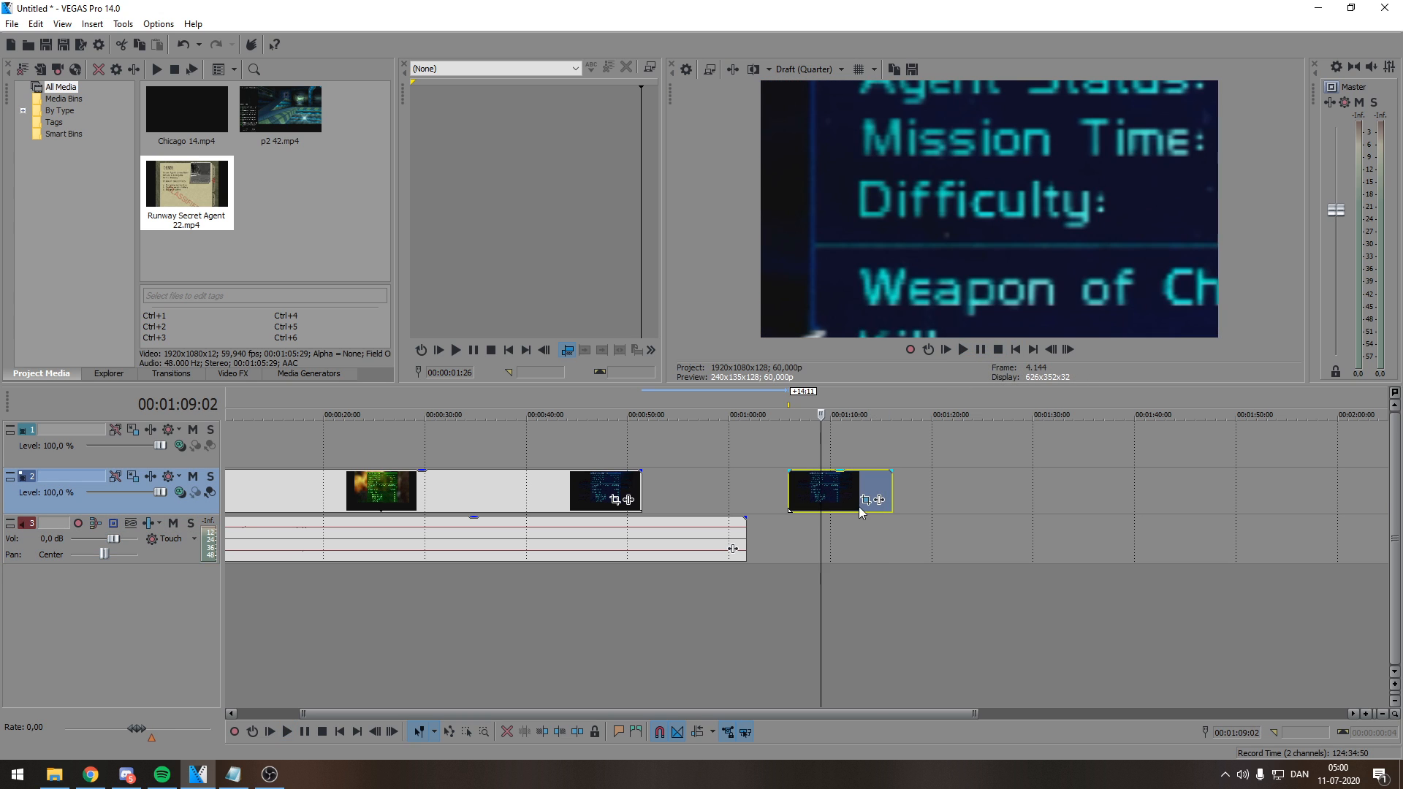
click(865, 499)
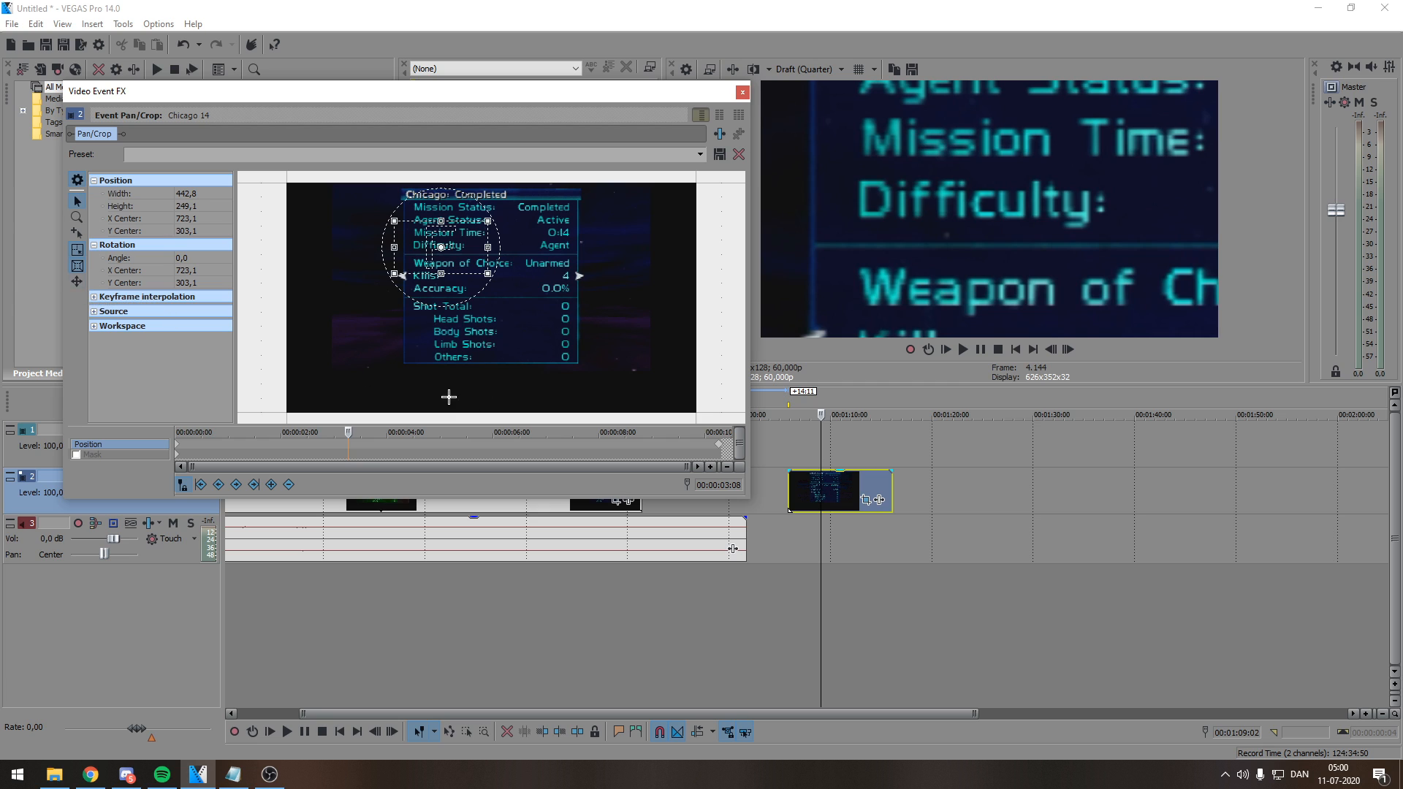
click(718, 444)
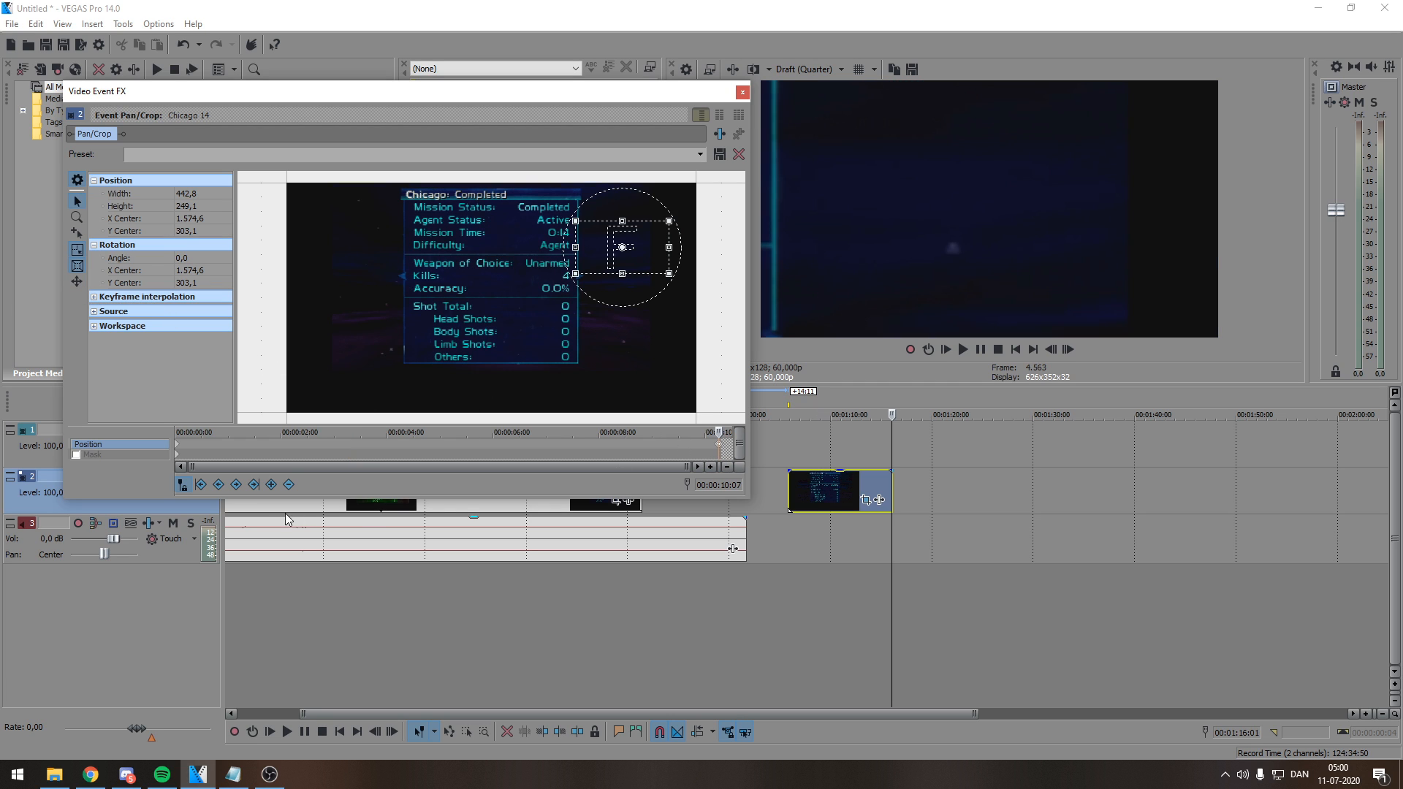
click(288, 484)
- Set a diagonal pan with the frame centred at about 545, 725 at the start and about 1,410, 101 at 00:00:10:05
click(177, 444)
drag(393, 287, 600, 215)
click(714, 449)
click(742, 92)
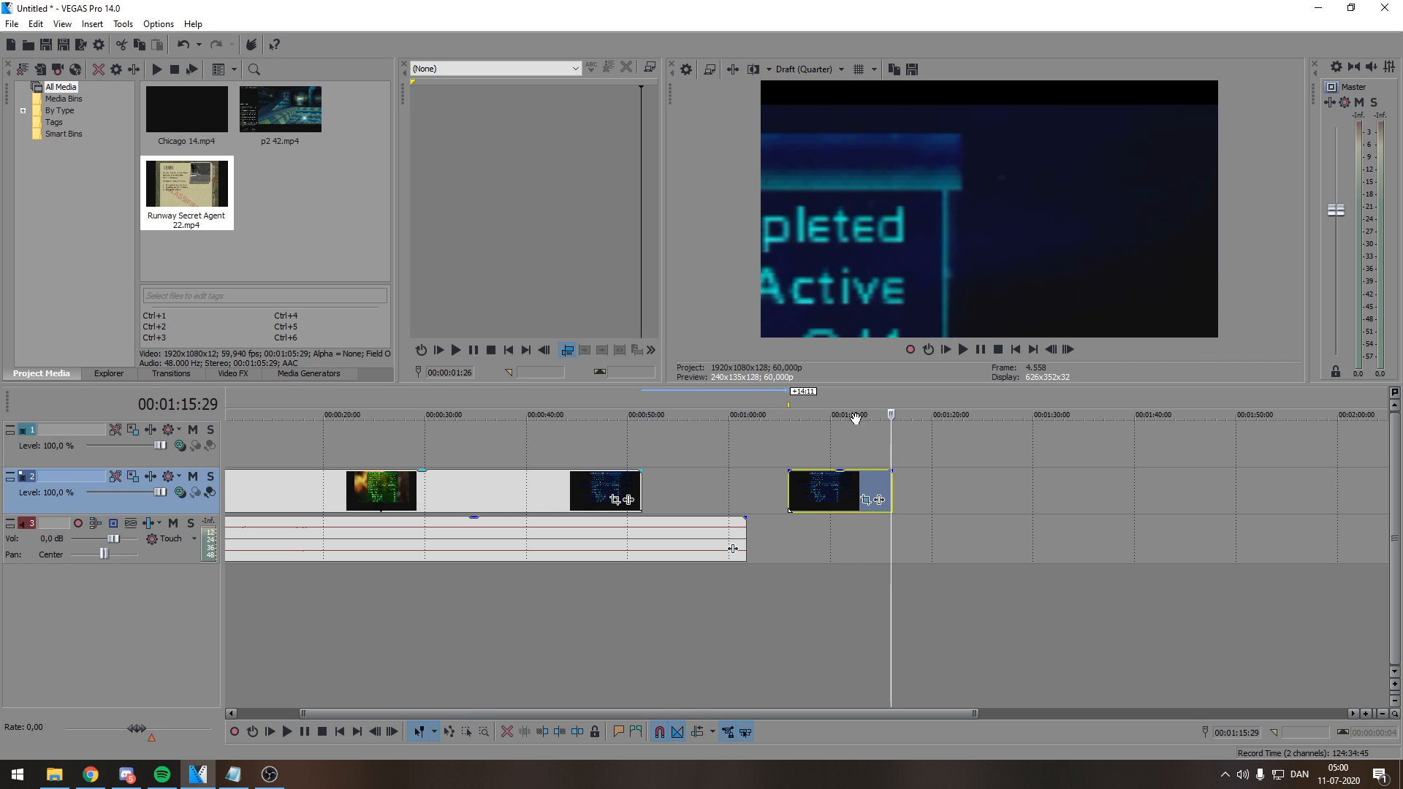
- Preview the diagonal pan, reopen the piece's Event Pan/Crop and delete the keyframe at 00:00:10:05
click(962, 350)
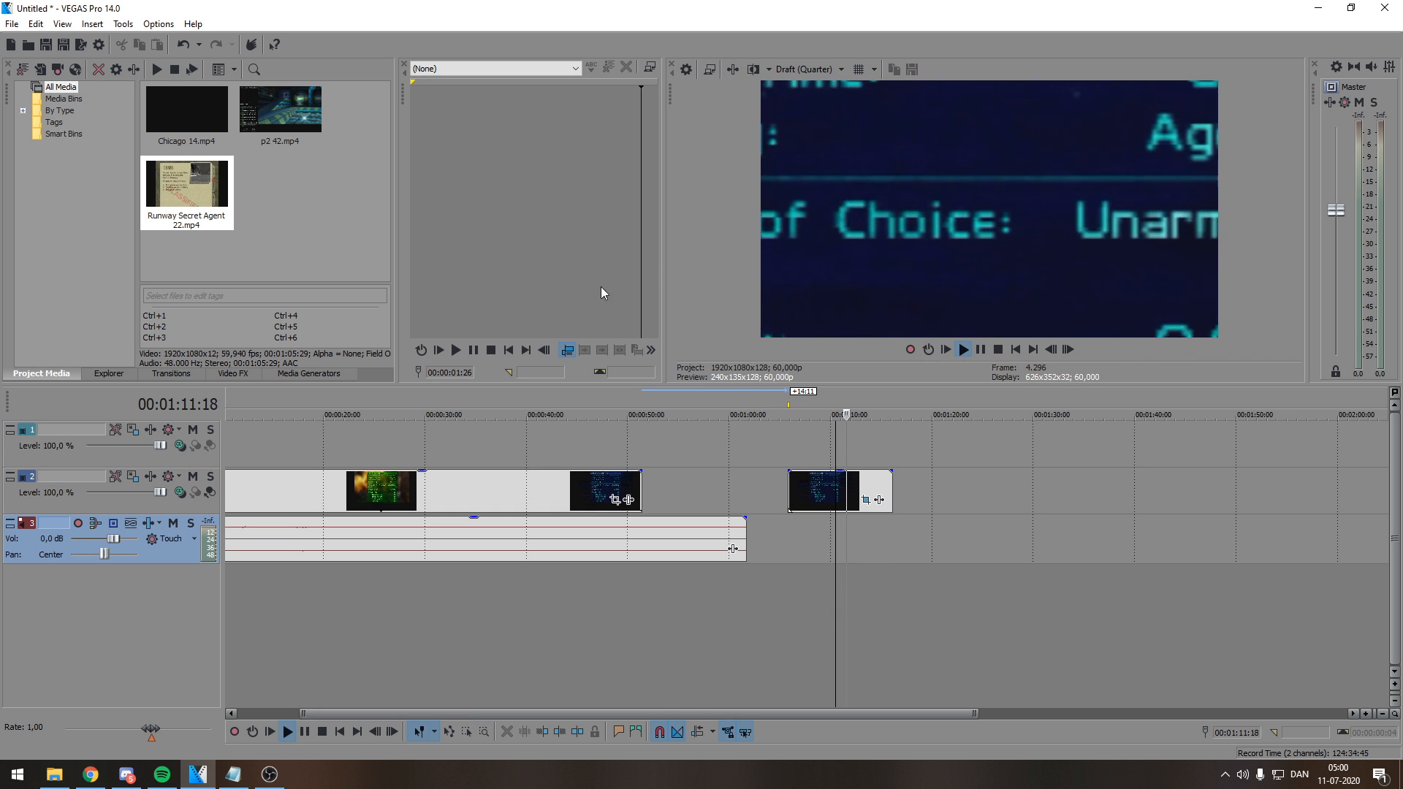
click(980, 349)
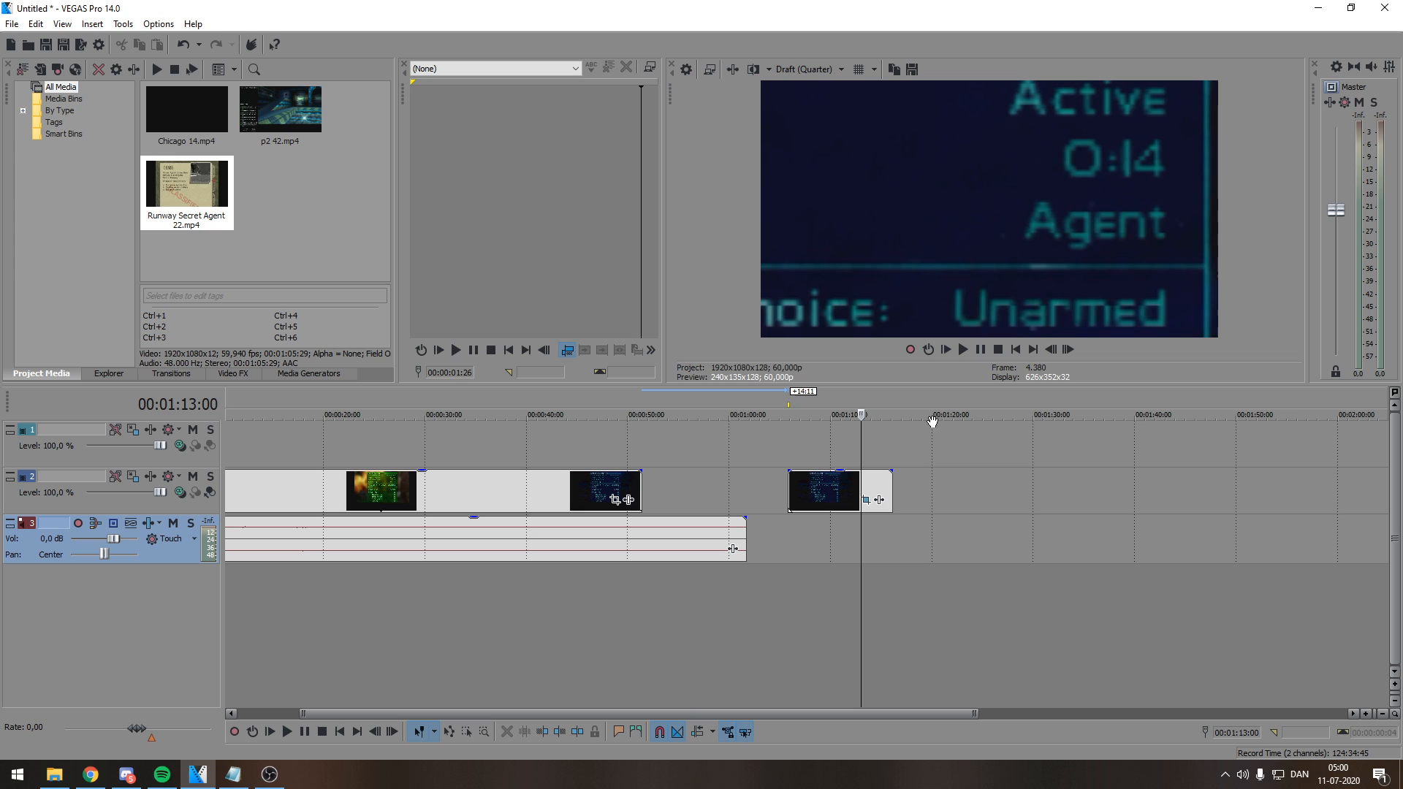
click(866, 500)
click(713, 445)
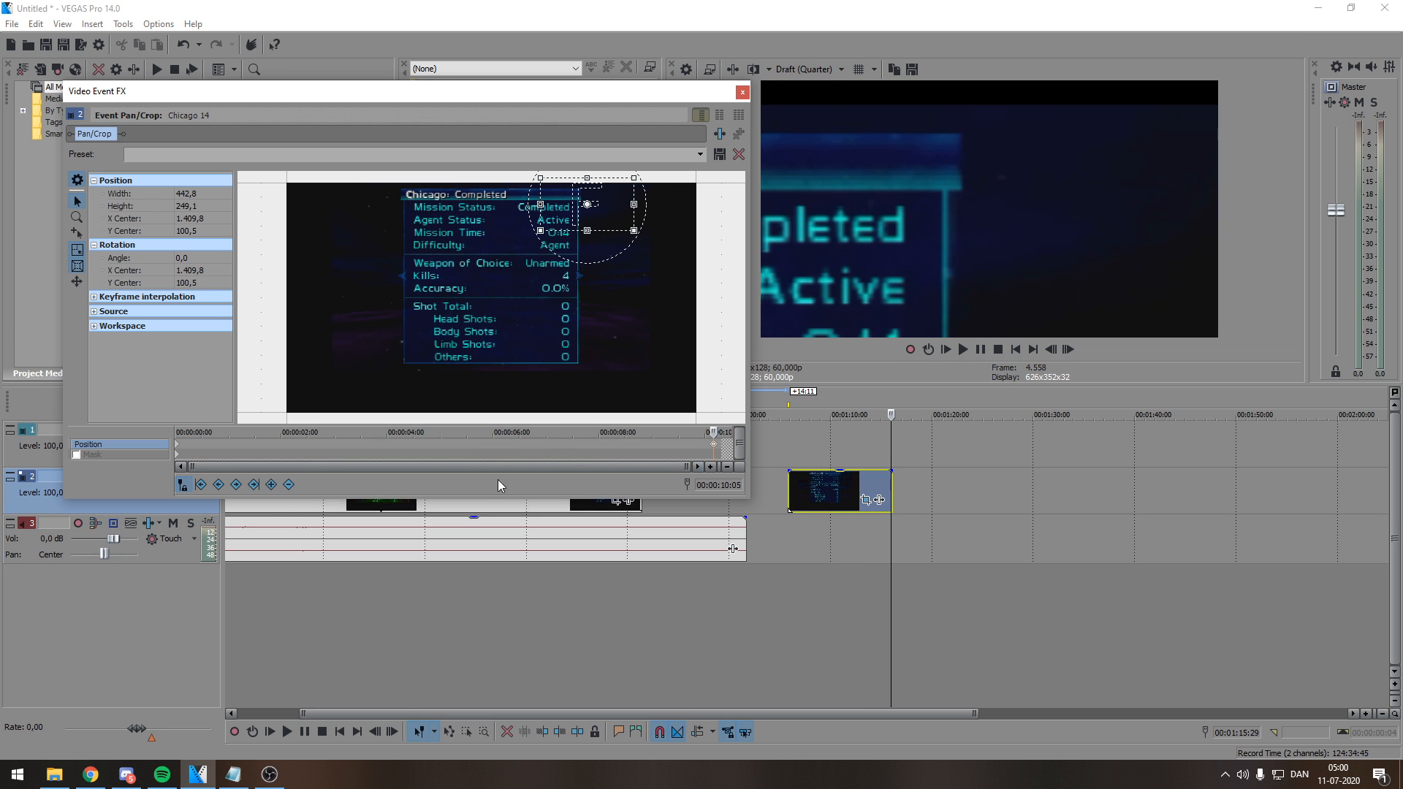
click(289, 485)
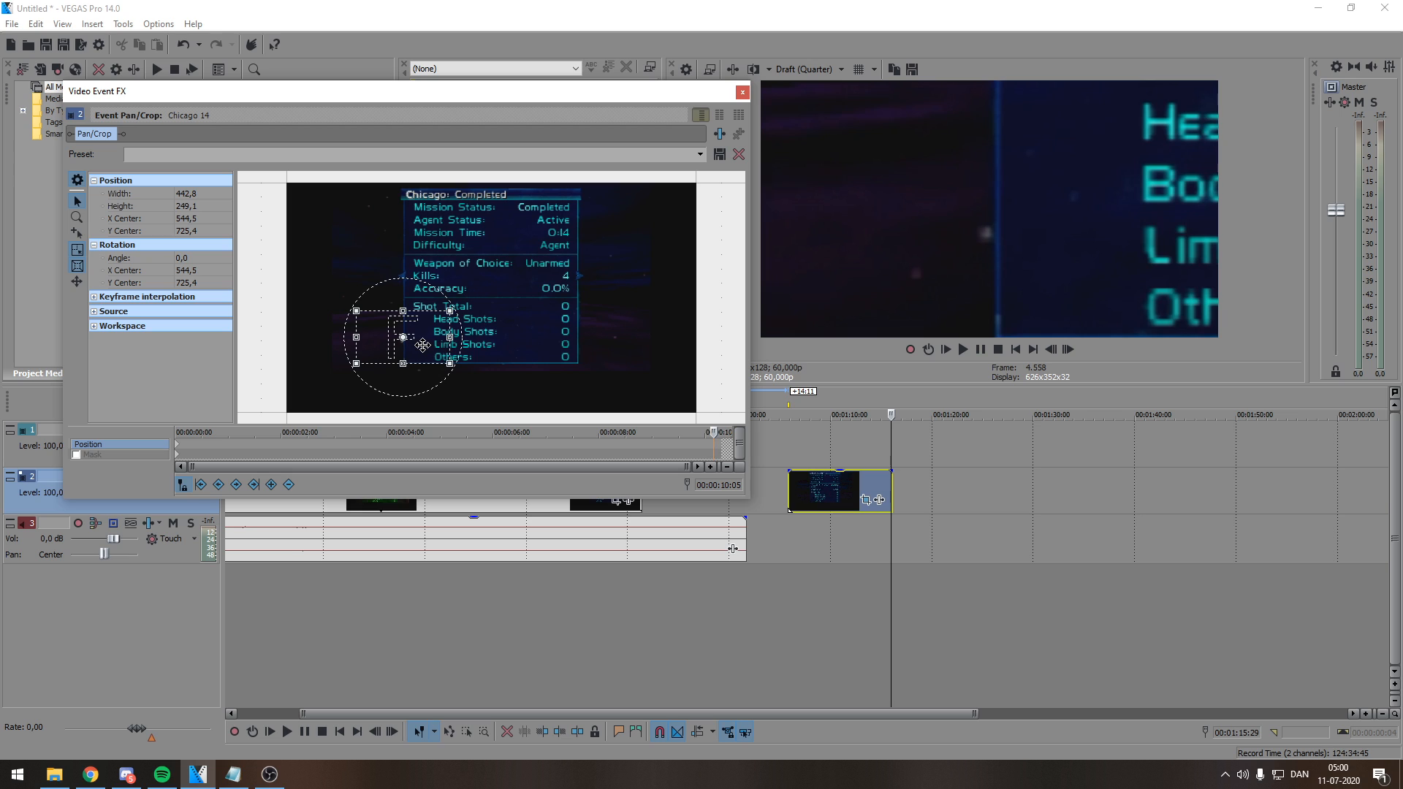
- Restore the full Pan/Crop frame at 00:00:10:05 and delete the resulting keyframe
right_click(420, 352)
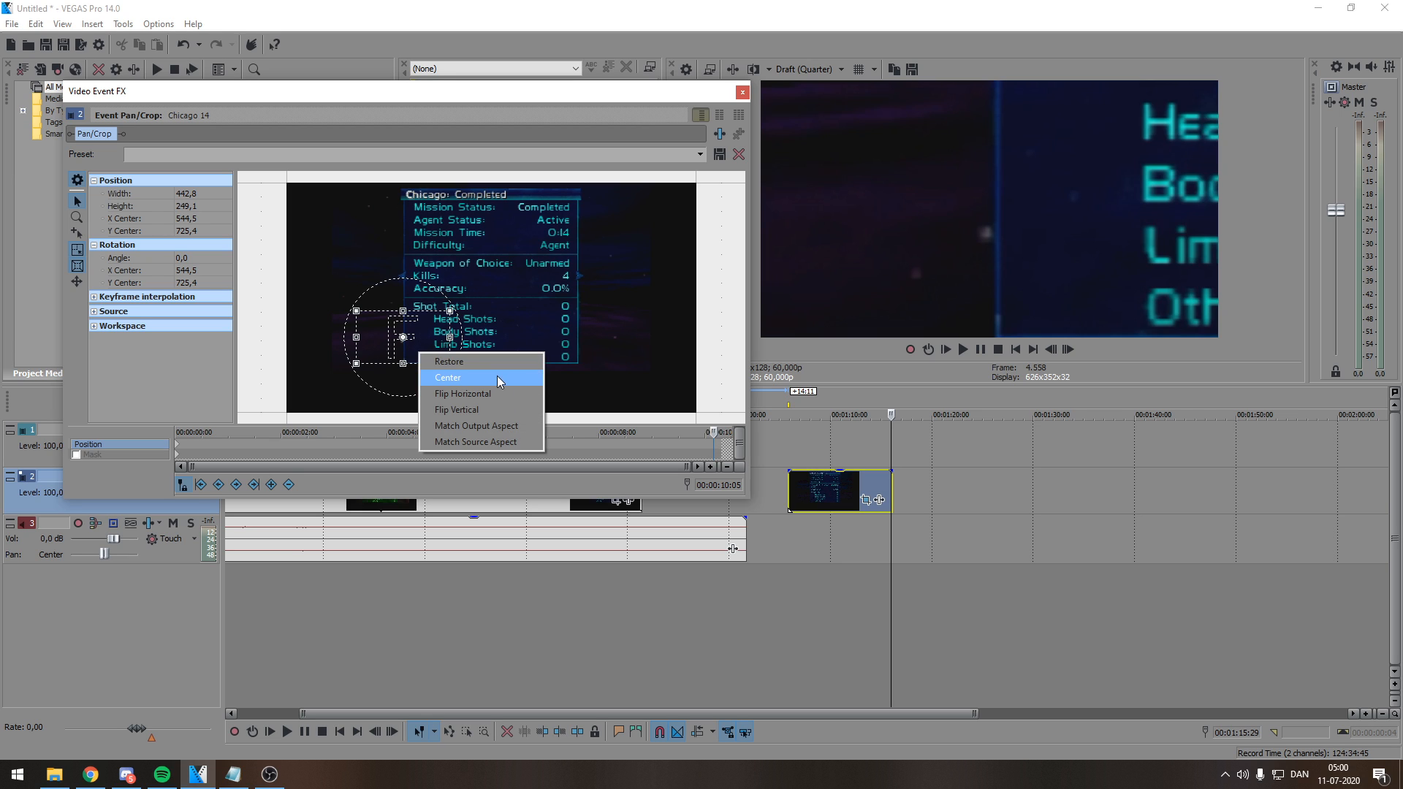
click(501, 361)
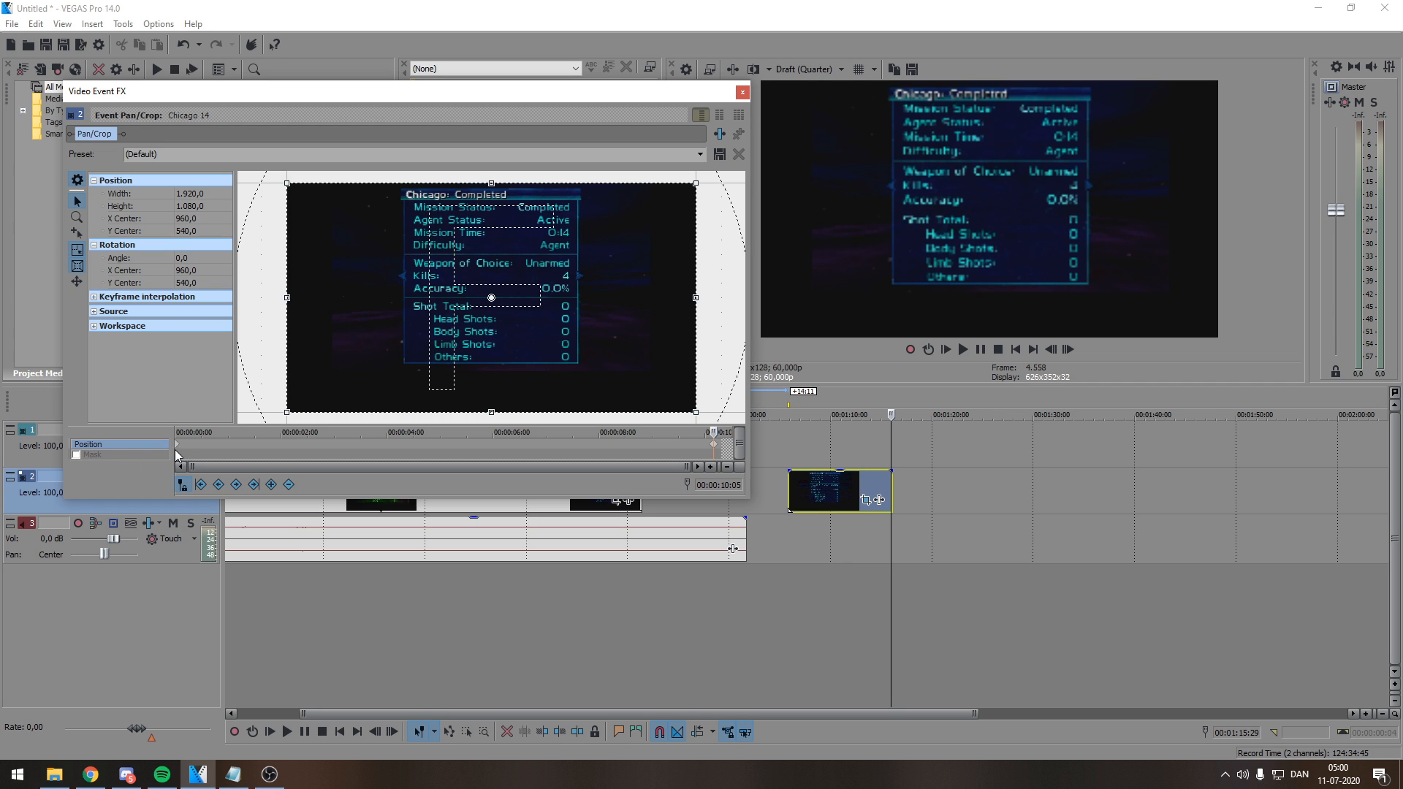
click(289, 486)
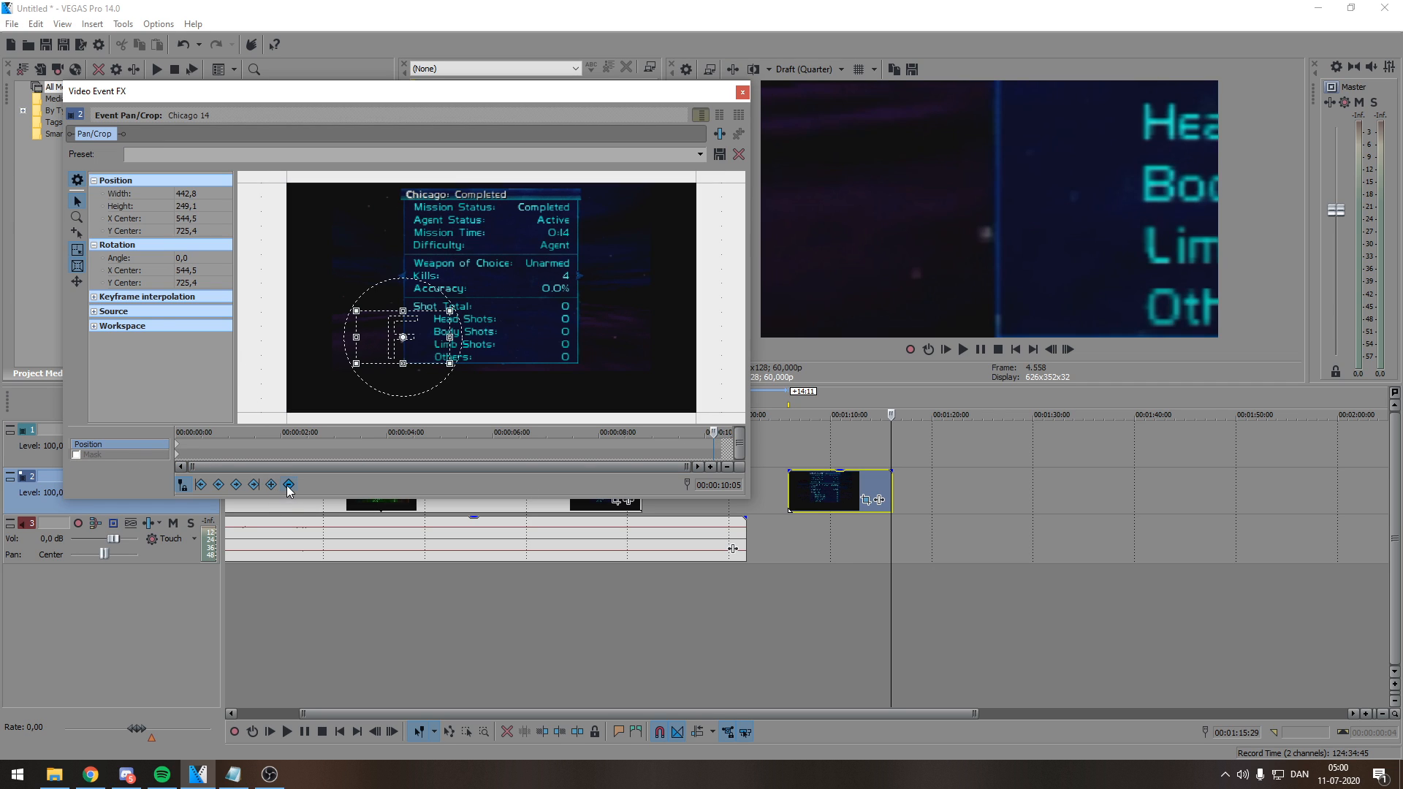
- Restore the full frame at 00:00:10:05 again, shift that keyframe to the piece's end, and delete it
right_click(413, 352)
click(434, 358)
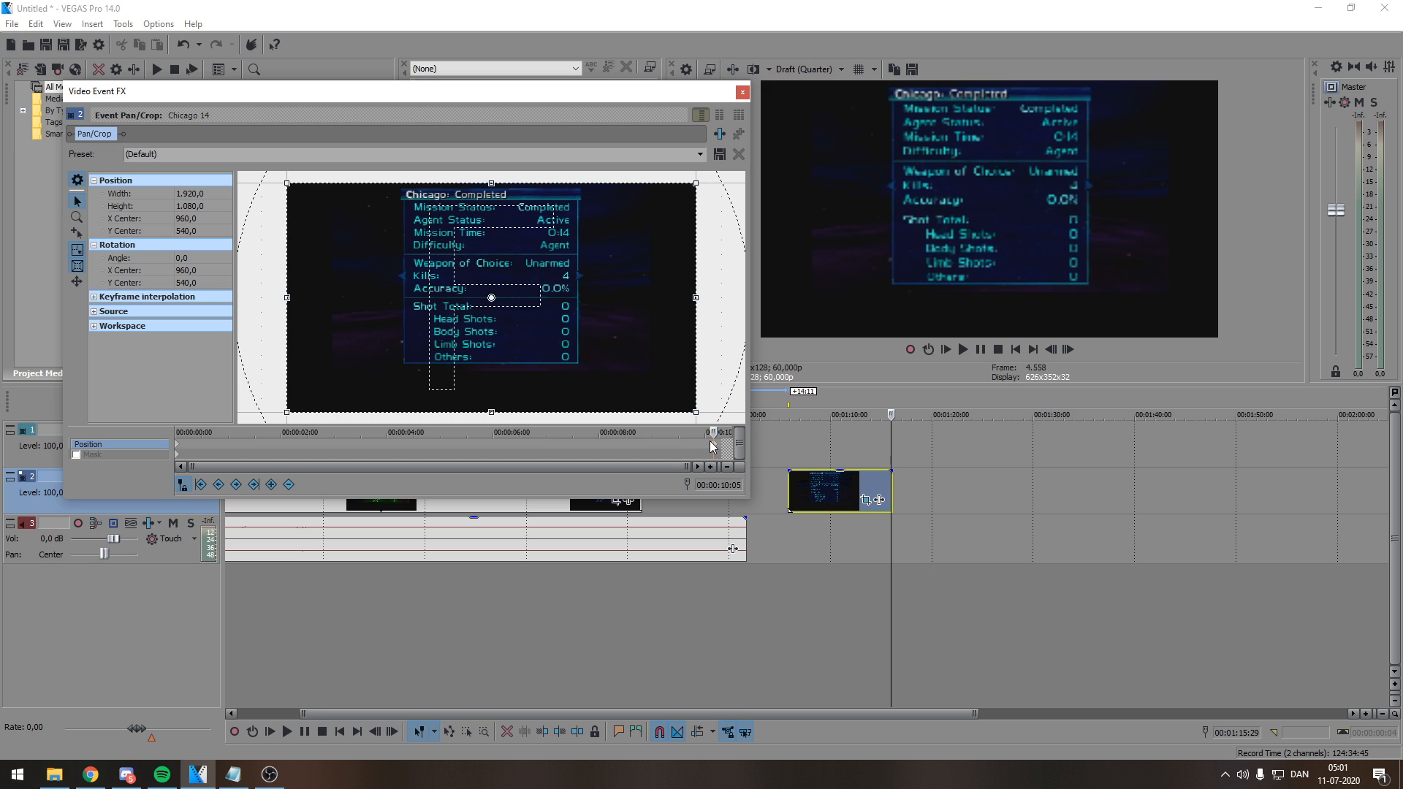
mouse_move(713, 446)
mouse_down()
mouse_move(433, 460)
mouse_move(738, 449)
mouse_move(724, 449)
mouse_up()
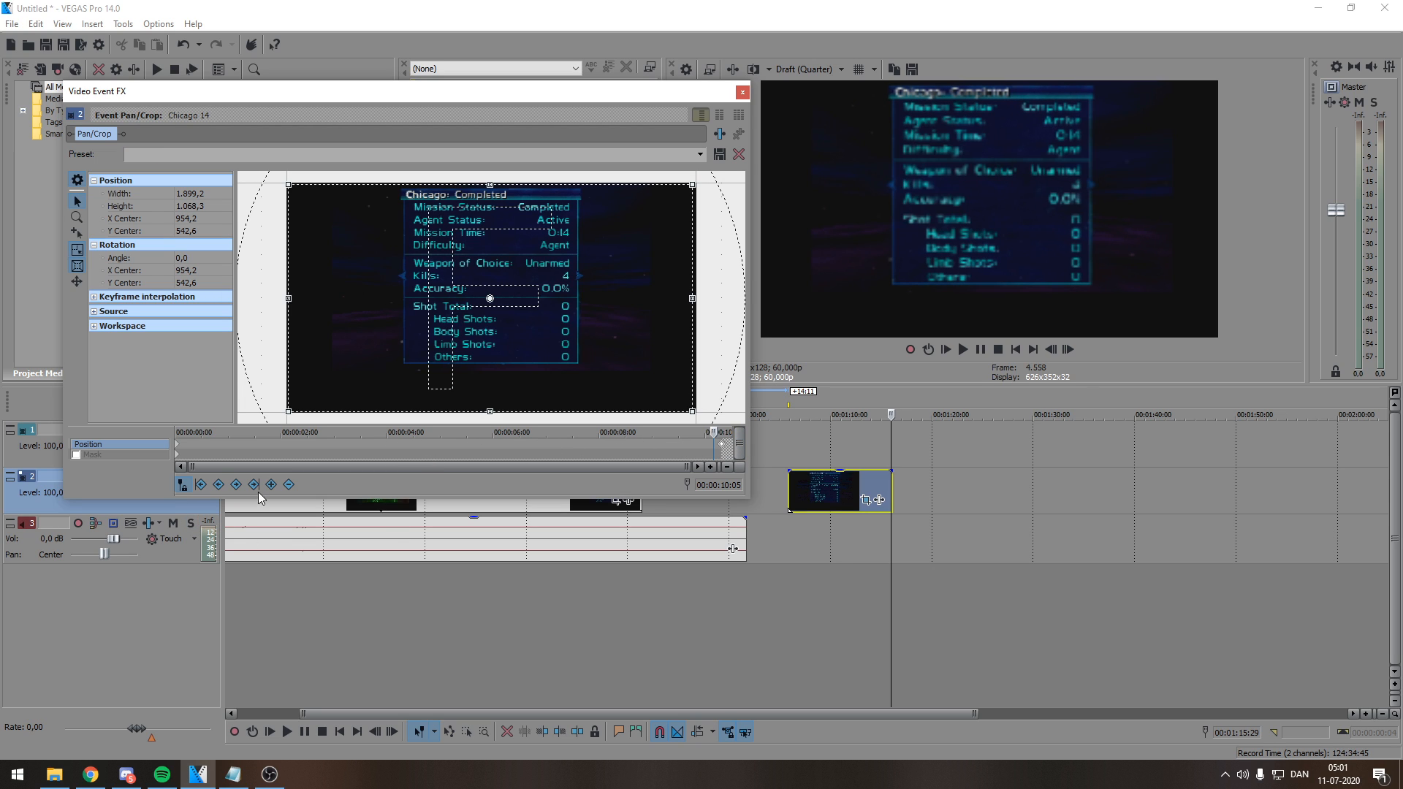
click(289, 485)
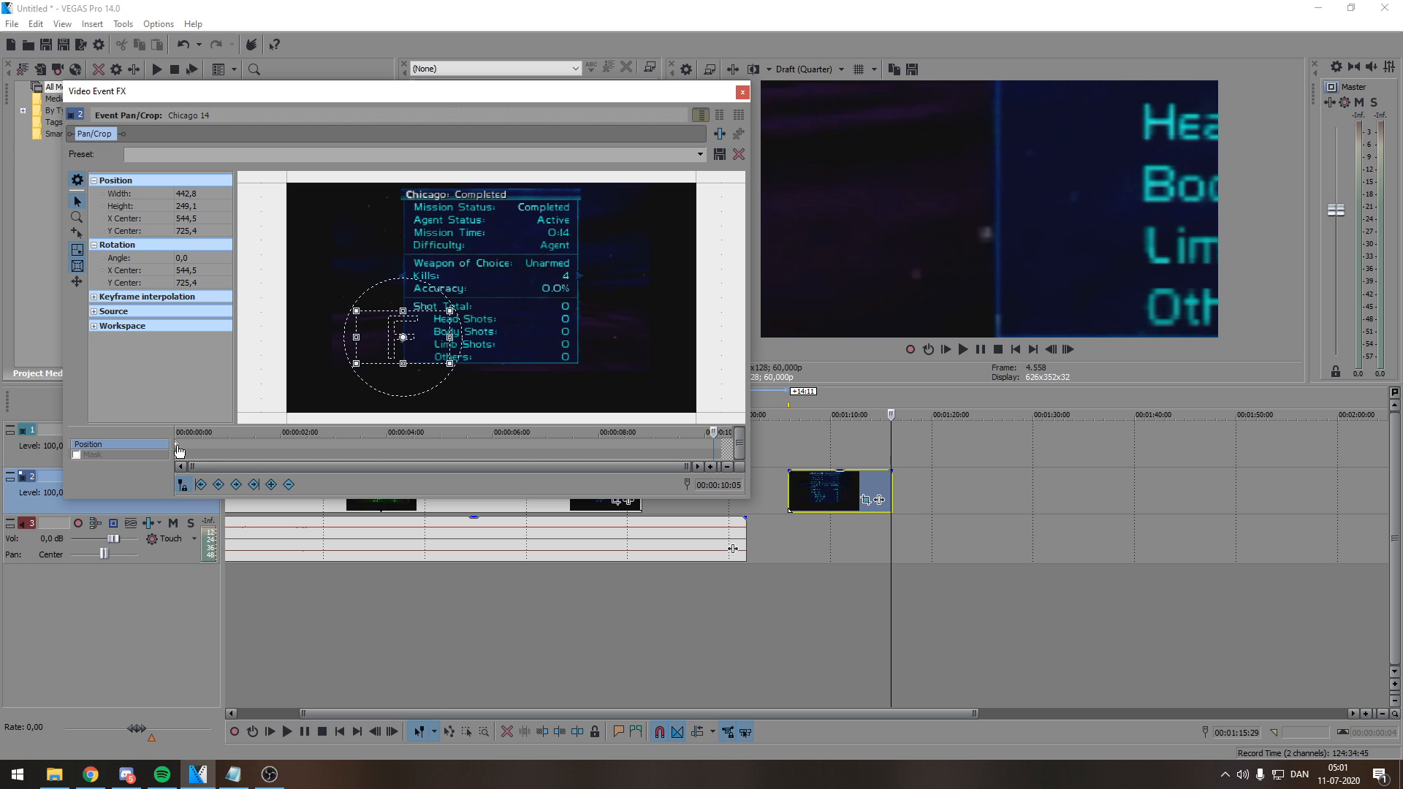
- Restore the full Pan/Crop frame, enable masking at the piece's start, and draw a rectangular mask around the Mission Time value
right_click(430, 334)
click(457, 342)
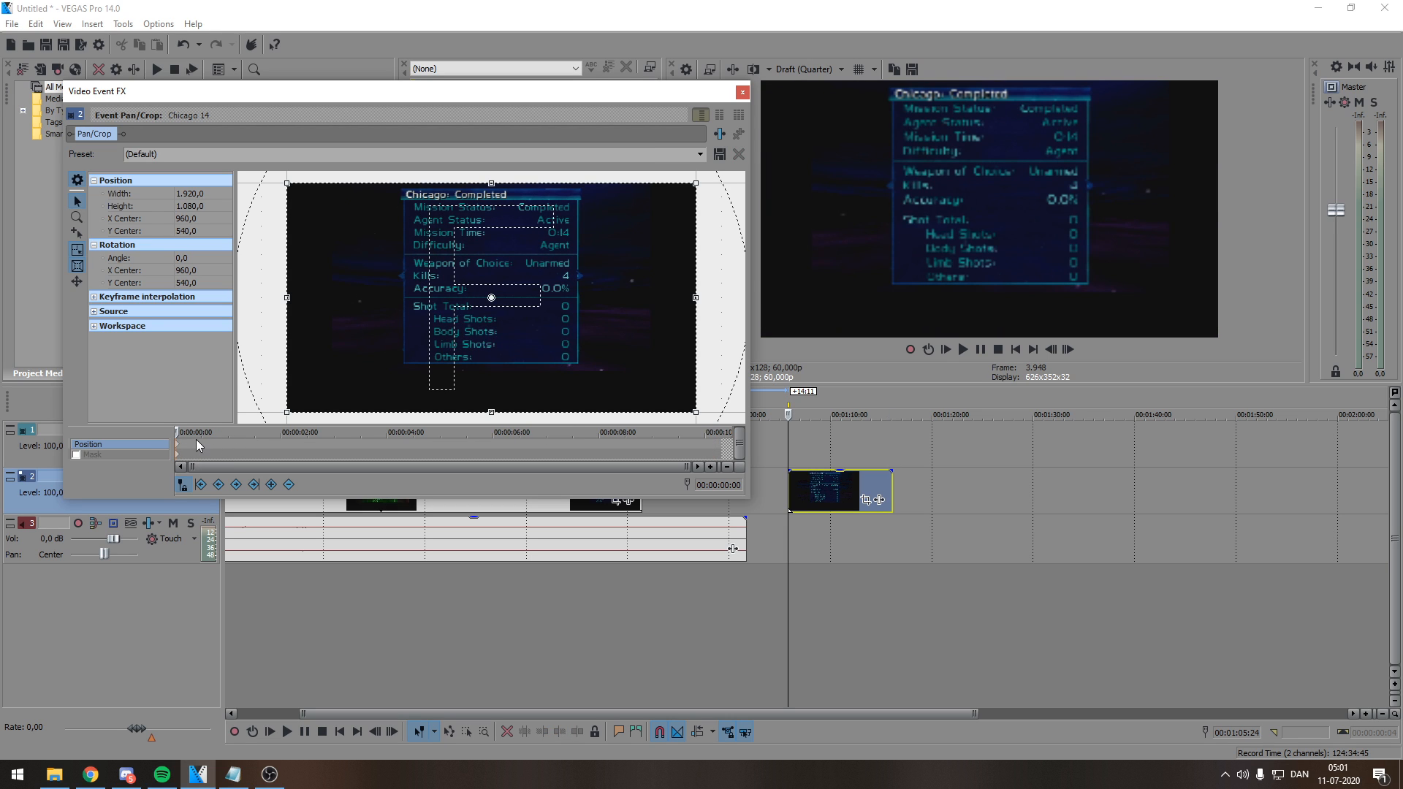
click(76, 454)
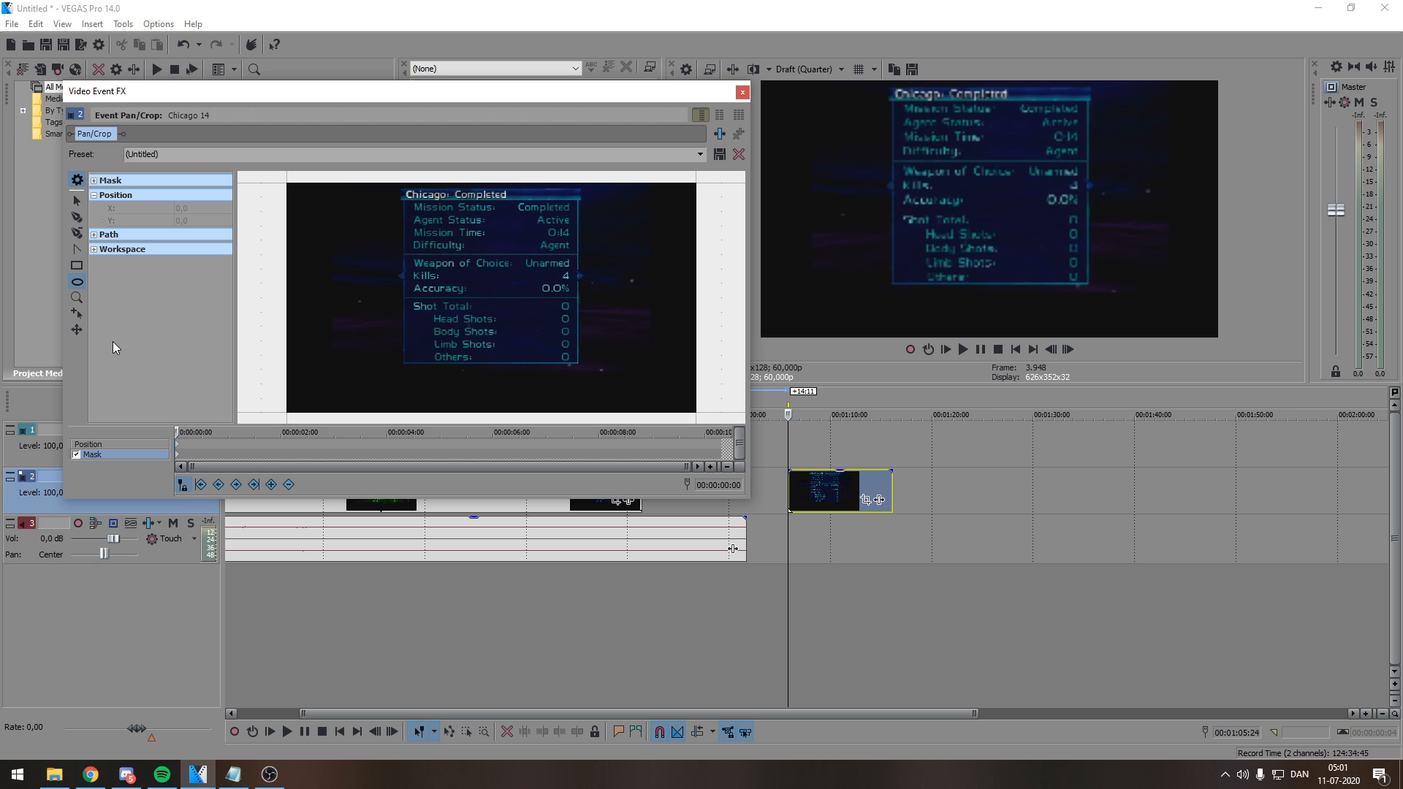
click(78, 265)
drag(539, 224, 577, 240)
click(742, 91)
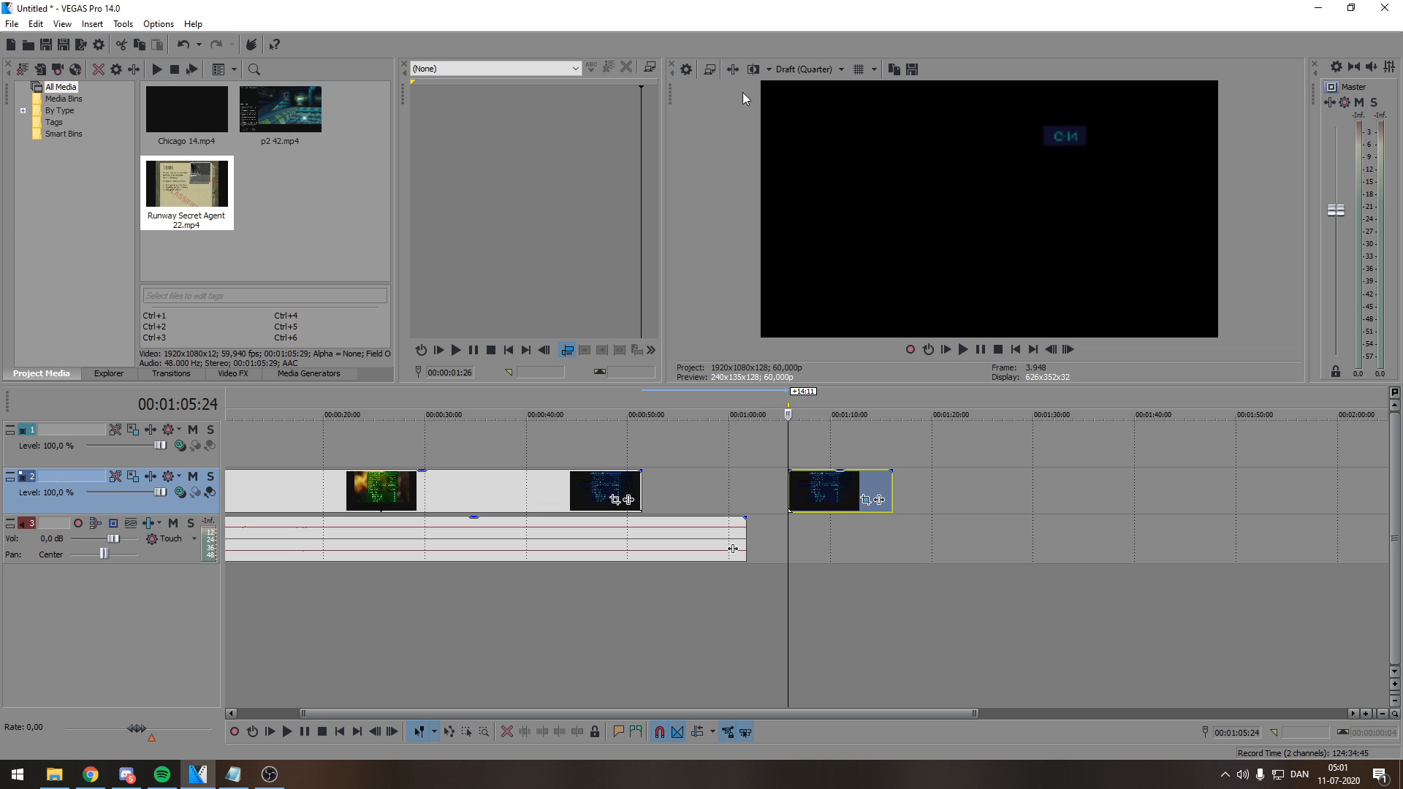
- Enlarge the video preview and set its quality to Good (Quarter)
drag(993, 385, 994, 500)
click(803, 69)
mouse_move(819, 125)
click(881, 175)
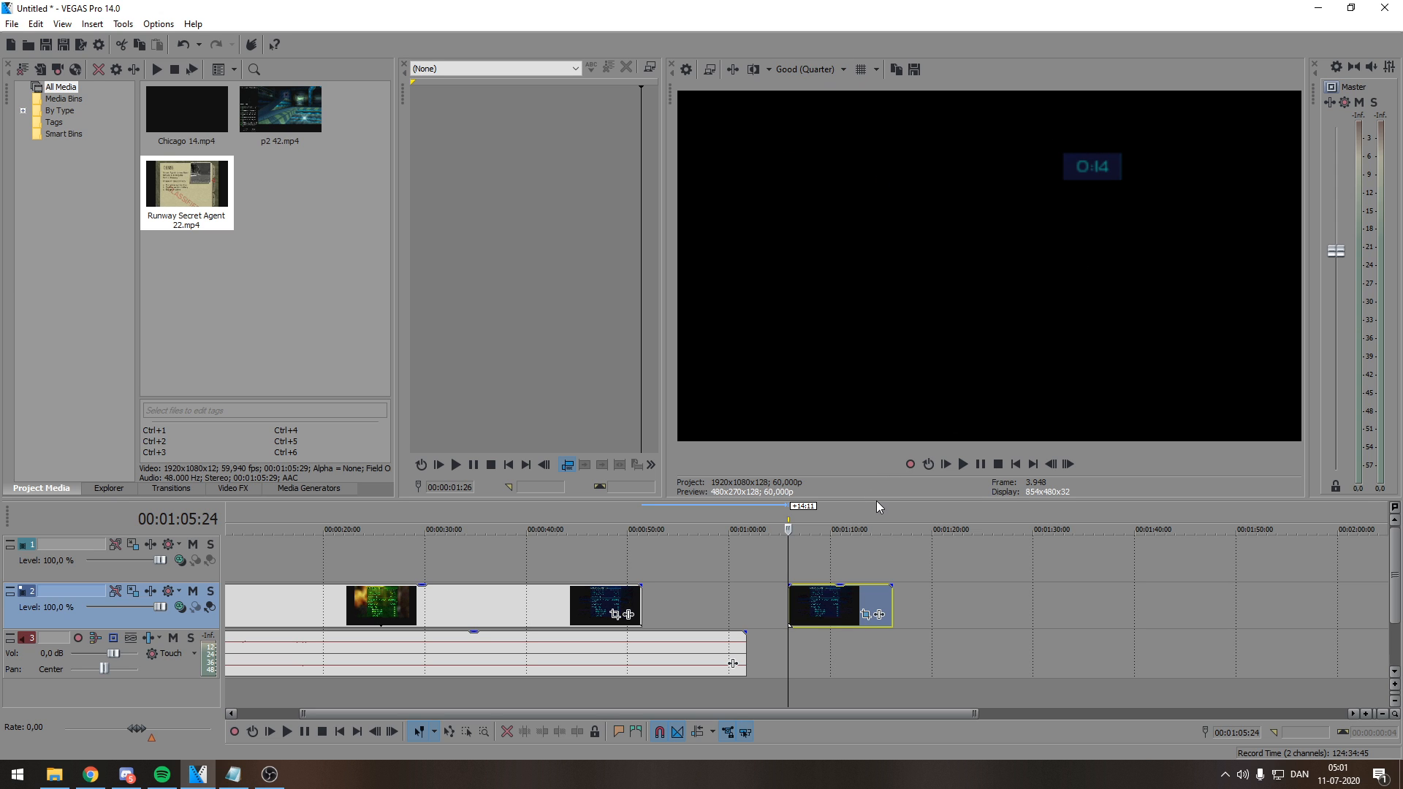
drag(875, 501, 870, 397)
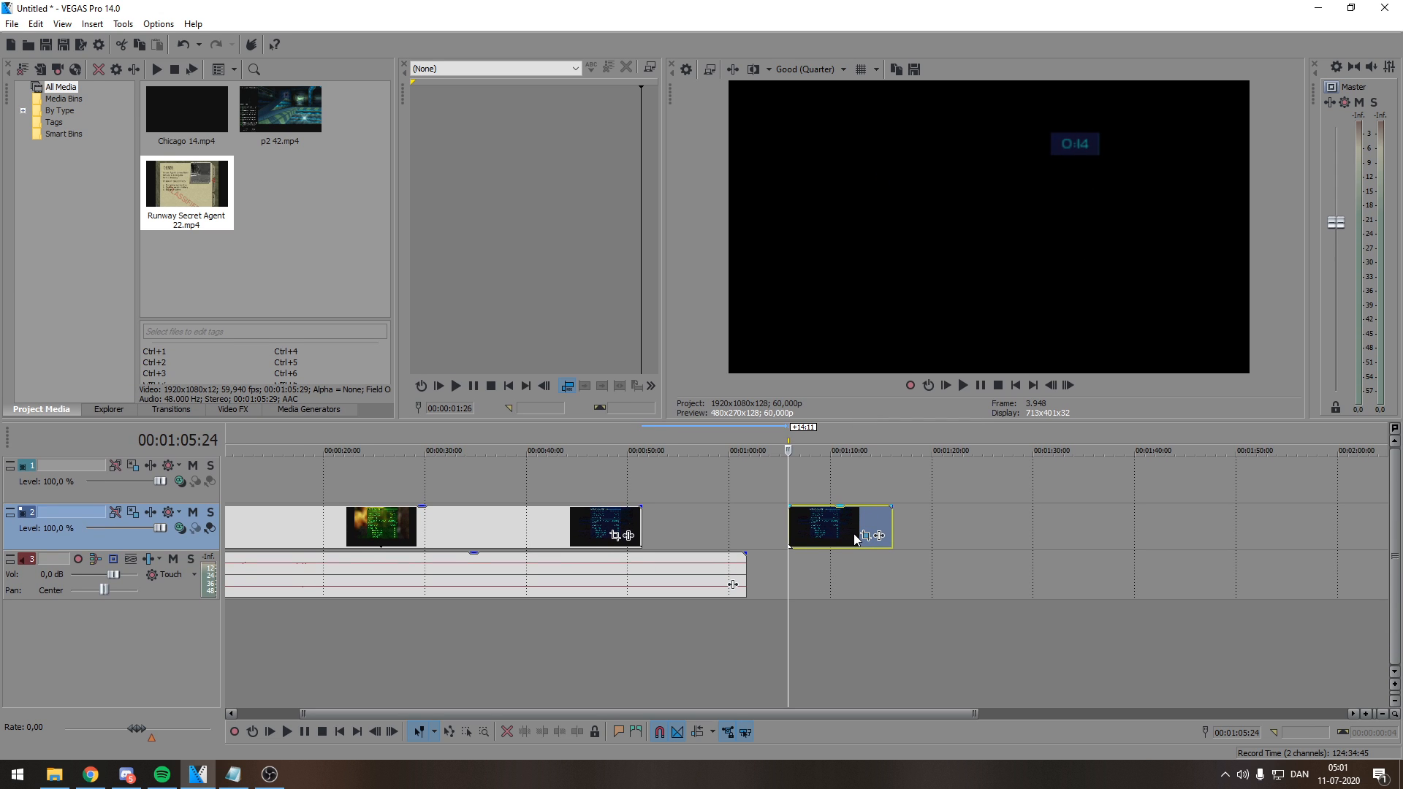
- Duplicate the masked Chicago 14 piece and place the copy on track 1, aligned directly above the original
click(836, 529)
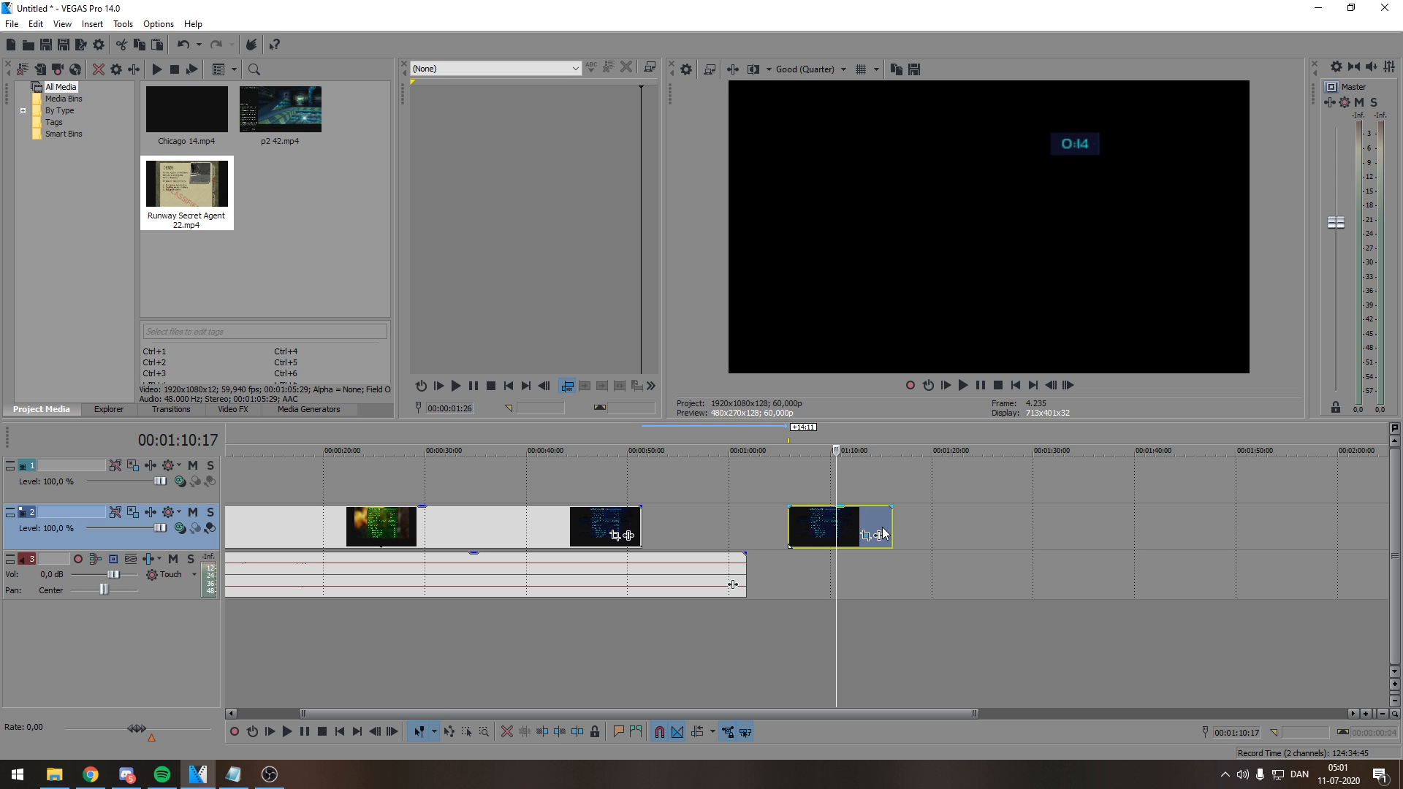
click(807, 538)
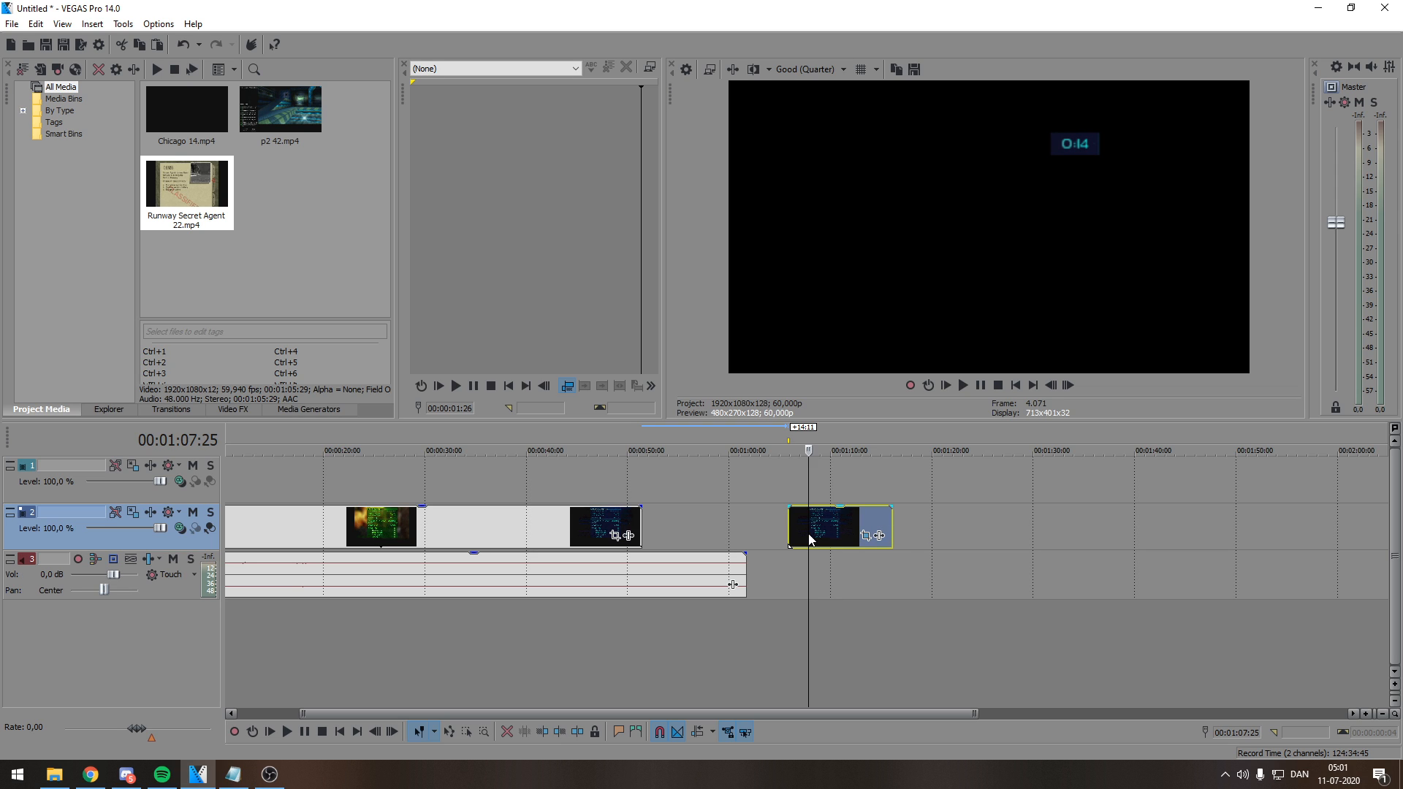
click(826, 539)
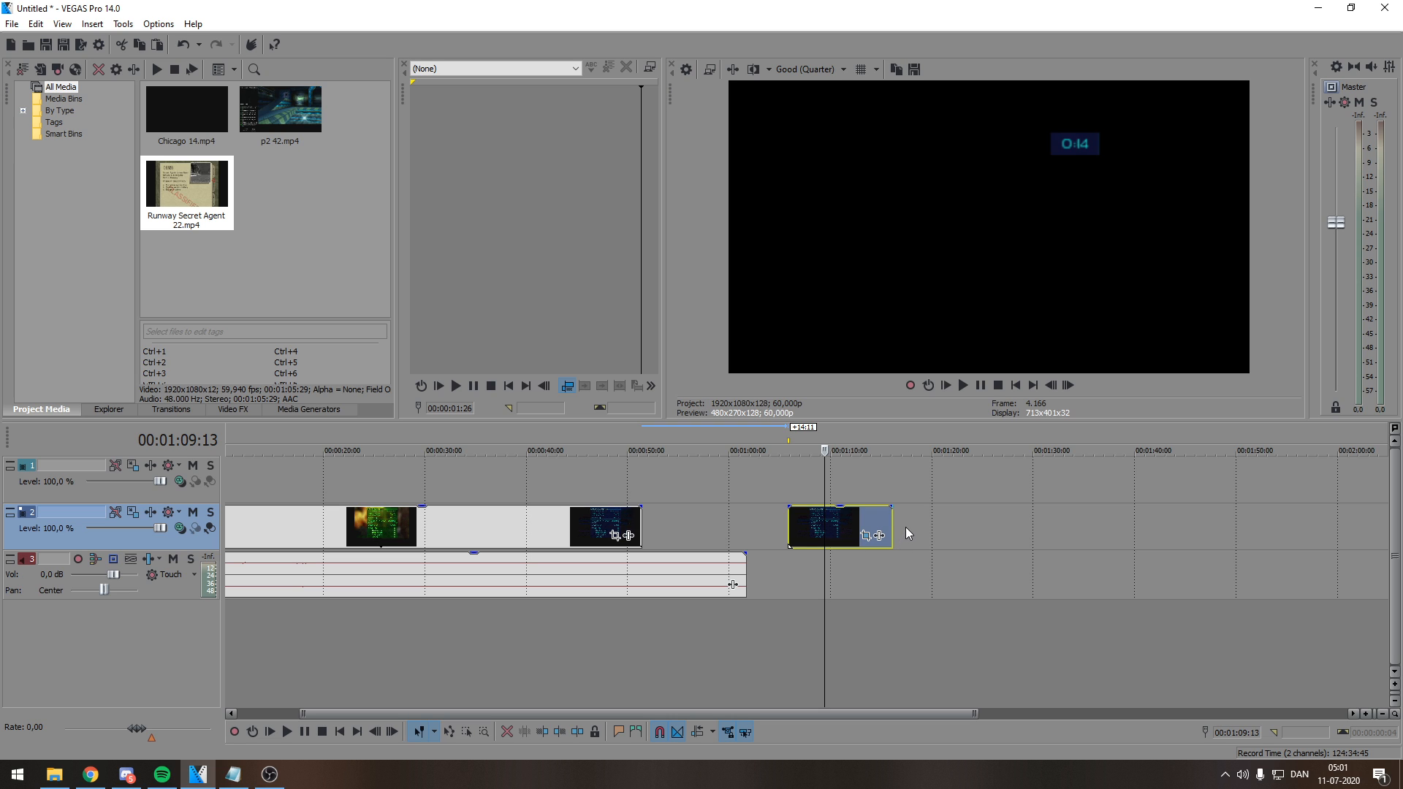
click(905, 529)
key(ctrl+v)
drag(931, 545, 798, 467)
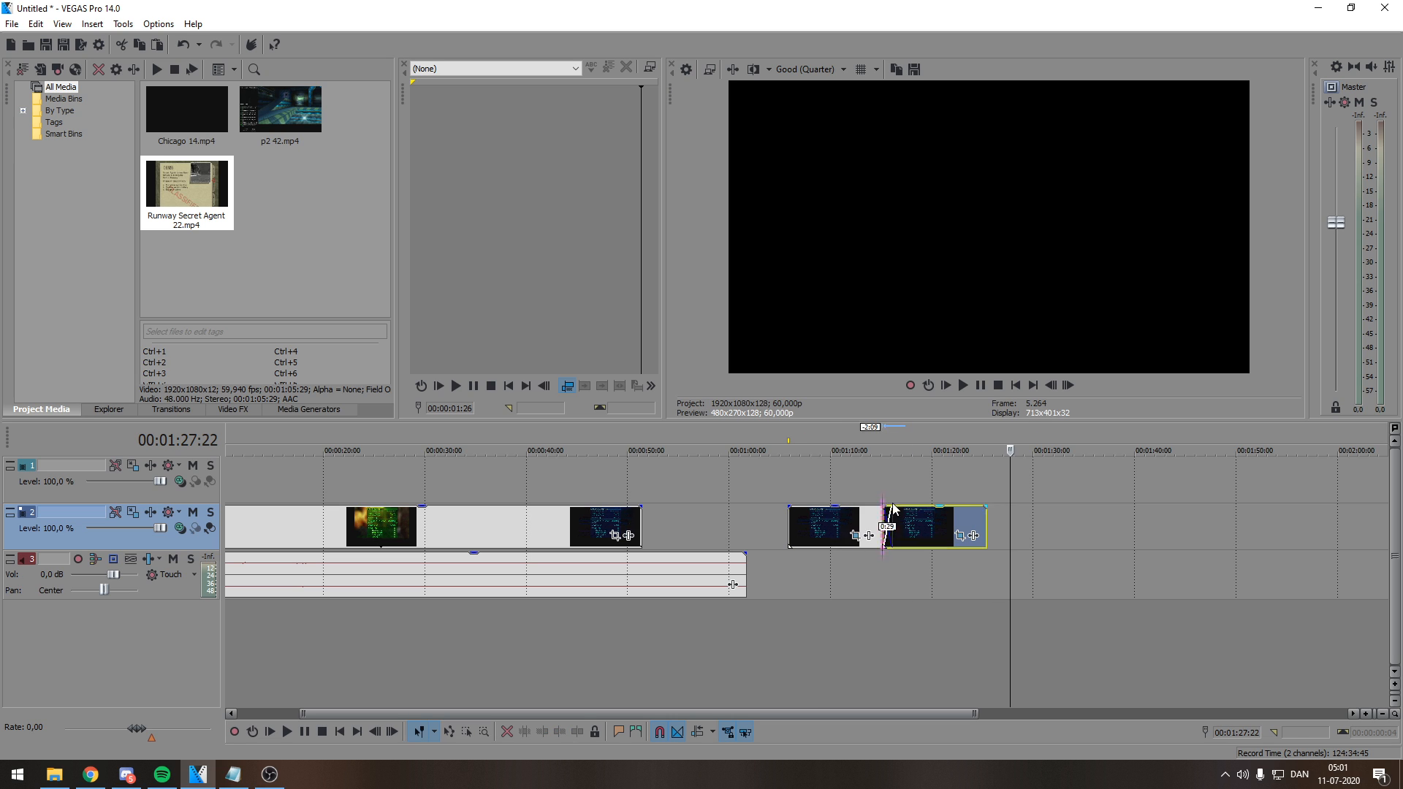
- Turn off the mask on the lower Chicago 14 piece on track 2, leaving the upper copy masked
click(819, 482)
click(867, 490)
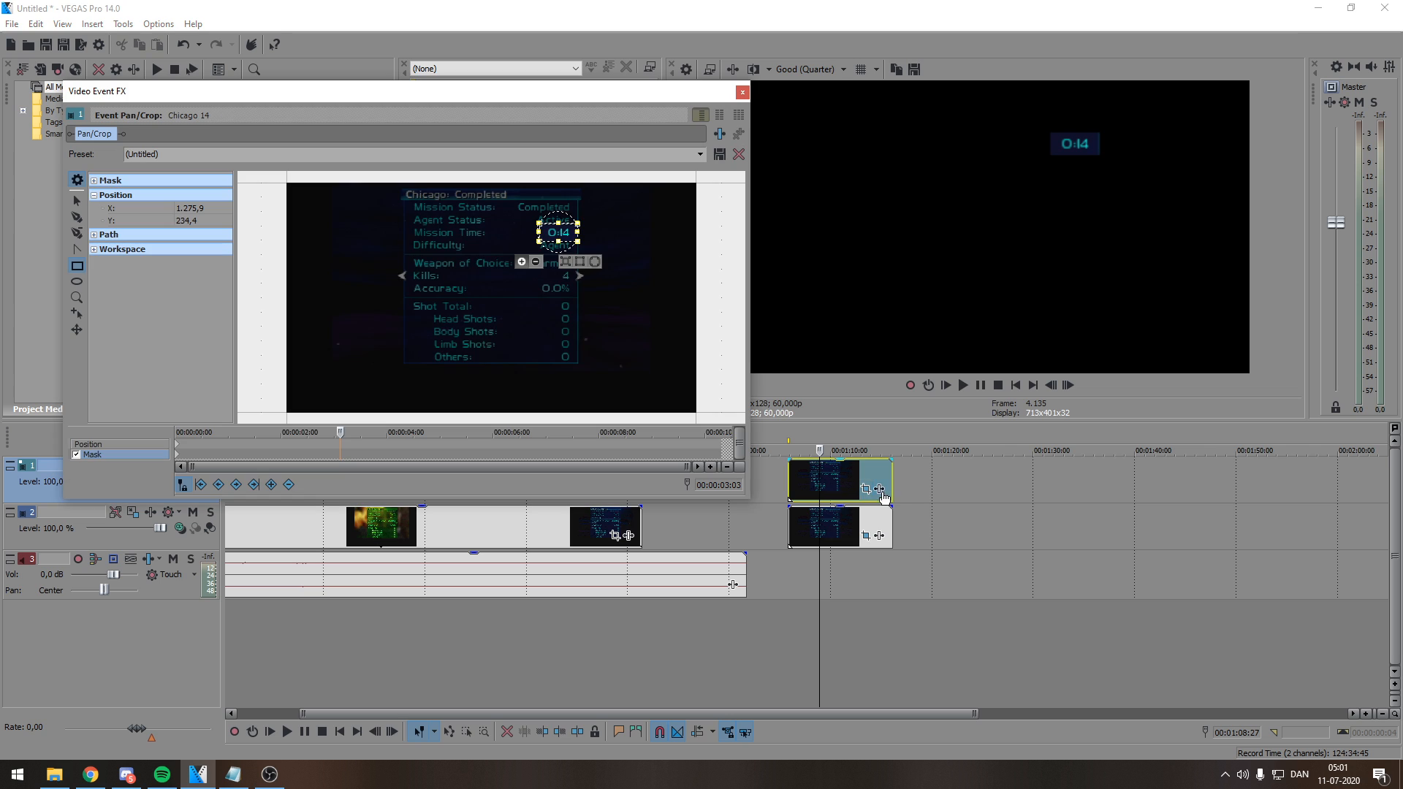
click(744, 92)
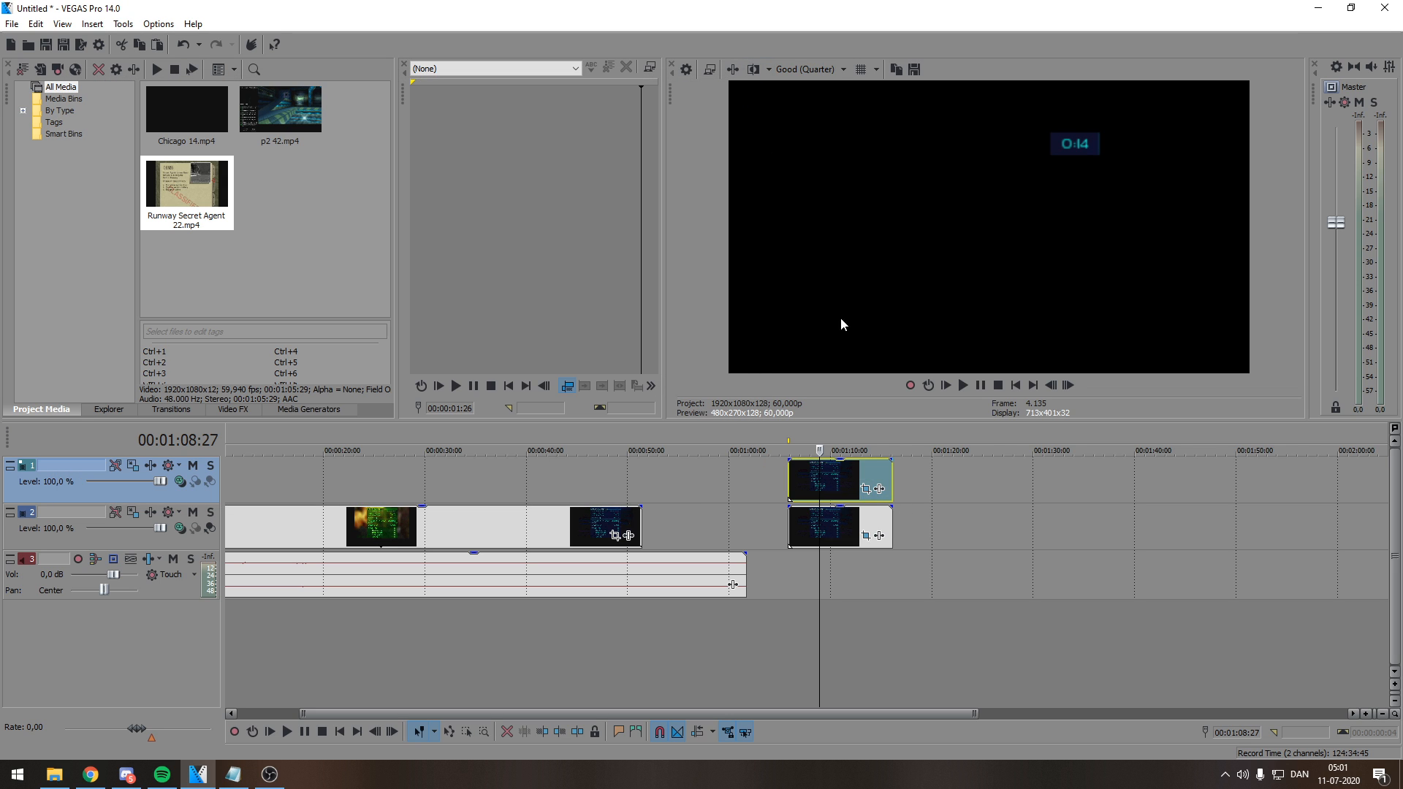
click(866, 535)
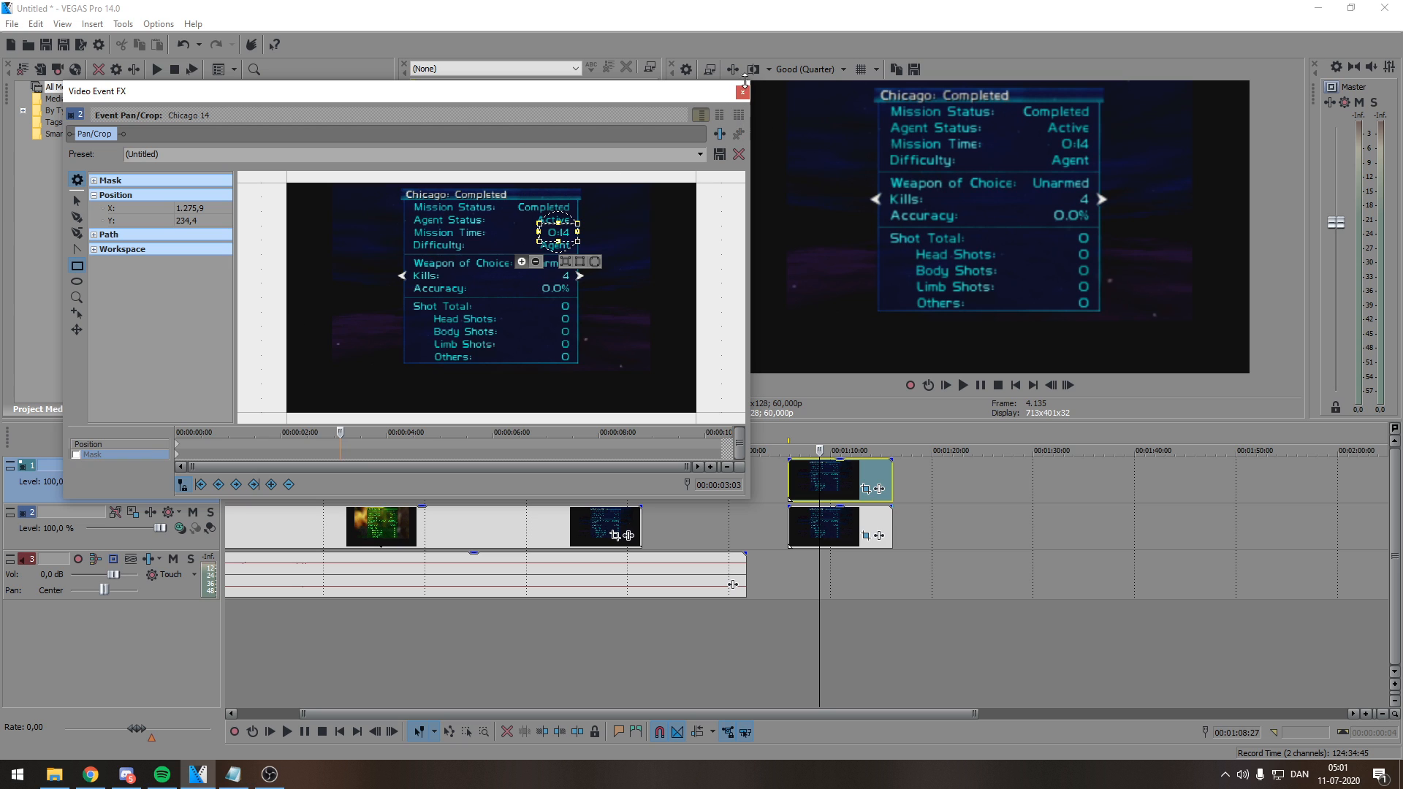
click(742, 92)
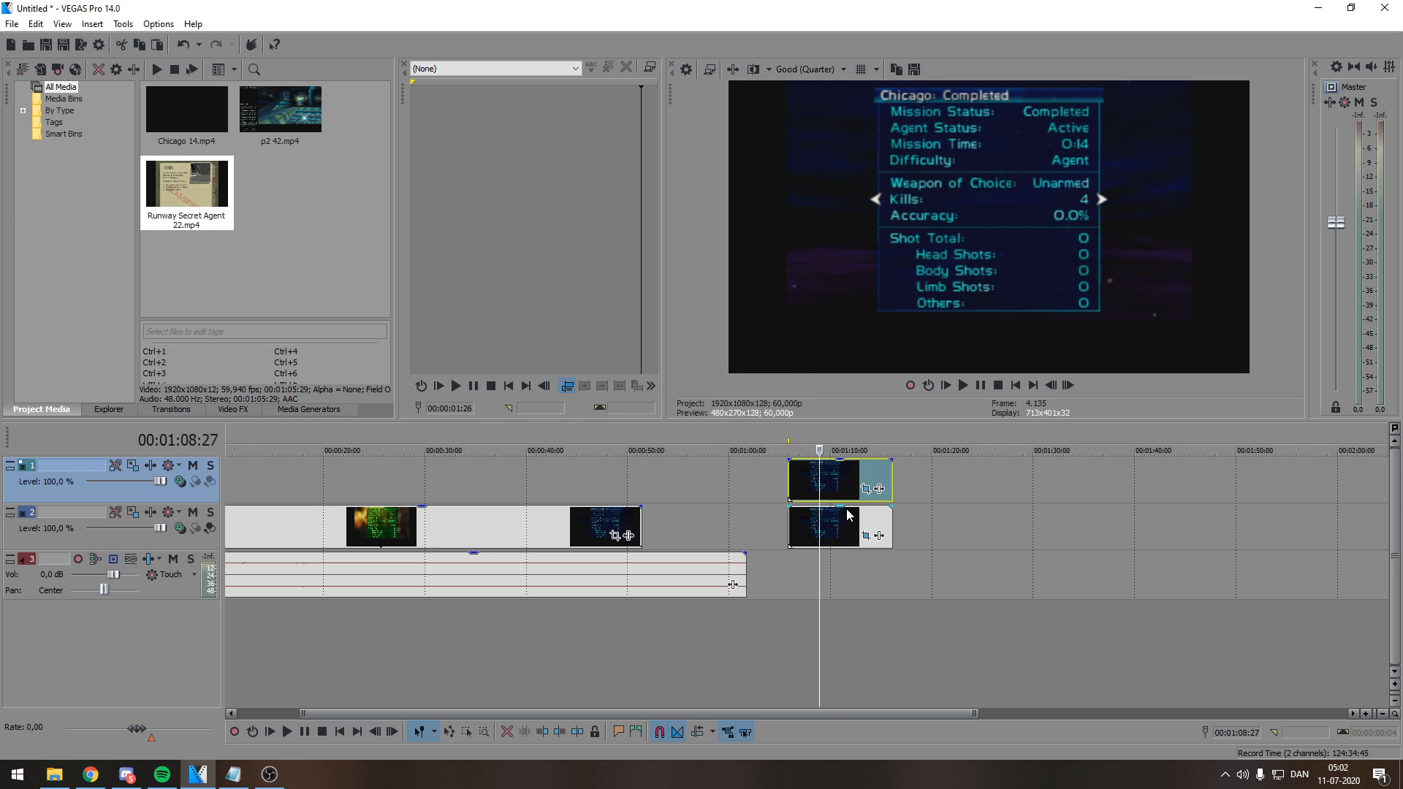
- Lower the opacity of the track 2 piece to dim everything outside the masked time, and shrink the preview area slightly
drag(847, 507, 852, 547)
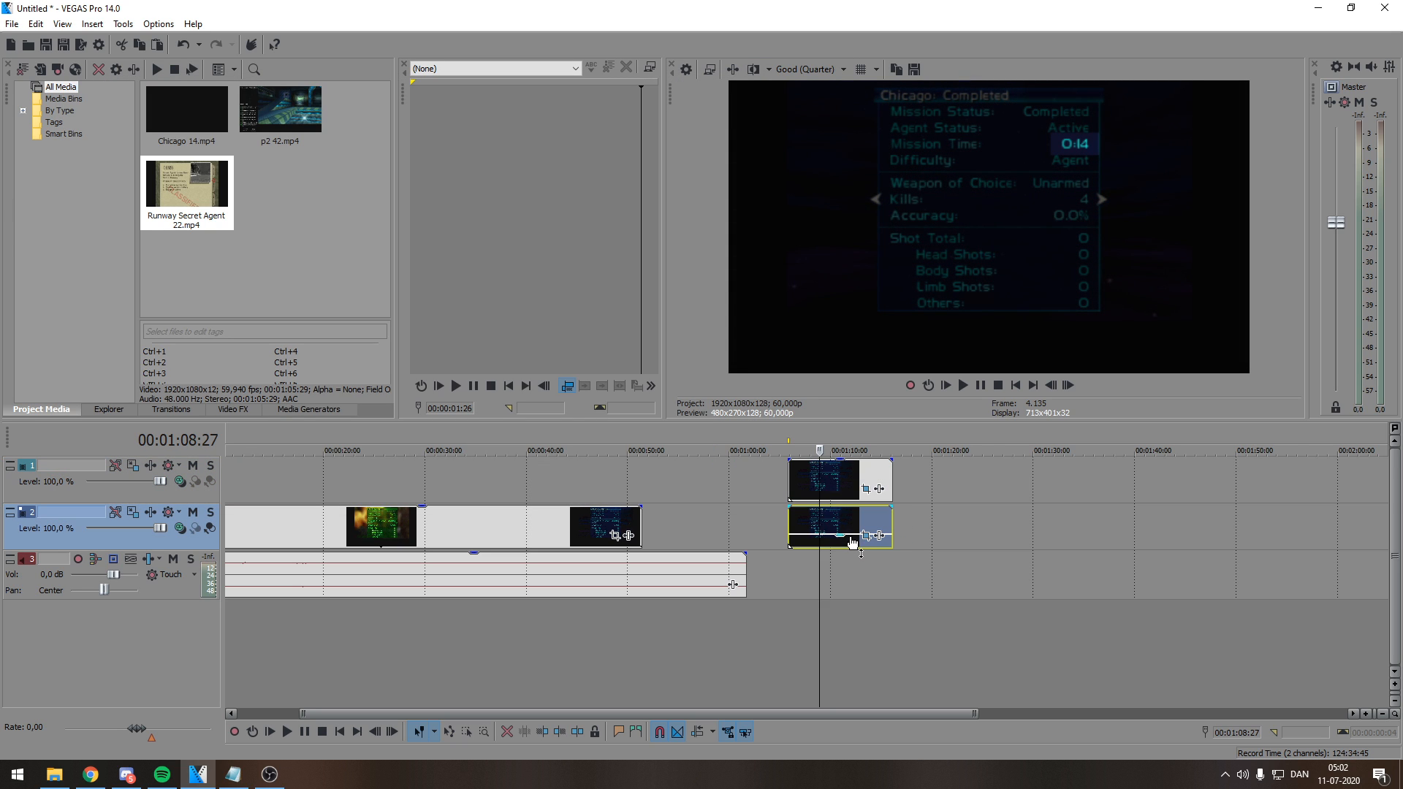
drag(1091, 419, 892, 398)
click(844, 459)
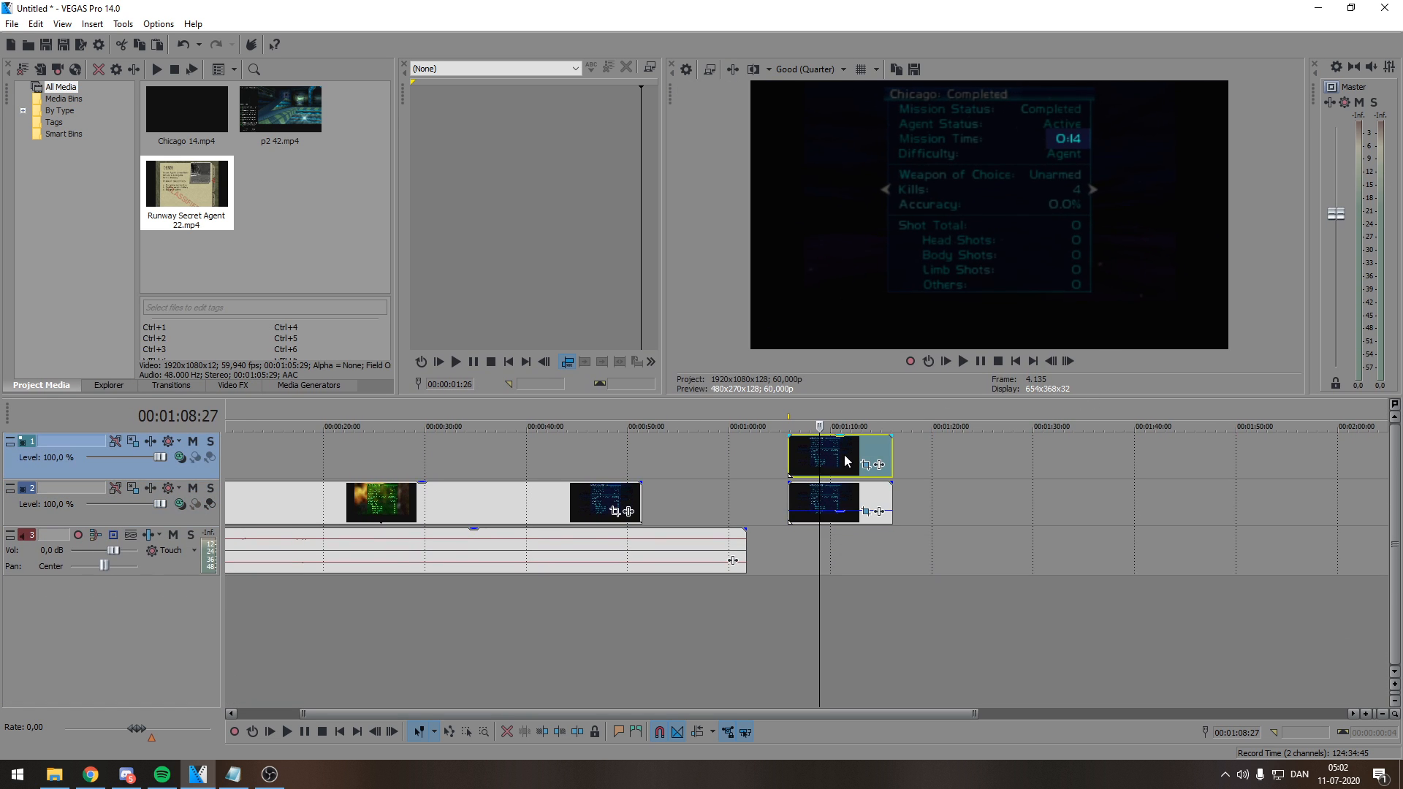
drag(845, 438, 859, 399)
- Try an oval mask over the lower statistics in the upper piece's Event Pan/Crop, and undo it
click(866, 465)
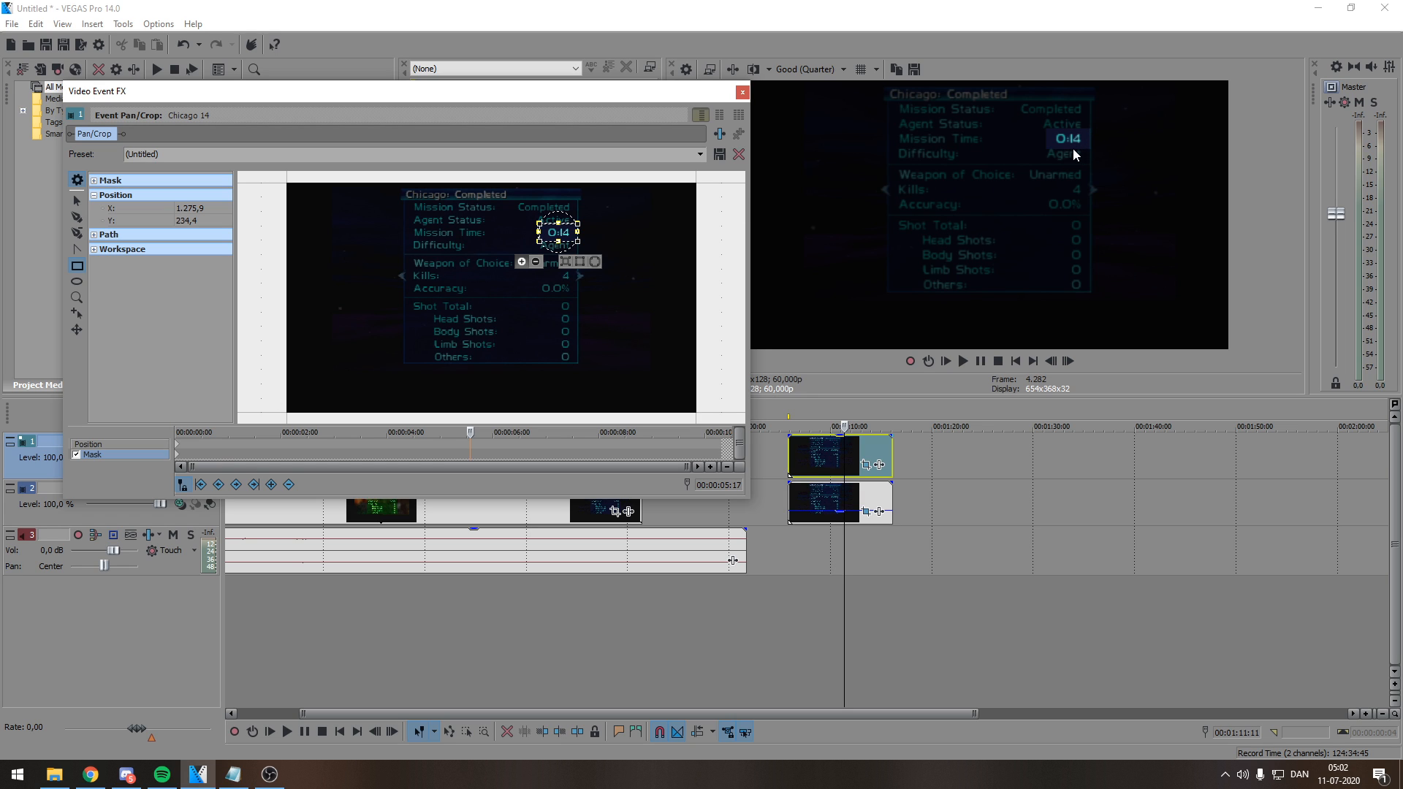
click(76, 282)
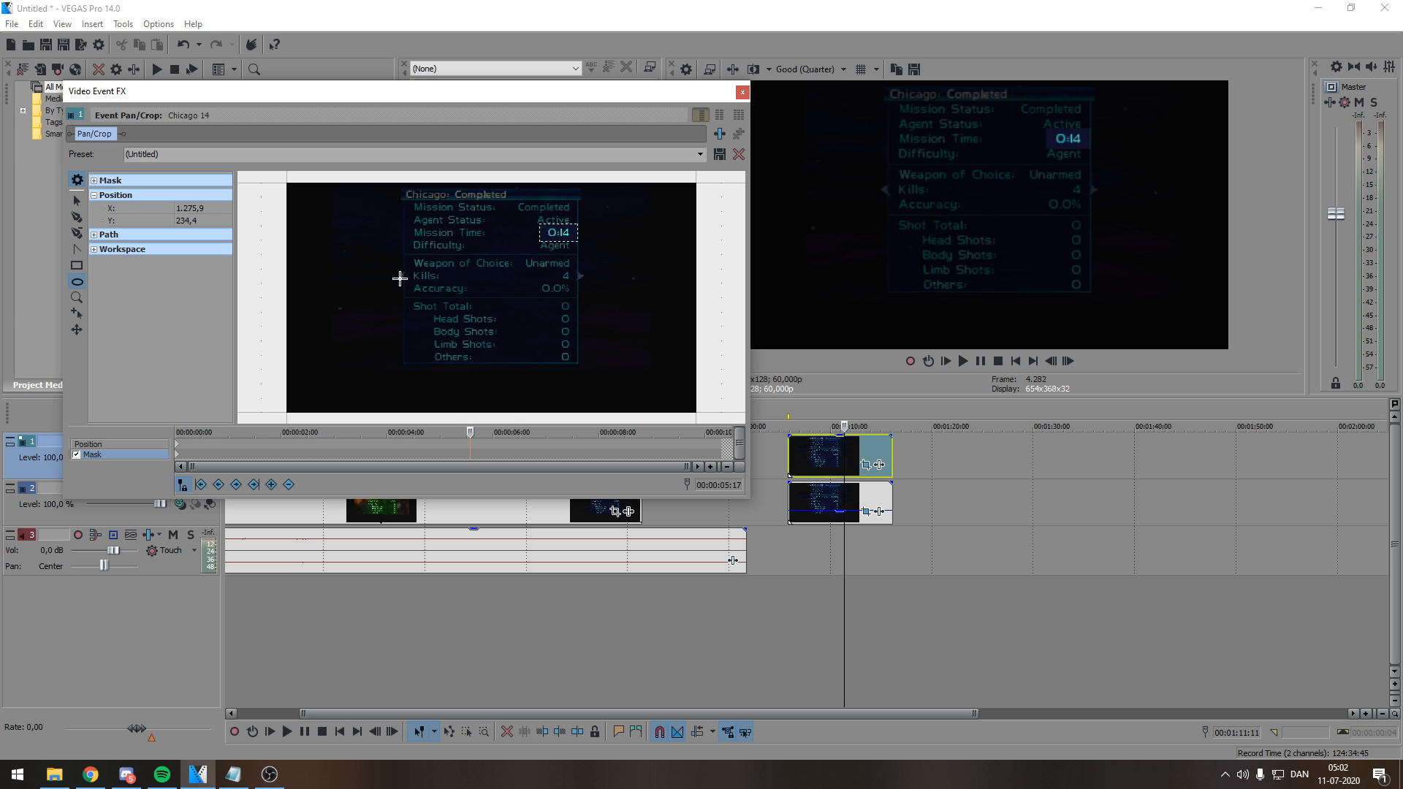
drag(400, 278, 546, 363)
key(ctrl+z)
- Delete all mask paths from the upper piece at 00:00:05:17
right_click(559, 234)
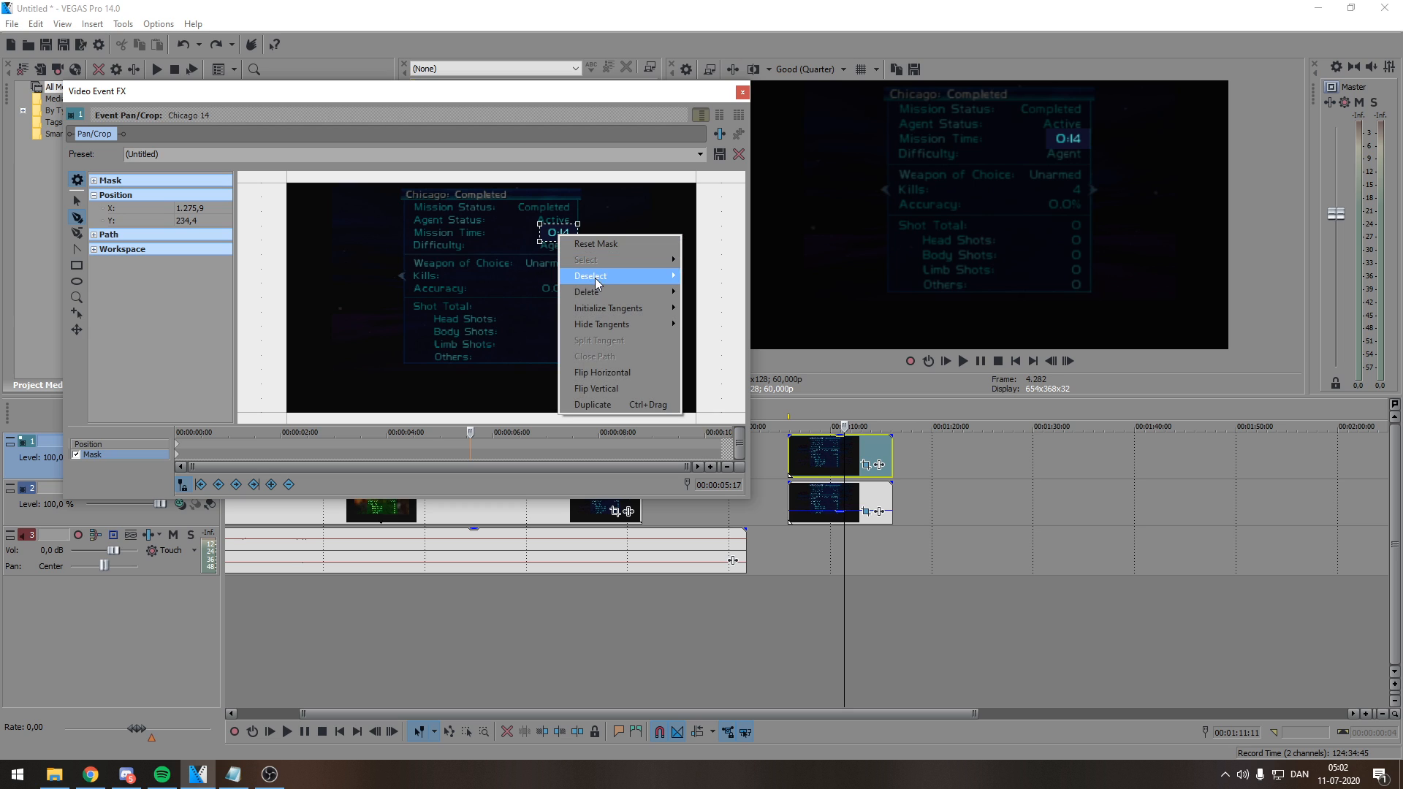
mouse_move(626, 293)
click(696, 373)
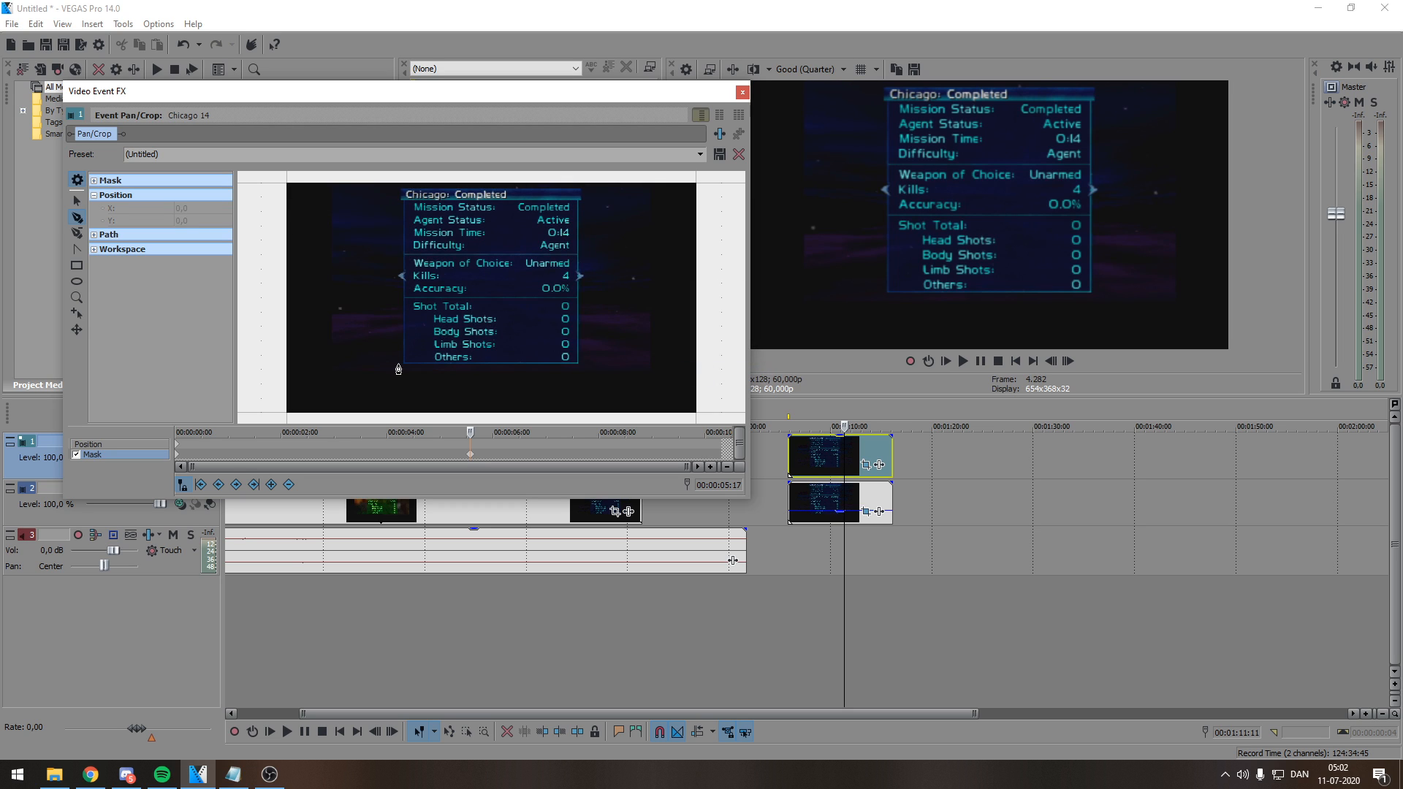
- Outline the whole statistics panel with a closed four-point mask using the anchor creation tool
click(402, 368)
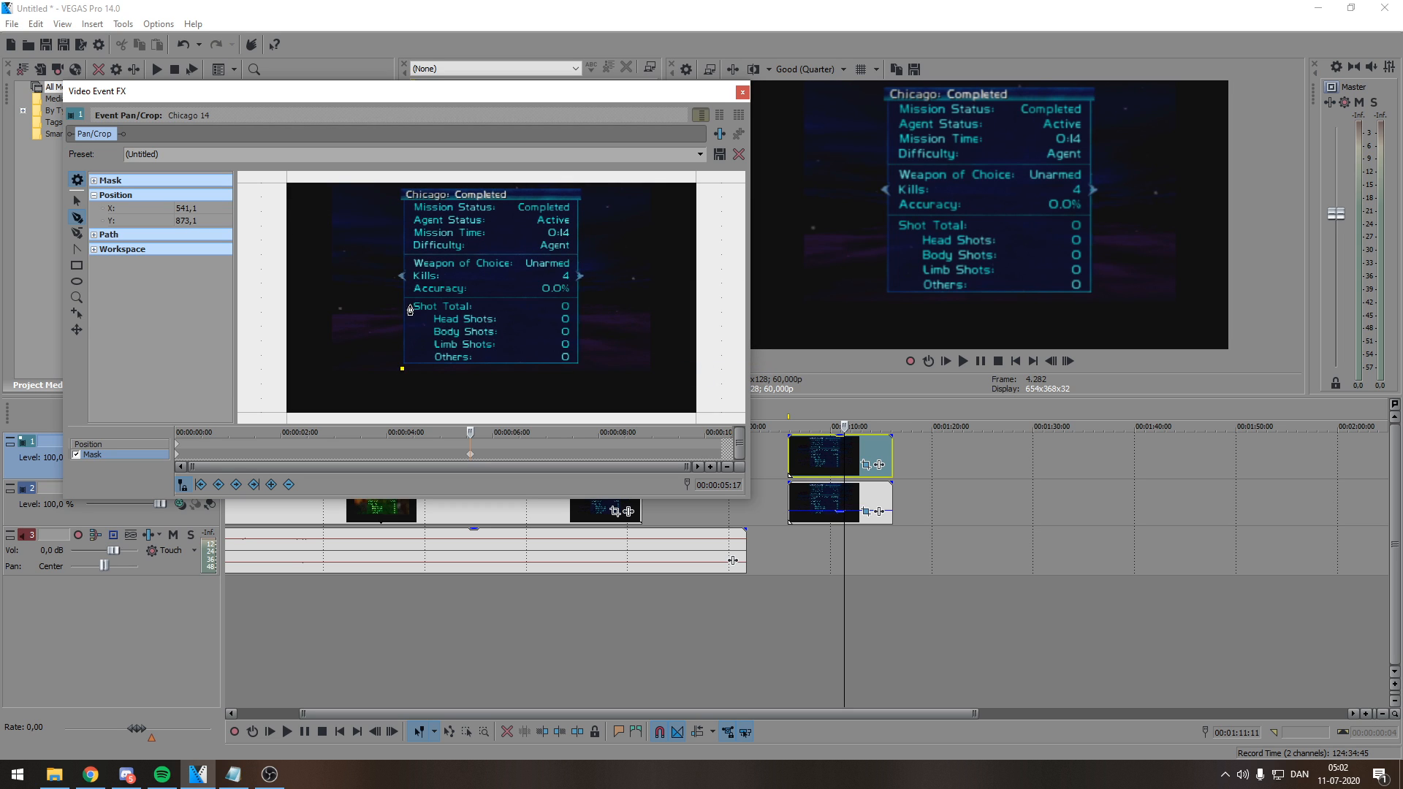
click(402, 189)
click(580, 187)
click(580, 368)
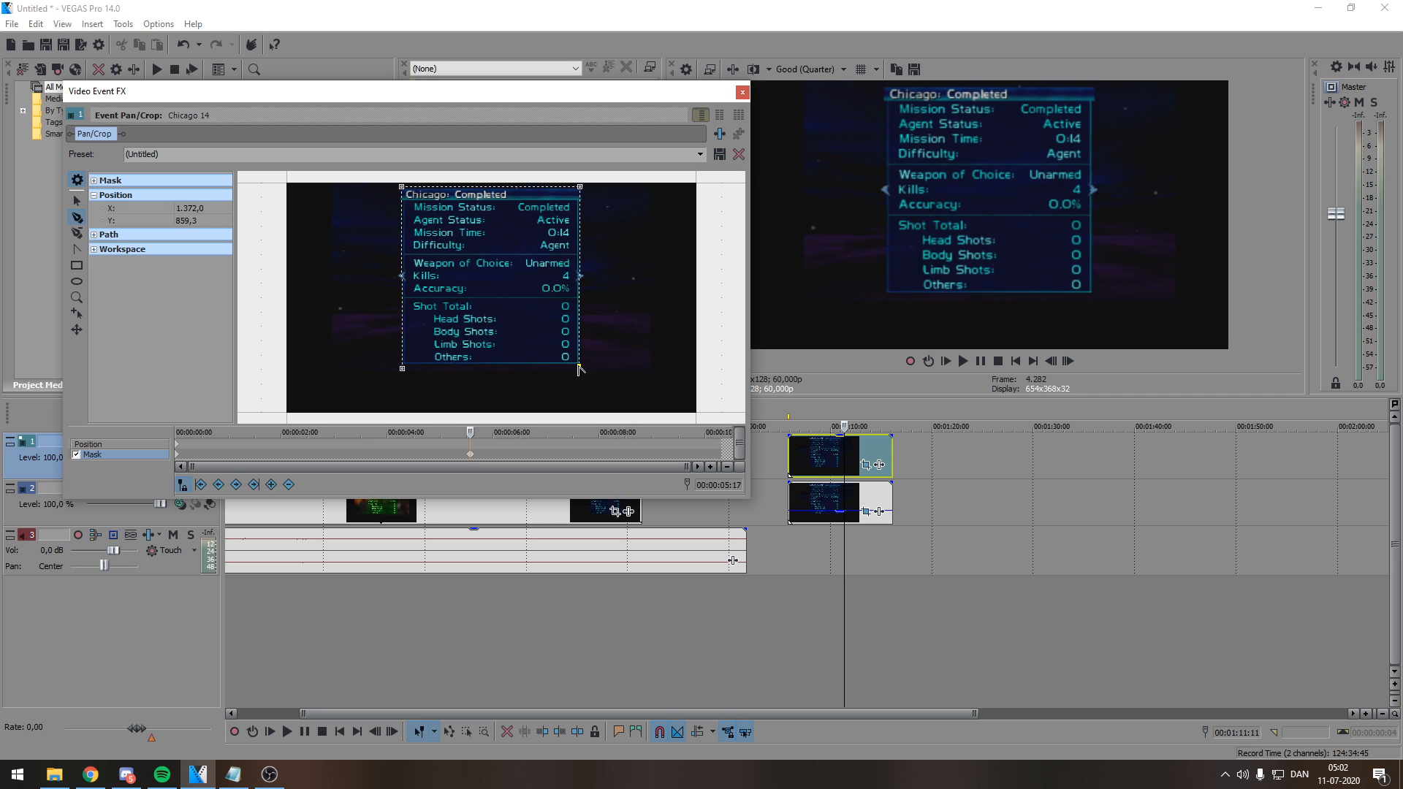
mouse_move(403, 369)
mouse_down()
mouse_move(464, 398)
mouse_move(405, 375)
mouse_up()
click(403, 369)
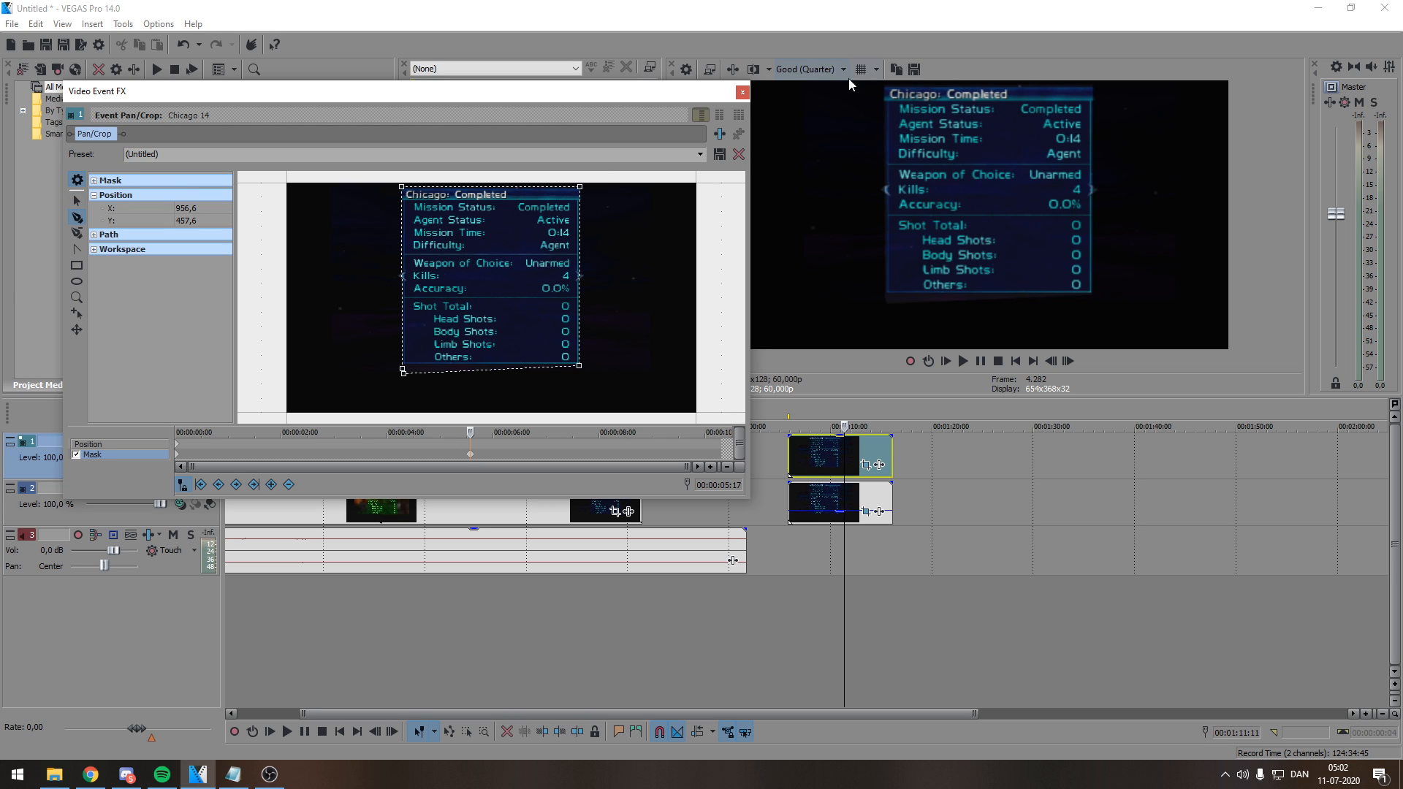
- Delete the mask keyframe at 00:00:05:17, delete all mask paths at that time, and close Event Pan/Crop
click(284, 487)
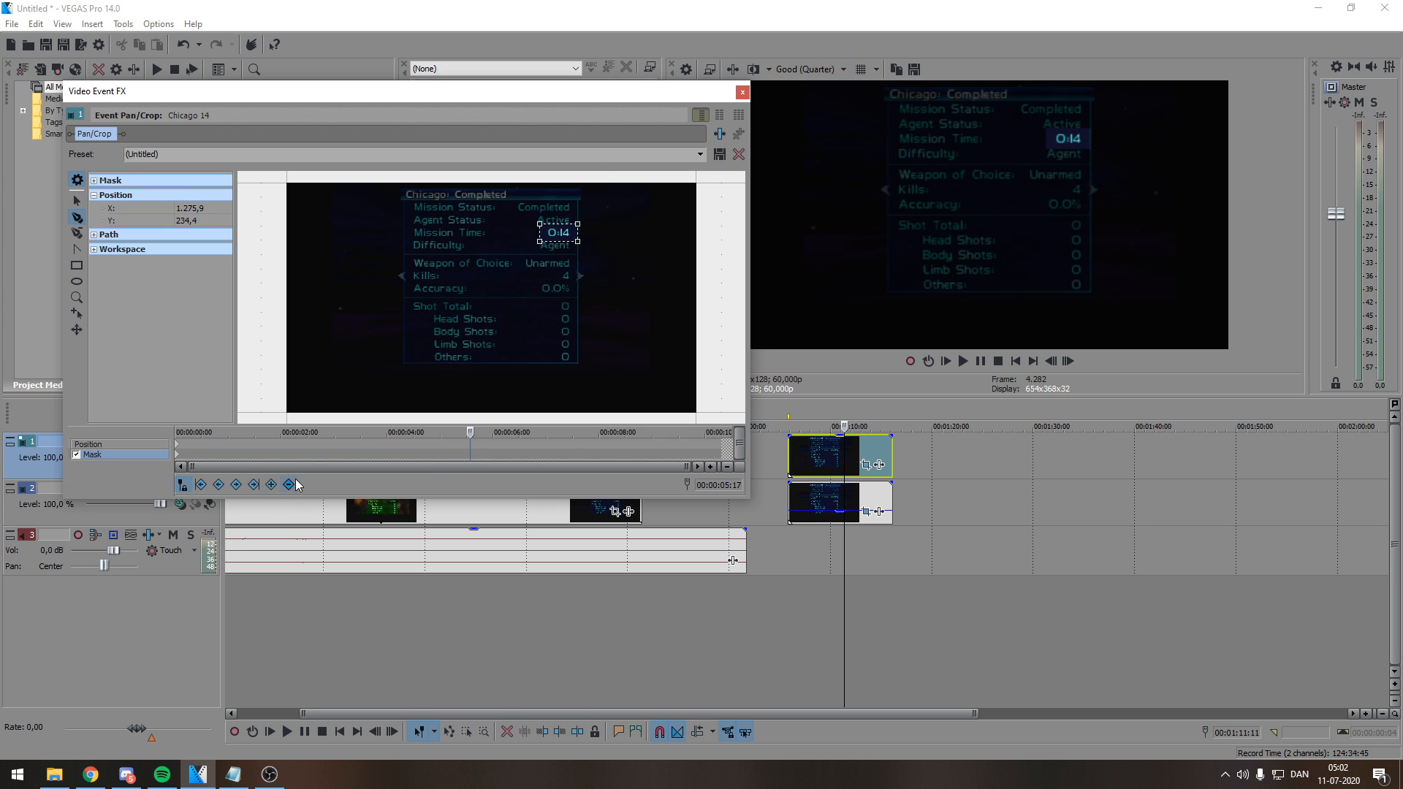
right_click(563, 239)
mouse_move(612, 282)
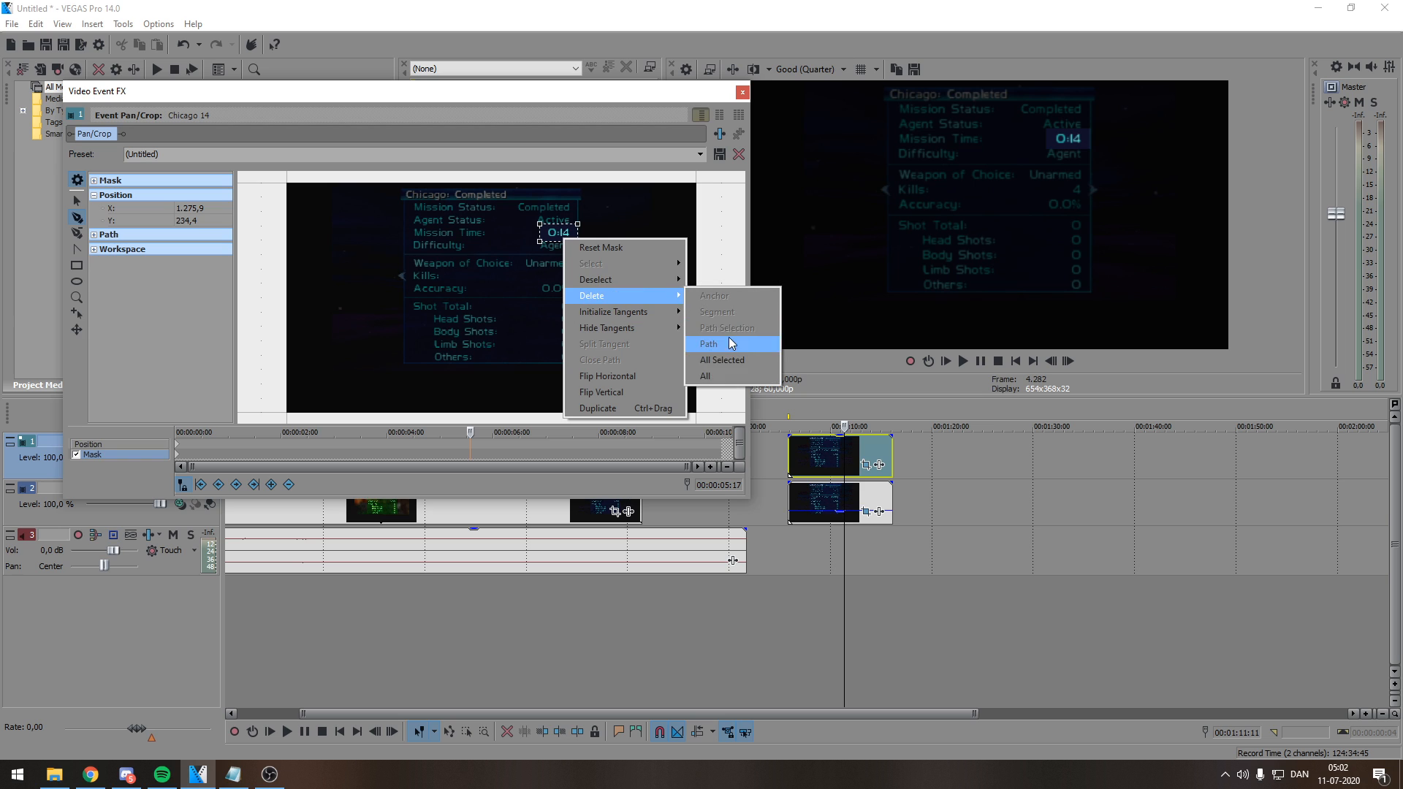
click(727, 372)
click(742, 91)
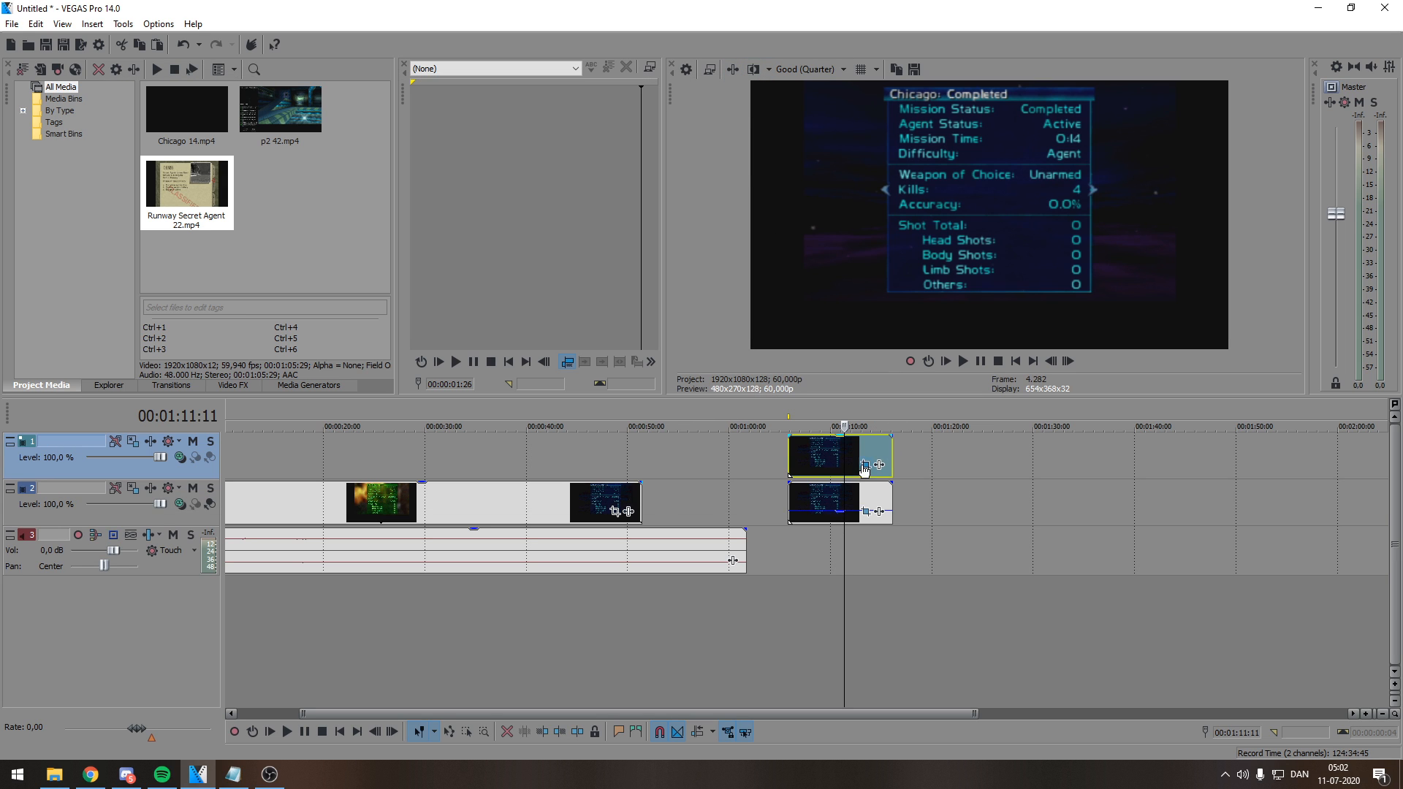
- Select the time range of the stacked pieces, 00:01:05:24 to 00:01:16:03, as the portion for Render As
key(alt+Tab)
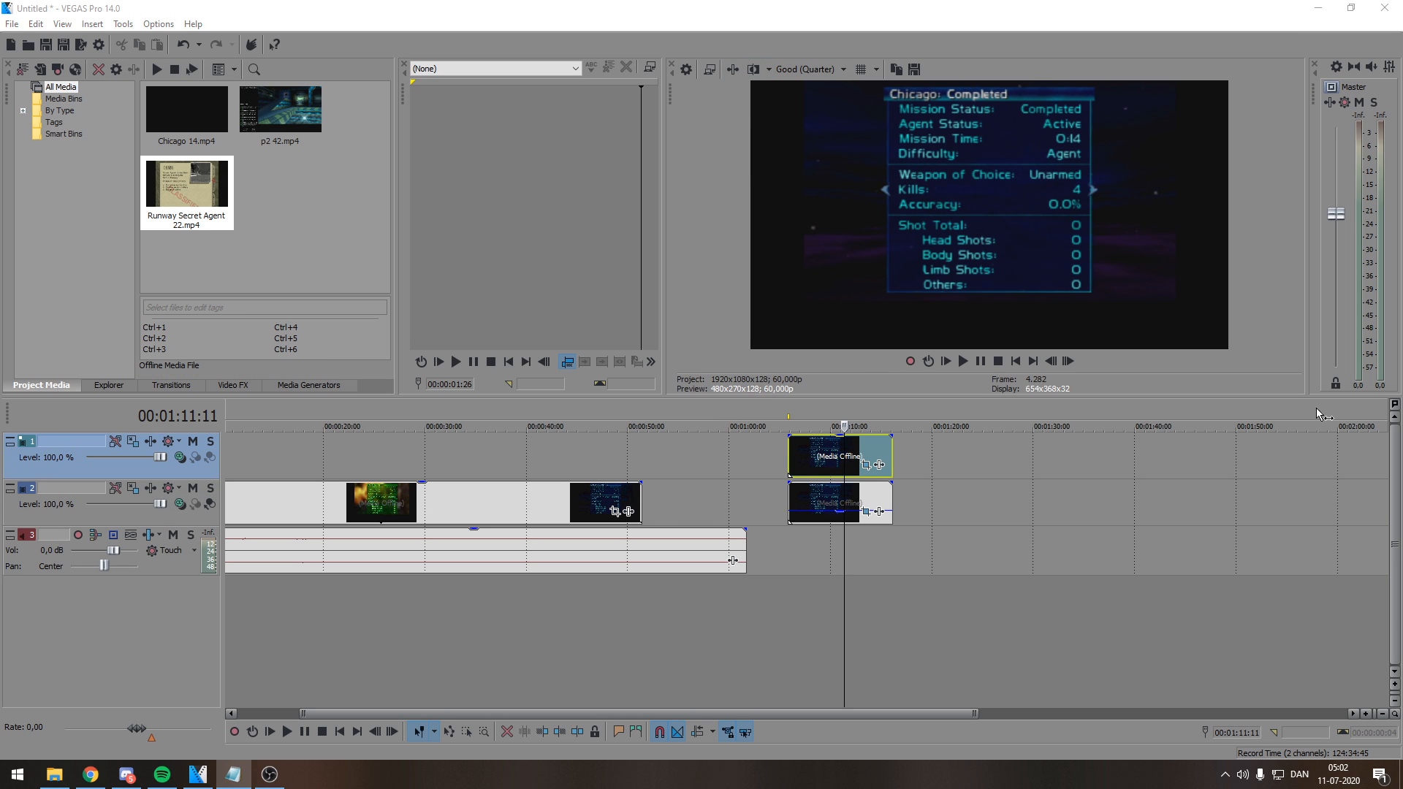
drag(890, 551, 788, 552)
click(12, 23)
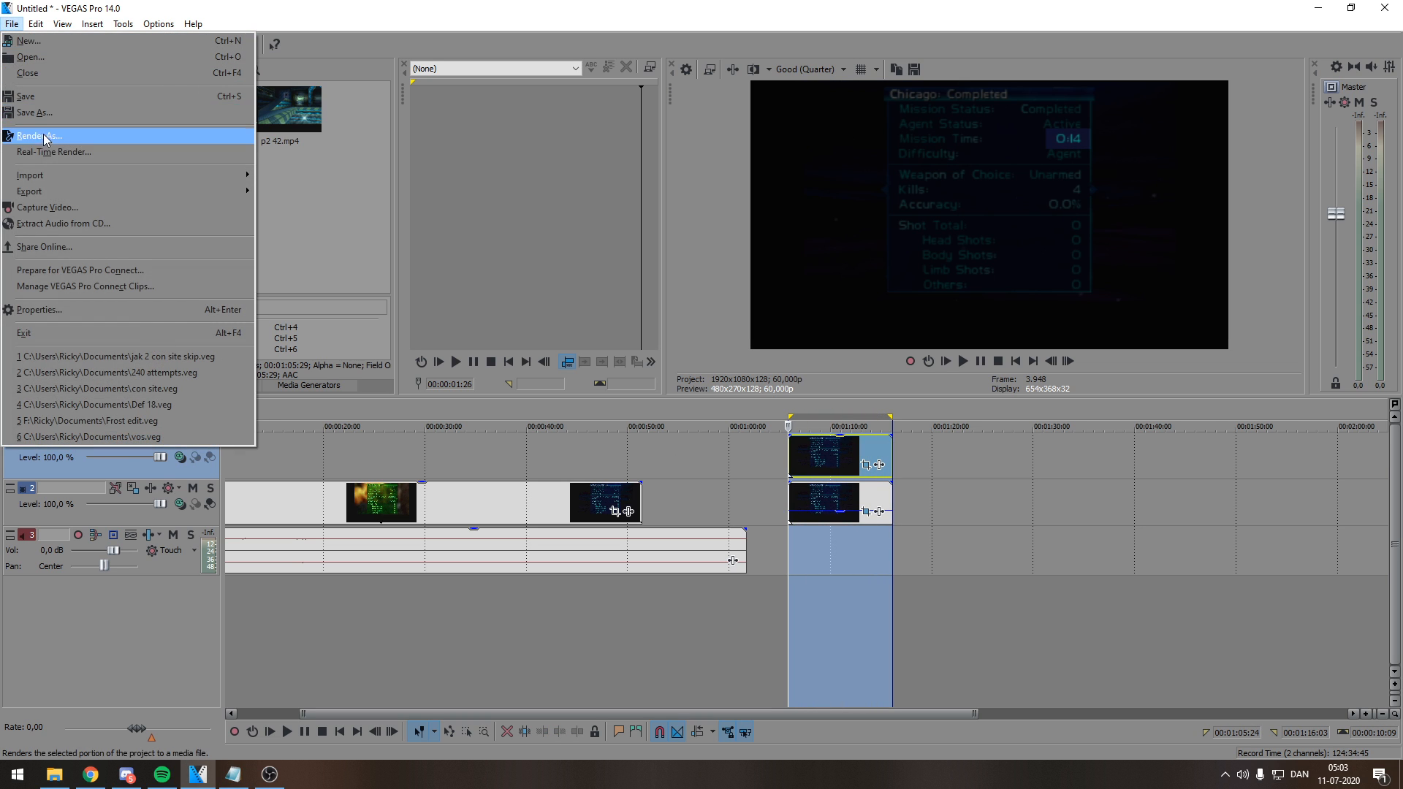
click(43, 138)
click(872, 463)
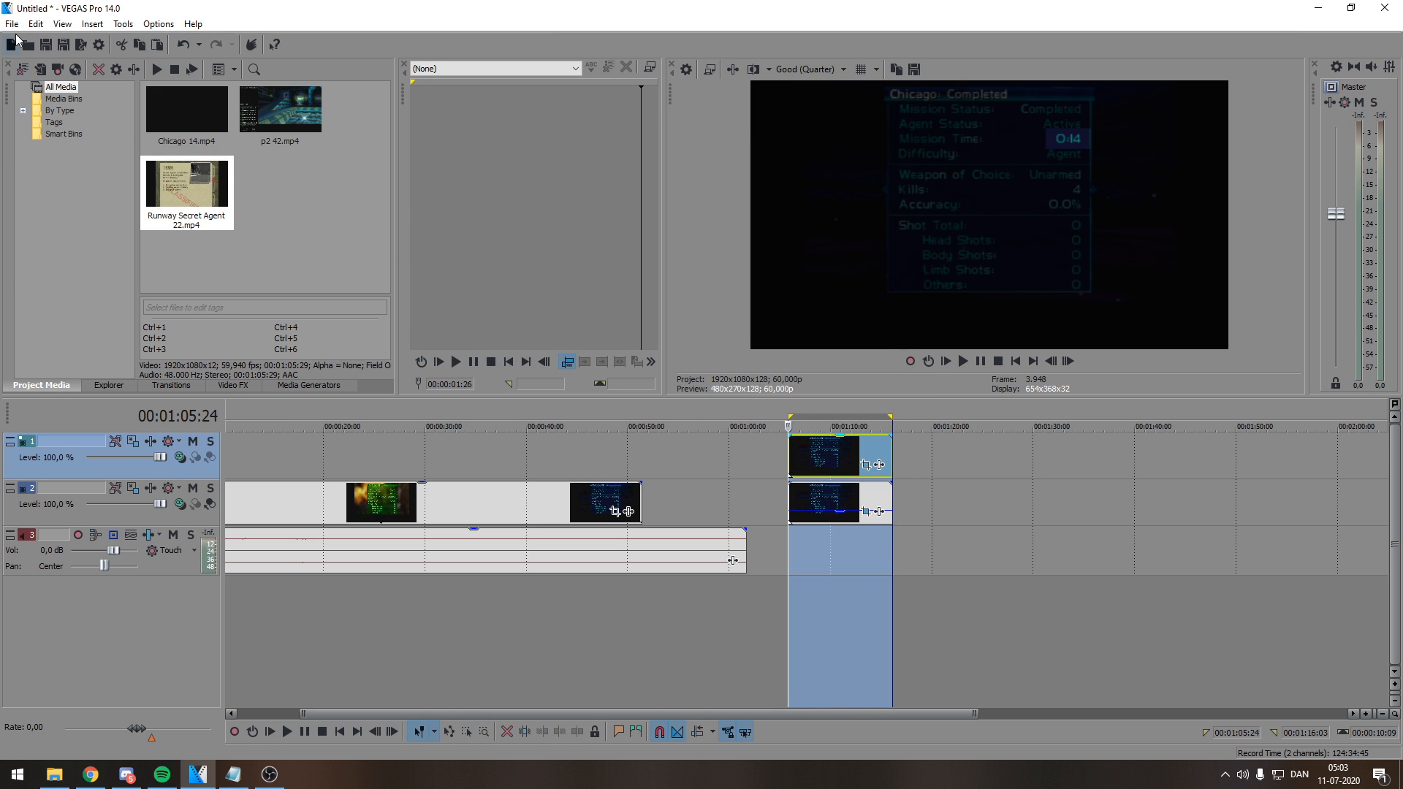
- Select the whole timeline from 00:00:00:00 to 00:01:16:03 and open the Render As settings
click(640, 614)
scroll(619, 638, down, 2)
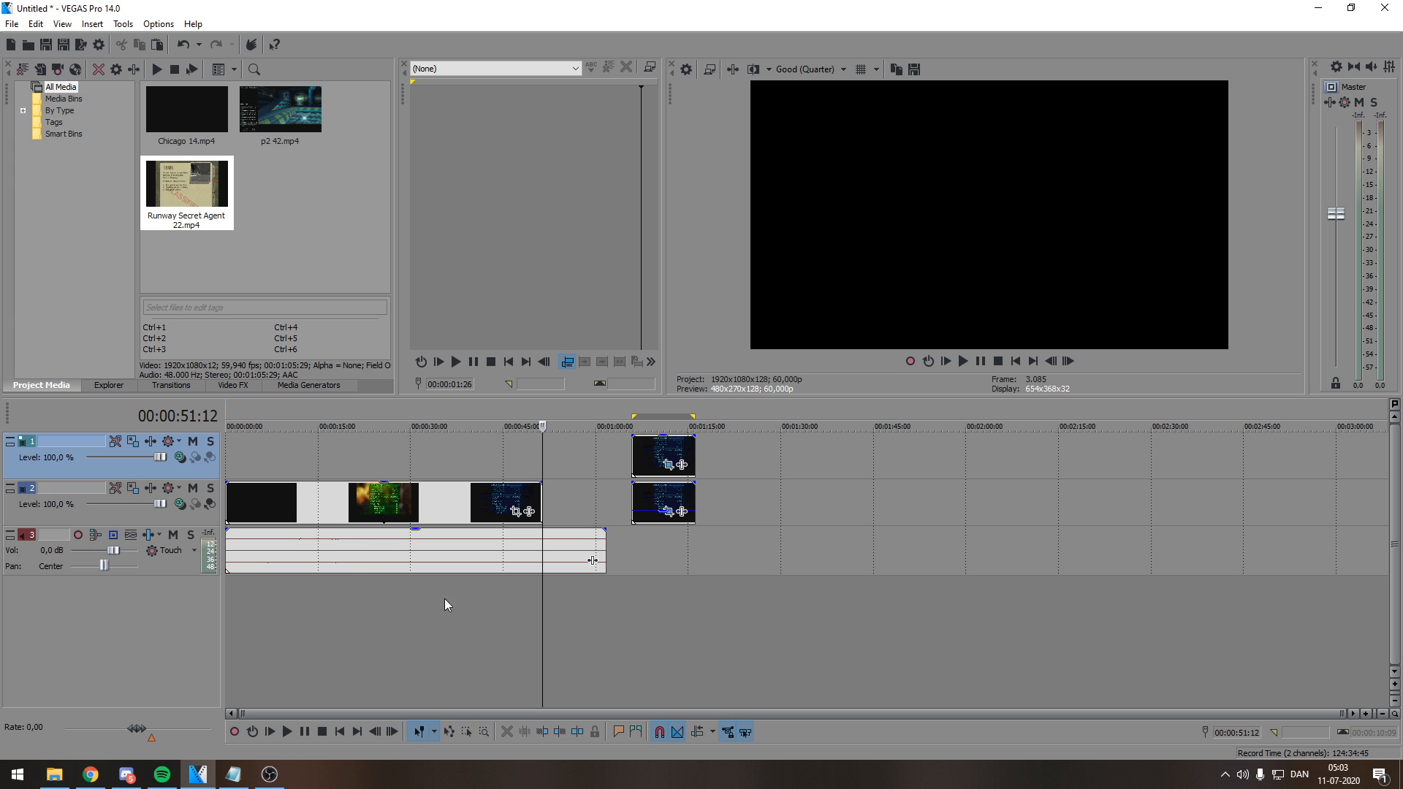
key(ctrl+a)
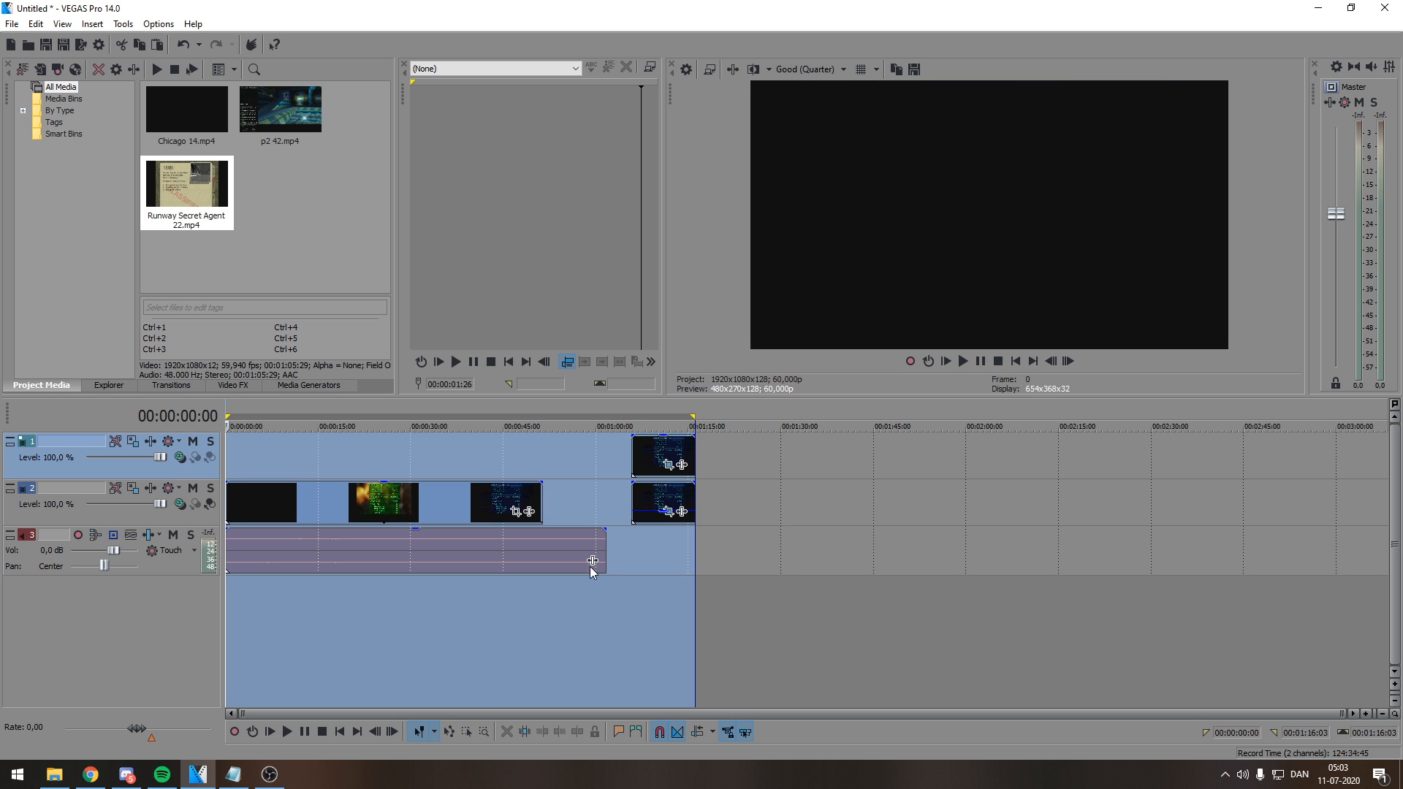
click(11, 24)
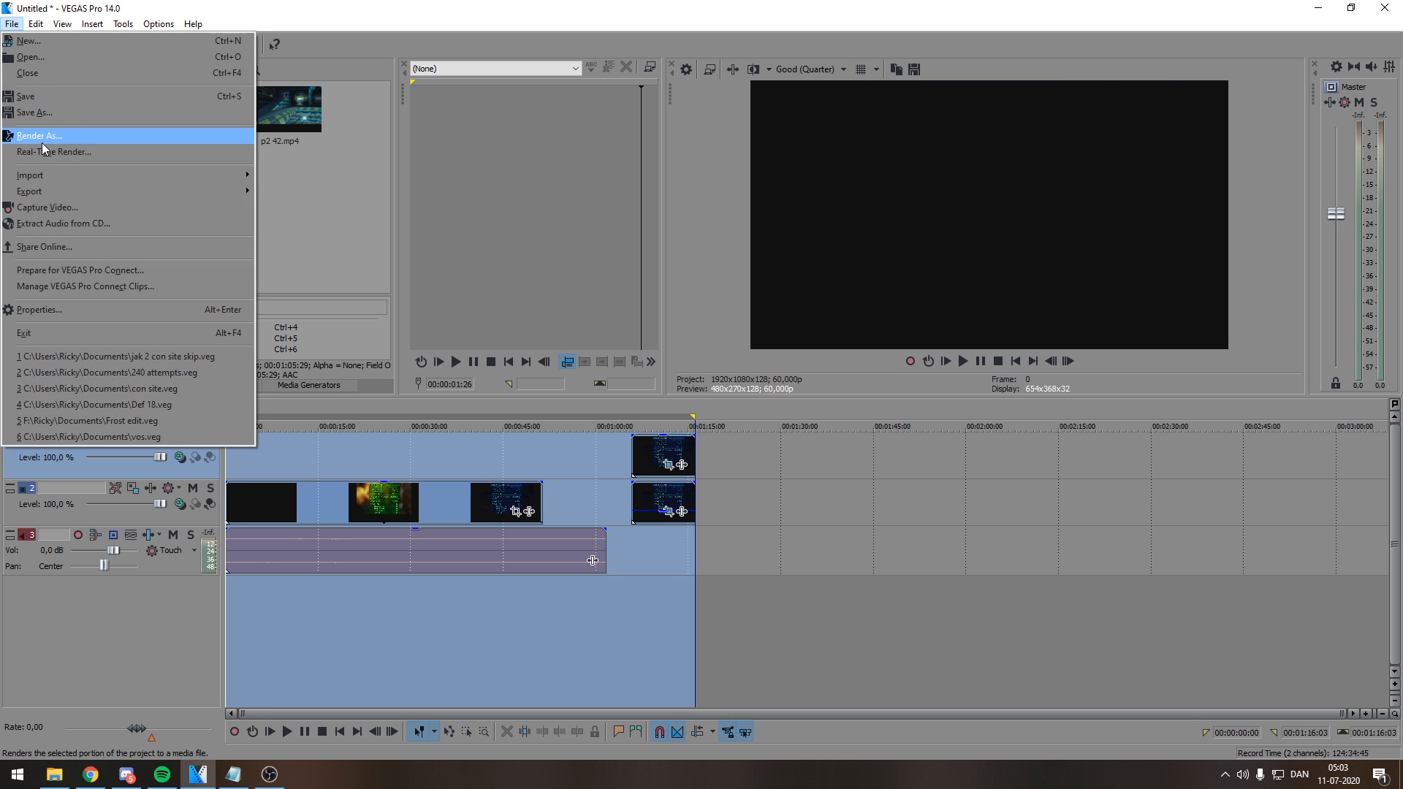
click(42, 139)
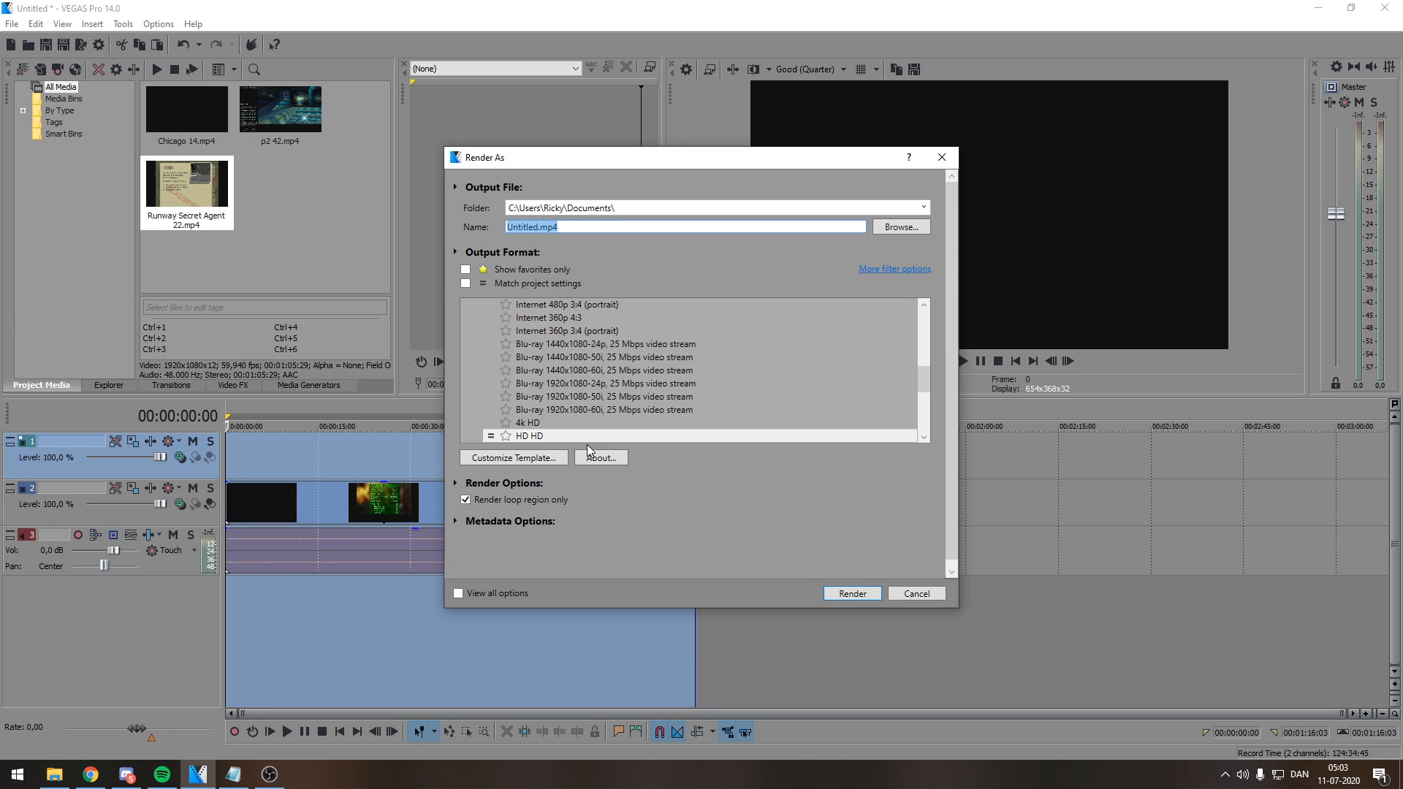
- Choose the HD HD template under MainConcept AVC/AAC and open its custom settings
click(628, 437)
drag(923, 387, 916, 323)
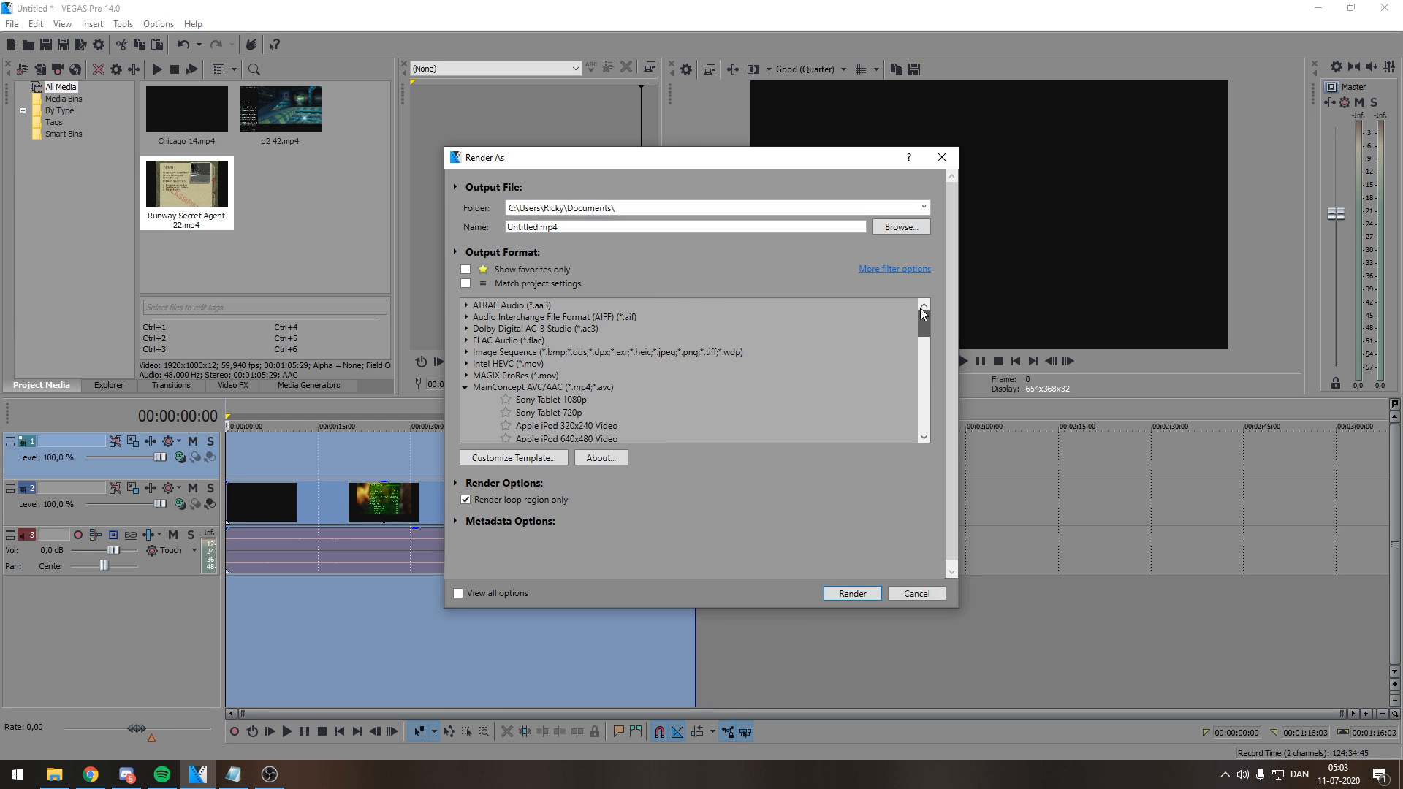
click(590, 387)
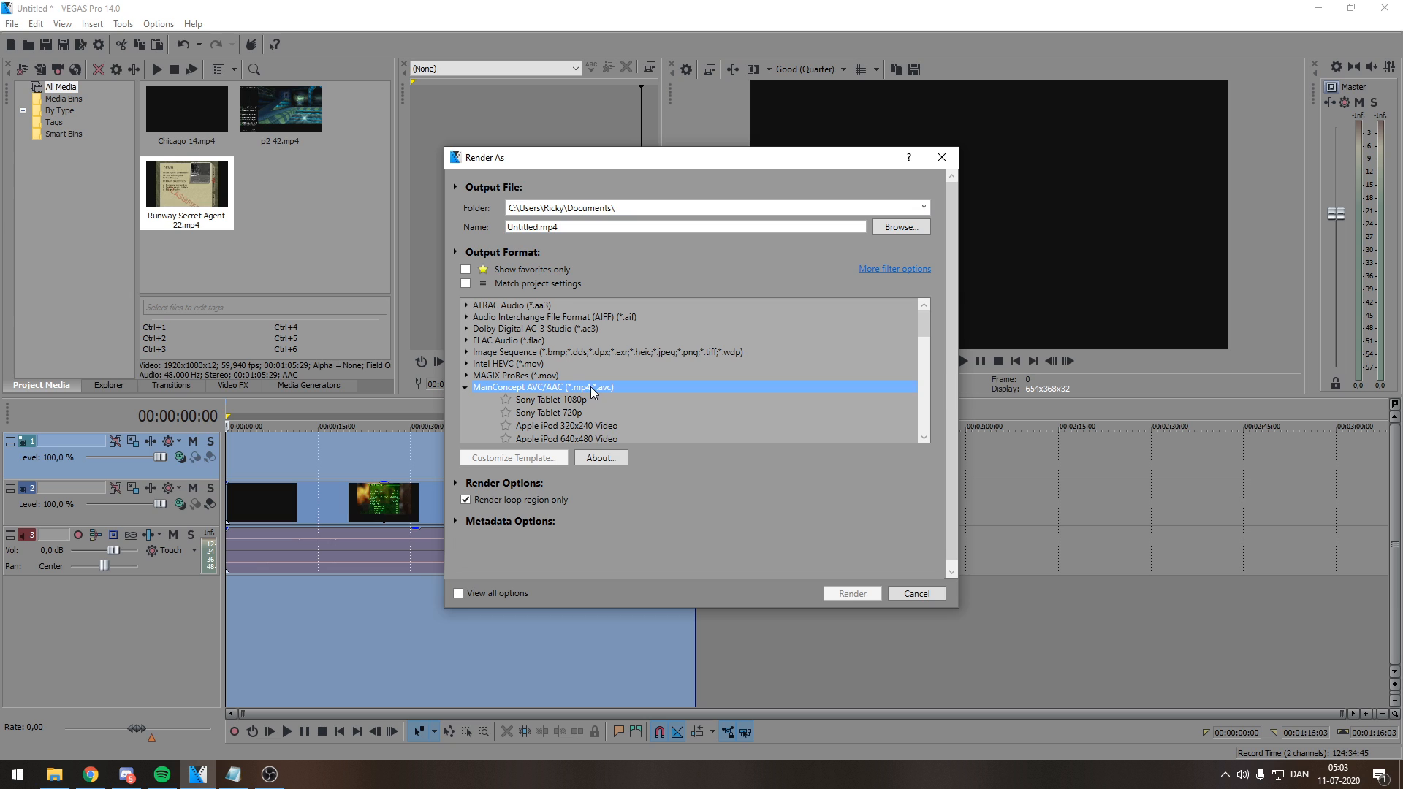
scroll(585, 391, down, 2)
scroll(560, 337, down, 5)
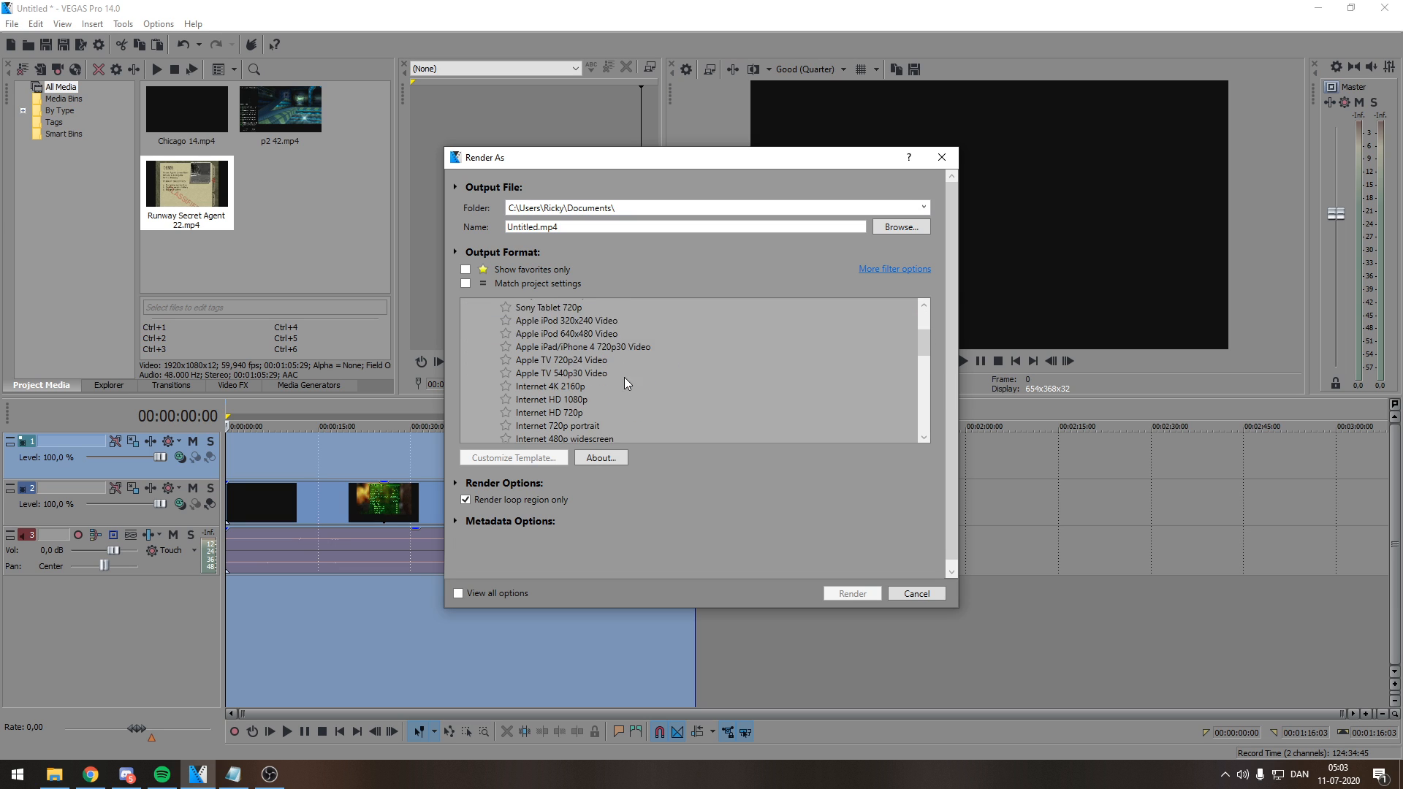
scroll(541, 416, down, 2)
click(543, 349)
scroll(589, 365, up, 2)
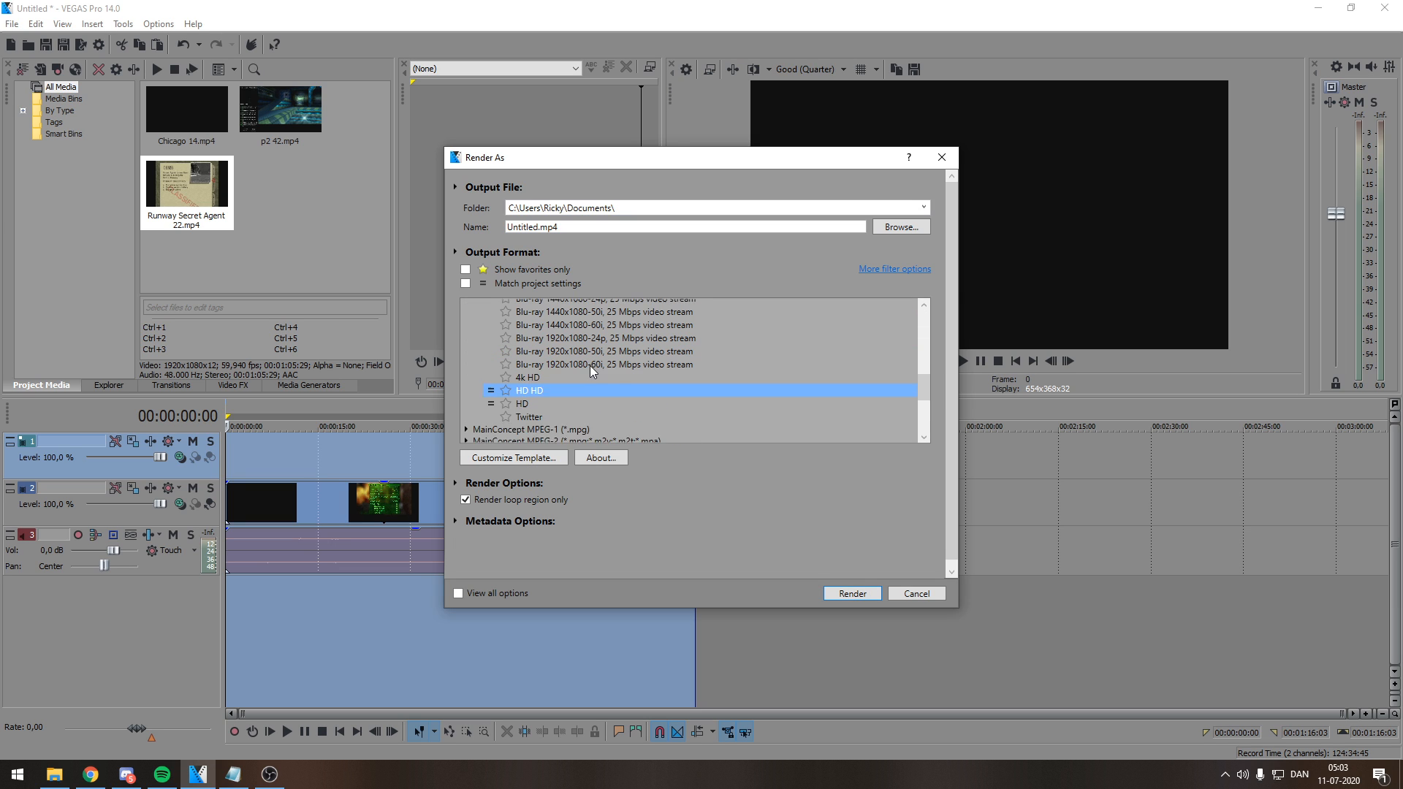
click(513, 458)
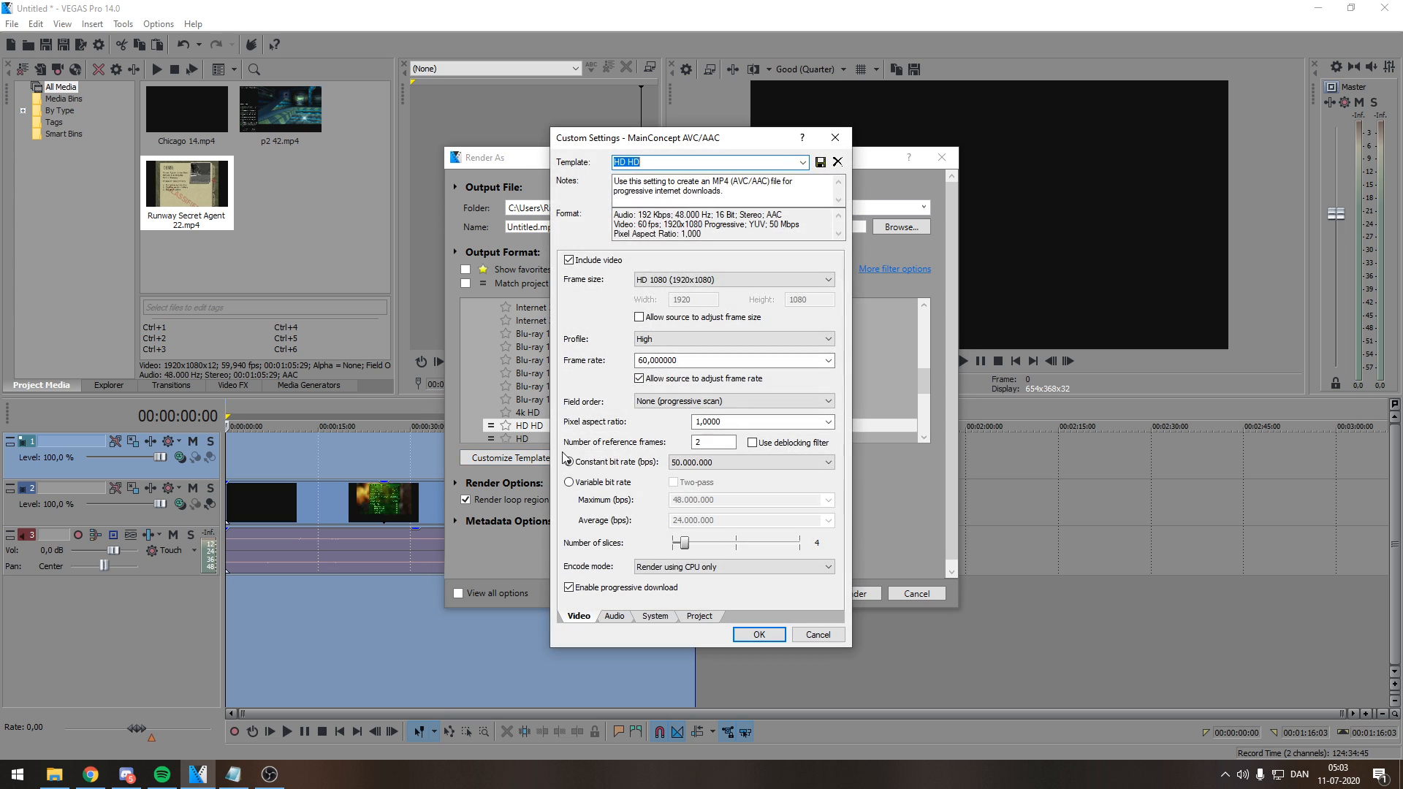
- Review the HD HD template's project, audio and video settings, and cancel both the custom settings and Render As
drag(699, 148, 609, 147)
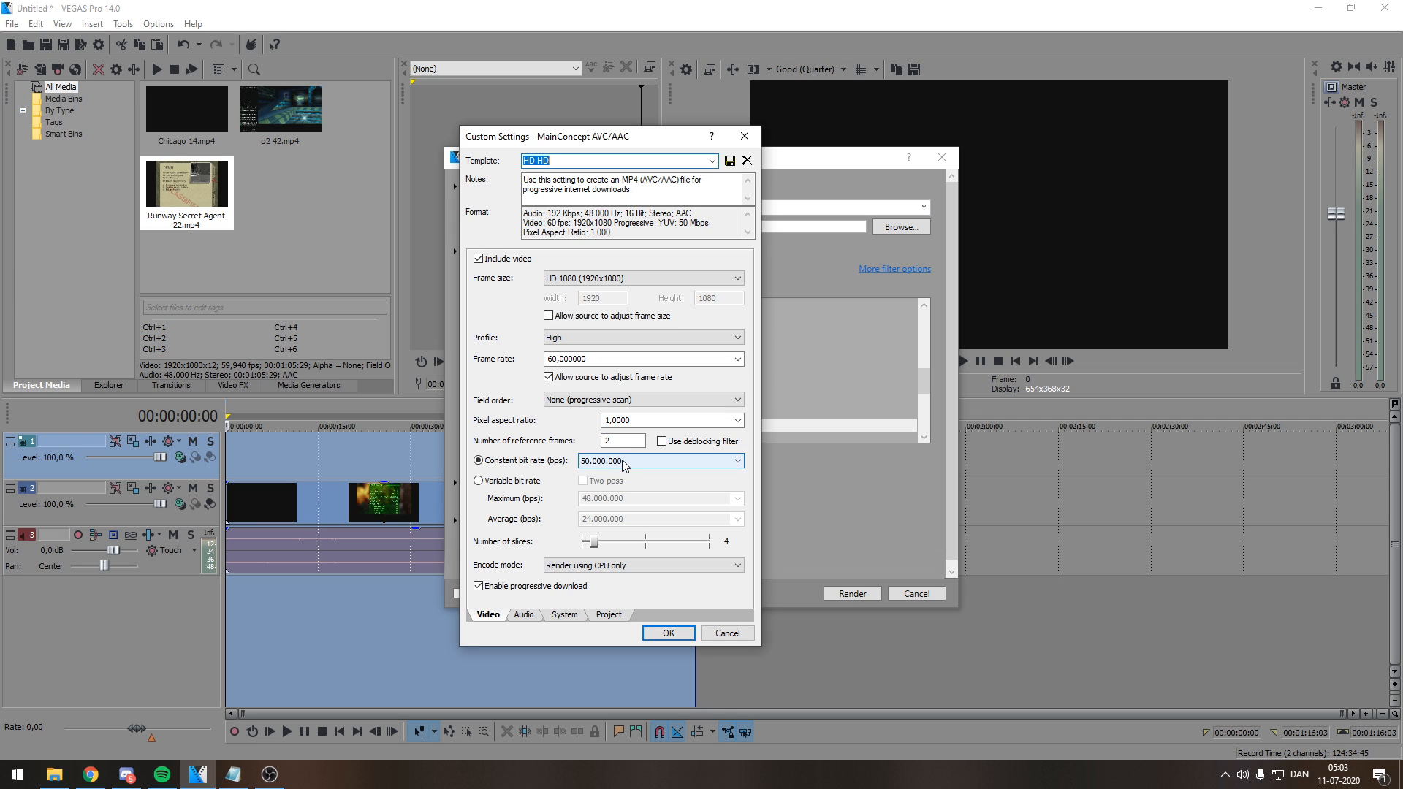
click(608, 615)
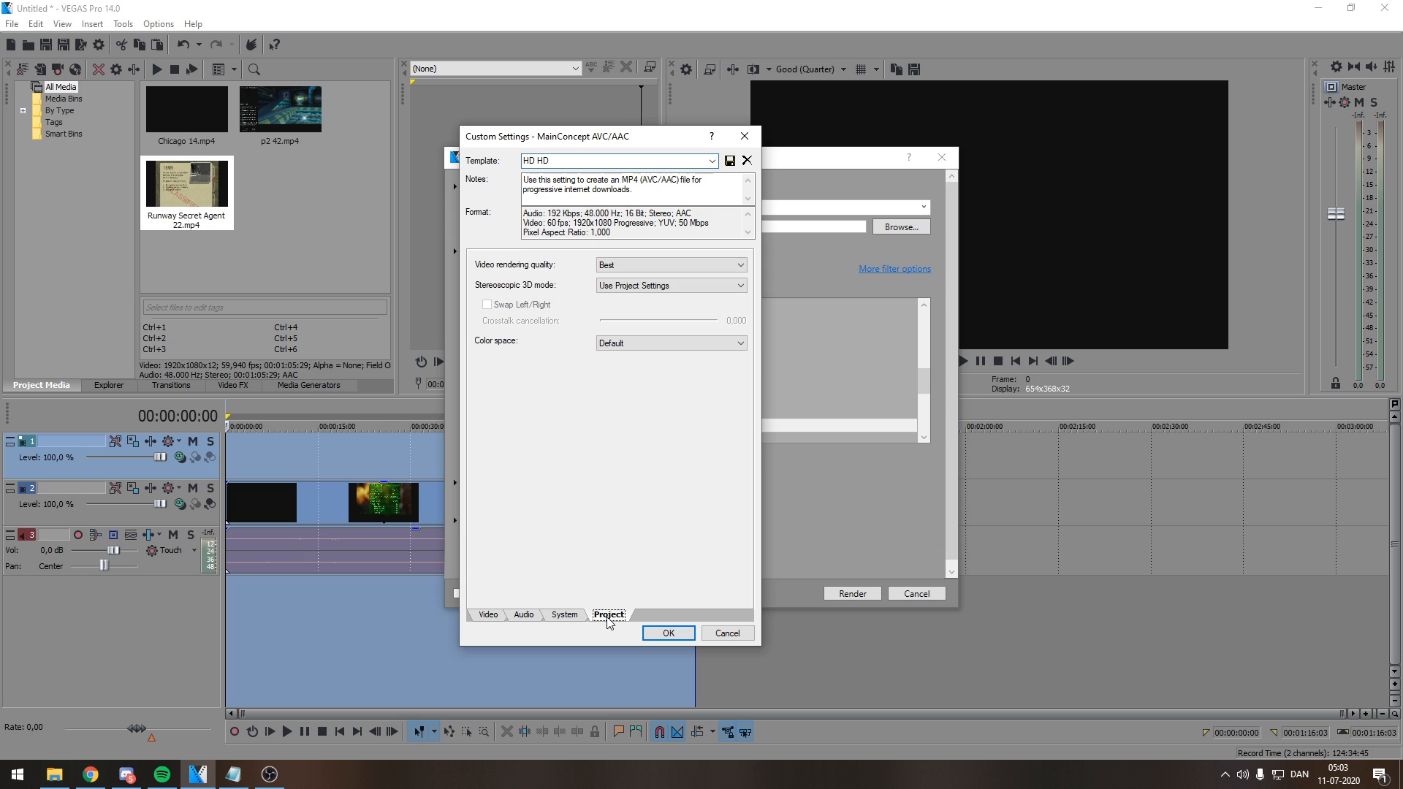
click(646, 268)
click(669, 318)
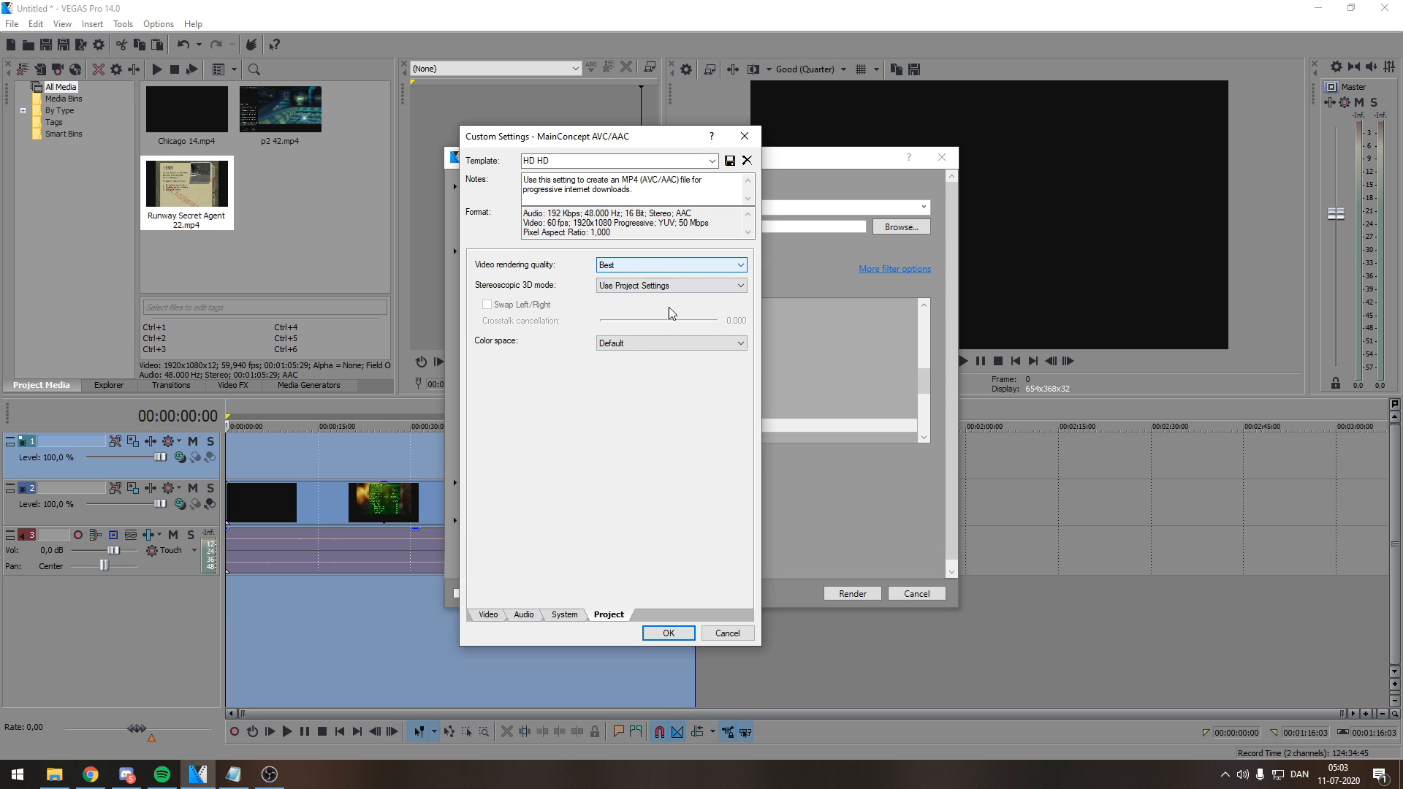
click(574, 616)
click(539, 615)
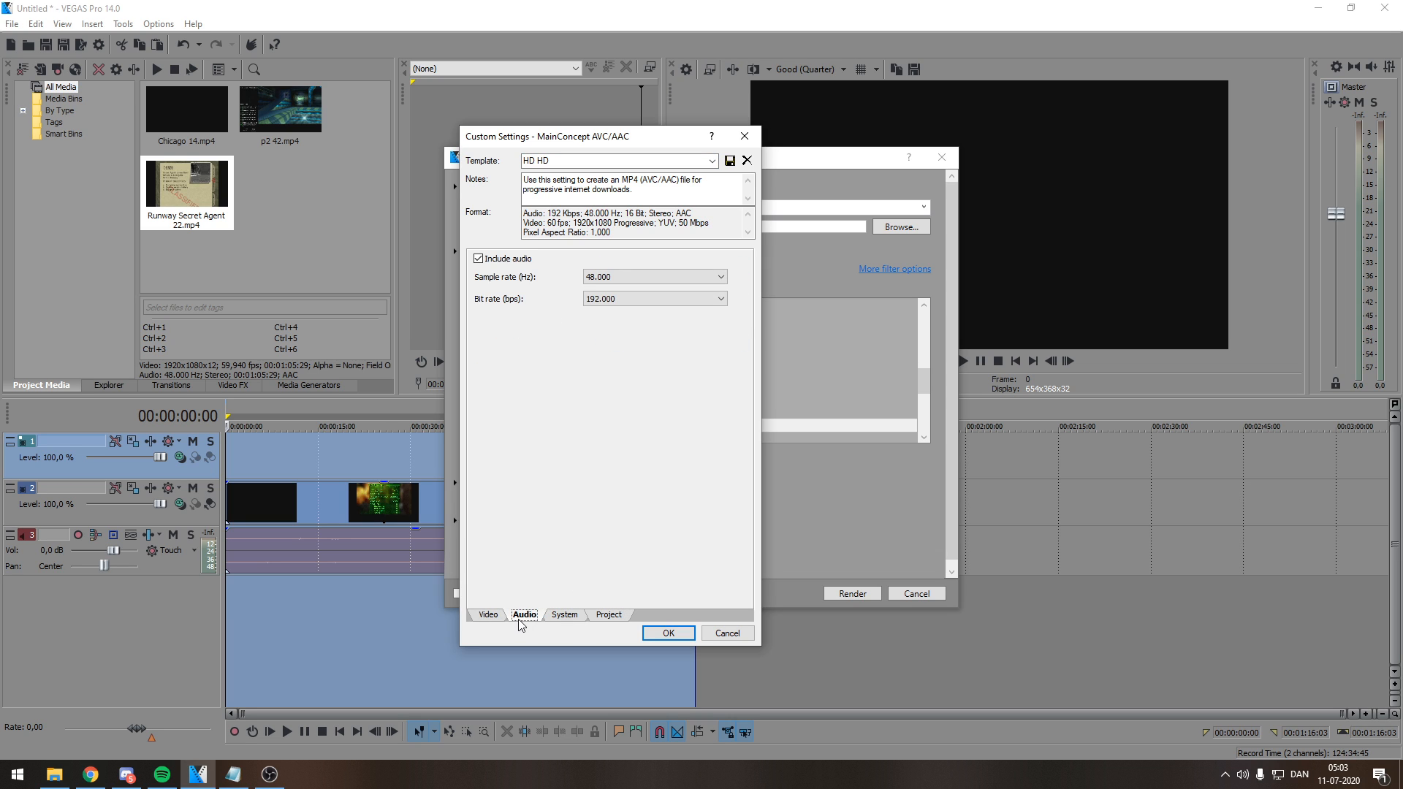
click(488, 615)
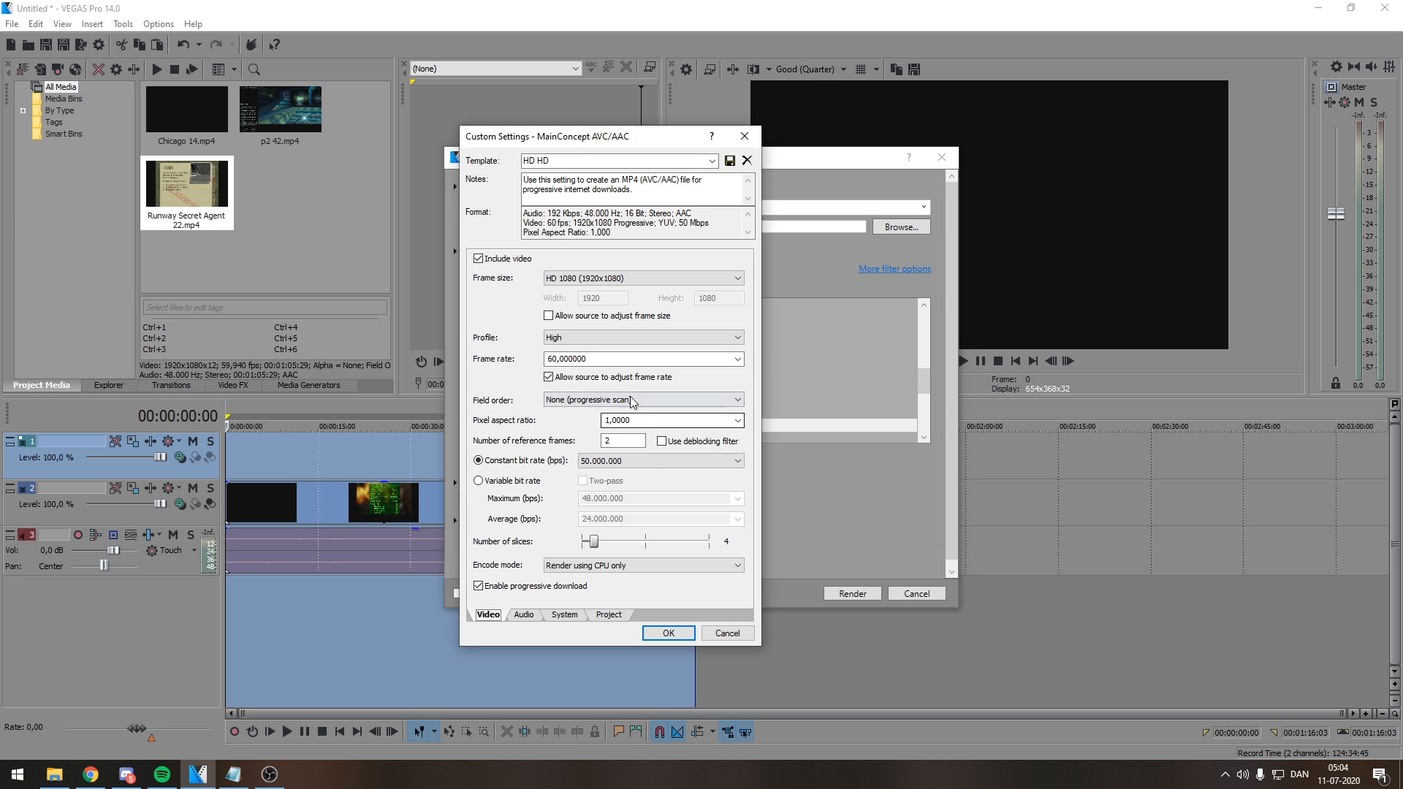
click(731, 634)
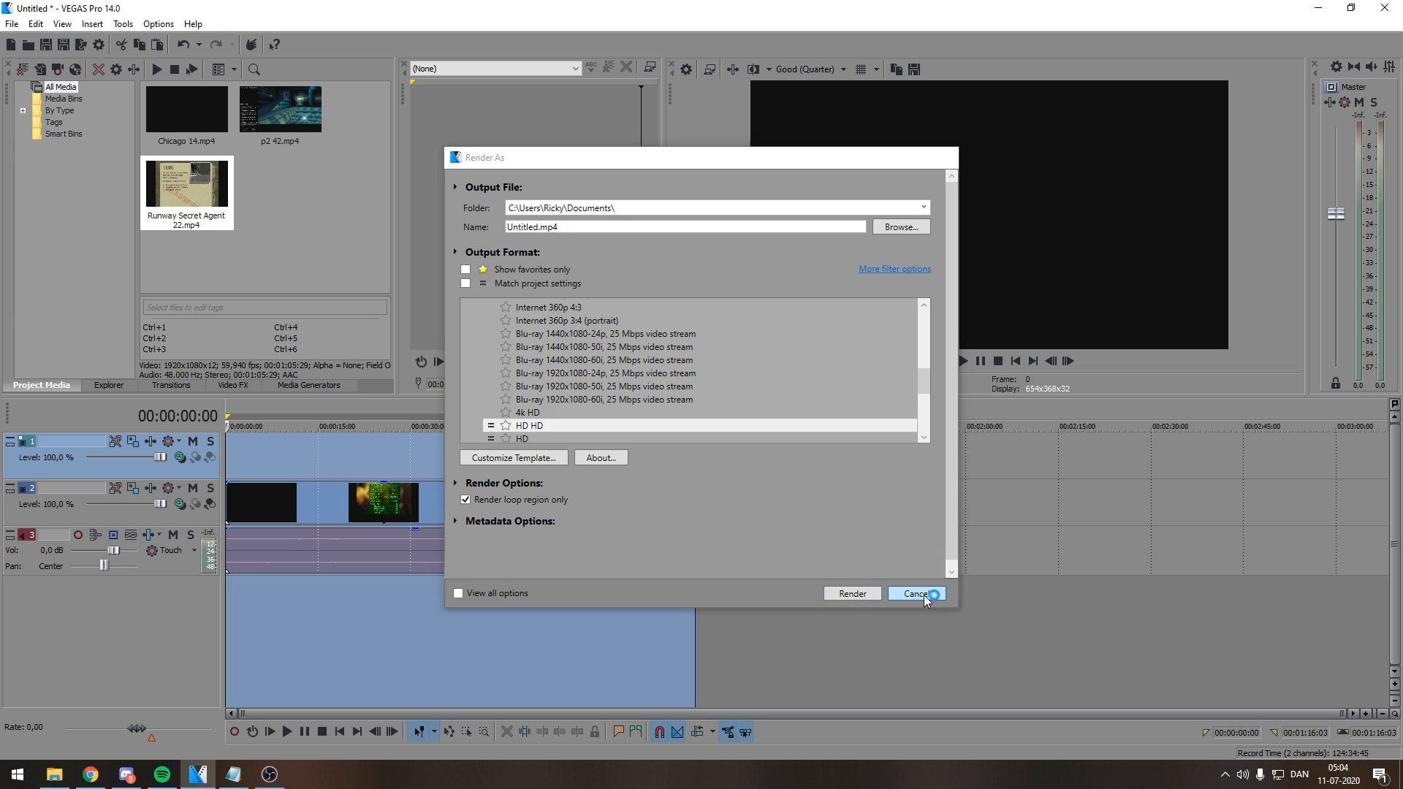
click(924, 595)
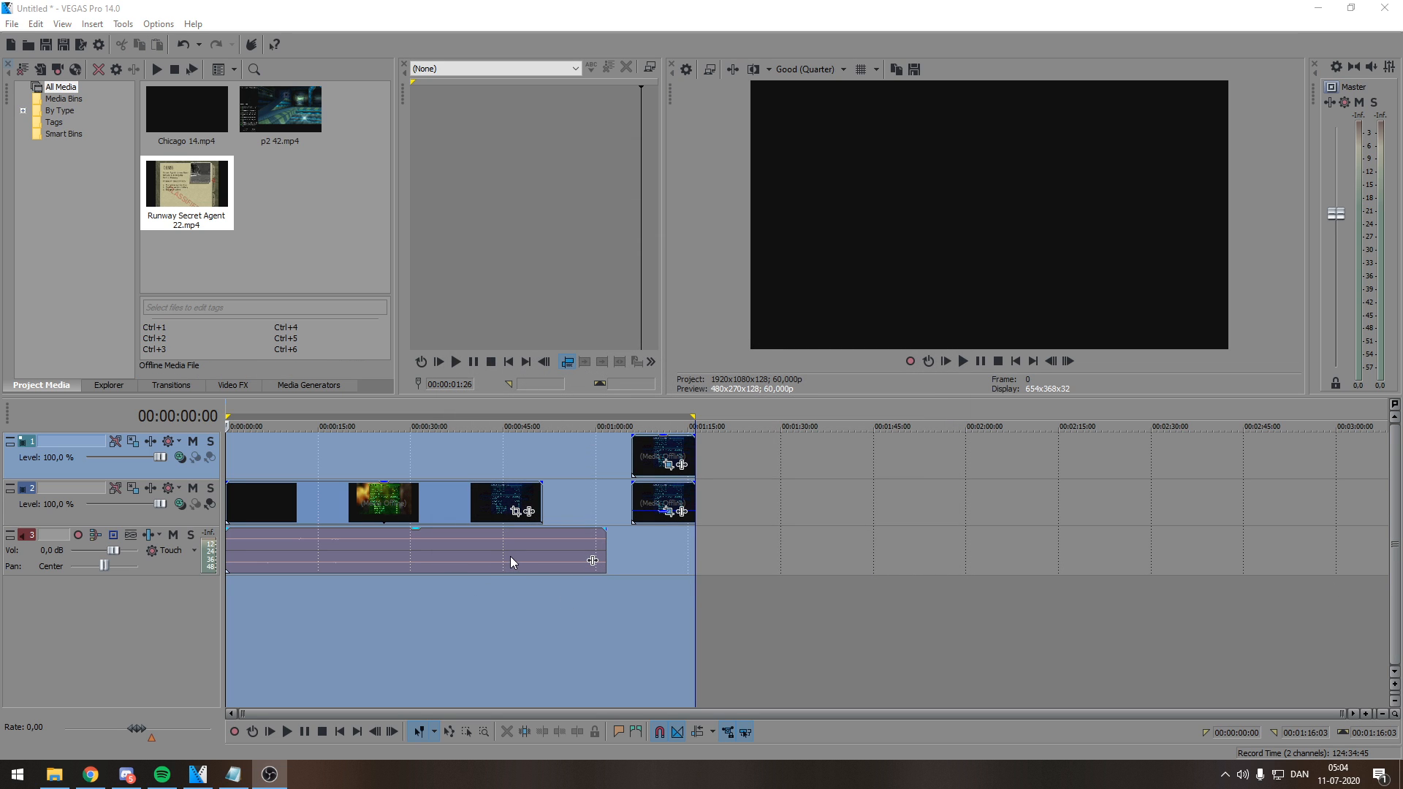
- Open the recent project con site.veg without saving the untitled project, leaving its missing media offline
click(12, 24)
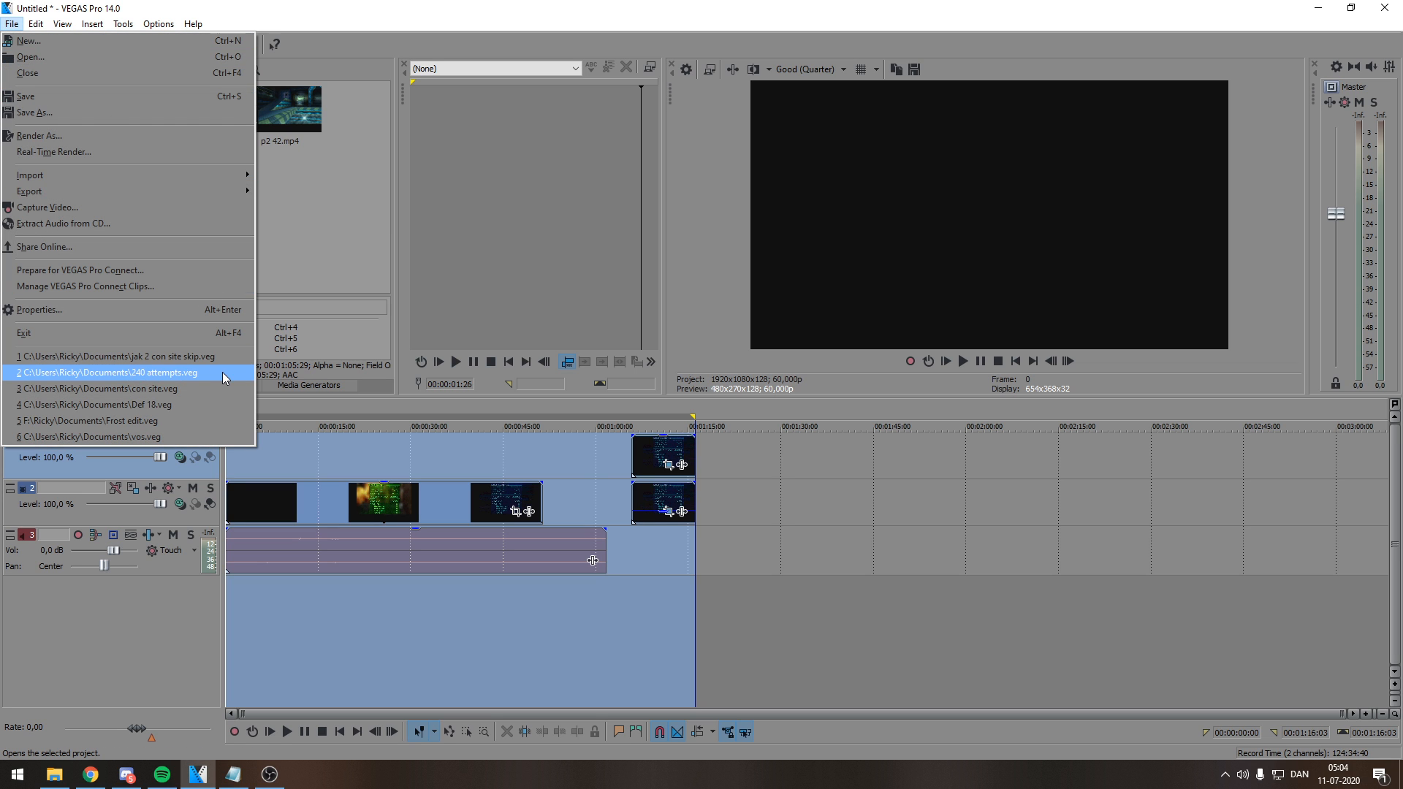
click(214, 388)
click(721, 310)
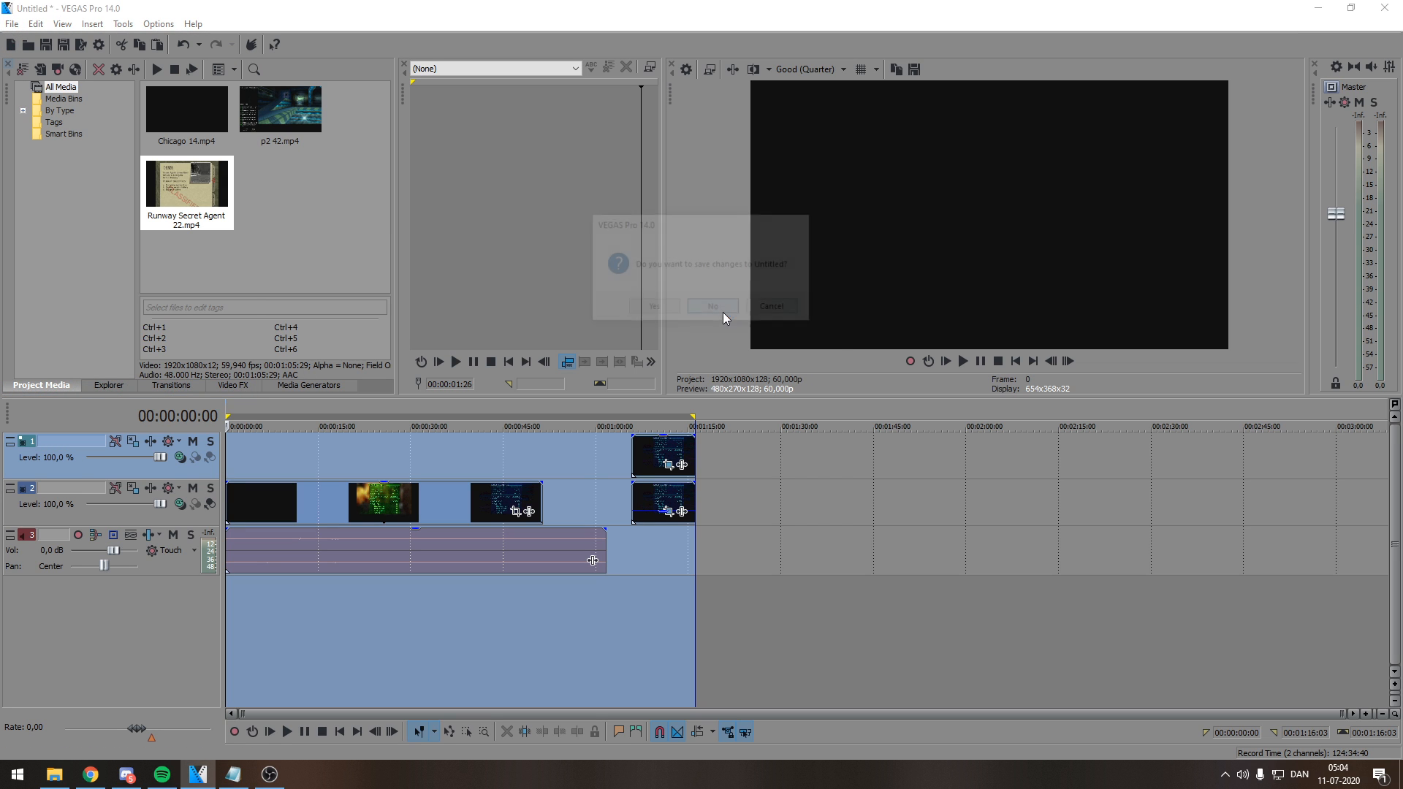
click(635, 339)
click(747, 366)
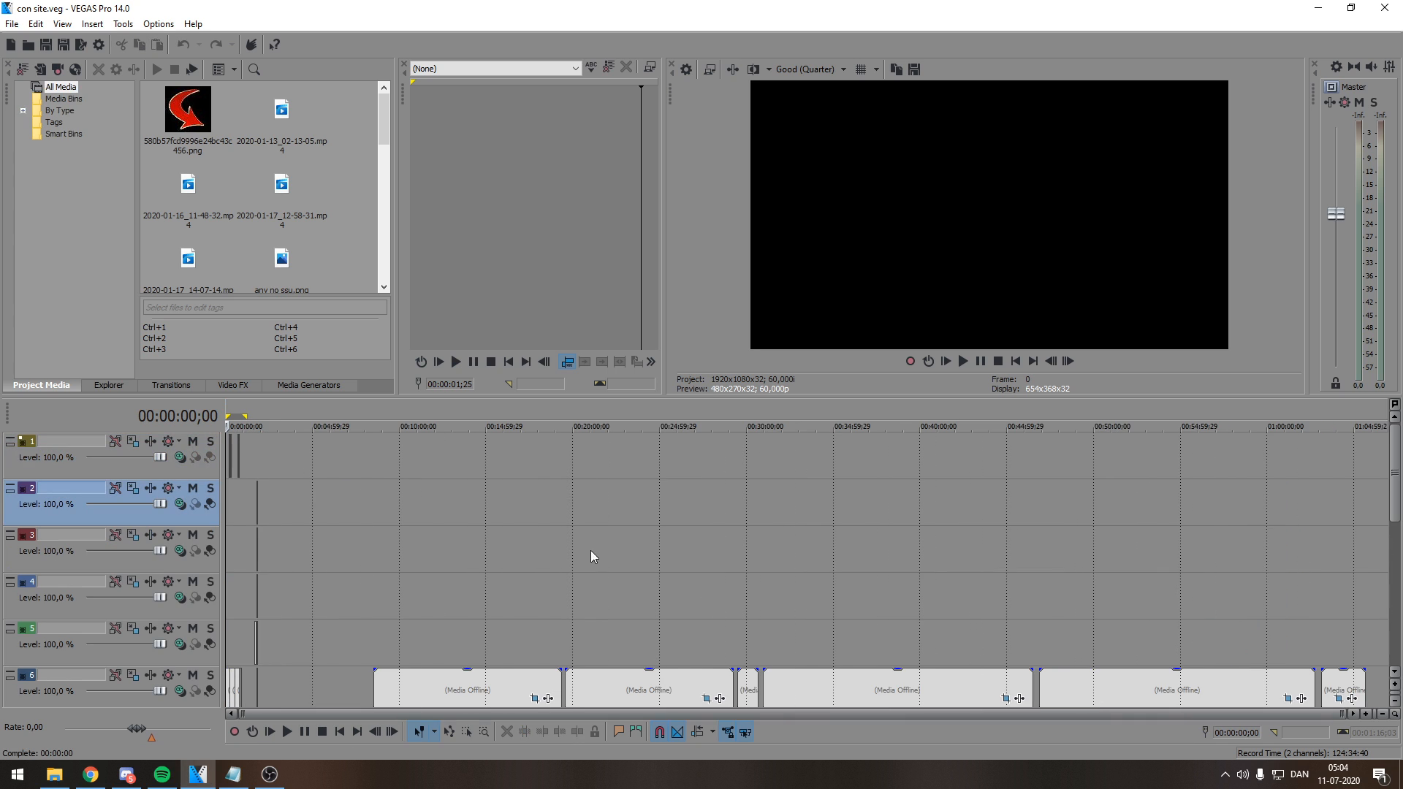
- Examine the opening section of con site.veg, including the offline video clips on tracks 6 and 7 and the audio pieces on tracks 9 and 10
scroll(409, 546, down, 3)
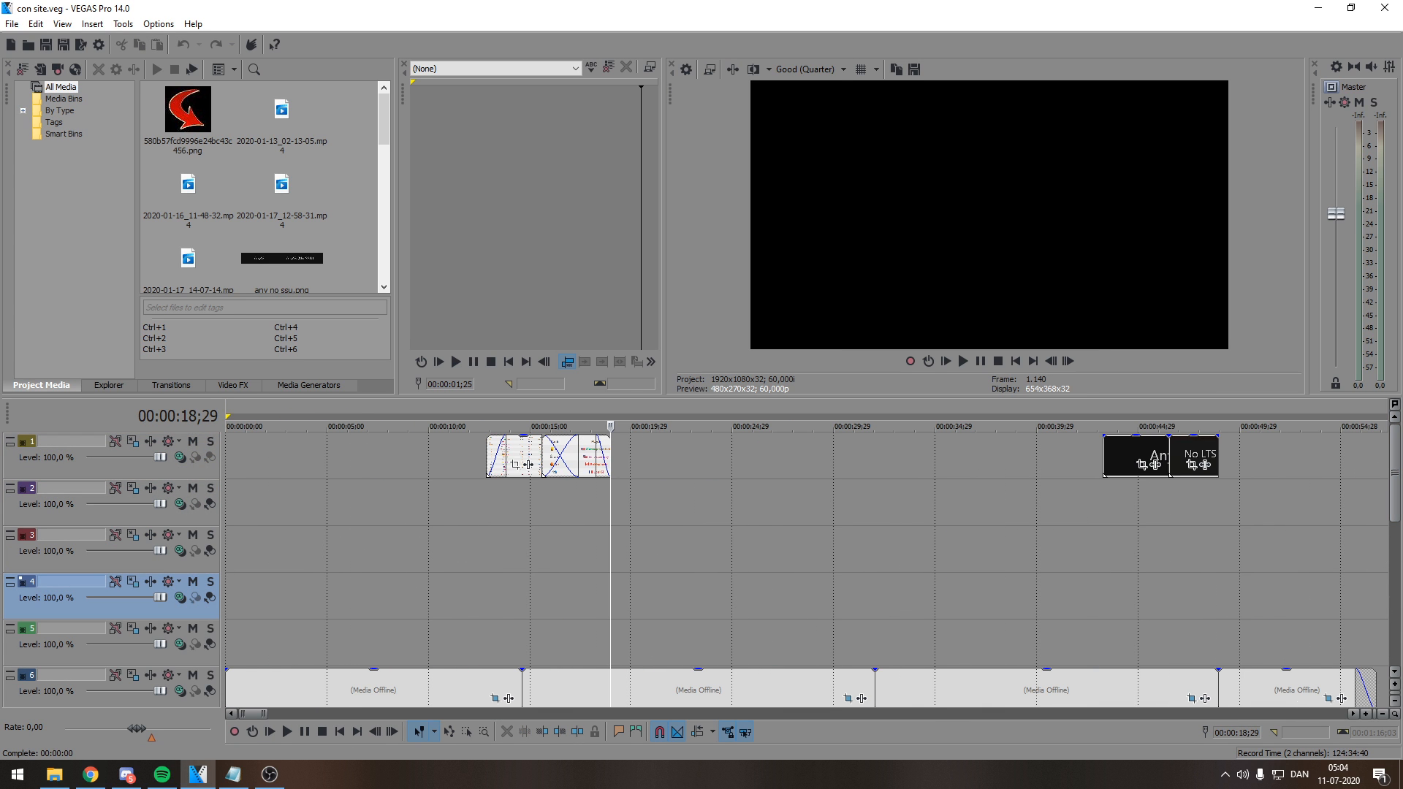
drag(1392, 505, 1369, 595)
scroll(368, 566, down, 4)
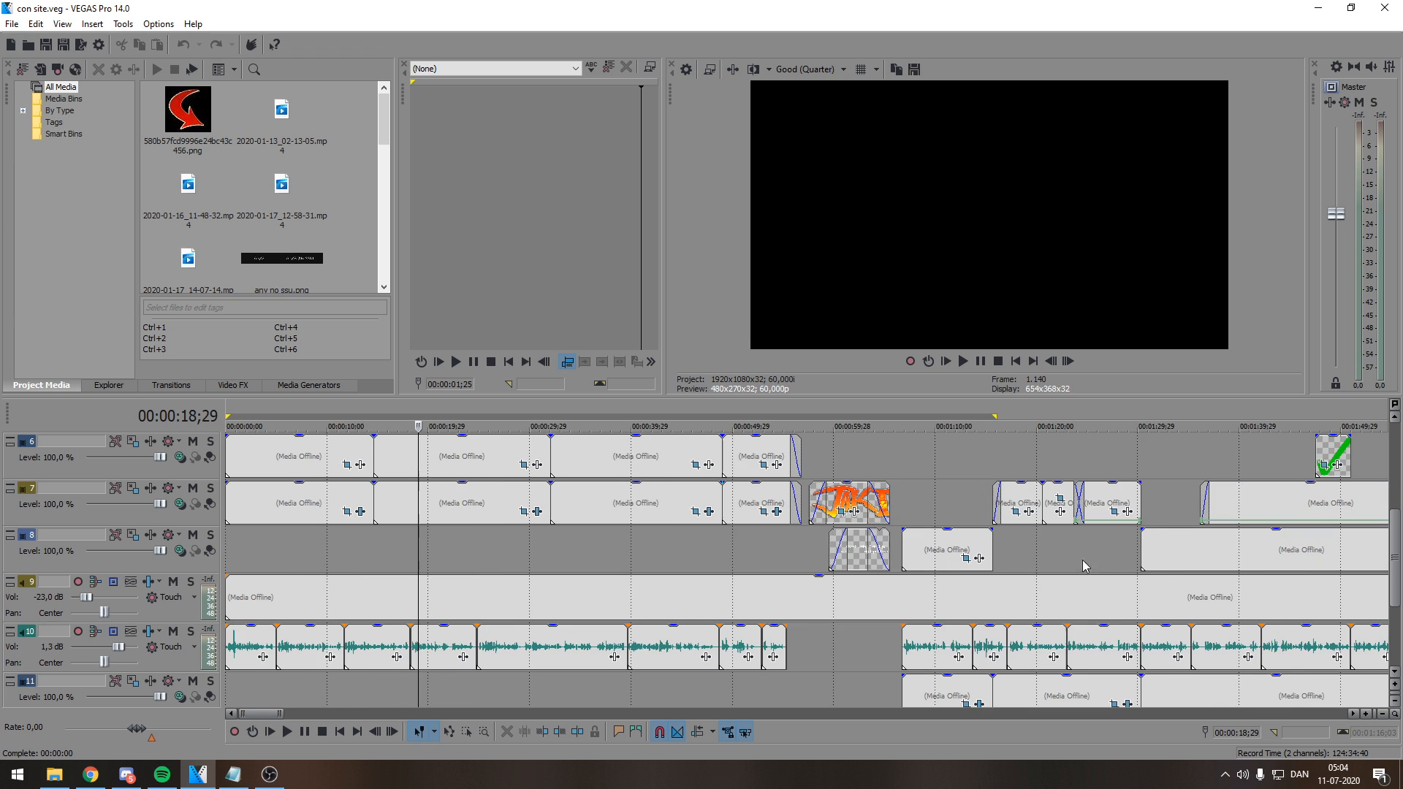
scroll(375, 661, up, 4)
click(374, 647)
click(693, 646)
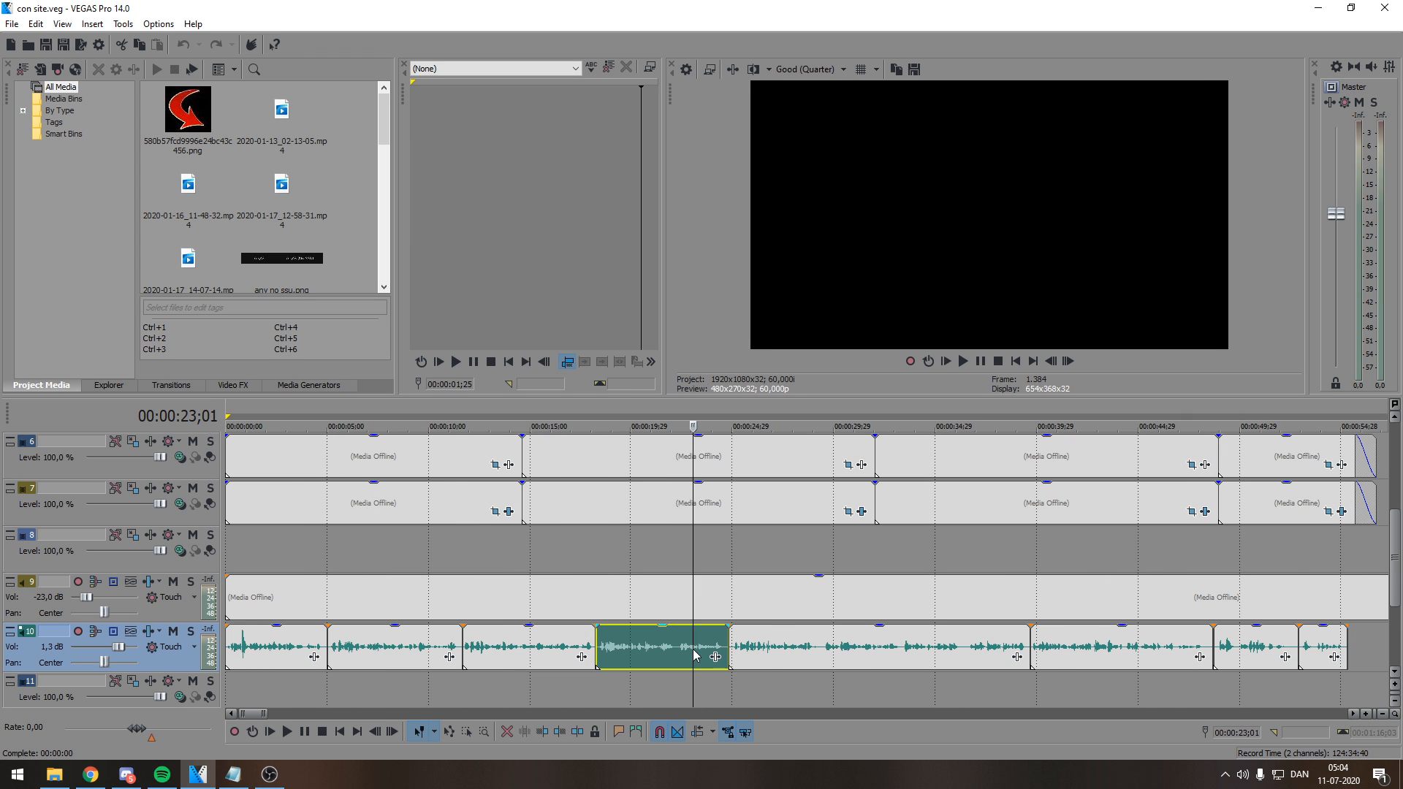
click(610, 597)
scroll(1142, 532, up, 2)
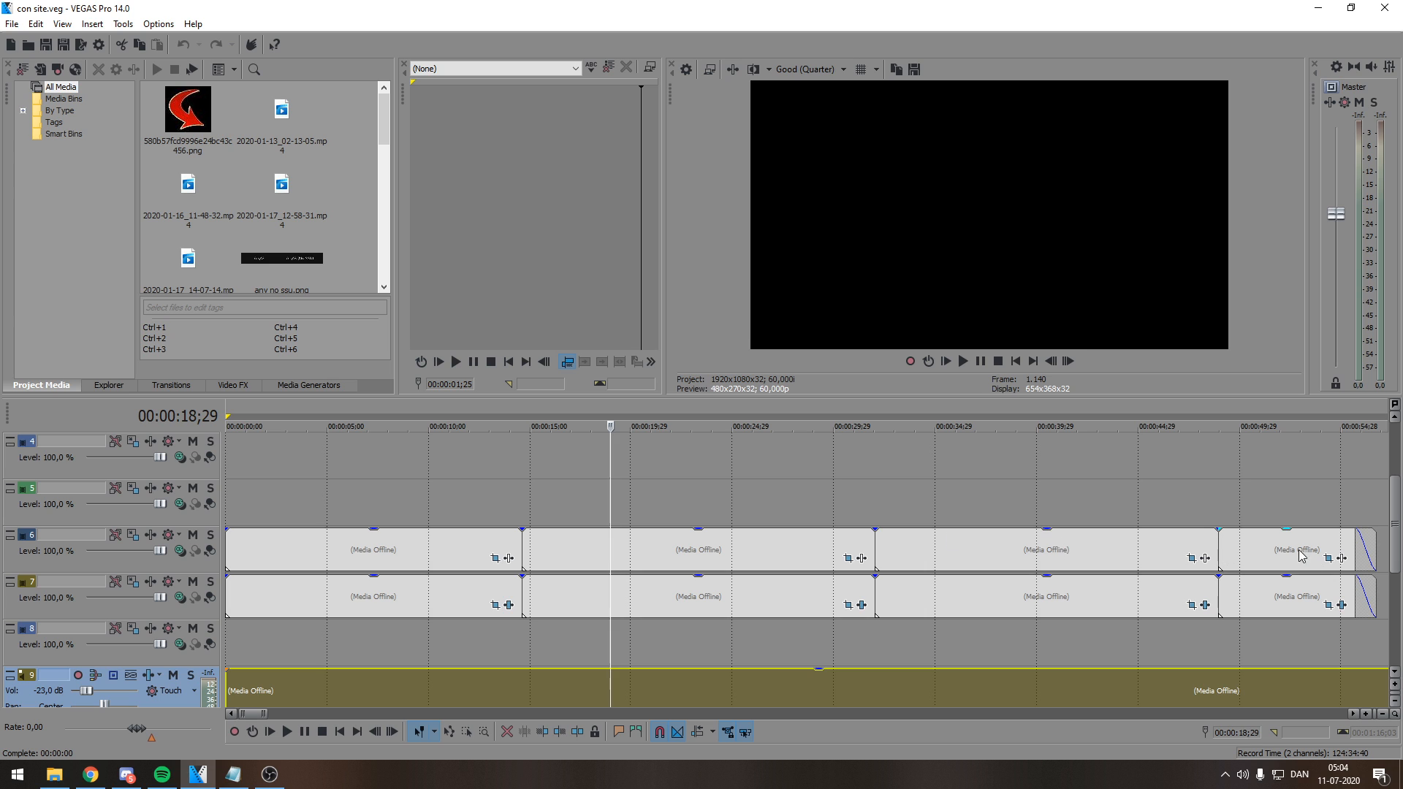
scroll(1393, 531, up, 3)
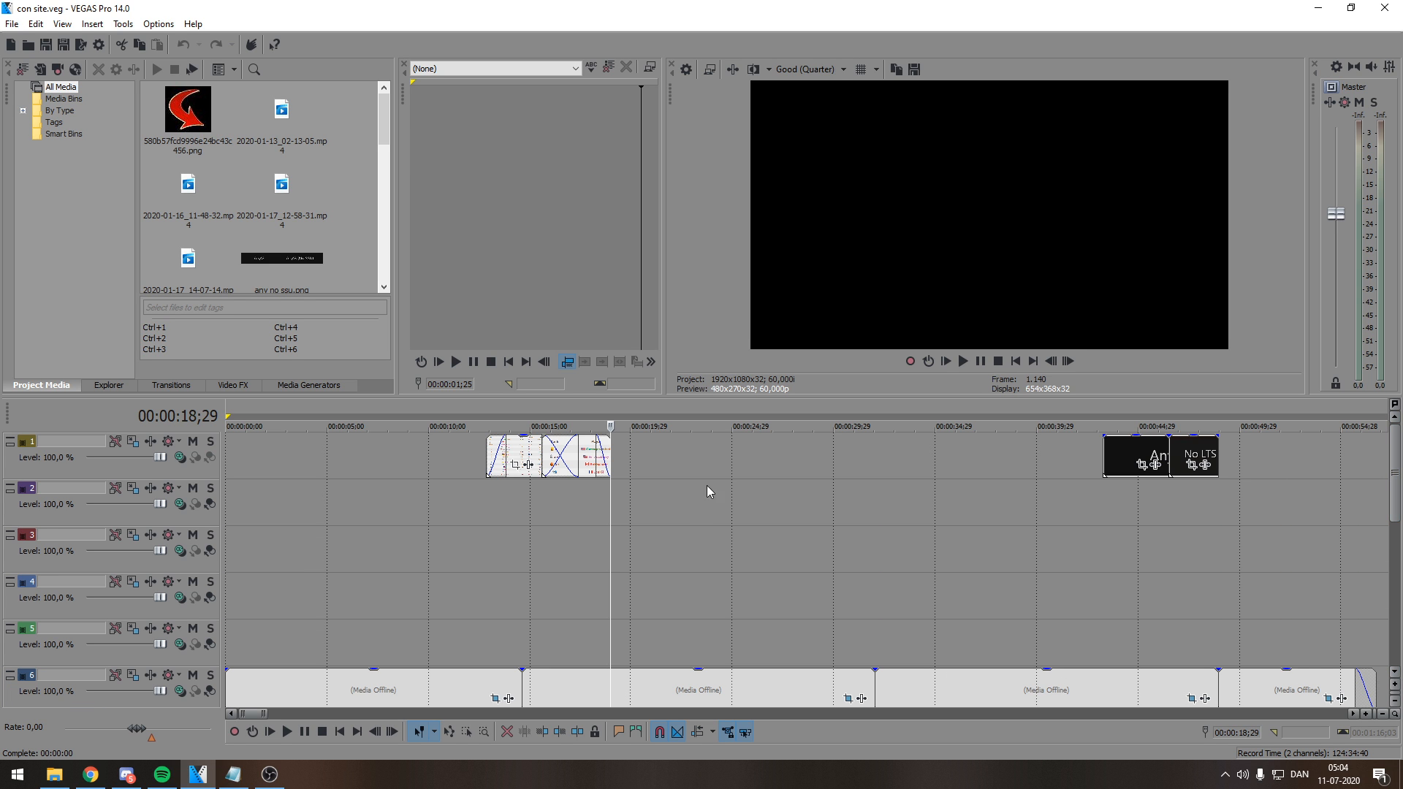
- Preview the track 1 images: the leaderboard crossfade at 00:00:16;04 and the text image at 00:00:47;19
click(526, 505)
scroll(526, 506, up, 3)
scroll(719, 523, up, 2)
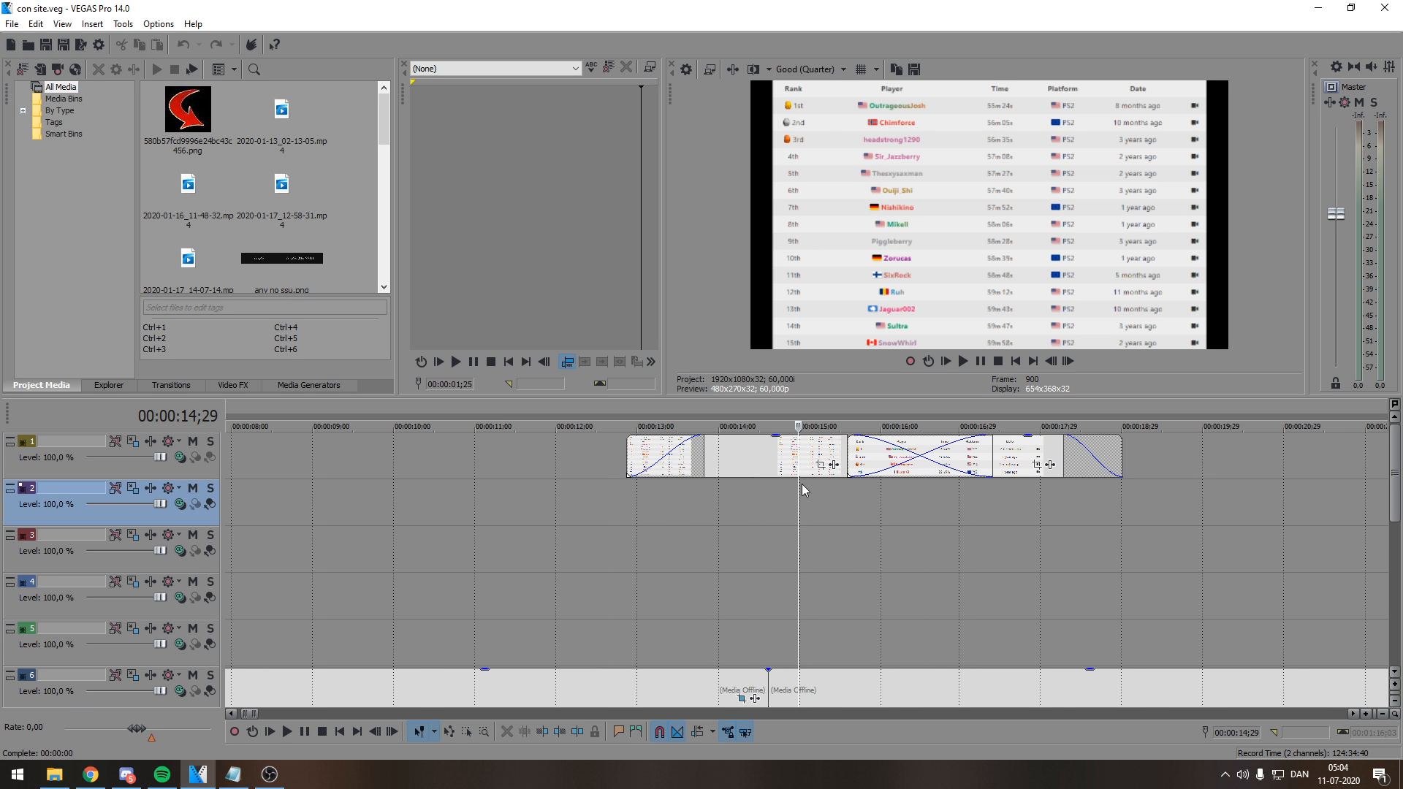
click(1006, 502)
click(956, 502)
click(892, 502)
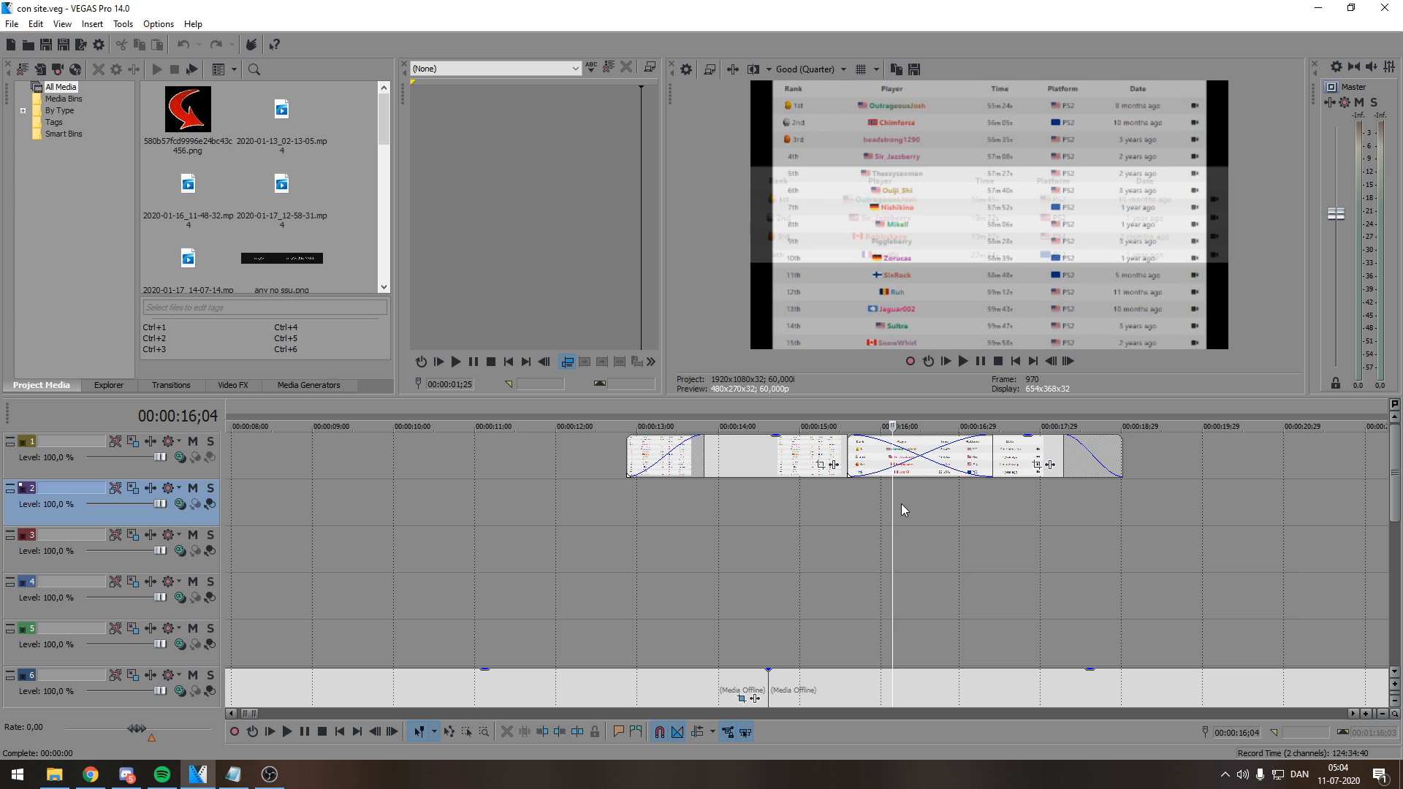
scroll(1160, 554, down, 4)
scroll(1161, 559, down, 2)
click(838, 504)
click(870, 505)
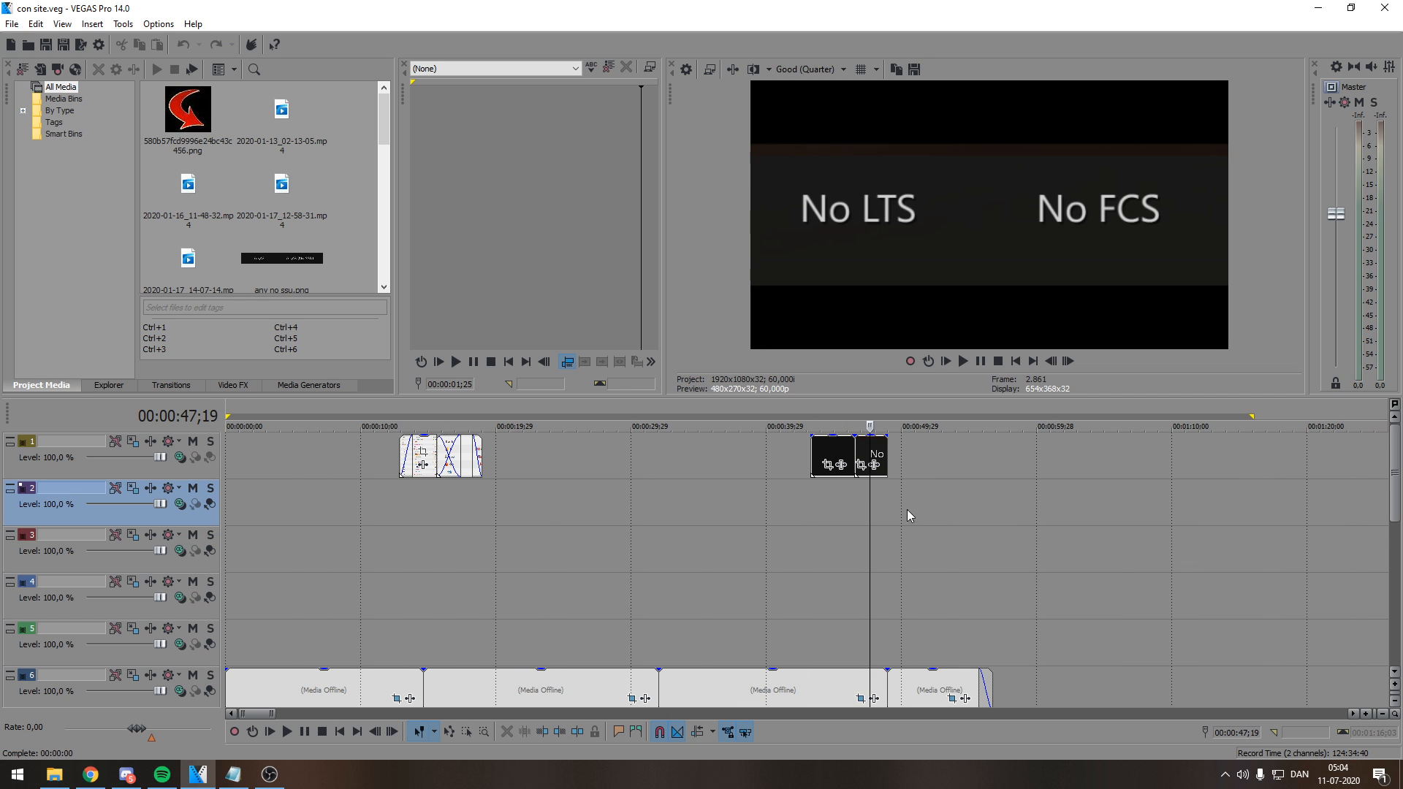
- Preview the Jak II title at 00:01:02;28, the stacked green check marks at 00:01:49;07 and the red arrow at 00:01:43;02
drag(1391, 496, 1391, 534)
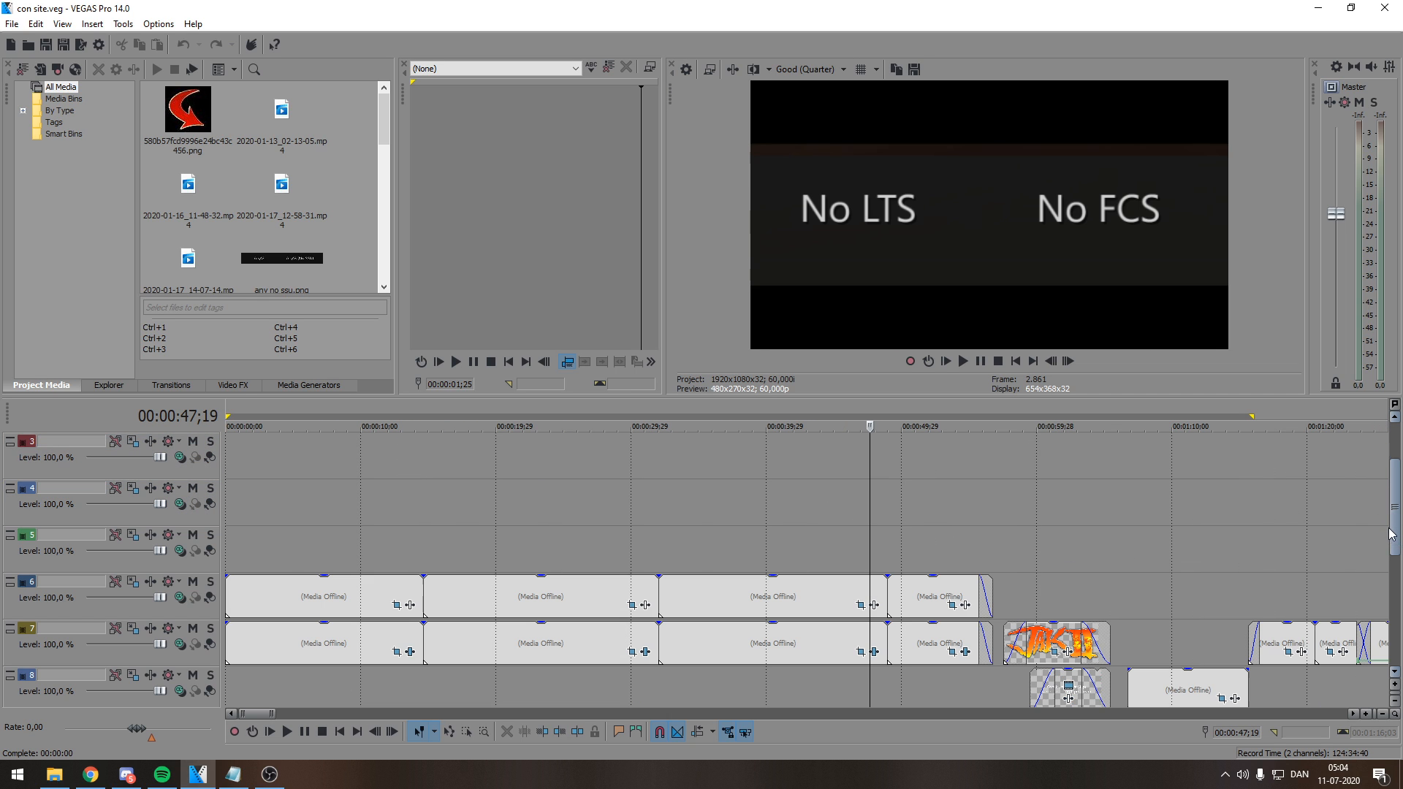
click(1092, 576)
scroll(1254, 580, up, 3)
scroll(1021, 542, down, 5)
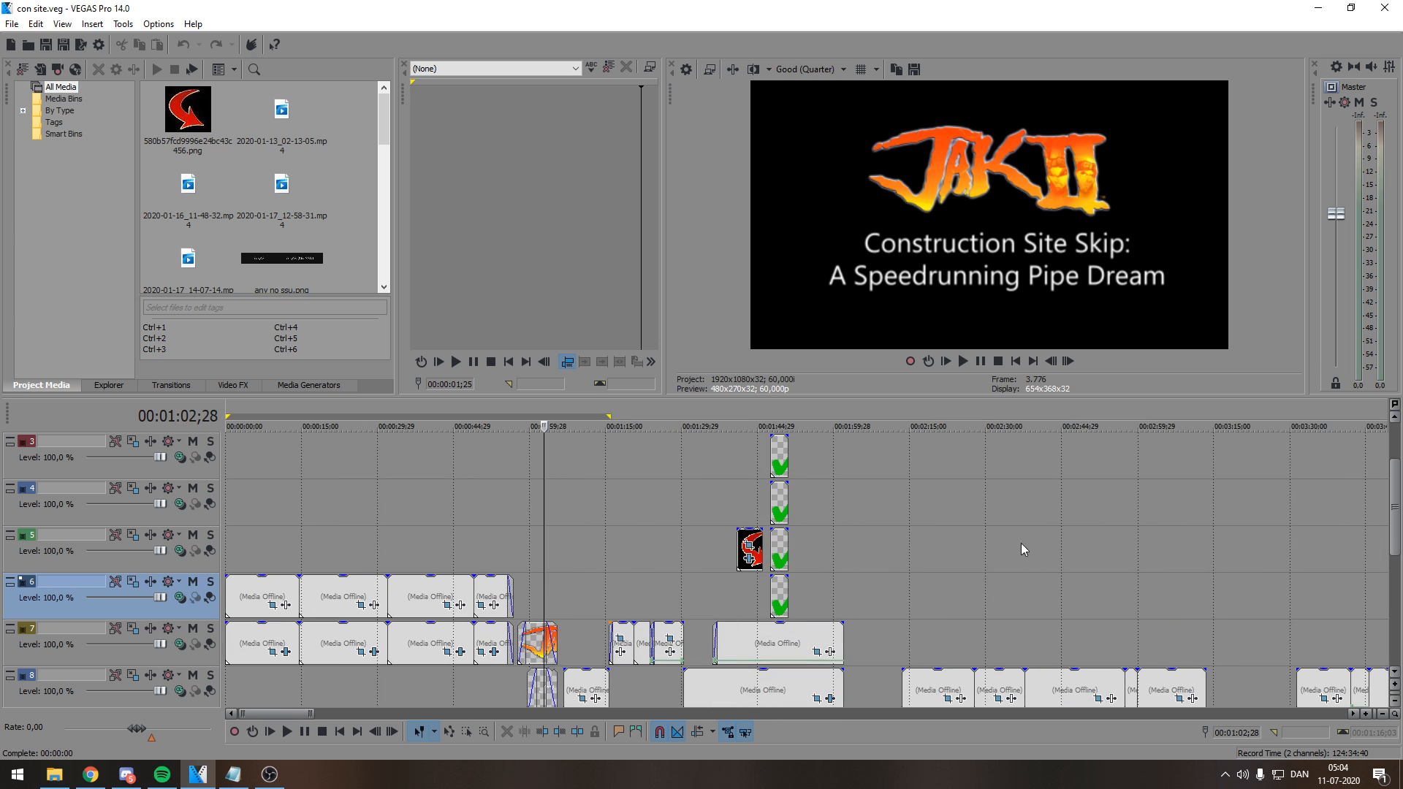
click(790, 610)
scroll(790, 614, up, 5)
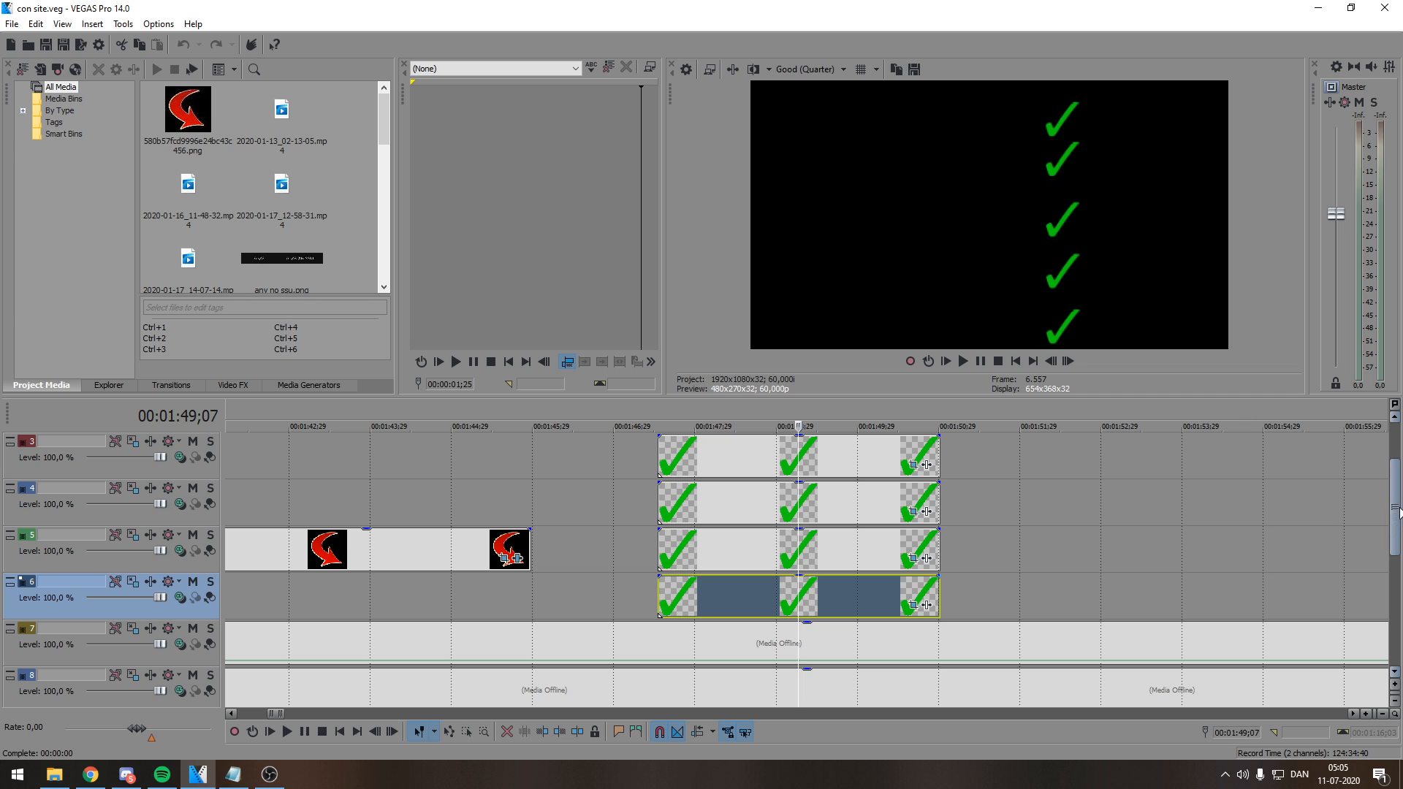
drag(1395, 509, 1395, 491)
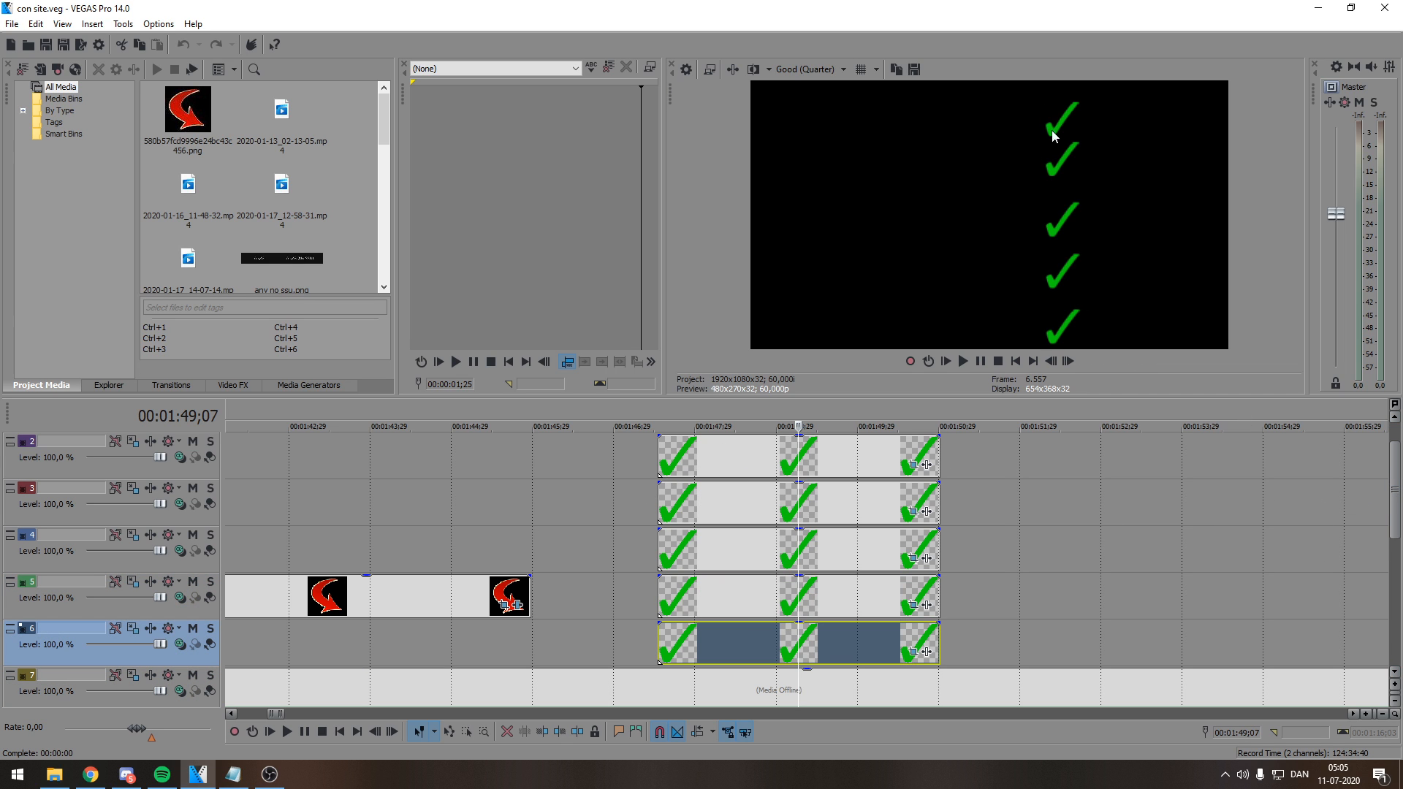
scroll(966, 557, down, 5)
click(715, 541)
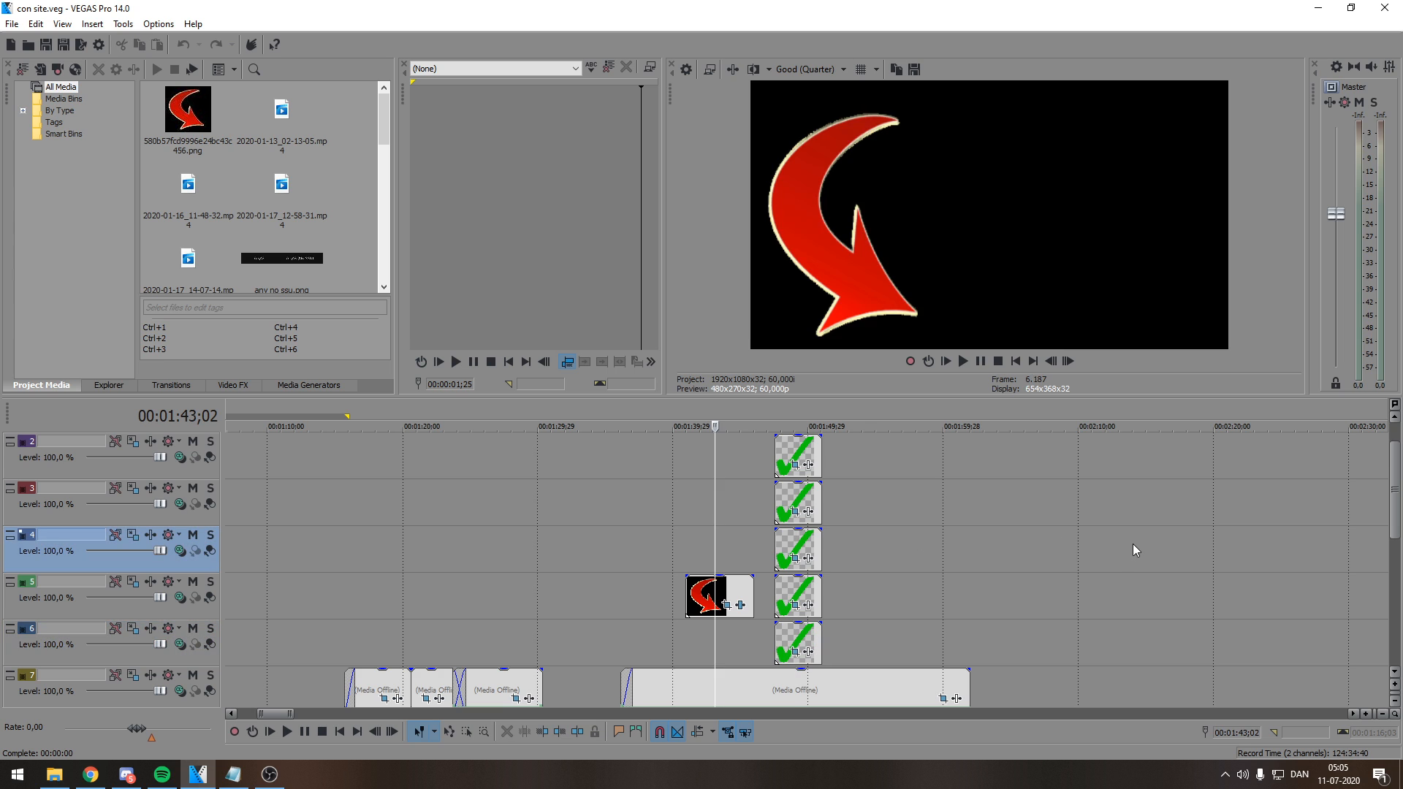
- Inspect the velocity envelope of the short track 7 clip around 00:04:04;25
drag(1394, 521, 1394, 556)
scroll(1198, 559, down, 4)
click(1053, 538)
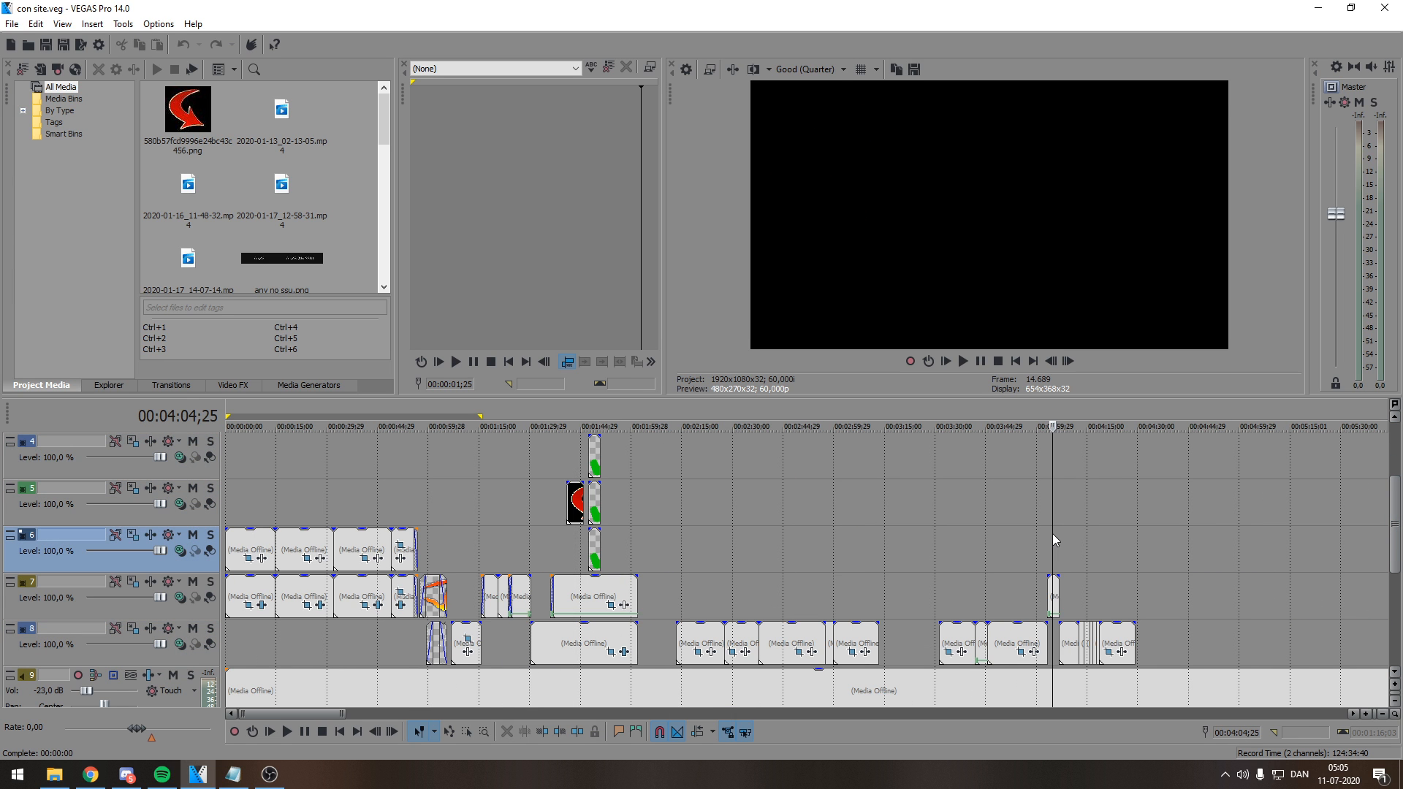
scroll(1052, 539, up, 5)
scroll(1028, 547, up, 2)
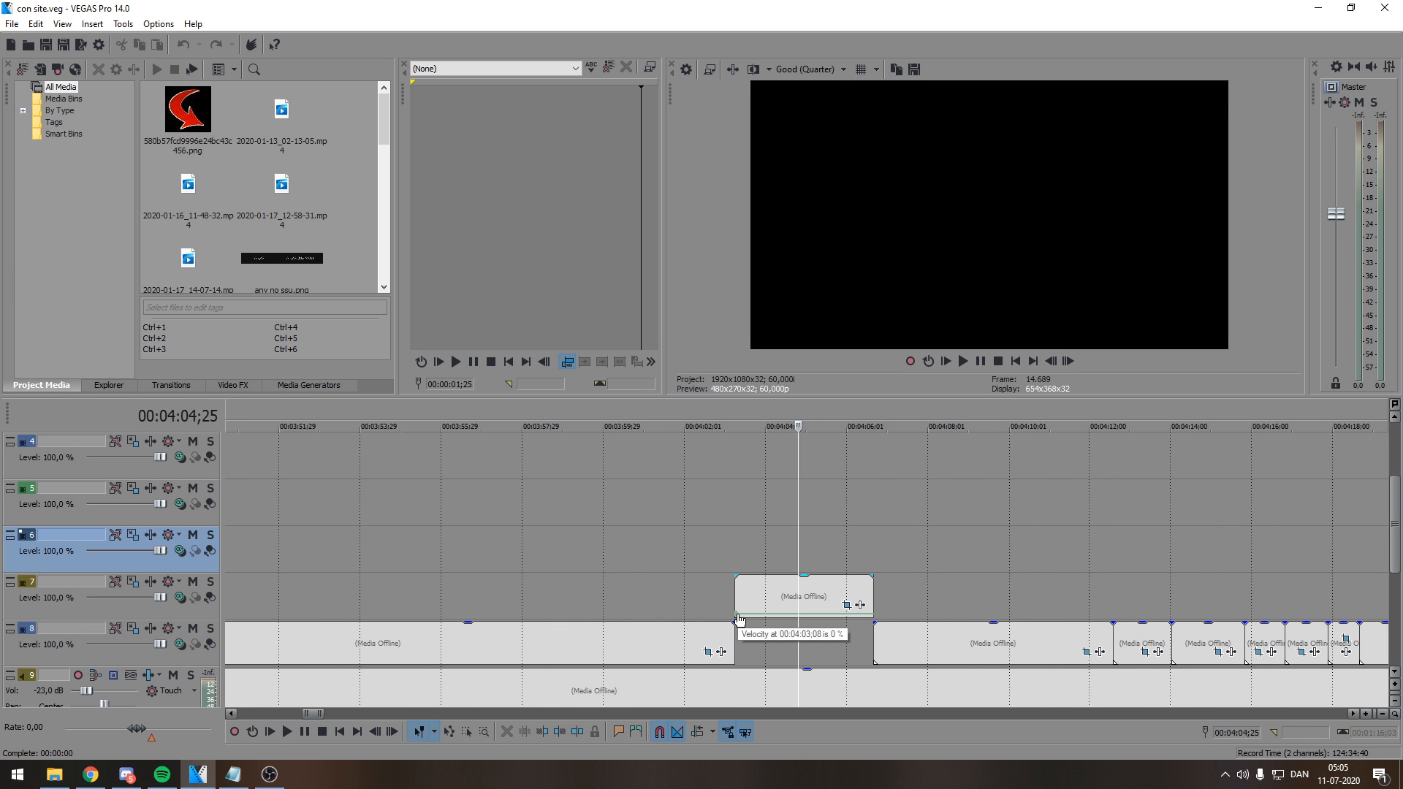
scroll(1086, 624, down, 8)
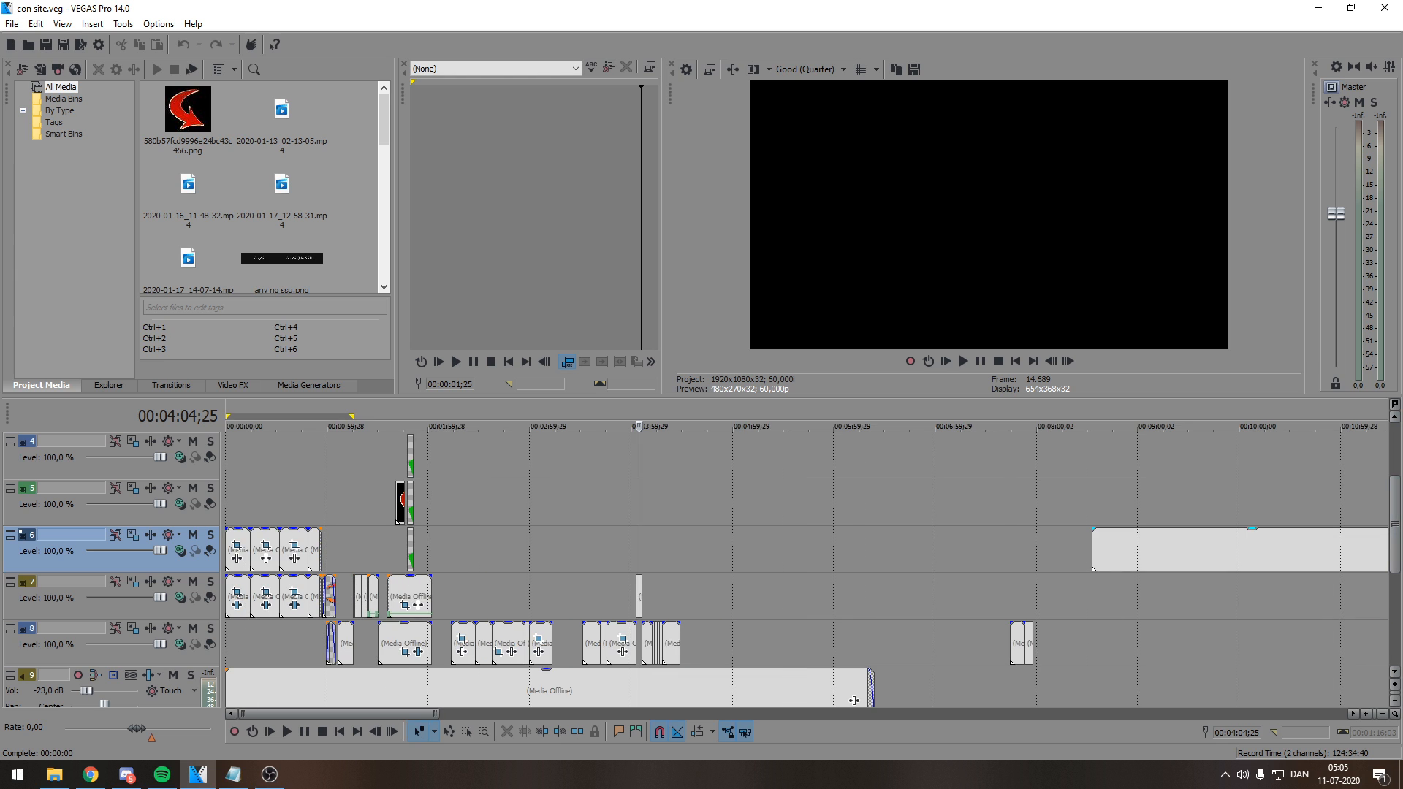
- Select the time range of the finished edit, from 00:00:00;00 to 00:06:20;06
drag(1392, 524, 1392, 591)
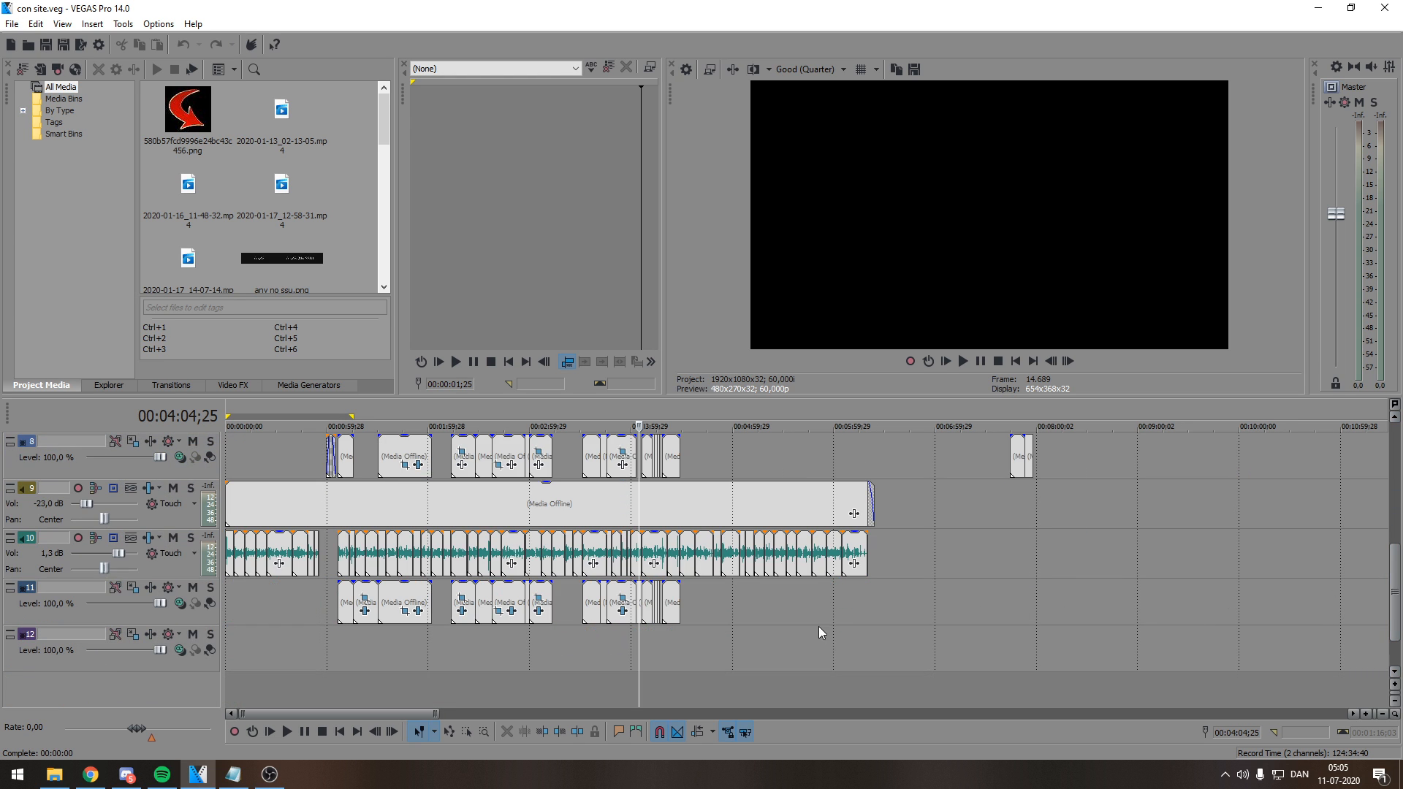
drag(862, 613, 225, 607)
scroll(606, 589, down, 5)
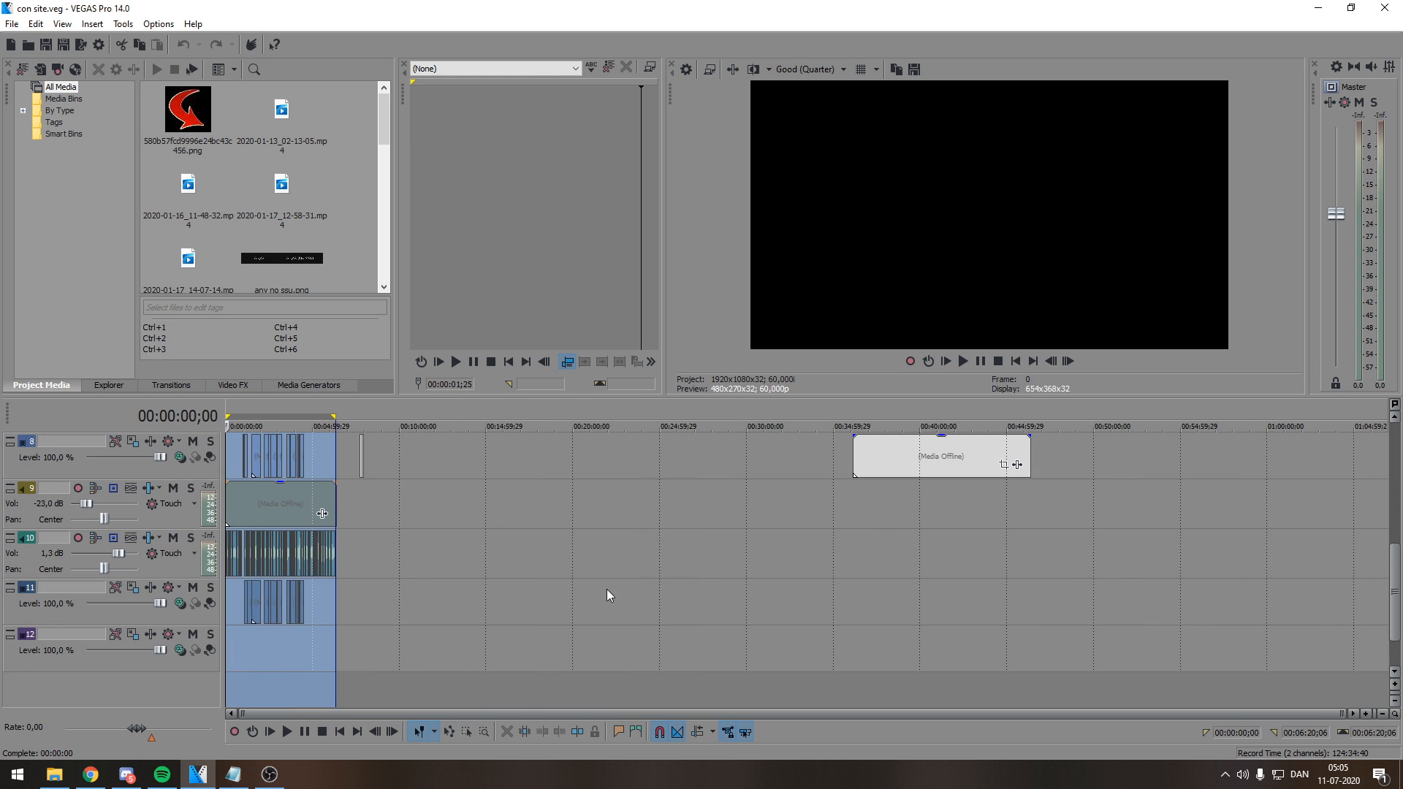
- Examine the leftover clips beyond the finished edit and the closing audio pieces around 00:05:55;27
click(813, 601)
drag(1392, 592, 1392, 541)
click(774, 537)
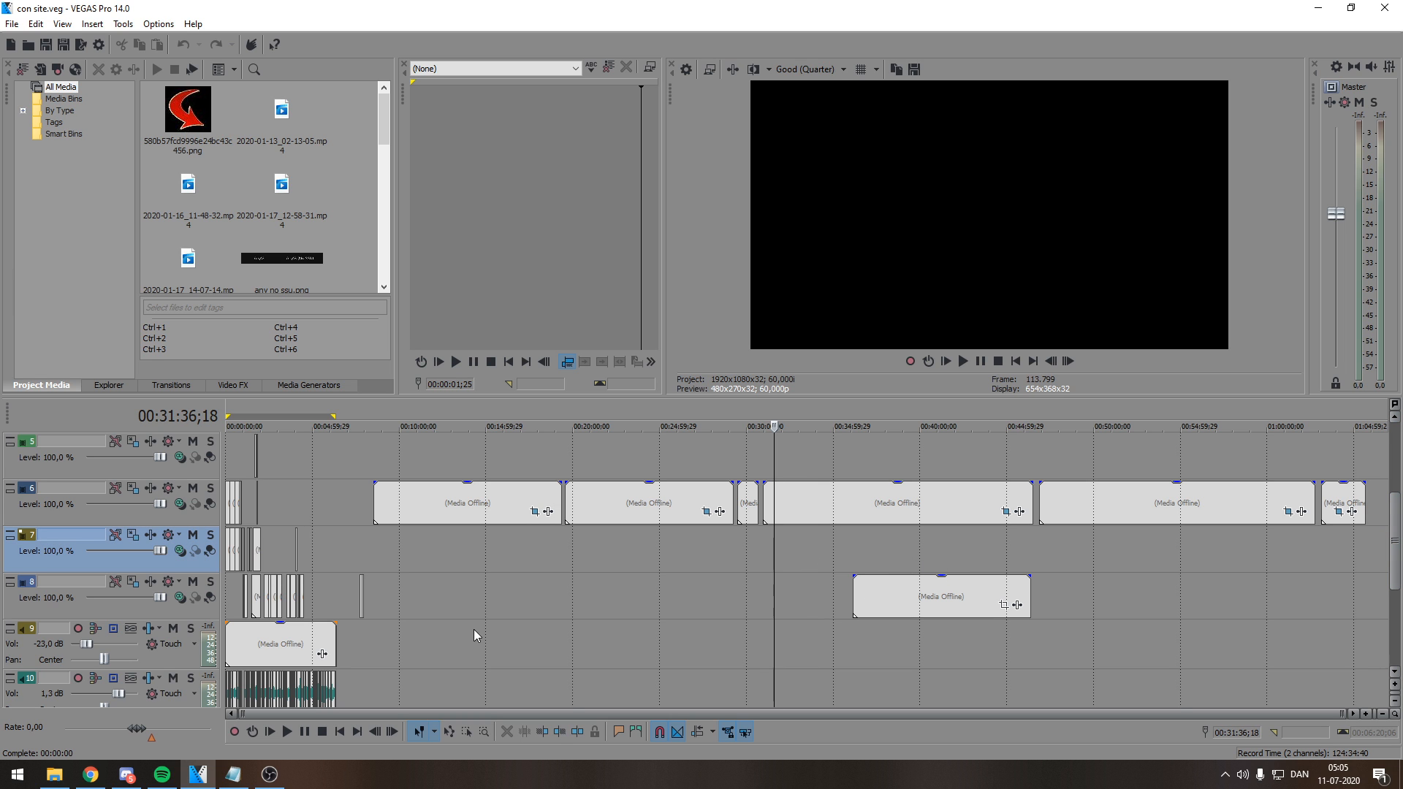
click(347, 561)
scroll(355, 560, up, 6)
click(610, 559)
scroll(549, 559, up, 3)
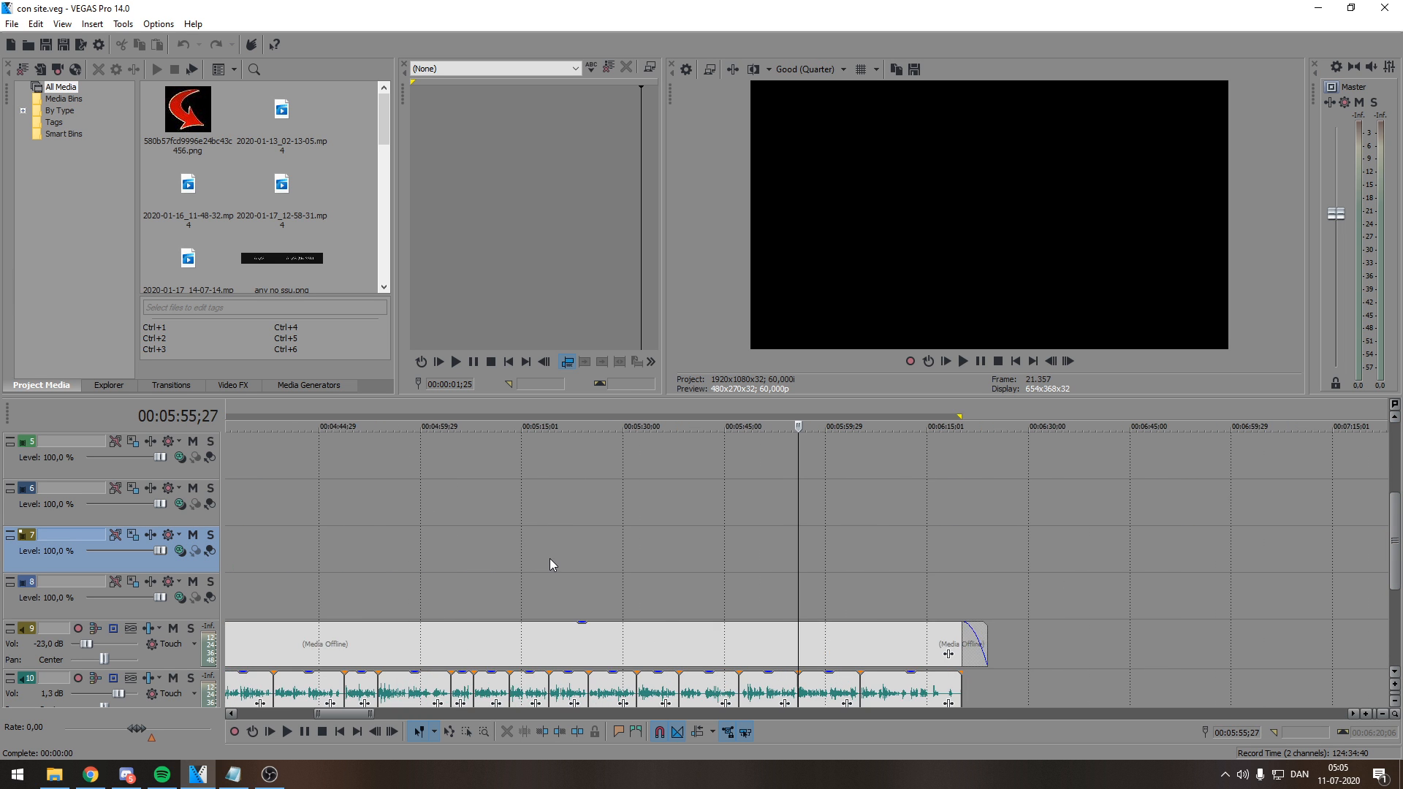
- Leave the con site.veg project and create a new empty project
scroll(550, 559, down, 4)
click(484, 526)
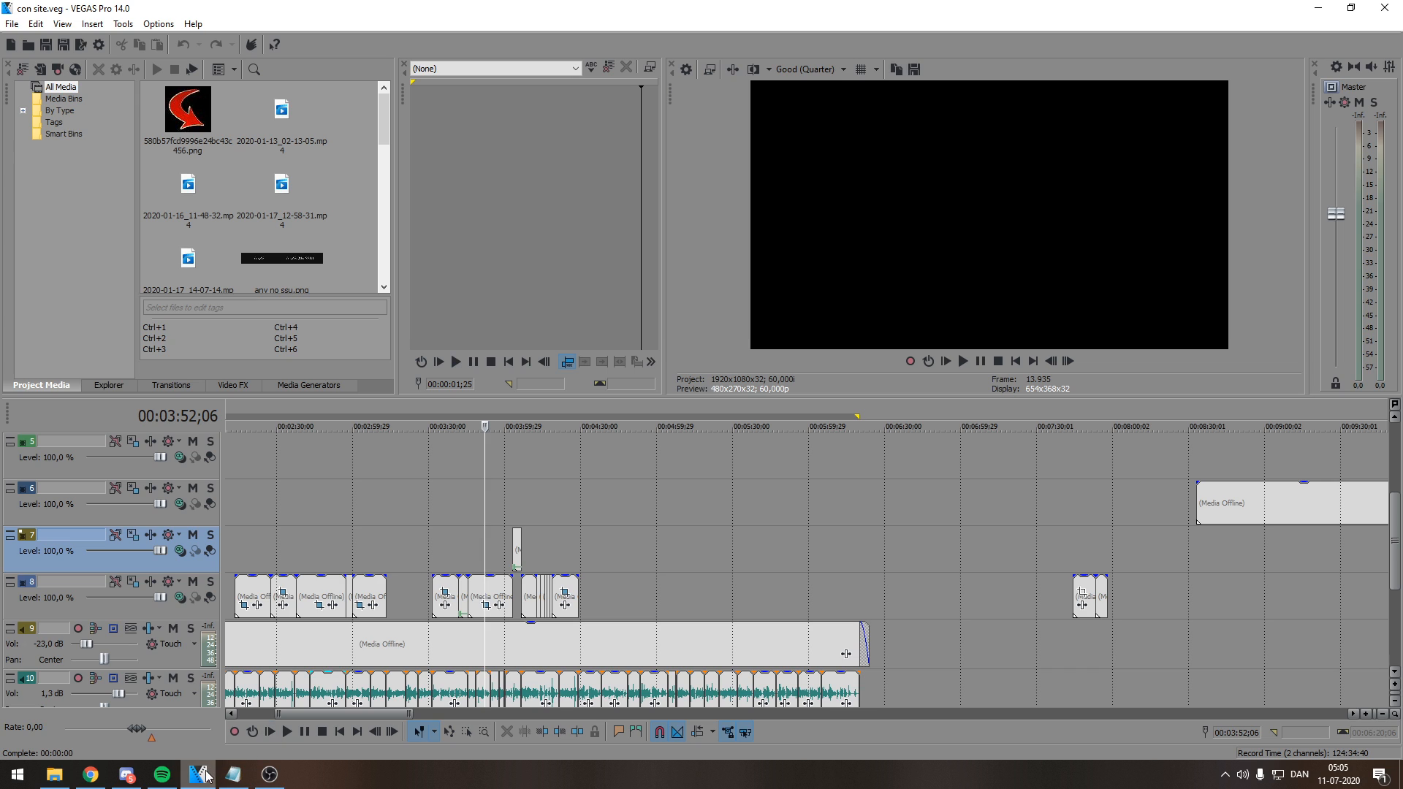
click(12, 24)
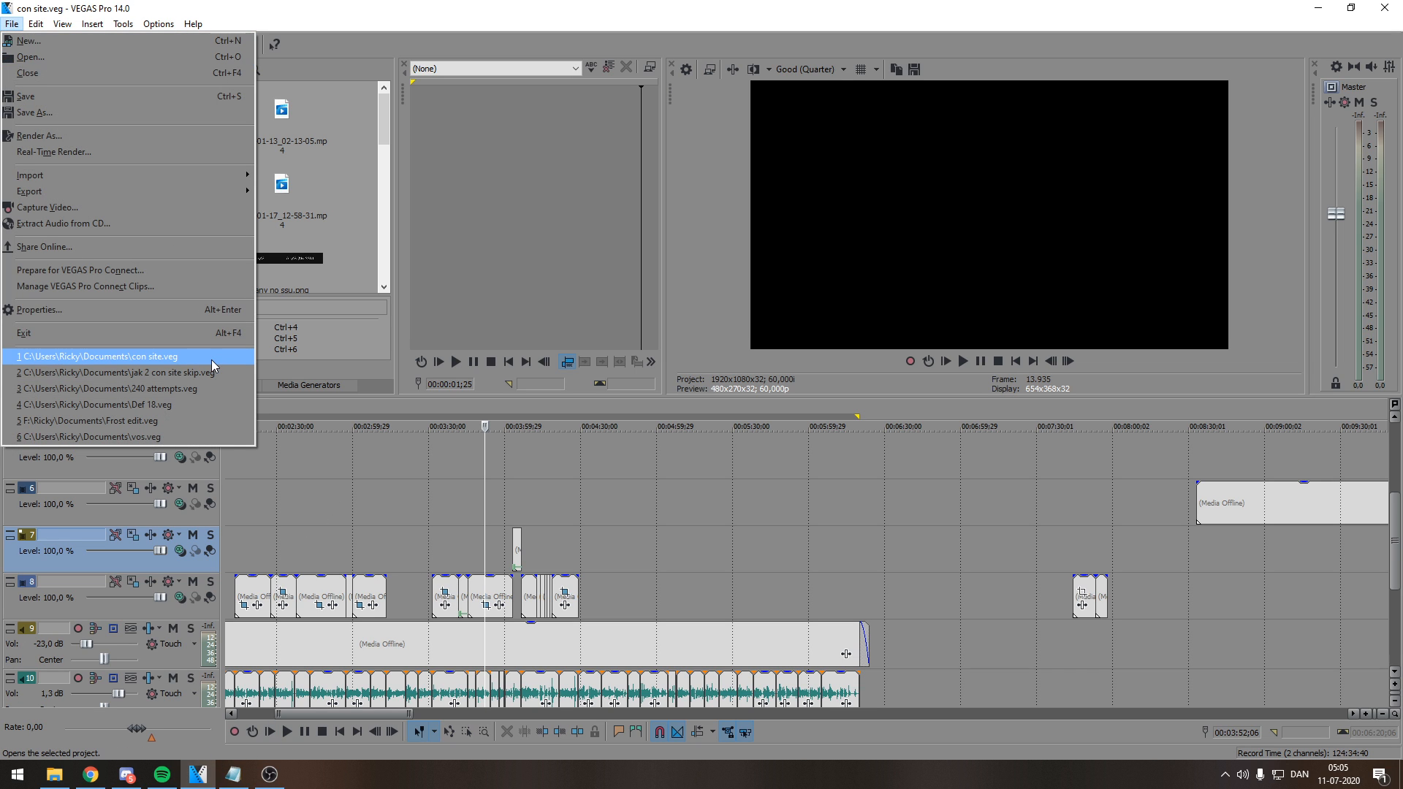
click(24, 44)
click(752, 541)
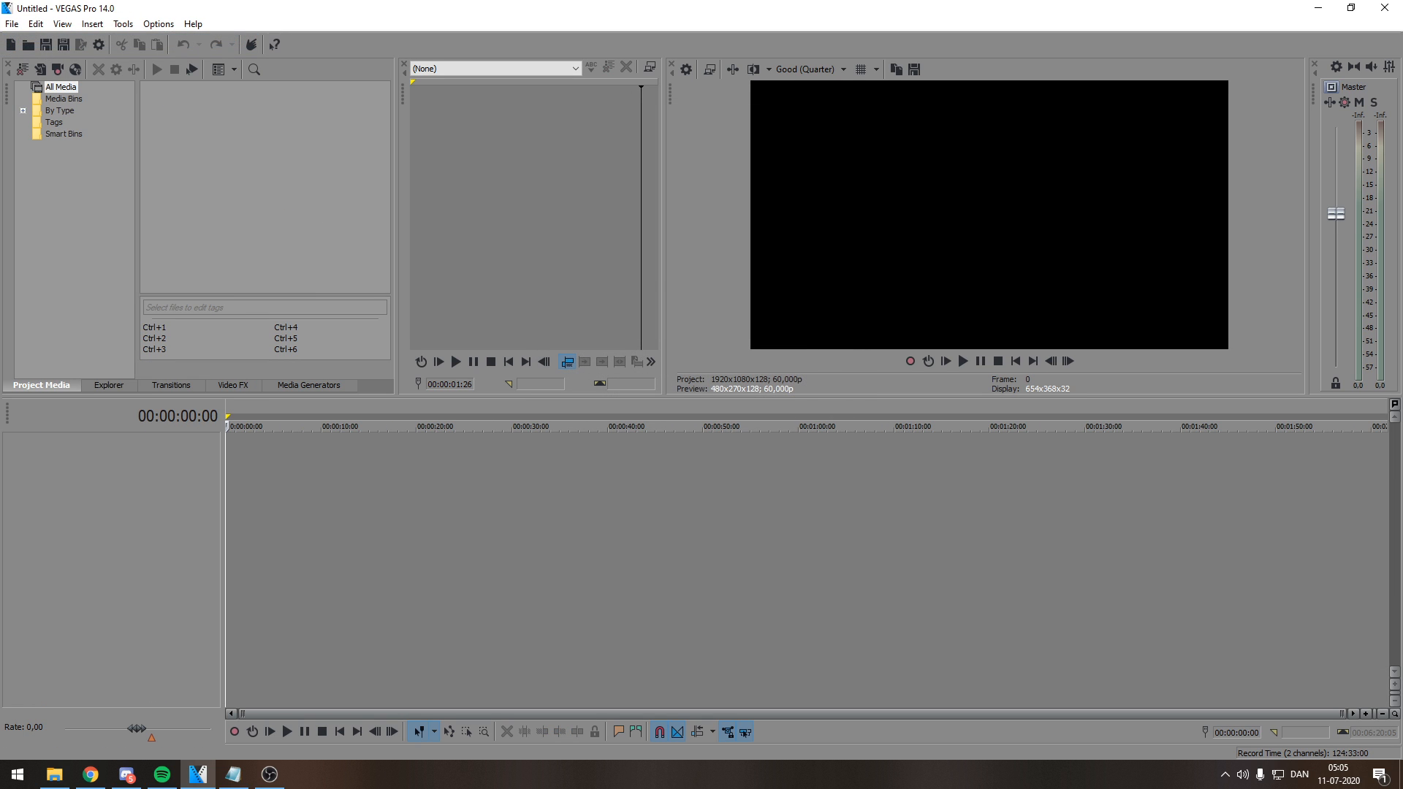
- Import WAR 25.mp4 onto the timeline at 00:00:00;00, keeping the current project video settings
key(alt+Tab)
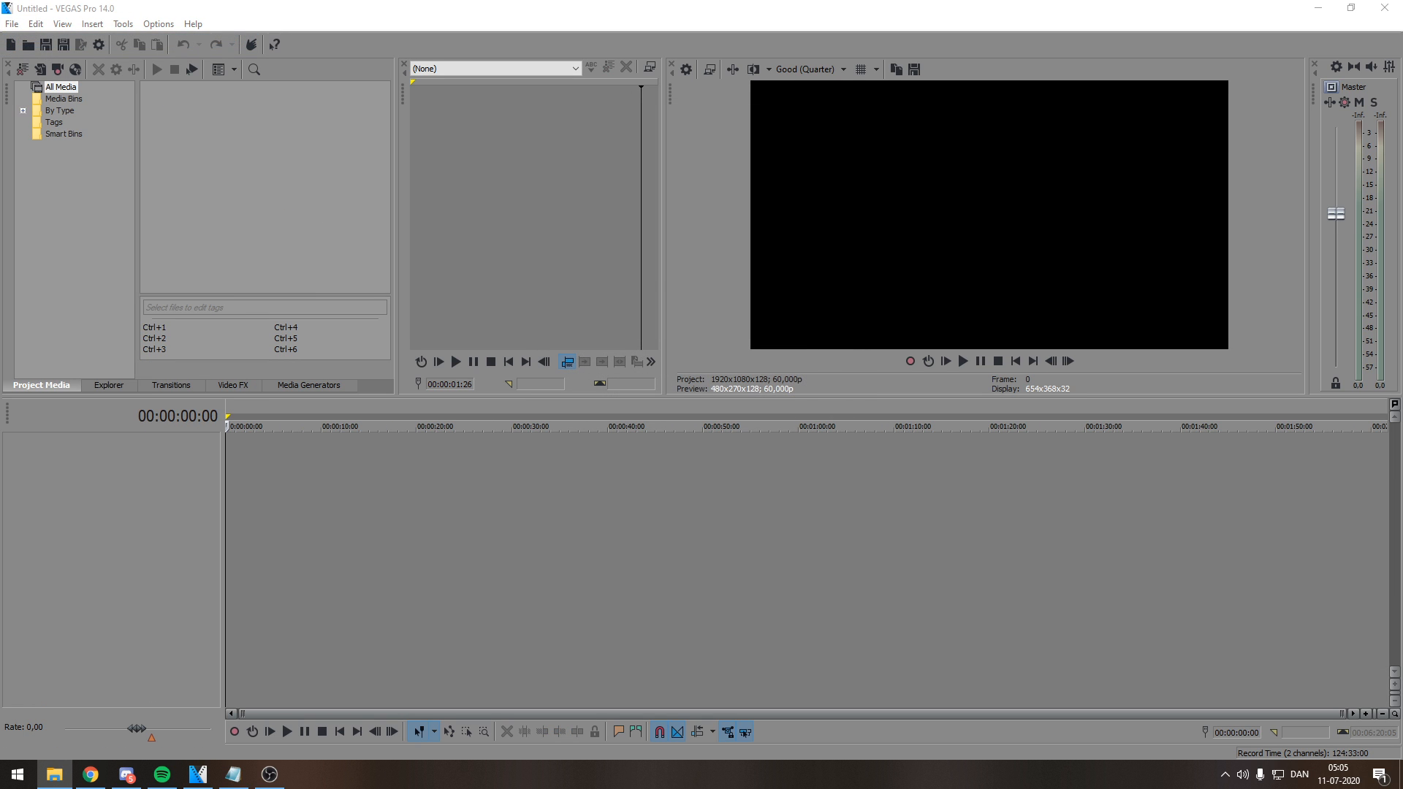
drag(789, 486, 194, 513)
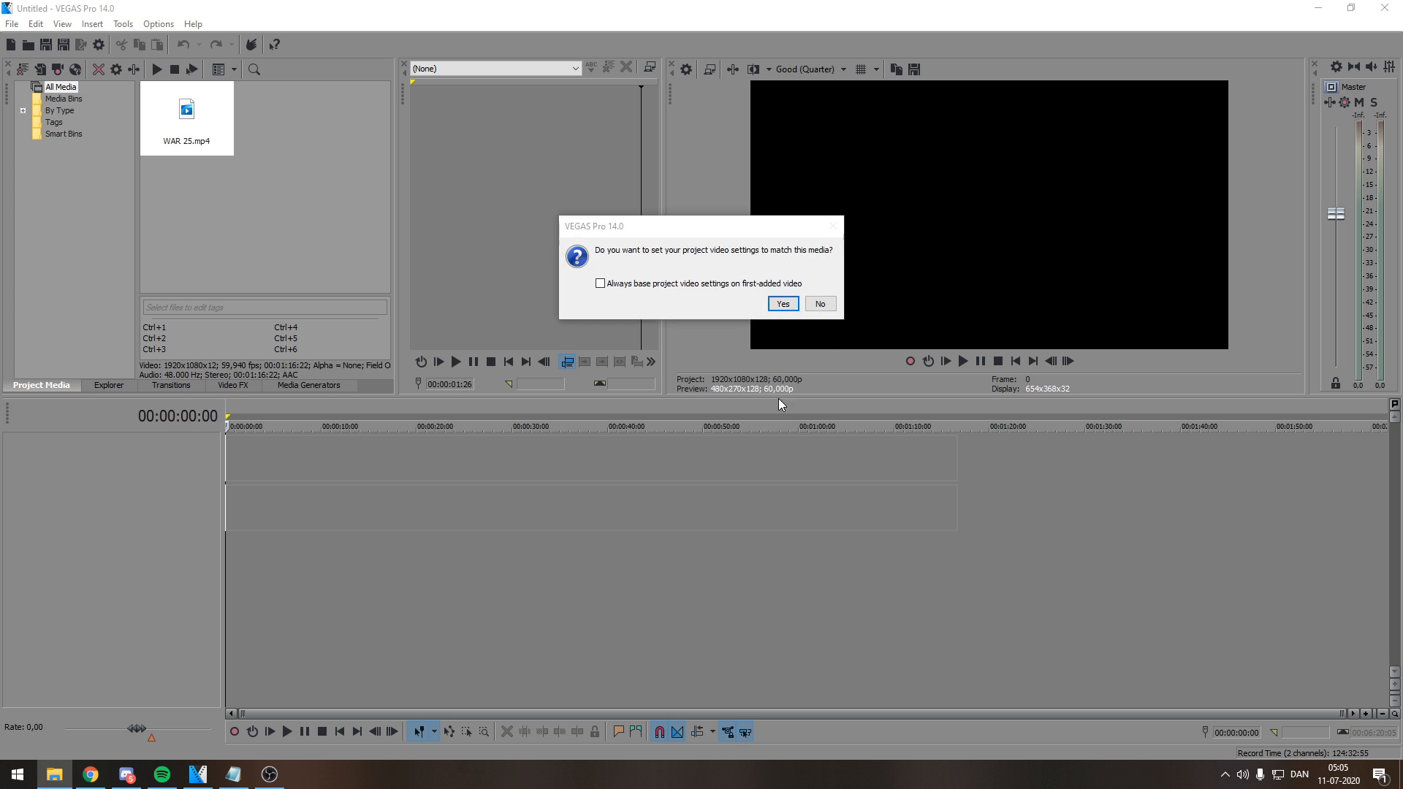
click(817, 304)
right_click(815, 456)
click(758, 470)
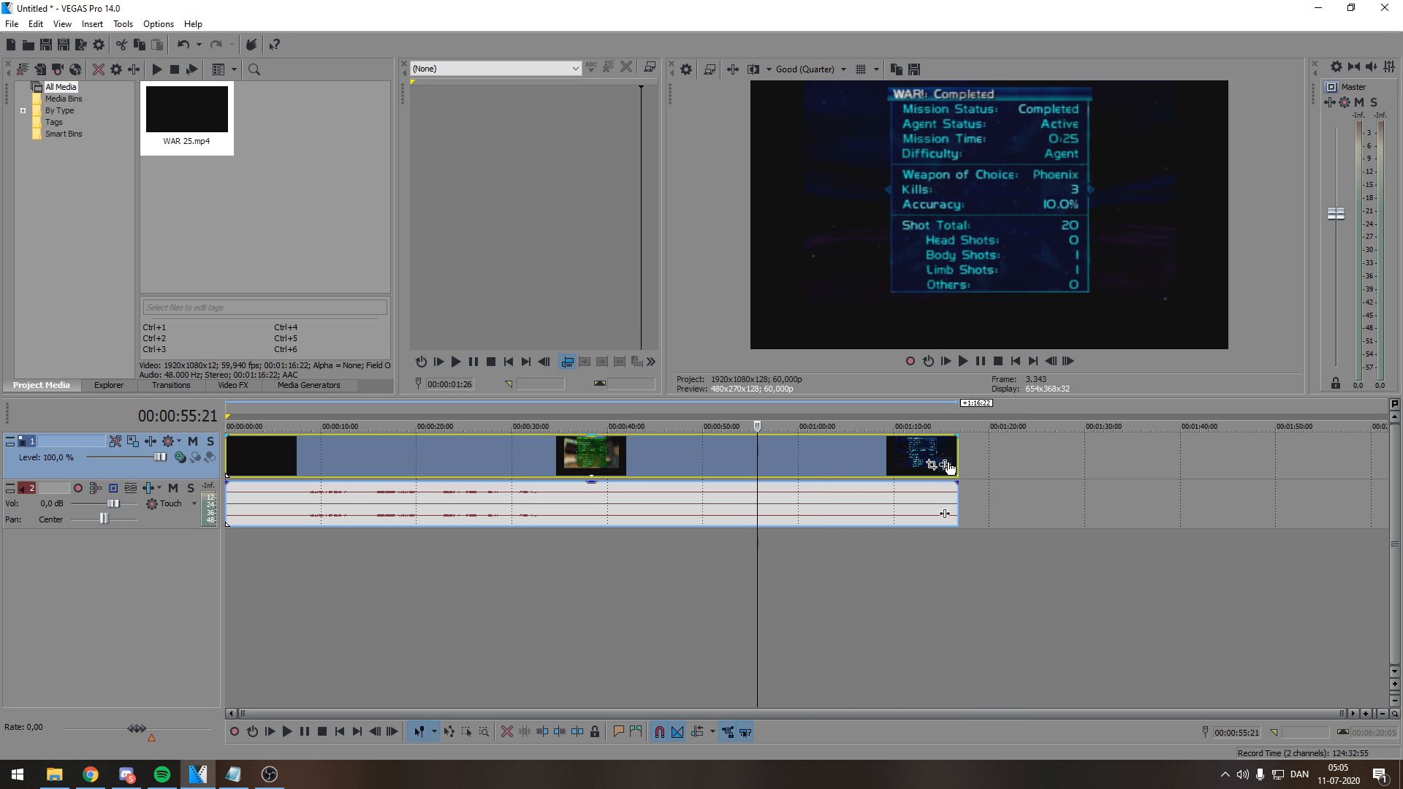
- Apply the VEGAS Gaussian Blur effect with default values to the WAR 25 video event
click(424, 465)
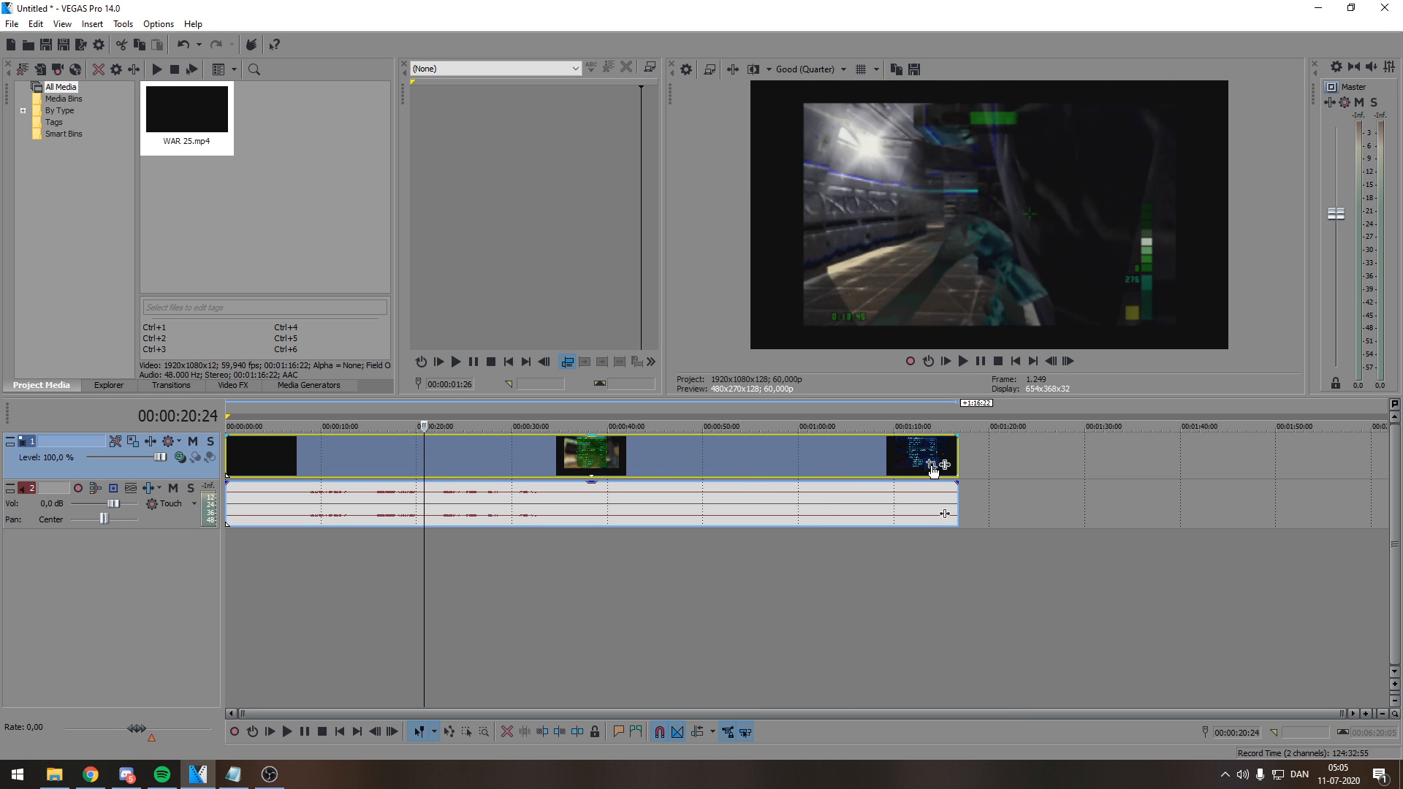
click(945, 466)
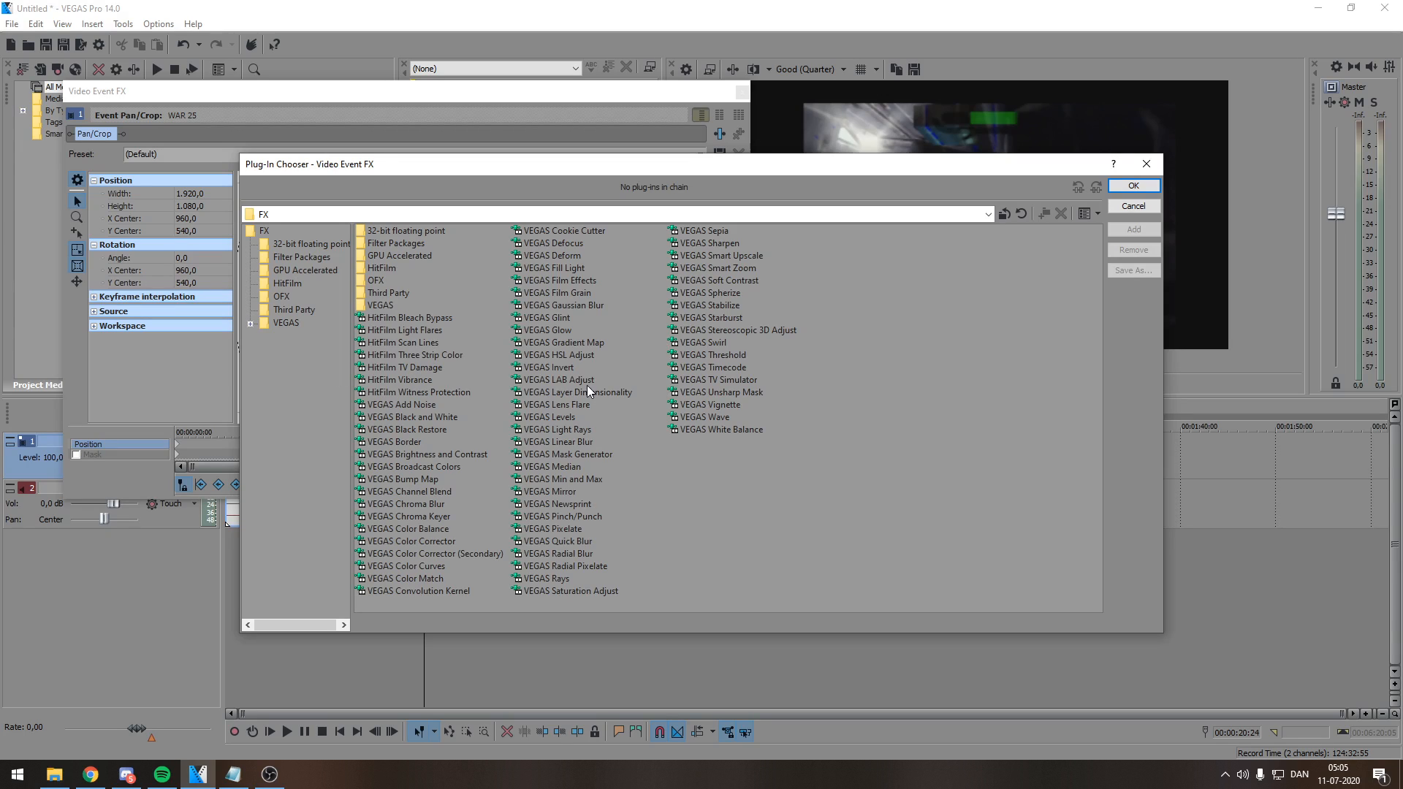
double_click(563, 305)
click(1133, 186)
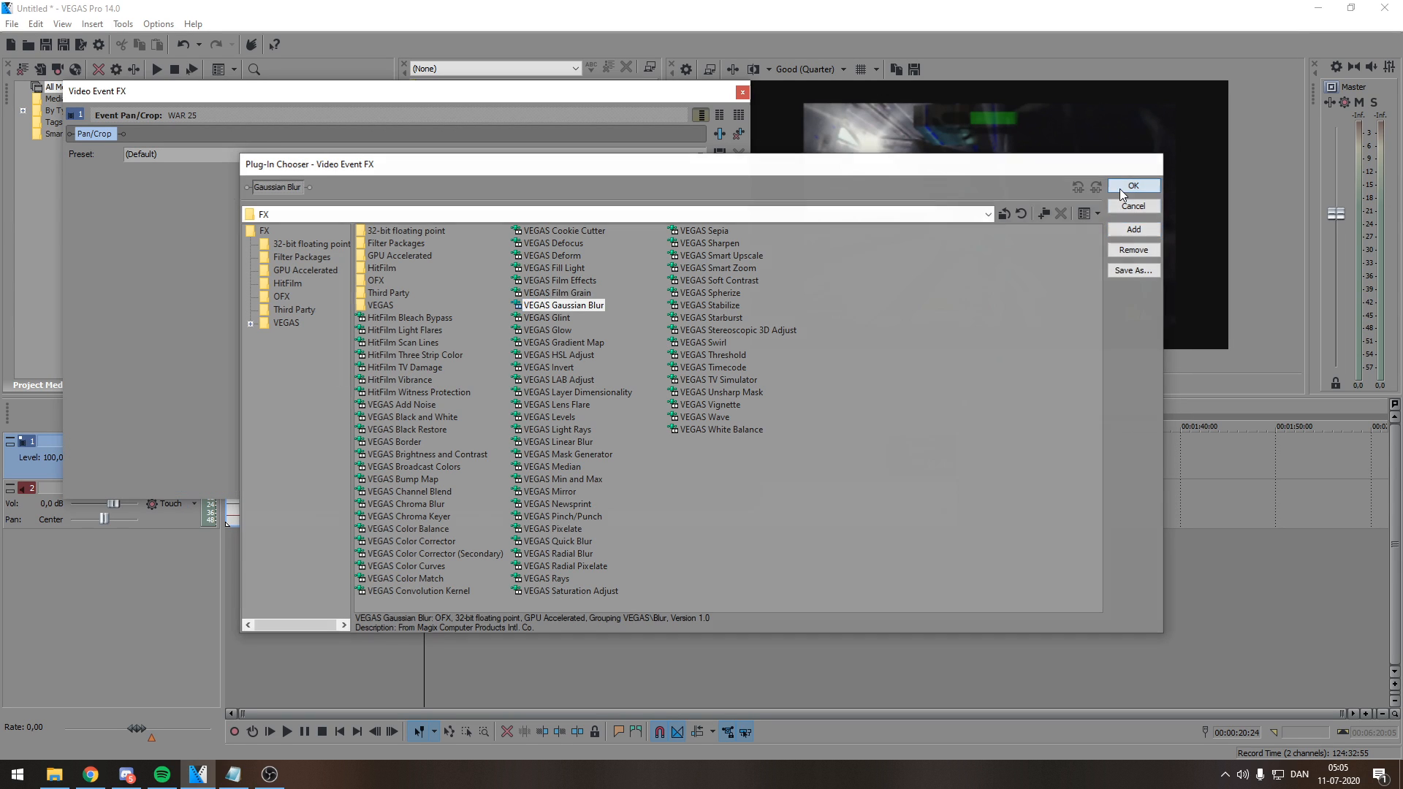
click(741, 92)
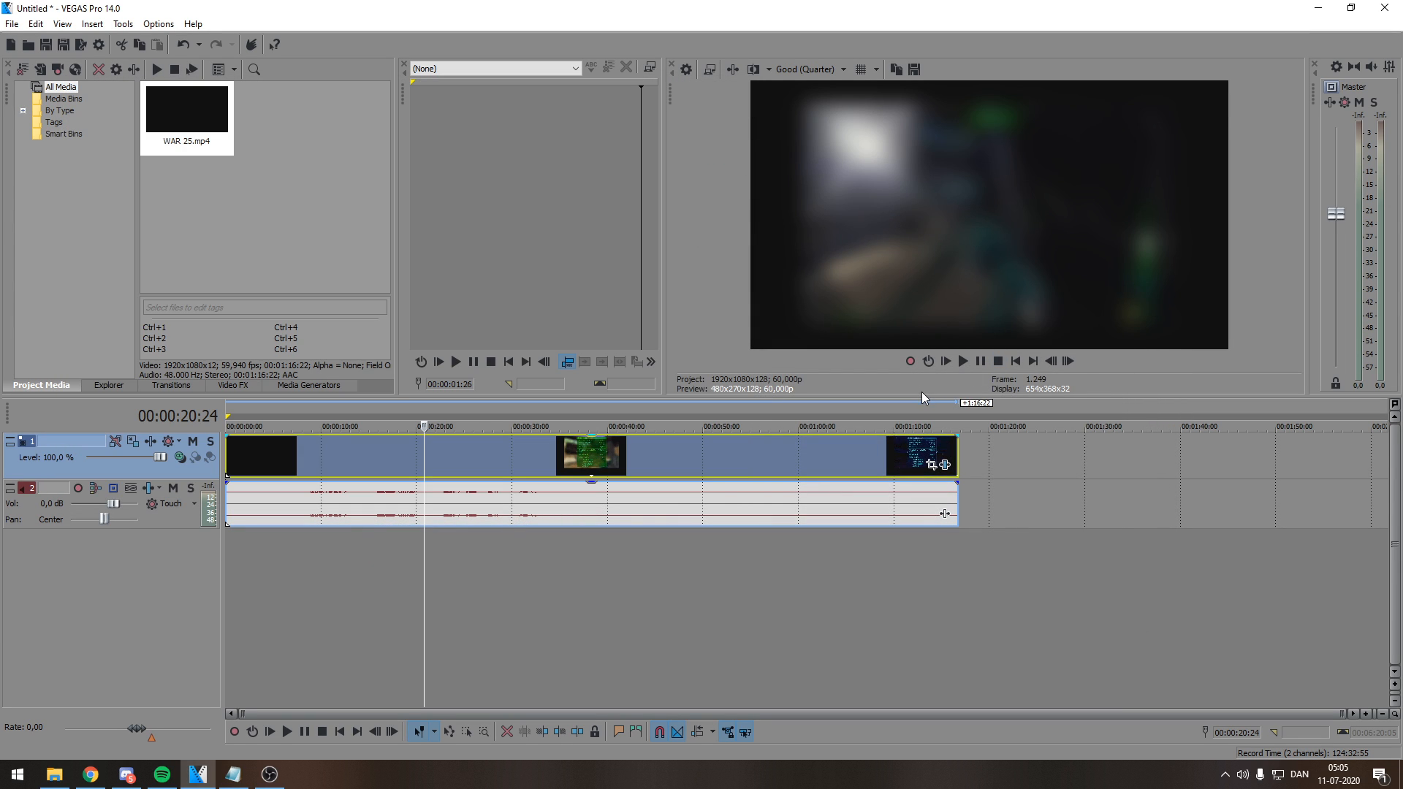
- Enlarge the video preview area and place the deer profile image on a new track above WAR 25 at about 00:00:31
drag(922, 404, 890, 483)
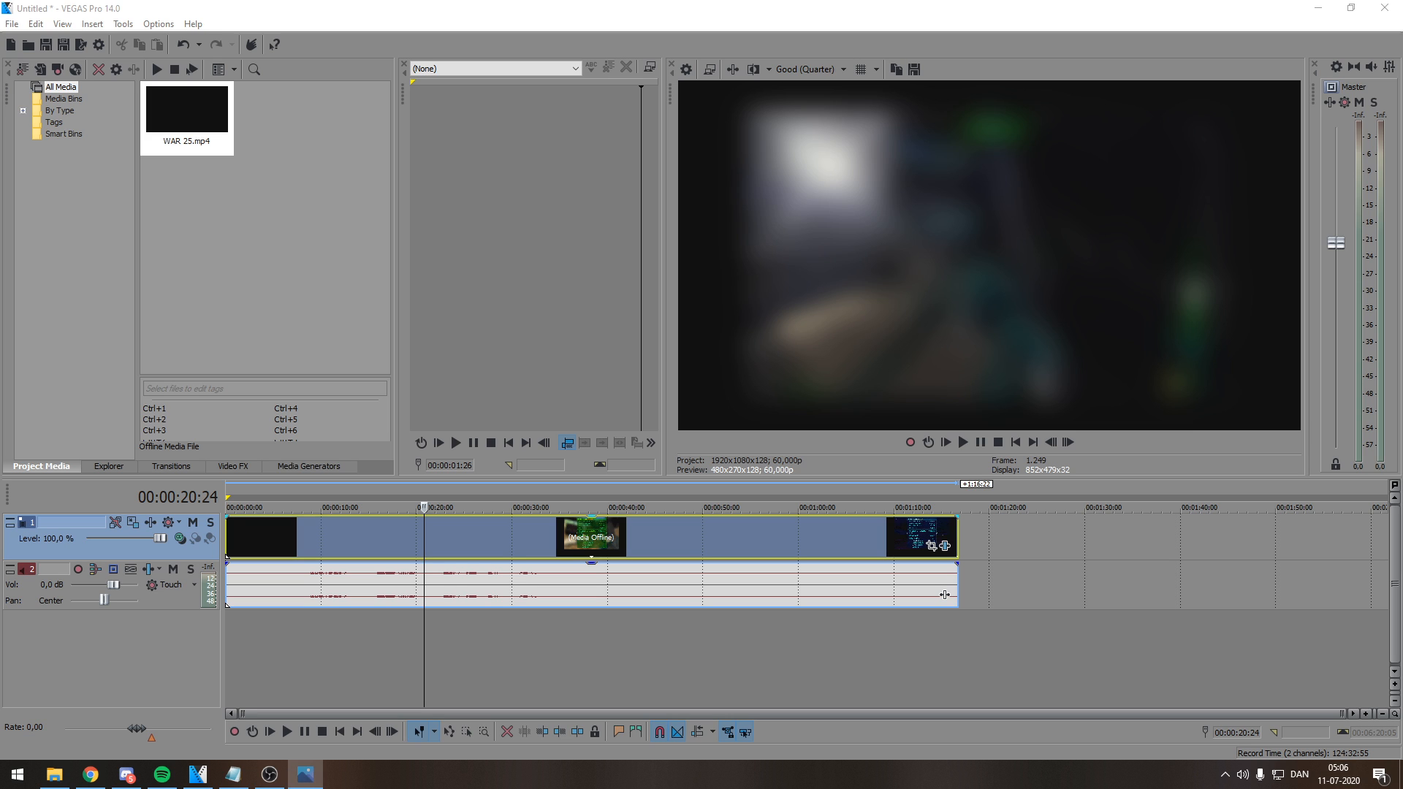
drag(1047, 450, 539, 545)
click(994, 544)
right_click(869, 651)
click(903, 687)
click(539, 544)
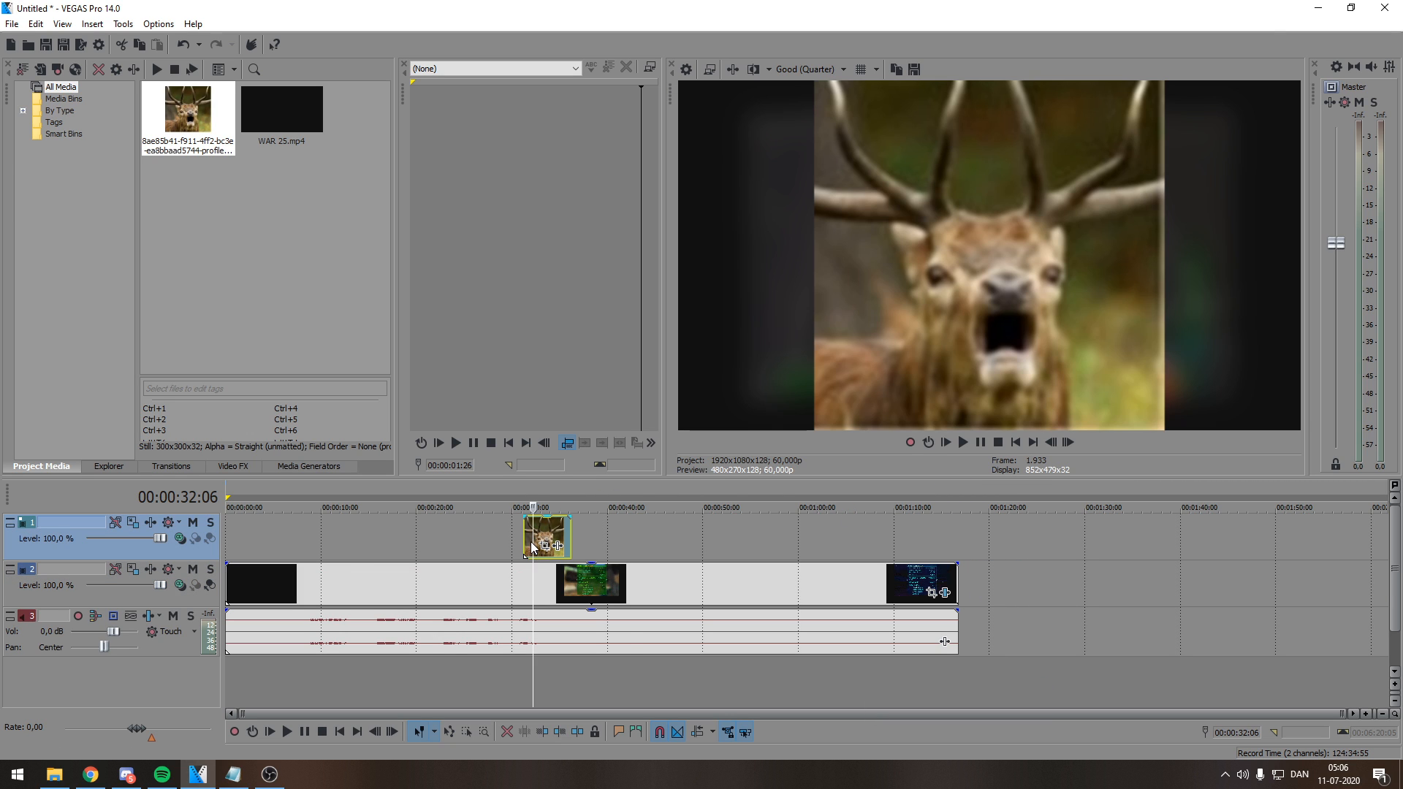
- Shrink the deer image with a Pan/Crop frame about 654,7 wide and high, and move that keyframe to the event's start
scroll(621, 545, up, 2)
click(688, 546)
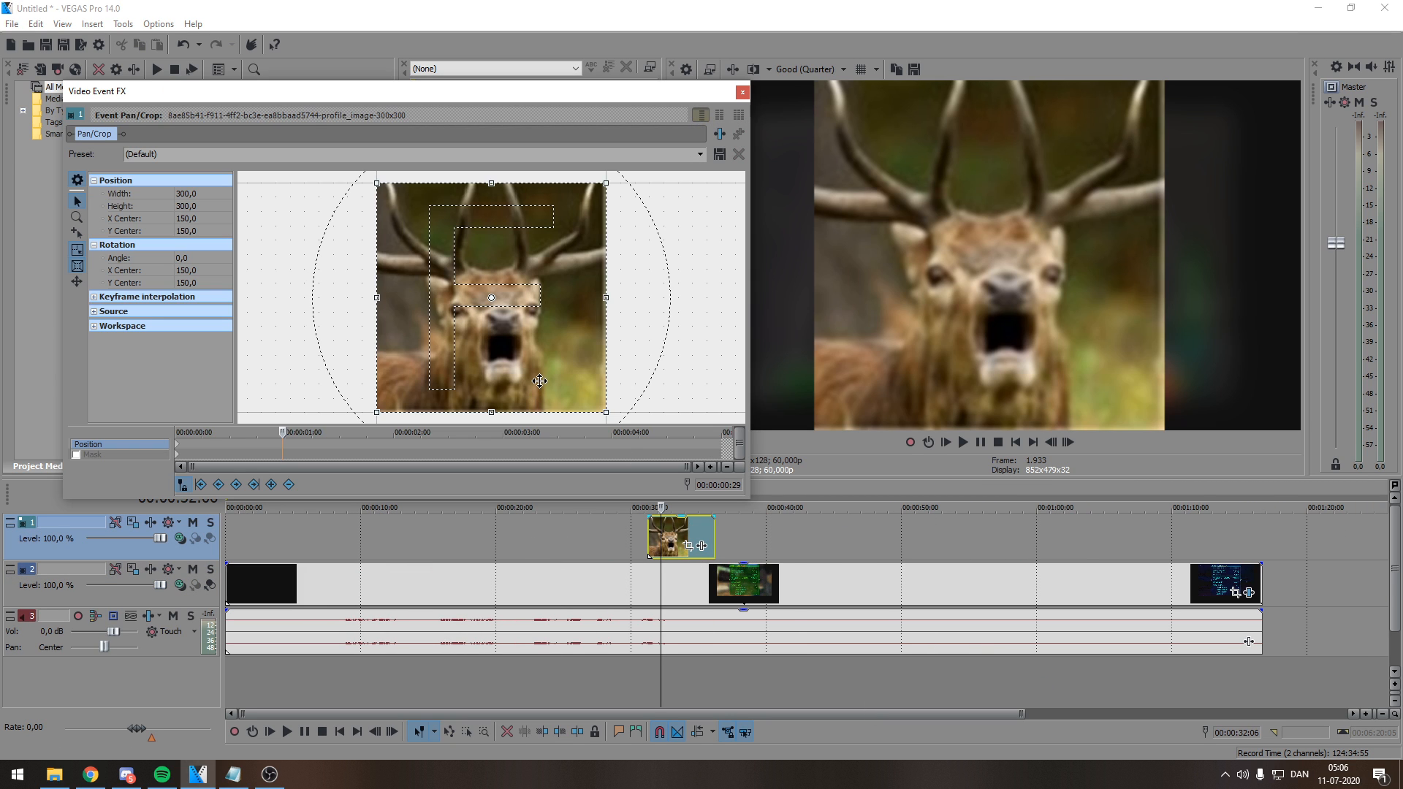
scroll(562, 252, down, 2)
drag(553, 238, 695, 178)
scroll(616, 260, down, 3)
scroll(541, 263, down, 1)
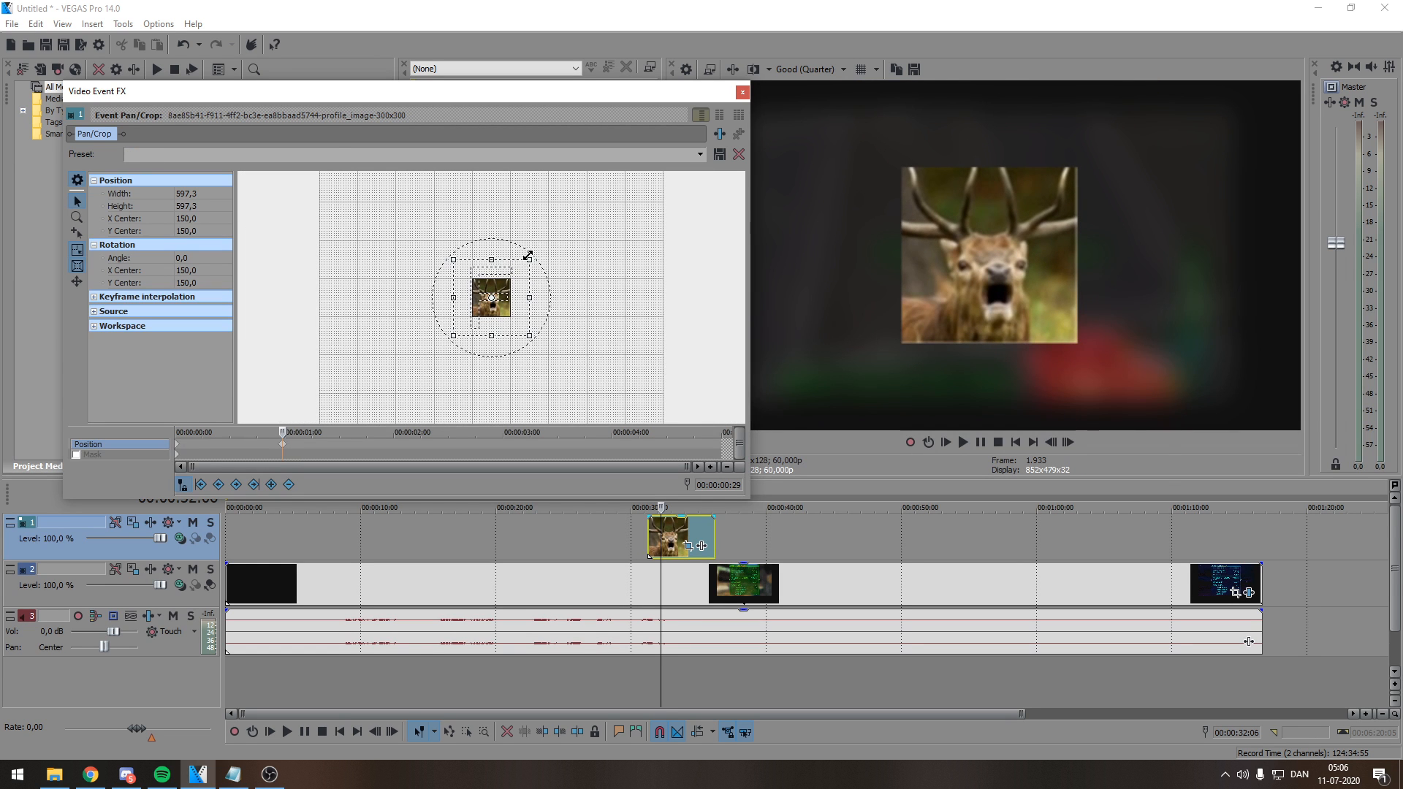
drag(529, 260, 533, 256)
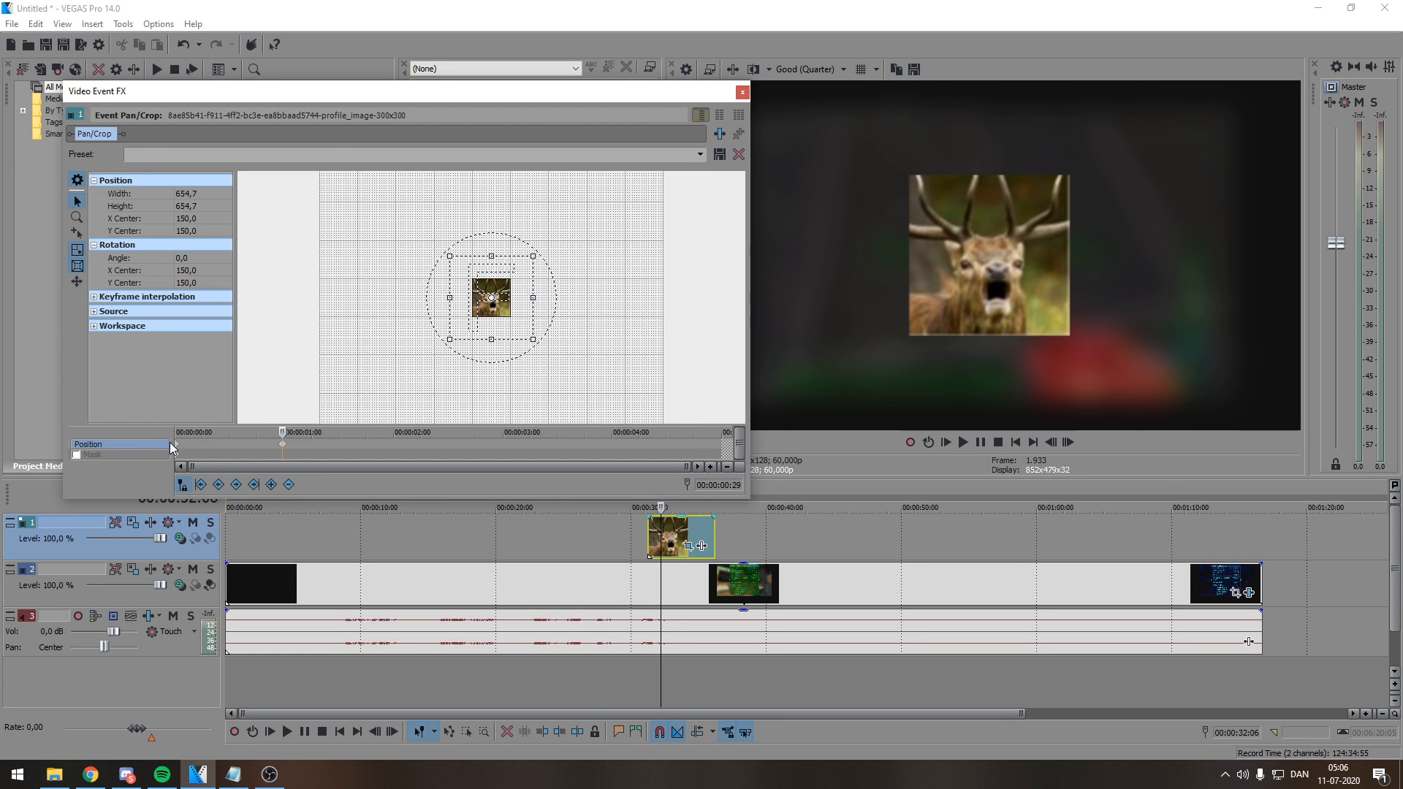
click(176, 445)
click(288, 484)
drag(283, 447, 172, 447)
- Enlarge the deer image slightly at 00:00:04;28 within its event to animate a gradual zoom-in
click(716, 441)
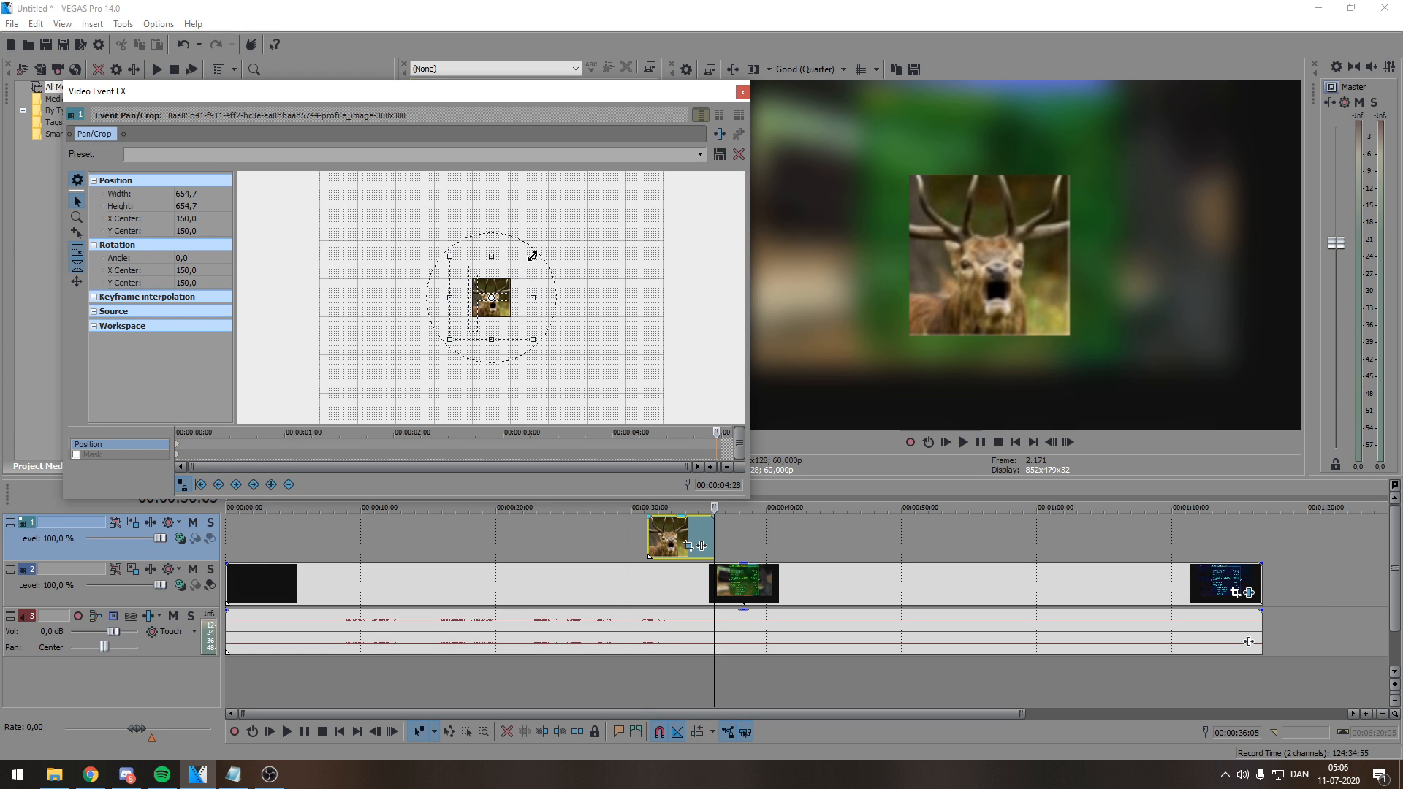
drag(534, 256, 524, 261)
click(742, 94)
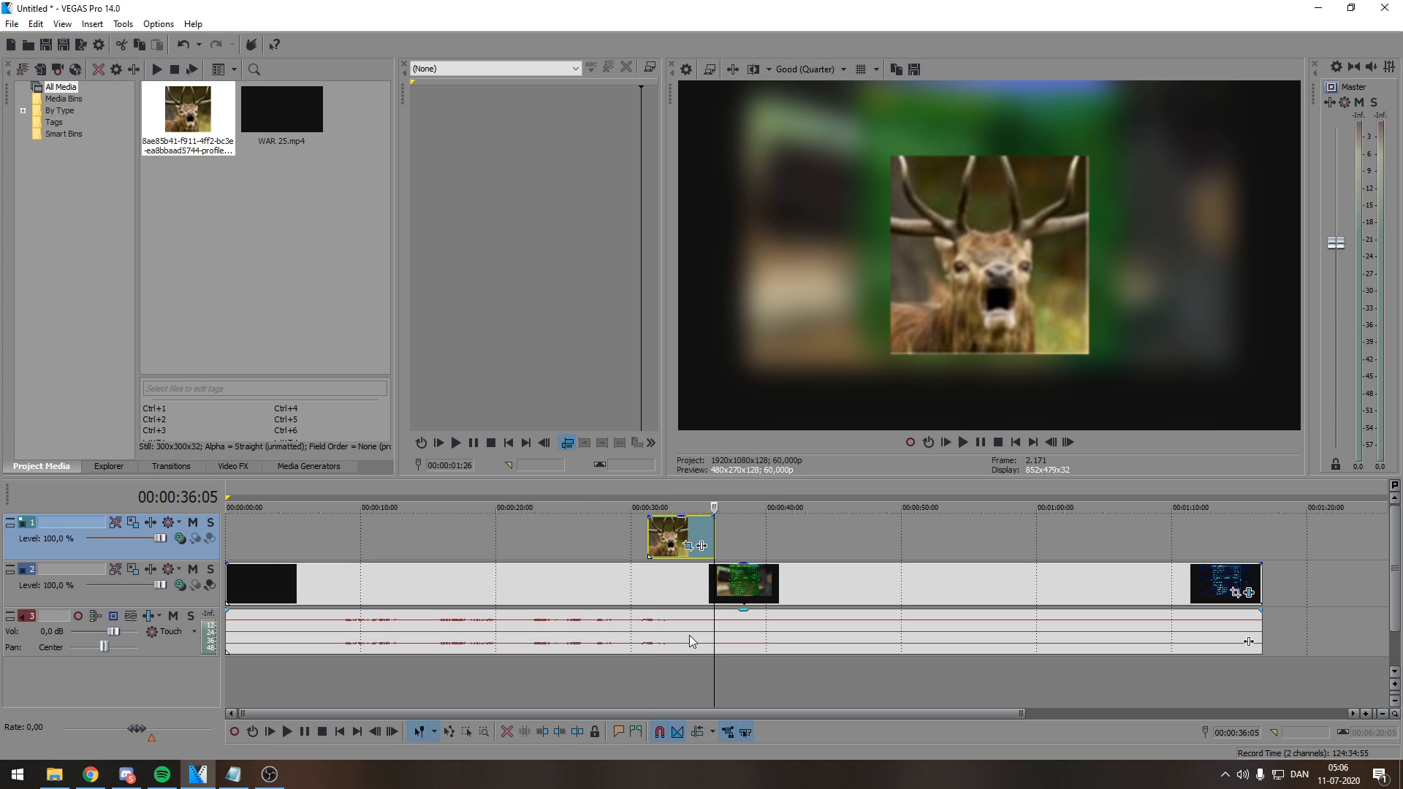
- Play back the zooming deer image from about 00:00:29 and mute audio track 3
click(615, 686)
click(963, 442)
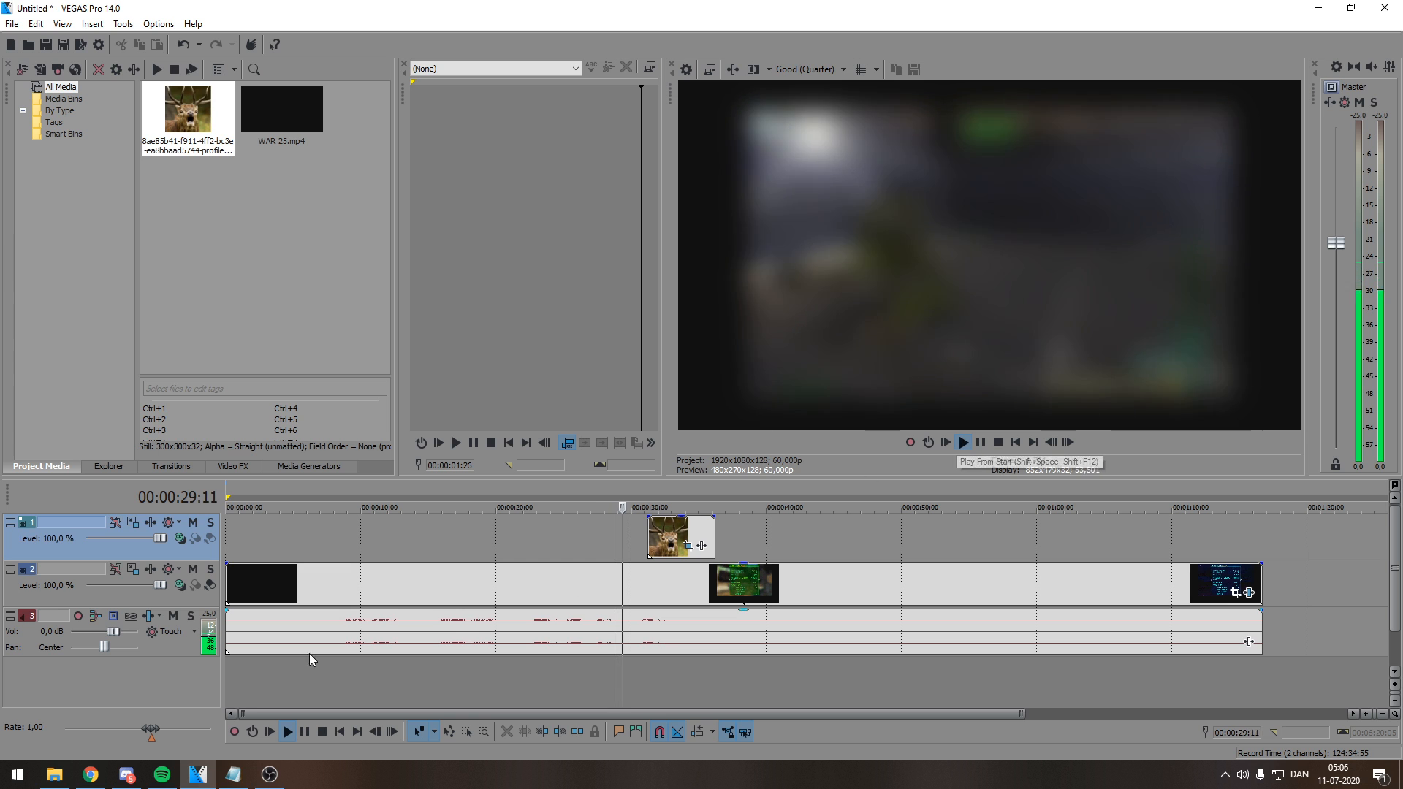
click(173, 616)
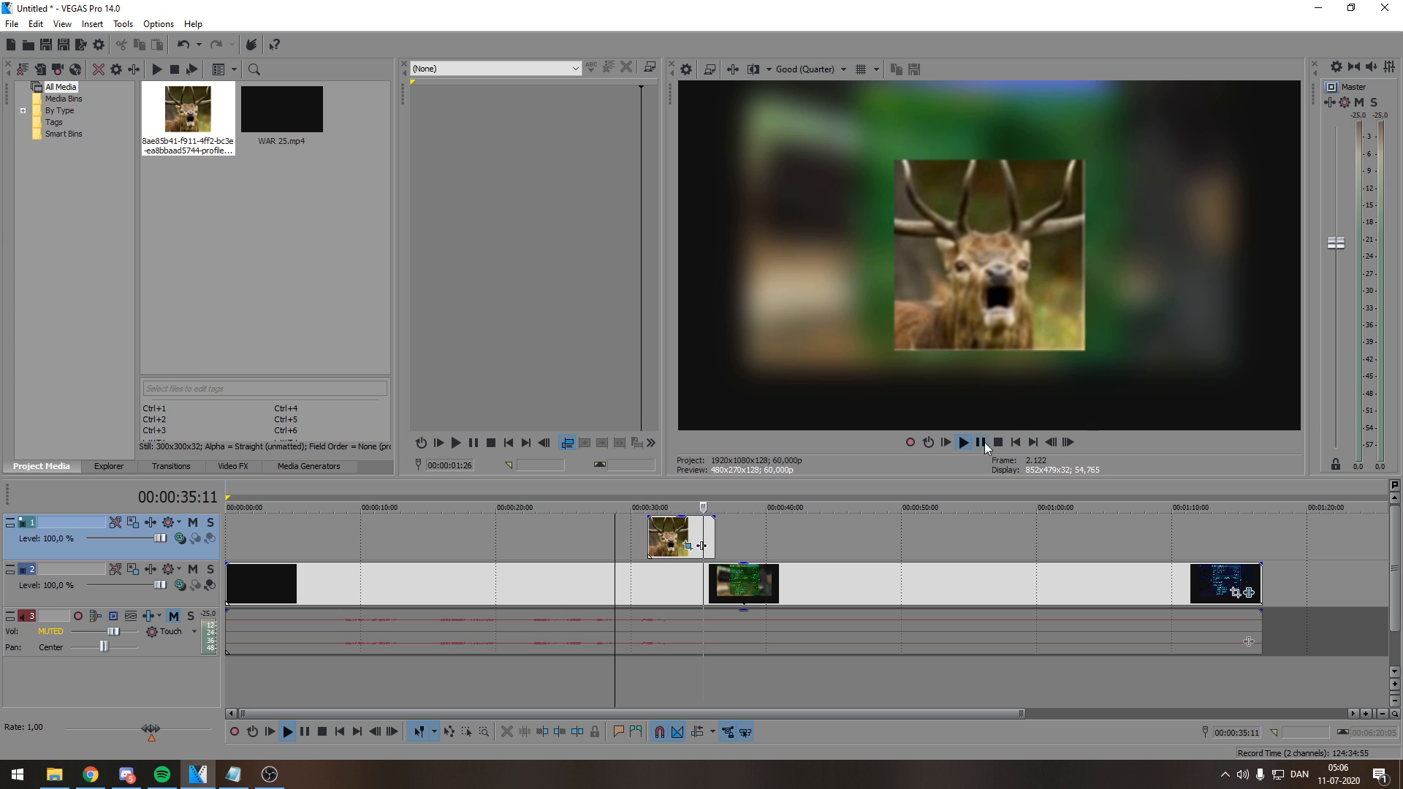
click(983, 446)
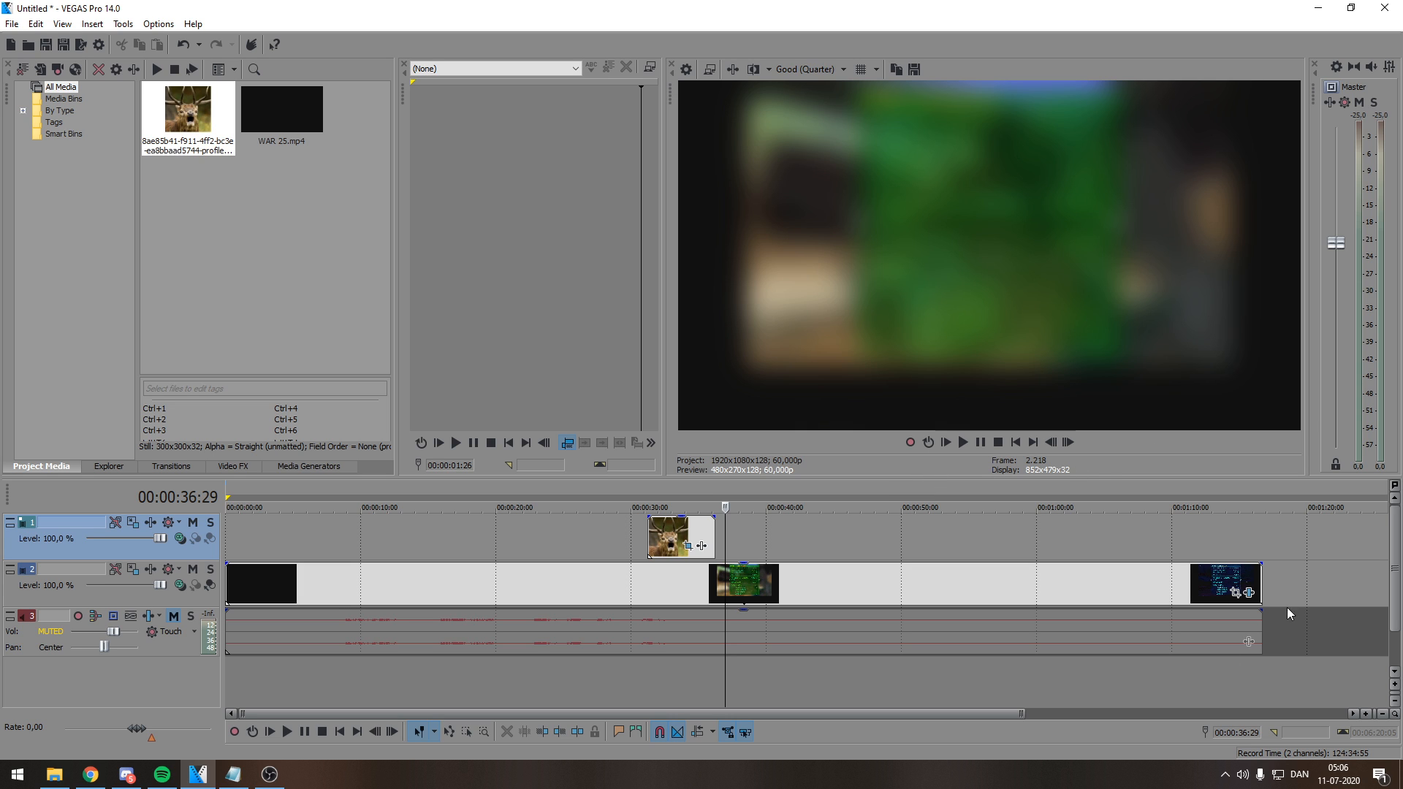
- Add the VEGAS Chroma Keyer after the Gaussian Blur in the WAR 25 video event's effect chain
click(1249, 593)
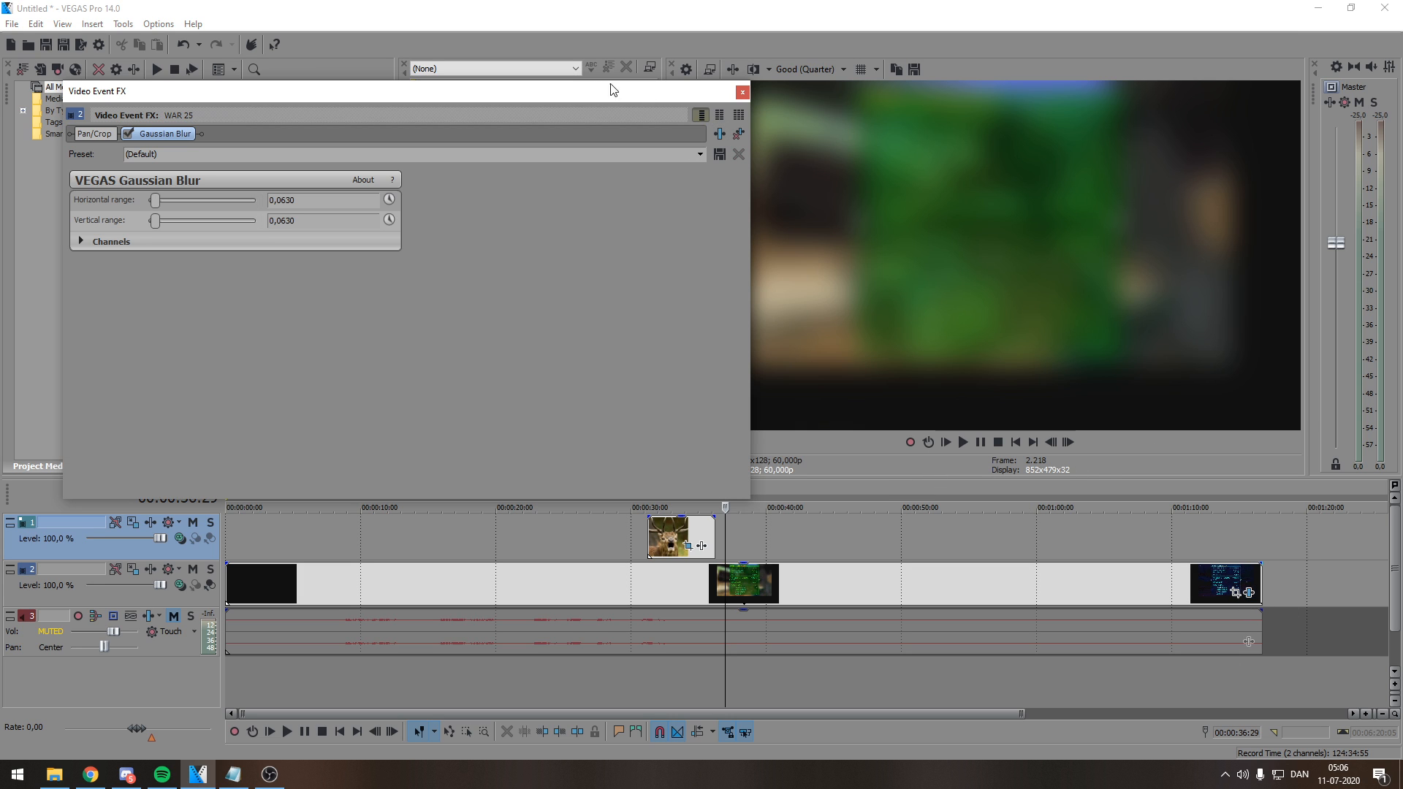
click(720, 132)
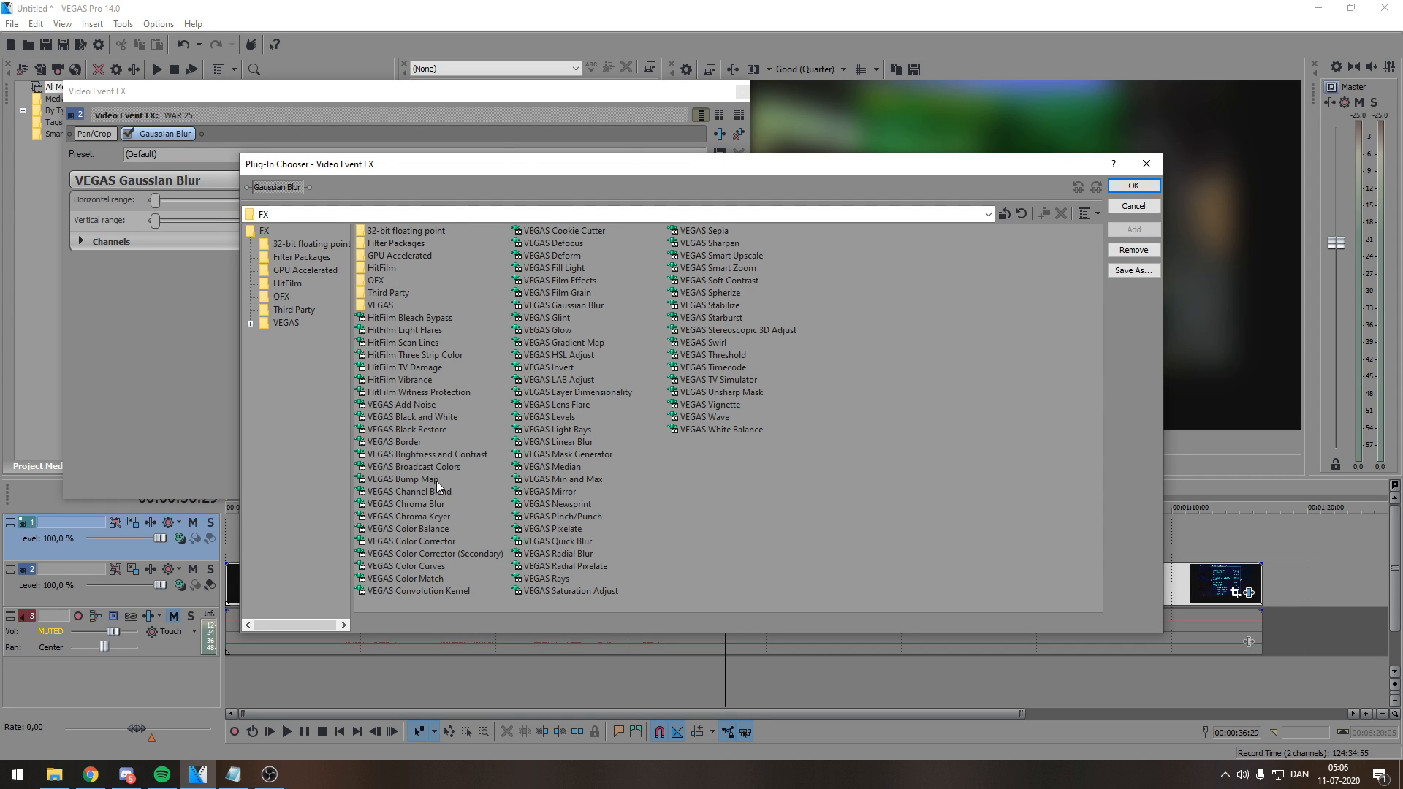
click(438, 517)
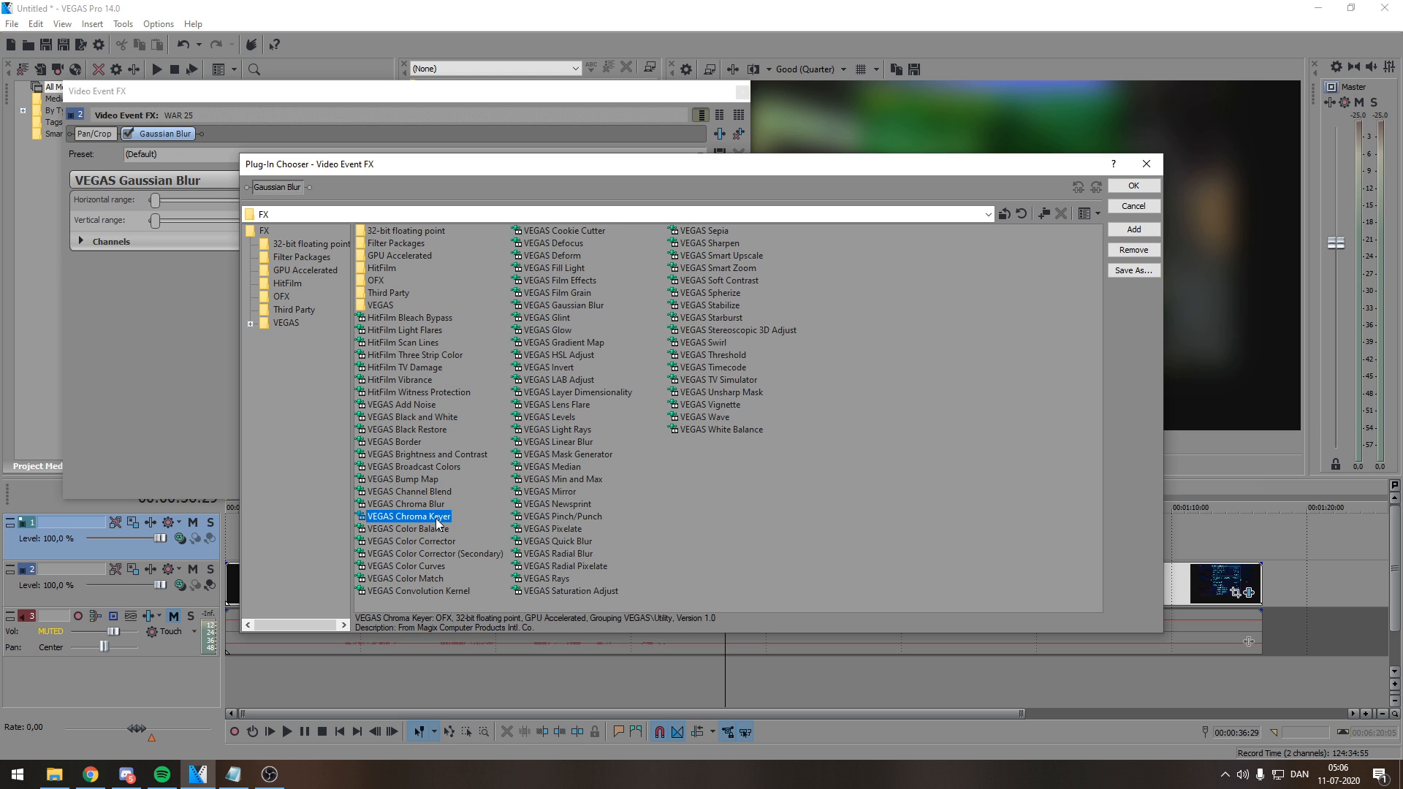
double_click(438, 516)
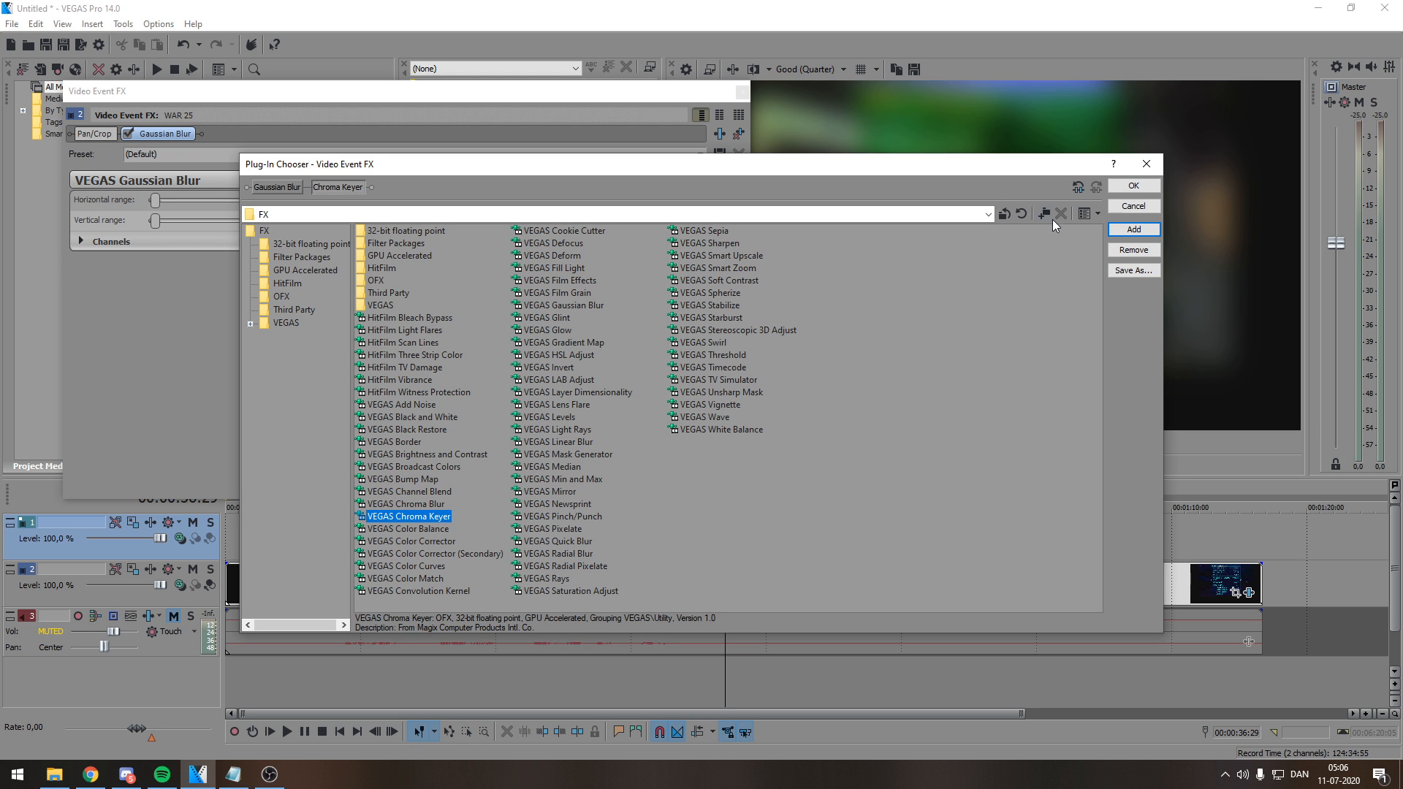
click(1133, 185)
- Set the Chroma Keyer color to green, HSV 144; 1,0; 0,94
click(192, 200)
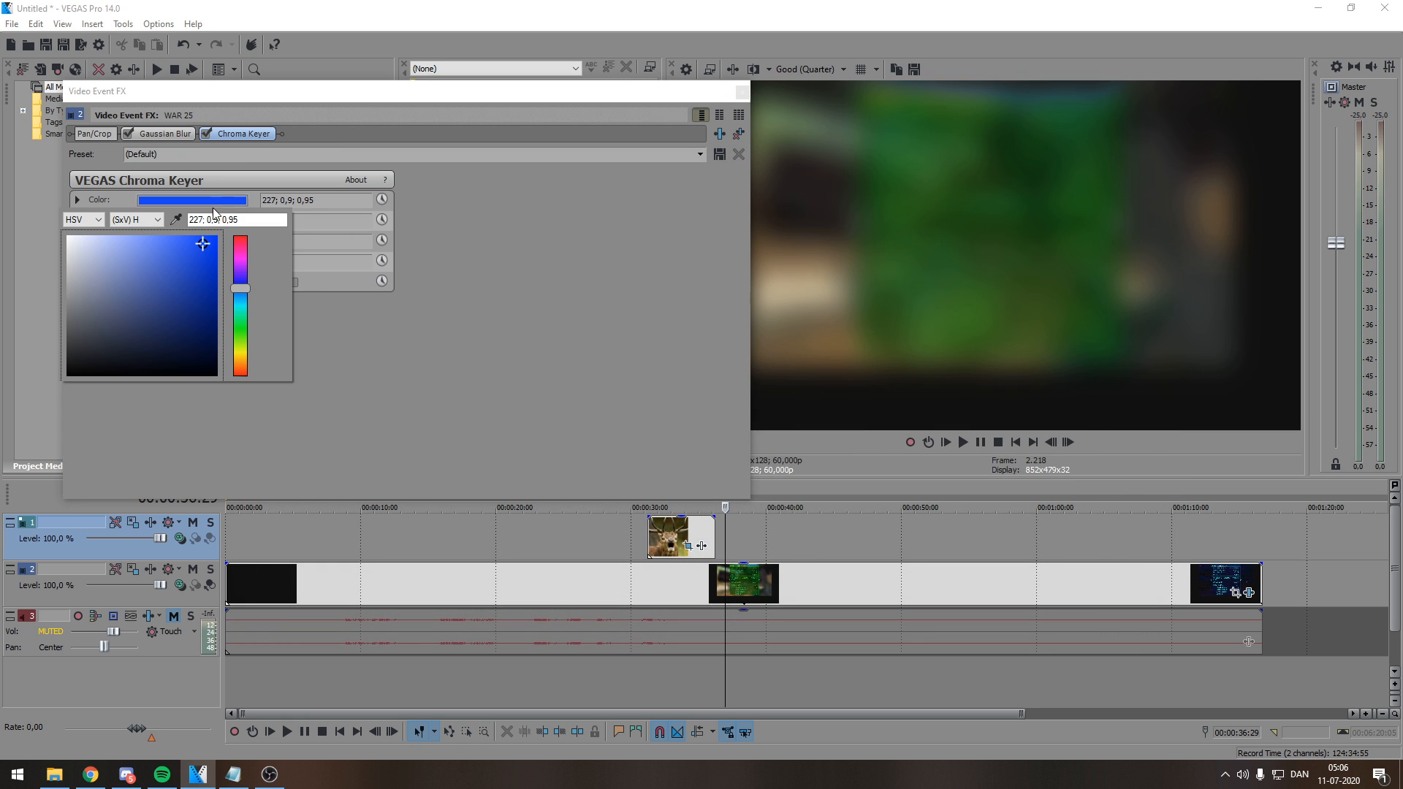
click(239, 320)
click(189, 254)
drag(192, 254, 249, 245)
click(743, 93)
click(741, 93)
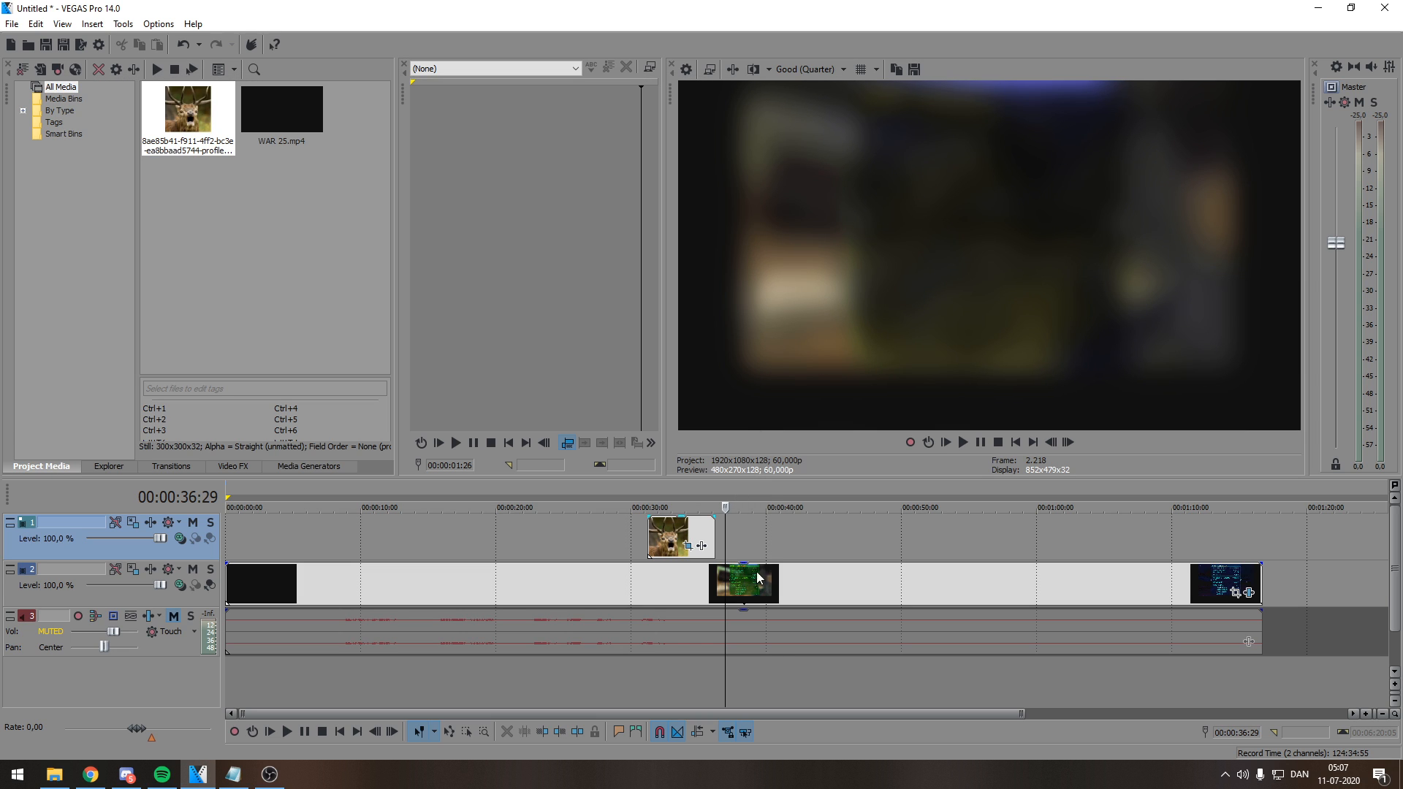
- Preview the keyed footage from about 00:00:35 and delete the deer image from track 1
click(698, 682)
click(963, 442)
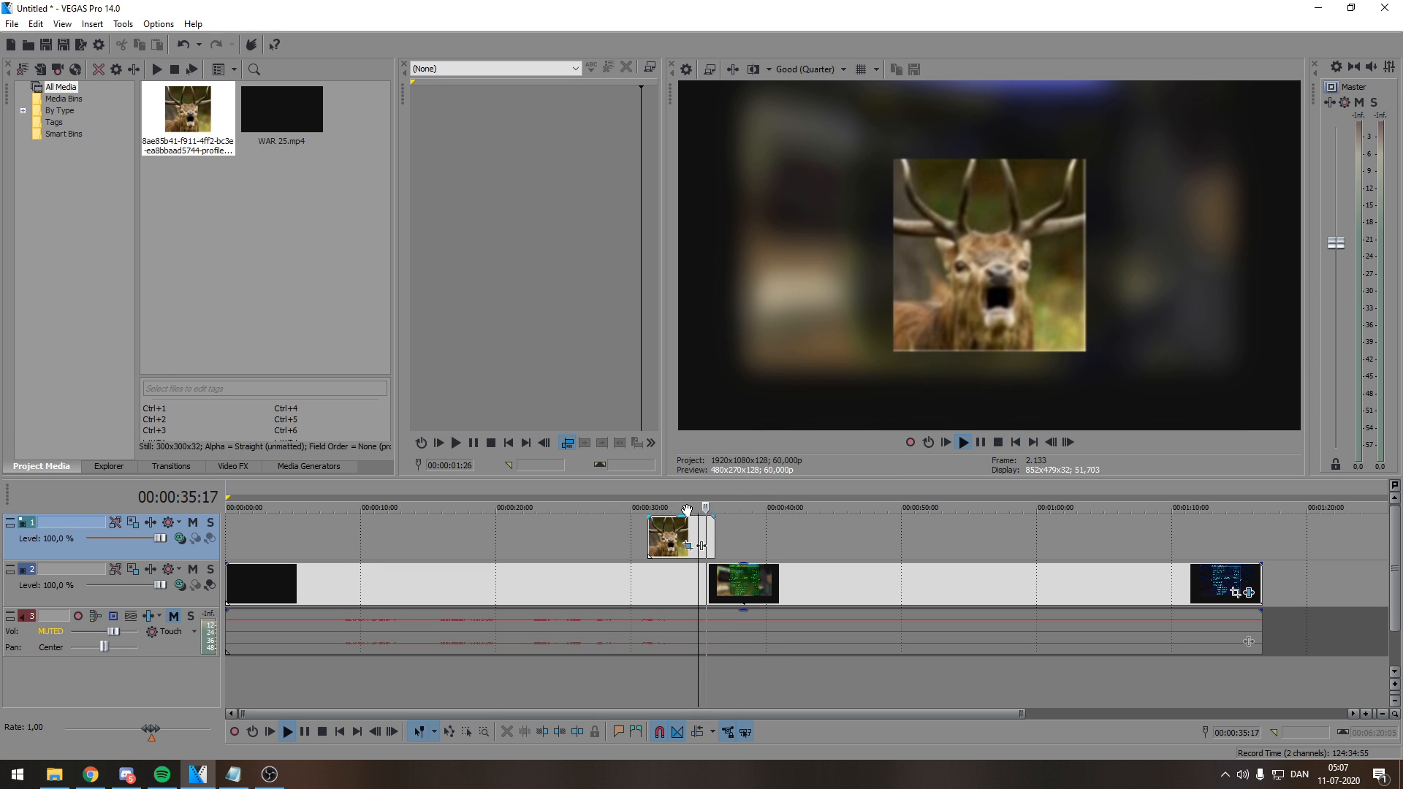
key(Delete)
- Disable the Gaussian Blur on the WAR 25 event and preview the footage from about 00:00:26
click(1250, 596)
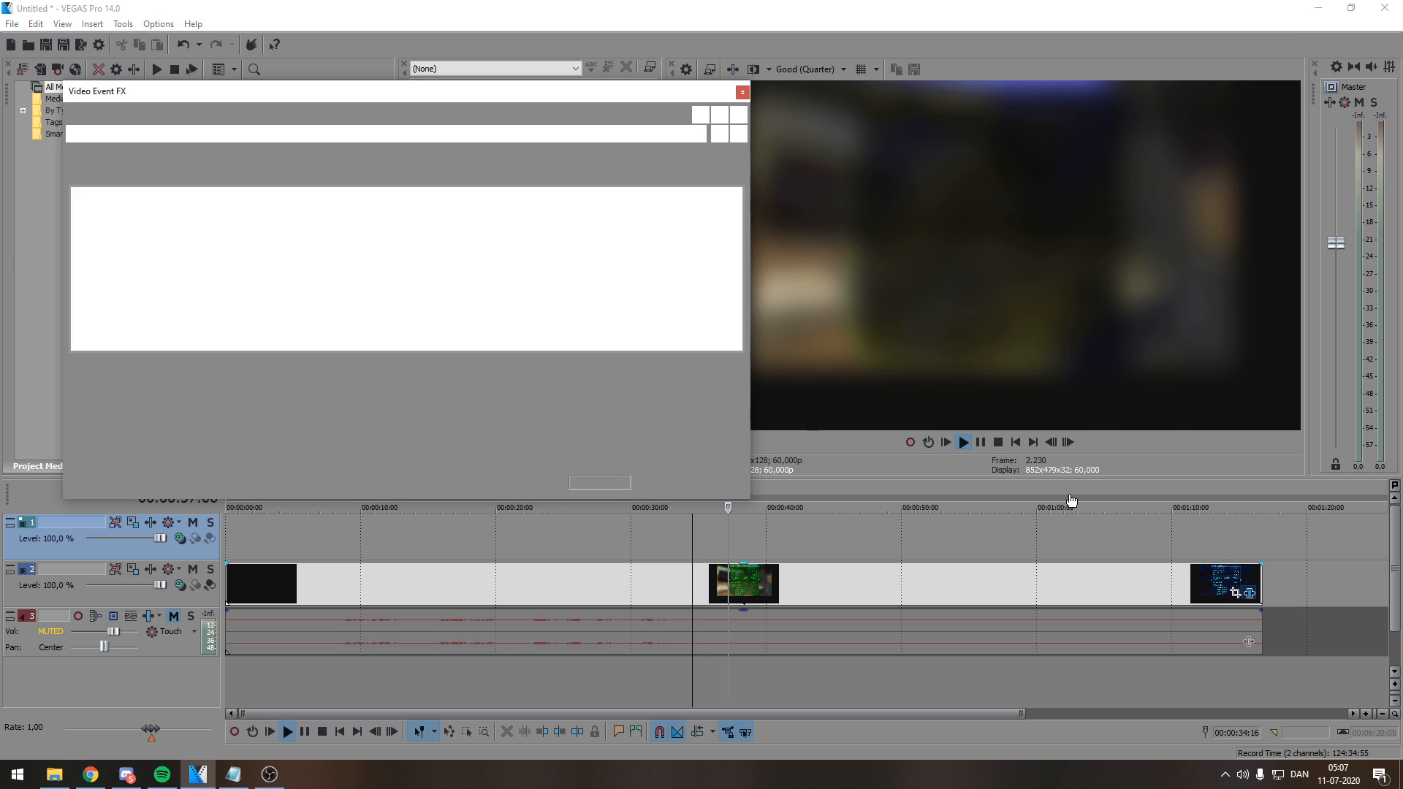
click(742, 92)
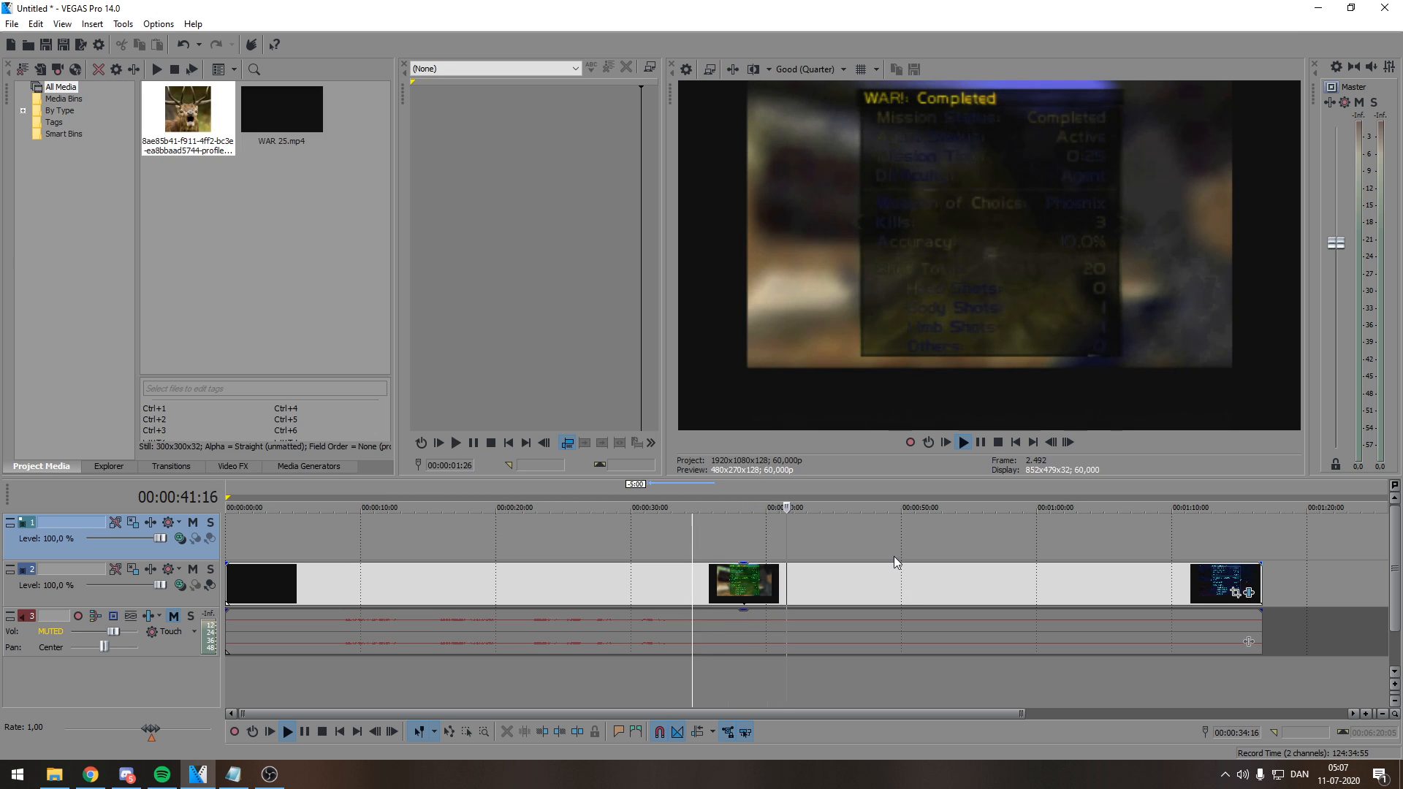
click(578, 680)
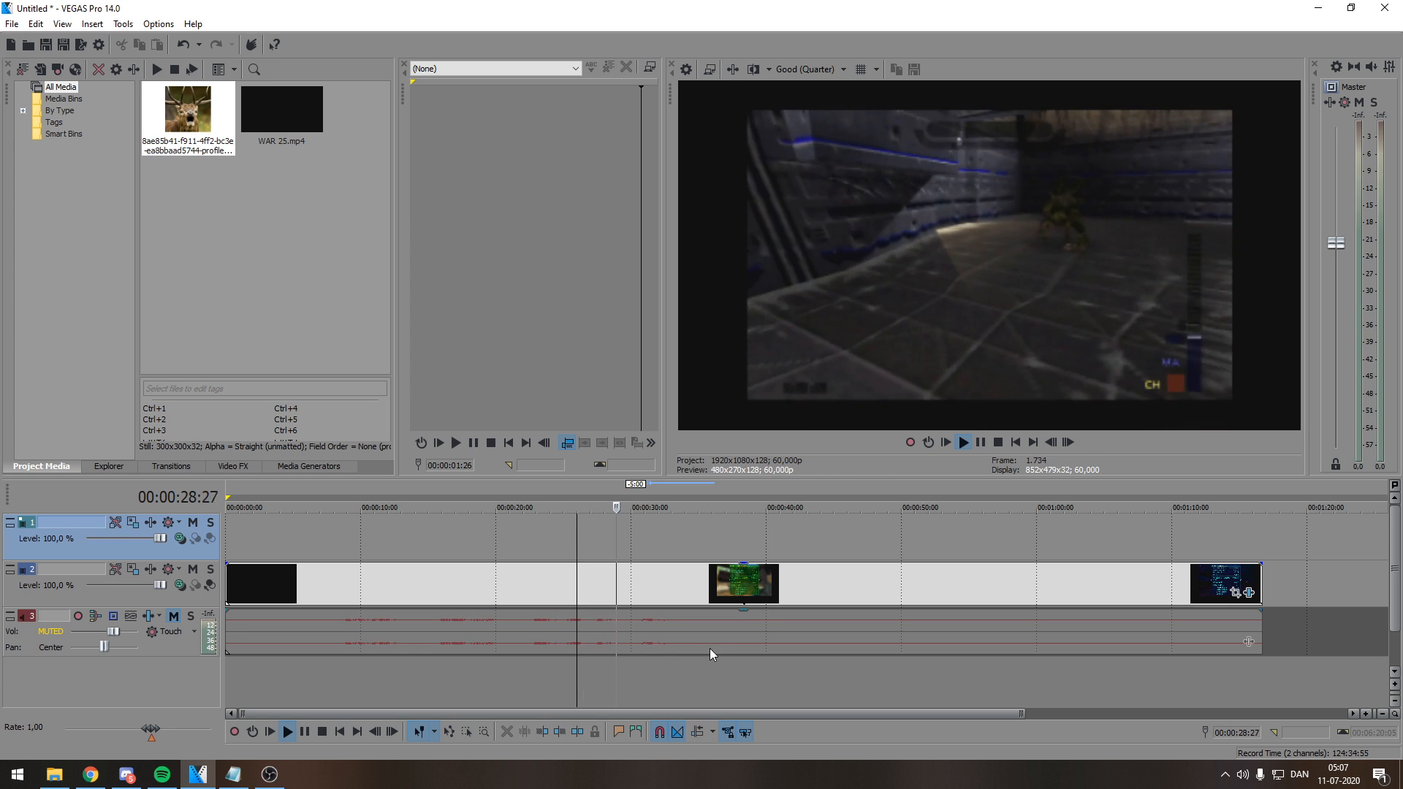
click(998, 443)
- Examine the effects available for the WAR 25 video event, including Add Noise, Black and White, Film Grain, Timecode and Invert, without adding any
click(1249, 593)
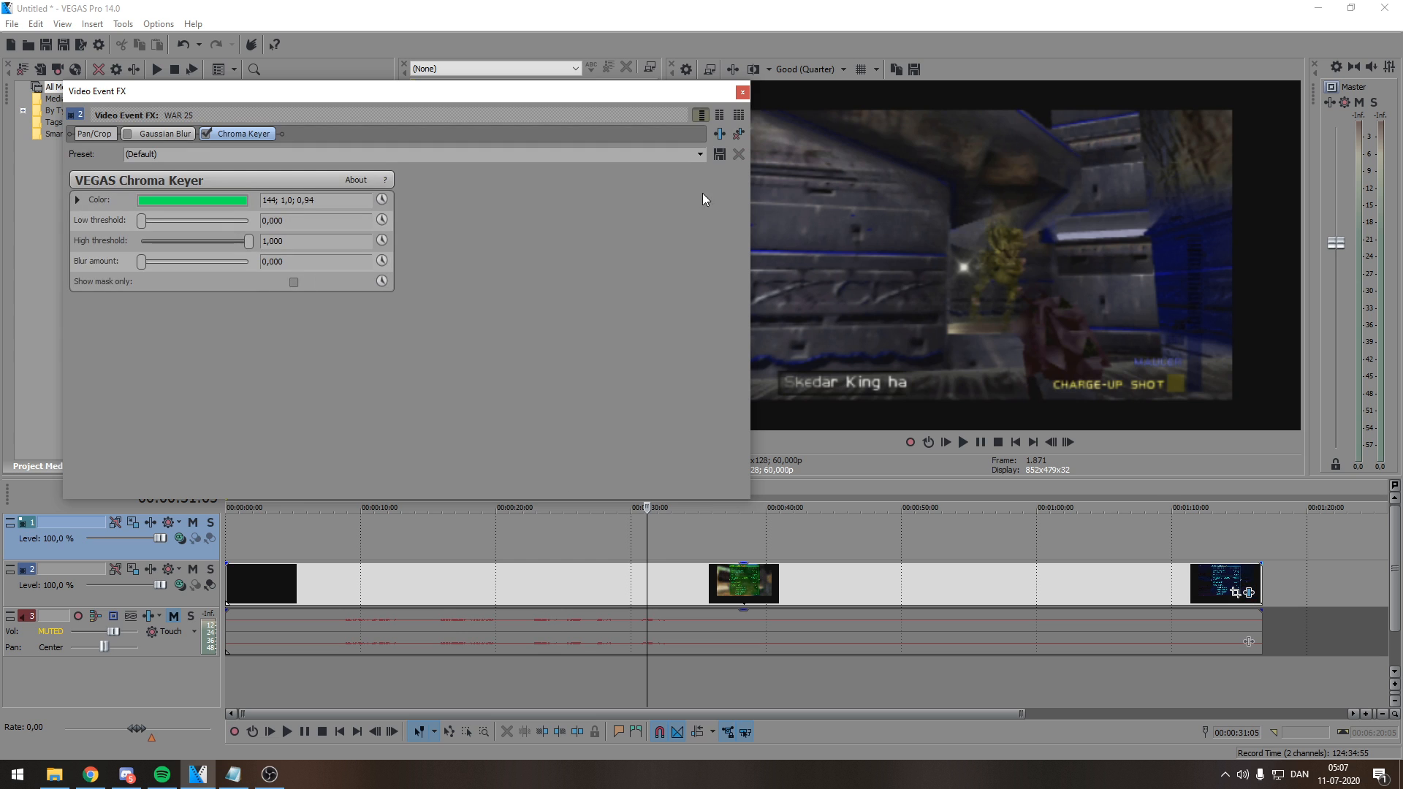
click(720, 134)
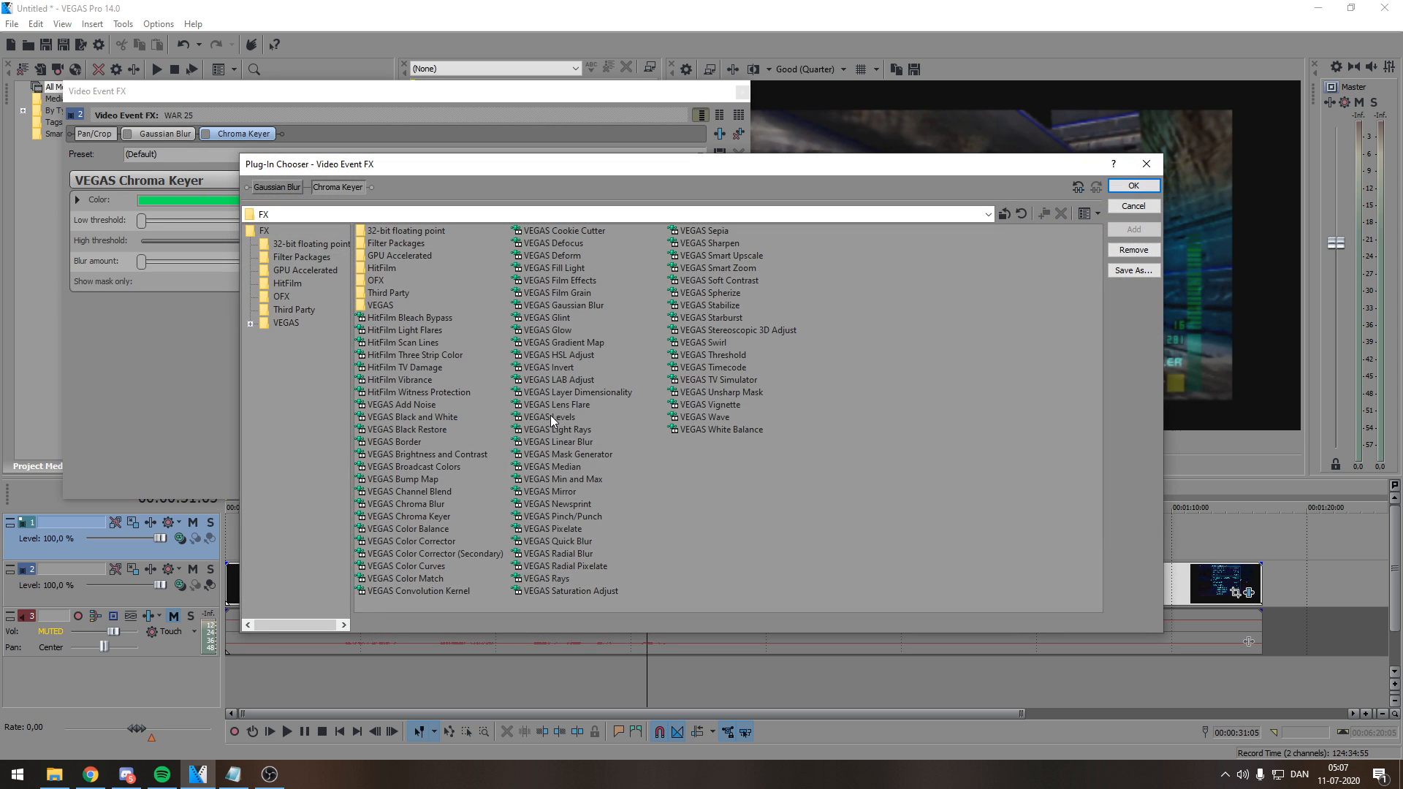
click(426, 407)
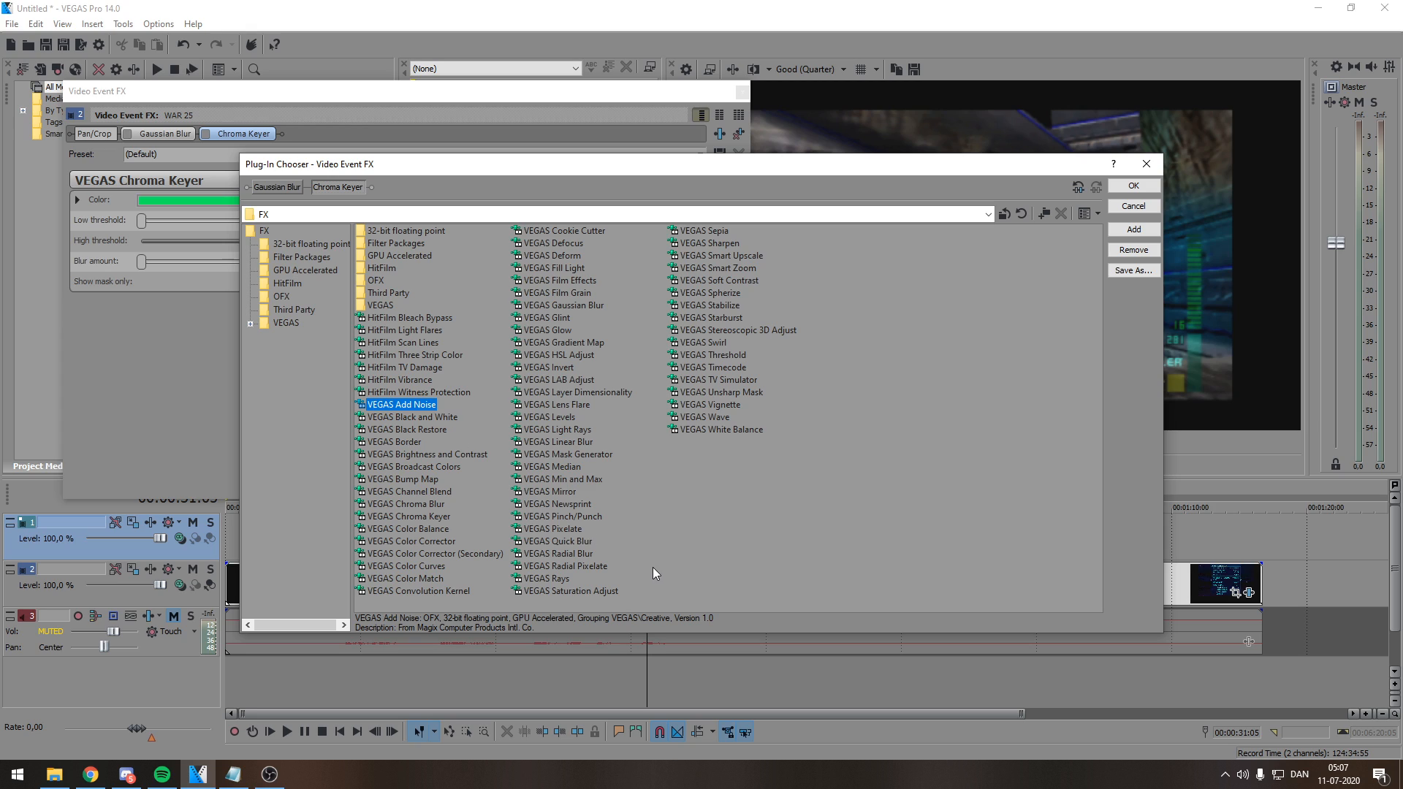
click(450, 419)
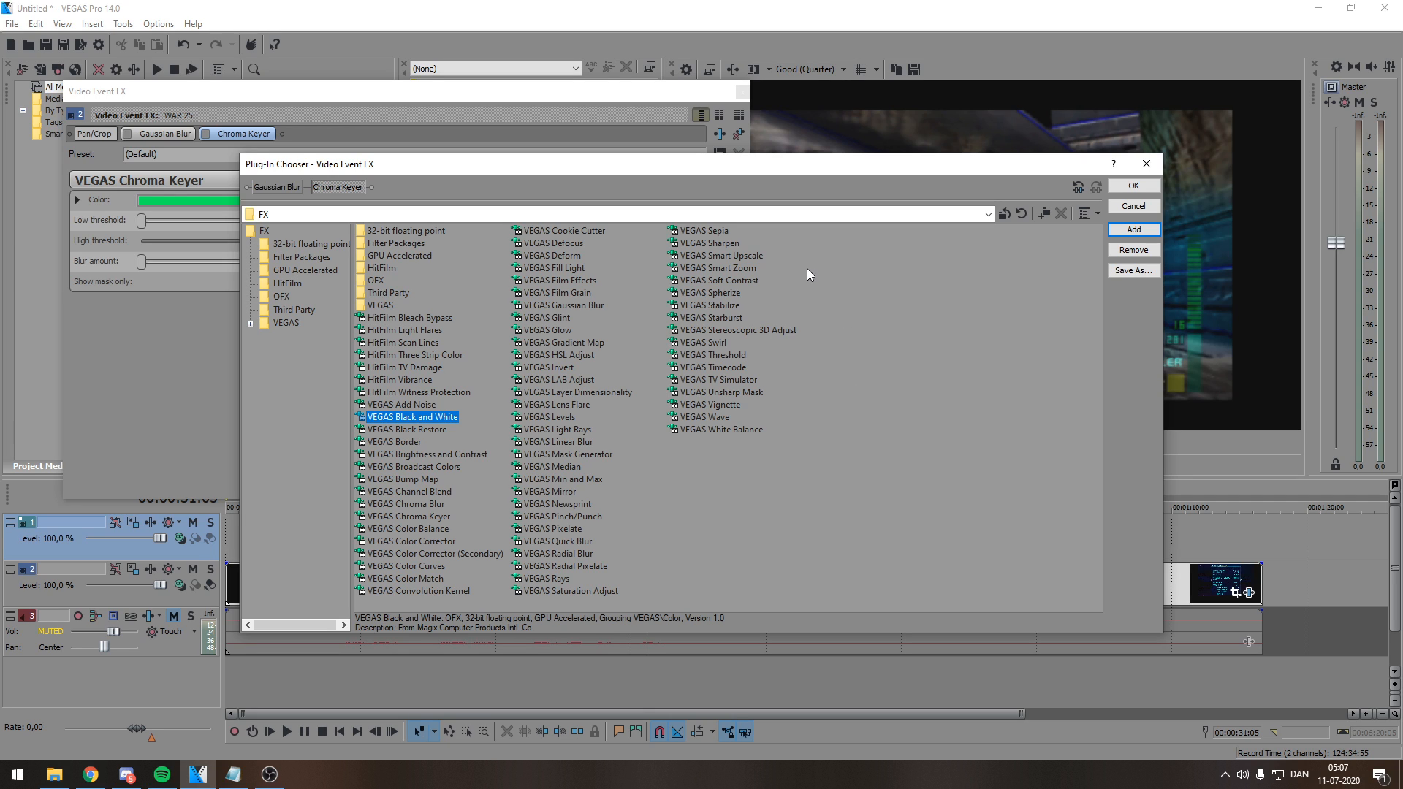
click(582, 293)
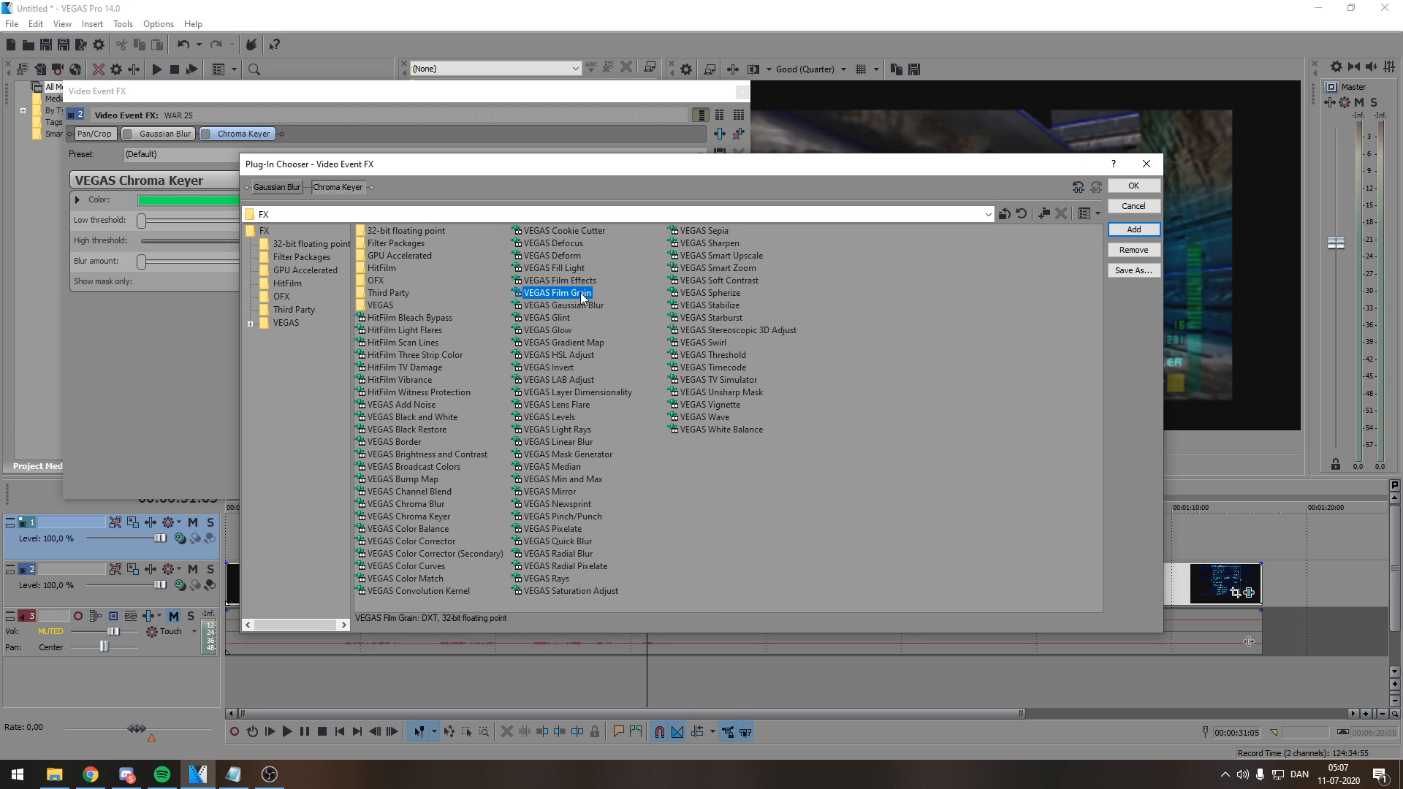
click(425, 407)
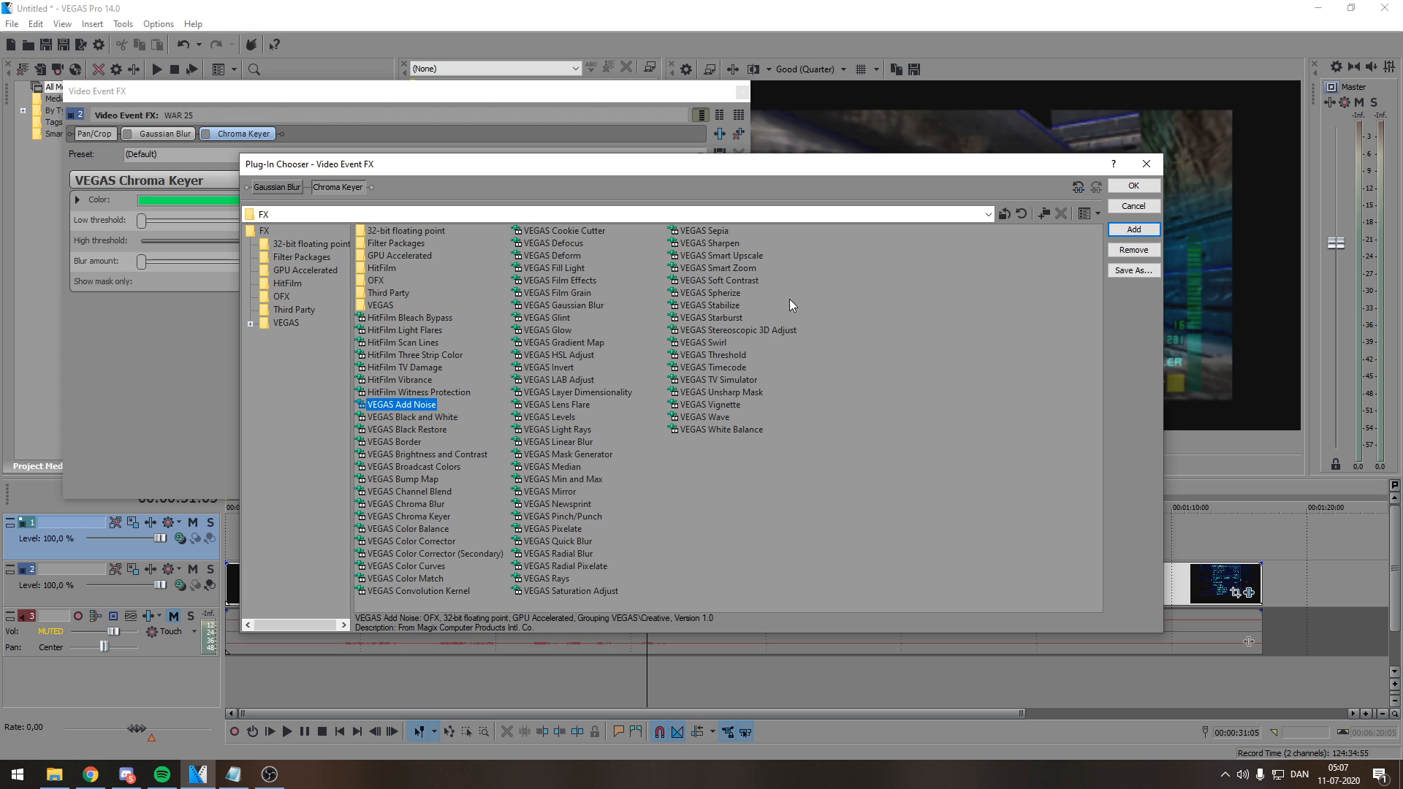
click(844, 295)
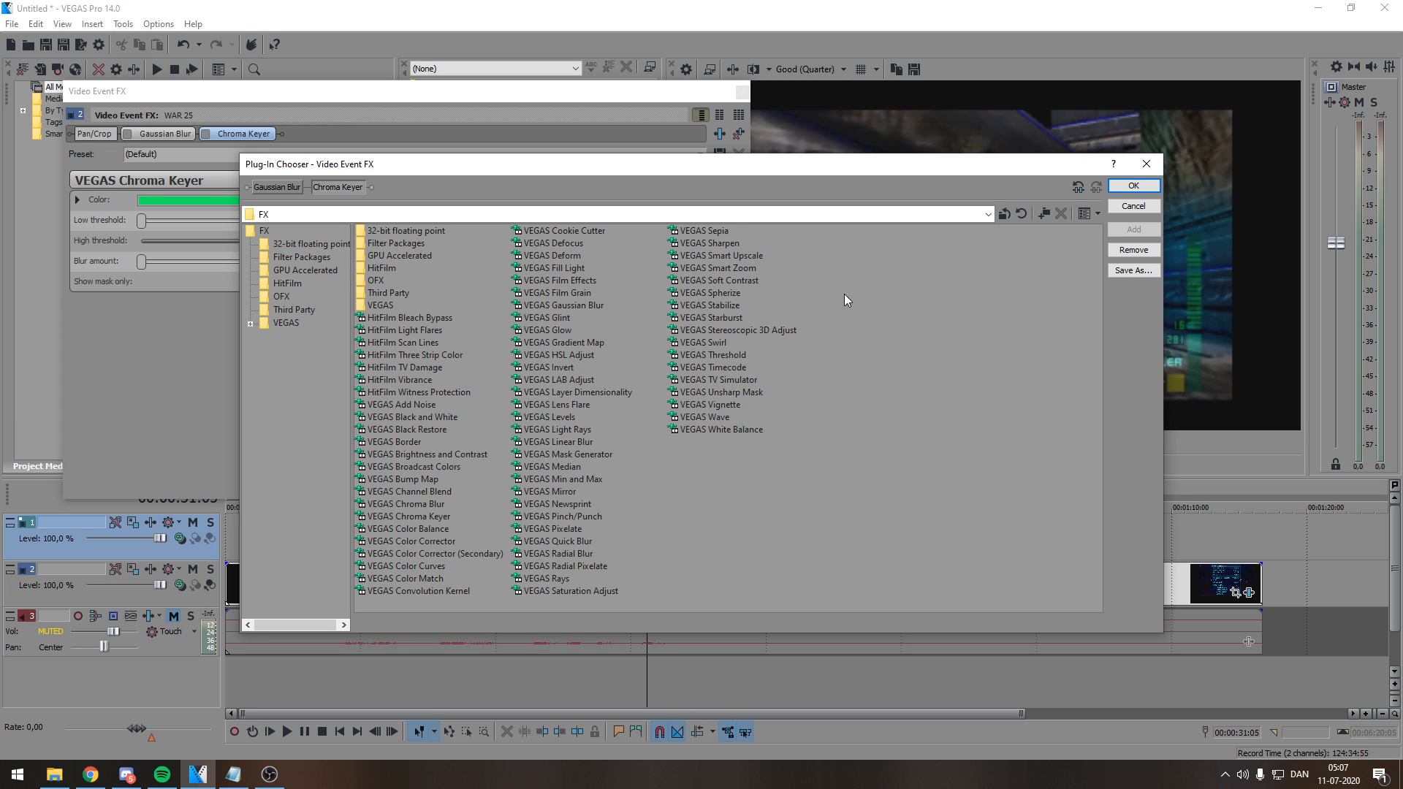
click(745, 367)
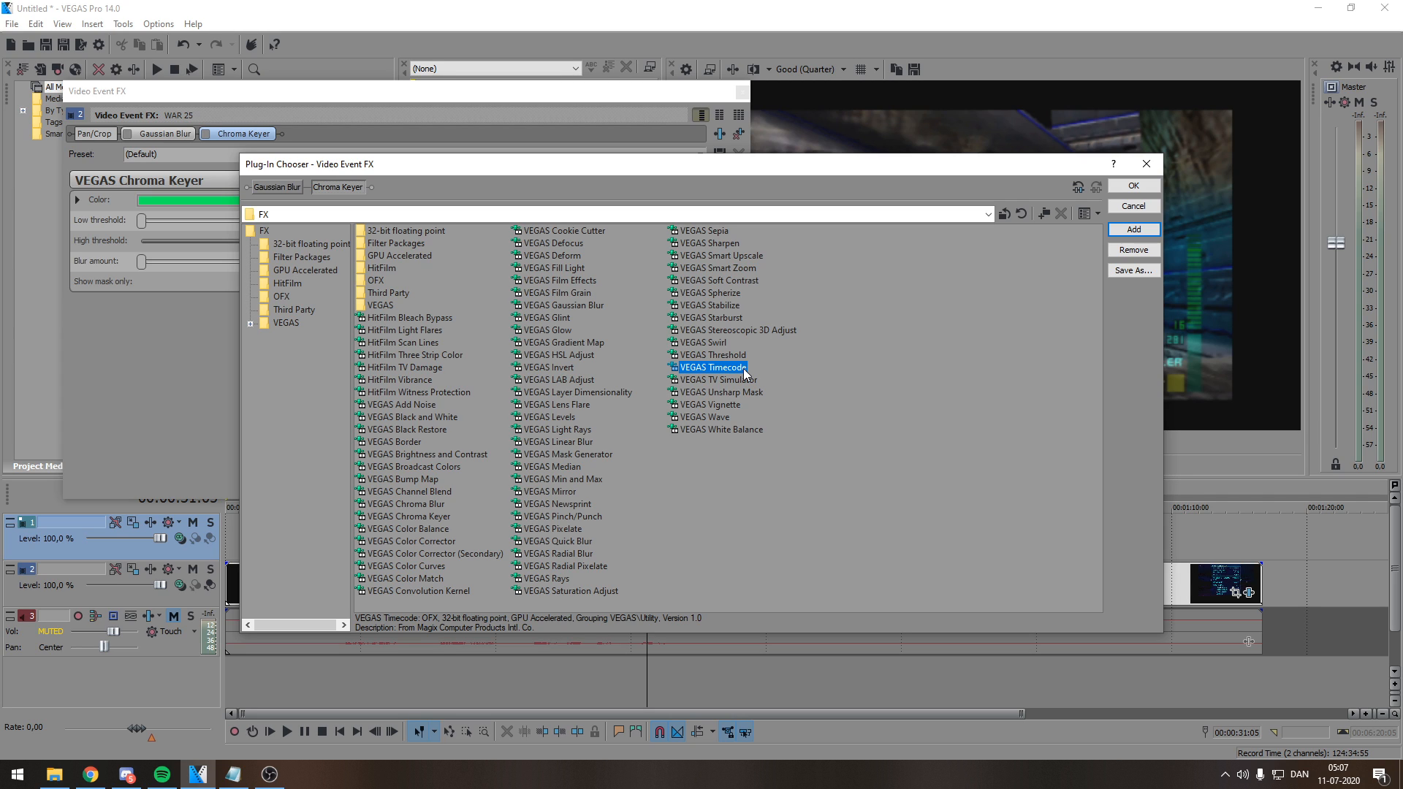
click(554, 363)
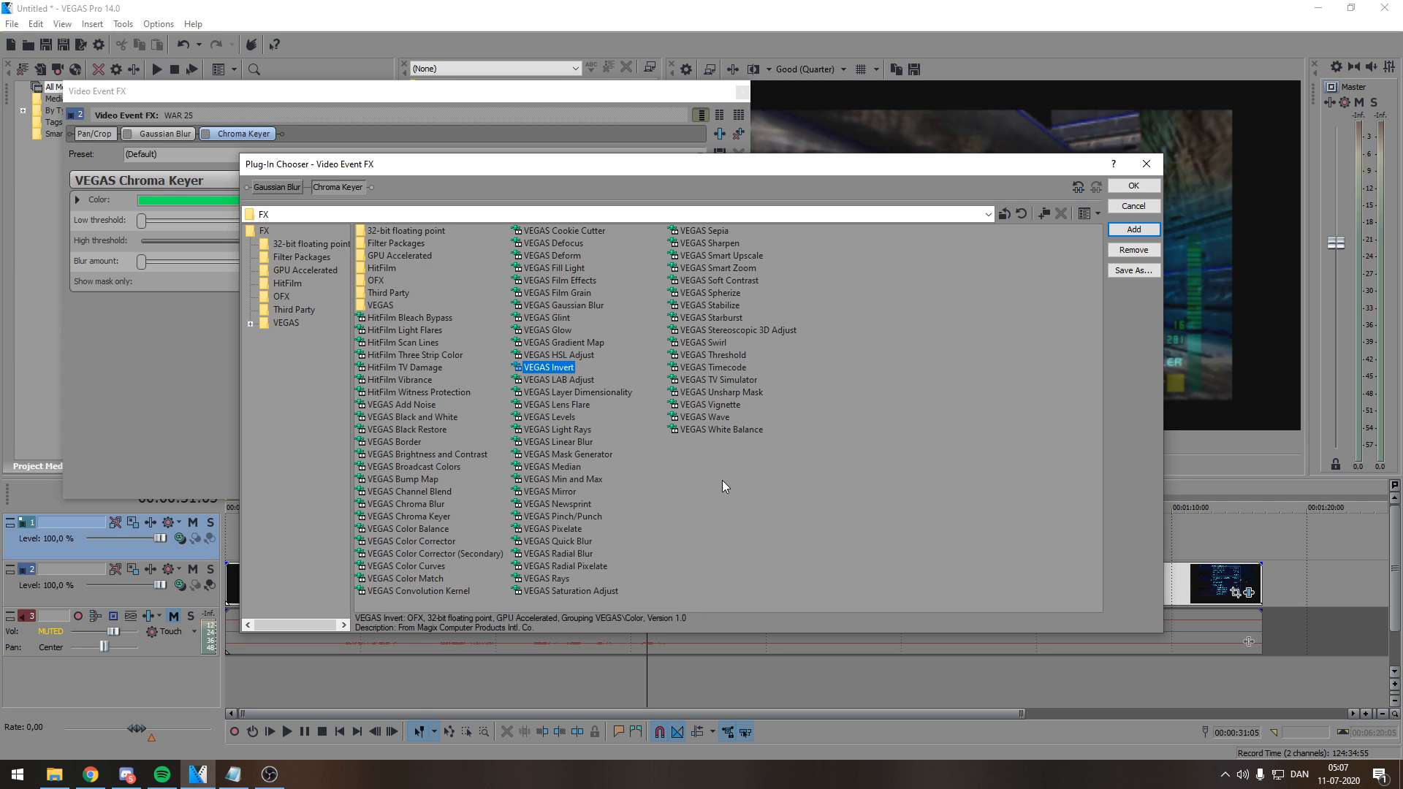
click(722, 480)
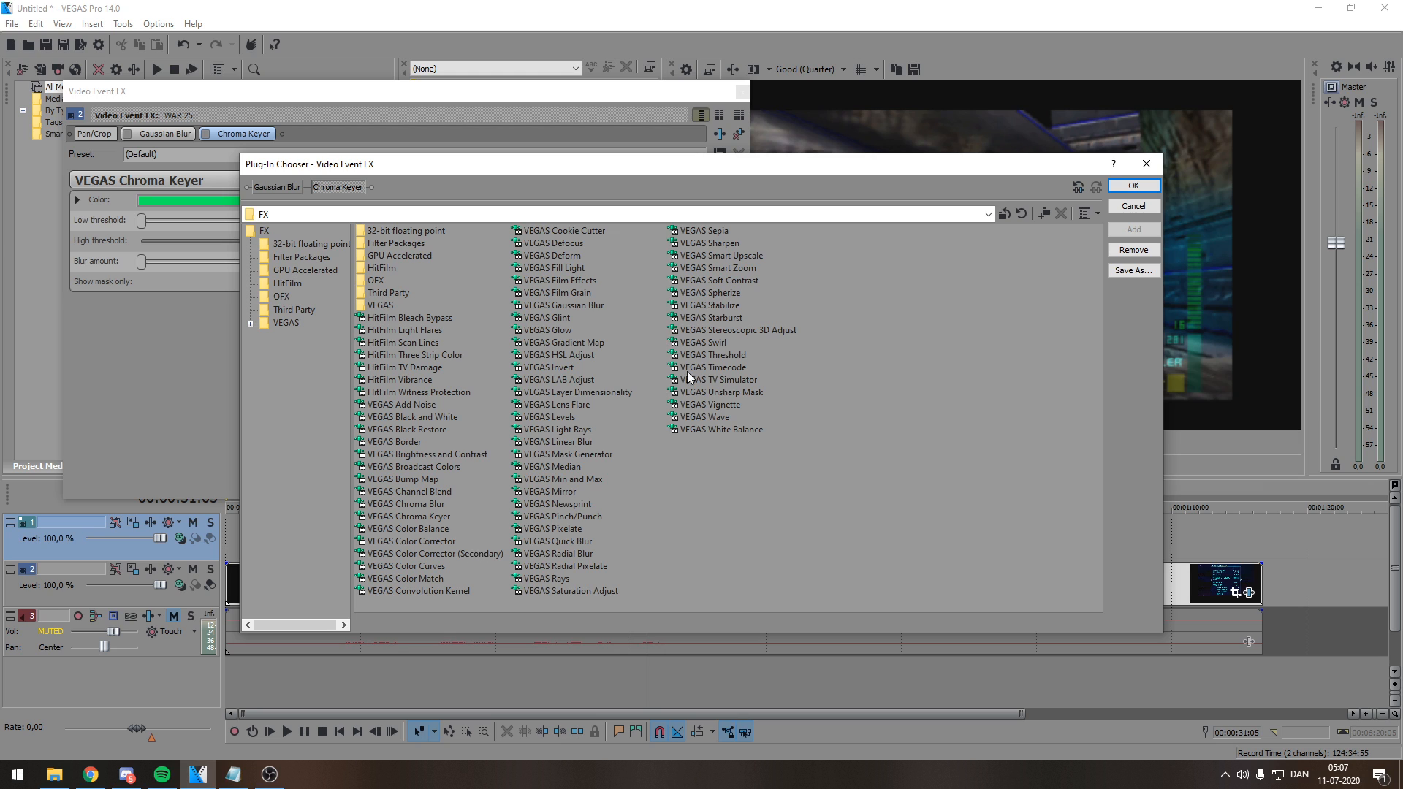
click(1133, 208)
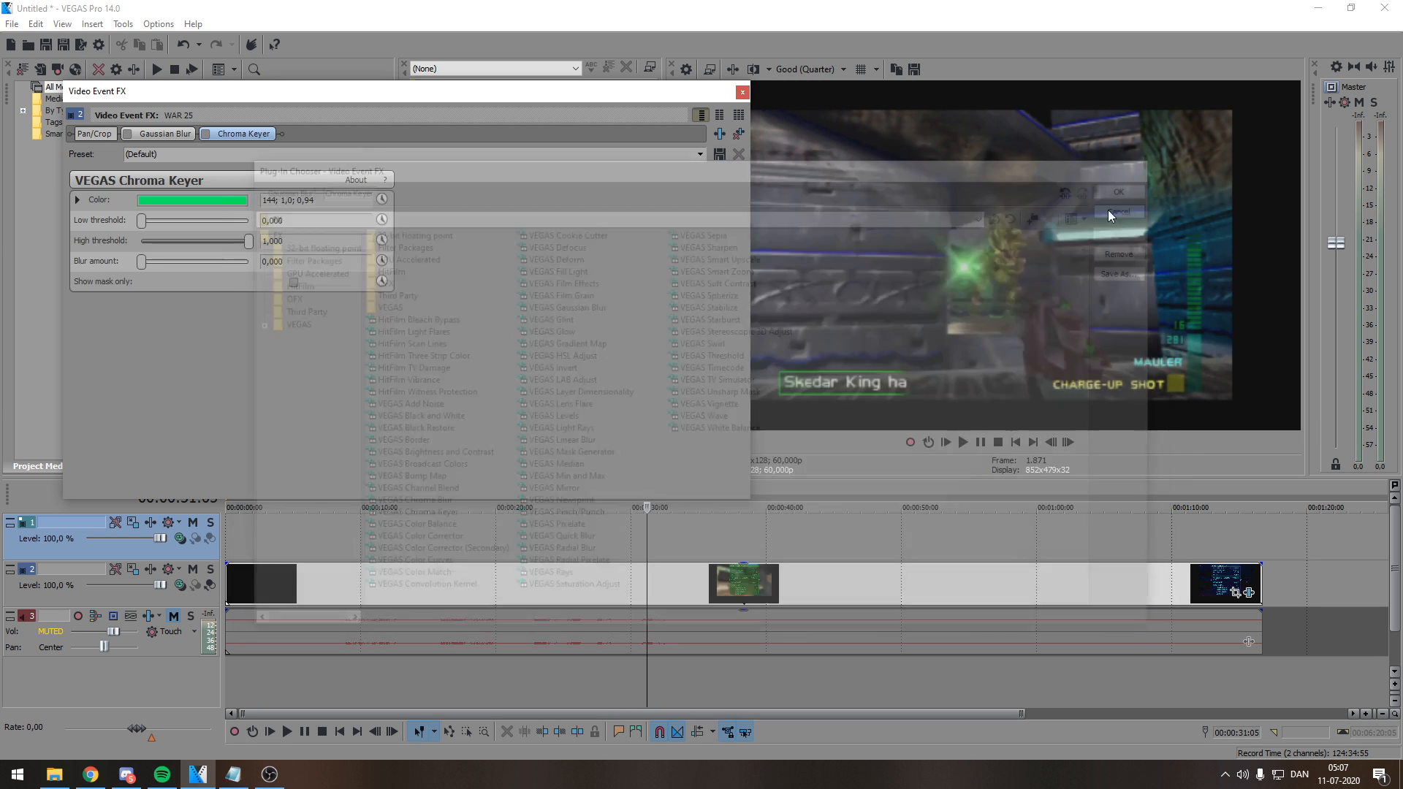
click(742, 91)
key(alt+Tab)
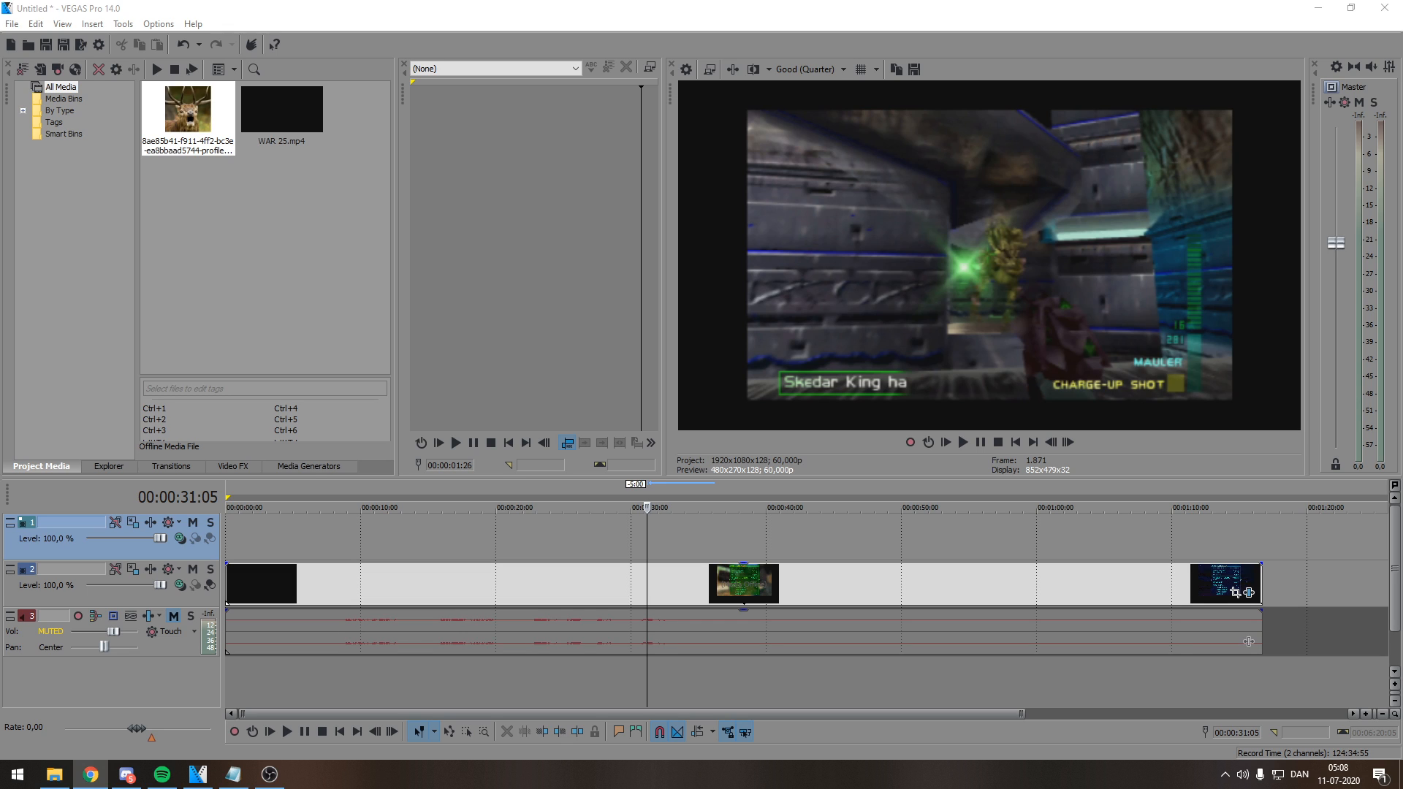
key(alt+Tab)
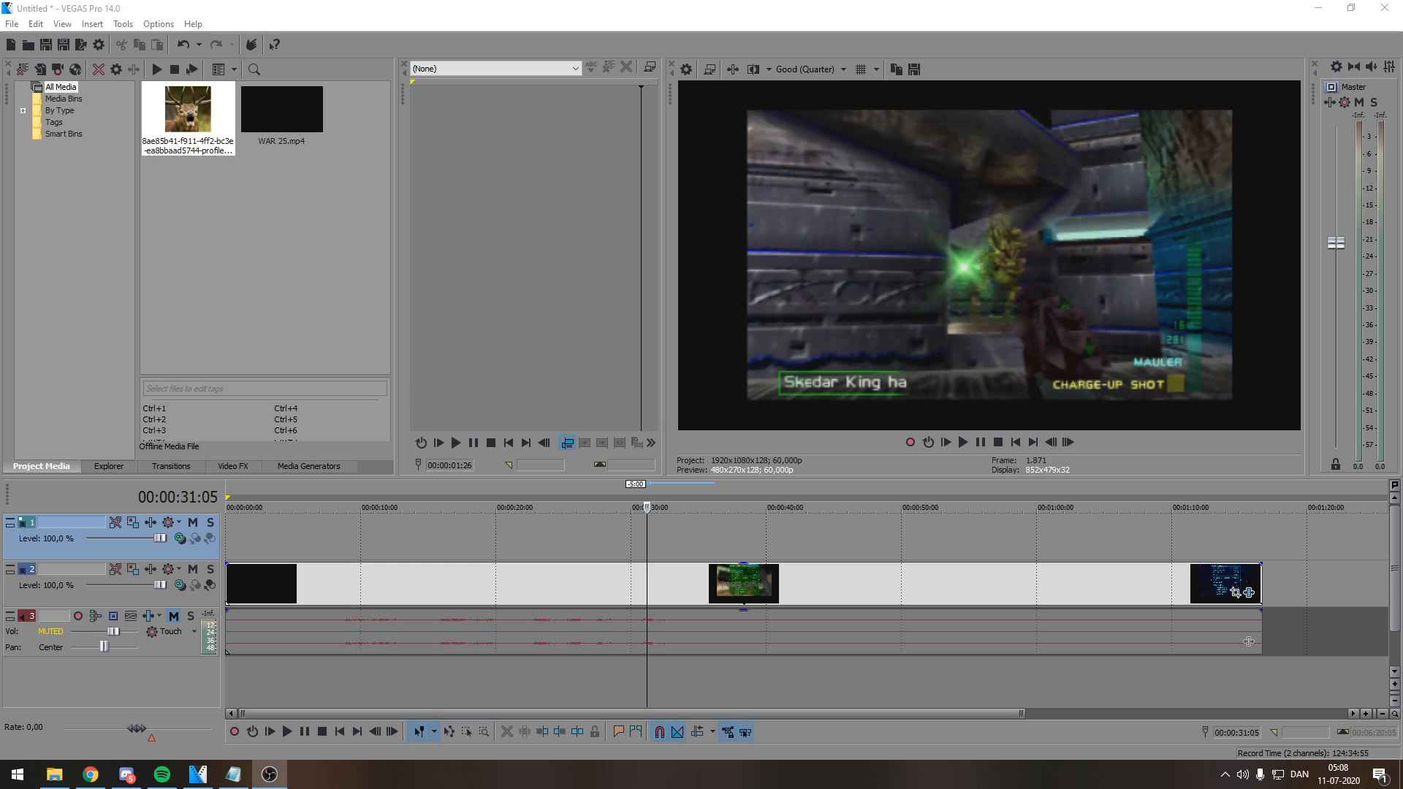